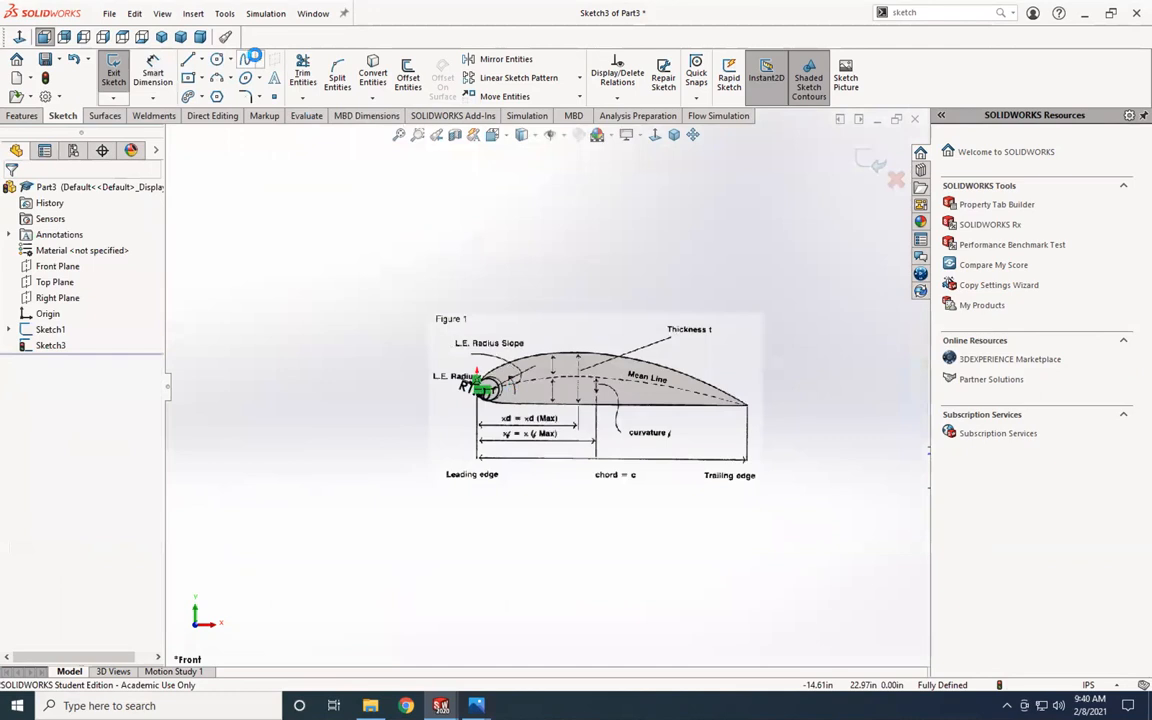
# Step: Draw a Bezier style spline for the airfoil's upper surface from the leading-edge circle to the trailing edge, with one control vertex above maximum thickness
pyautogui.click(257, 59)
pyautogui.click(270, 92)
pyautogui.scroll(1, 527, 430)
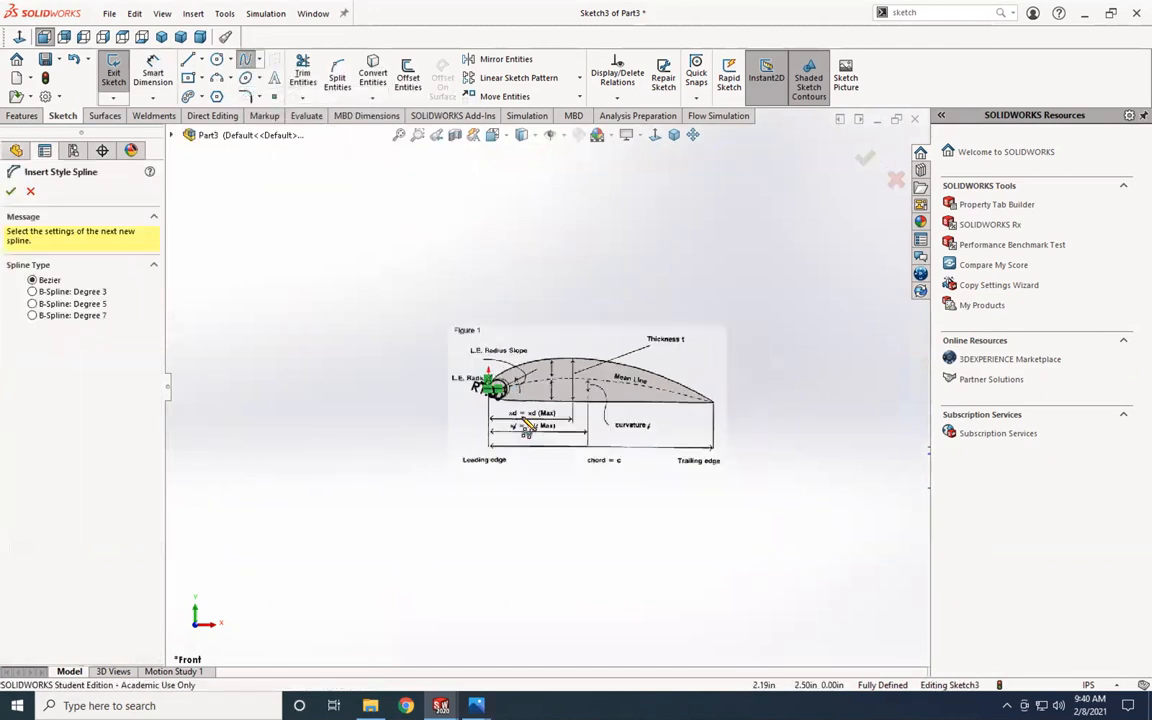
pyautogui.scroll(-6, 505, 395)
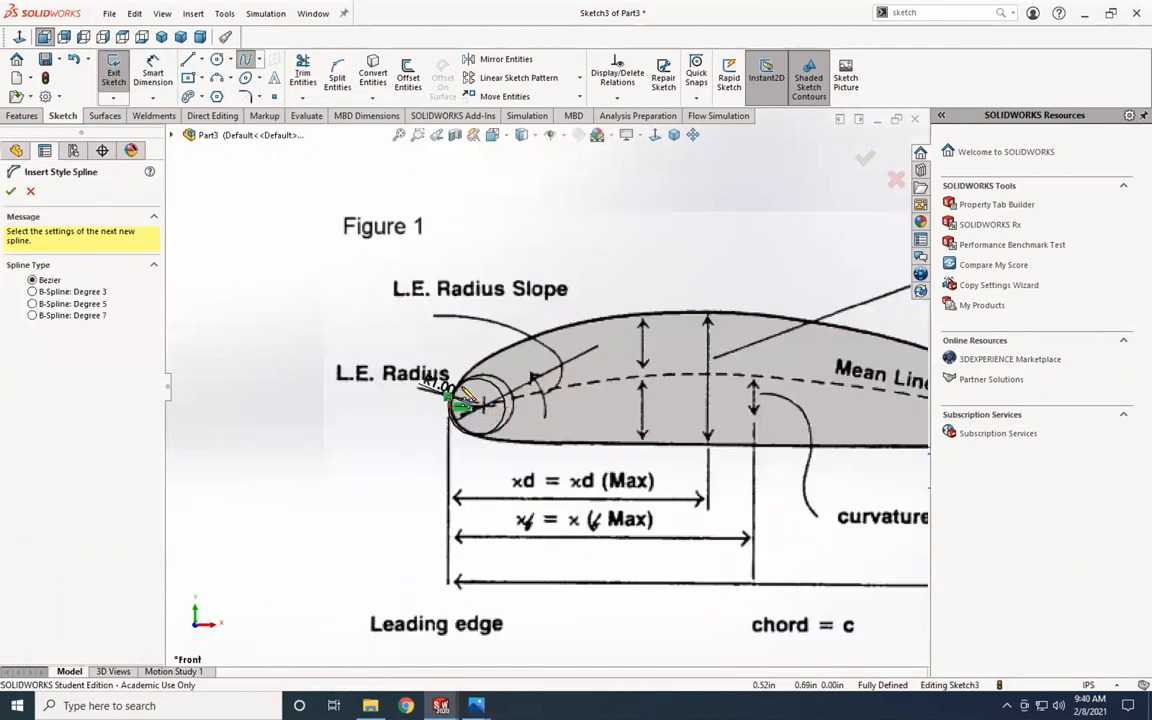
pyautogui.click(458, 398)
pyautogui.scroll(5, 455, 398)
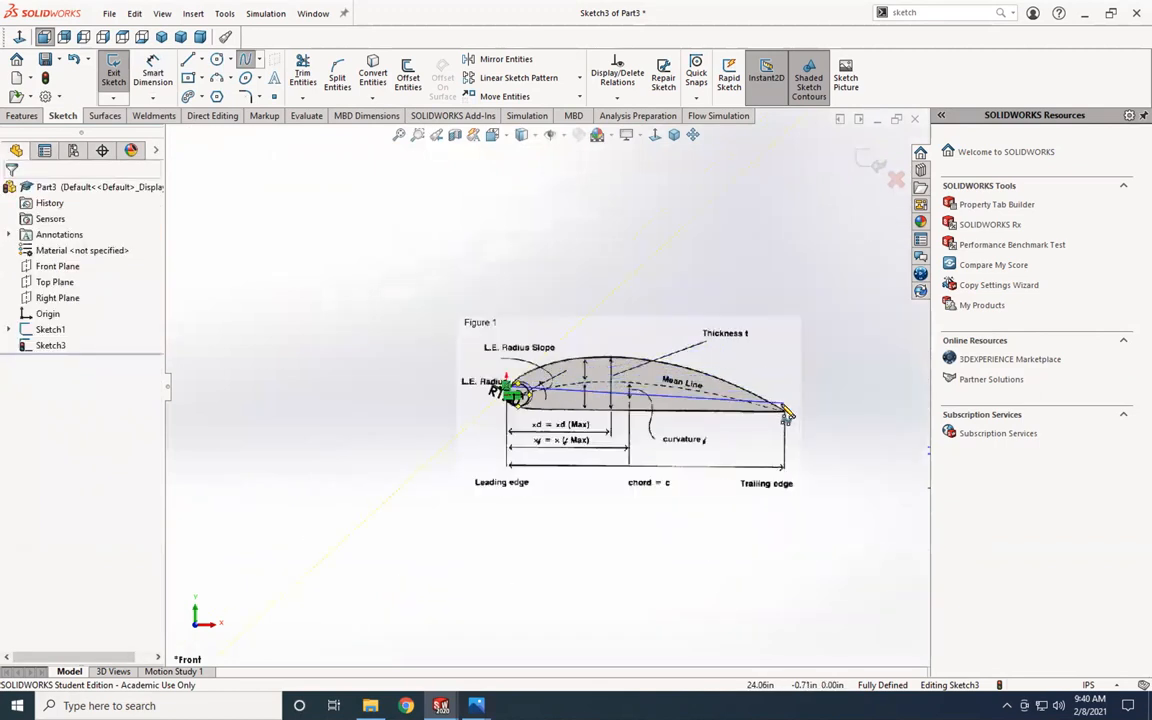
pyautogui.click(615, 334)
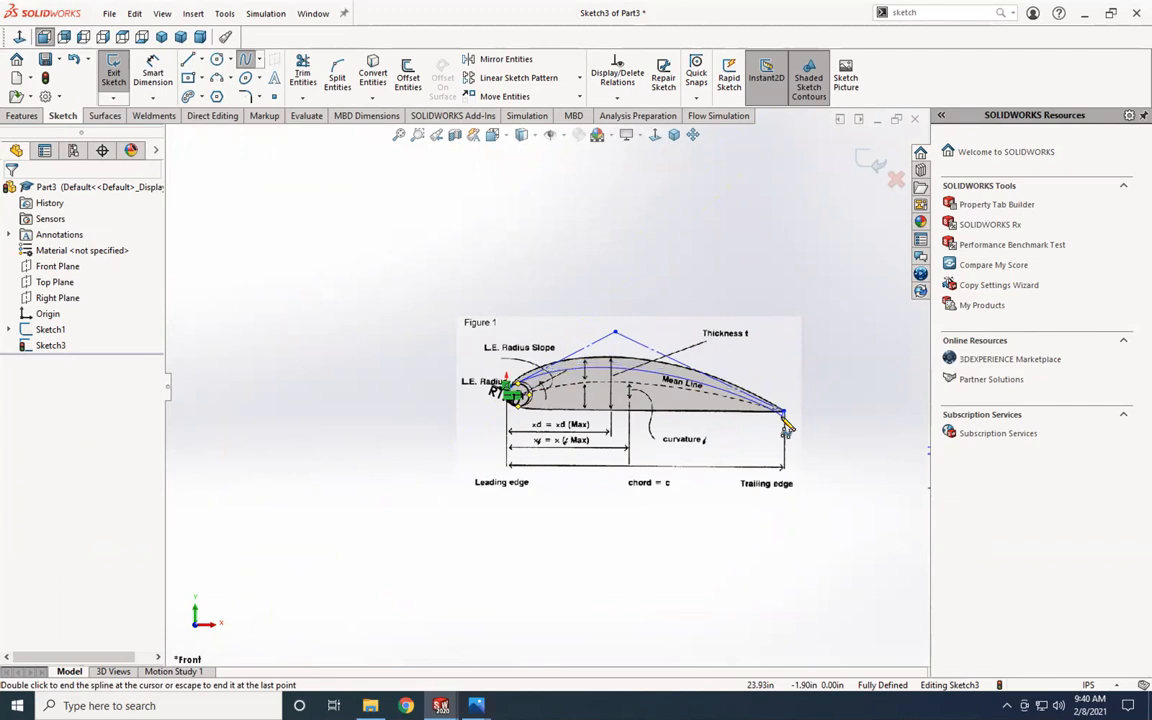
pyautogui.press('Escape')
# Step: Make the upper style spline tangent to the leading-edge circle
pyautogui.scroll(-9, 520, 384)
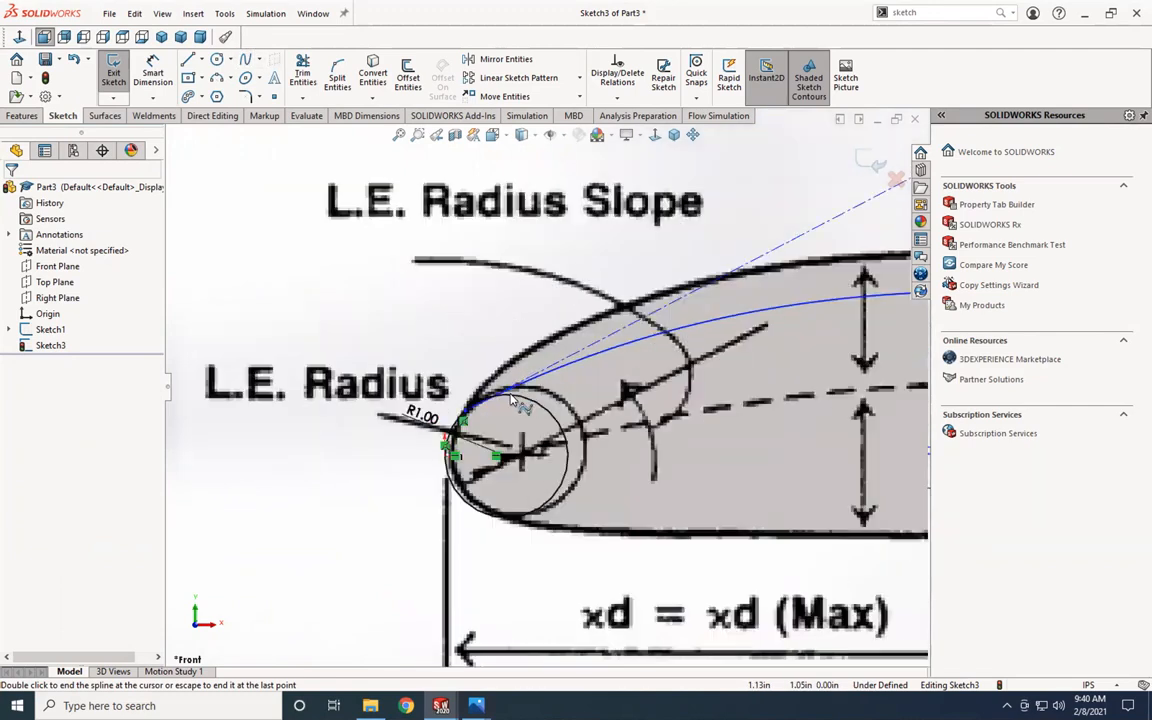
pyautogui.click(528, 384)
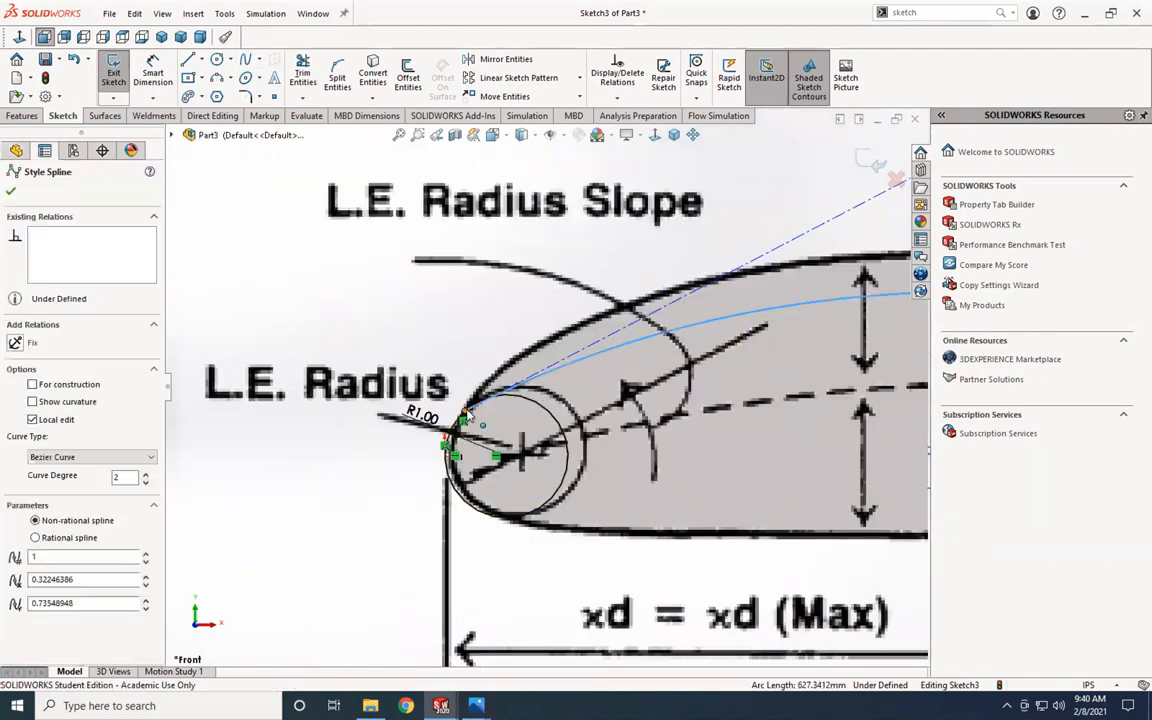
pyautogui.keyDown('ctrl'); pyautogui.click(455, 422); pyautogui.keyUp('ctrl')
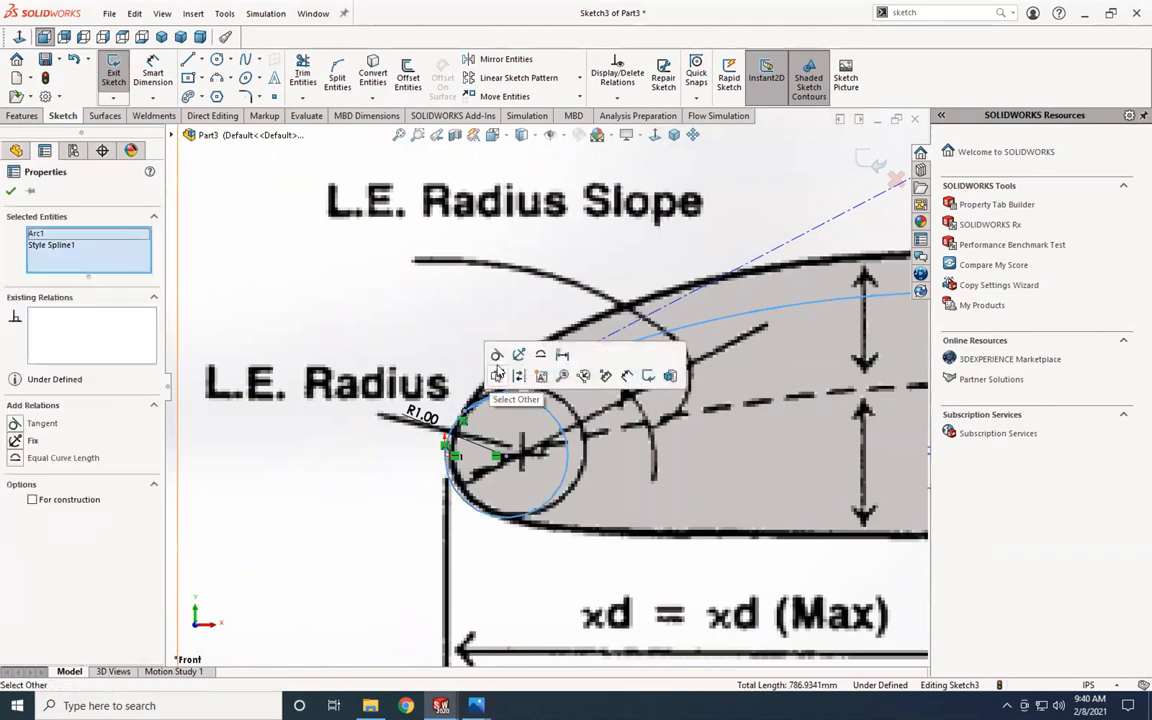
pyautogui.scroll(4, 545, 387)
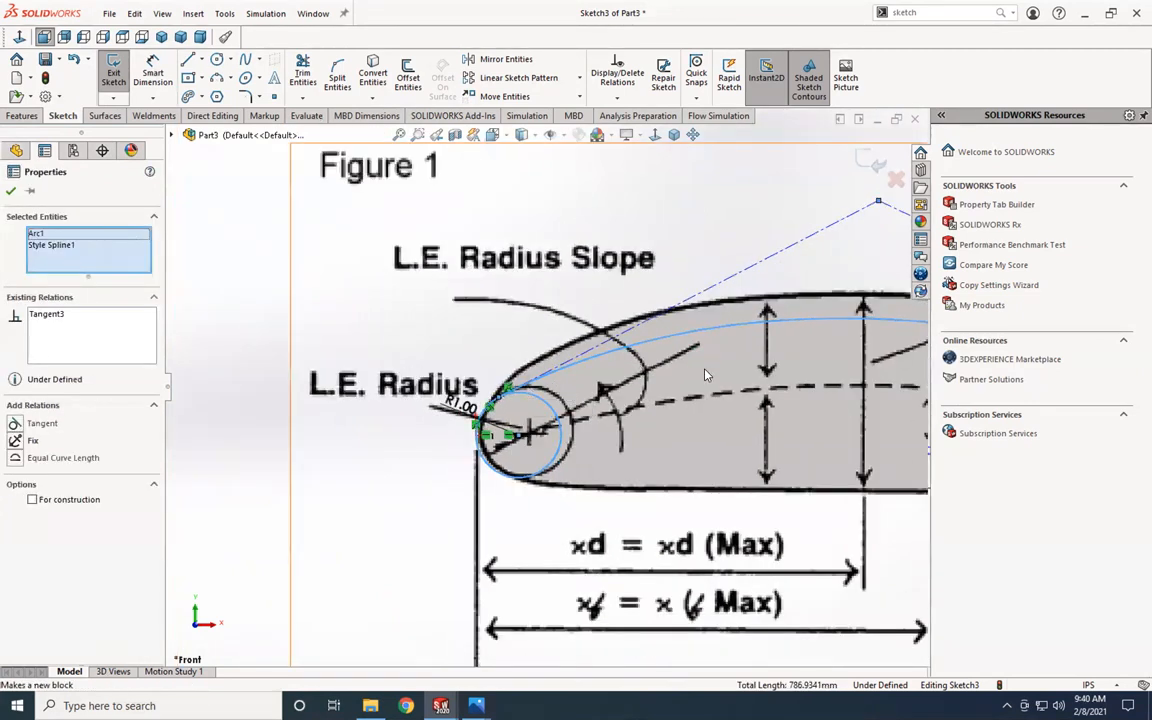
# Step: Draw a second Bezier style spline for the mean line from the leading-edge circle to the trailing edge, with one control vertex at mid-airfoil
pyautogui.scroll(2, 744, 369)
pyautogui.scroll(-2, 744, 369)
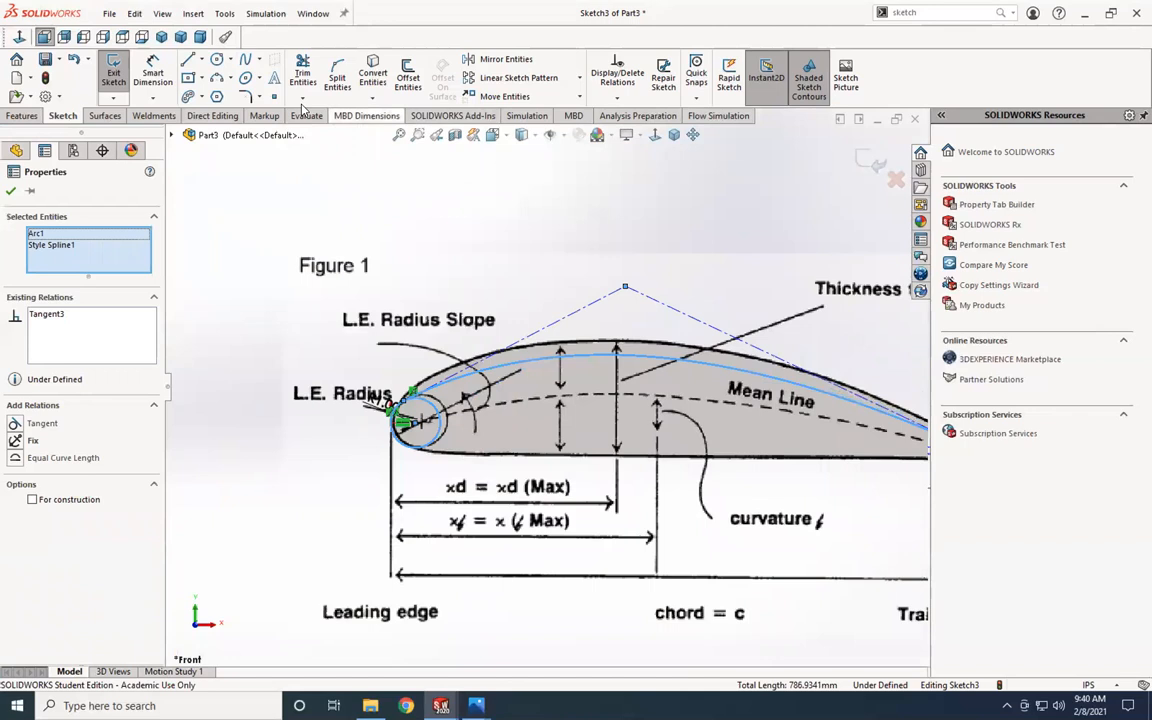
pyautogui.click(259, 61)
pyautogui.click(268, 96)
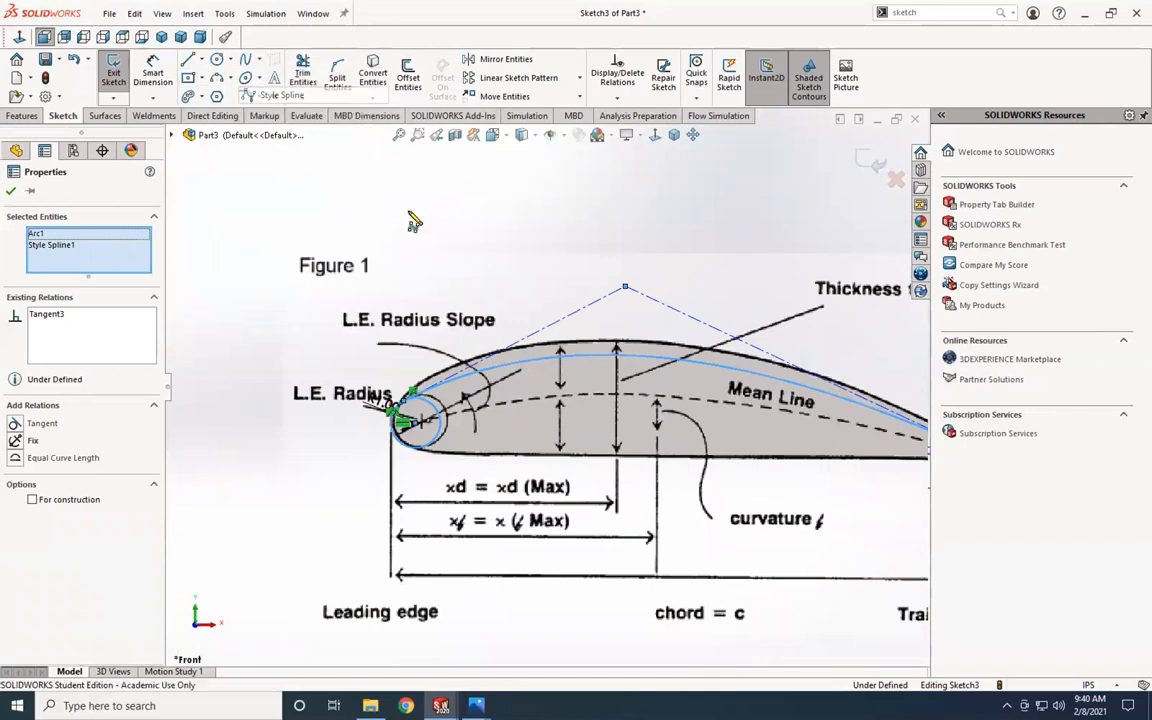
pyautogui.scroll(2, 473, 450)
pyautogui.scroll(-2, 467, 413)
pyautogui.scroll(-3, 472, 424)
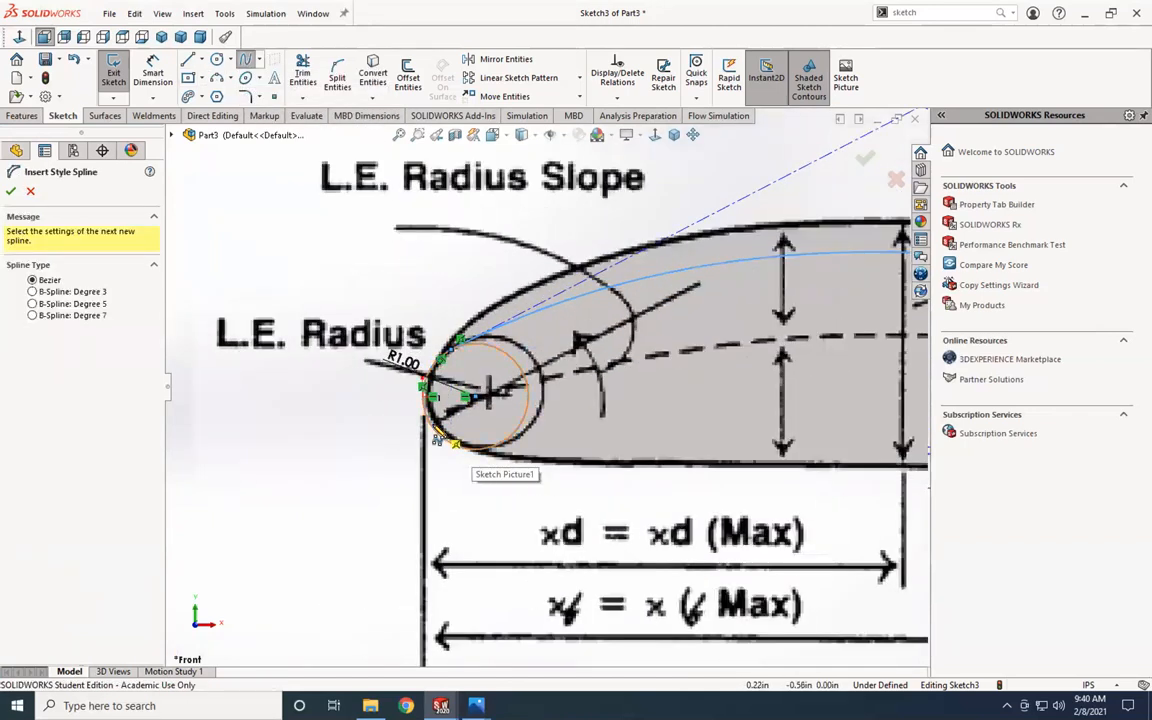
pyautogui.click(430, 421)
pyautogui.scroll(5, 600, 395)
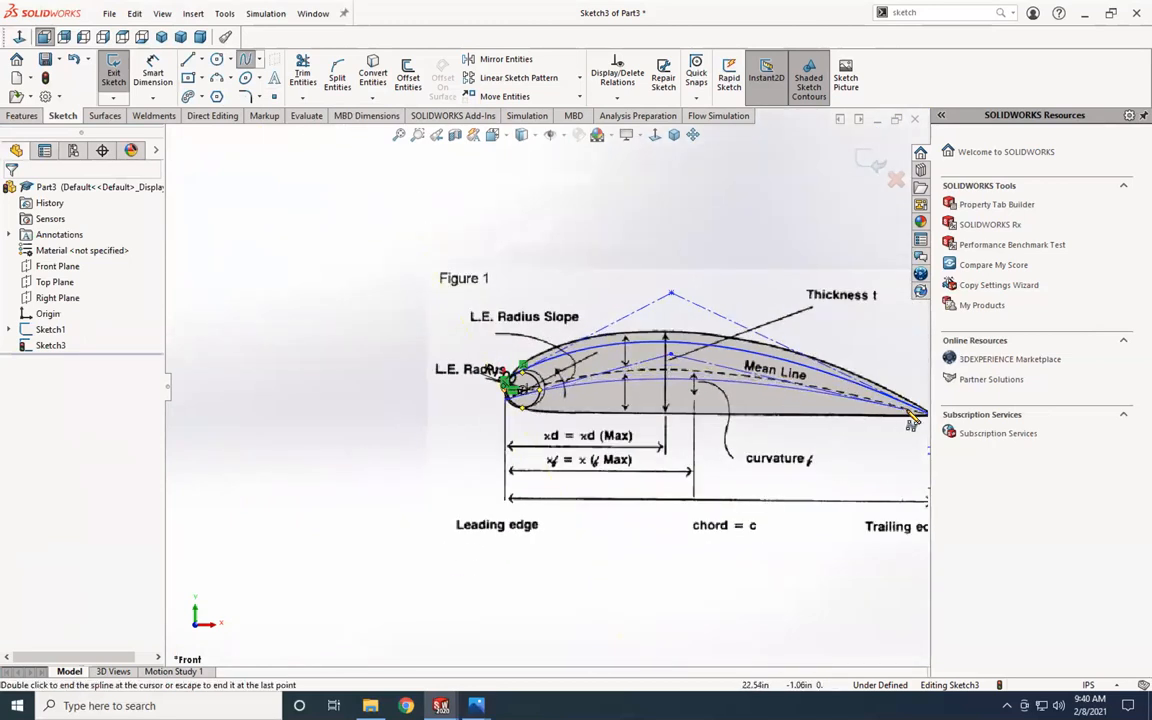
pyautogui.scroll(2, 820, 412)
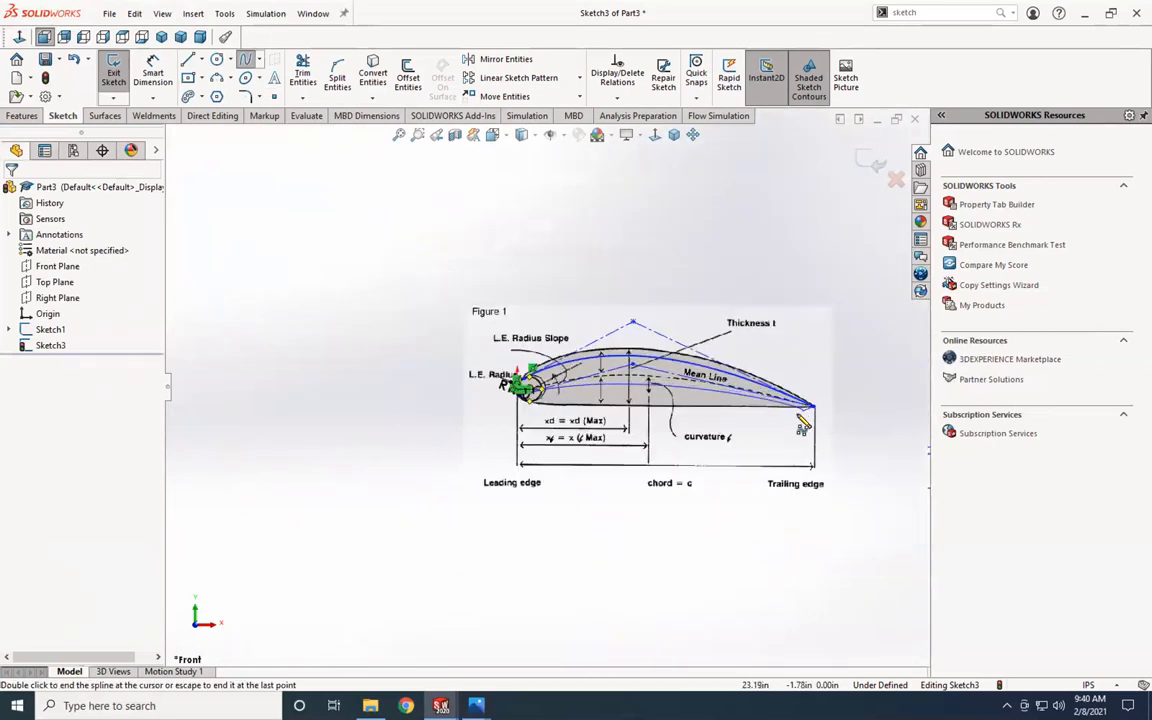
pyautogui.press('Escape')
# Step: Convert the mean-line style spline to construction geometry
pyautogui.scroll(-5, 571, 406)
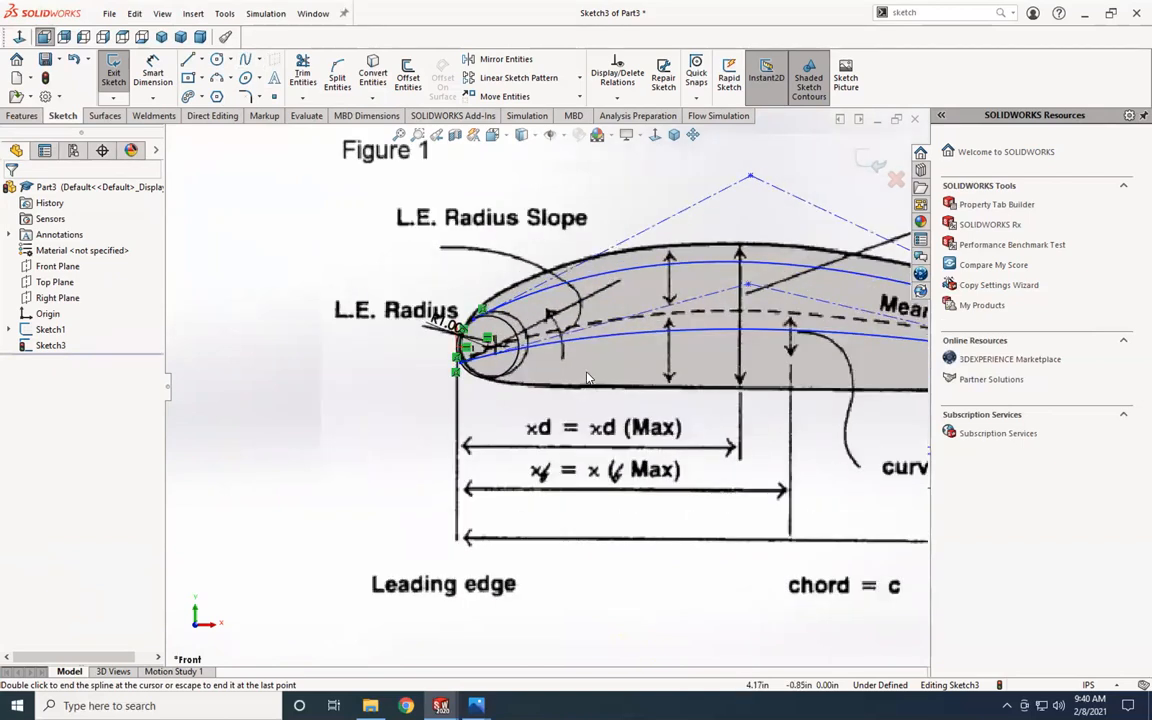
pyautogui.press('Escape')
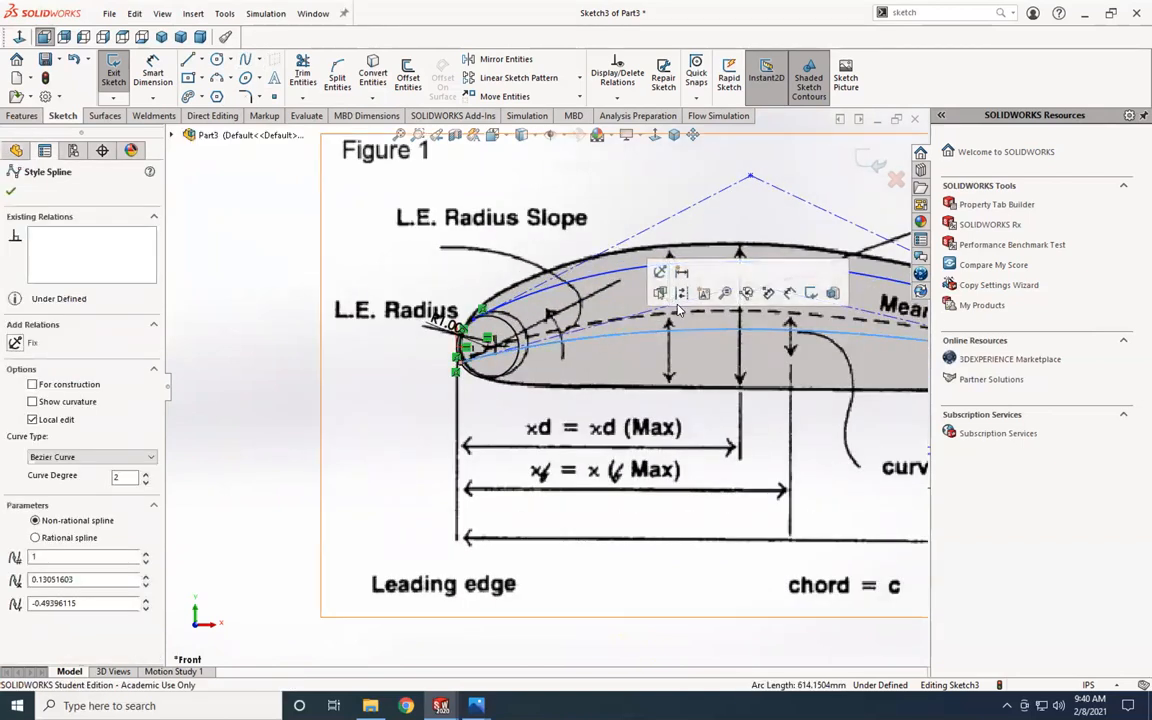
pyautogui.press('Escape')
pyautogui.scroll(-1, 470, 360)
pyautogui.scroll(3, 540, 368)
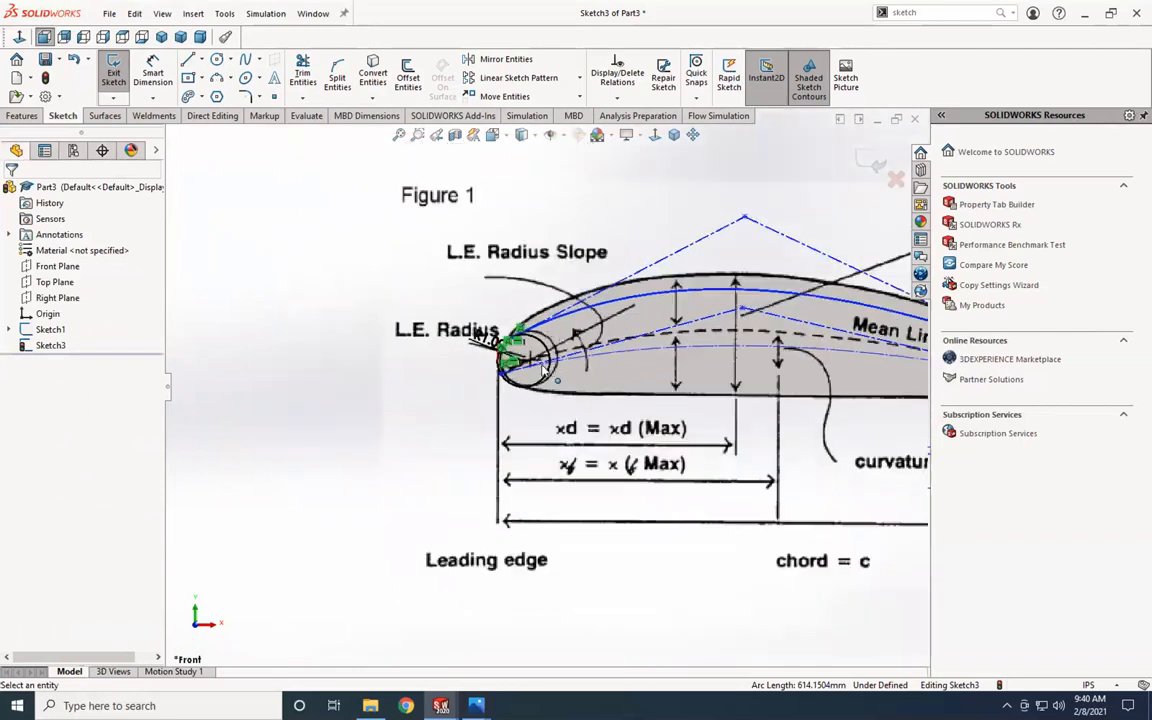
# Step: Draw a third Bezier style spline for the lower surface from the bottom of the leading-edge circle to the trailing edge, with one control vertex
pyautogui.click(259, 60)
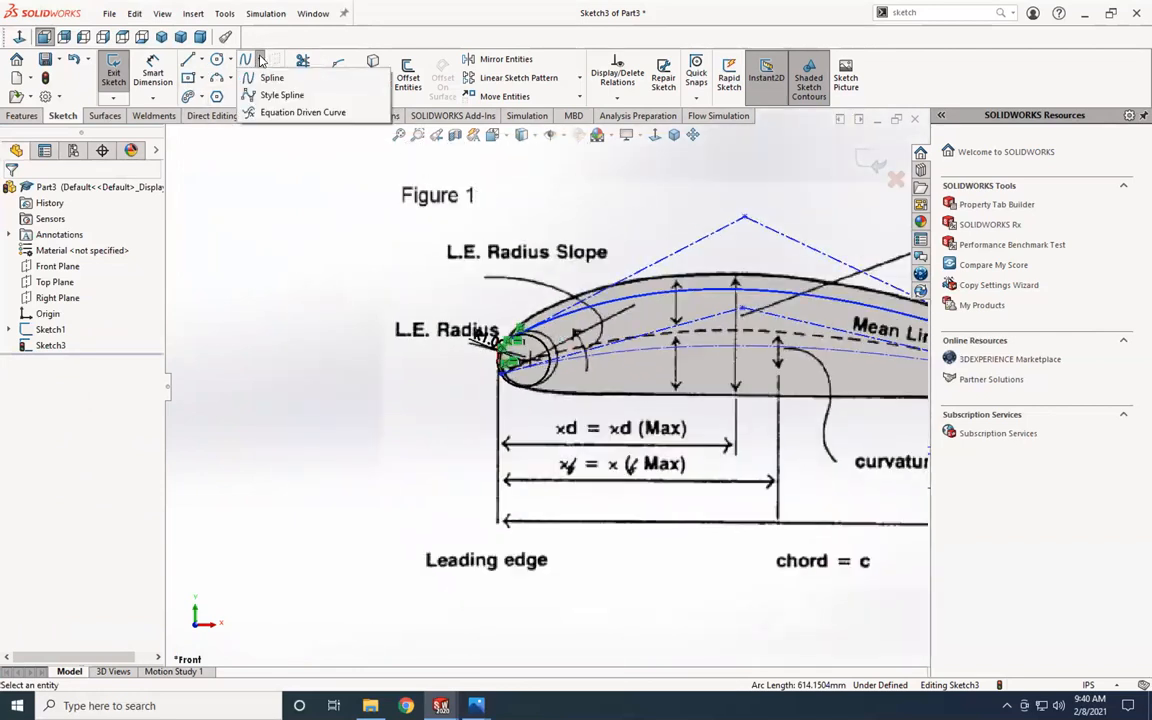
pyautogui.click(275, 95)
pyautogui.scroll(4, 545, 387)
pyautogui.scroll(-5, 533, 375)
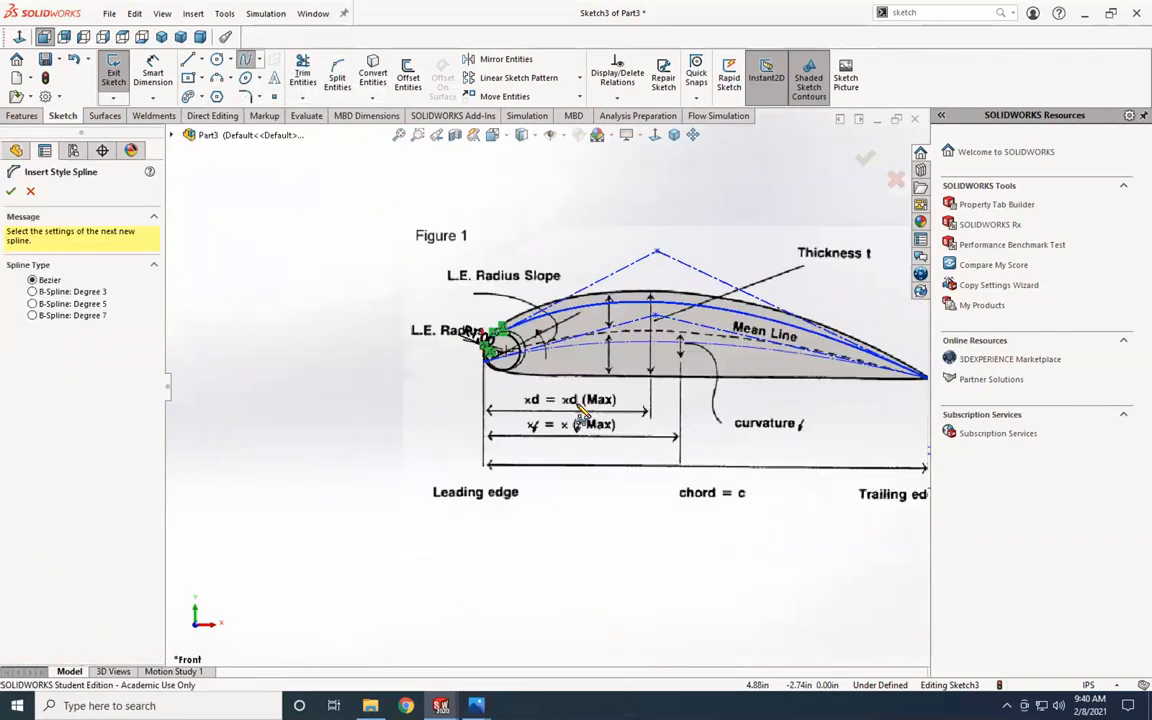
pyautogui.press('Escape')
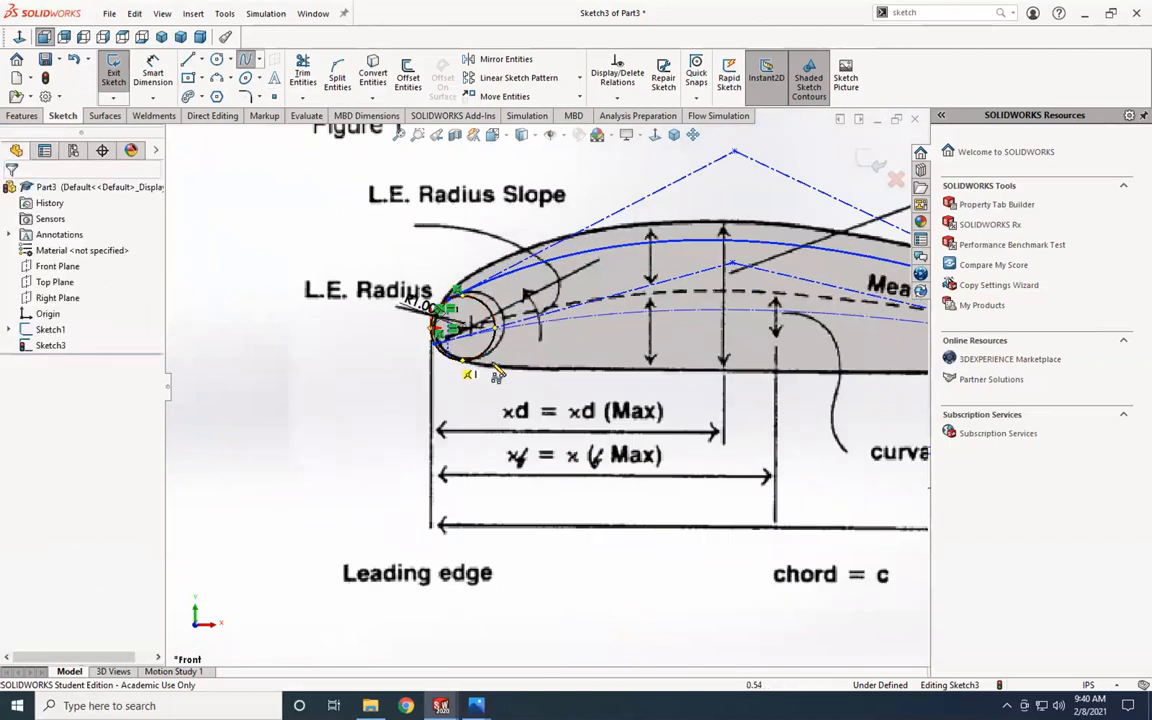
pyautogui.scroll(3, 605, 367)
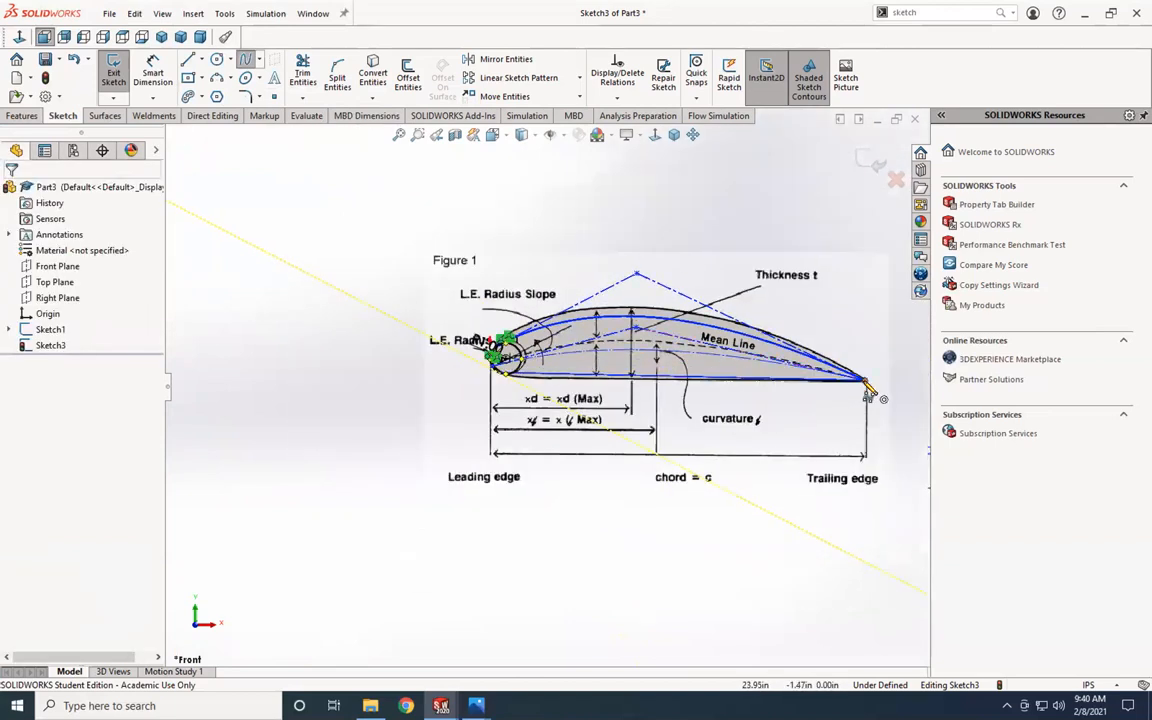
pyautogui.click(631, 359)
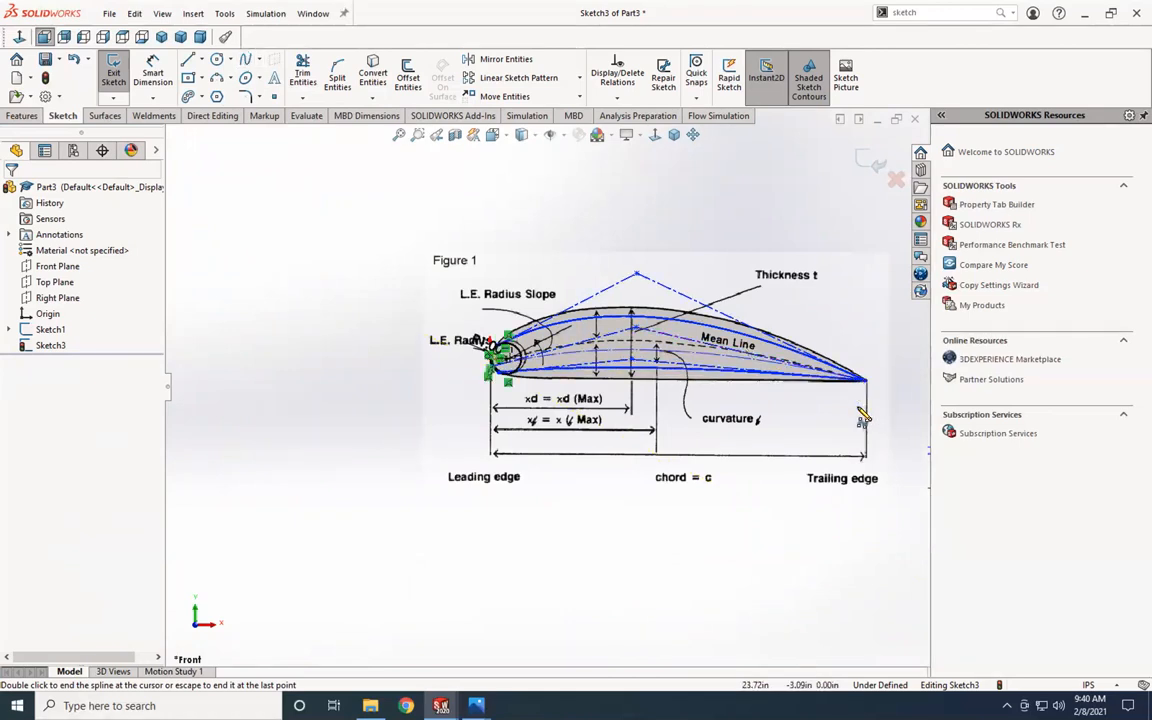
# Step: Make the lower style spline tangent to the leading-edge circle
pyautogui.scroll(-3, 487, 385)
pyautogui.scroll(-2, 587, 365)
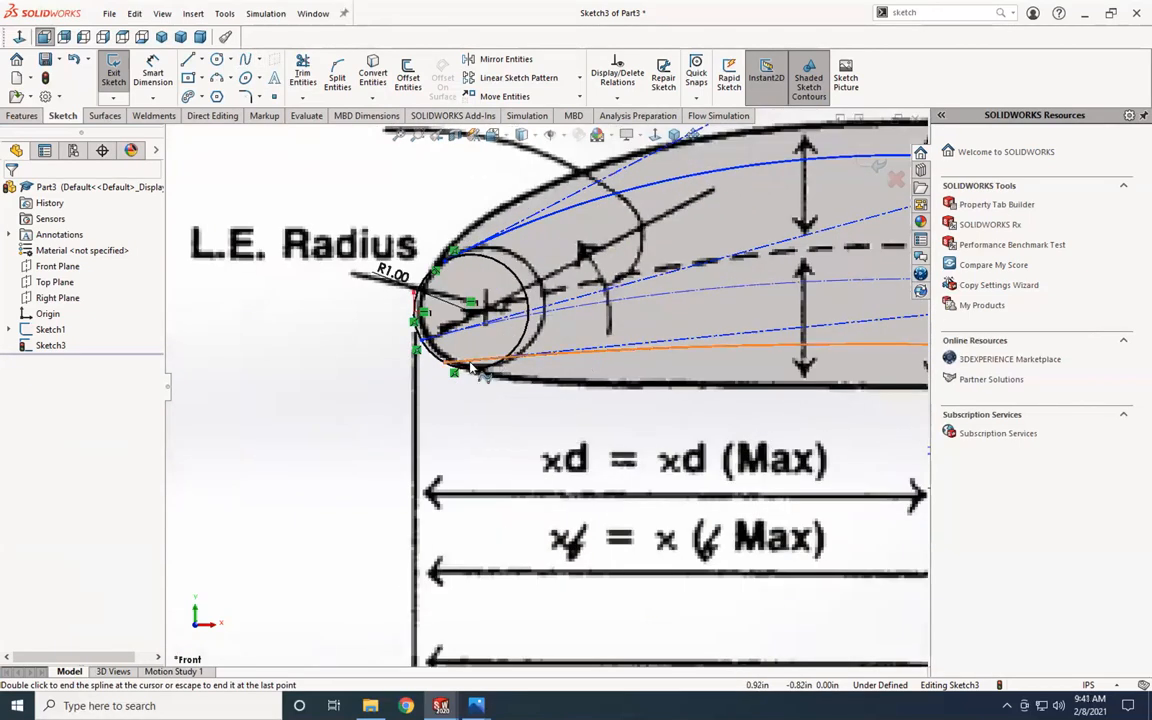
pyautogui.doubleClick(443, 367)
pyautogui.keyDown('ctrl'); pyautogui.click(434, 358); pyautogui.keyUp('ctrl')
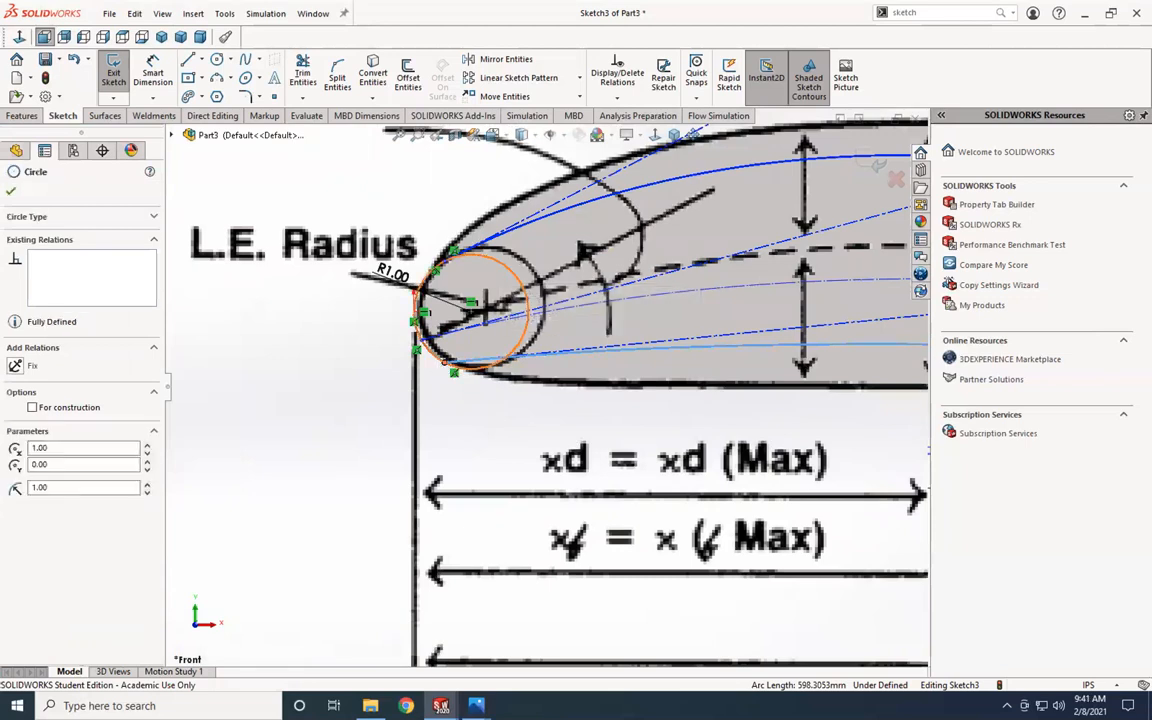
pyautogui.click(472, 299)
pyautogui.scroll(5, 567, 365)
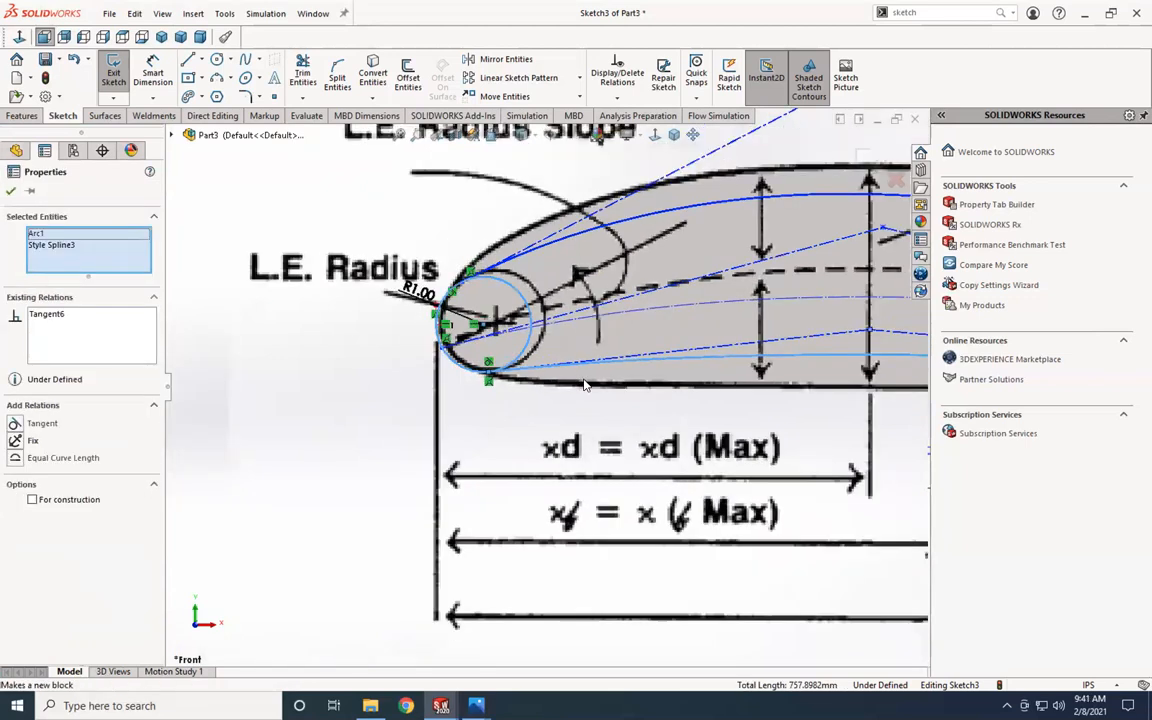
# Step: Draw a centerline connecting the upper spline's control vertex to the lower spline's control vertex
pyautogui.scroll(-3, 703, 363)
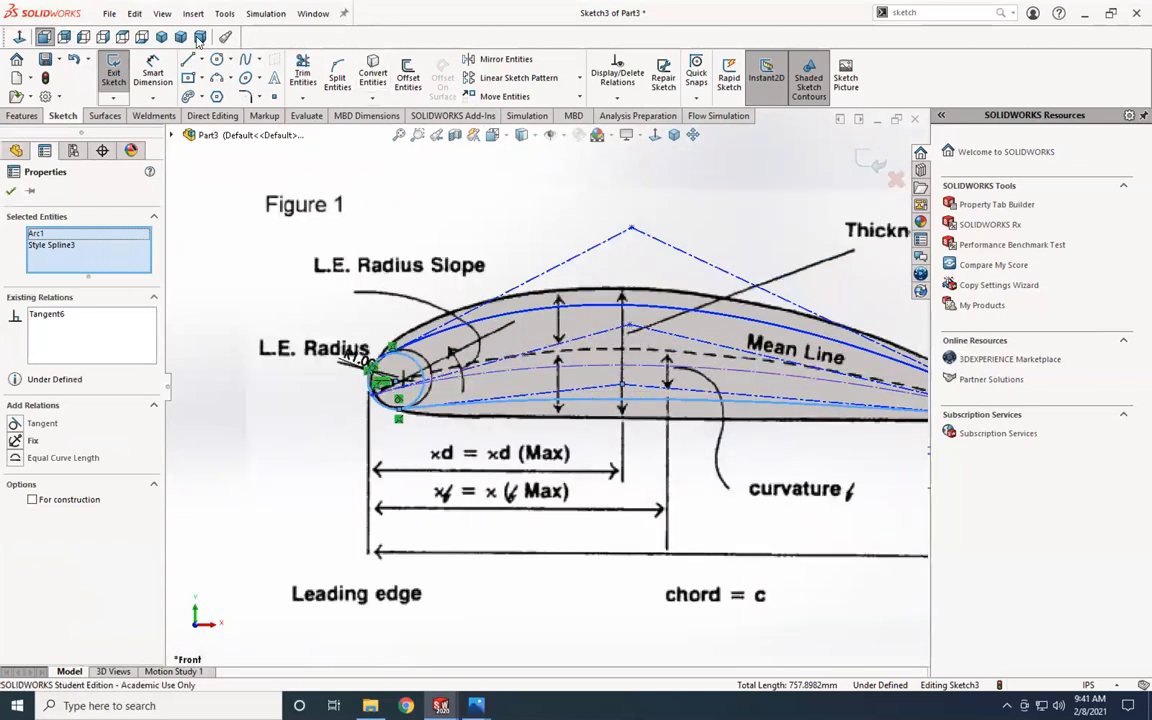
pyautogui.click(201, 62)
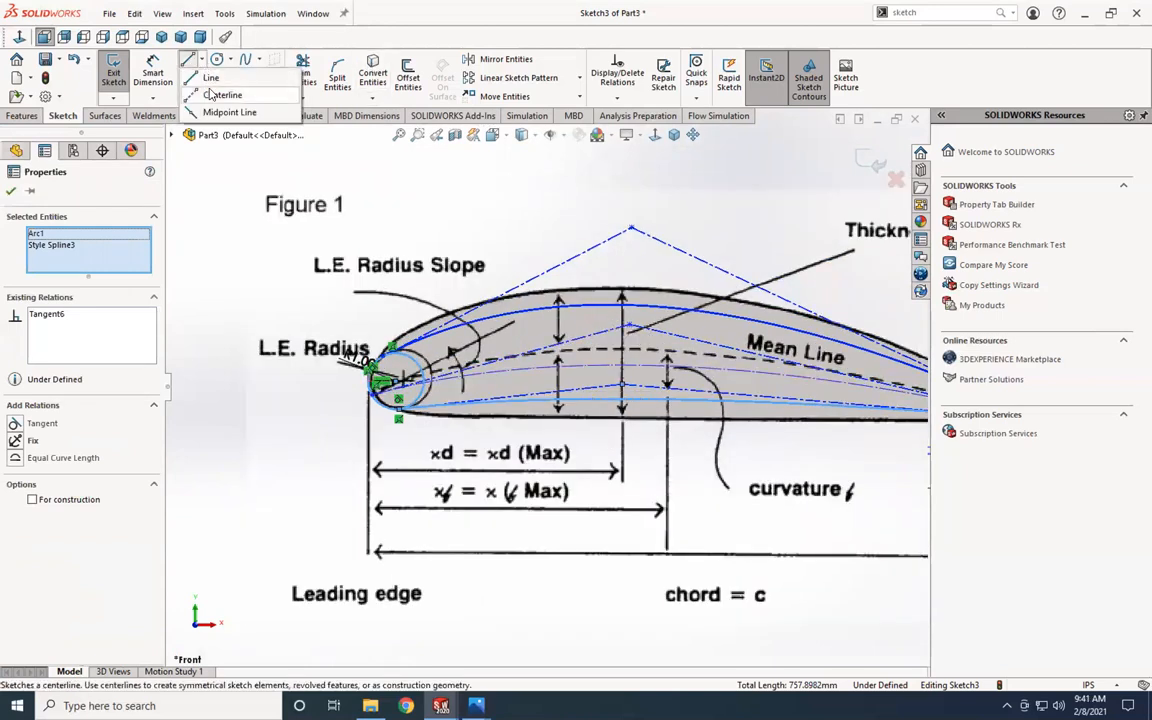
pyautogui.click(208, 92)
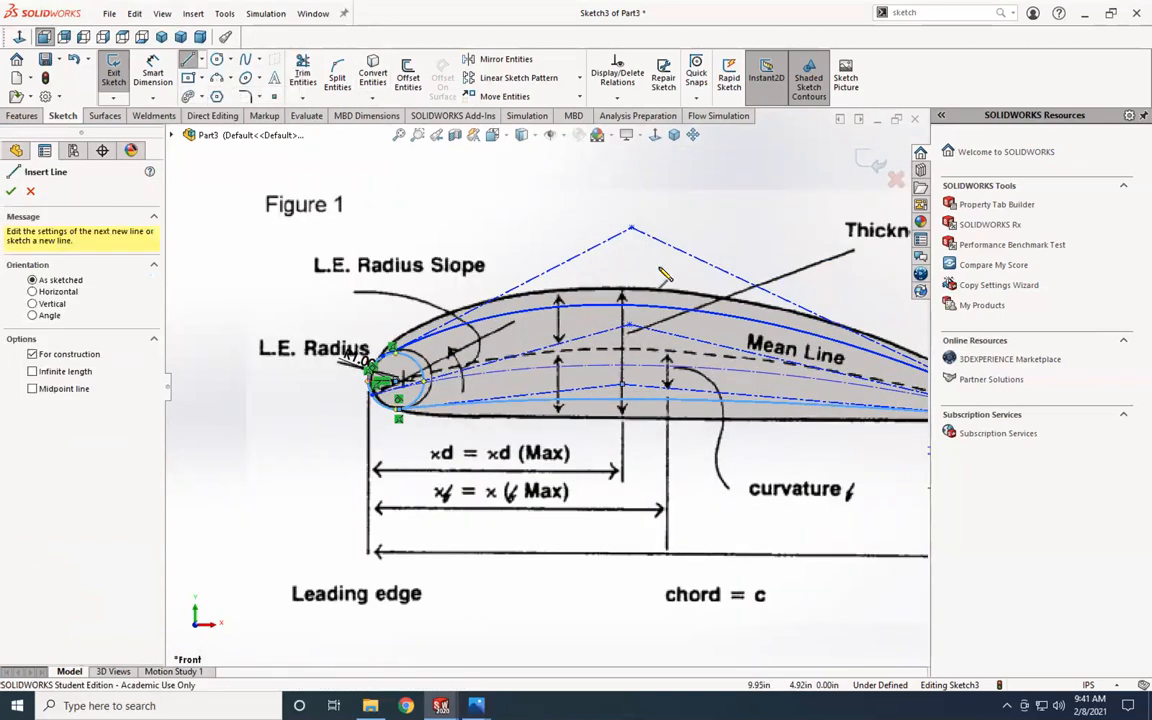
pyautogui.click(631, 230)
pyautogui.click(621, 385)
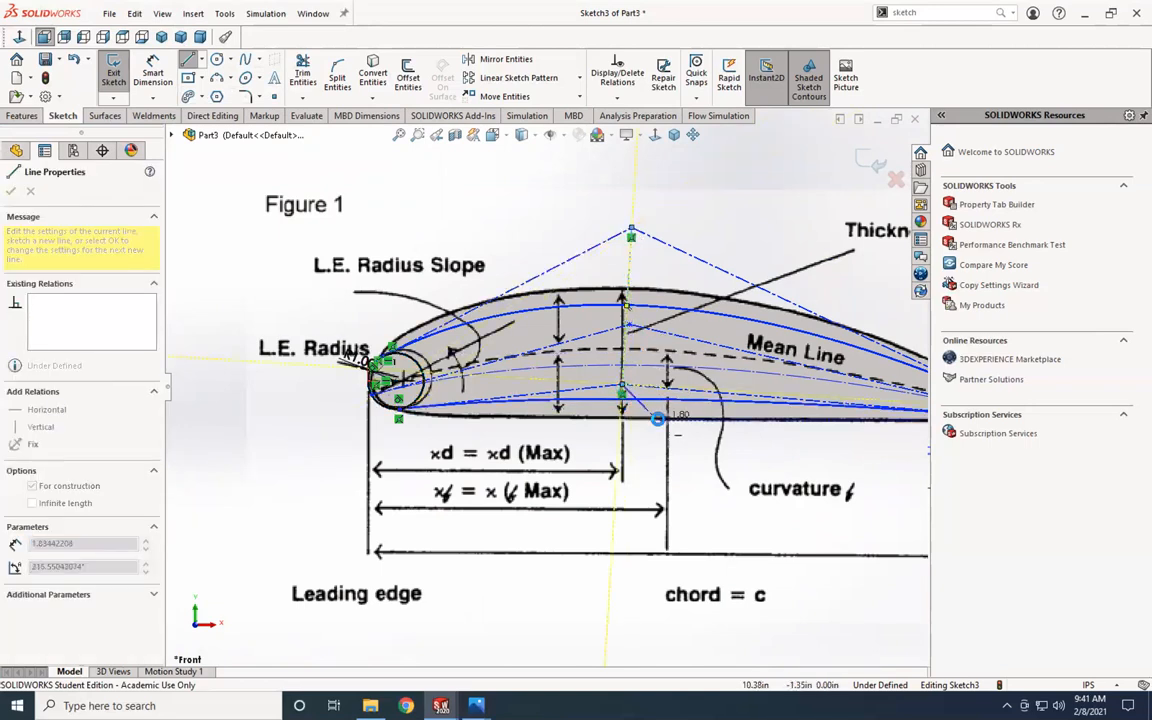
pyautogui.press('Escape')
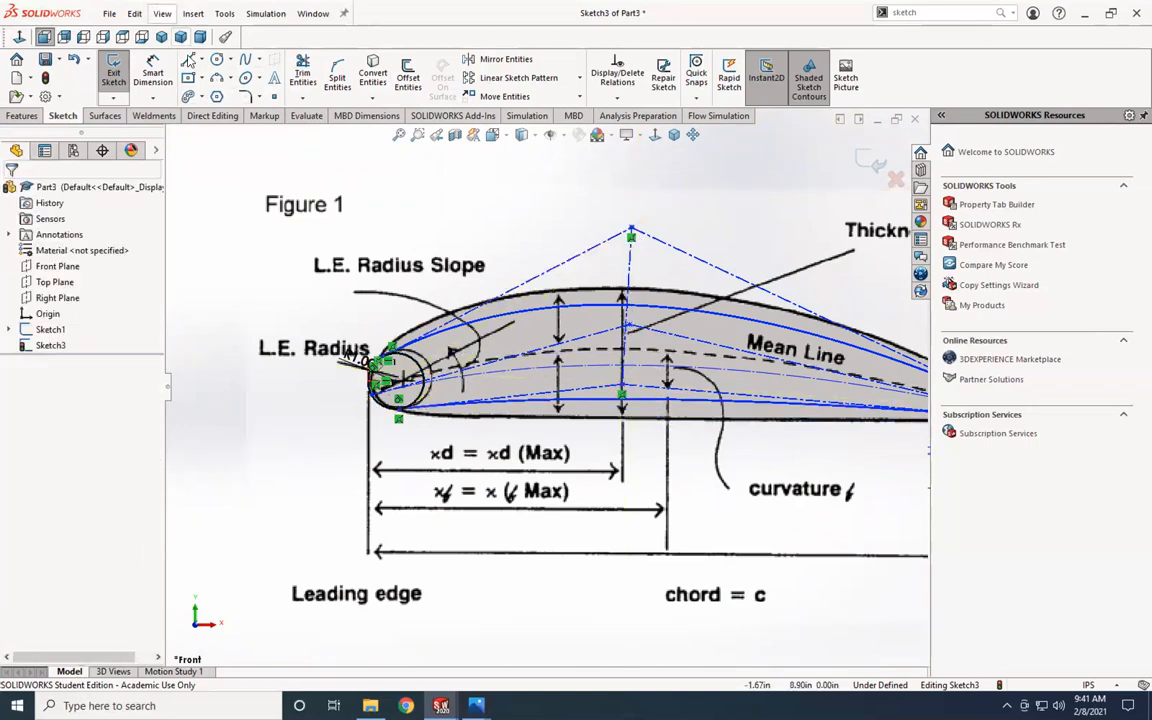
# Step: Draw a centerline about 23.65 in long from the trailing-edge point to the lower part of the leading-edge circle
pyautogui.click(204, 62)
pyautogui.click(215, 93)
pyautogui.scroll(3, 437, 407)
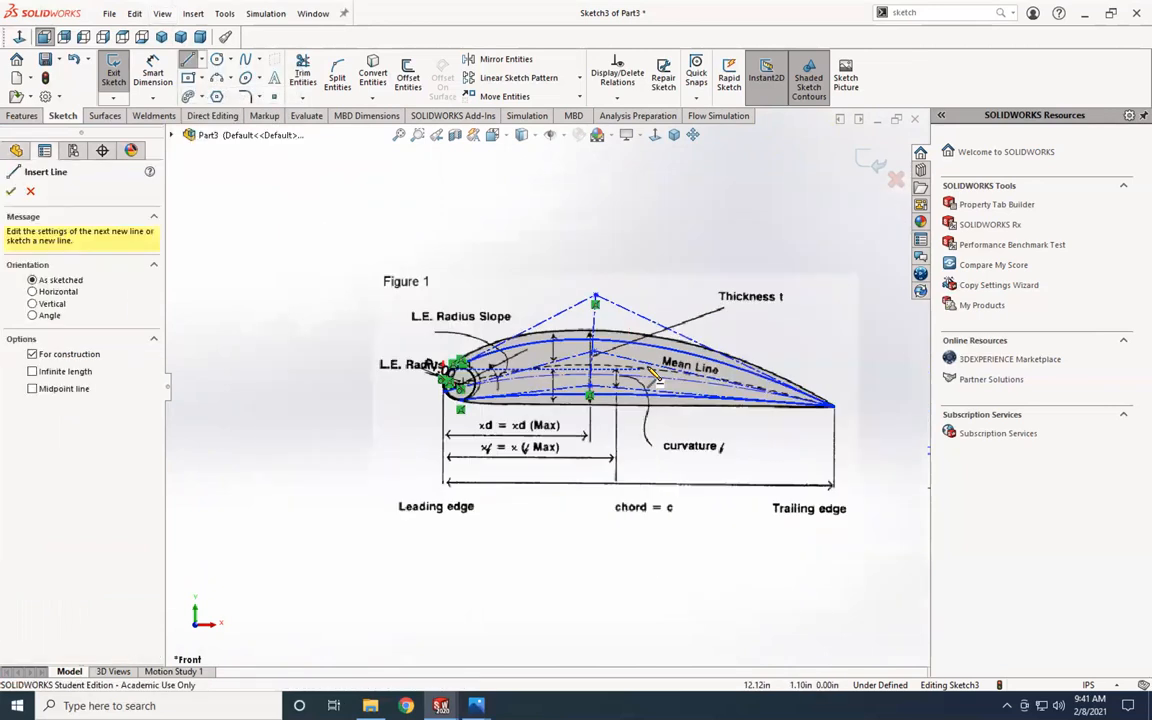
pyautogui.scroll(-2, 768, 400)
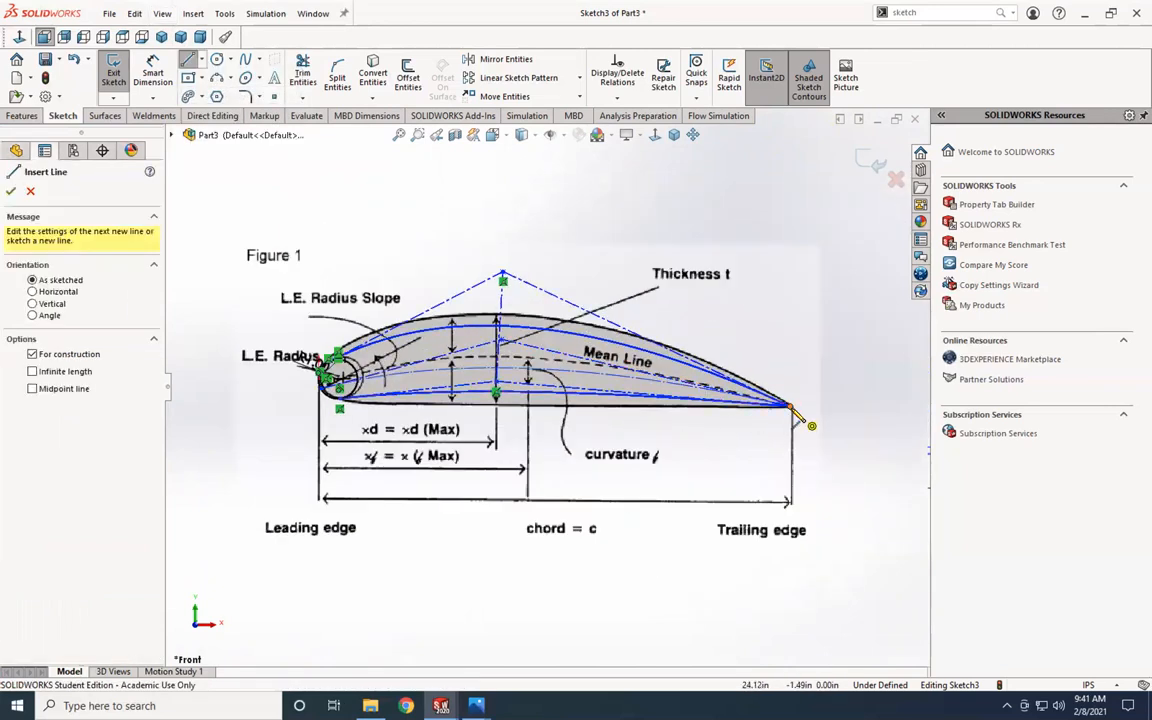
pyautogui.click(789, 405)
pyautogui.scroll(3, 500, 410)
pyautogui.scroll(-4, 520, 410)
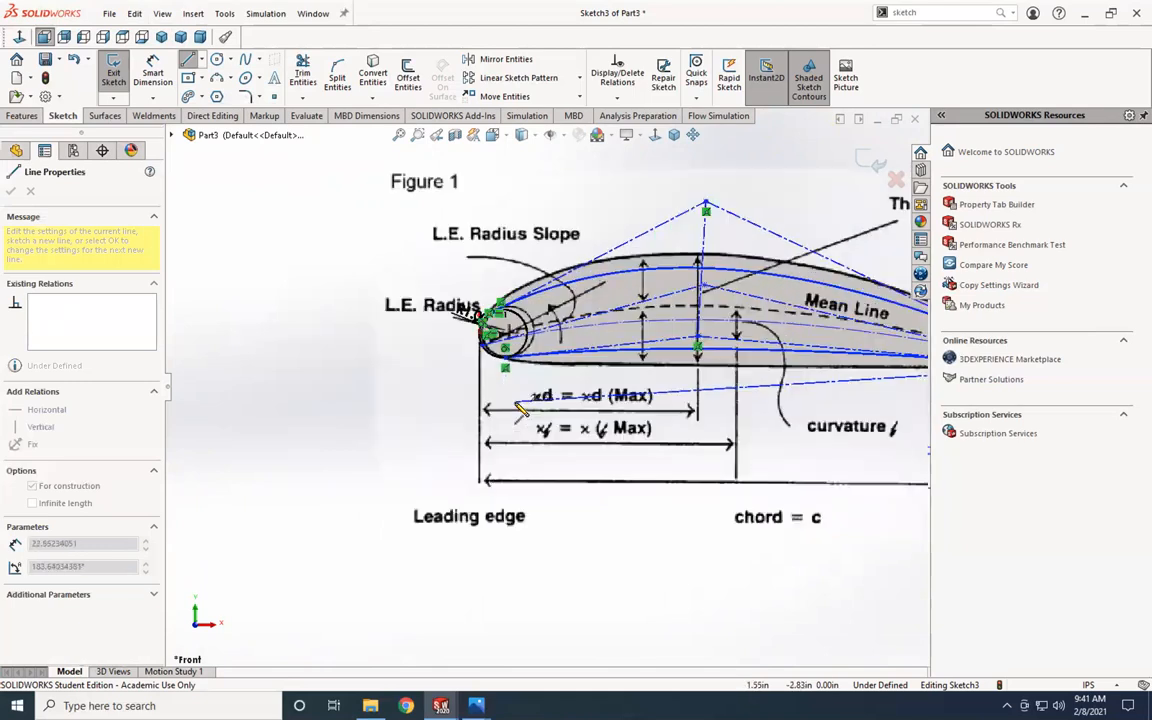
pyautogui.scroll(-3, 503, 395)
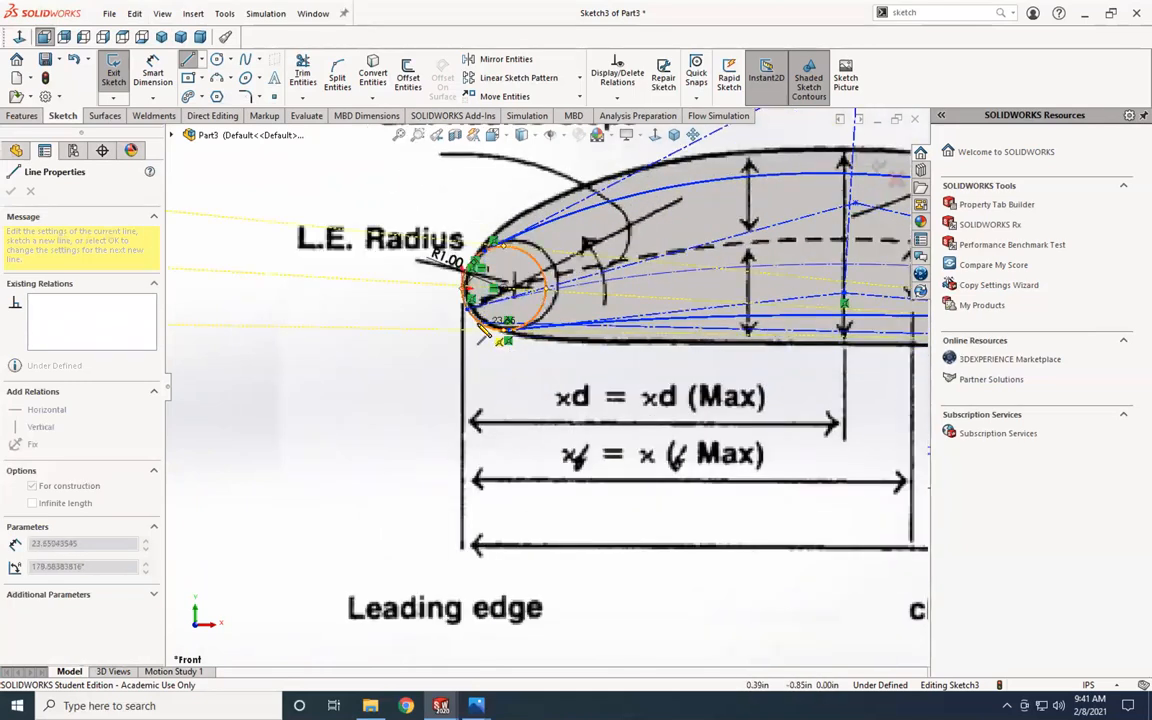
pyautogui.click(480, 328)
pyautogui.press('Escape')
# Step: Make the lower centerline from the trailing-edge point tangent to the leading-edge circle
pyautogui.scroll(-2, 575, 353)
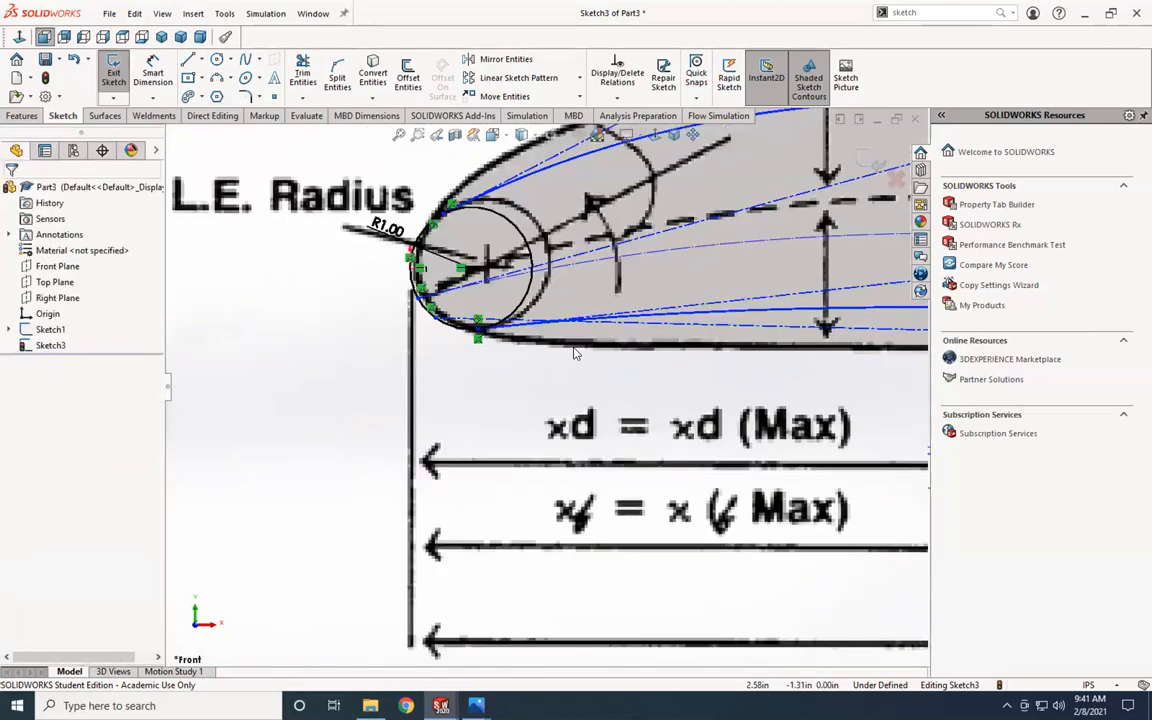
pyautogui.click(621, 331)
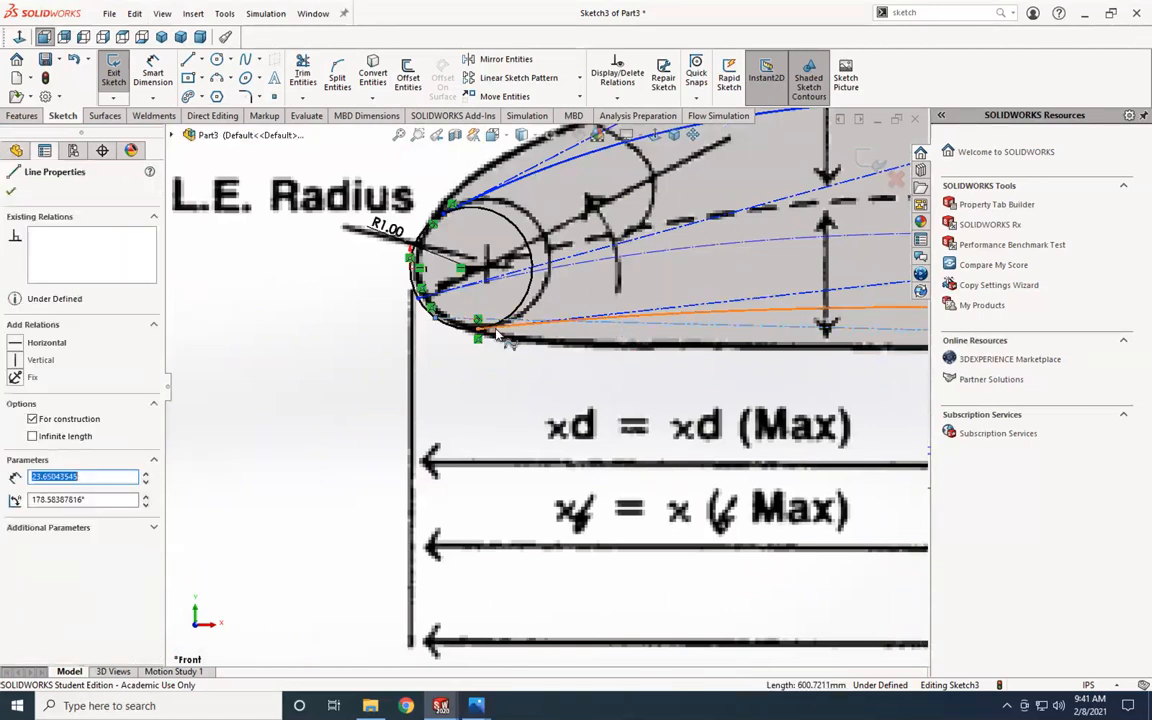
pyautogui.keyDown('ctrl'); pyautogui.click(442, 324); pyautogui.keyUp('ctrl')
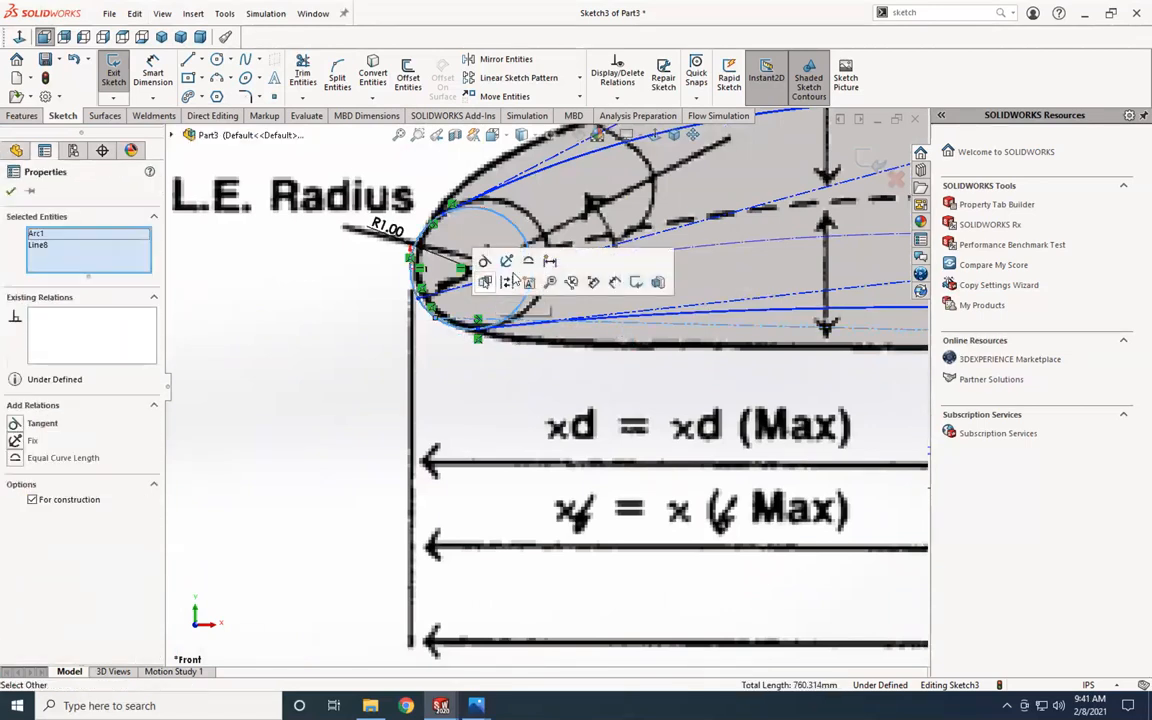
pyautogui.click(484, 261)
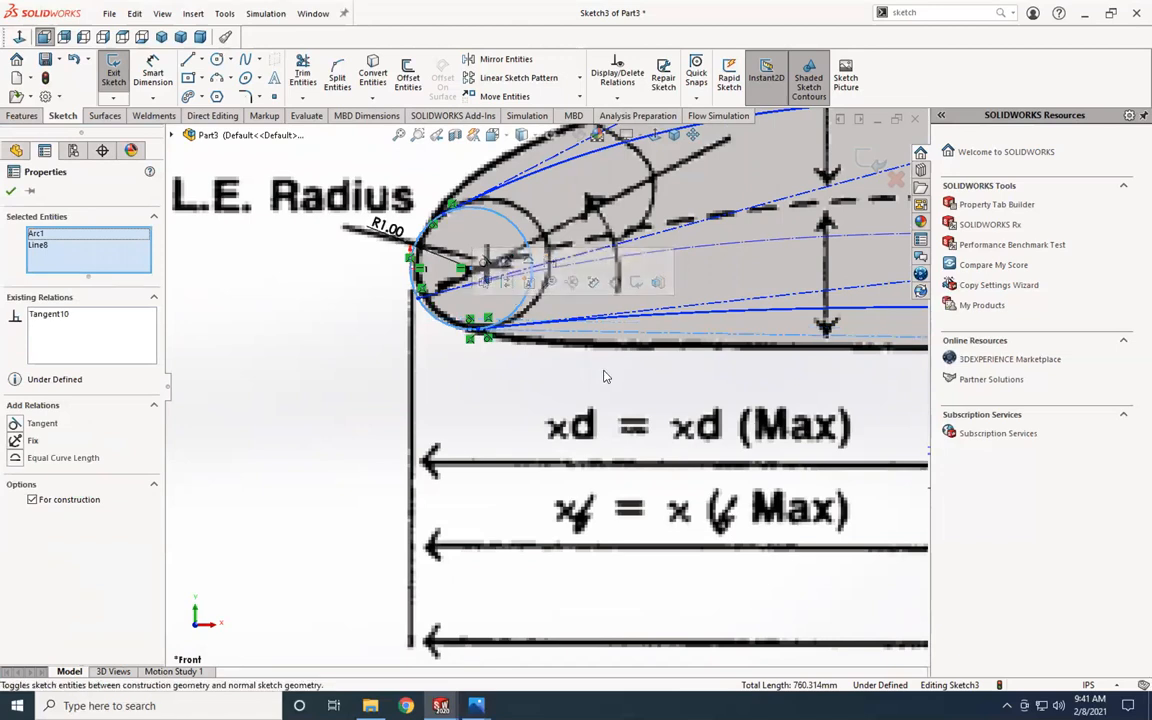
# Step: Draw a centerline about 6.71 in long from the upper spline's control vertex down to the lower tangent centerline
pyautogui.scroll(2, 604, 375)
pyautogui.scroll(-1, 604, 362)
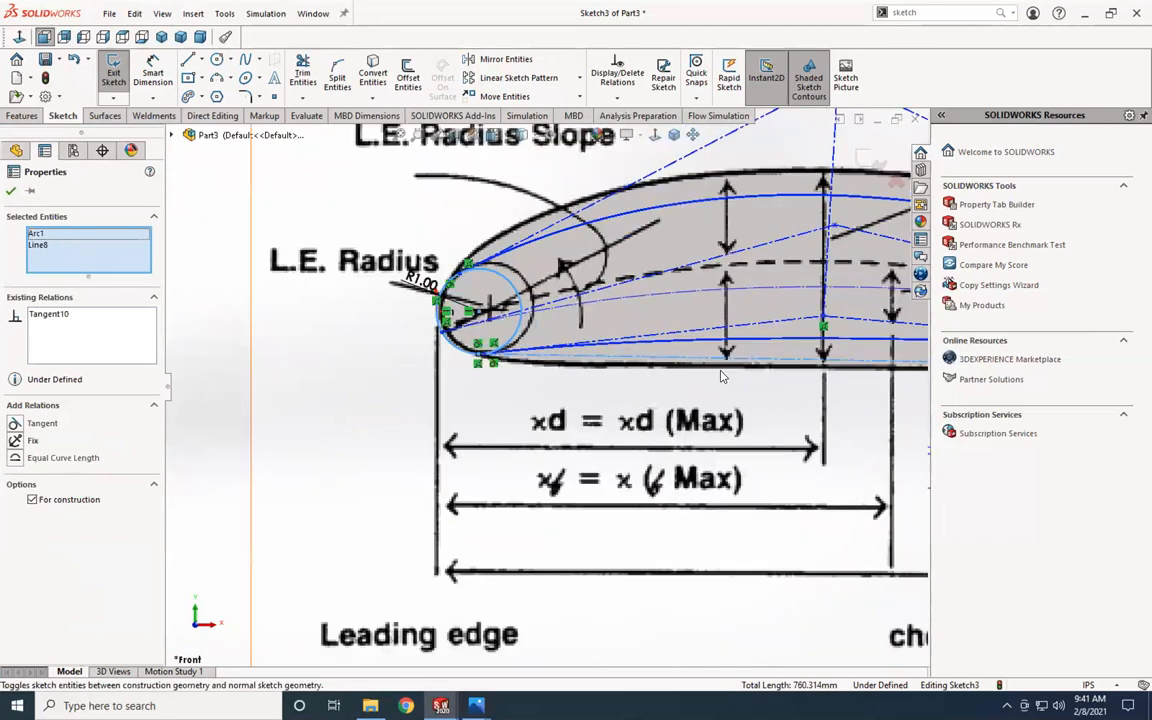
pyautogui.scroll(2, 712, 345)
pyautogui.scroll(-1, 712, 337)
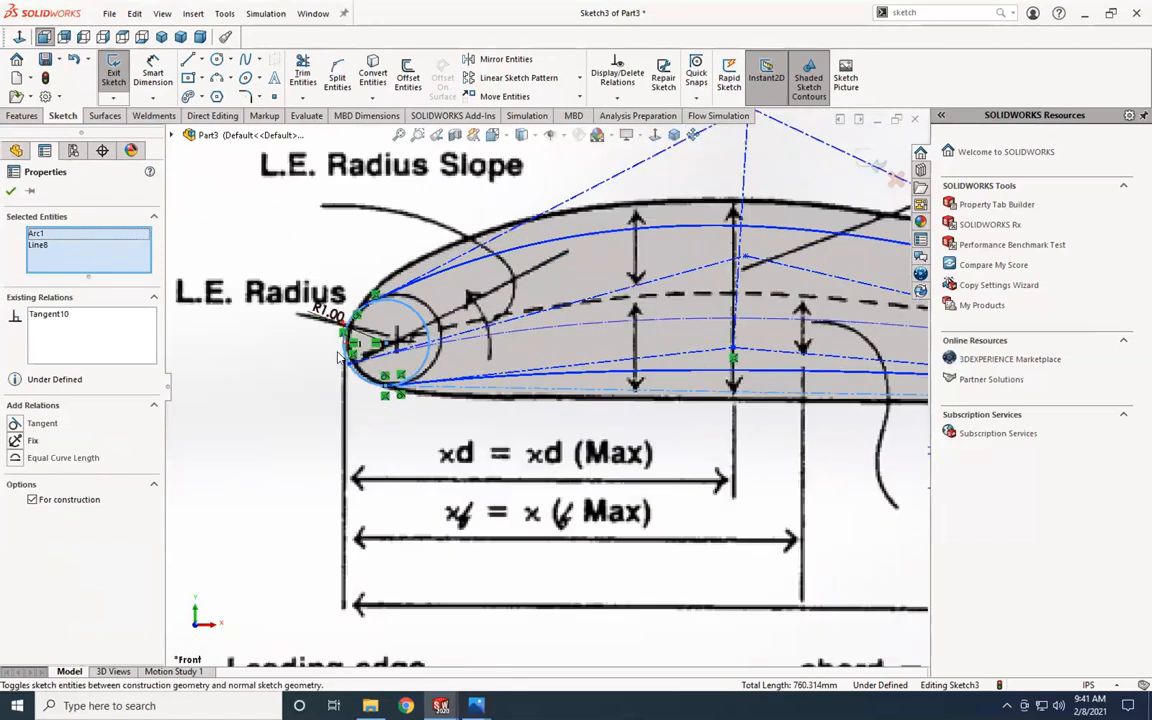
pyautogui.scroll(1, 555, 378)
pyautogui.scroll(-2, 688, 388)
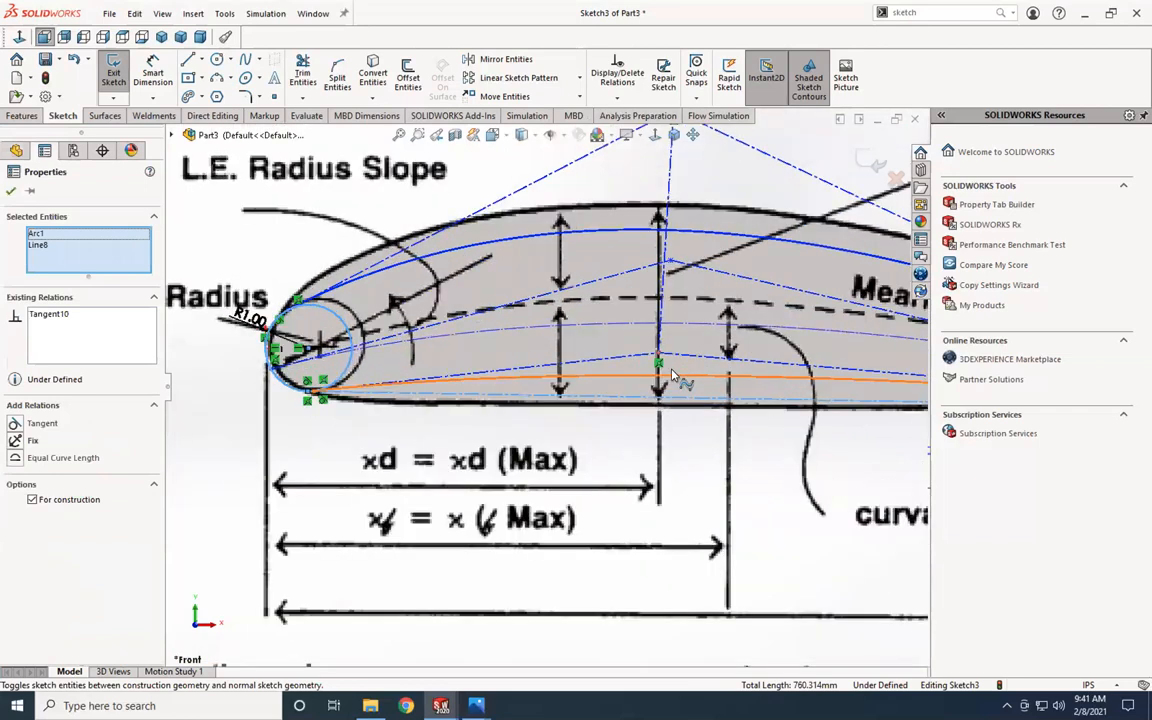
pyautogui.scroll(2, 658, 372)
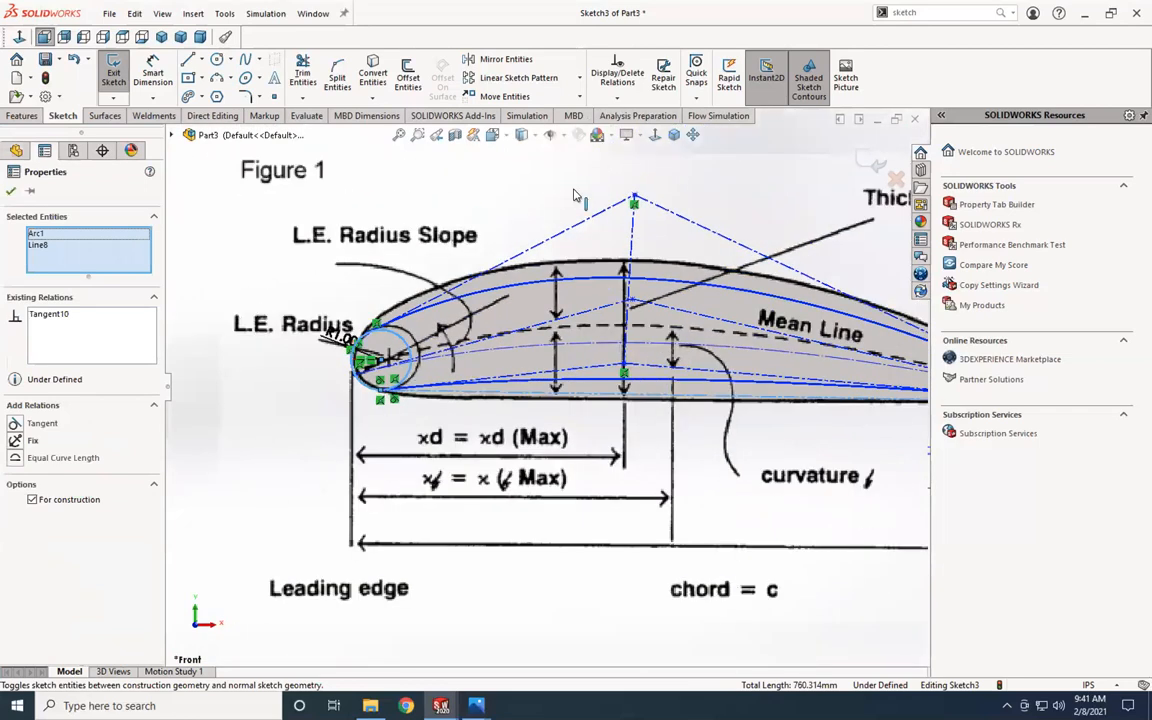
pyautogui.click(198, 60)
pyautogui.click(222, 95)
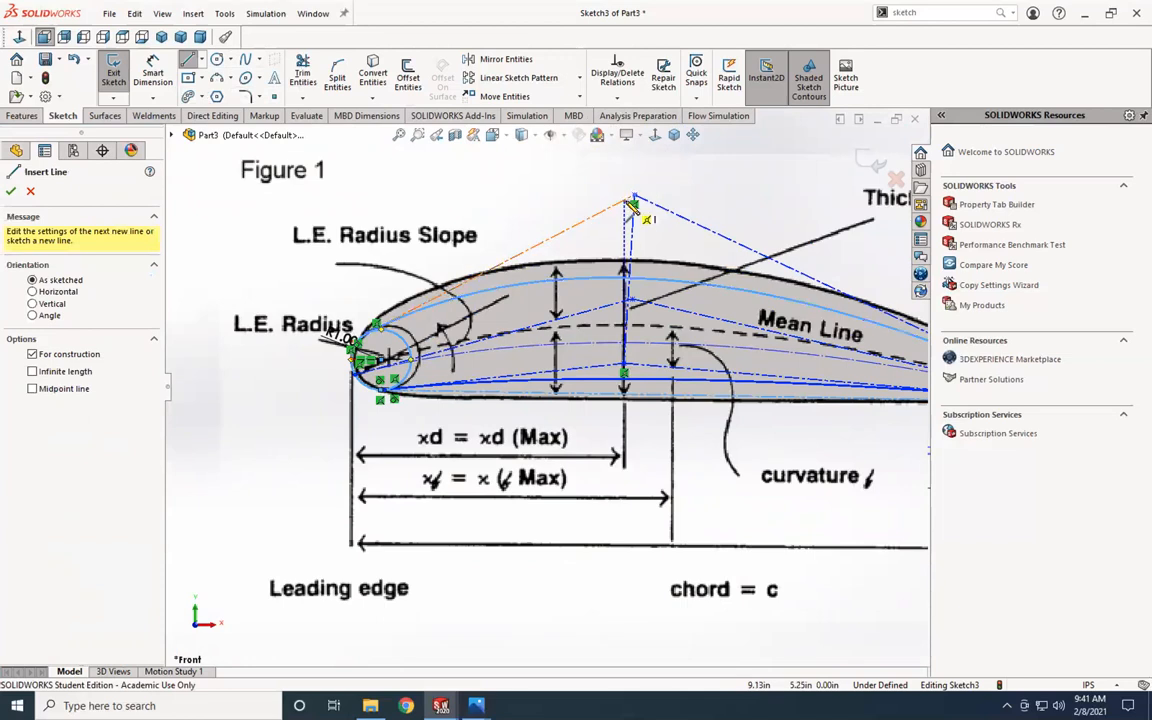
pyautogui.click(634, 200)
pyautogui.click(612, 391)
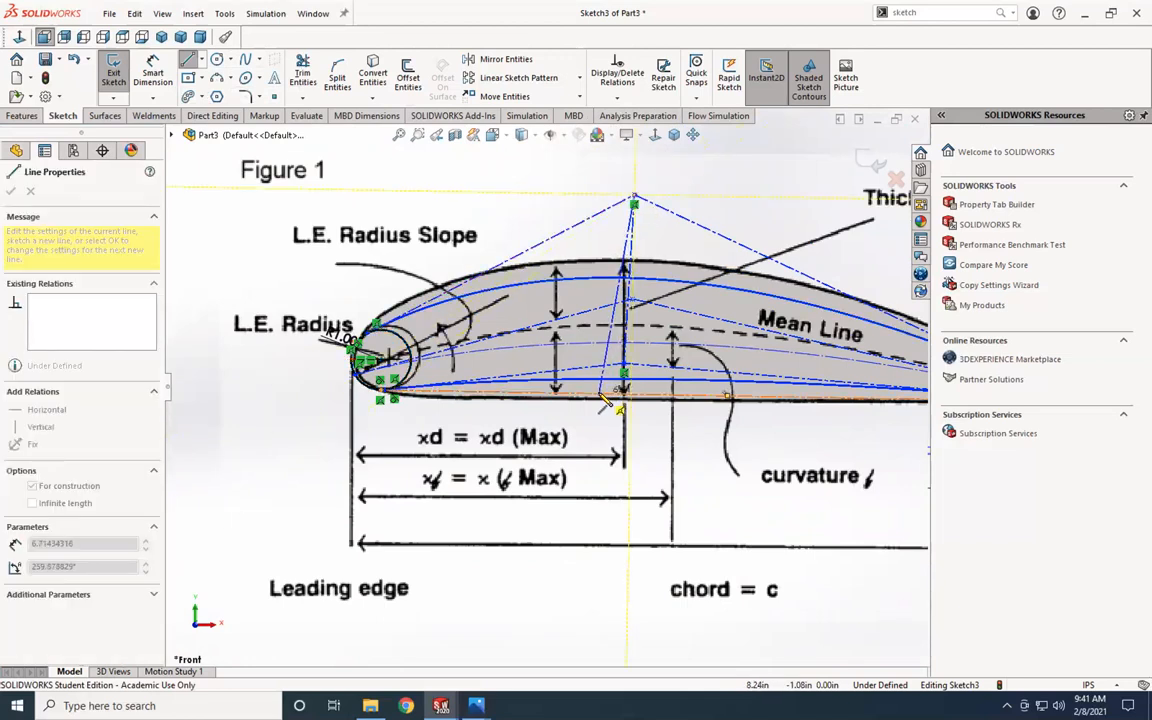
pyautogui.press('Escape')
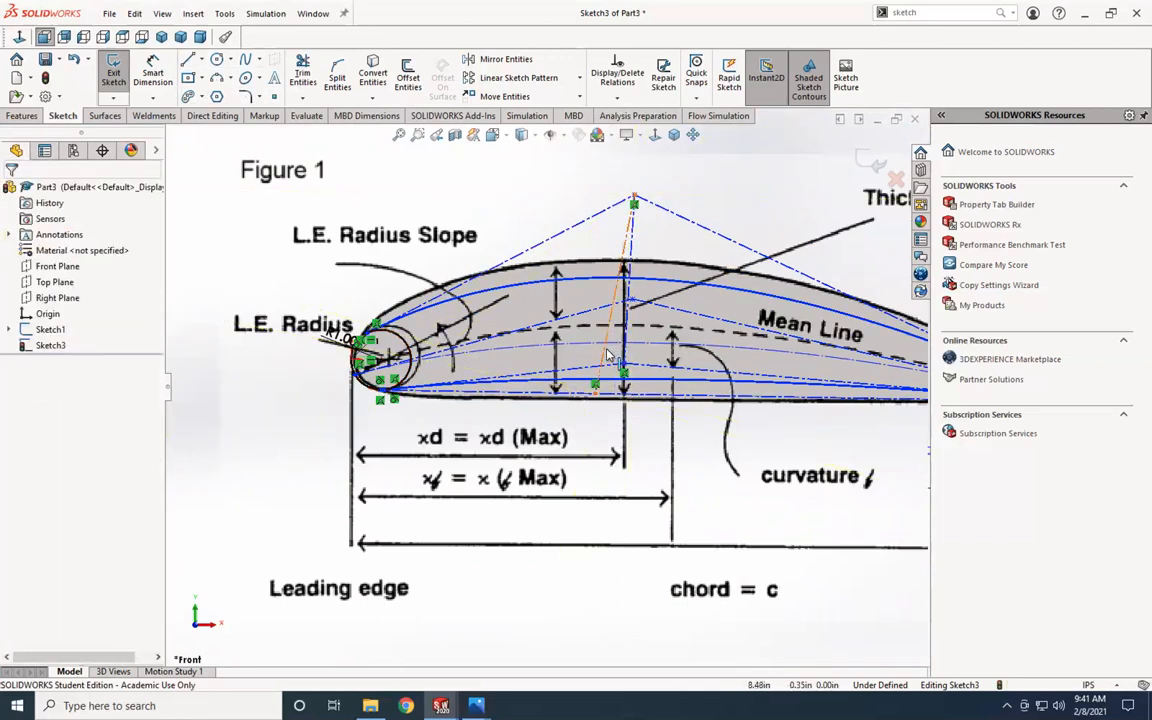
# Step: Make the new centerline collinear with the centerline joining the upper and lower spline control vertices
pyautogui.click(624, 350)
pyautogui.keyDown('ctrl'); pyautogui.click(606, 340); pyautogui.keyUp('ctrl')
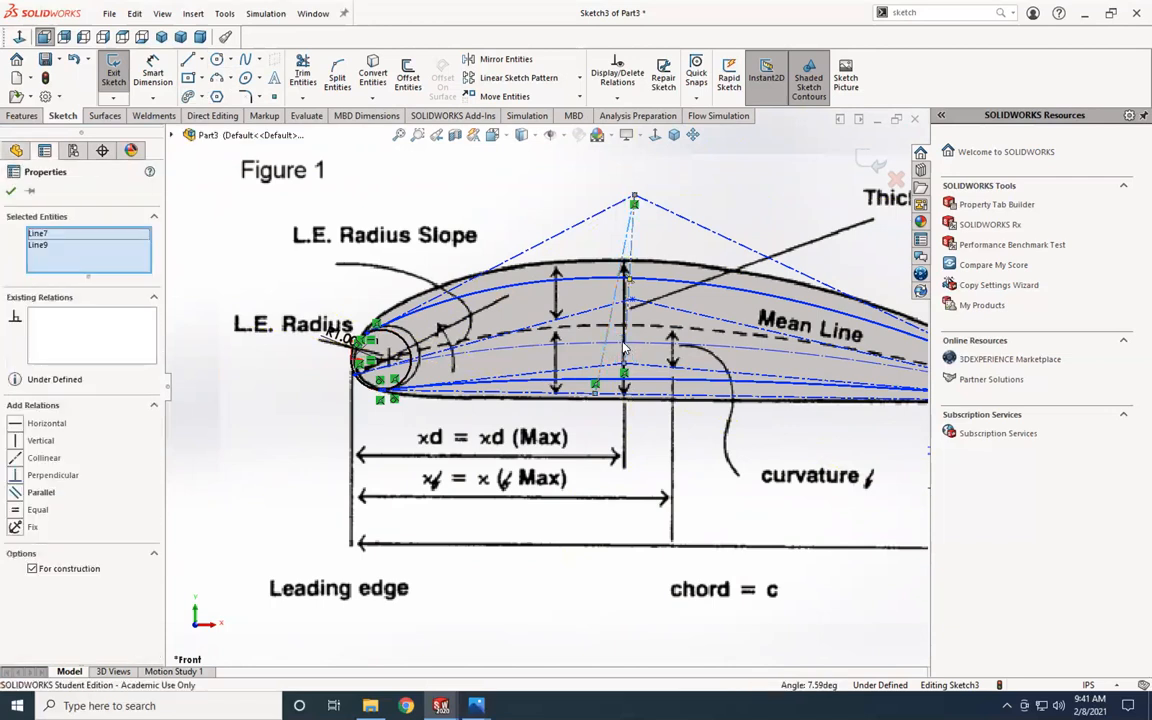
pyautogui.scroll(-5, 658, 404)
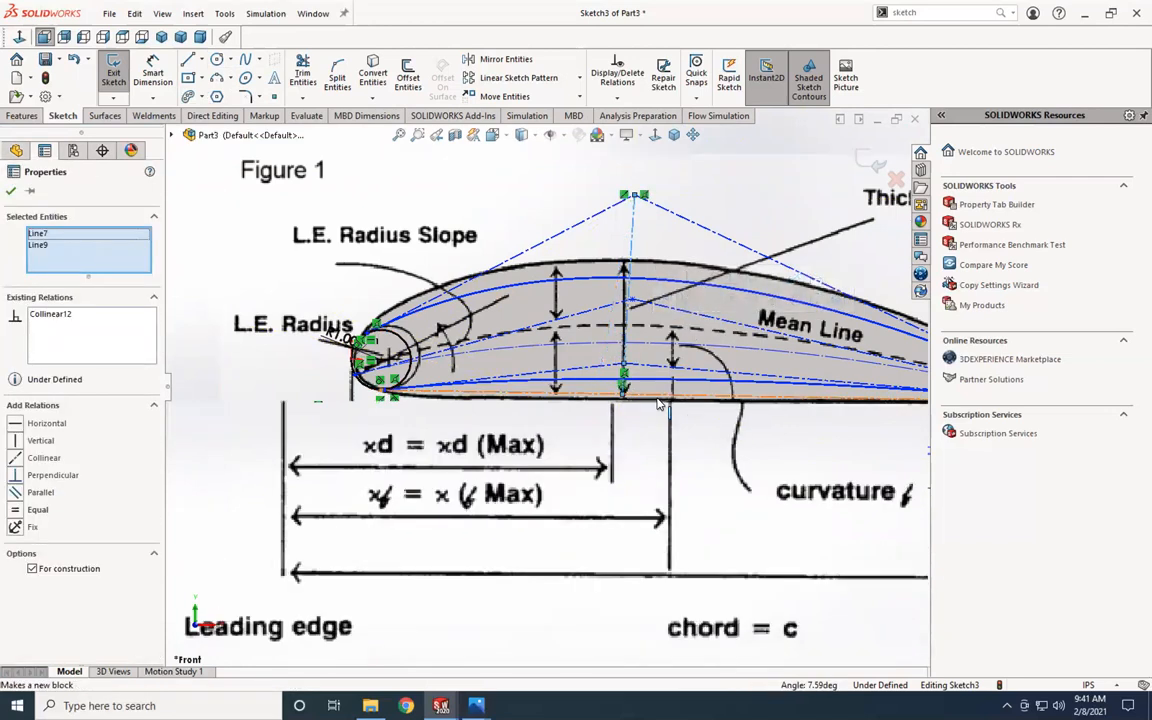
pyautogui.click(592, 433)
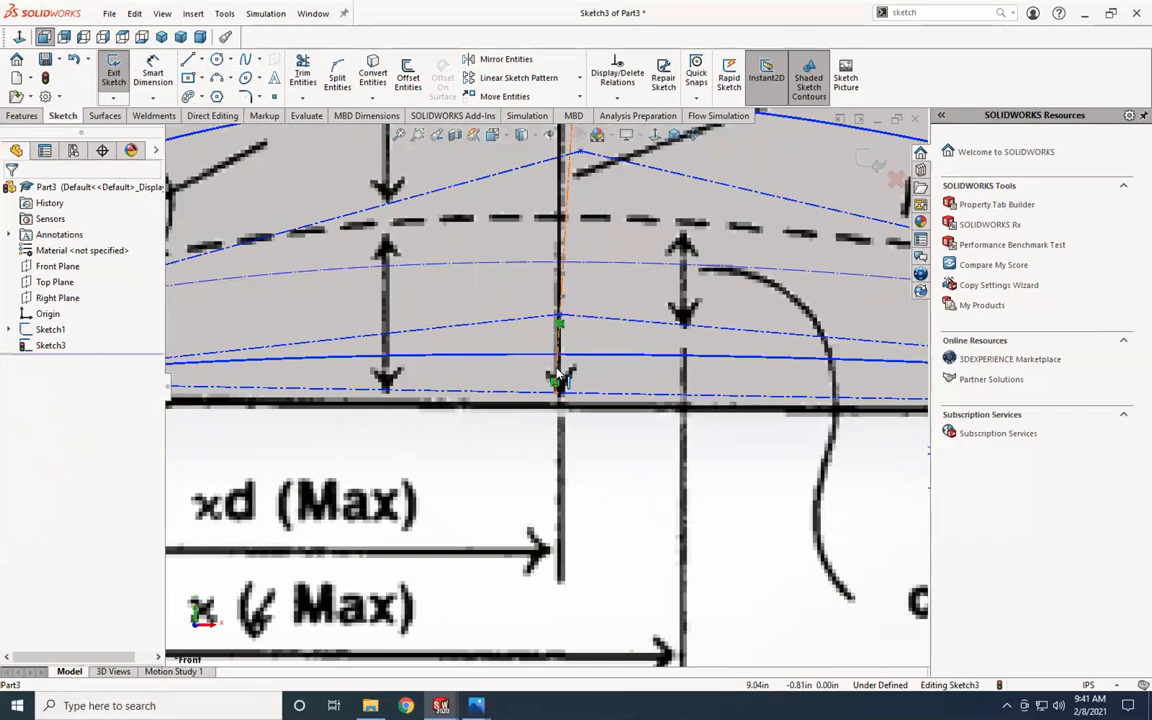
# Step: Make the near-vertical centerline perpendicular to the lower centerline that runs to the trailing edge
pyautogui.click(558, 370)
pyautogui.keyDown('ctrl'); pyautogui.click(616, 394); pyautogui.keyUp('ctrl')
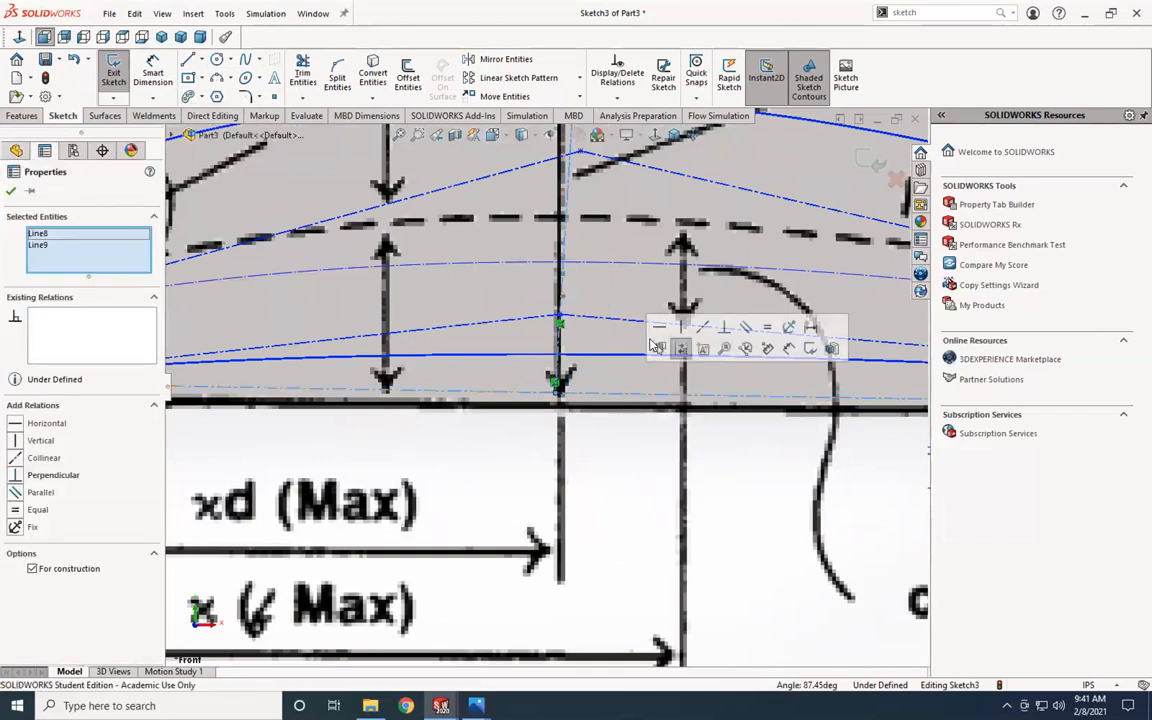
pyautogui.click(724, 328)
pyautogui.scroll(5, 658, 352)
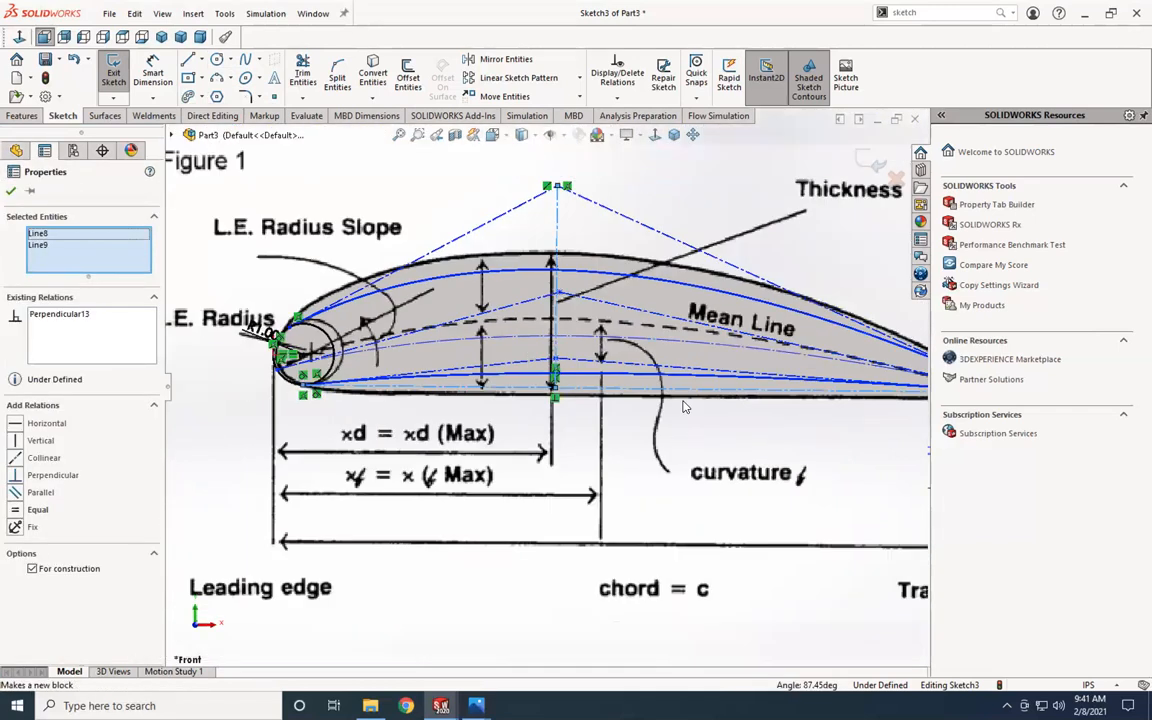
# Step: Move the shared trailing-edge point slightly down to about X 23.97, Y -2.04 in
pyautogui.scroll(-2, 660, 350)
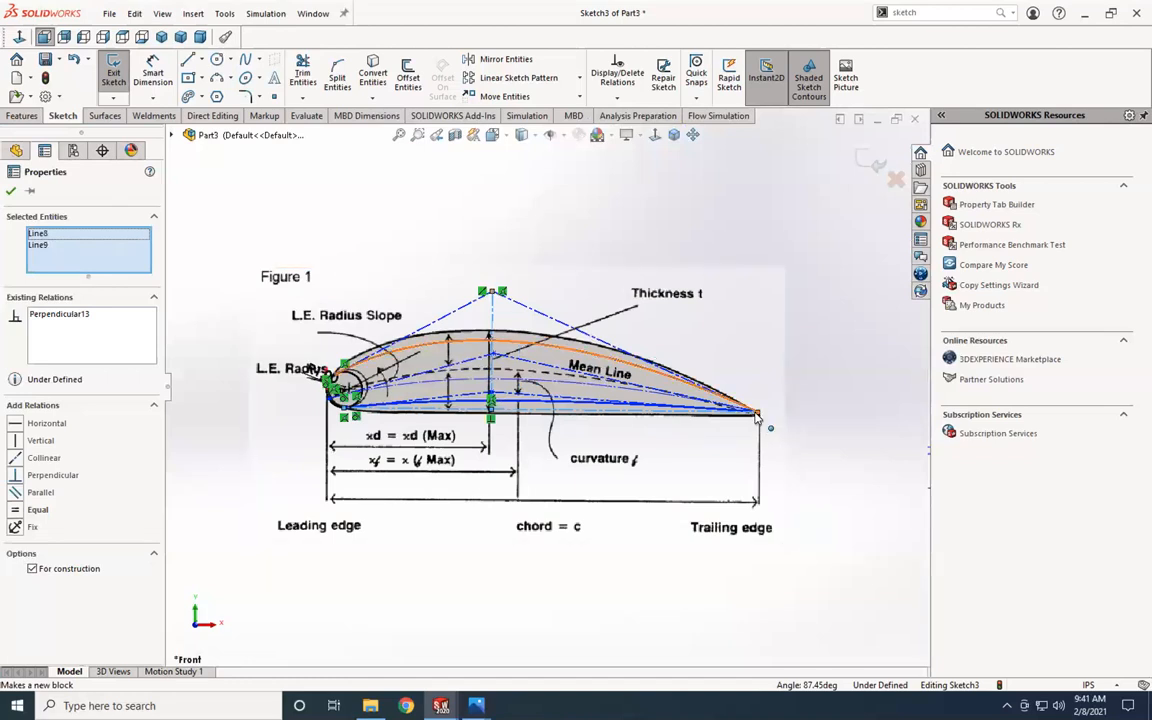
pyautogui.moveTo(759, 418); pyautogui.dragTo(757, 431)
pyautogui.scroll(-5, 490, 405)
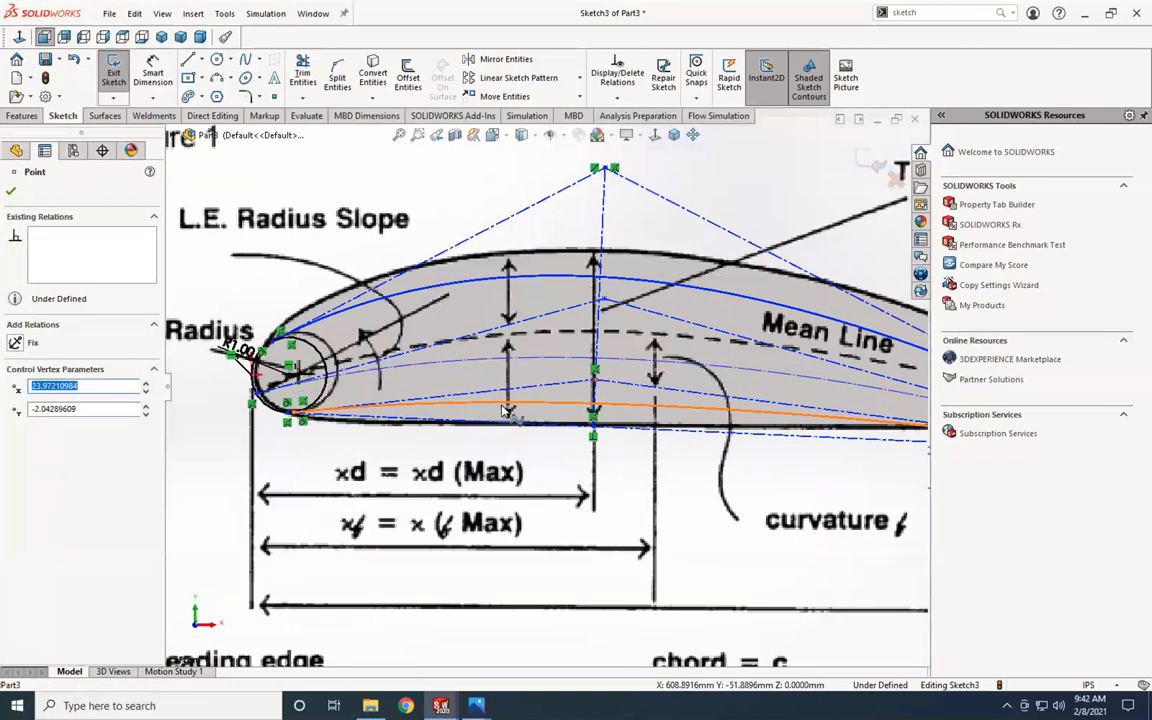
pyautogui.scroll(4, 603, 413)
pyautogui.scroll(-1, 543, 355)
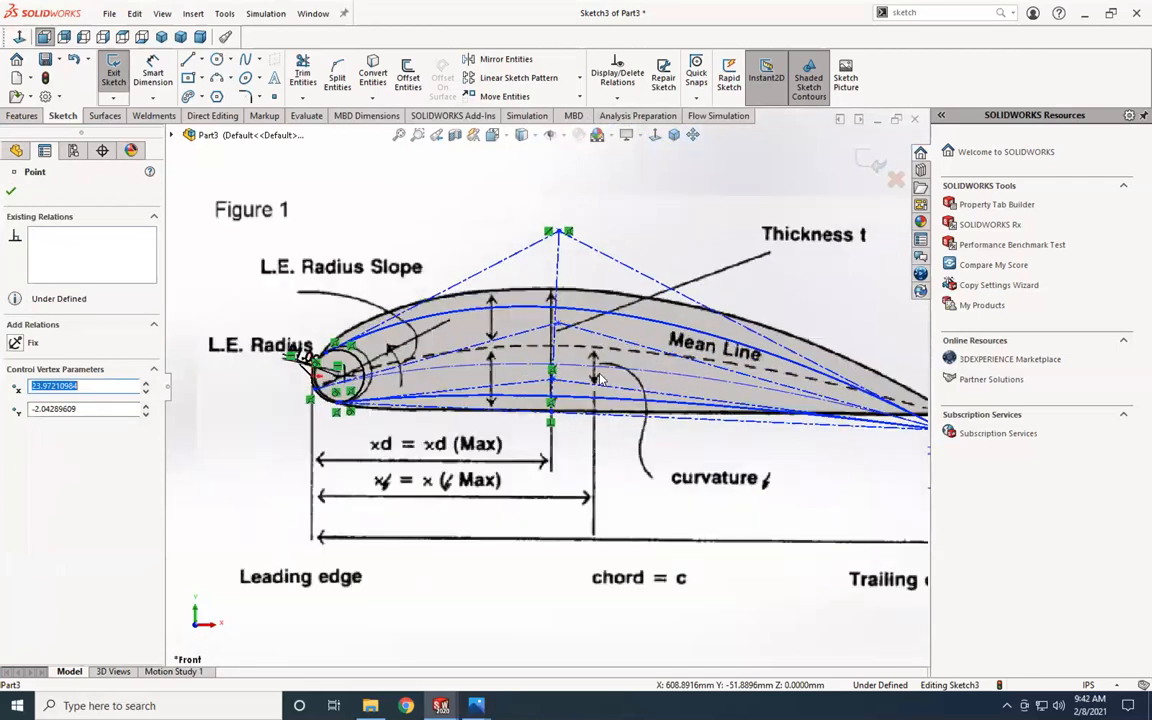
# Step: Make the mean-line spline's control vertex coincident with the near-vertical centerline
pyautogui.click(558, 325)
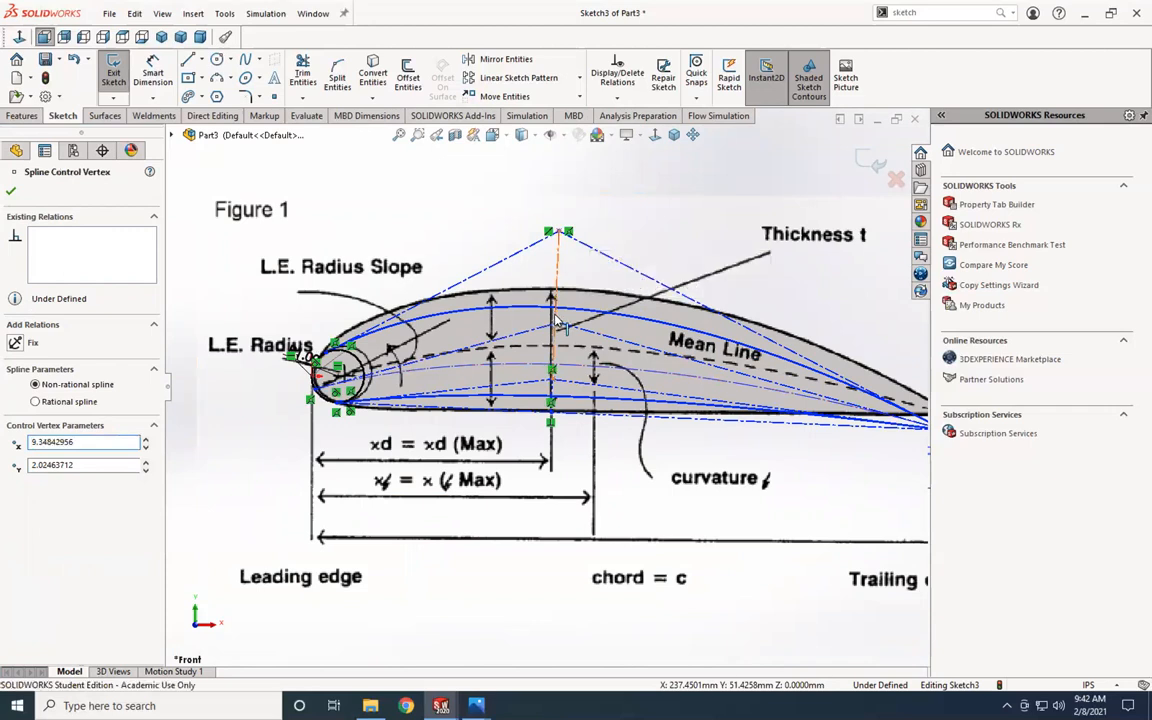
pyautogui.keyDown('ctrl'); pyautogui.click(556, 320); pyautogui.keyUp('ctrl')
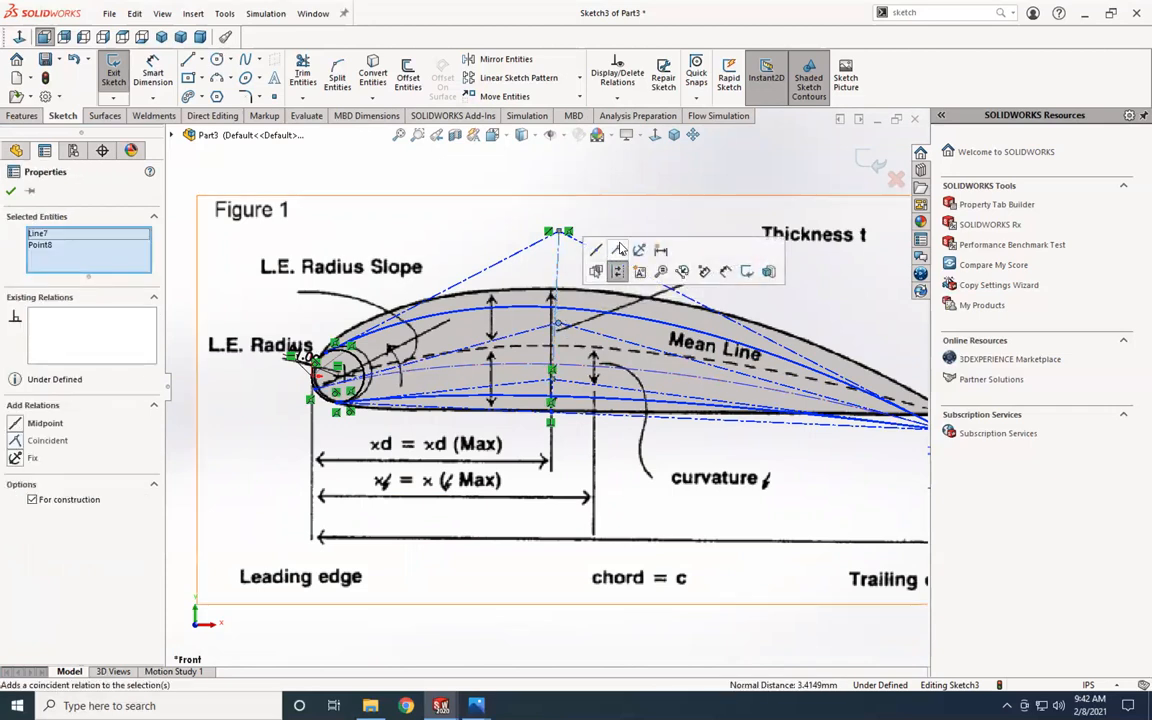
pyautogui.click(620, 249)
# Step: Place a sketch point on the lower spline near its crossing with the near-vertical centerline
pyautogui.scroll(-5, 535, 430)
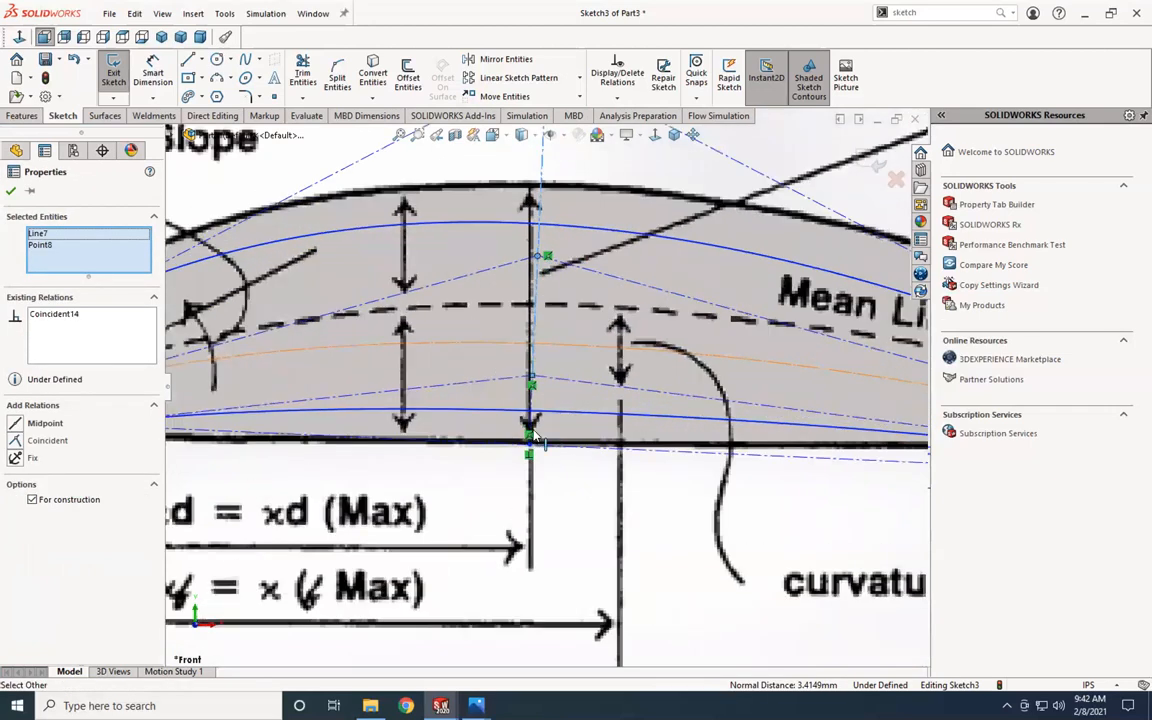
pyautogui.click(274, 96)
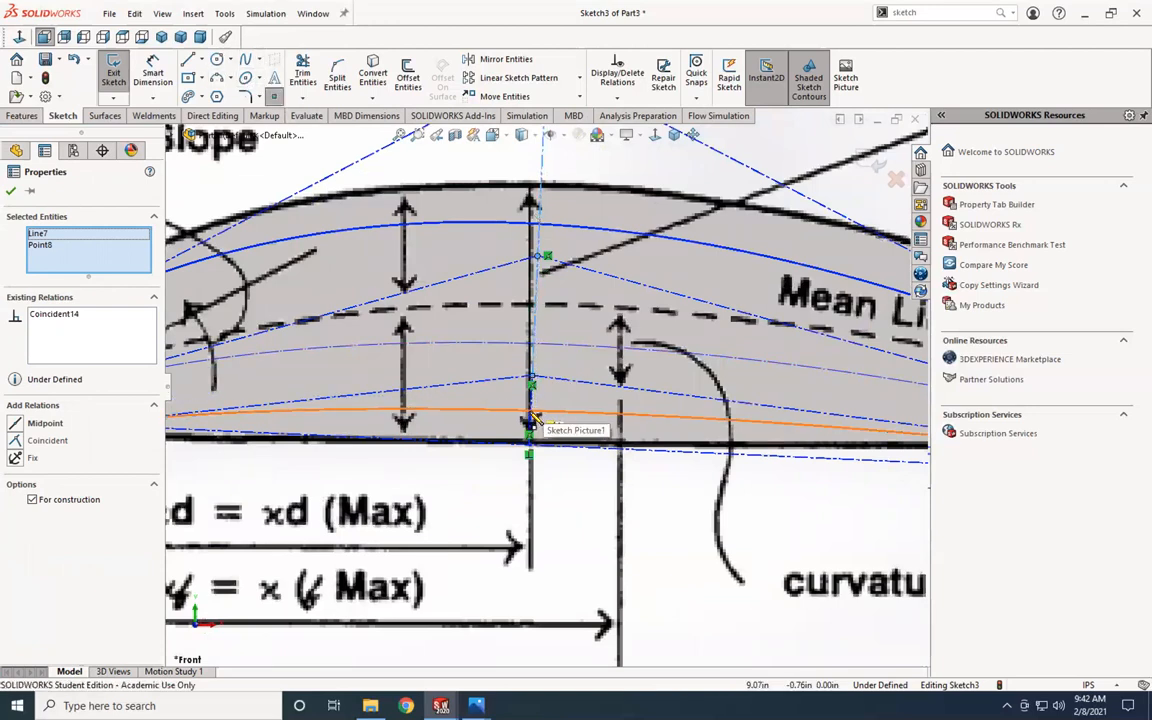
pyautogui.click(534, 418)
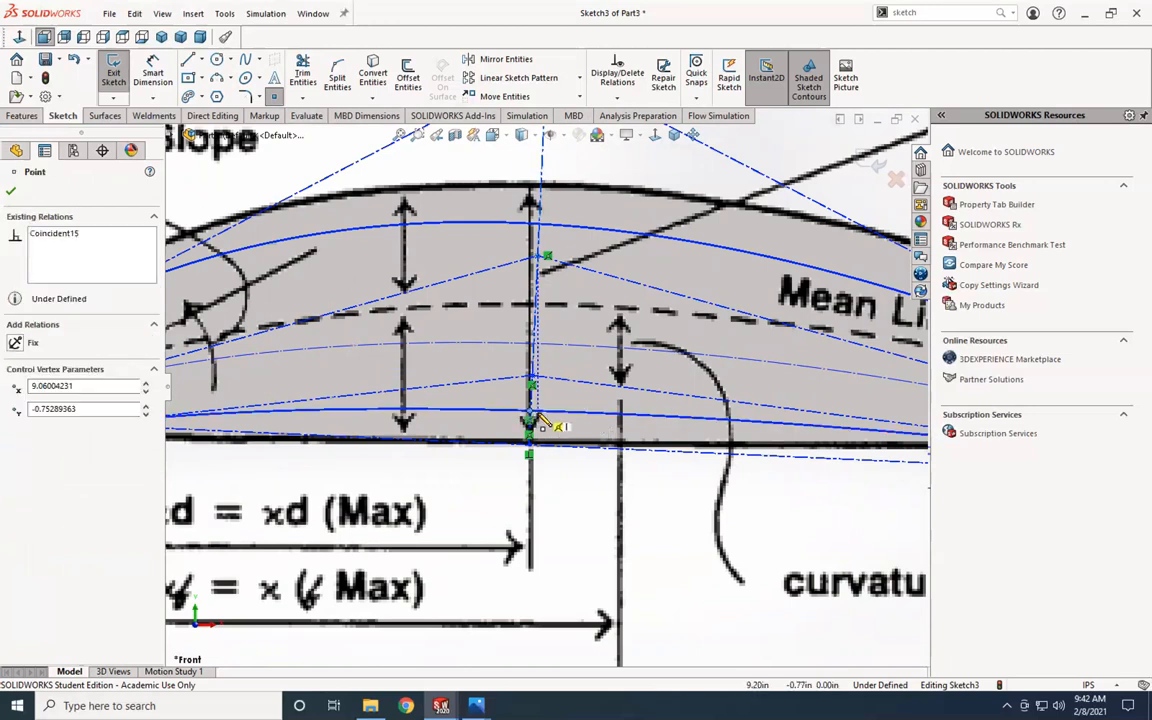
pyautogui.scroll(-2, 540, 422)
pyautogui.press('Escape')
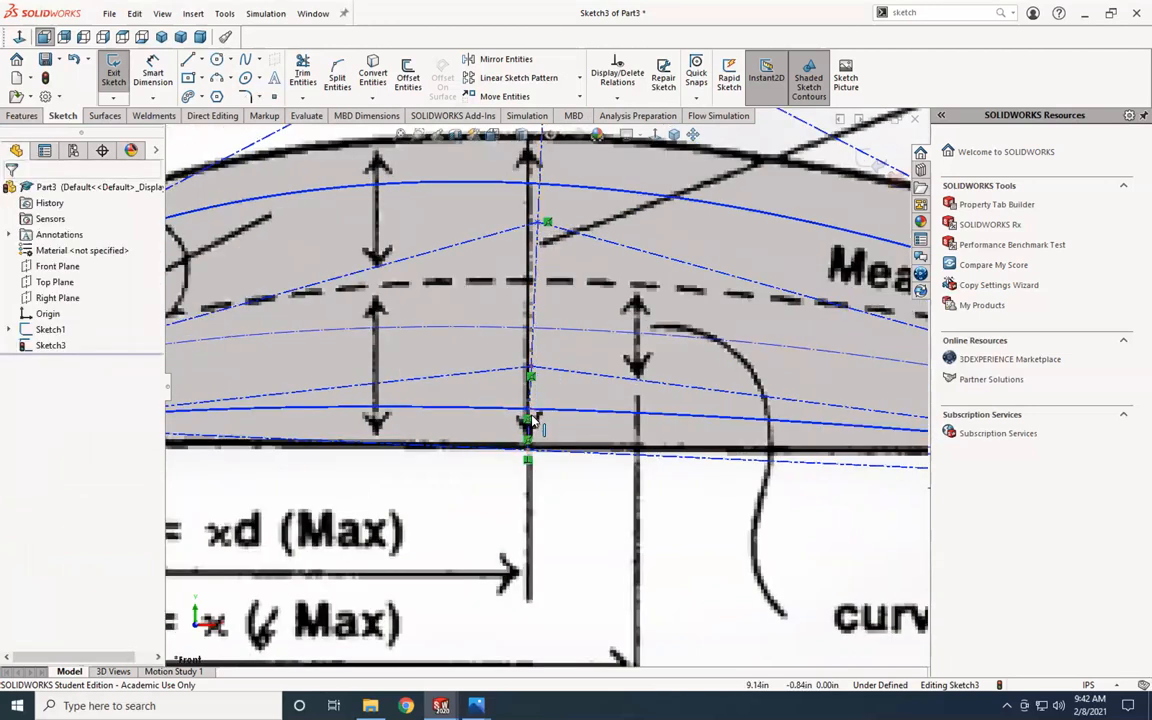
# Step: Attach the lower spline's point to the near-vertical centerline and shift it to about X 8.98, Y -0.76 in
pyautogui.moveTo(531, 418)
pyautogui.mouseDown()
pyautogui.moveTo(555, 418)
pyautogui.moveTo(535, 416)
pyautogui.mouseUp()
pyautogui.scroll(-1, 566, 420)
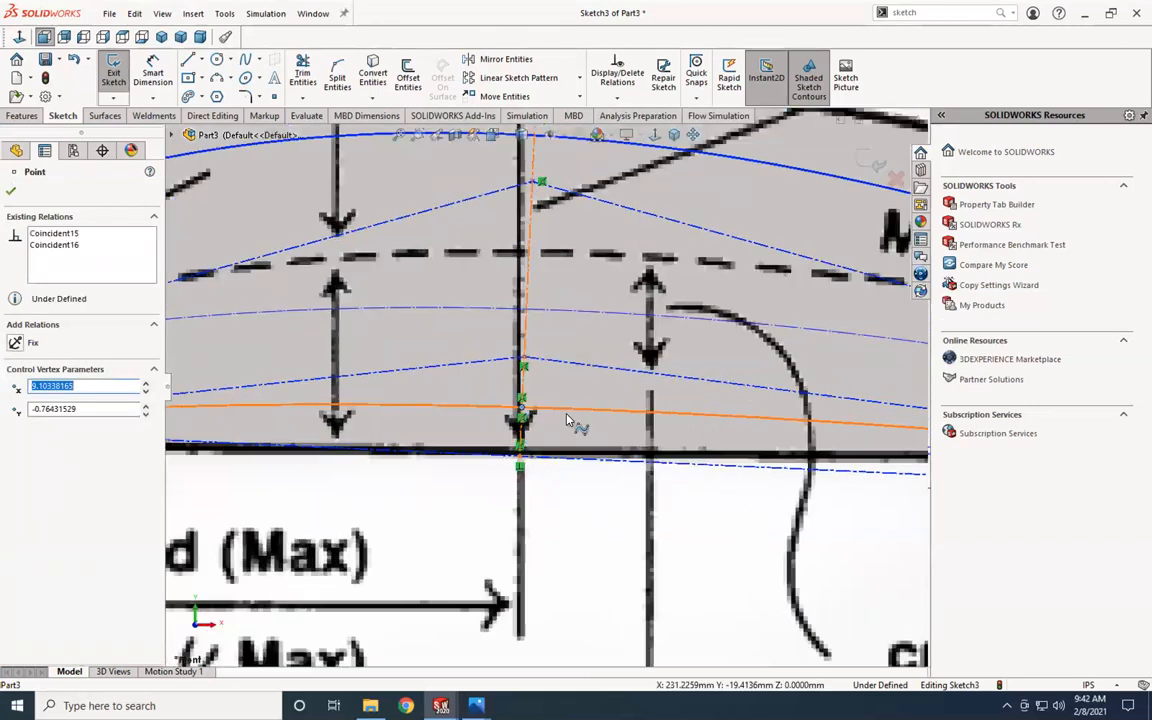
pyautogui.scroll(-1, 553, 420)
pyautogui.moveTo(530, 411)
pyautogui.mouseDown()
pyautogui.moveTo(542, 412)
pyautogui.moveTo(522, 410)
pyautogui.mouseUp()
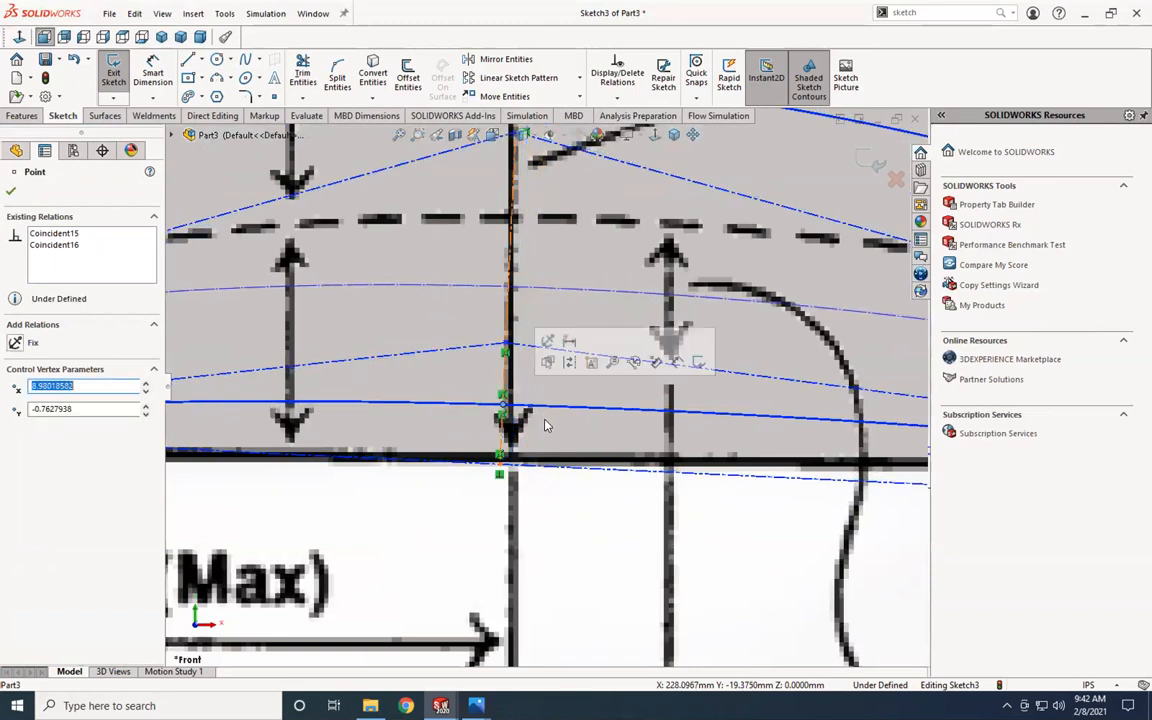
pyautogui.scroll(5, 545, 422)
pyautogui.scroll(3, 556, 360)
pyautogui.scroll(-3, 495, 345)
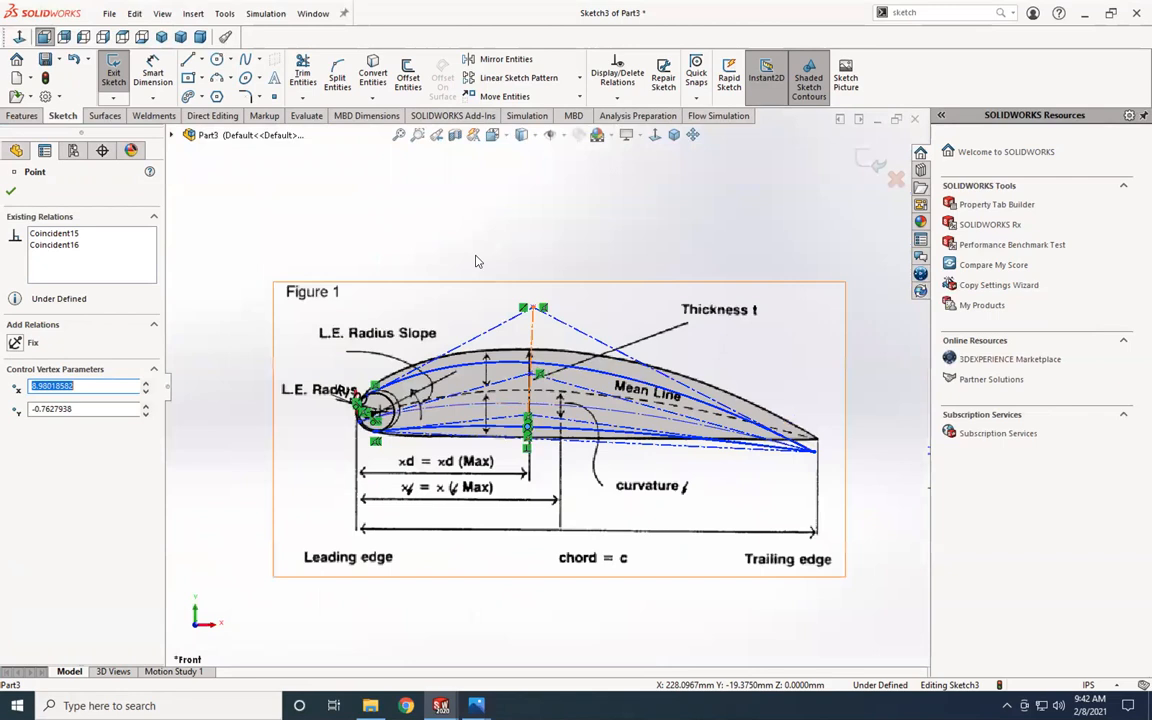
# Step: Draw a midpoint line about 35.75 in long, centred on the upper spline near the near-vertical centerline and tangent to the spline
pyautogui.click(203, 60)
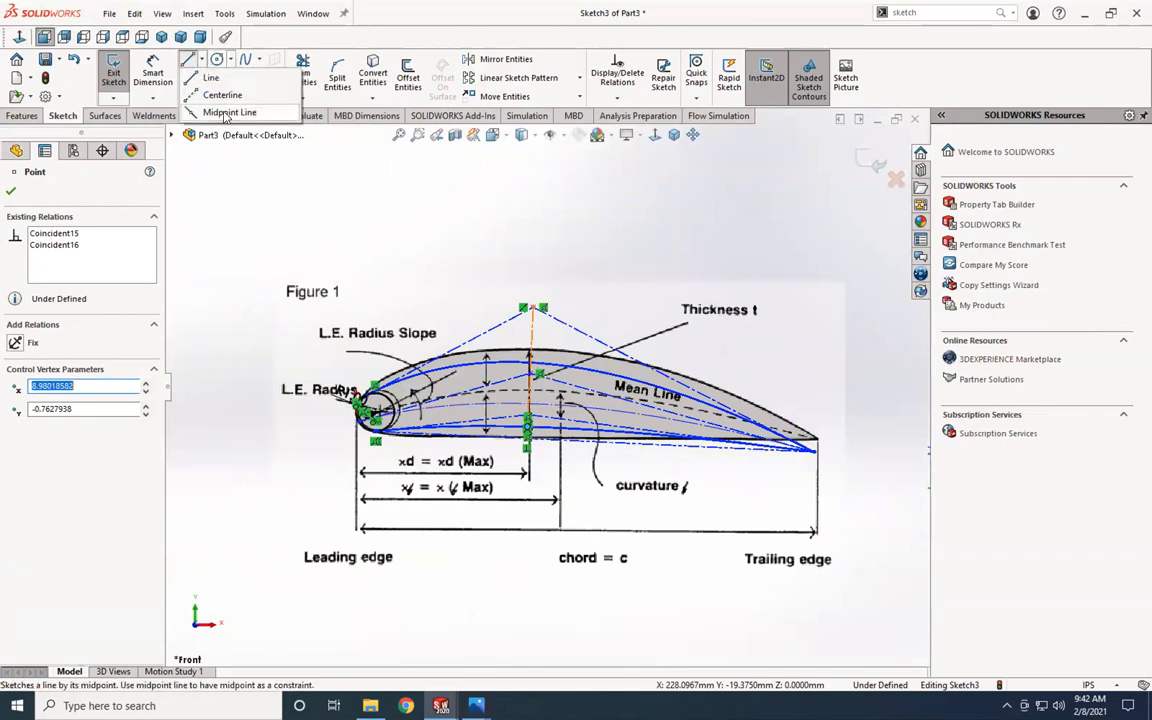
pyautogui.click(228, 113)
pyautogui.scroll(3, 530, 372)
pyautogui.scroll(-5, 535, 375)
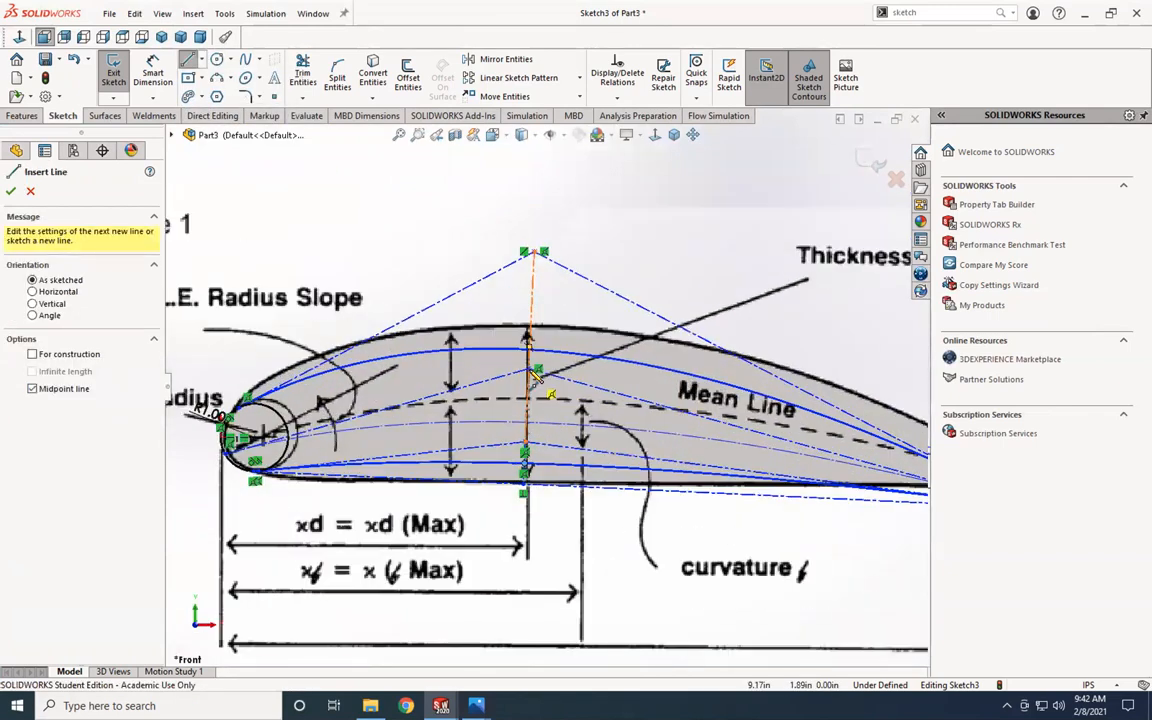
pyautogui.click(536, 364)
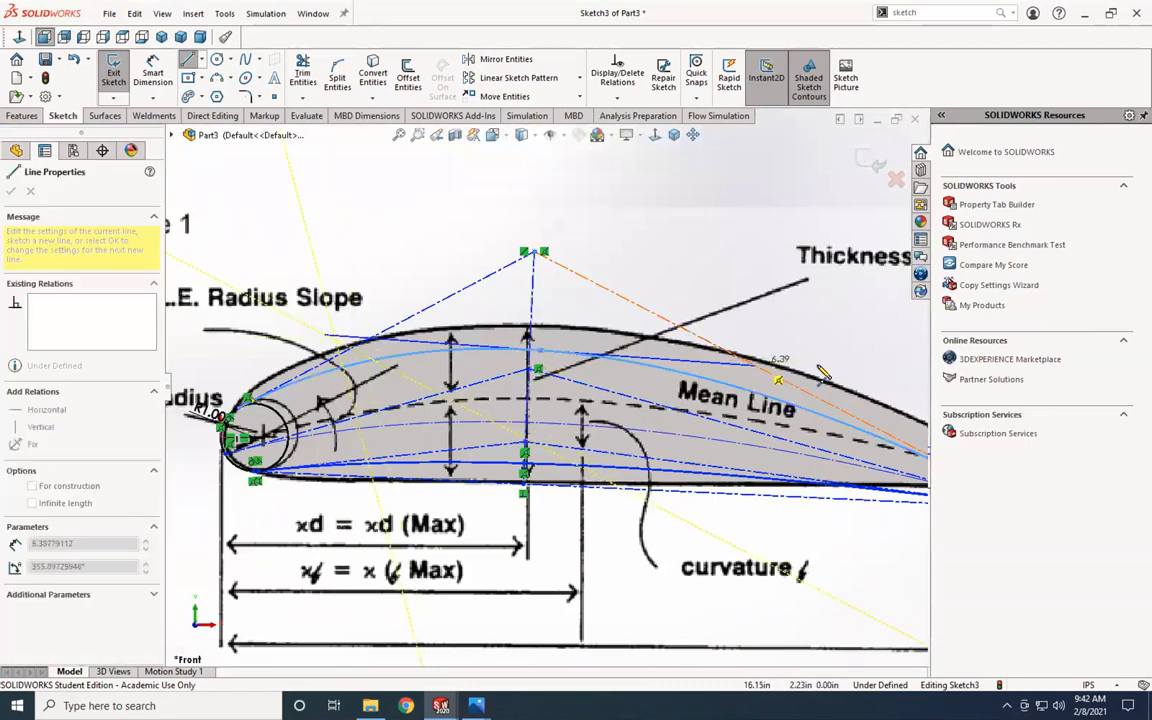
pyautogui.scroll(4, 925, 400)
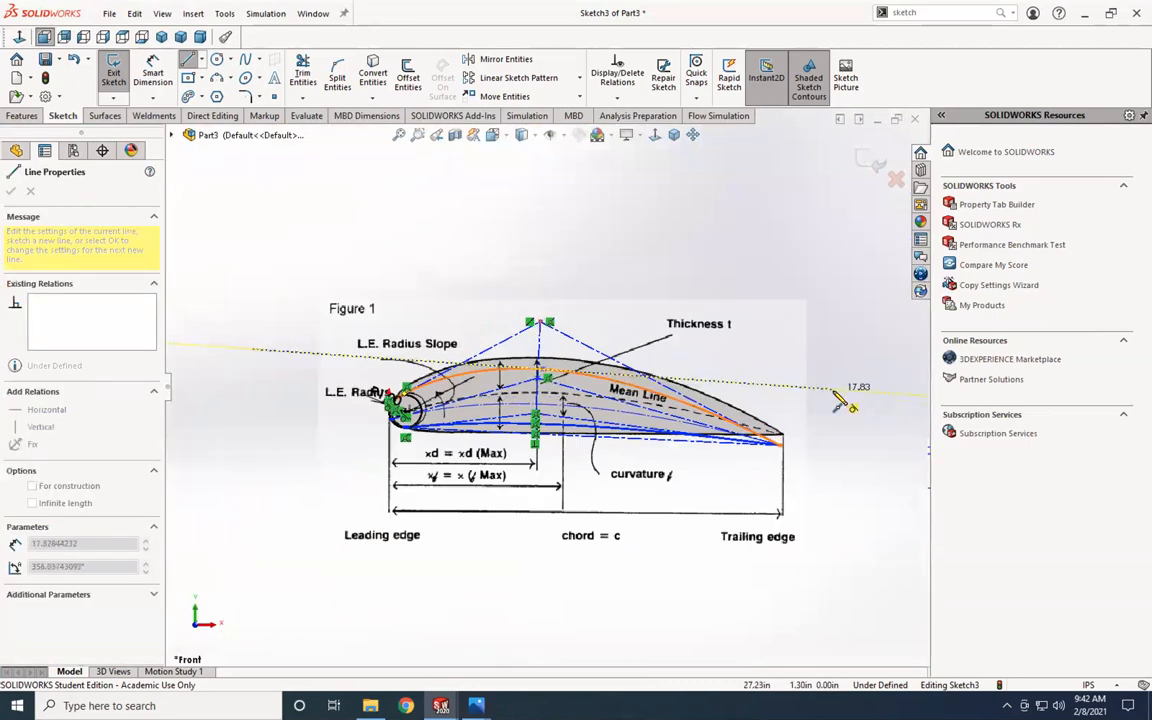
pyautogui.press('Escape')
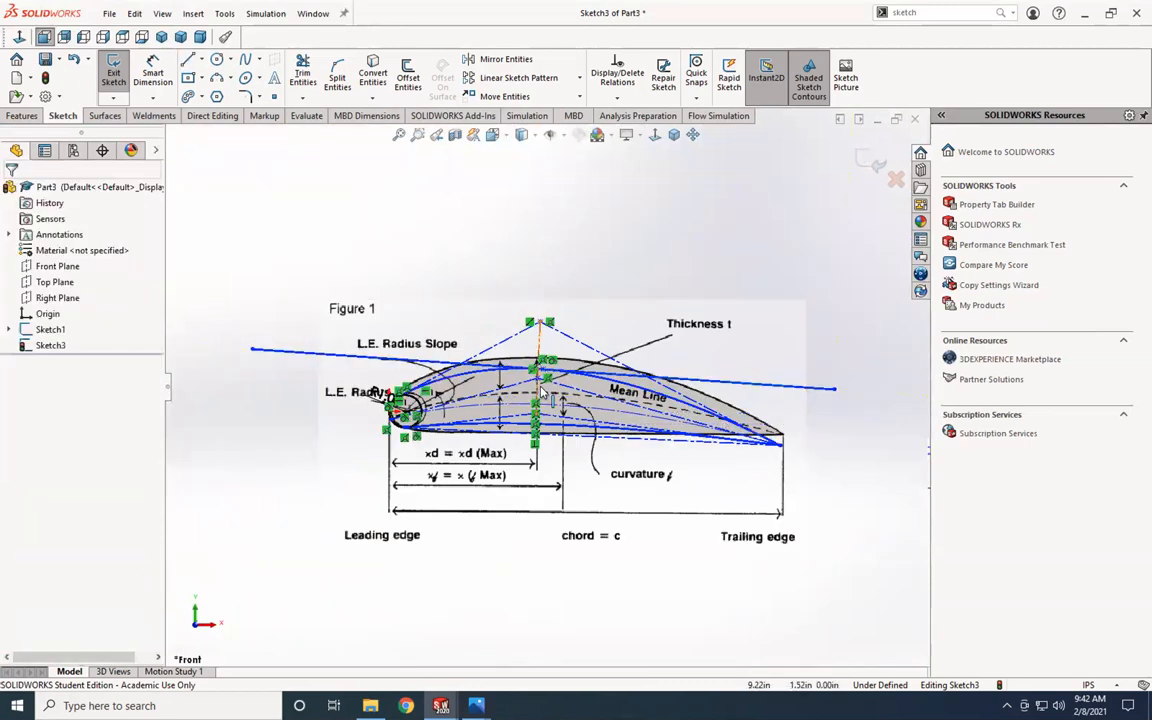
# Step: Convert the tangent line on the upper spline to construction geometry
pyautogui.scroll(-2, 540, 386)
pyautogui.click(650, 376)
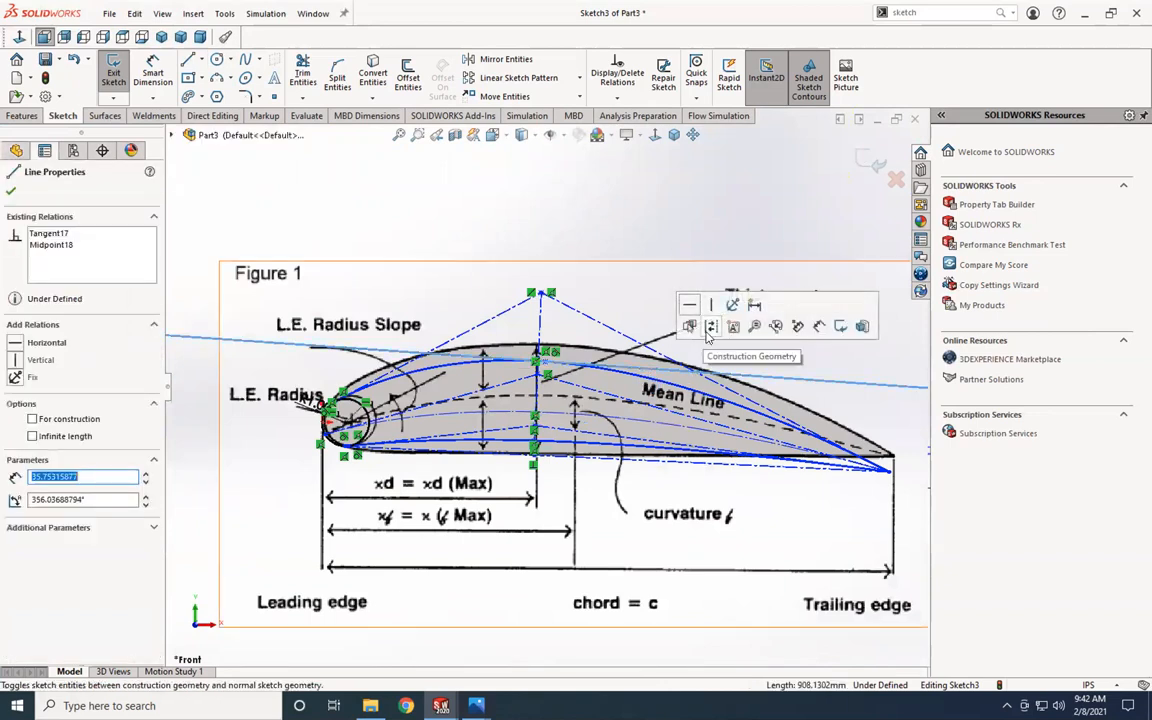
pyautogui.press('Escape')
pyautogui.scroll(-3, 551, 373)
pyautogui.scroll(-1, 551, 373)
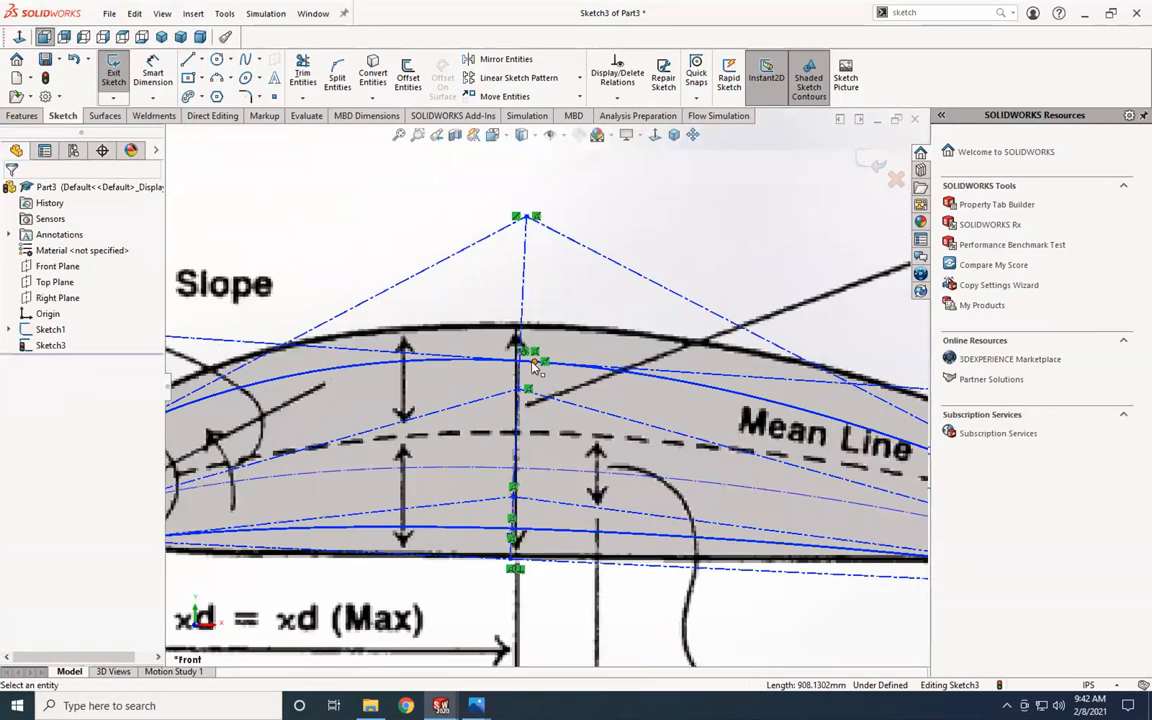
# Step: Make the upper tangent line's midpoint on the upper spline coincident with the near-vertical centerline
pyautogui.click(533, 362)
pyautogui.moveTo(521, 366); pyautogui.dragTo(518, 363)
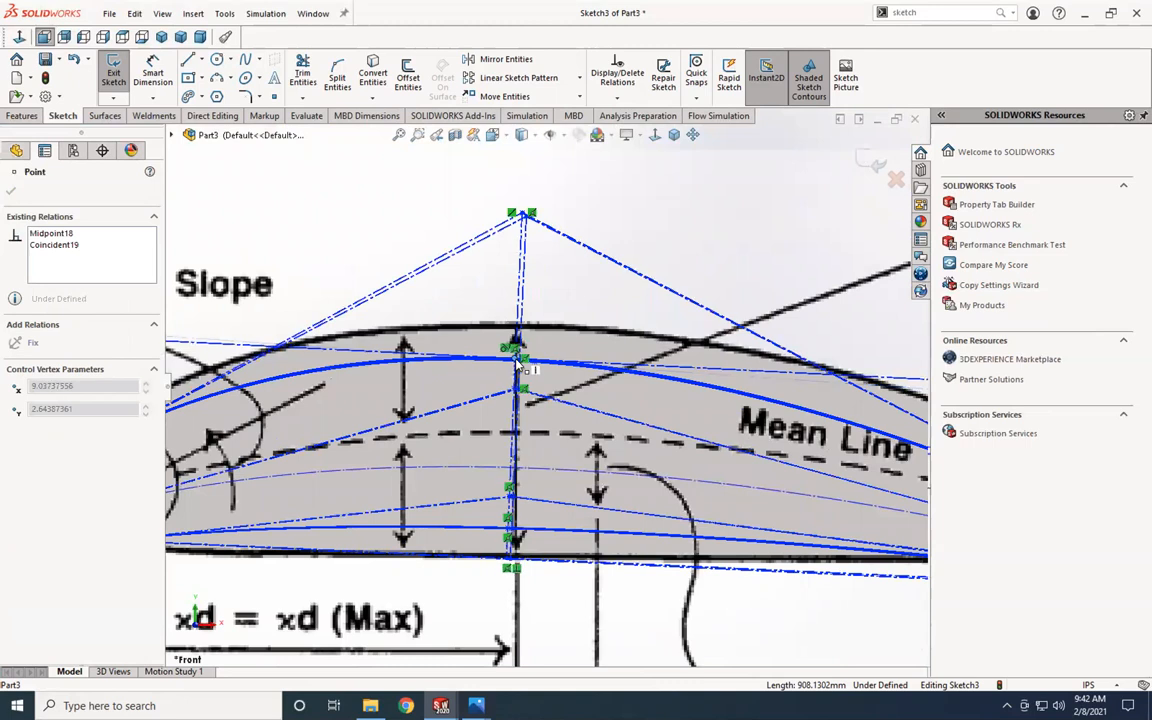
pyautogui.scroll(-2, 512, 368)
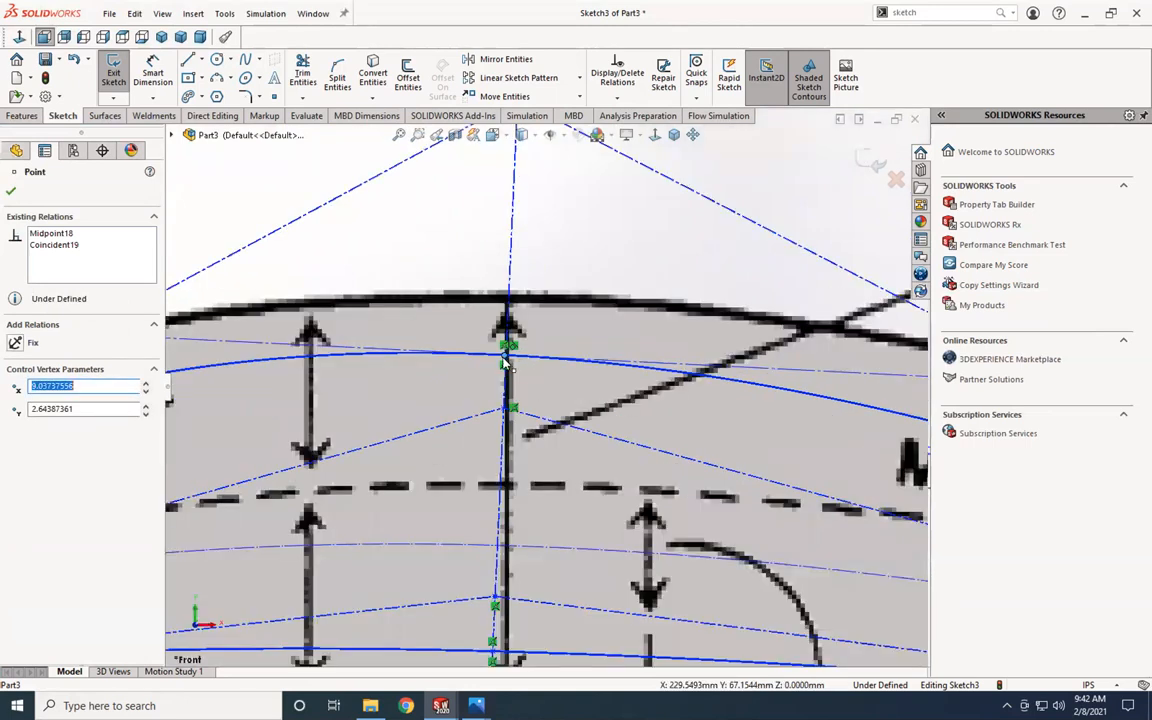
pyautogui.moveTo(529, 362); pyautogui.dragTo(557, 356)
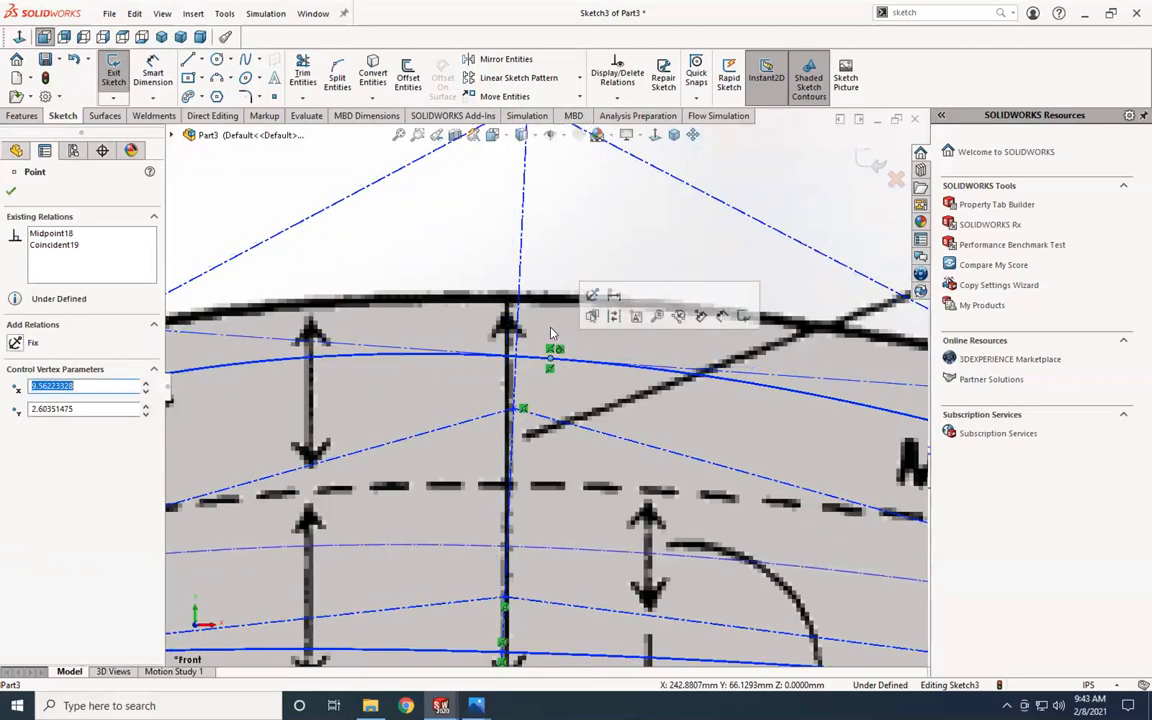
pyautogui.press('Escape')
pyautogui.click(536, 358)
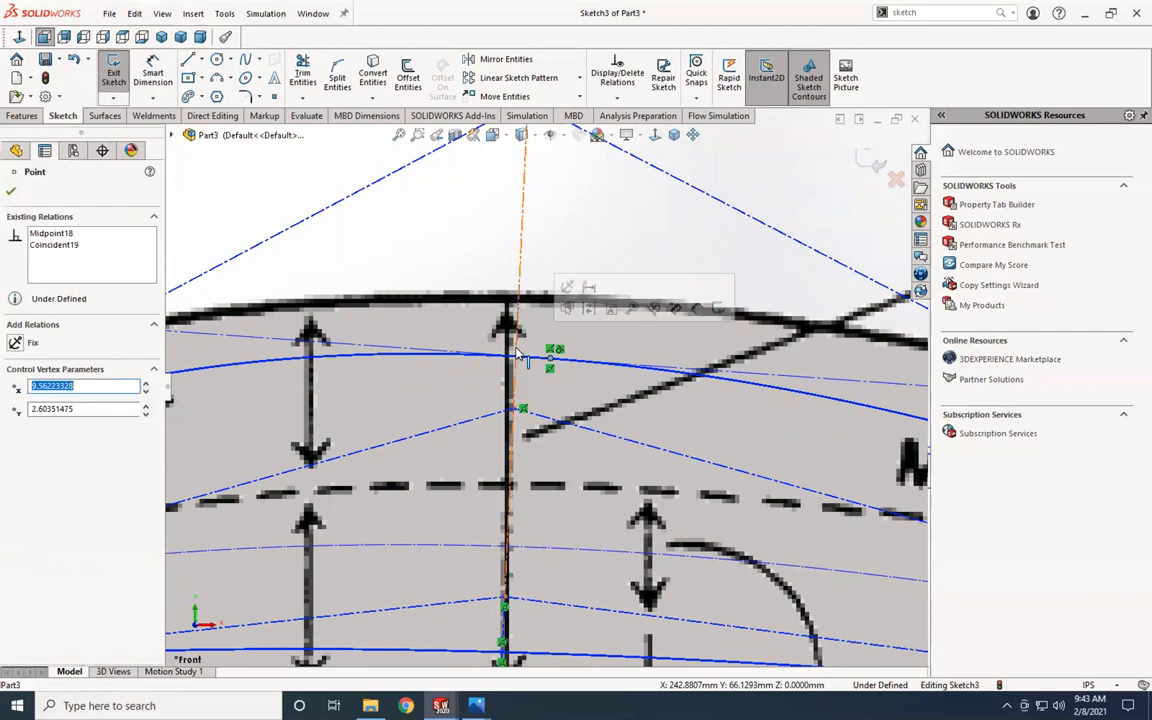
pyautogui.keyDown('ctrl'); pyautogui.click(519, 355); pyautogui.keyUp('ctrl')
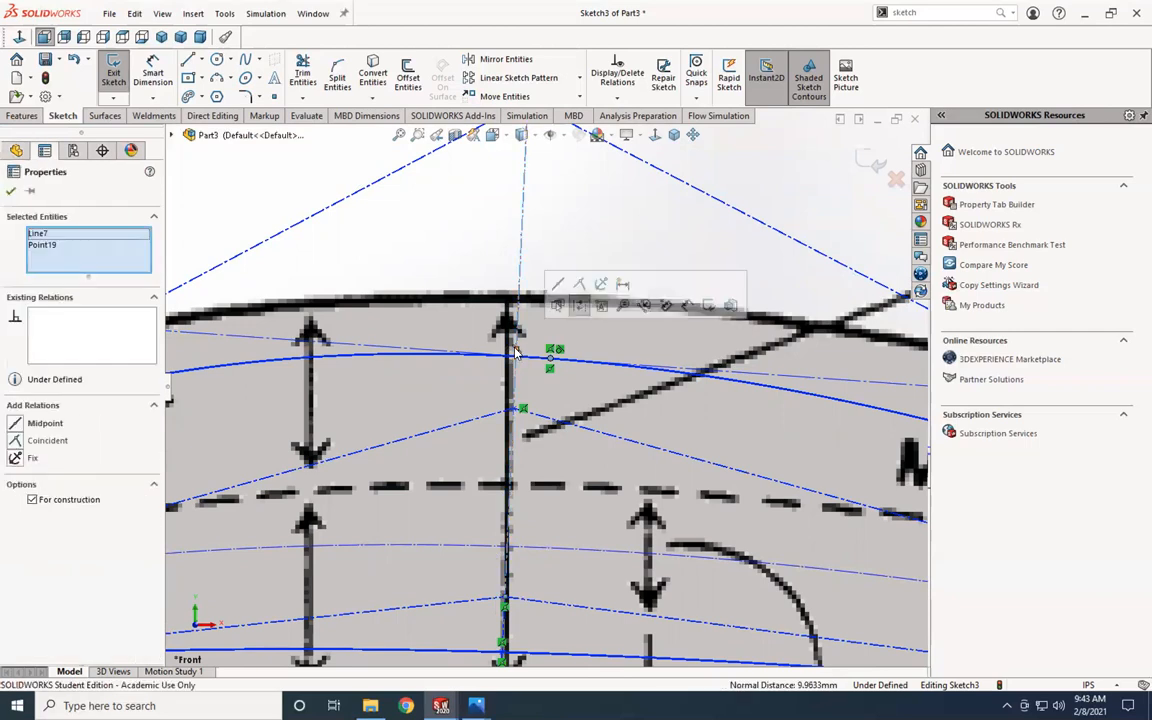
pyautogui.click(600, 305)
pyautogui.scroll(4, 595, 432)
pyautogui.scroll(4, 590, 437)
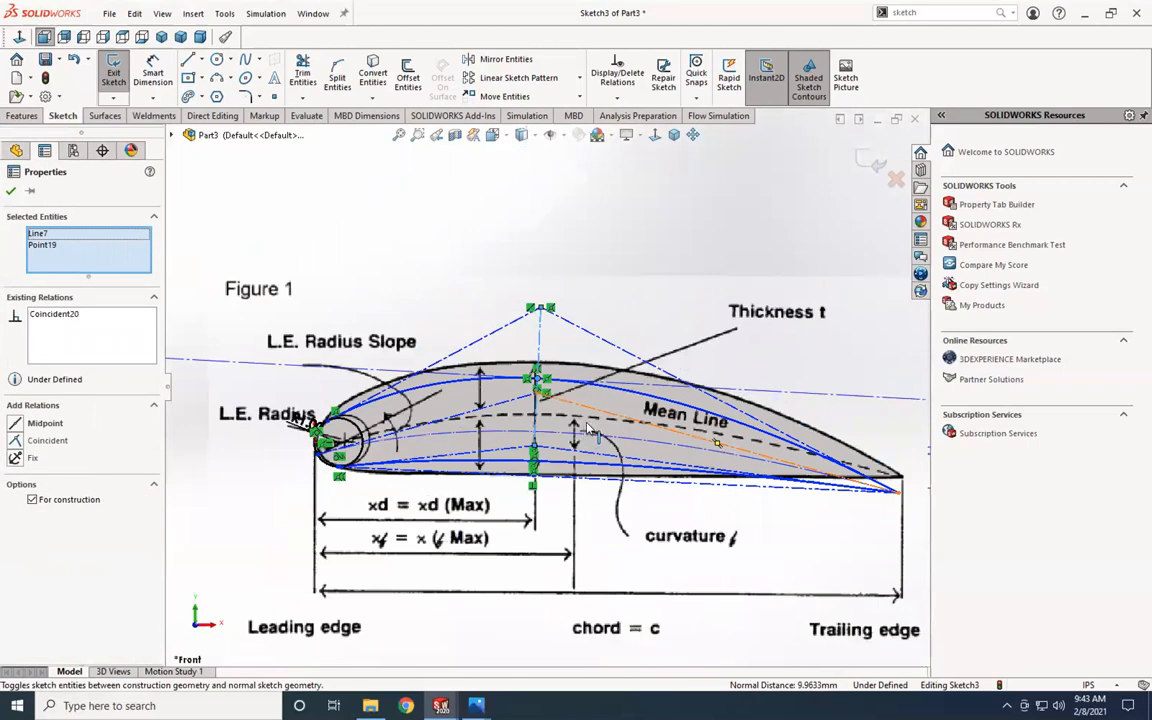
pyautogui.click(199, 60)
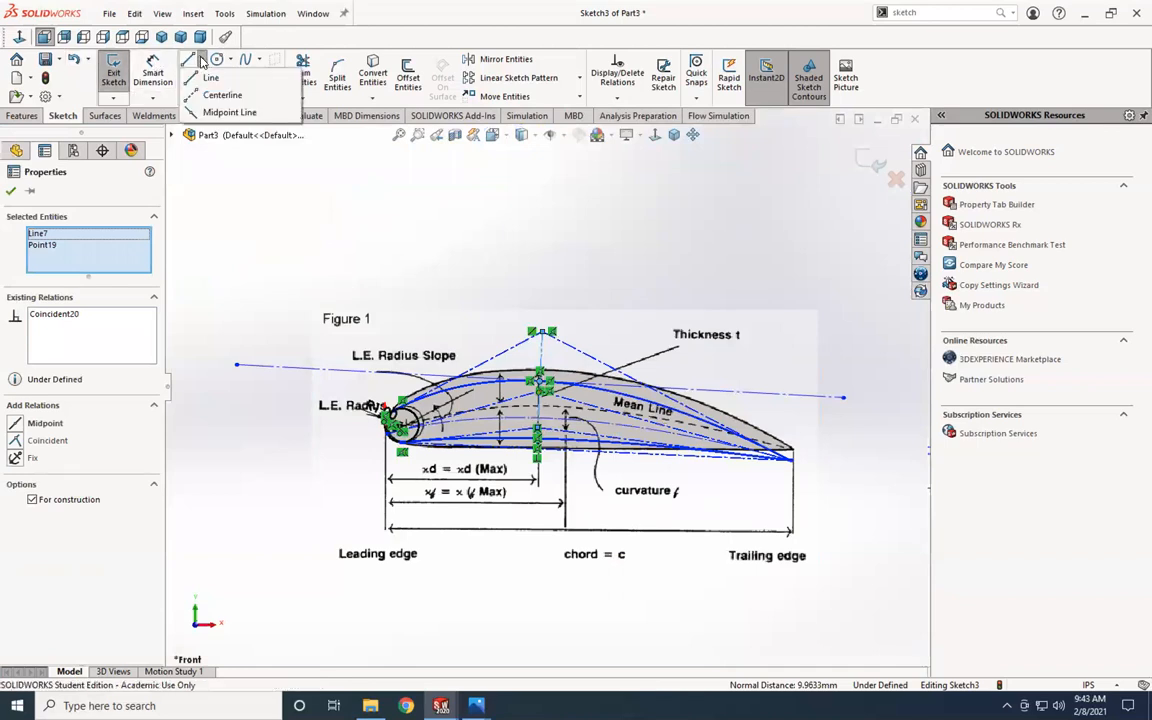
pyautogui.click(214, 93)
pyautogui.scroll(3, 511, 413)
pyautogui.scroll(-6, 511, 413)
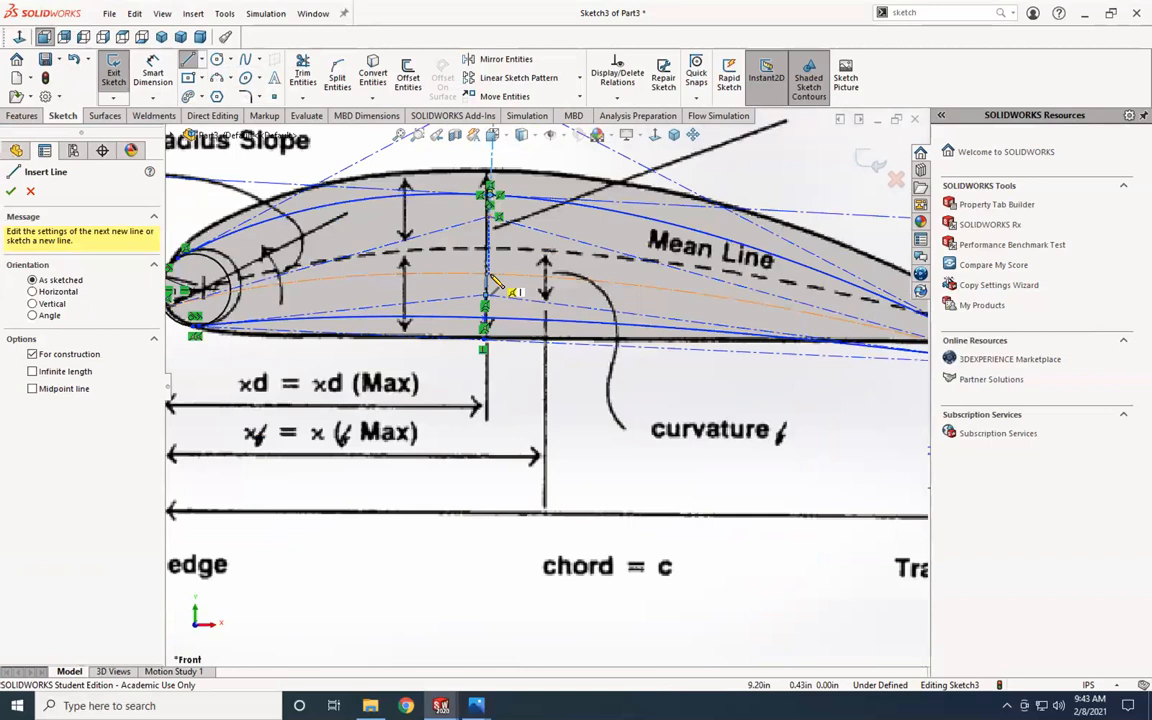
pyautogui.scroll(-2, 495, 280)
pyautogui.click(511, 293)
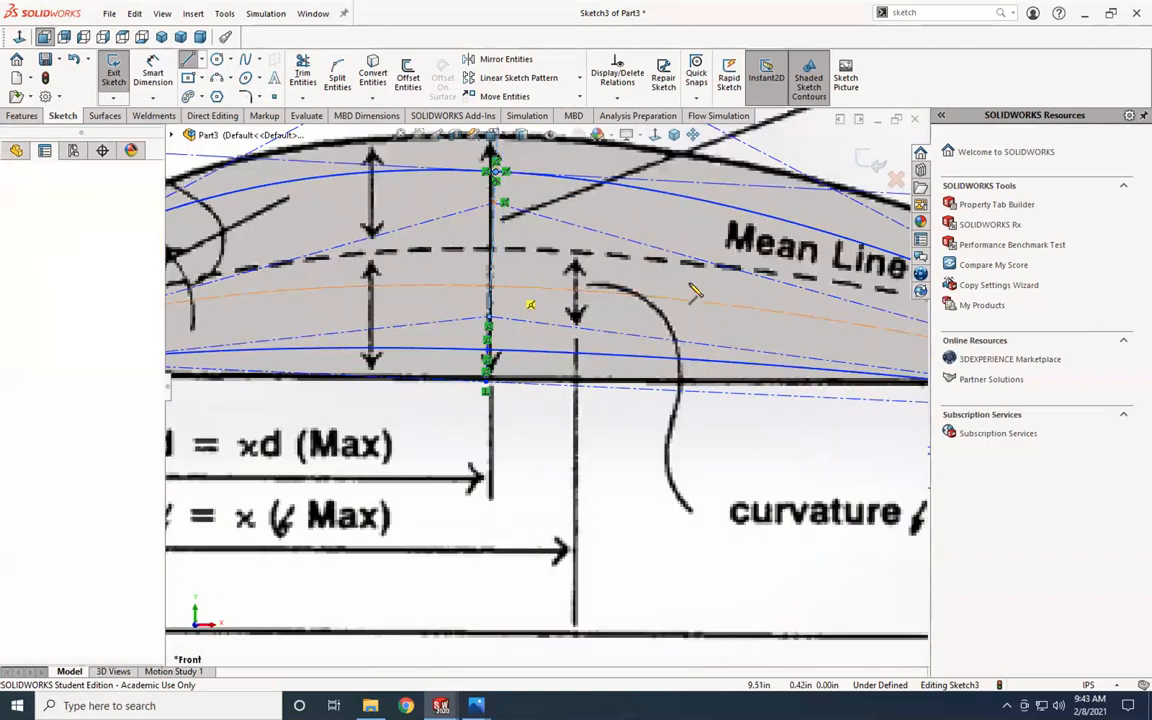
pyautogui.scroll(5, 694, 291)
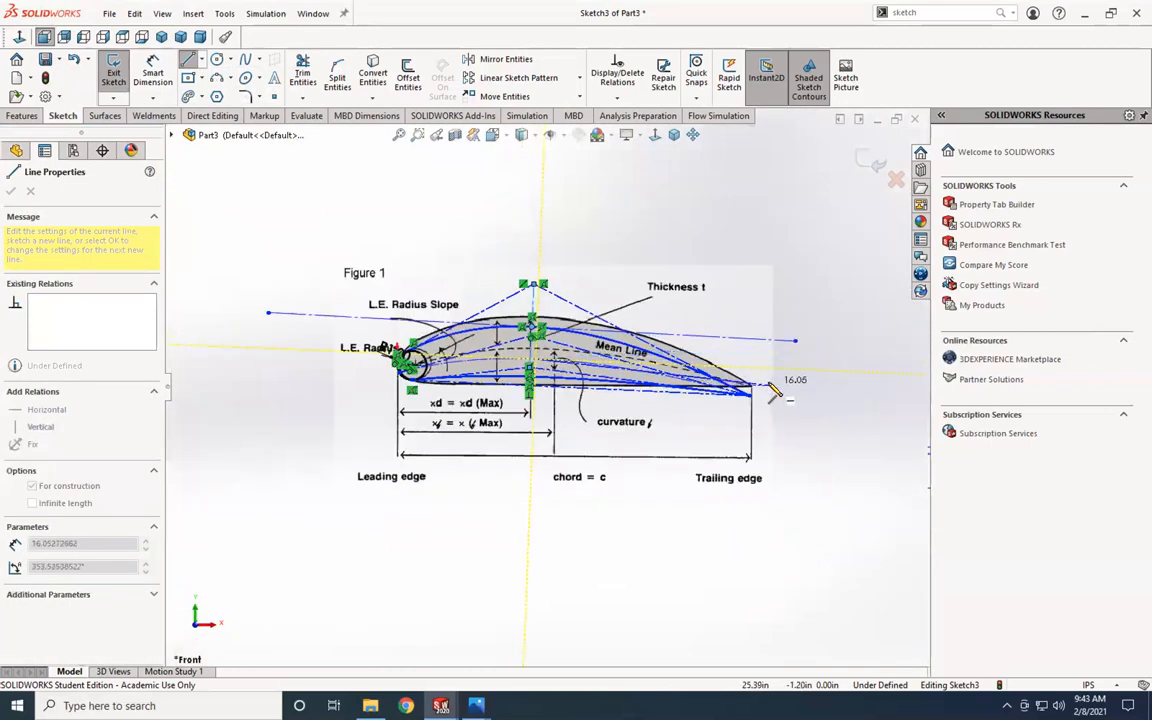
pyautogui.press('Escape')
# Step: Draw a sloping midpoint line about 38.48 in long, centred on the middle construction curve near the near-vertical centerline
pyautogui.click(201, 62)
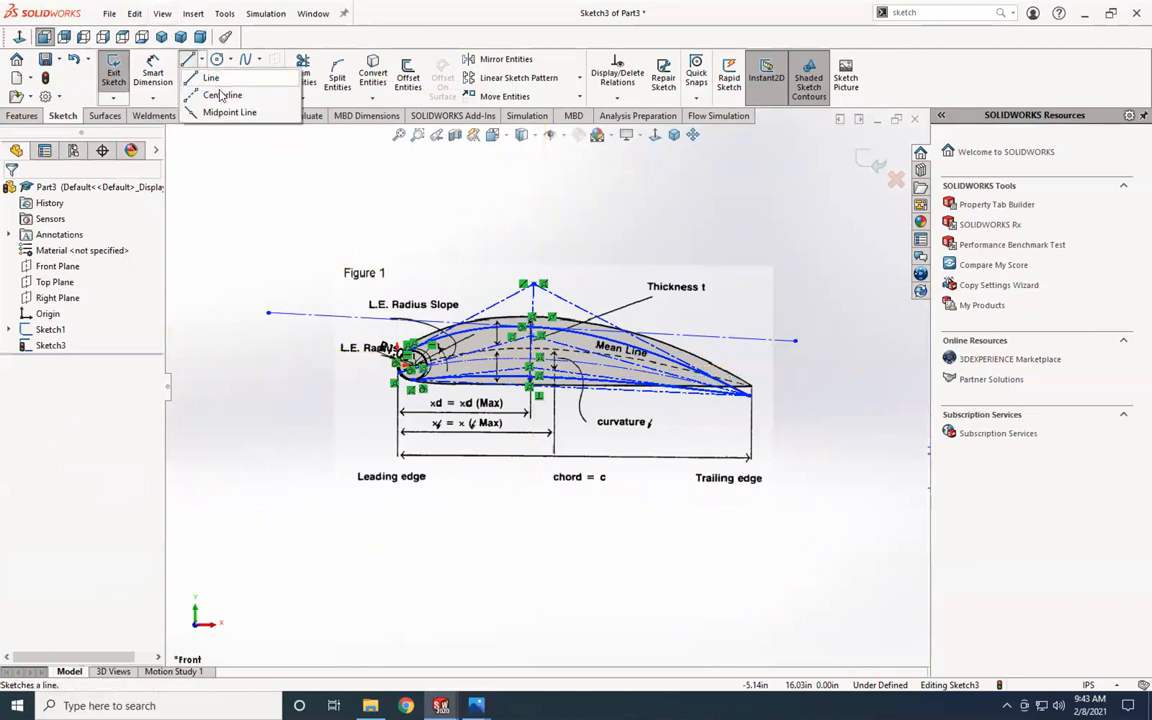
pyautogui.click(214, 110)
pyautogui.scroll(1, 578, 415)
pyautogui.scroll(-4, 578, 413)
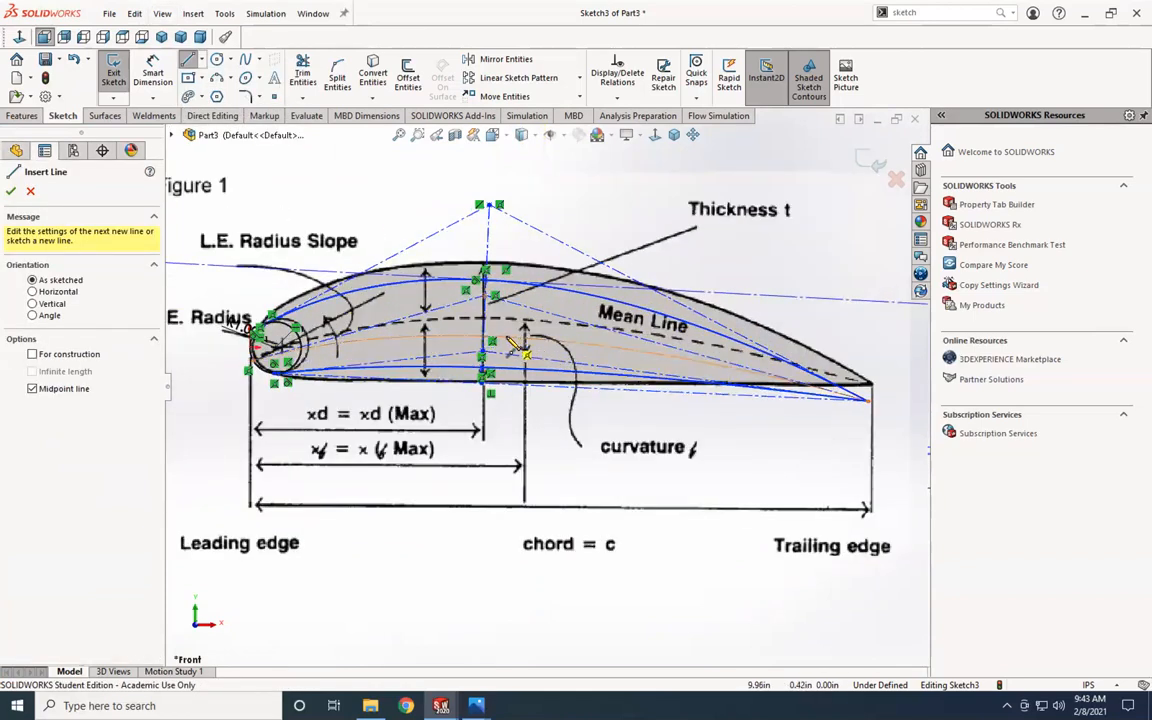
pyautogui.click(508, 338)
pyautogui.scroll(4, 915, 380)
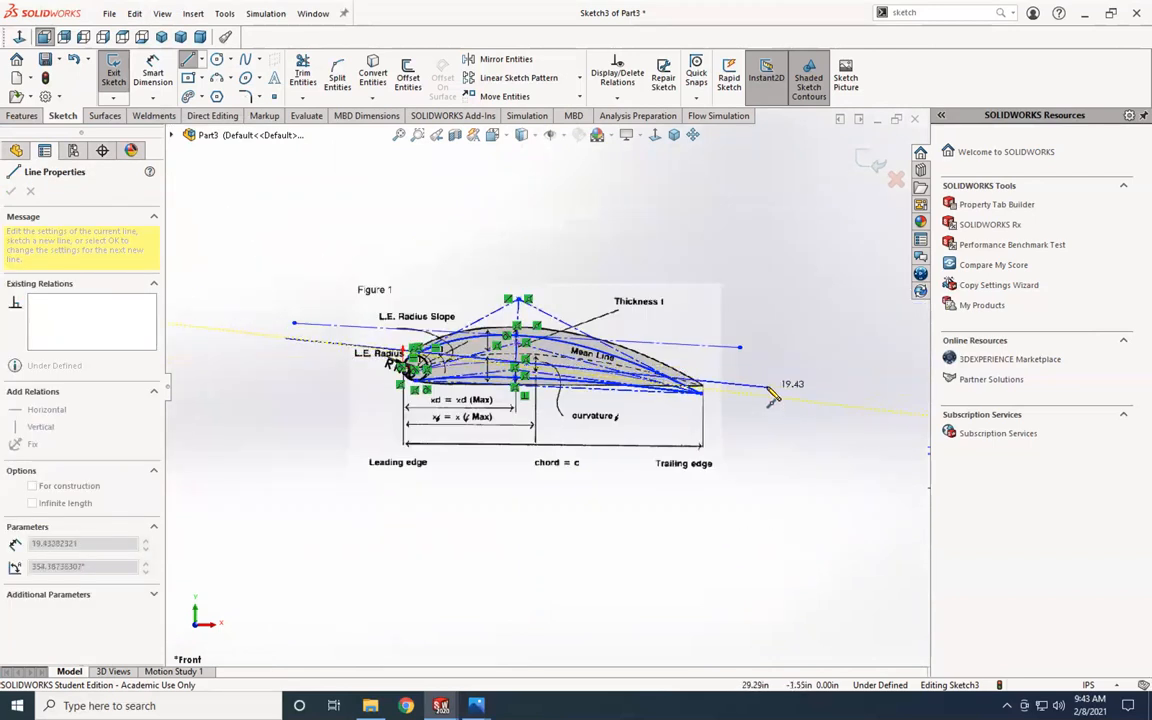
pyautogui.click(765, 384)
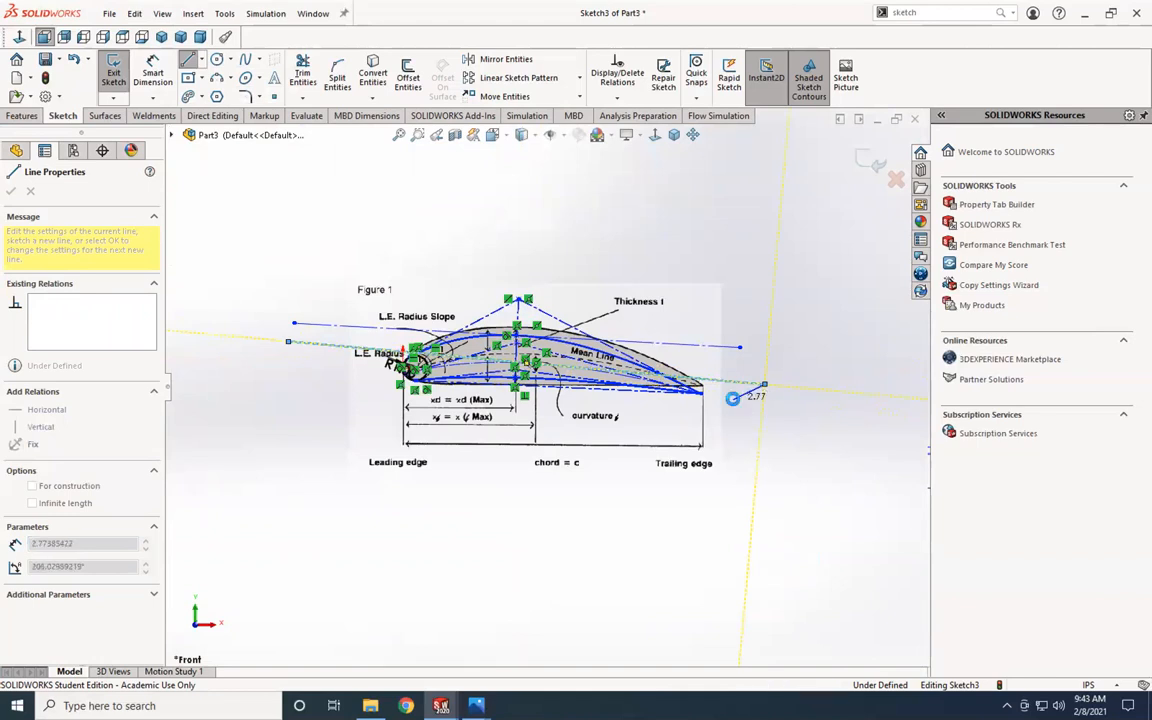
pyautogui.press('Escape')
# Step: Convert the midpoint line on the middle curve to construction geometry
pyautogui.scroll(-3, 746, 394)
pyautogui.click(764, 386)
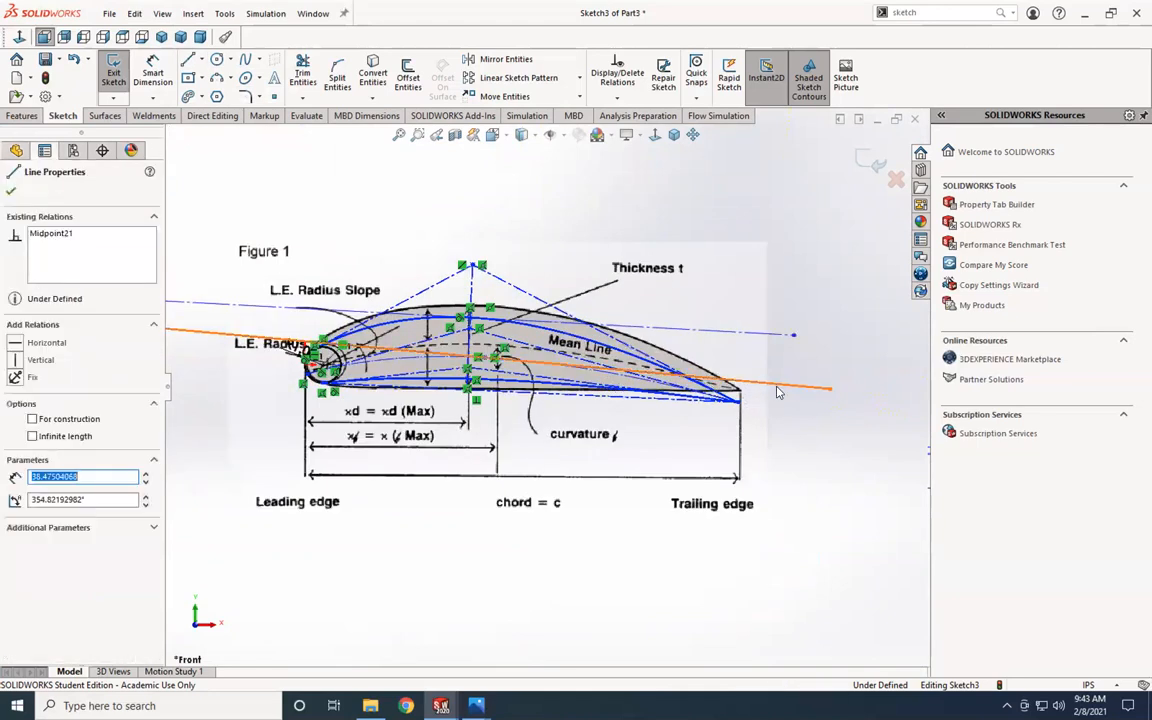
pyautogui.press('Escape')
# Step: Make the middle line's midpoint coincident with the near-vertical centerline
pyautogui.scroll(-5, 418, 362)
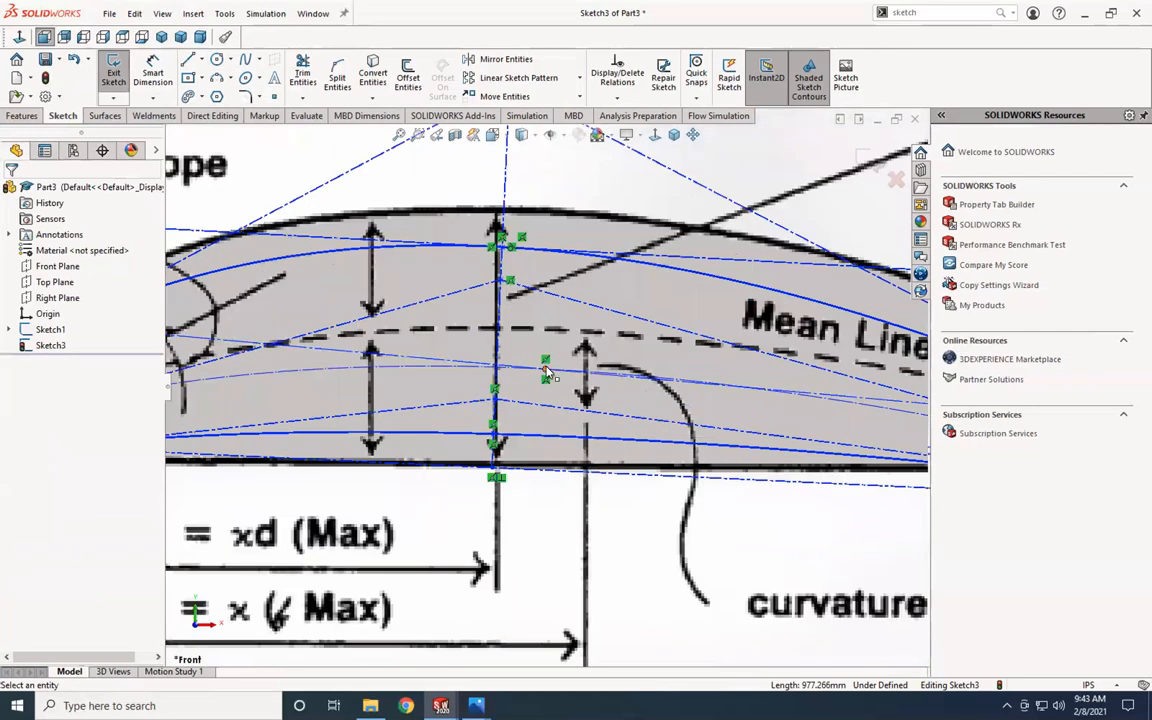
pyautogui.click(497, 362)
pyautogui.keyDown('ctrl'); pyautogui.click(510, 281); pyautogui.keyUp('ctrl')
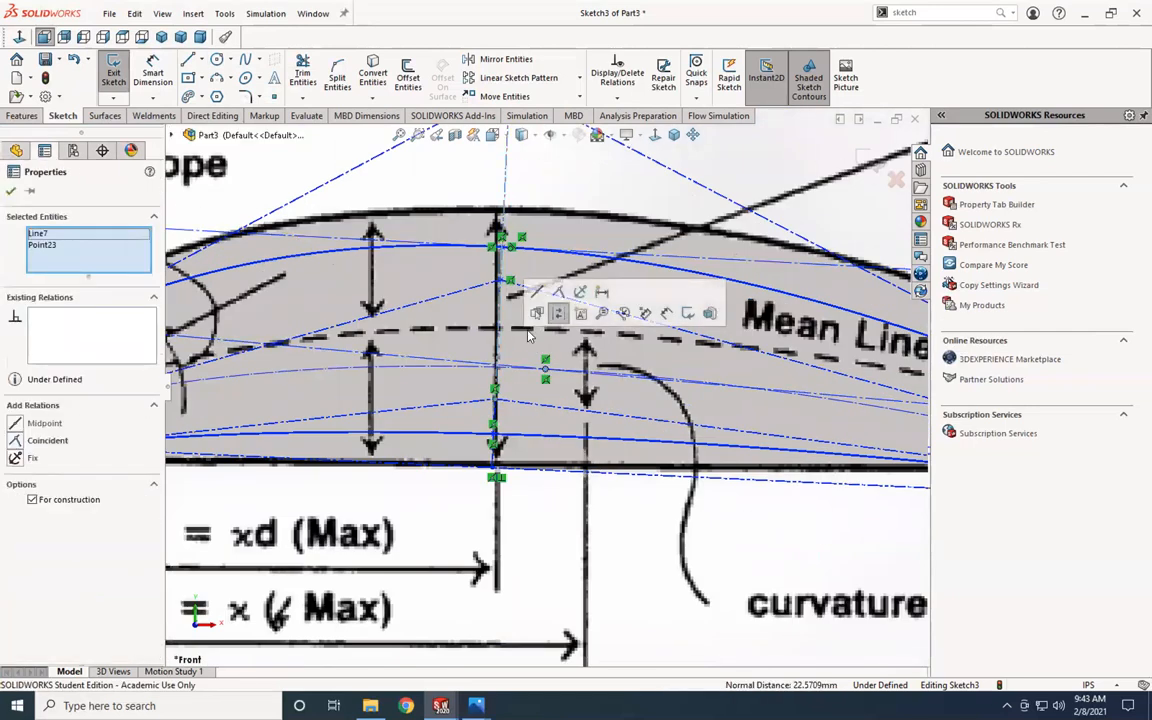
pyautogui.click(560, 291)
pyautogui.scroll(5, 576, 392)
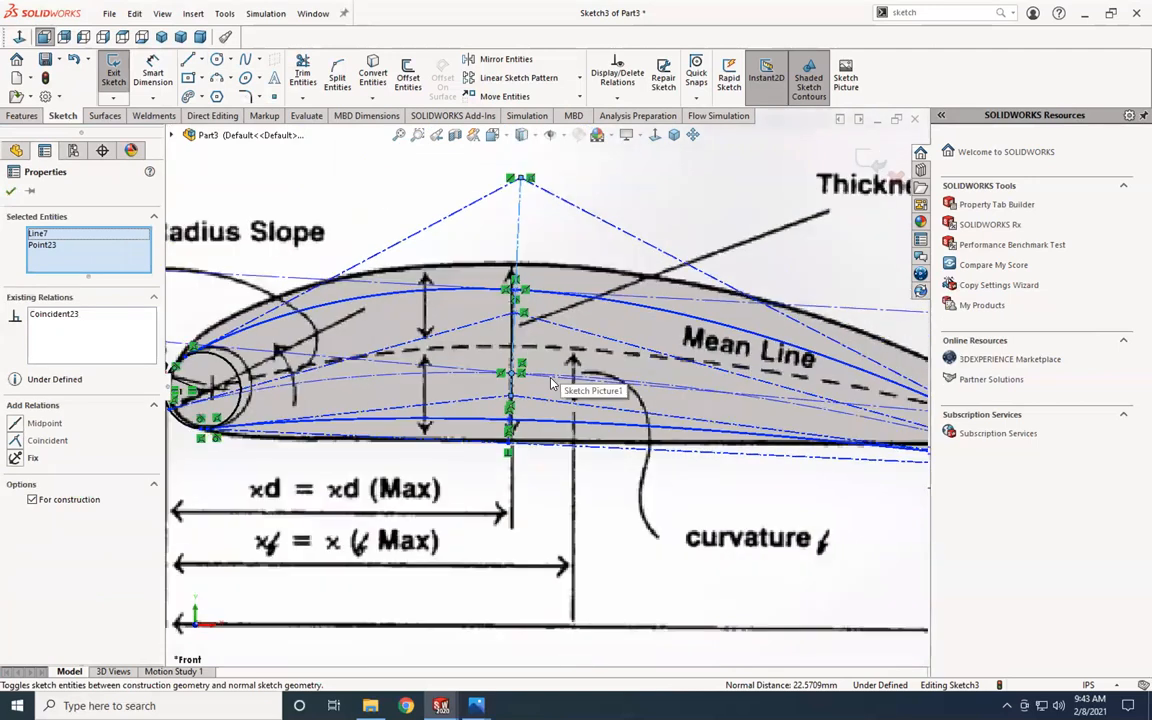
pyautogui.scroll(-3, 576, 392)
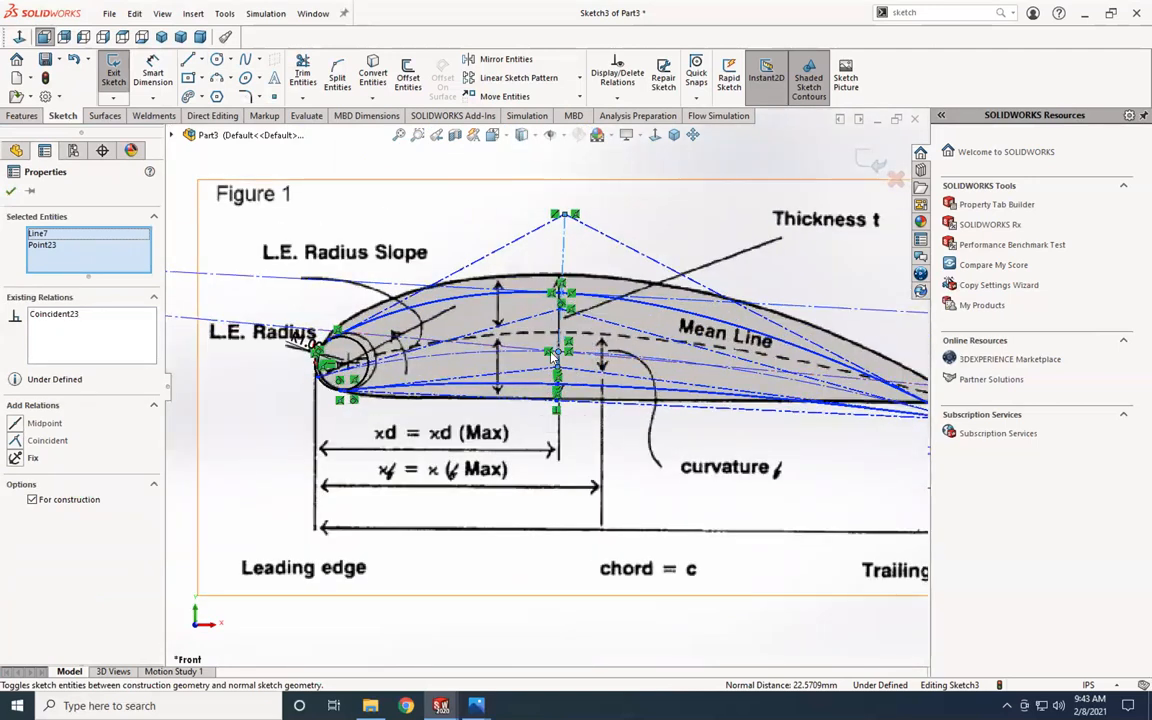
pyautogui.scroll(1, 602, 366)
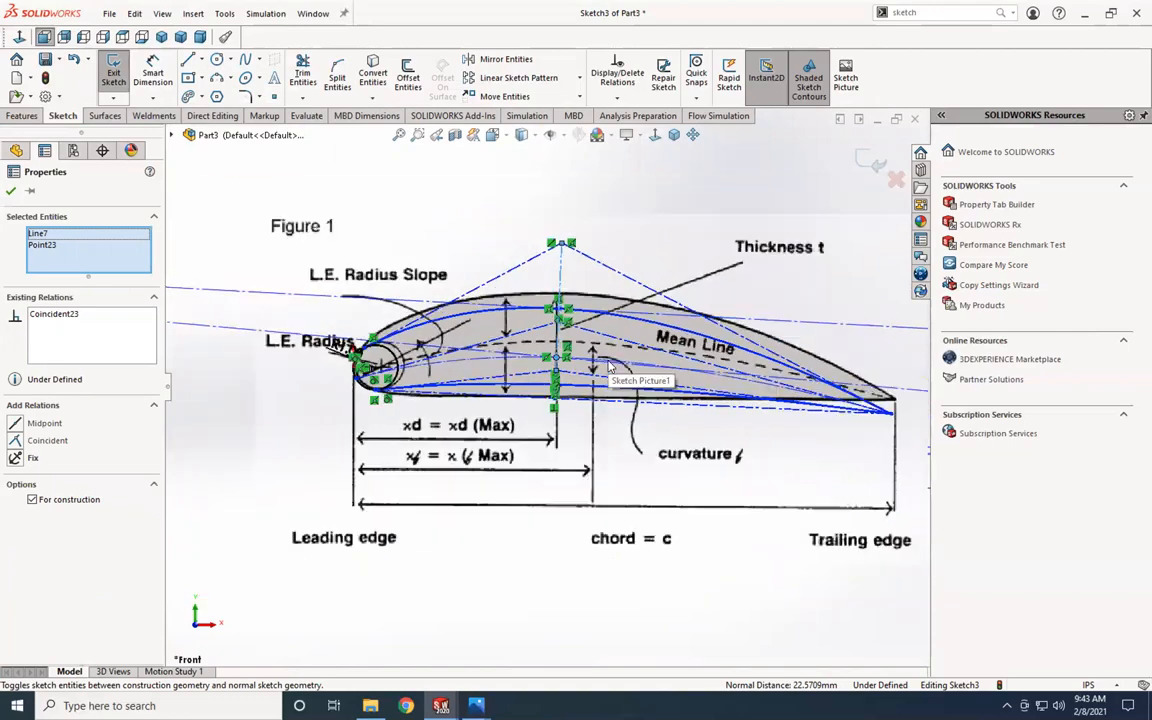
pyautogui.hotkey('ctrl', 'Left')
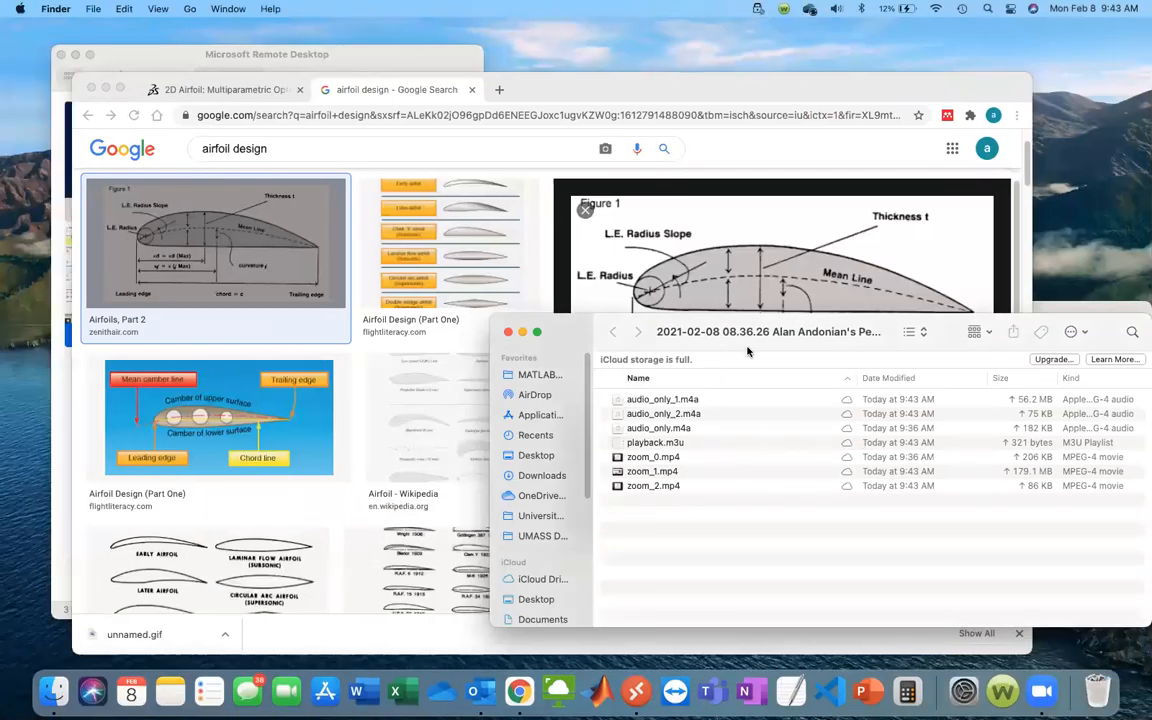
pyautogui.hotkey('ctrl', 'Right')
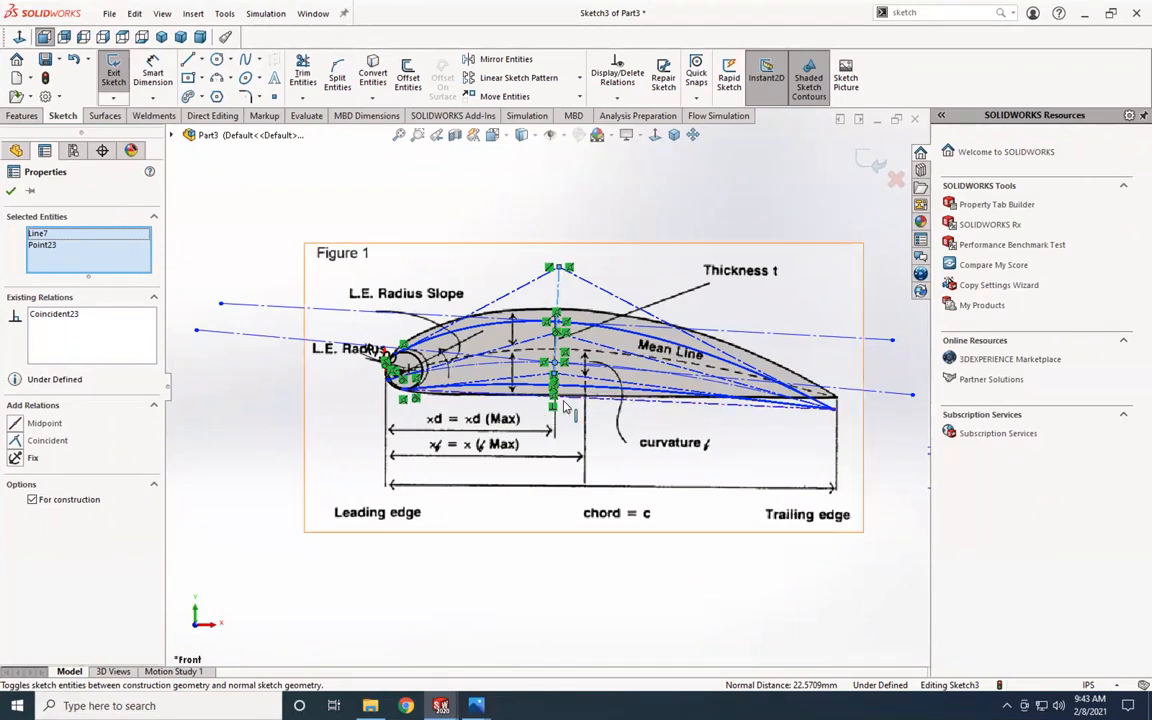
# Step: Draw a sloping centerline about 35.5 in long below the airfoil and a horizontal centerline about 36.75 in long from its lower end
pyautogui.scroll(1, 590, 405)
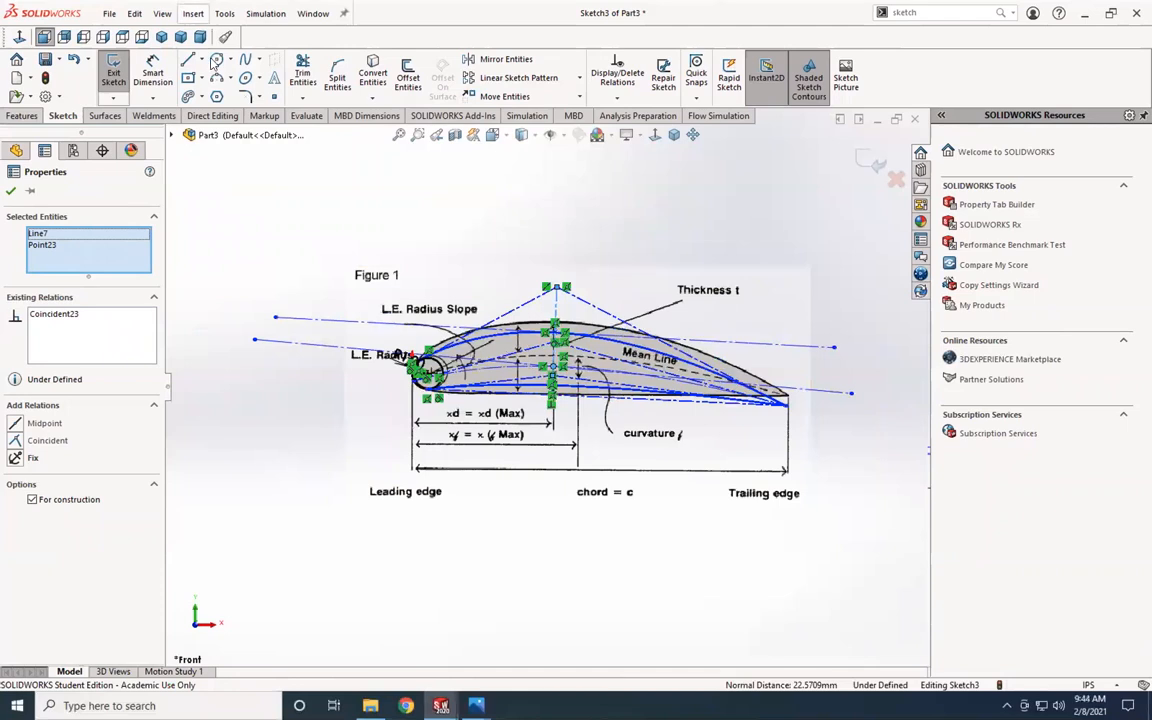
pyautogui.click(201, 62)
pyautogui.click(215, 93)
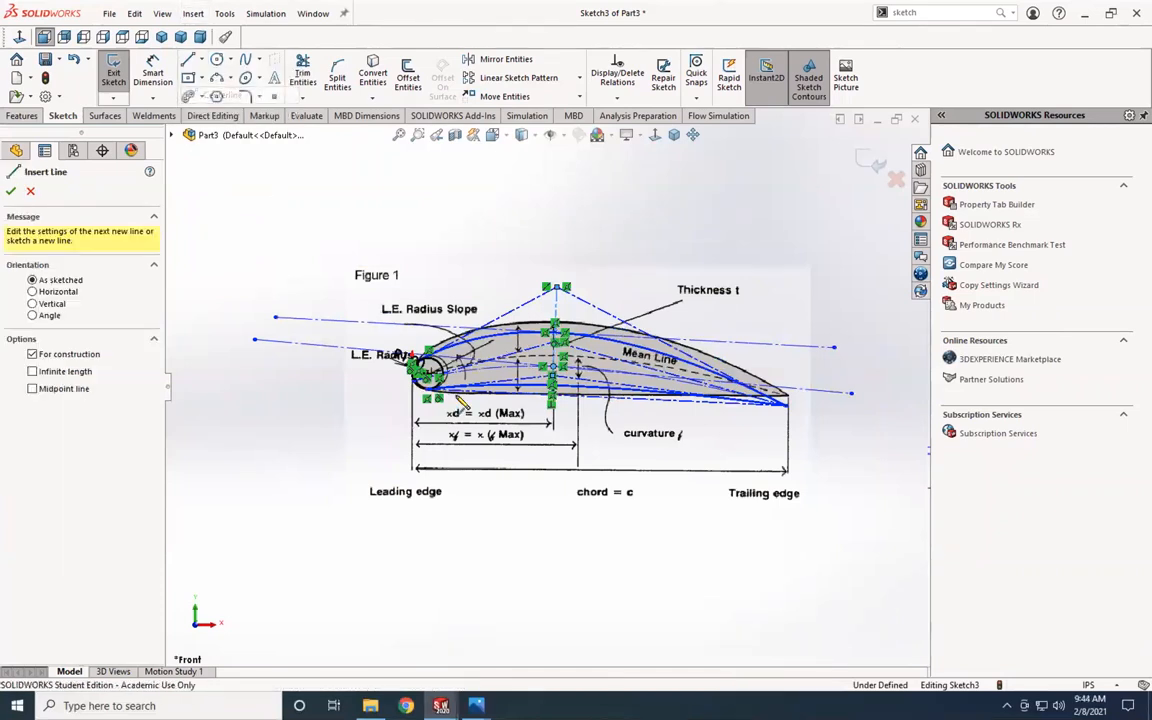
pyautogui.click(284, 457)
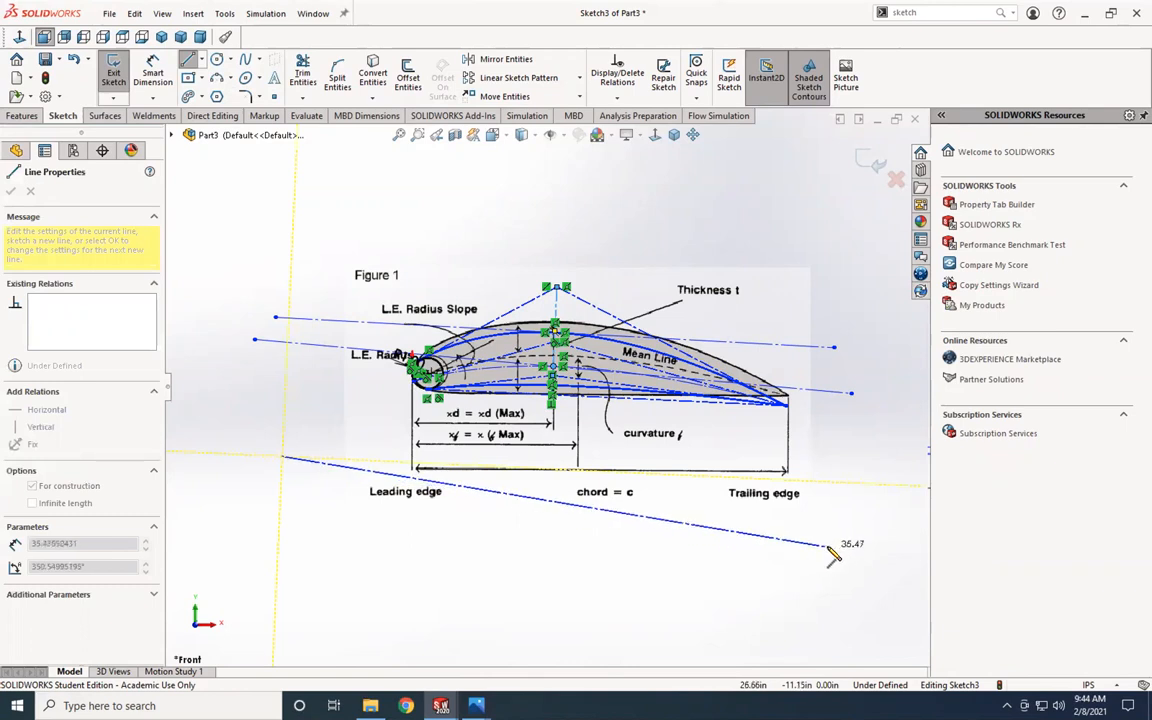
pyautogui.click(827, 547)
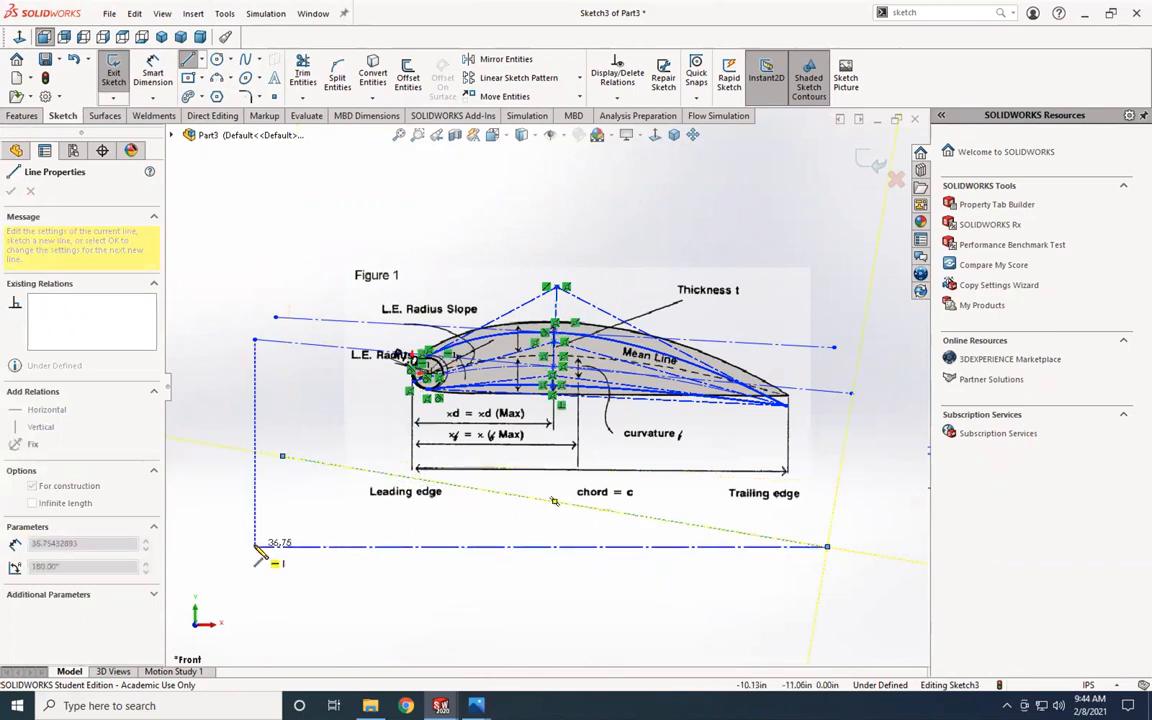
pyautogui.click(257, 547)
pyautogui.press('Escape')
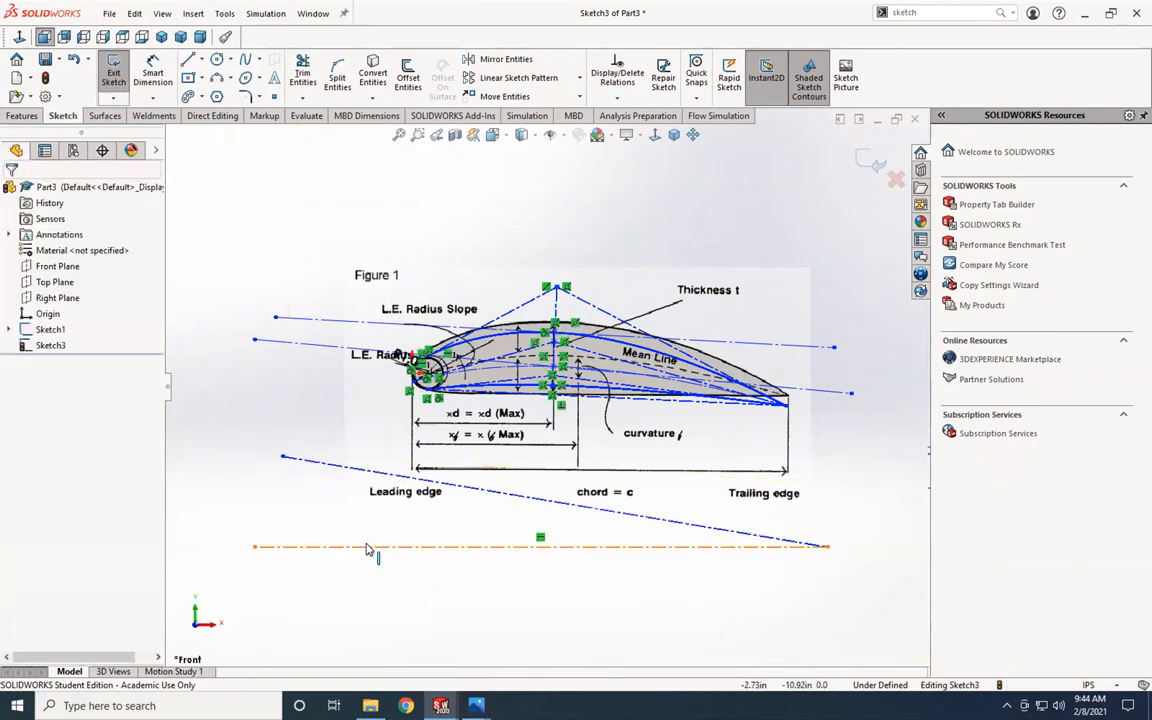
pyautogui.press('Escape')
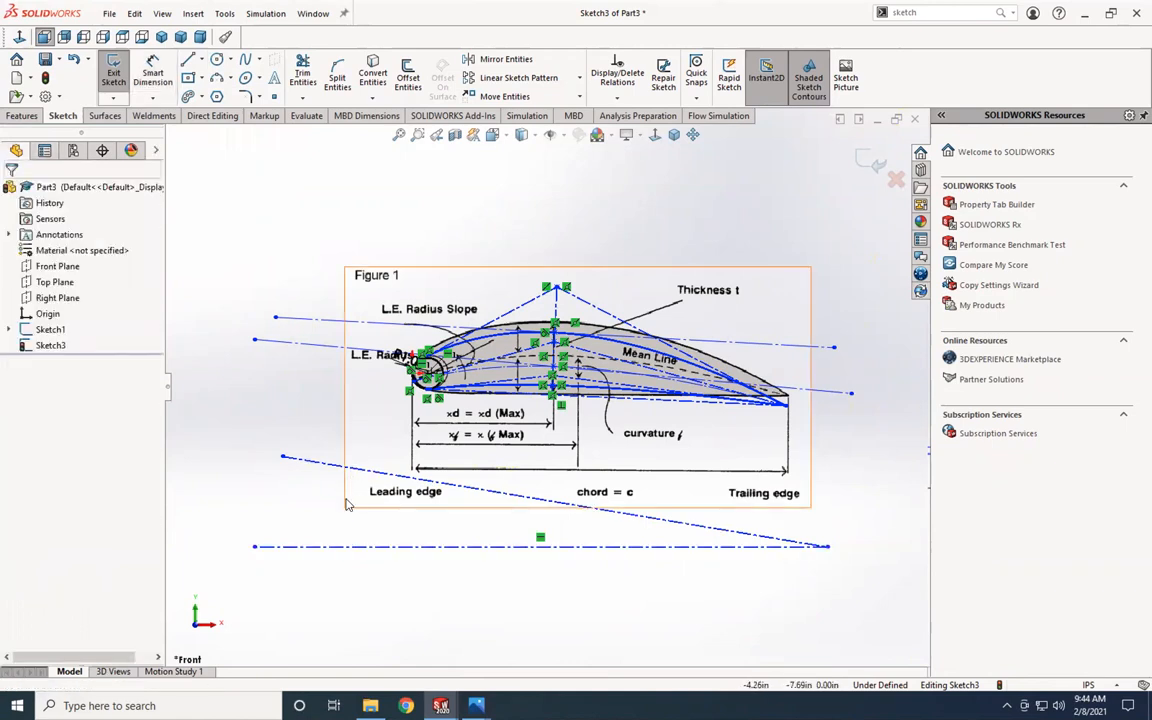
# Step: Dimension the angle between the horizontal and sloping centerlines below the airfoil as 6 degrees
pyautogui.click(142, 76)
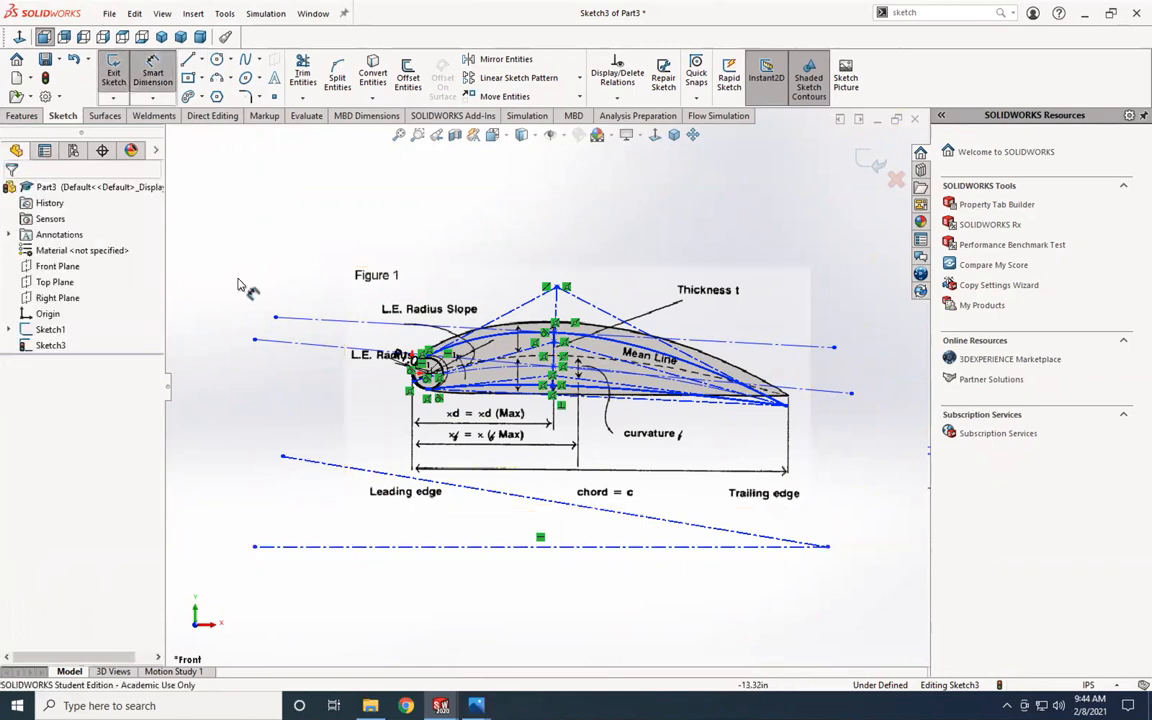
pyautogui.click(362, 546)
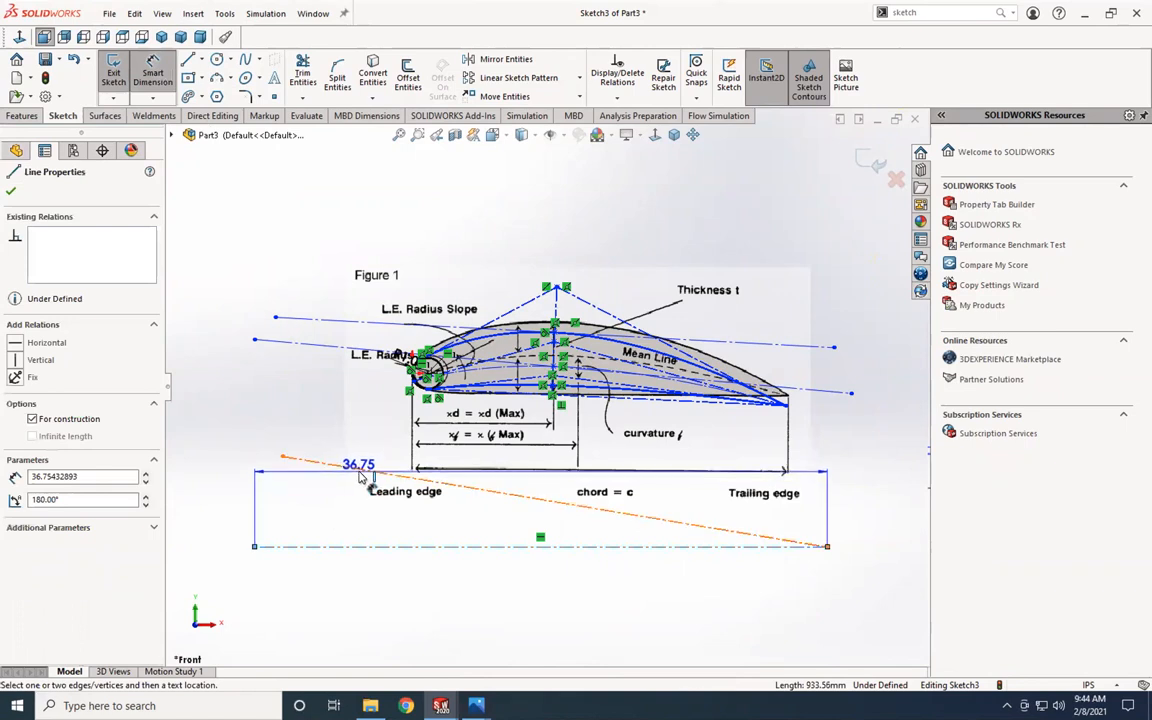
pyautogui.click(360, 472)
pyautogui.click(242, 490)
pyautogui.write('6')
pyautogui.press('Return')
# Step: Dimension the distance from the upper curve's sloping tangent centerline to the lower curve's midpoint on the near-vertical centerline, naming the dimension t
pyautogui.scroll(2, 620, 483)
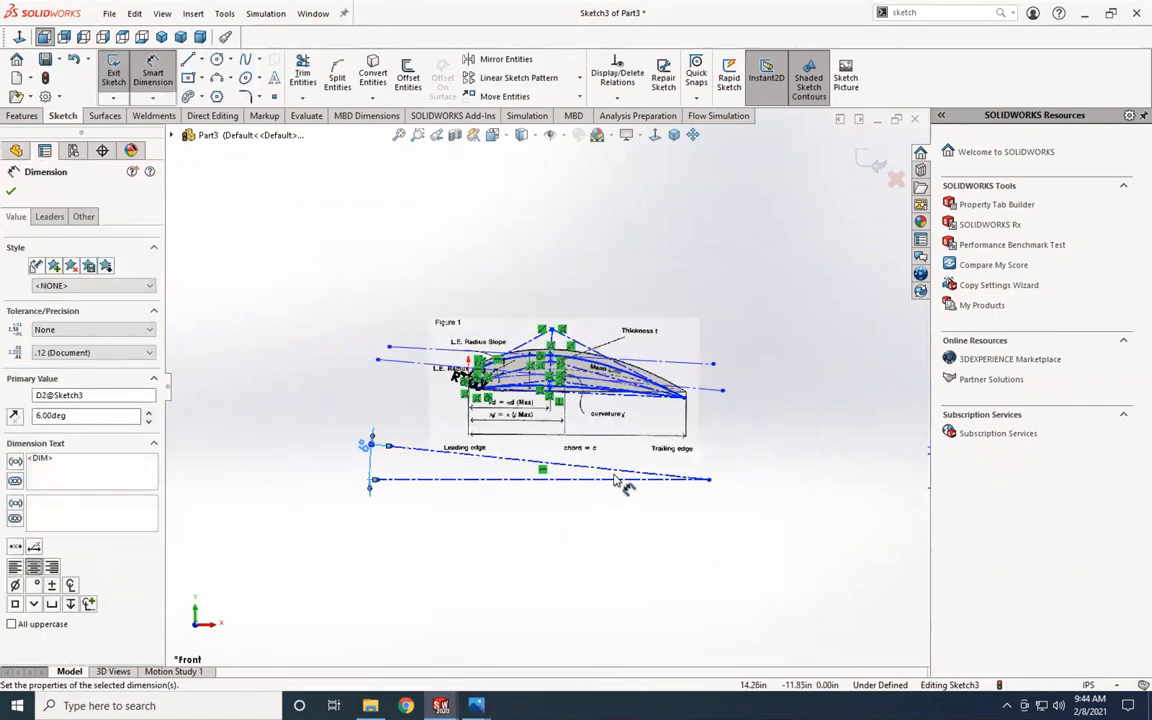
pyautogui.scroll(-2, 617, 425)
pyautogui.scroll(-2, 656, 428)
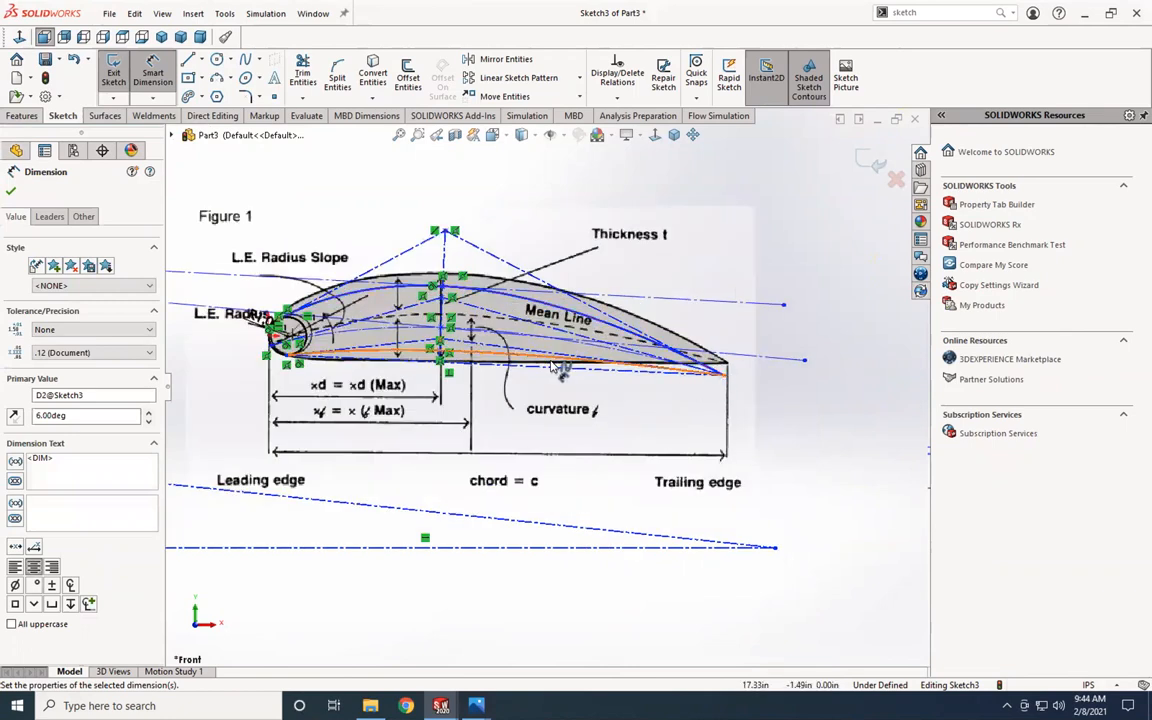
pyautogui.scroll(-2, 502, 368)
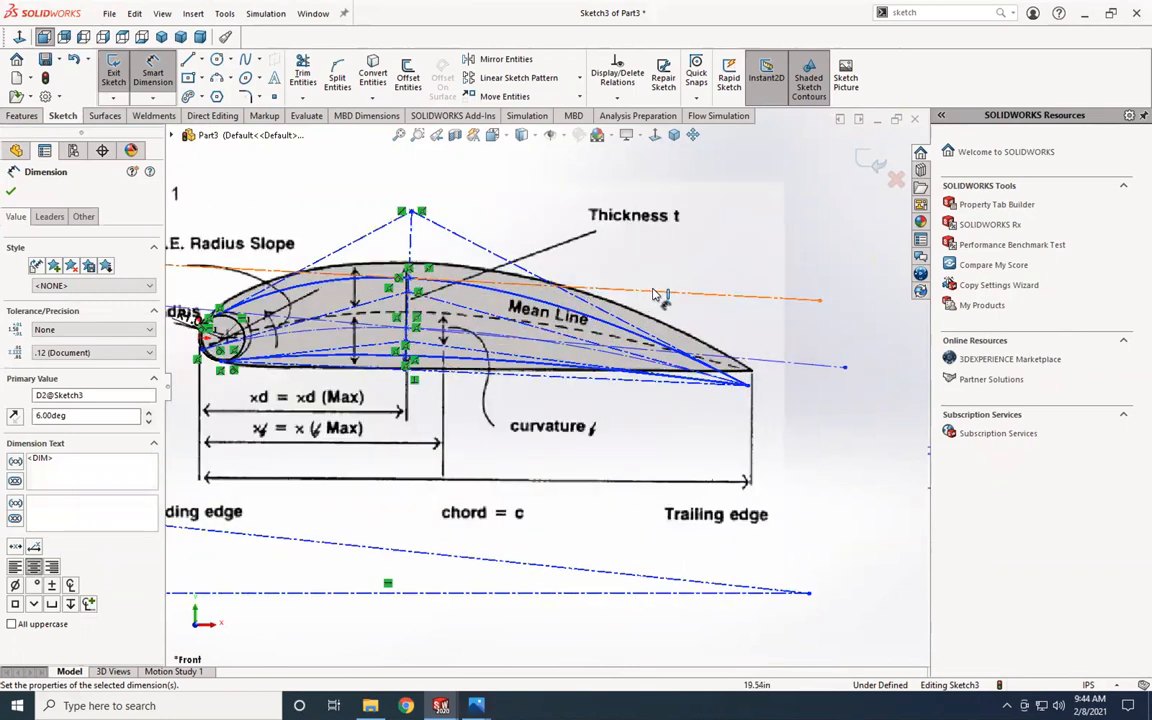
pyautogui.click(718, 296)
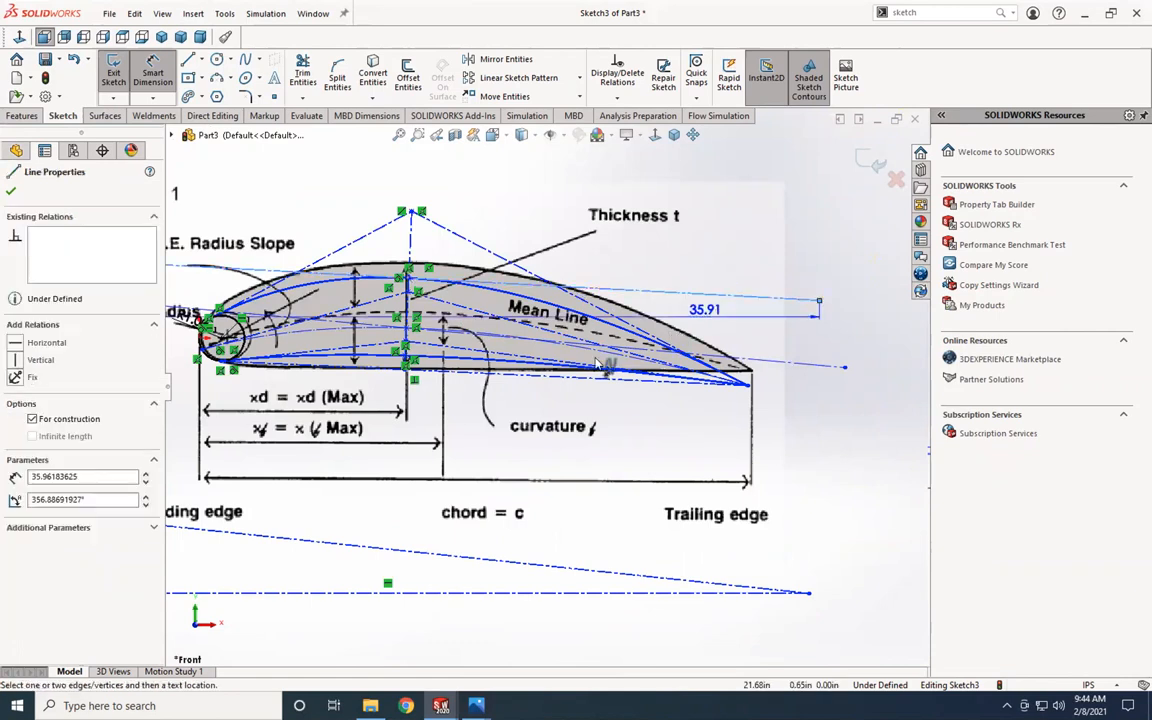
pyautogui.click(408, 358)
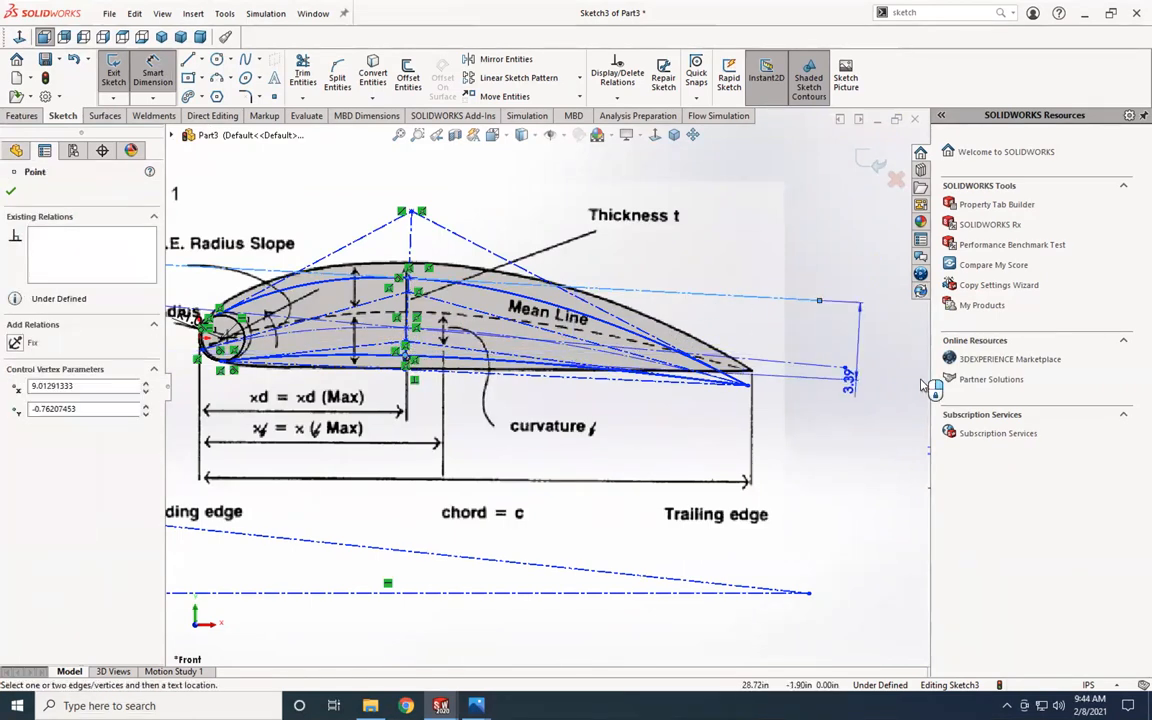
pyautogui.press('z')
pyautogui.click(848, 383)
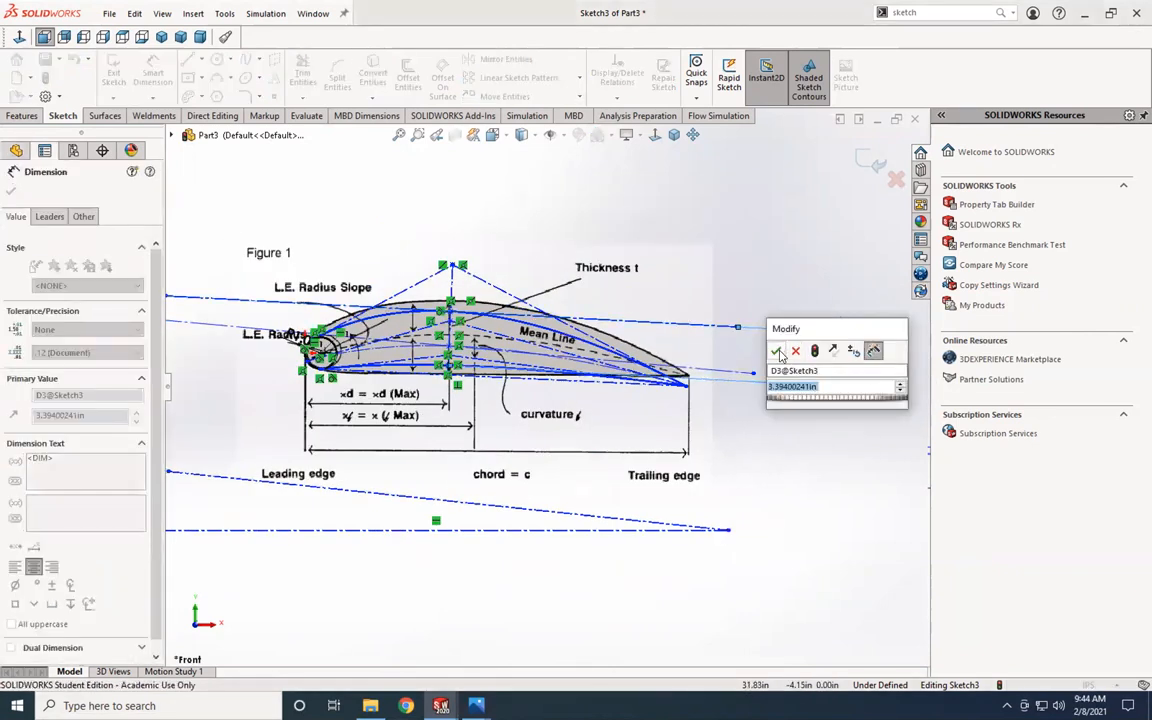
pyautogui.click(832, 371)
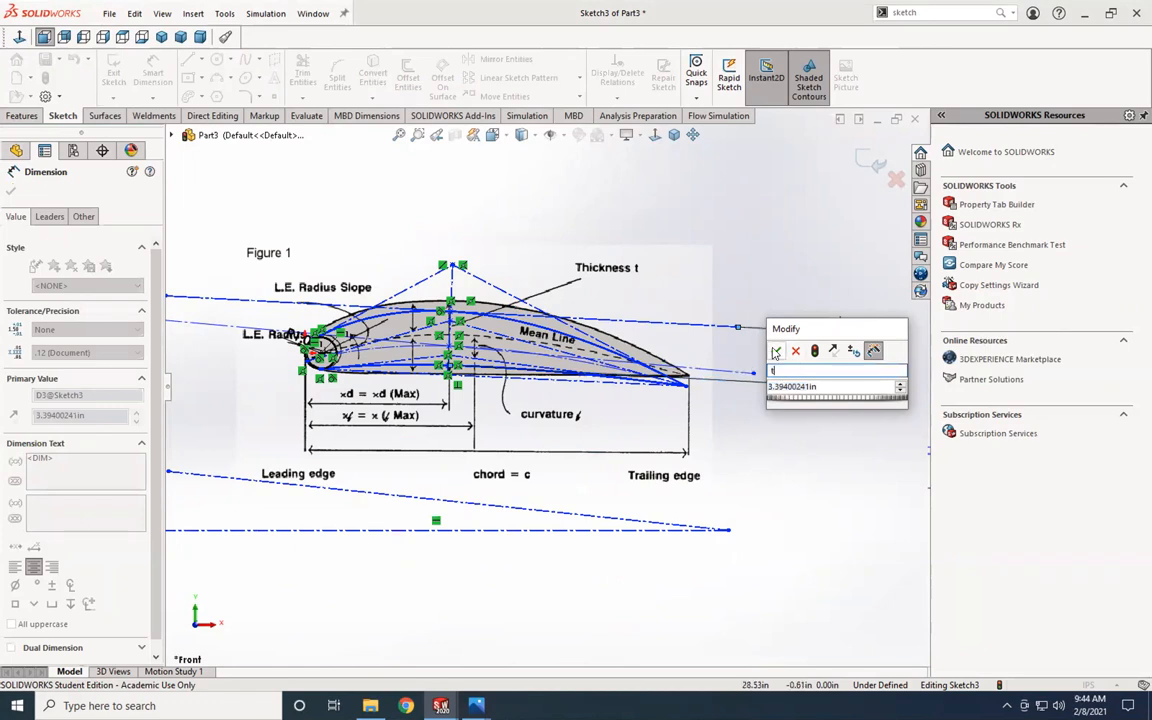
pyautogui.click(775, 353)
pyautogui.scroll(2, 640, 380)
pyautogui.scroll(-3, 455, 358)
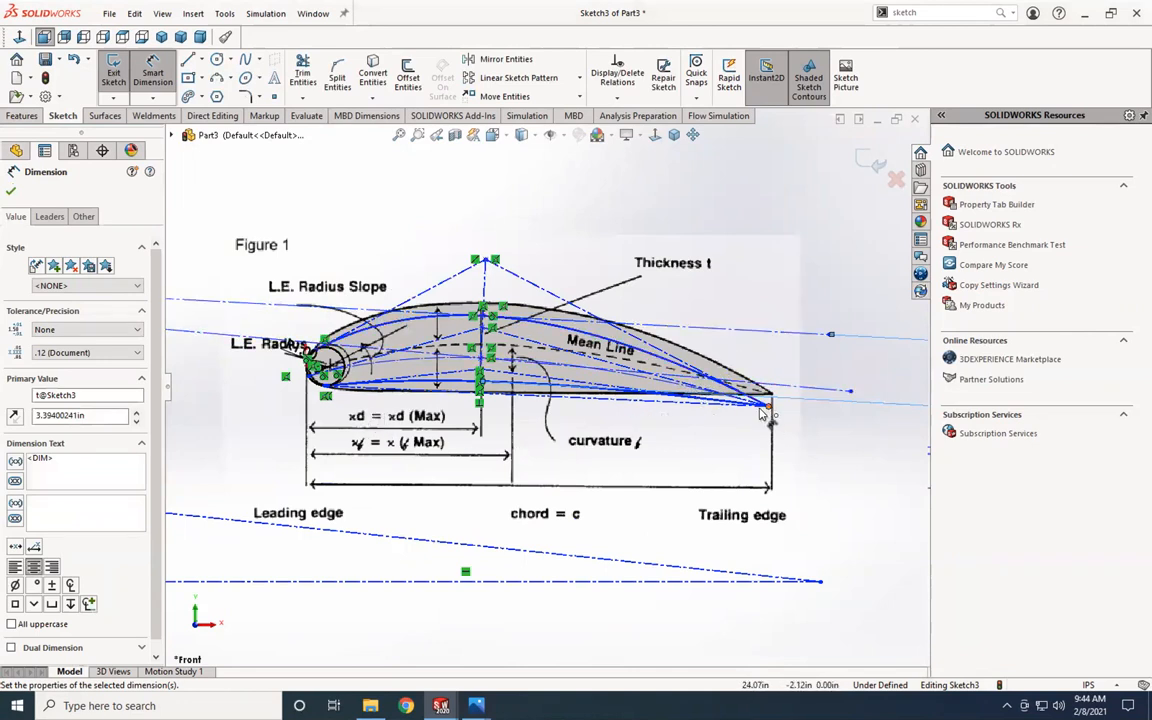
pyautogui.click(764, 408)
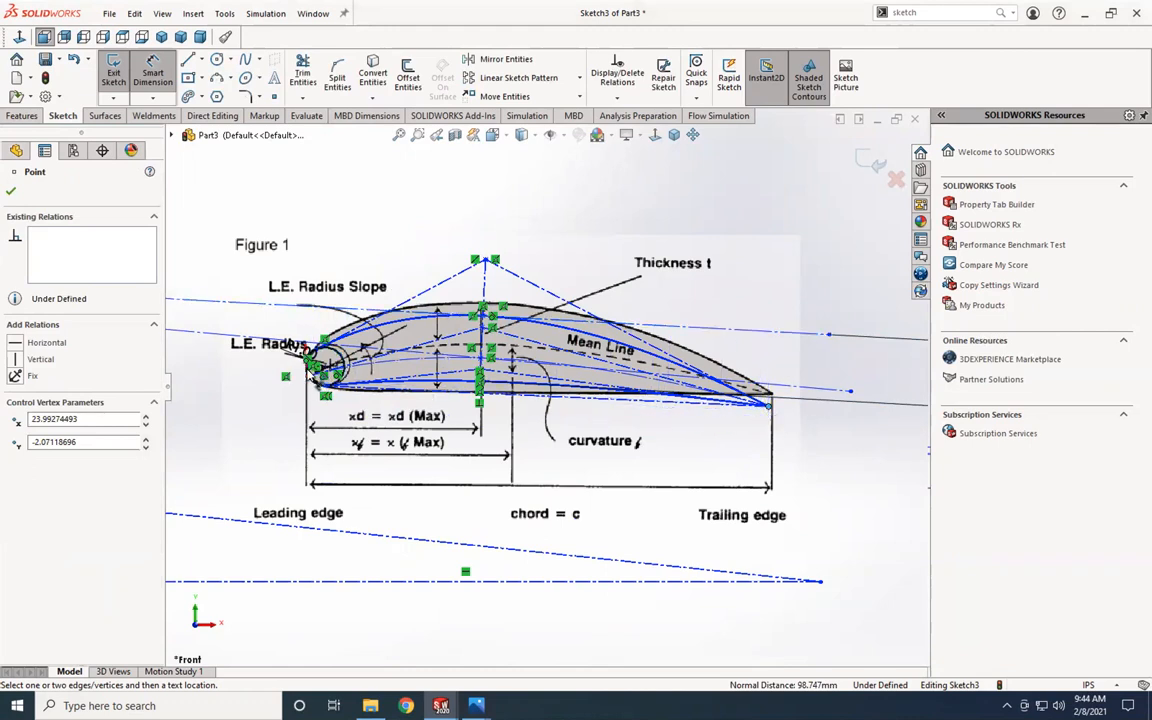
pyautogui.click(312, 378)
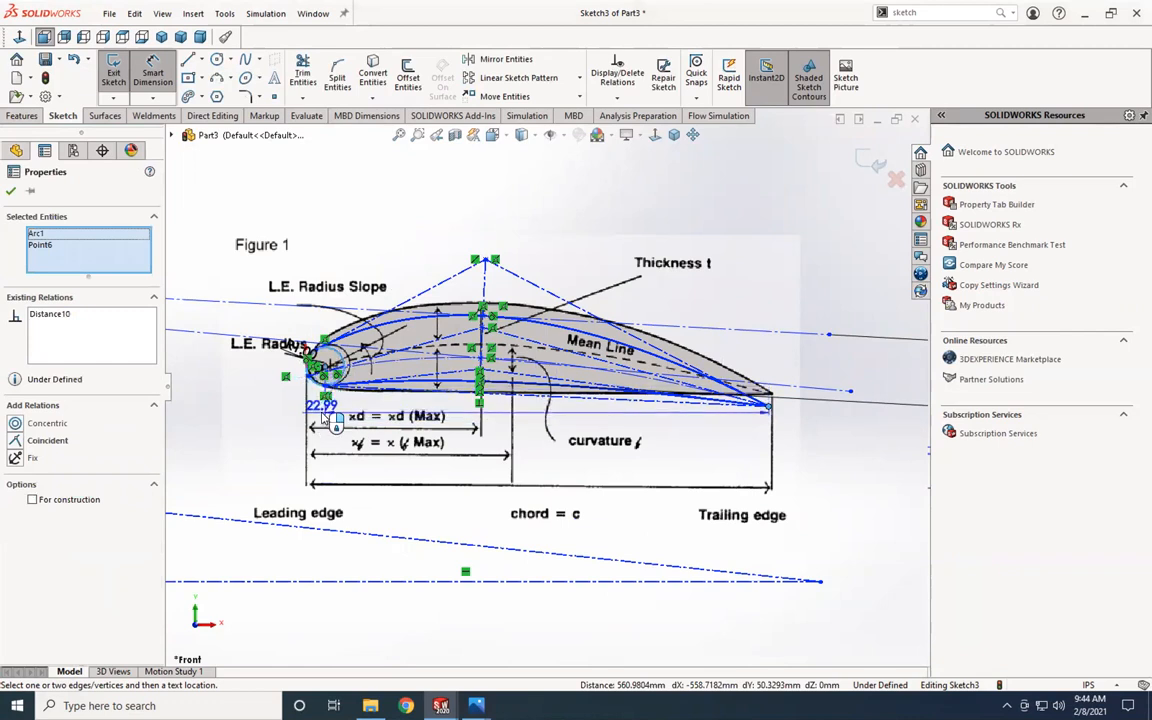
pyautogui.press('Escape')
pyautogui.click(769, 408)
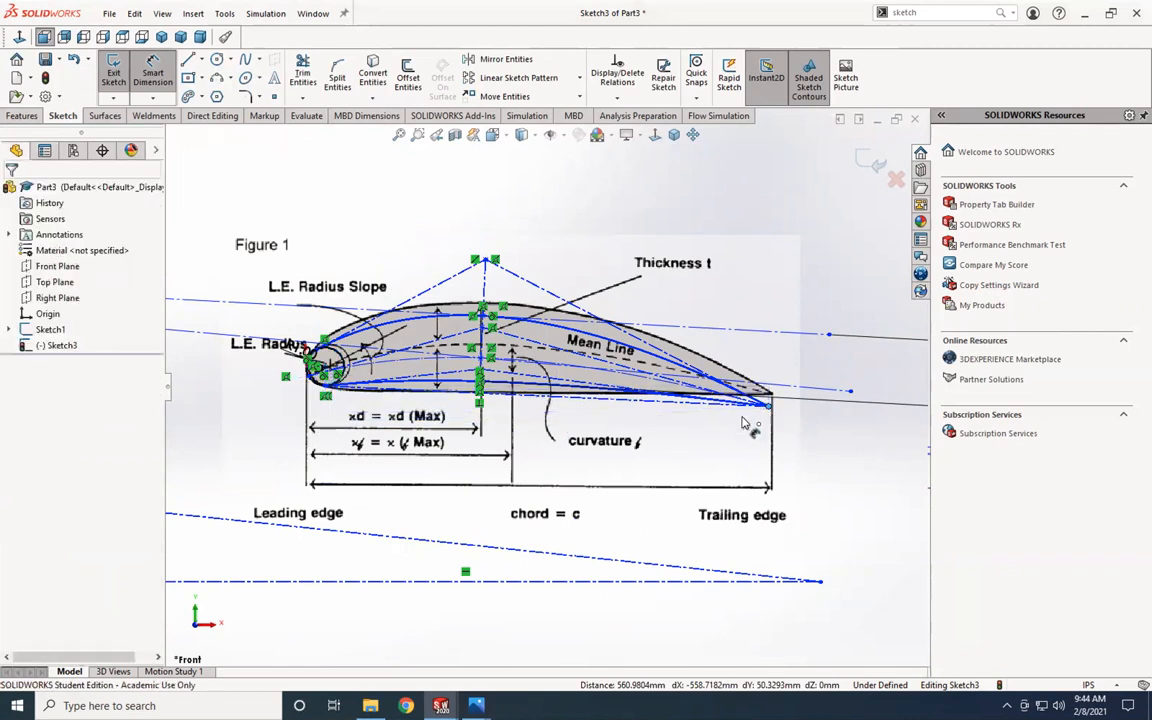
pyautogui.click(445, 425)
pyautogui.scroll(4, 448, 410)
pyautogui.scroll(-4, 454, 404)
pyautogui.scroll(-2, 455, 403)
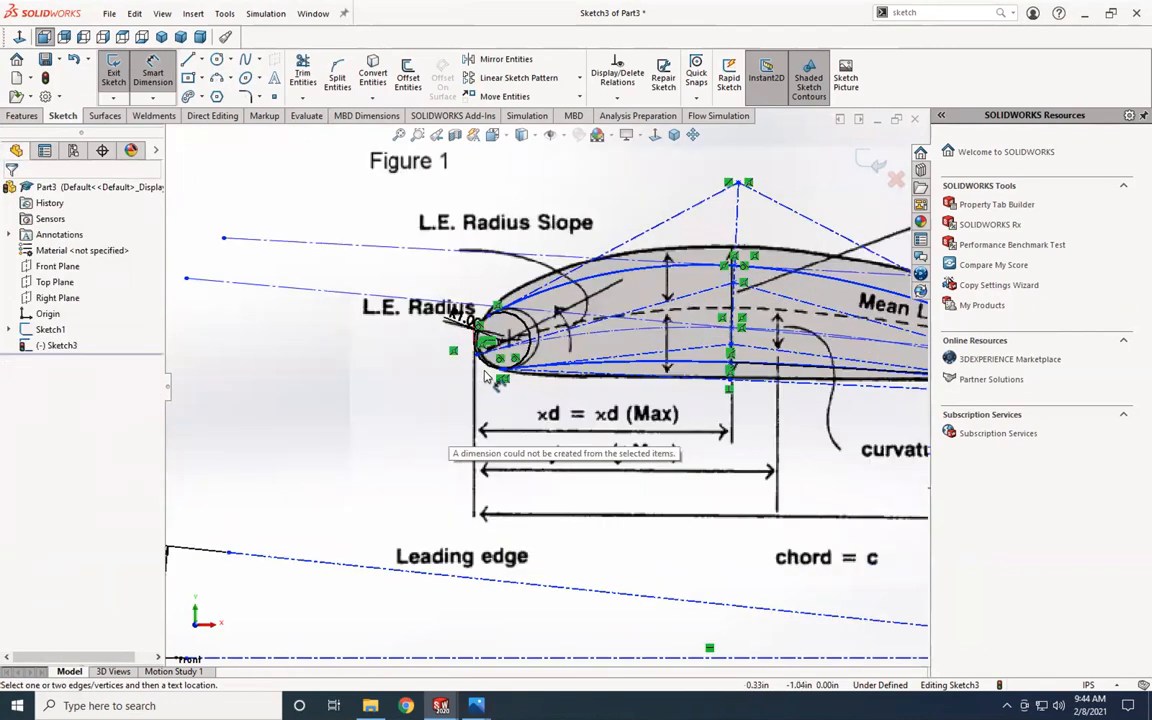
pyautogui.click(160, 86)
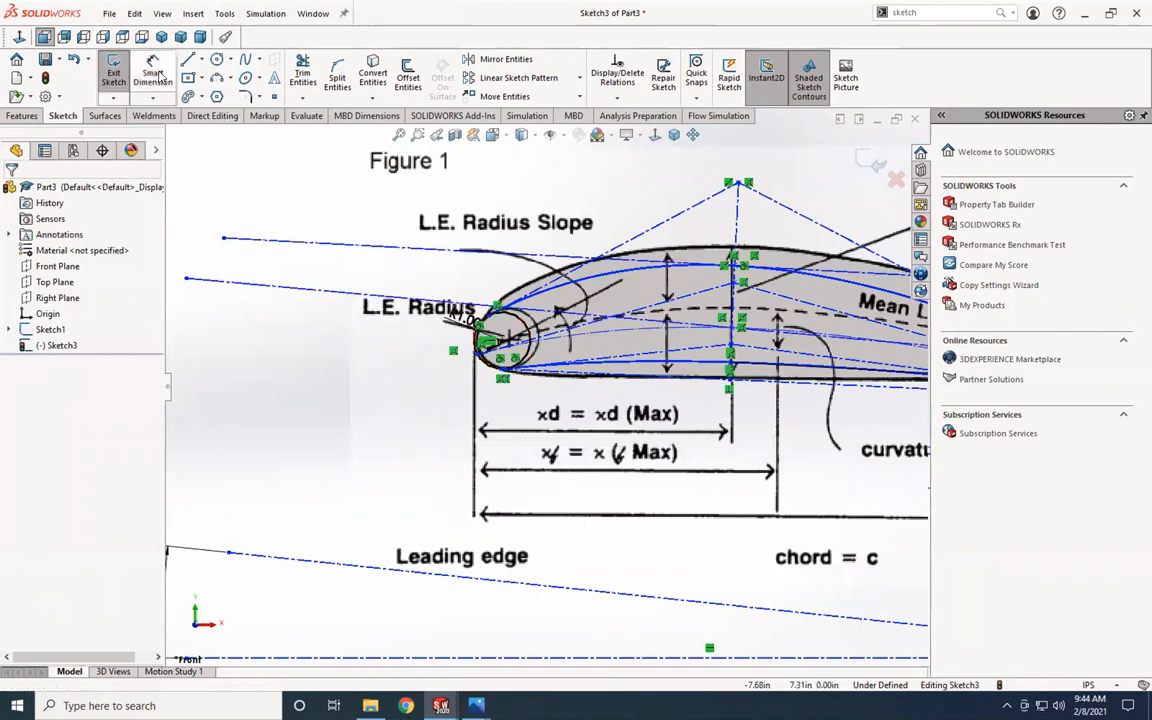
pyautogui.click(484, 366)
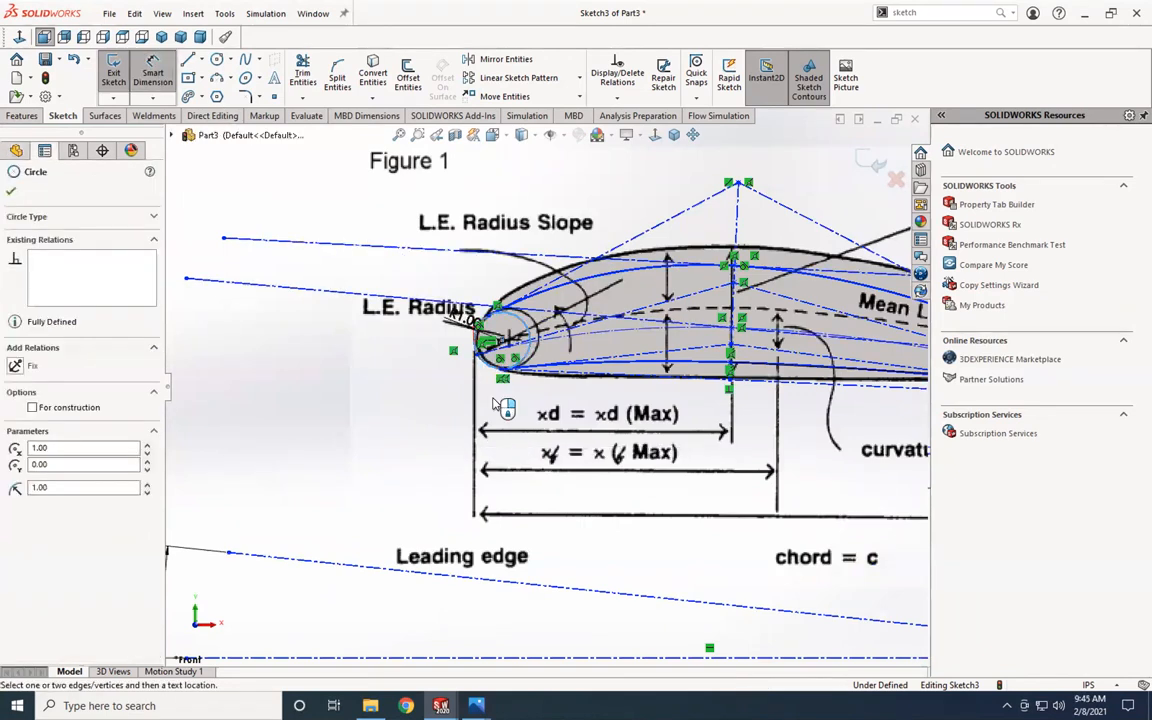
pyautogui.scroll(2, 700, 456)
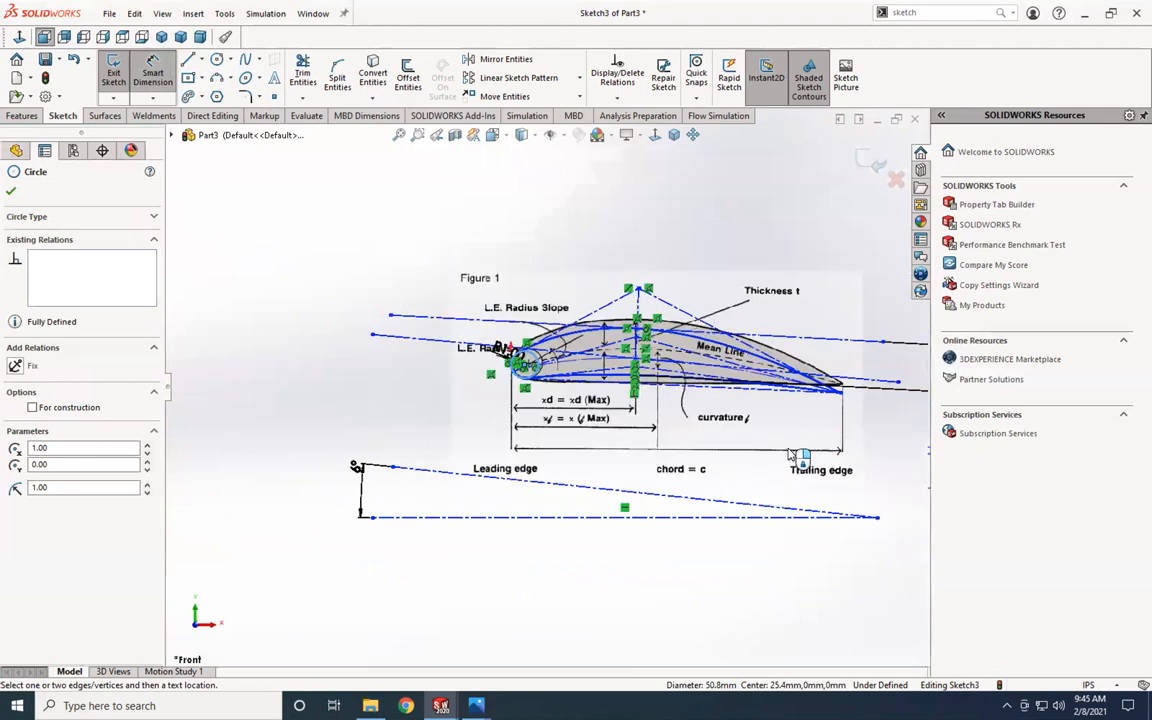
pyautogui.click(841, 392)
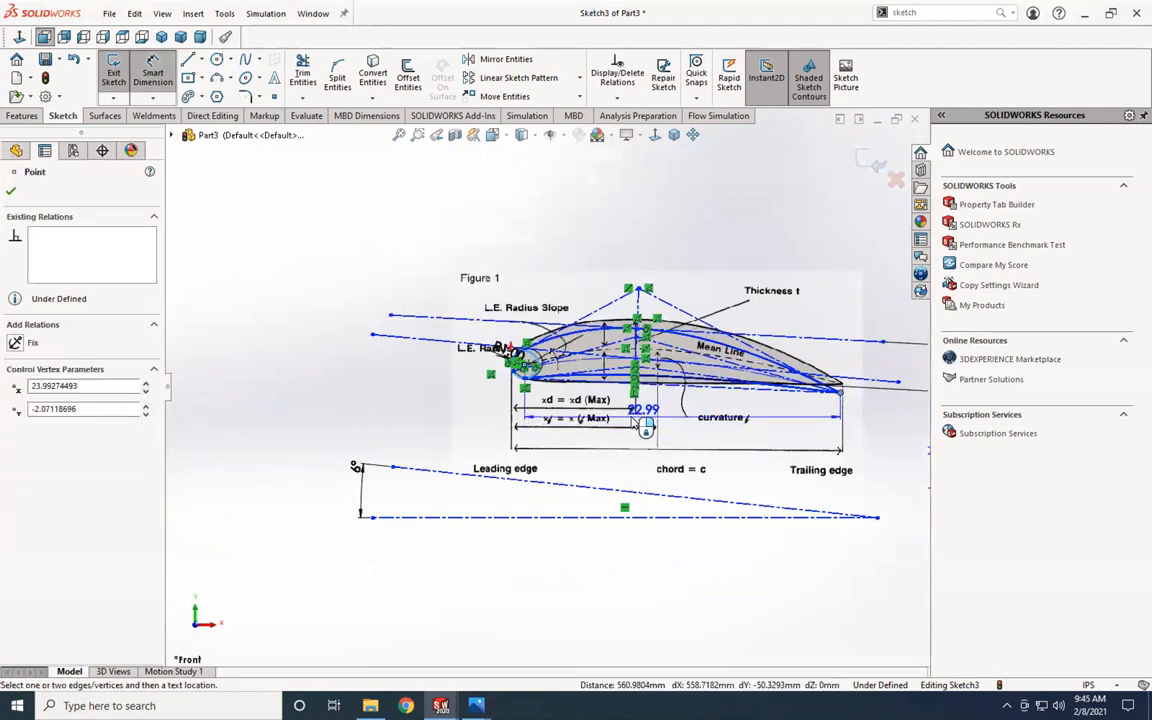
pyautogui.press('Escape')
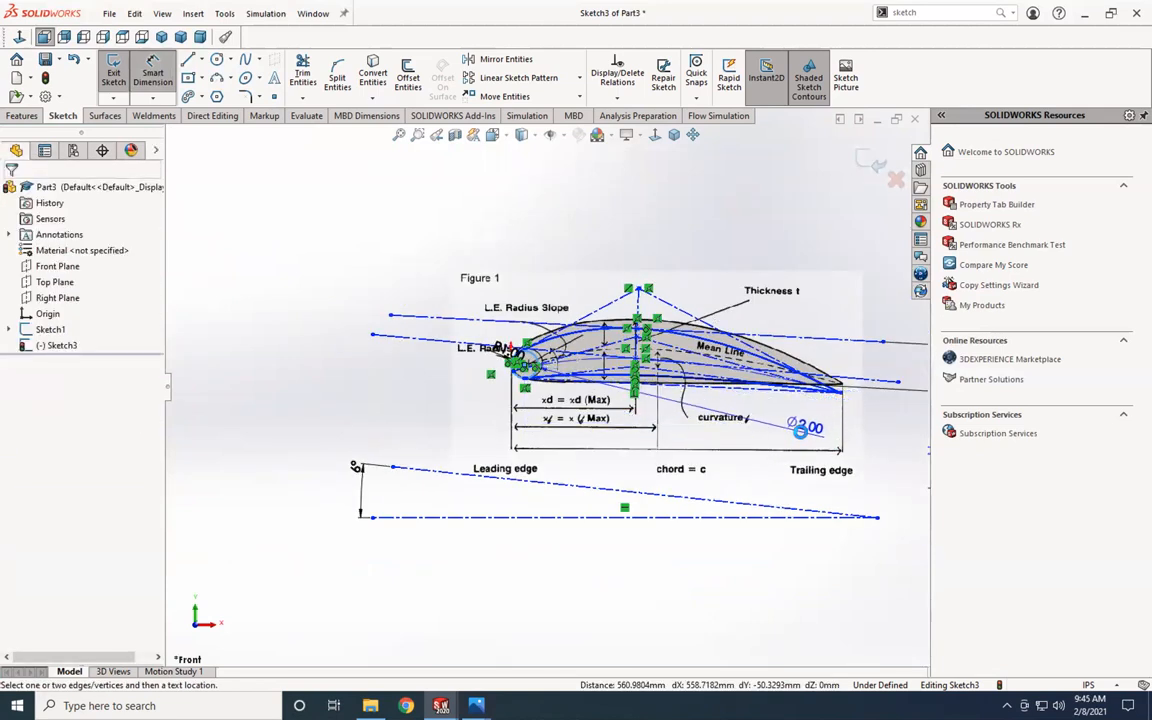
pyautogui.press('Escape')
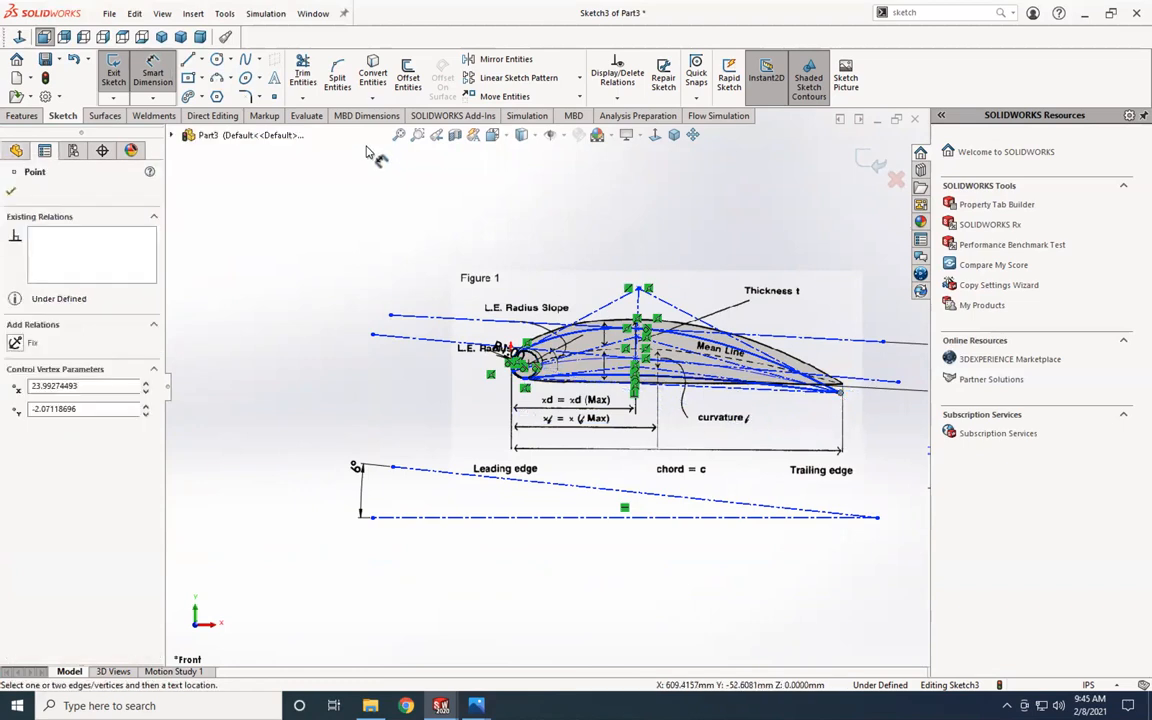
pyautogui.click(164, 84)
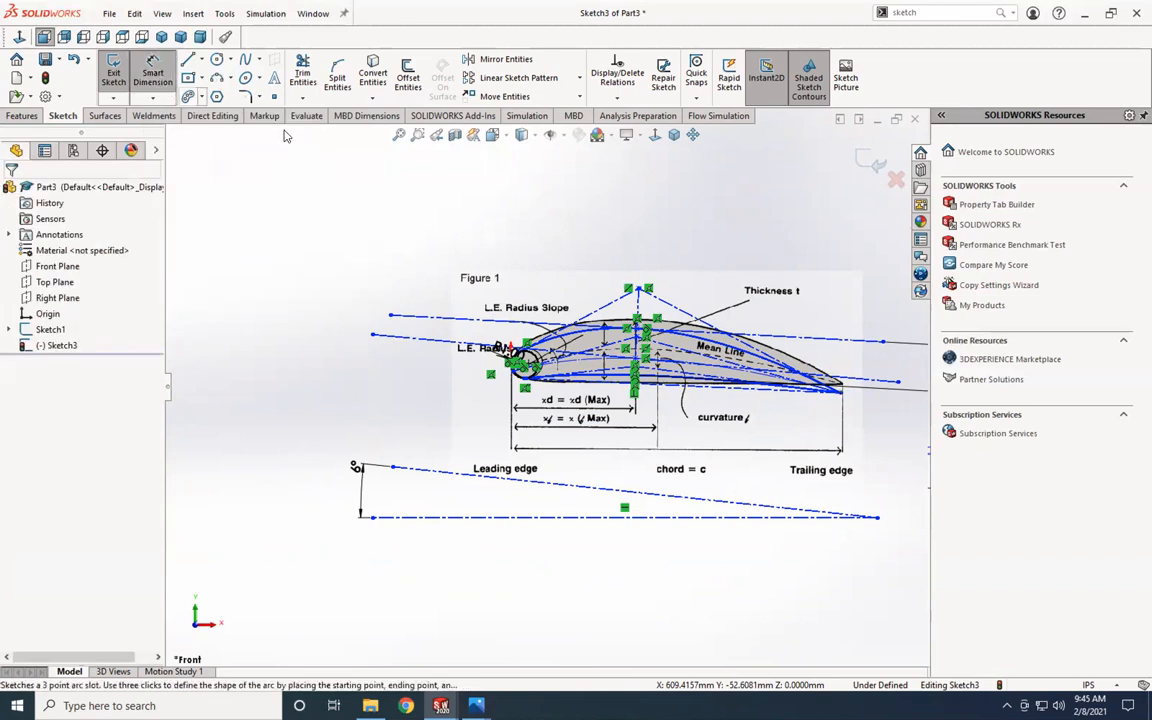
pyautogui.click(842, 394)
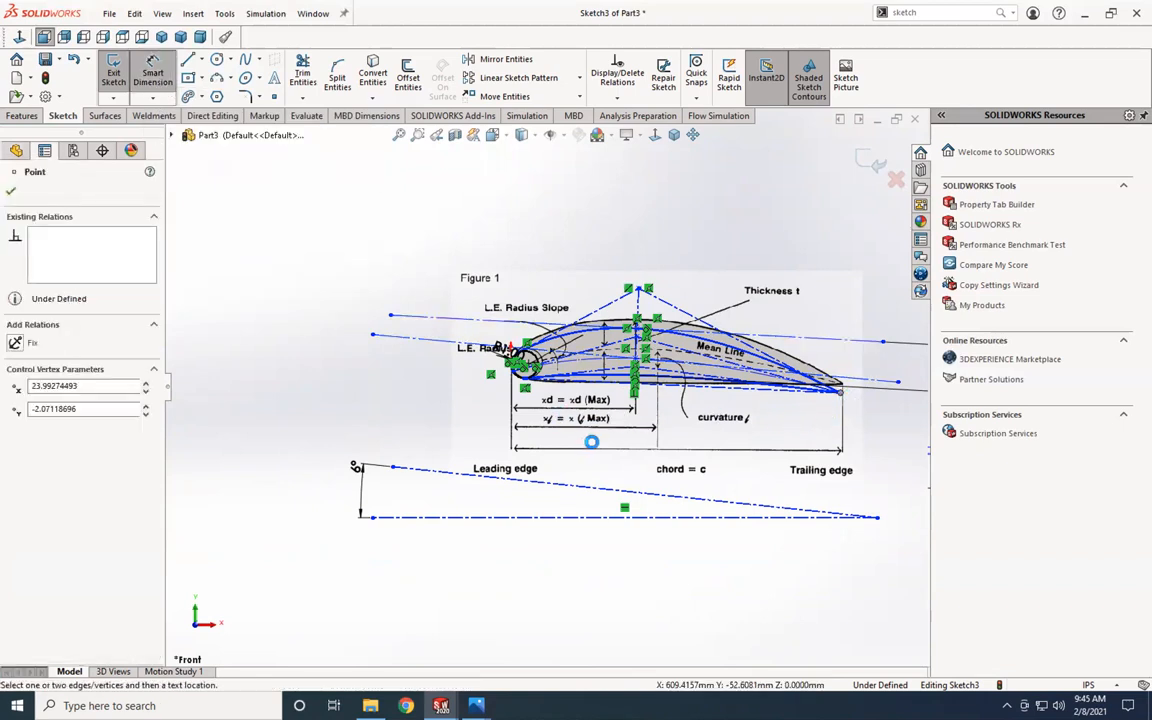
pyautogui.press('Escape')
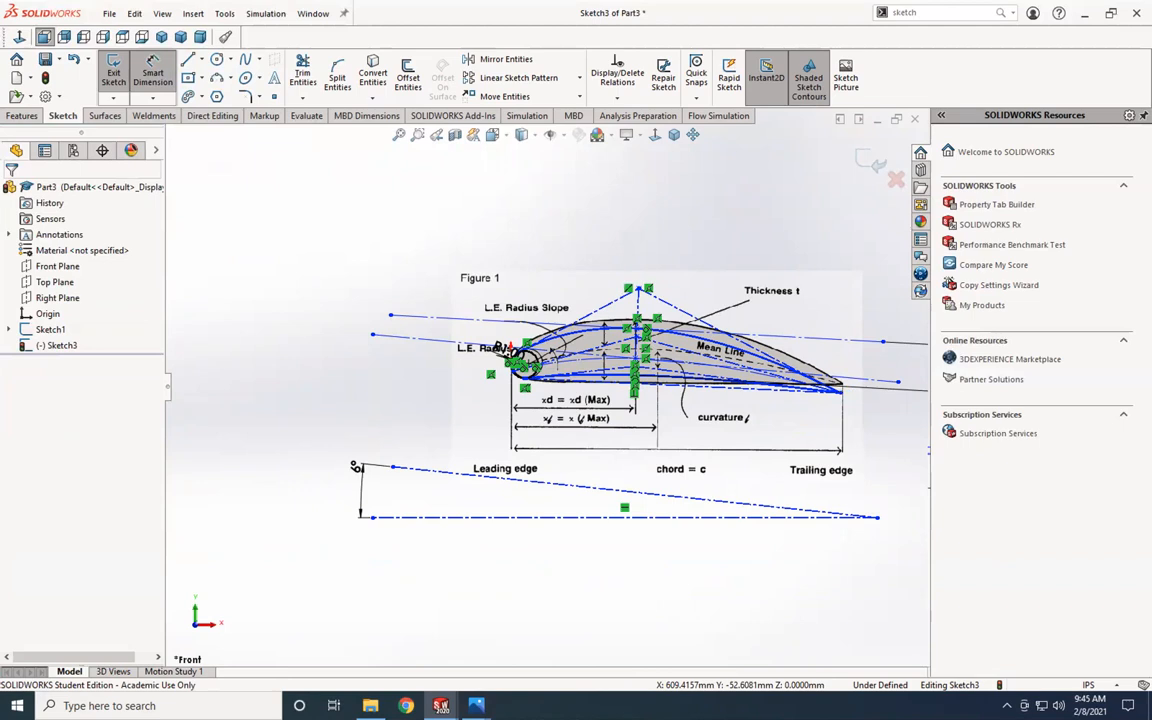
pyautogui.scroll(1, 490, 471)
pyautogui.scroll(-1, 681, 483)
pyautogui.press('Escape')
pyautogui.click(160, 73)
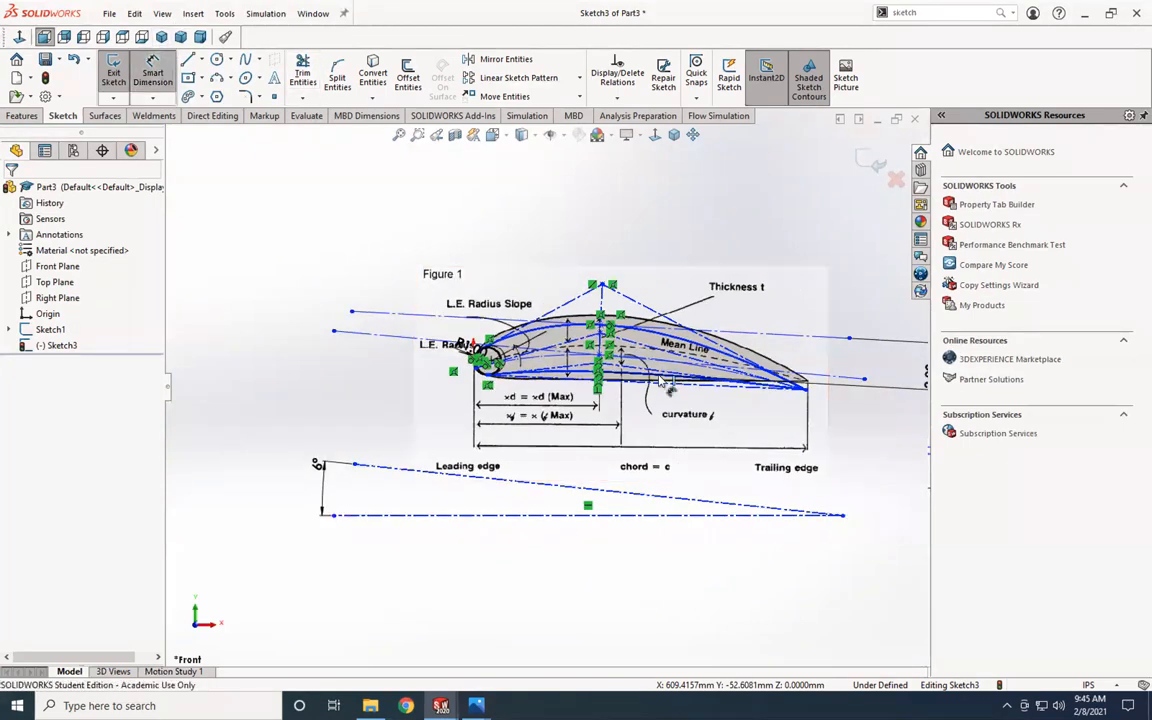
pyautogui.click(807, 392)
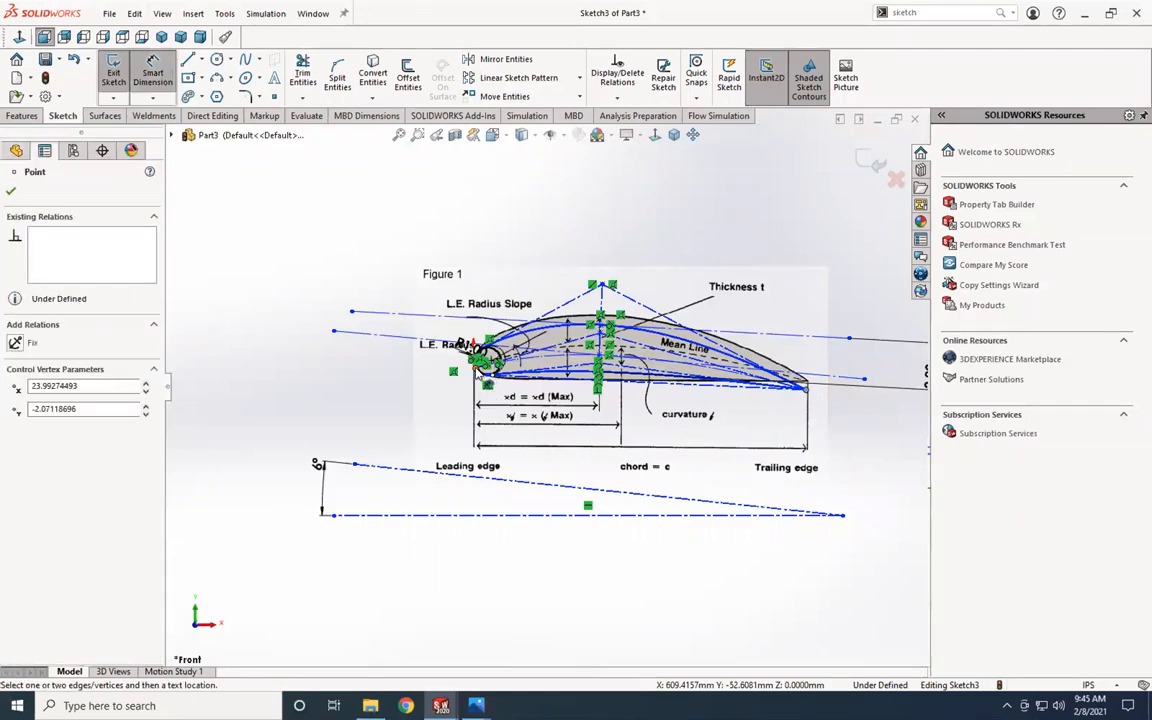
pyautogui.scroll(2, 485, 383)
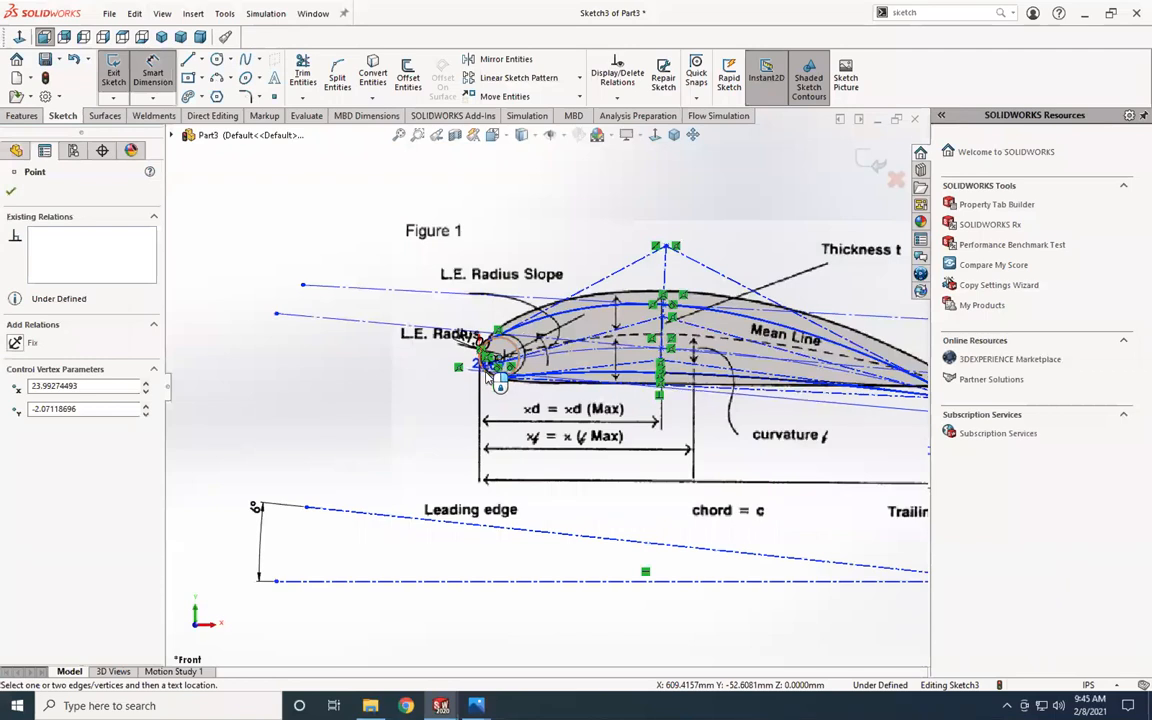
pyautogui.click(489, 372)
pyautogui.click(499, 386)
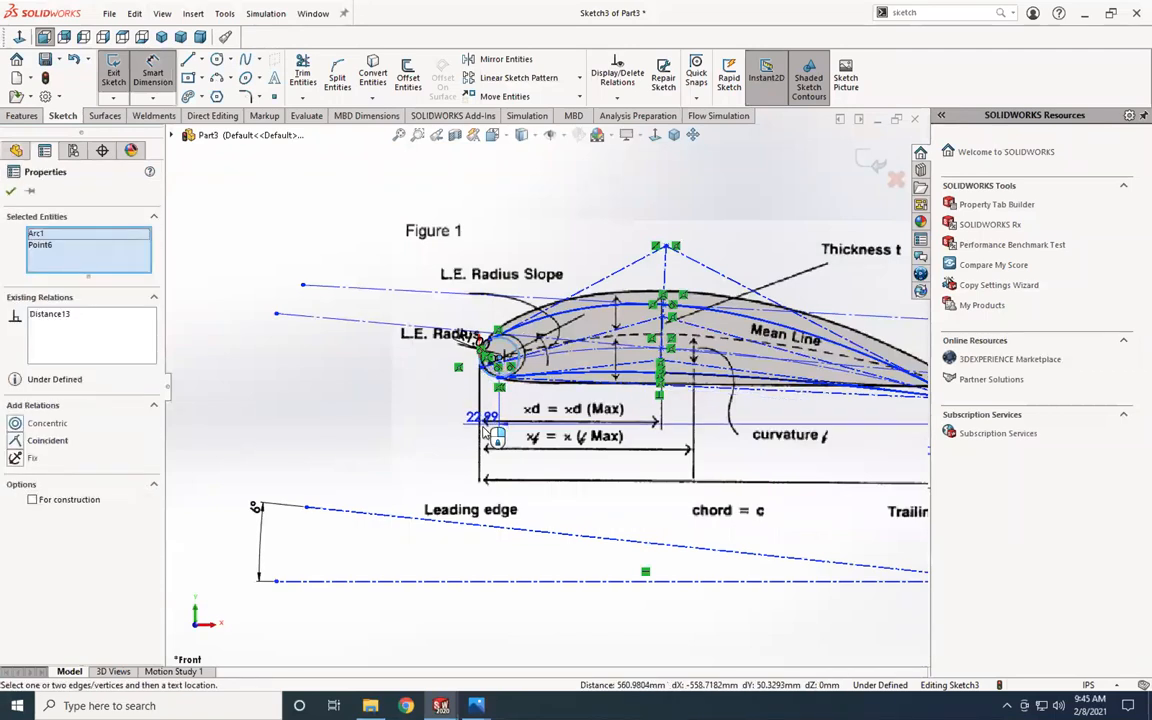
pyautogui.press('Escape')
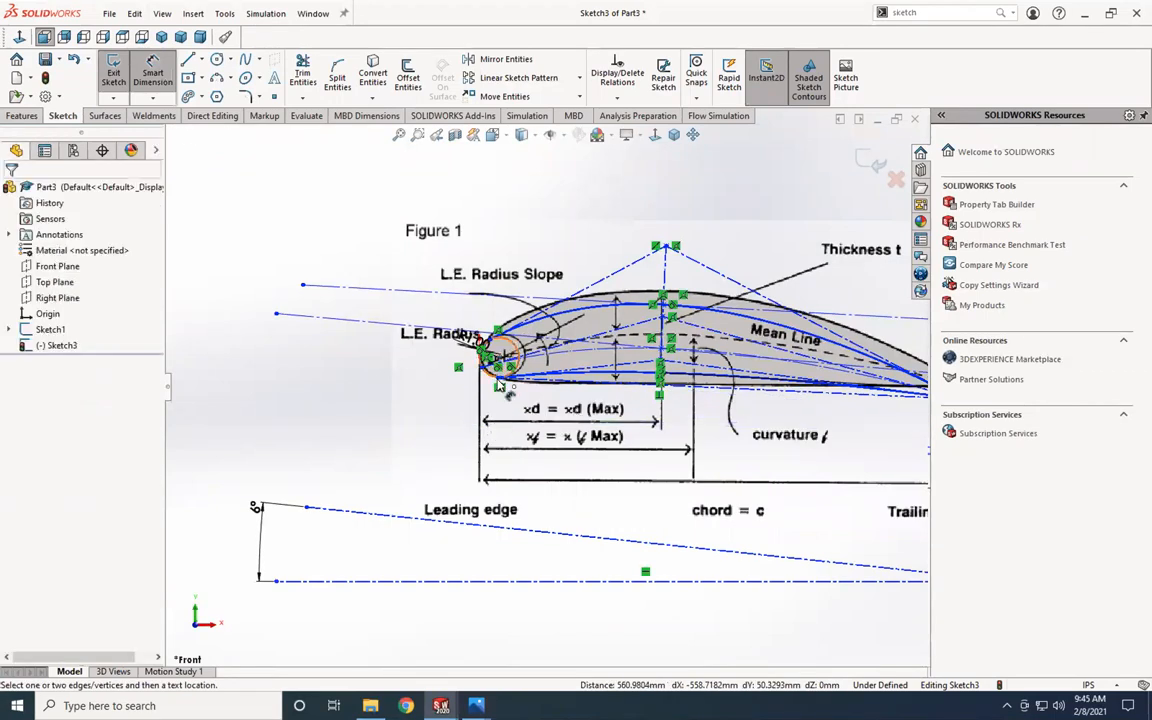
pyautogui.scroll(2, 505, 388)
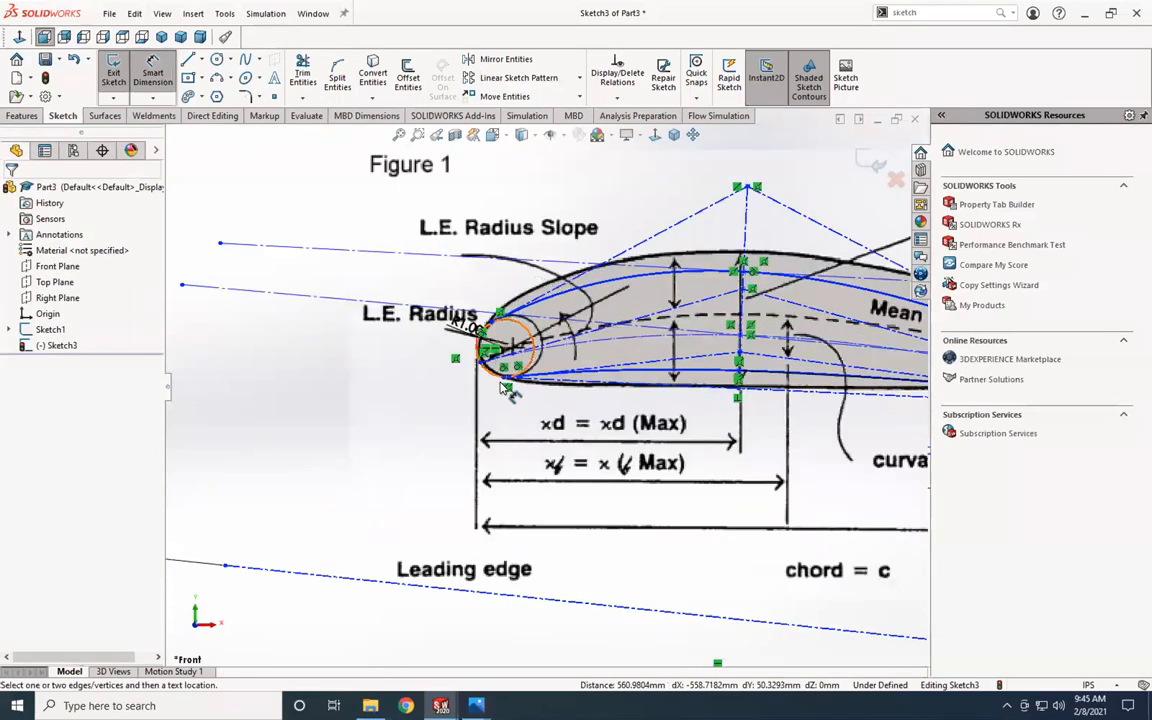
# Step: Dimension the airfoil's chord length from the leading-edge point to the shared trailing-edge point of the curves as 24 in
pyautogui.click(155, 78)
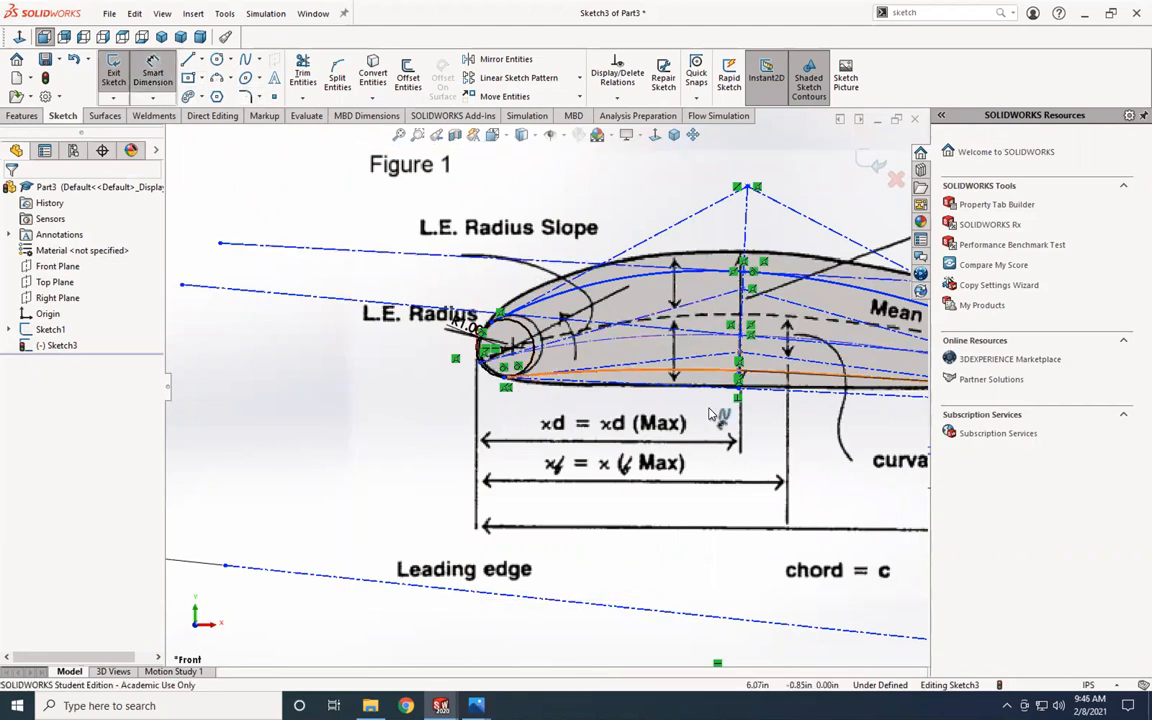
pyautogui.scroll(3, 760, 410)
pyautogui.scroll(3, 818, 410)
pyautogui.scroll(-4, 769, 420)
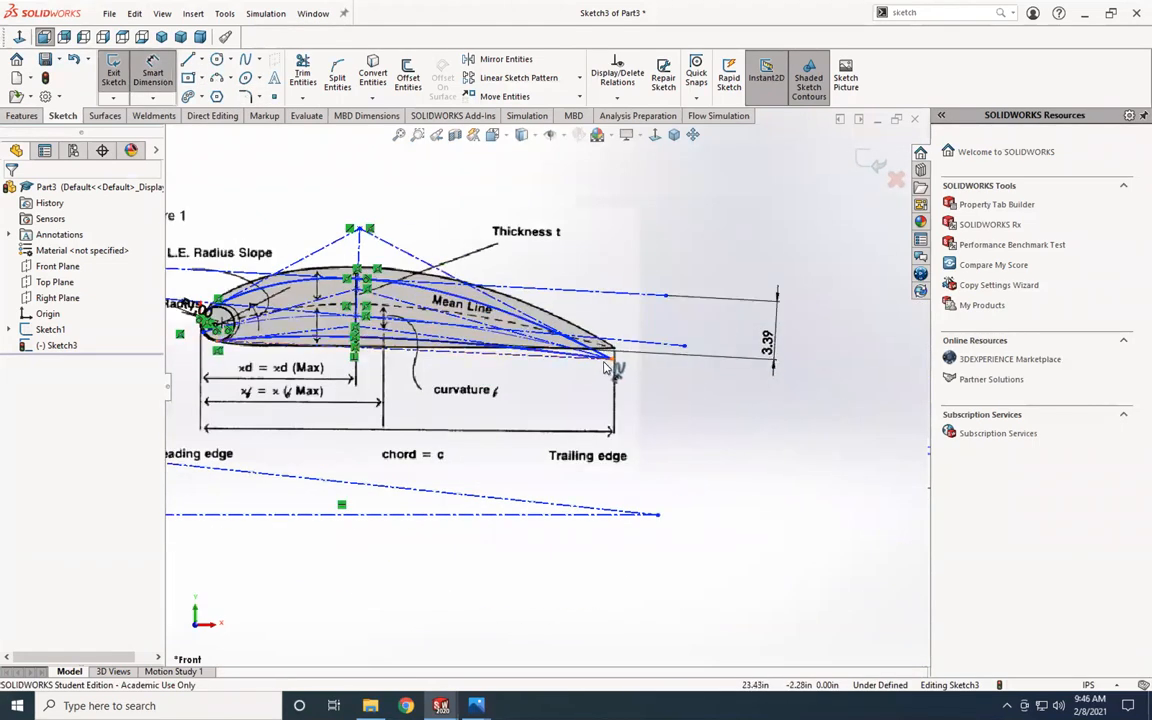
pyautogui.click(613, 360)
pyautogui.scroll(2, 500, 350)
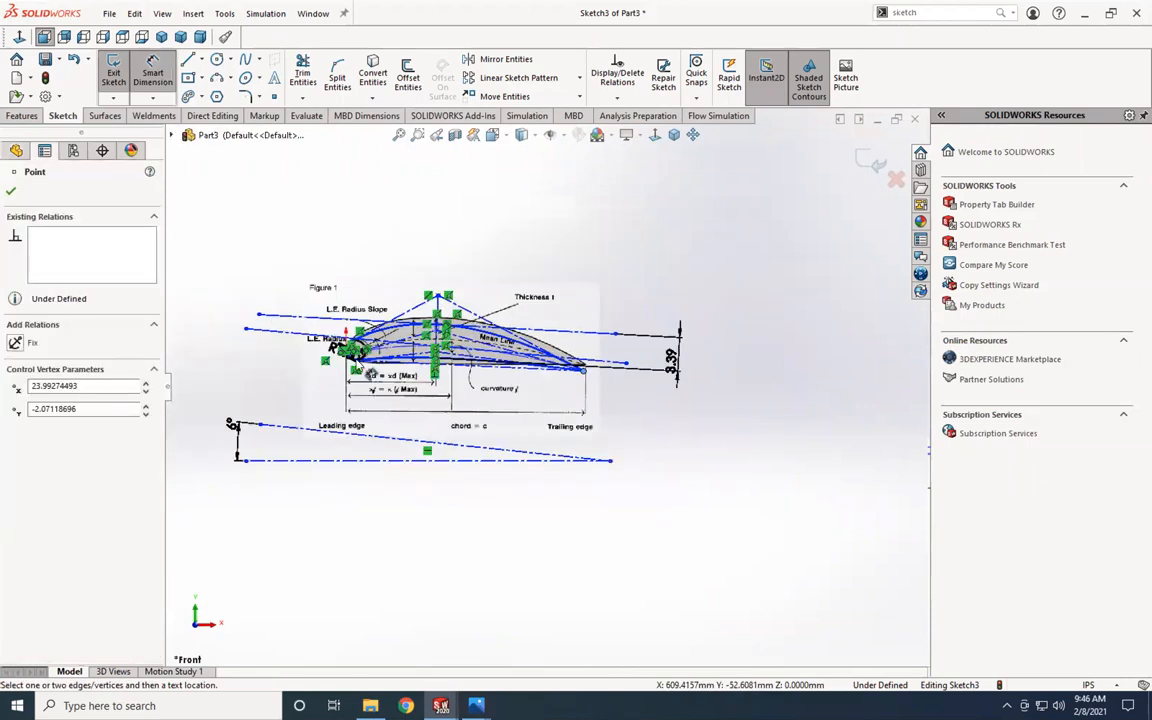
pyautogui.scroll(-4, 398, 342)
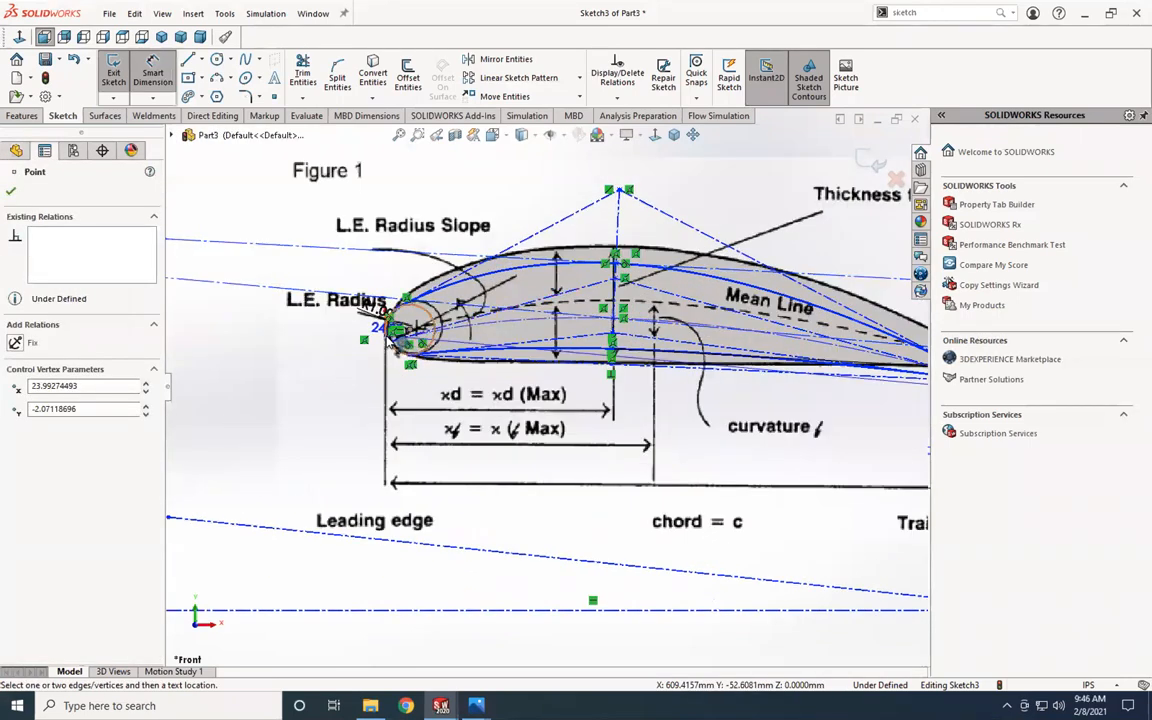
pyautogui.click(388, 338)
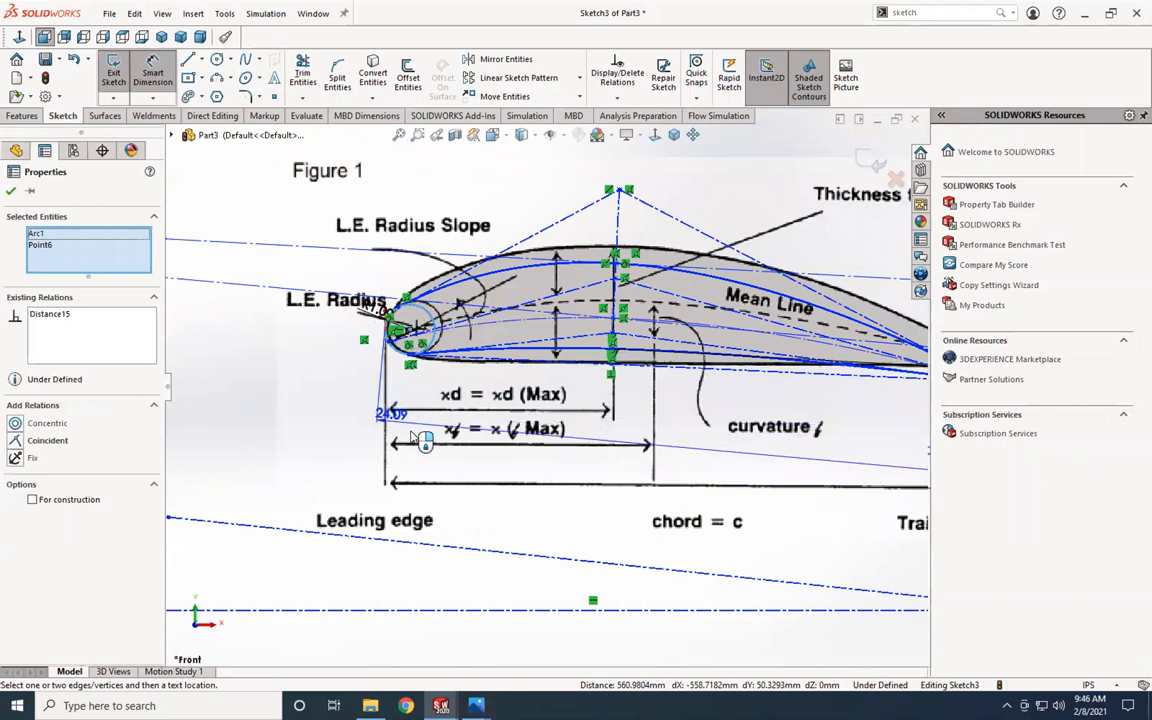
pyautogui.click(440, 462)
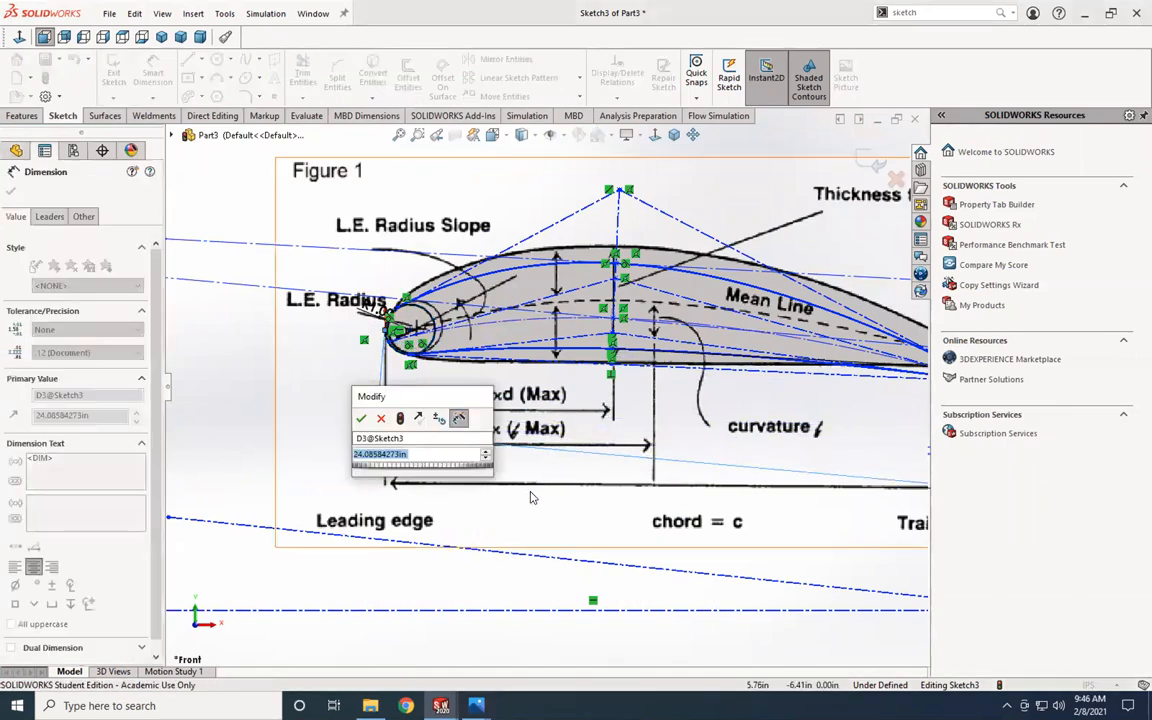
pyautogui.write('24')
pyautogui.press('Return')
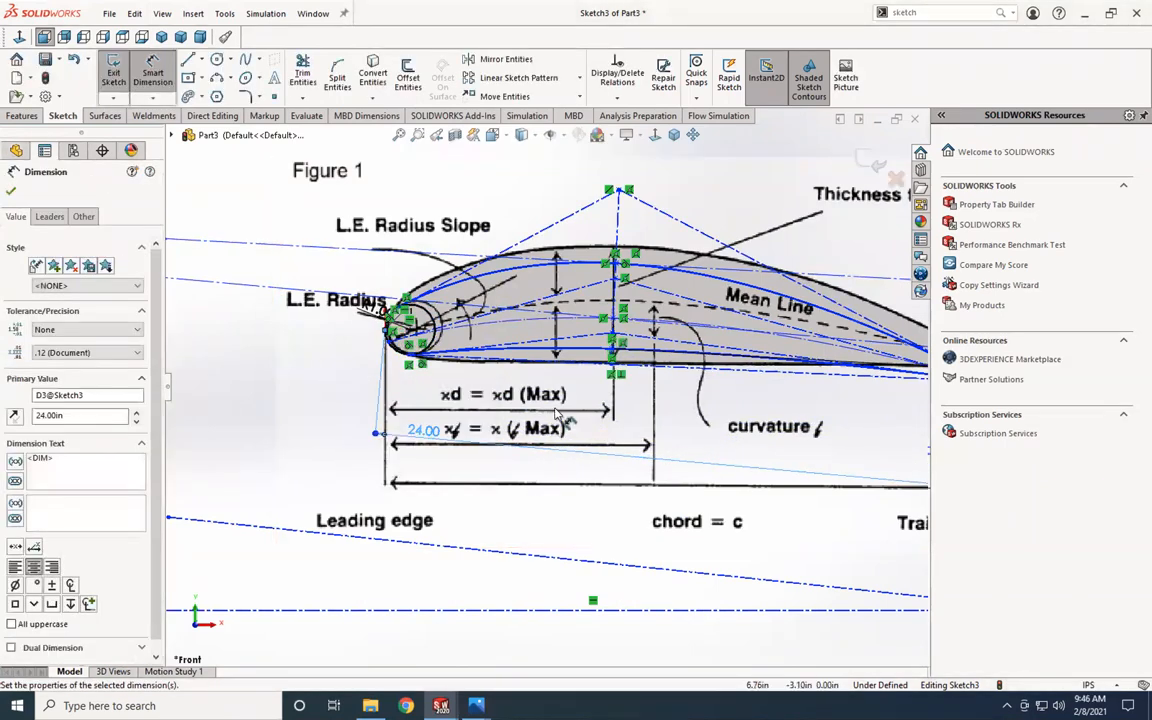
pyautogui.press('Escape')
pyautogui.scroll(3, 700, 420)
pyautogui.scroll(-2, 682, 392)
pyautogui.scroll(-1, 700, 400)
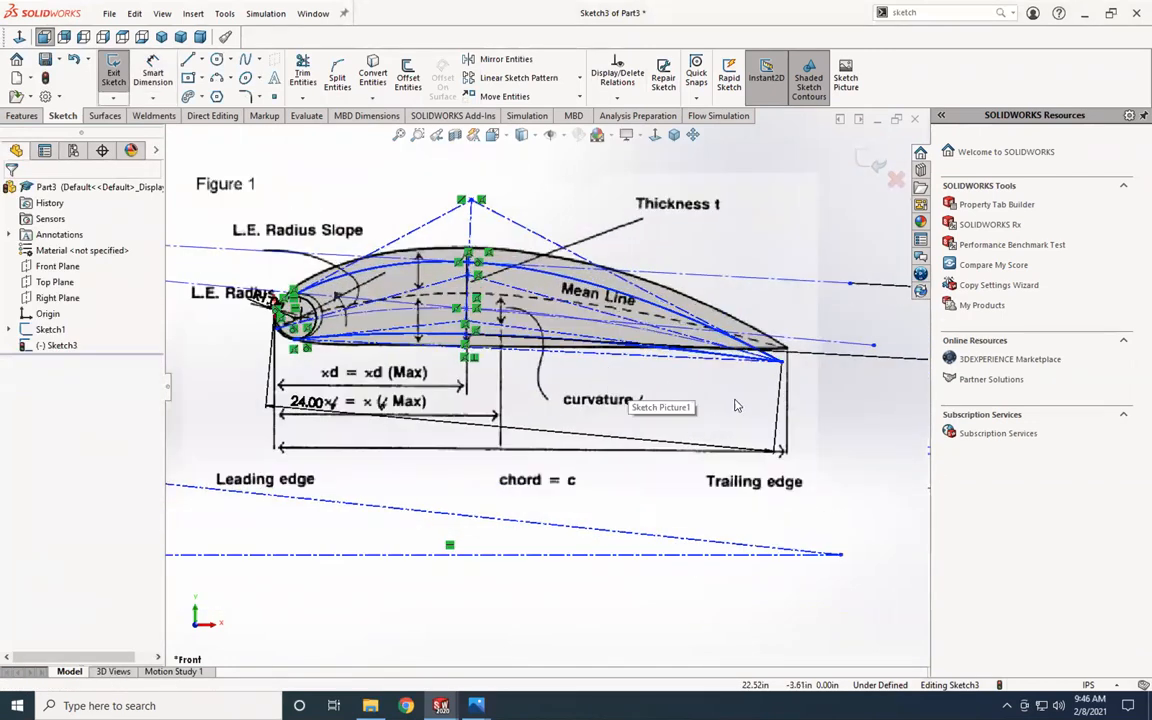
pyautogui.scroll(2, 810, 405)
pyautogui.scroll(-2, 730, 375)
pyautogui.scroll(3, 328, 413)
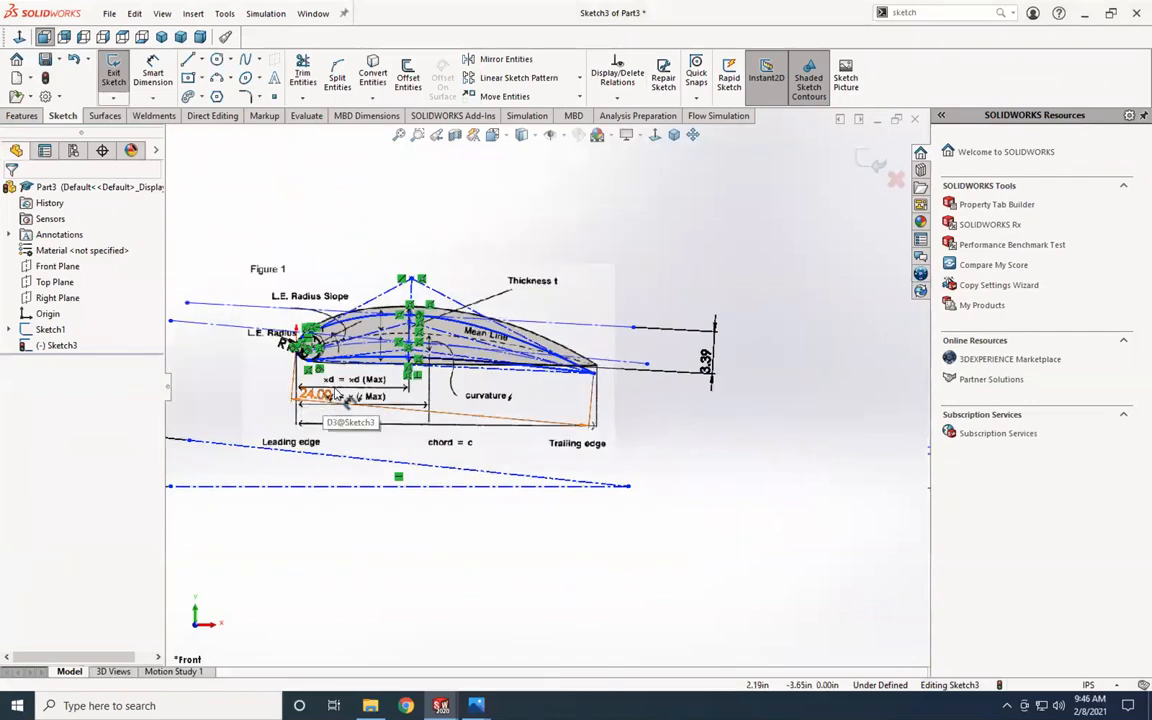
pyautogui.scroll(-2, 340, 400)
pyautogui.scroll(-1, 600, 385)
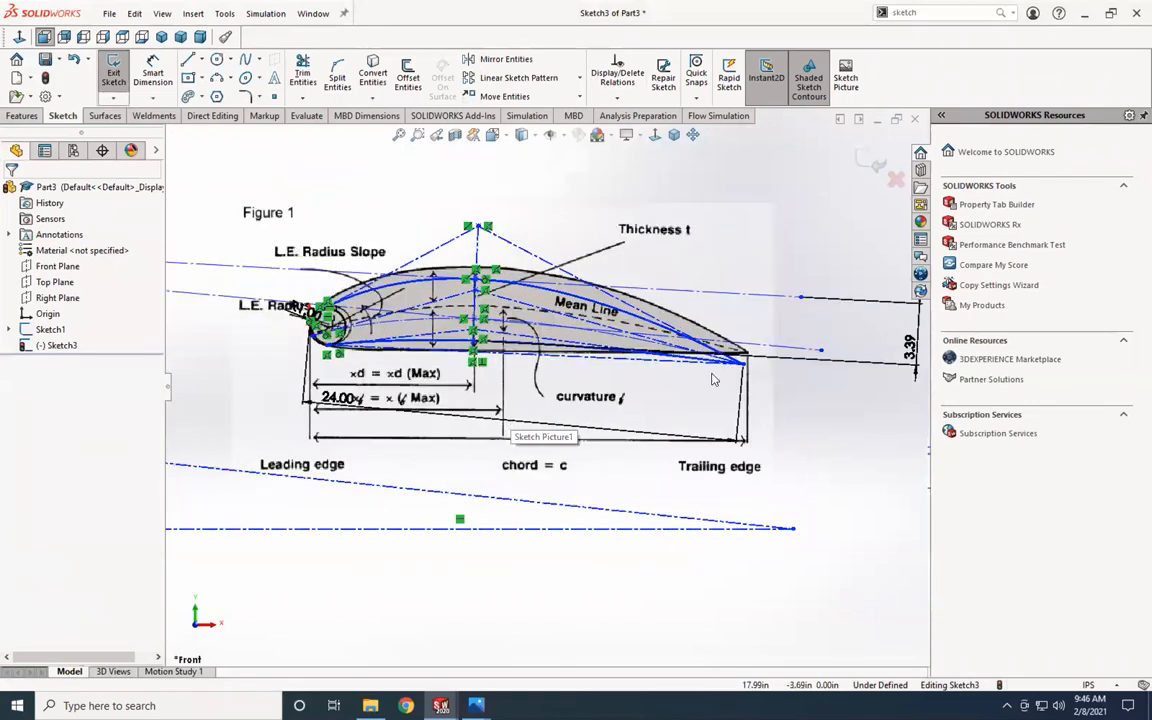
pyautogui.scroll(-1, 670, 395)
# Step: Make the upper, middle and lower sloping centerlines of the airfoil parallel to the 6-degree sloping centerline below it
pyautogui.scroll(2, 793, 378)
pyautogui.scroll(-1, 794, 382)
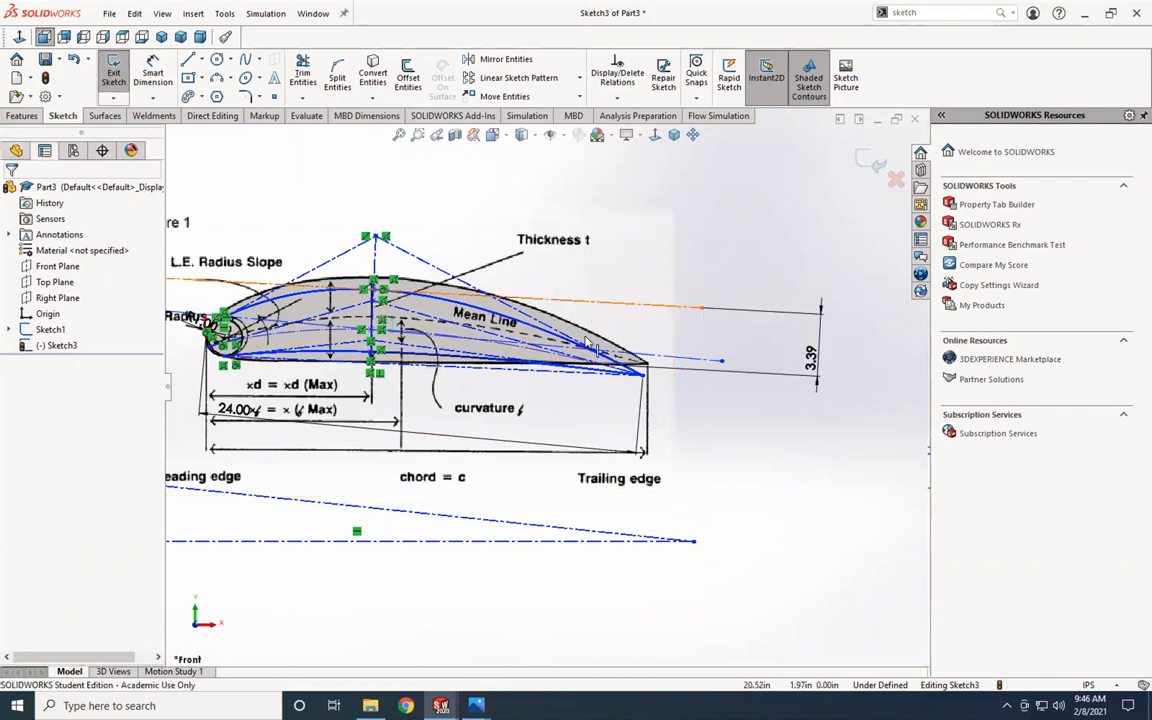
pyautogui.click(593, 354)
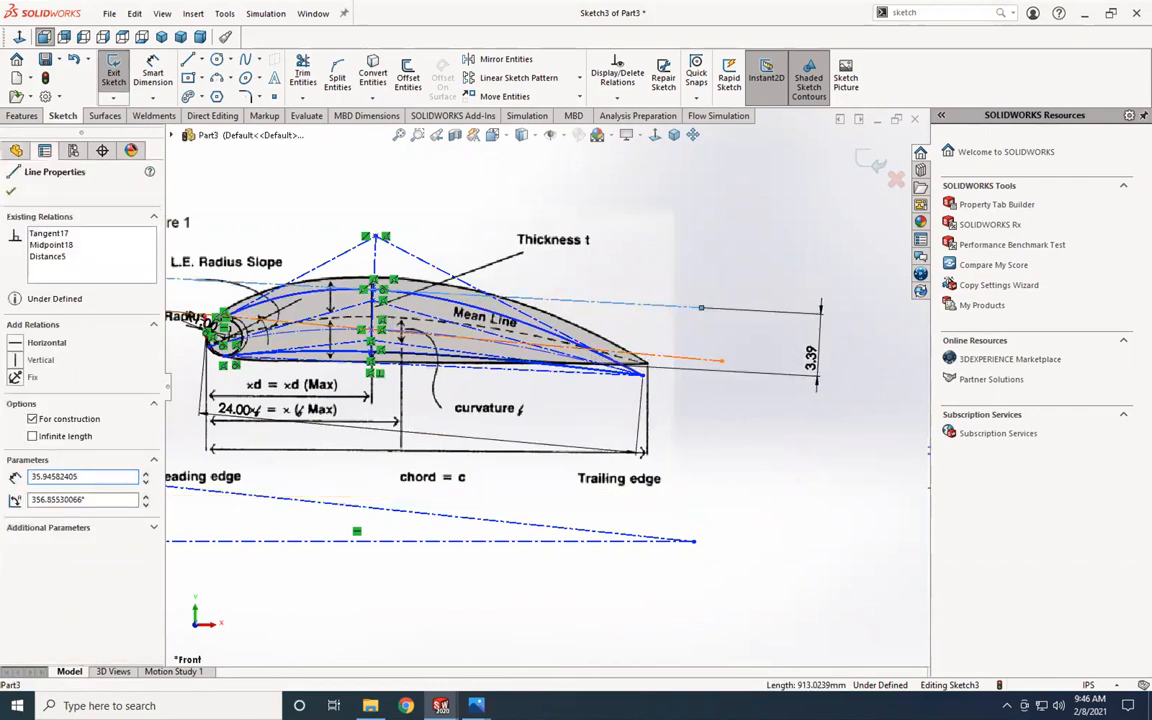
pyautogui.keyDown('ctrl'); pyautogui.click(547, 345); pyautogui.keyUp('ctrl')
pyautogui.keyDown('ctrl'); pyautogui.click(532, 371); pyautogui.keyUp('ctrl')
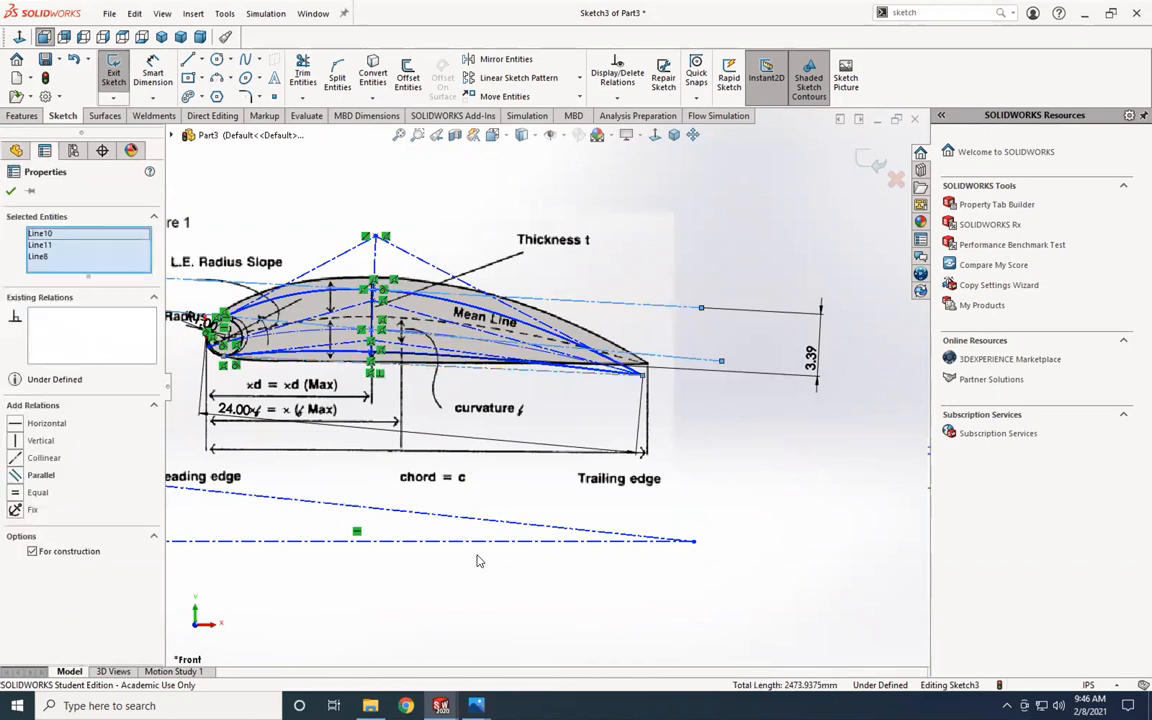
pyautogui.keyDown('ctrl'); pyautogui.click(505, 522); pyautogui.keyUp('ctrl')
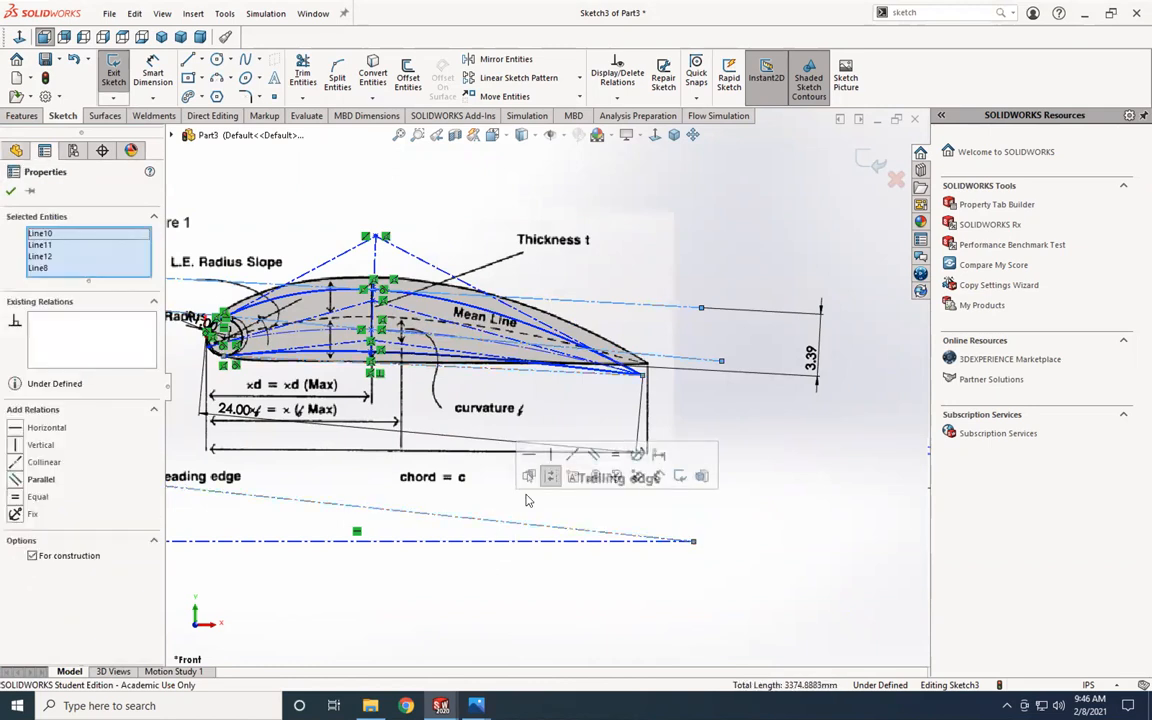
pyautogui.click(595, 456)
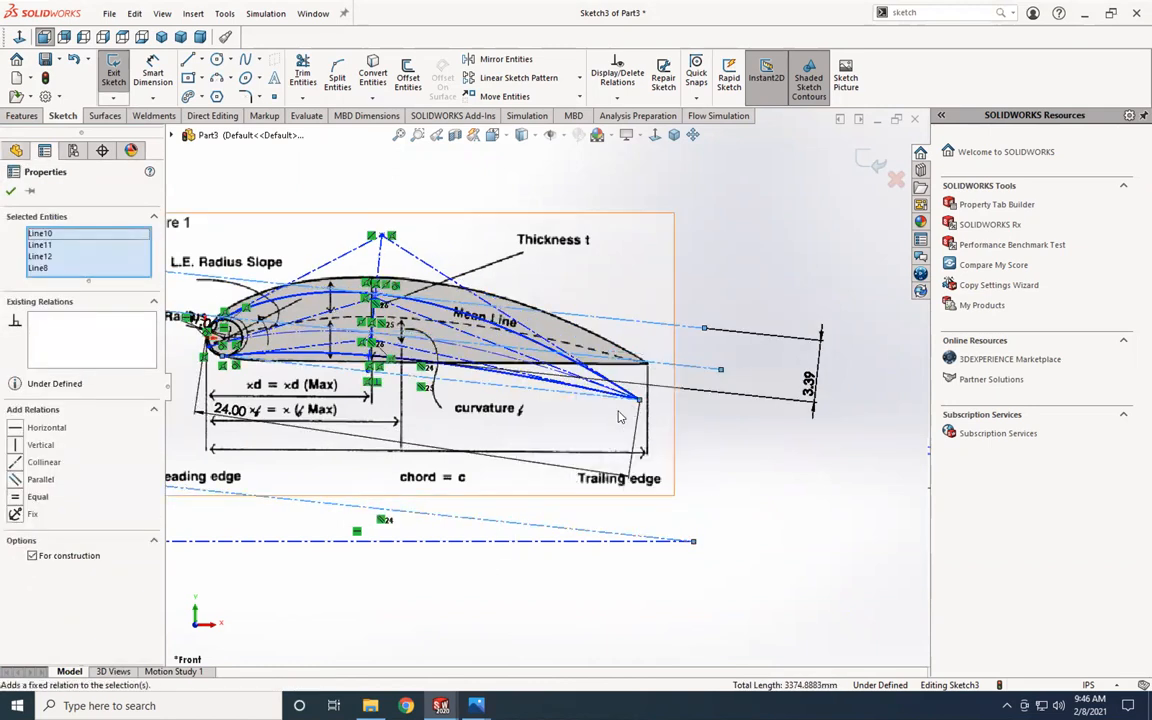
pyautogui.click(10, 190)
# Step: Check the upper sloping centerline's tangency with the upper curve and make the middle sloping centerline tangent to the mean-line style spline
pyautogui.scroll(-3, 367, 434)
pyautogui.scroll(3, 395, 313)
pyautogui.scroll(-3, 600, 272)
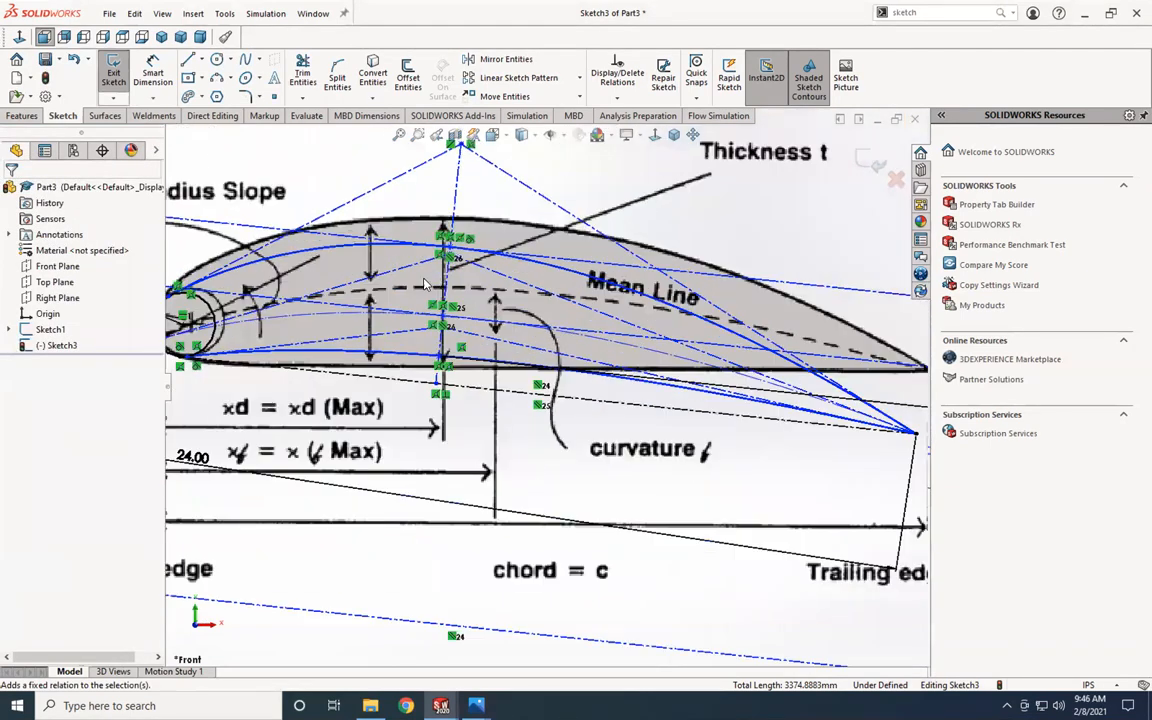
pyautogui.click(612, 268)
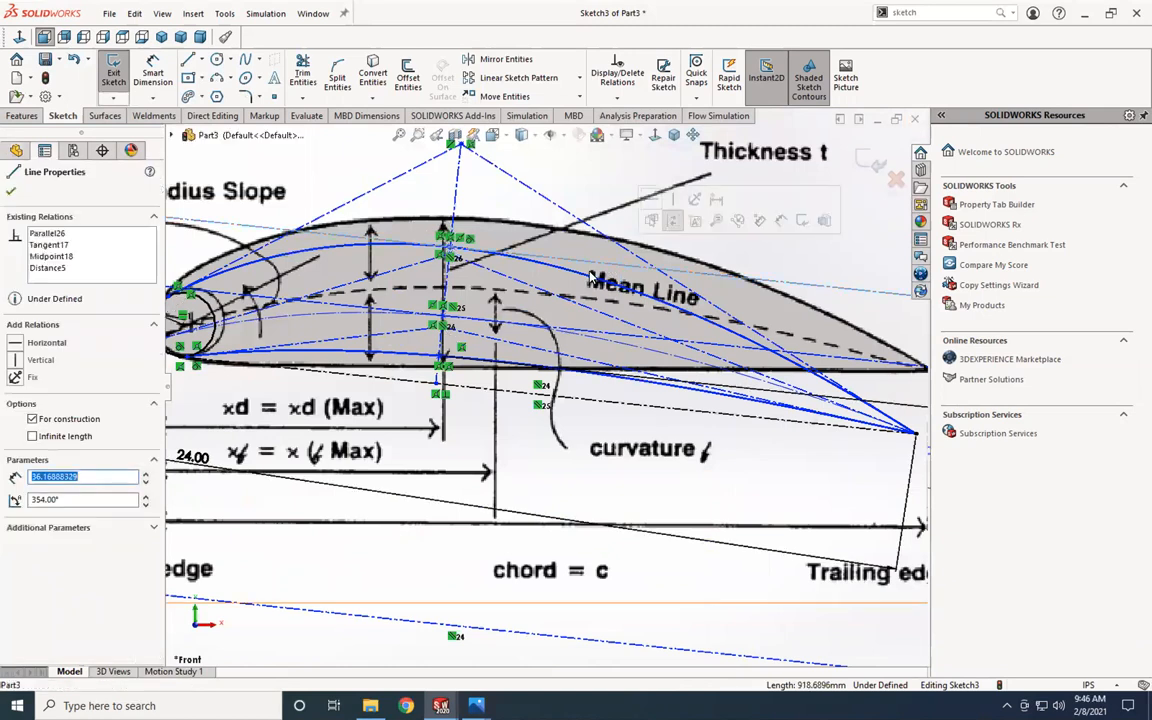
pyautogui.keyDown('ctrl'); pyautogui.click(586, 278); pyautogui.keyUp('ctrl')
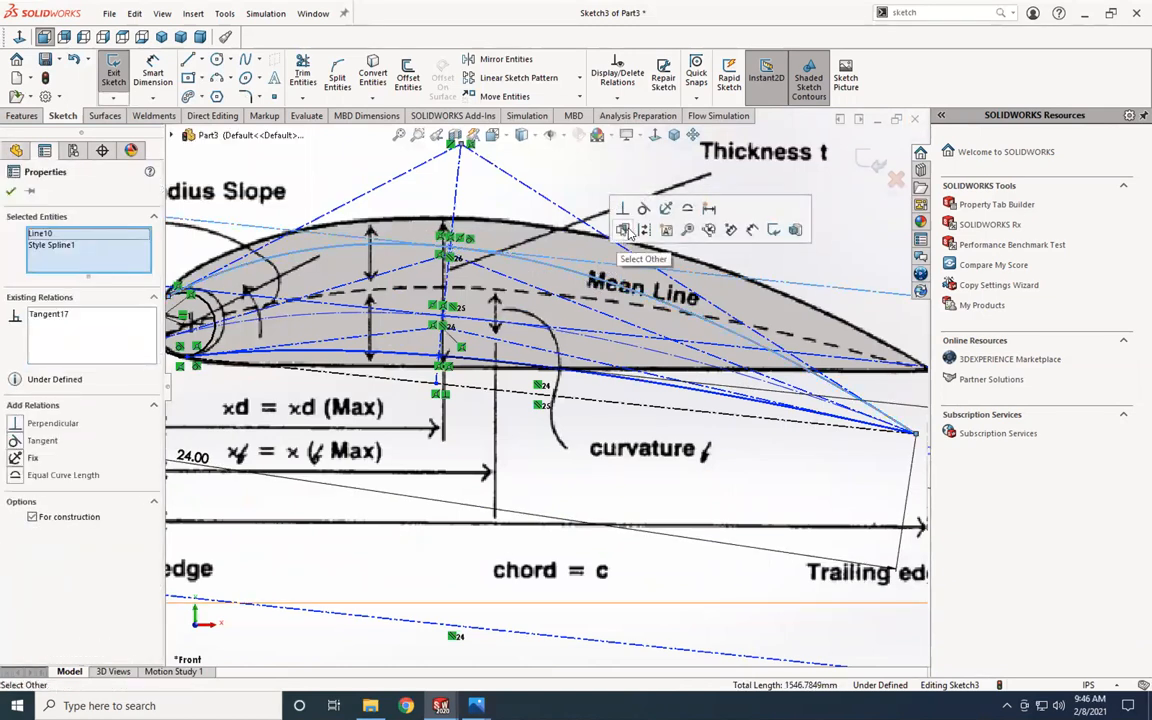
pyautogui.scroll(-2, 483, 295)
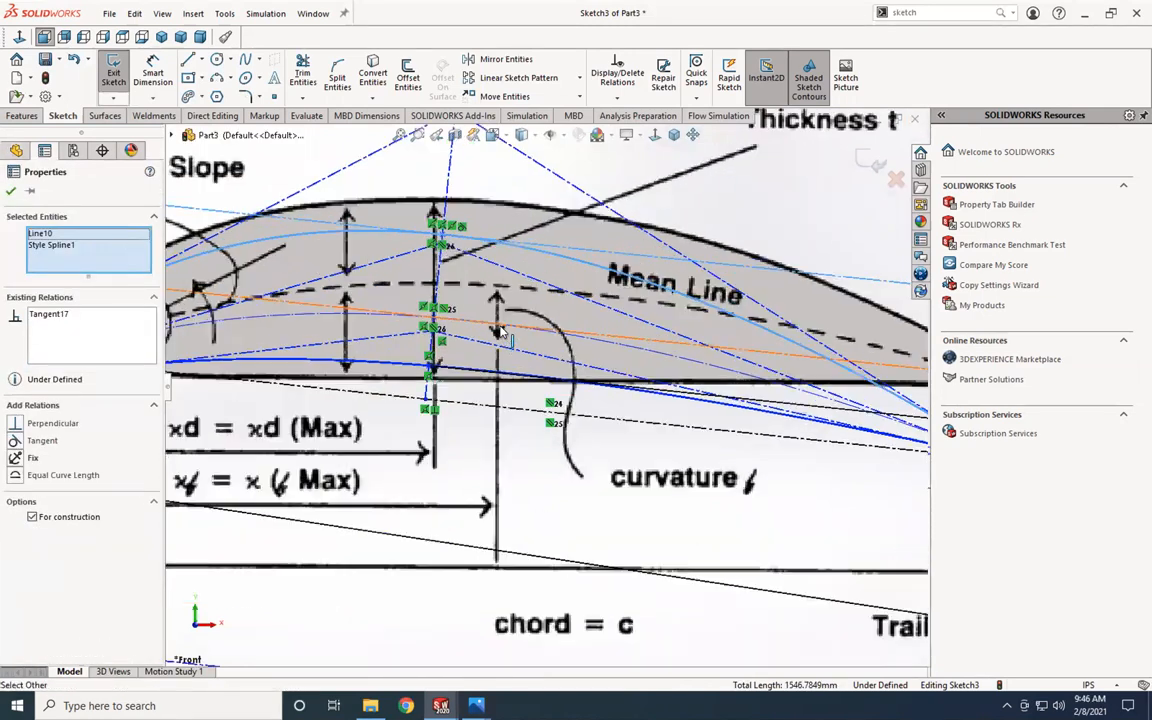
pyautogui.click(677, 352)
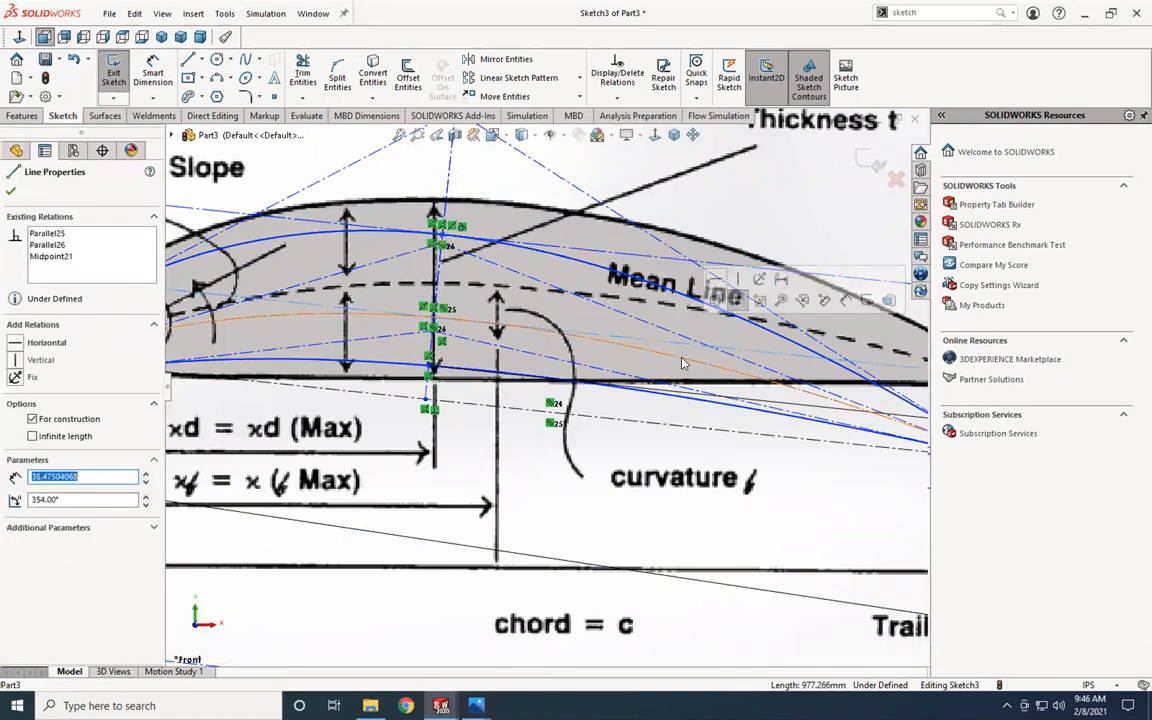
pyautogui.keyDown('ctrl'); pyautogui.click(683, 363); pyautogui.keyUp('ctrl')
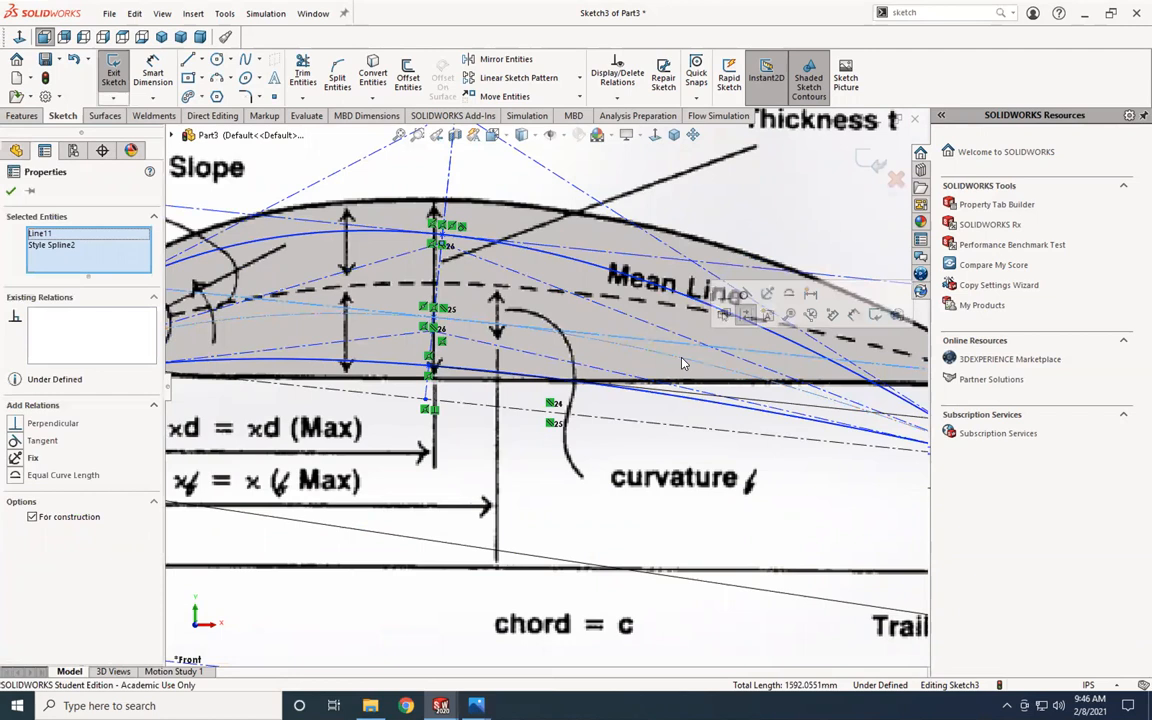
pyautogui.click(743, 295)
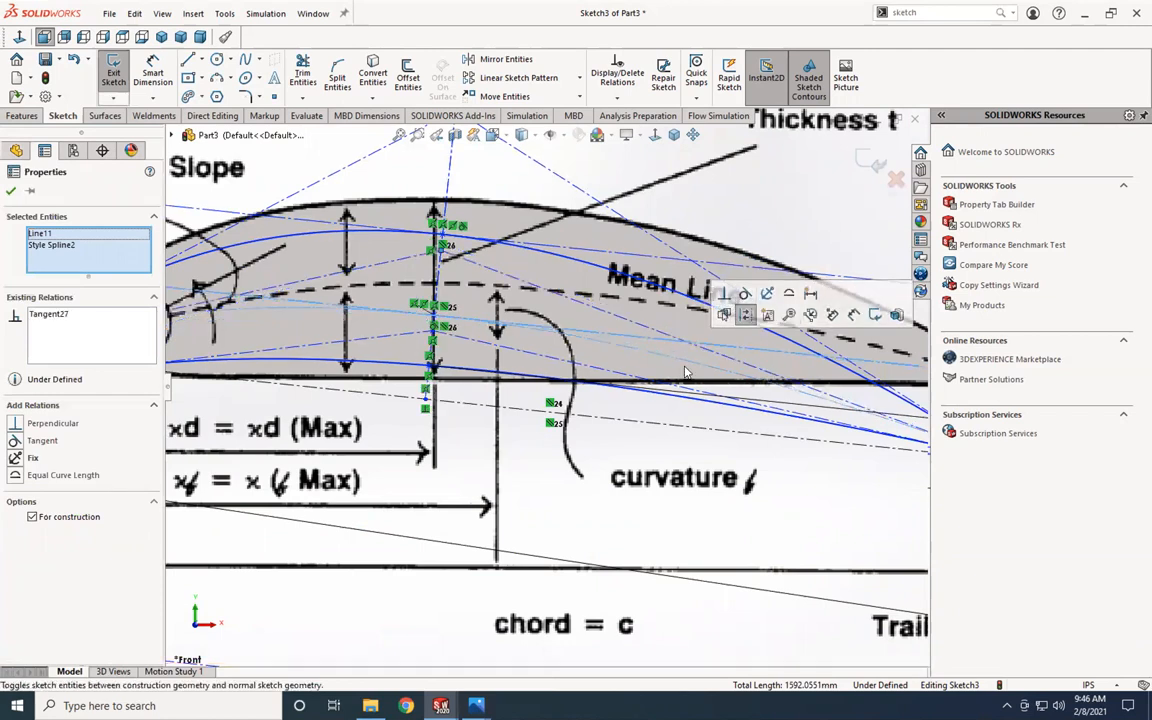
pyautogui.press('Escape')
pyautogui.scroll(5, 432, 362)
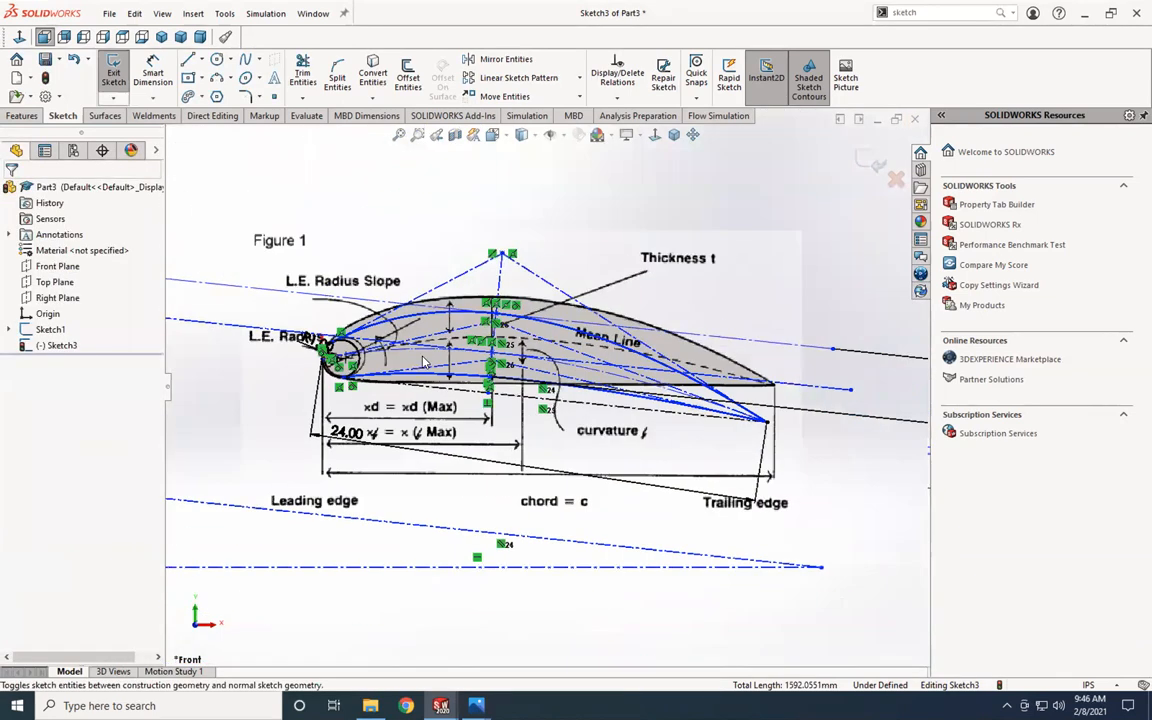
# Step: Dimension the distance from the middle sloping centerline to the lower curve's midpoint on the near-vertical centerline, naming the dimension Camber
pyautogui.scroll(2, 688, 398)
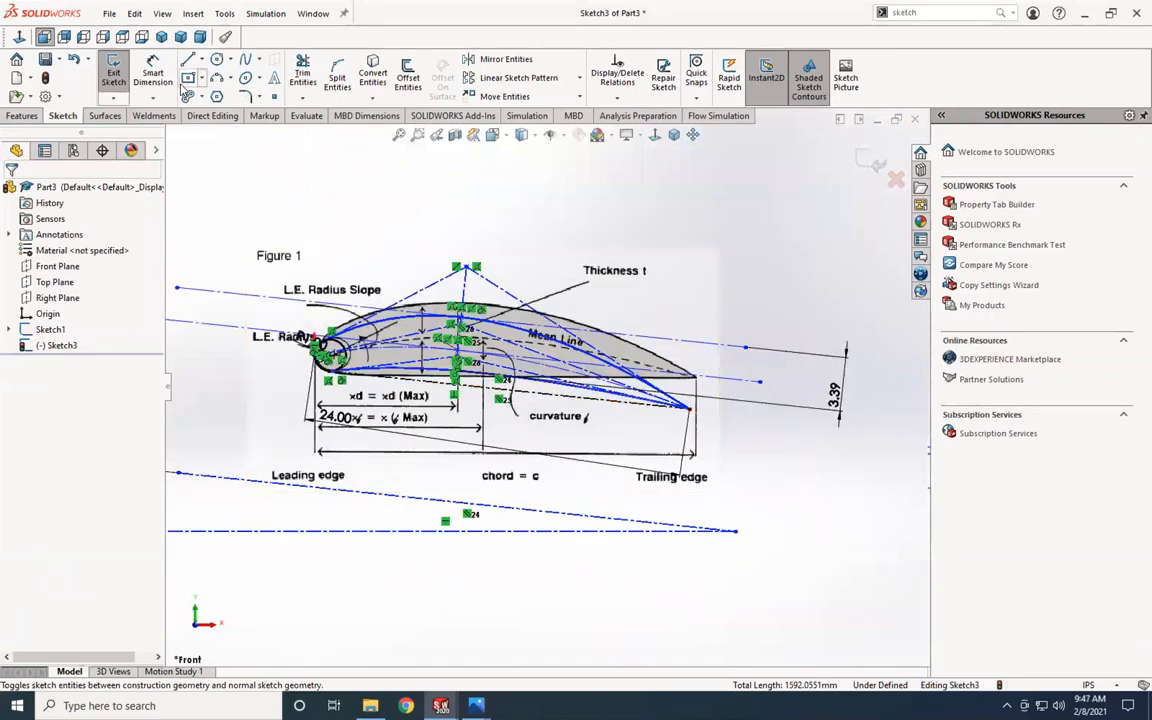
pyautogui.click(152, 72)
pyautogui.scroll(2, 730, 425)
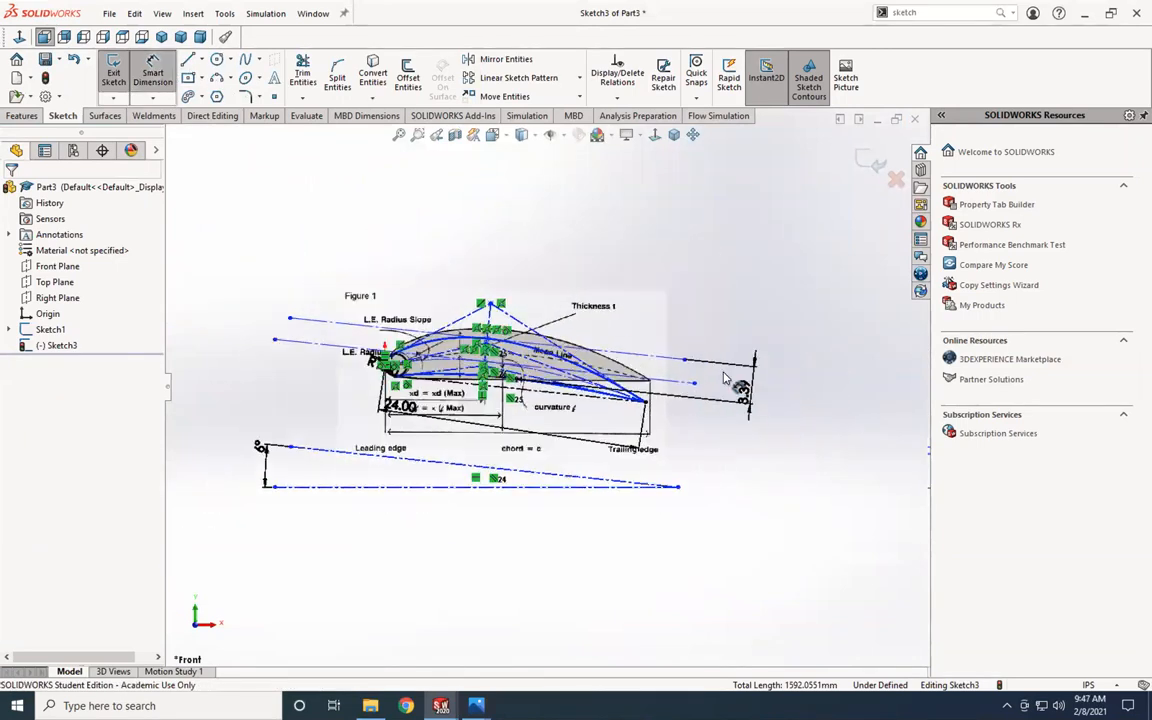
pyautogui.scroll(-2, 650, 412)
pyautogui.click(620, 390)
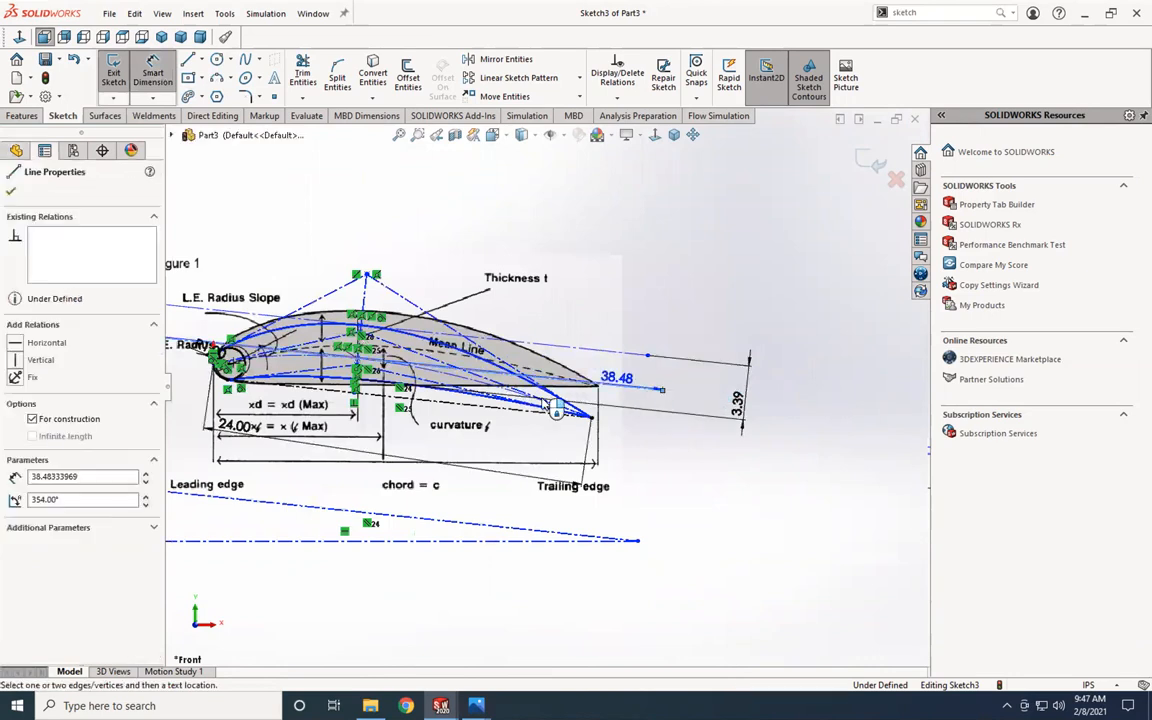
pyautogui.scroll(2, 600, 385)
pyautogui.scroll(-5, 450, 400)
pyautogui.scroll(-1, 450, 395)
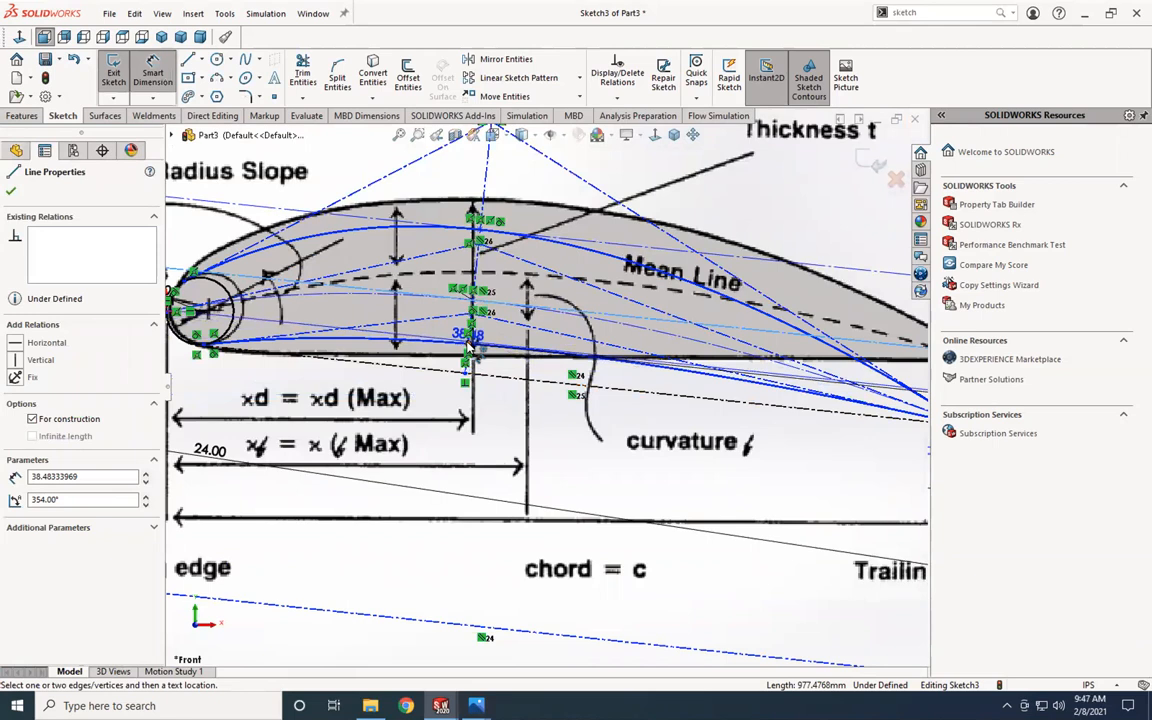
pyautogui.click(468, 345)
pyautogui.scroll(3, 835, 392)
pyautogui.scroll(3, 850, 406)
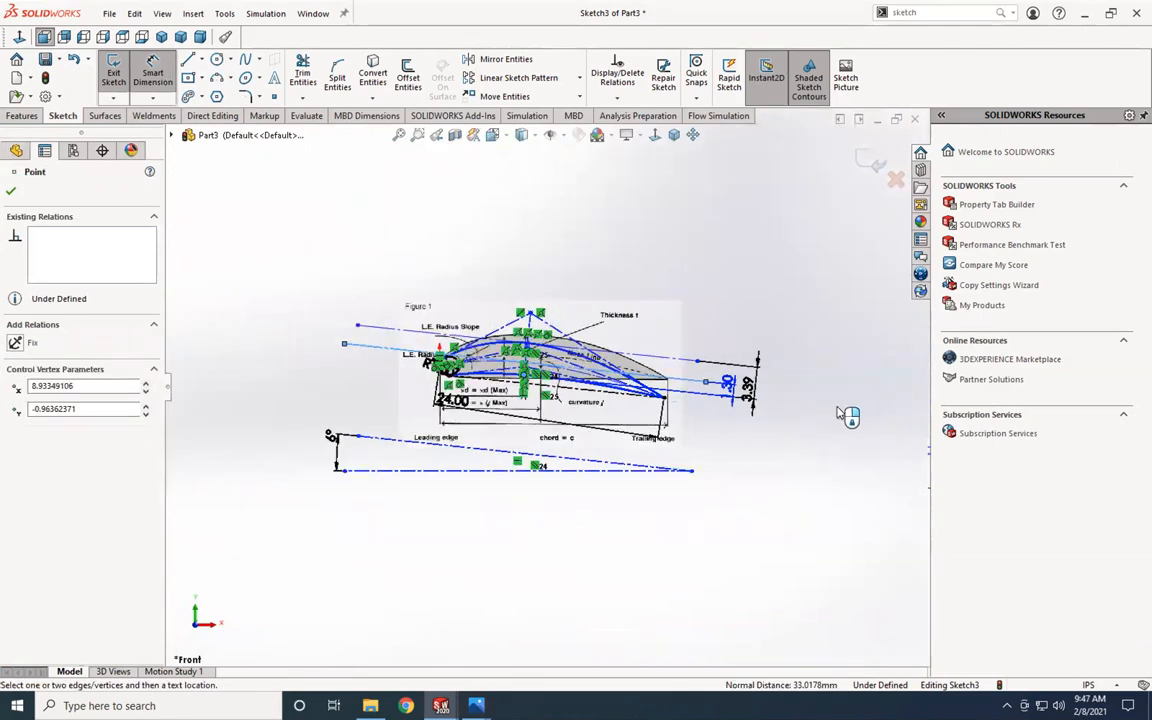
pyautogui.click(808, 404)
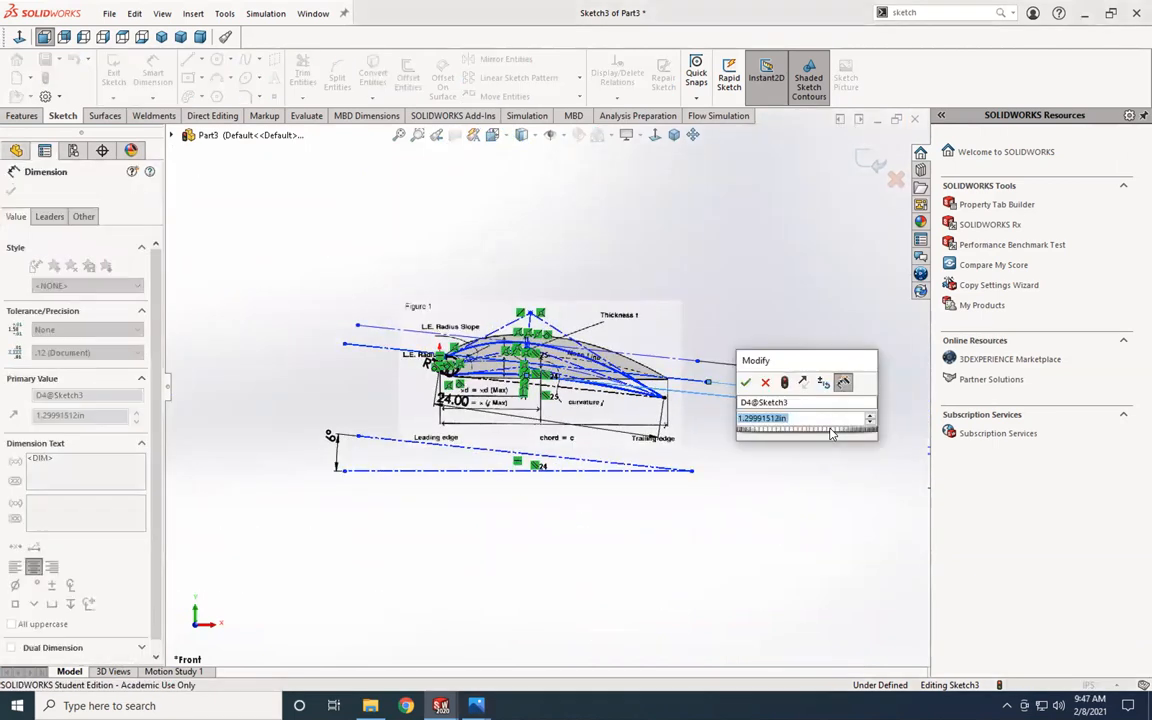
pyautogui.click(800, 402)
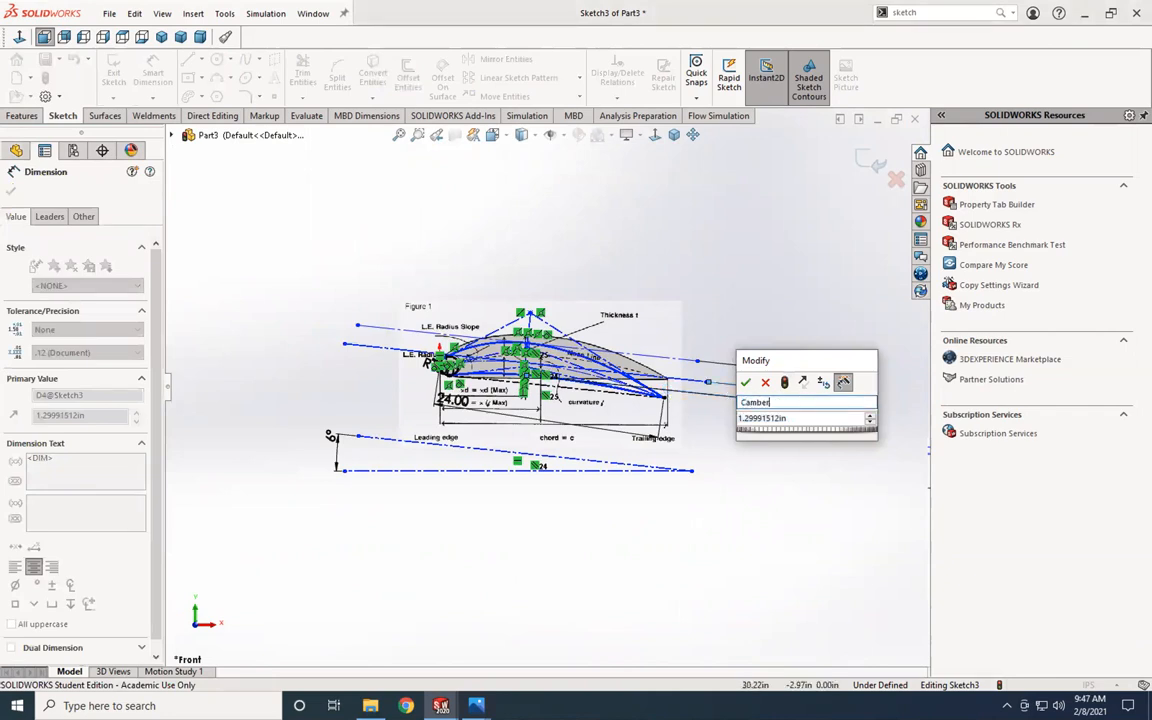
pyautogui.click(745, 385)
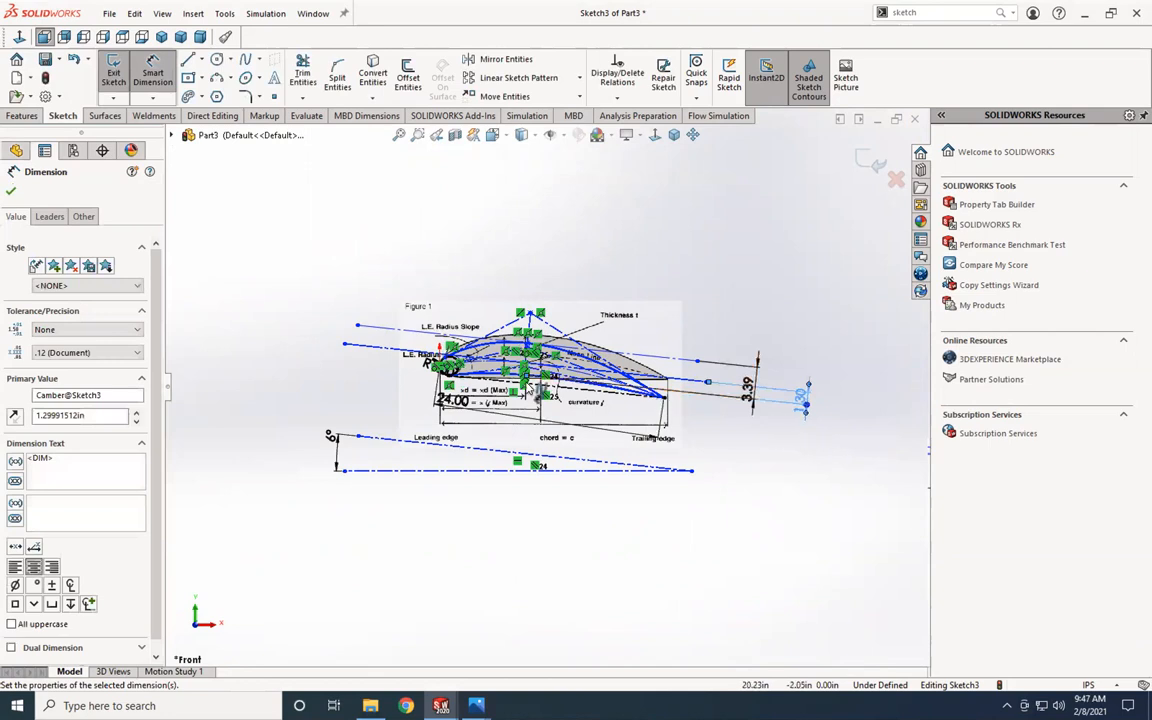
# Step: Dimension the distance from the mean-line spline's control vertex on the near-vertical centerline to the lower sloping centerline, naming the dimension Curvature
pyautogui.scroll(-2, 797, 360)
pyautogui.scroll(-2, 680, 390)
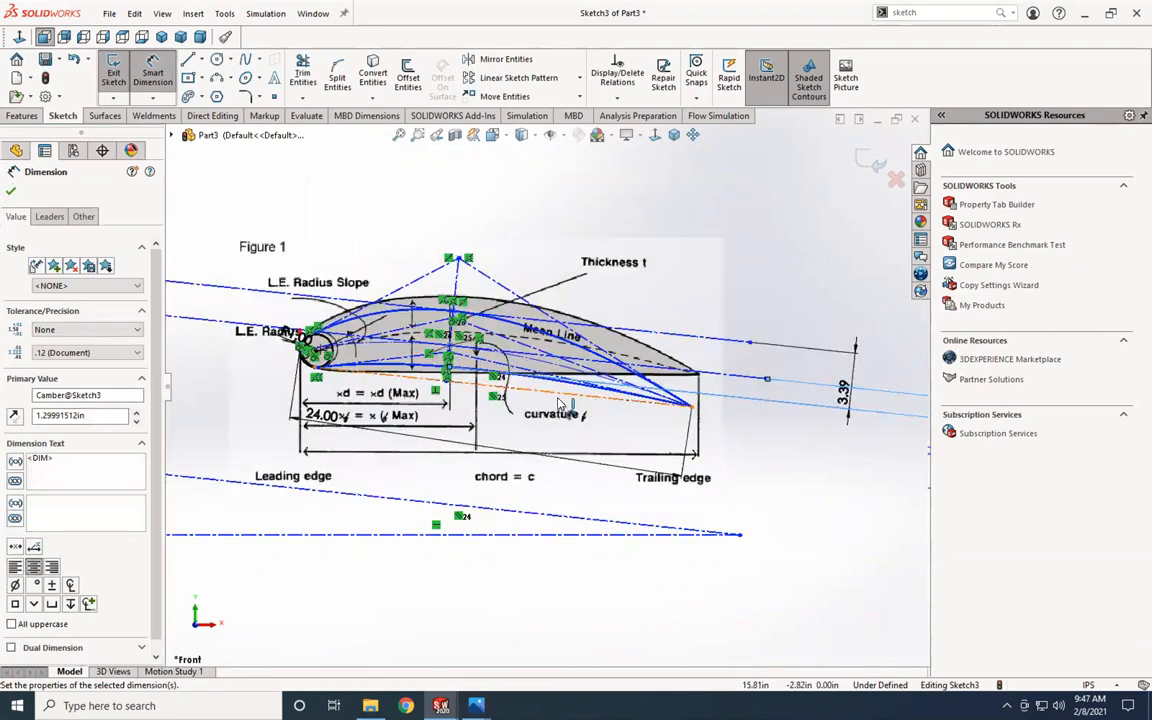
pyautogui.scroll(-2, 490, 380)
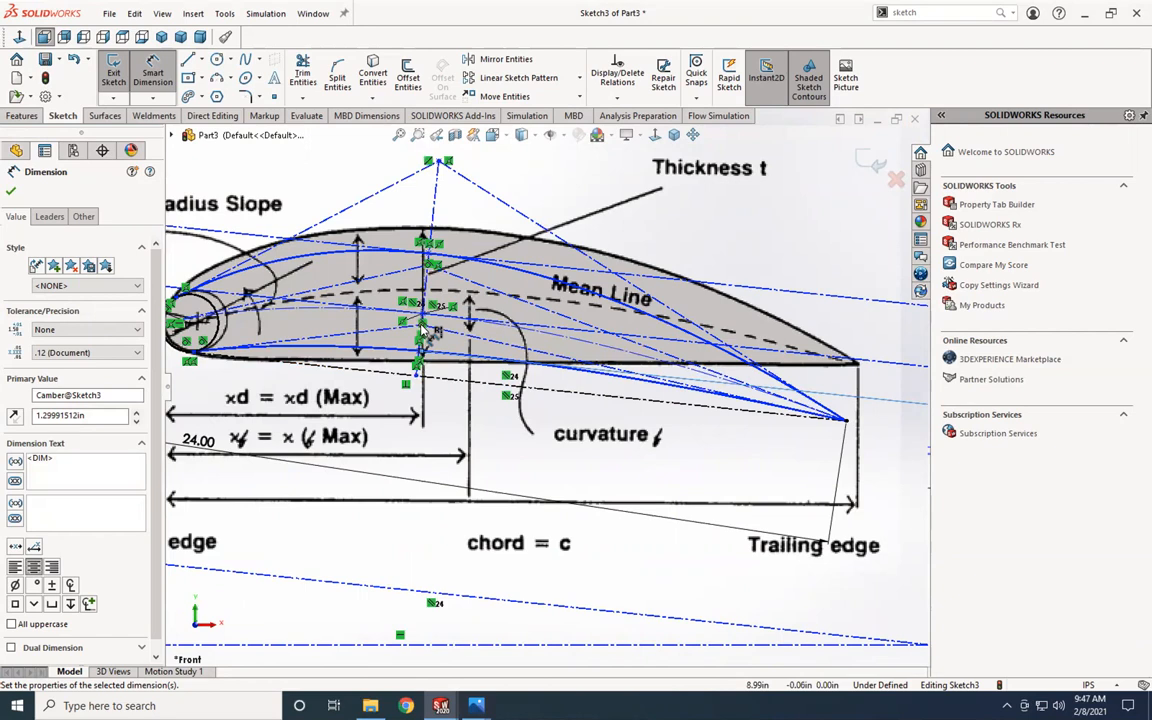
pyautogui.scroll(-3, 425, 330)
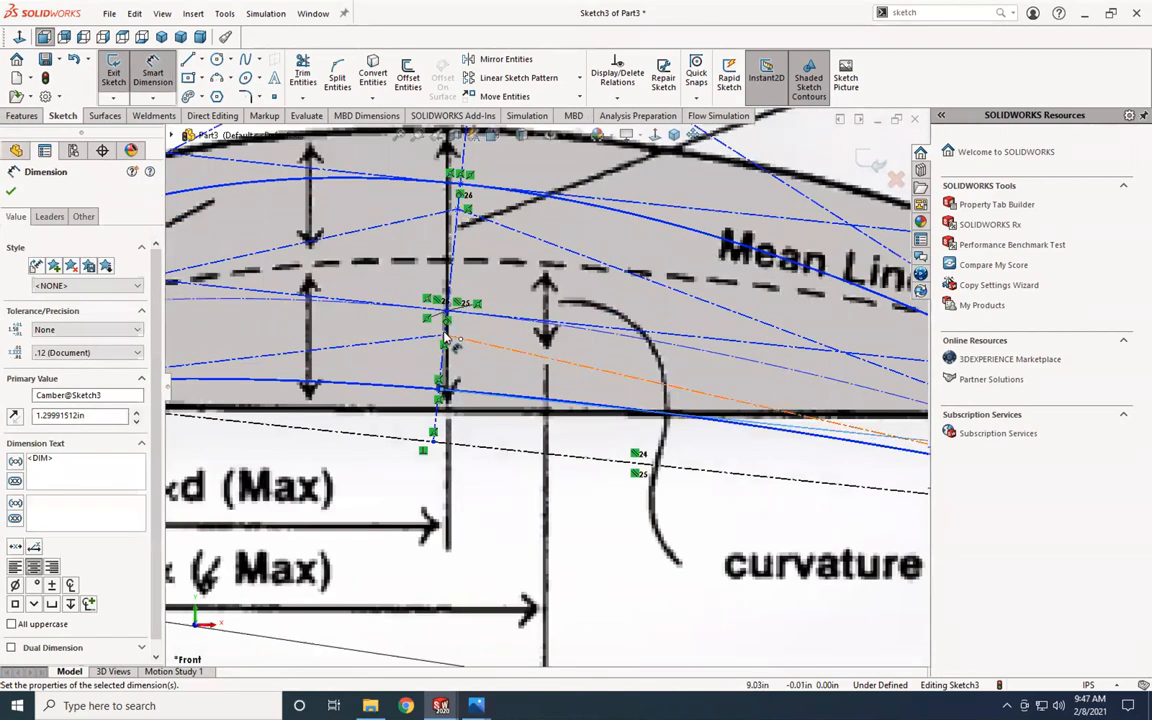
pyautogui.click(445, 336)
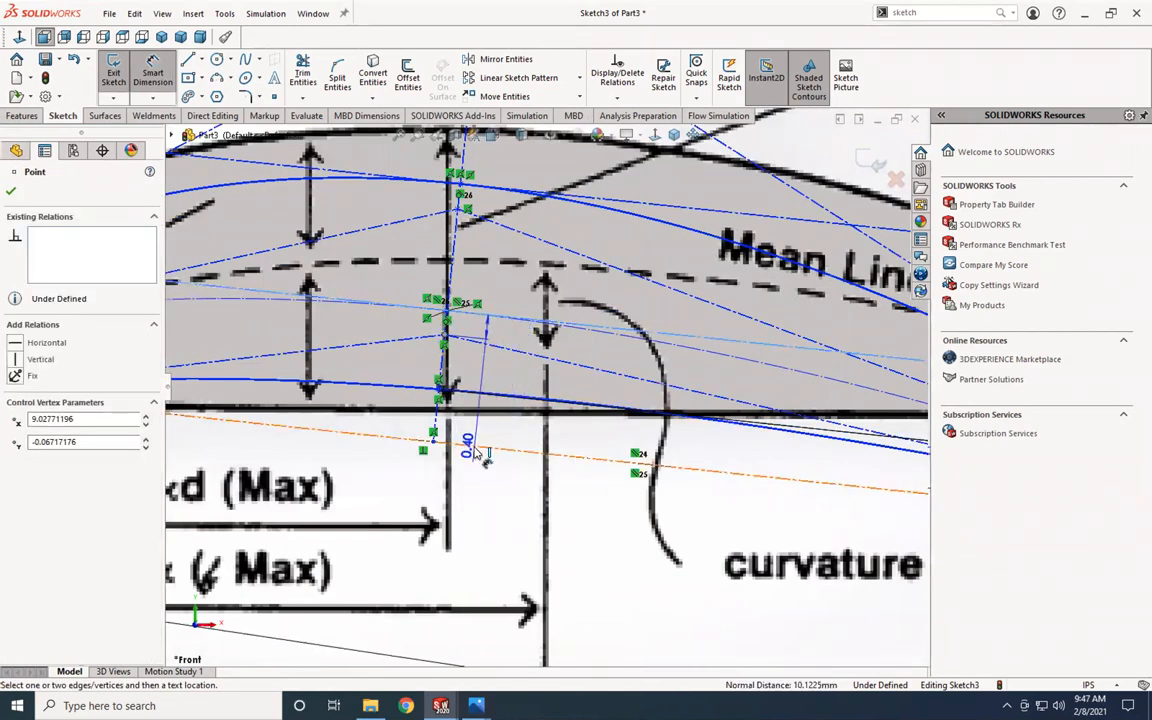
pyautogui.click(484, 448)
pyautogui.scroll(4, 560, 392)
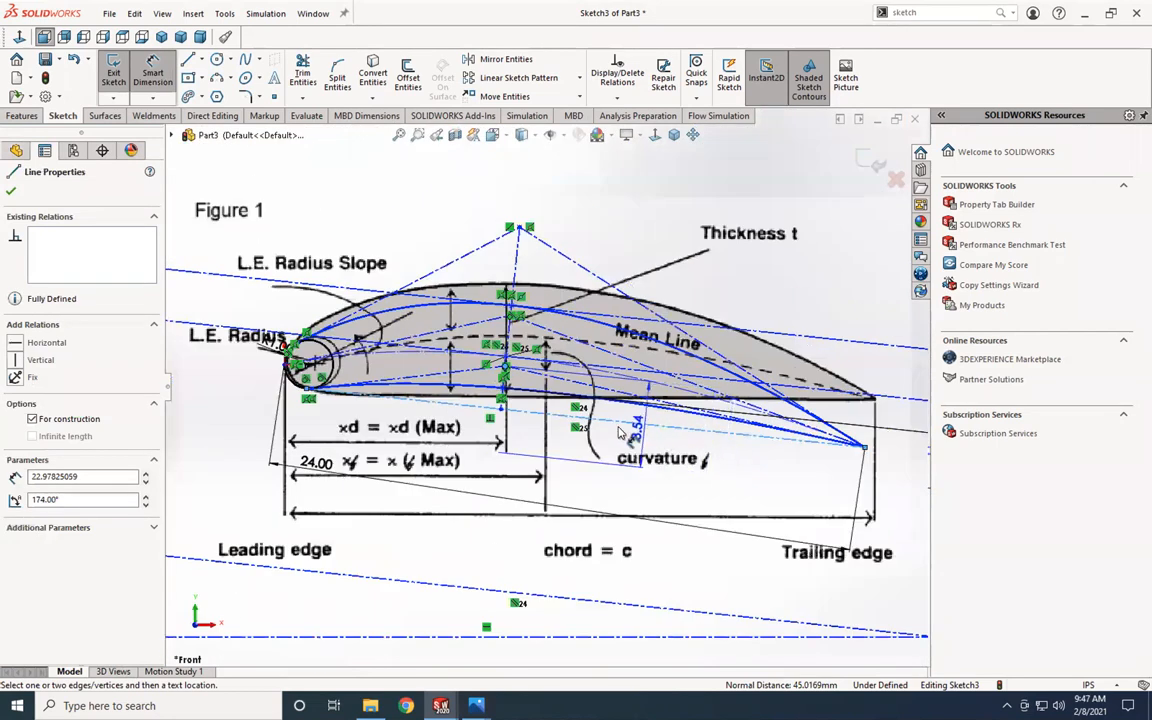
pyautogui.scroll(1, 530, 400)
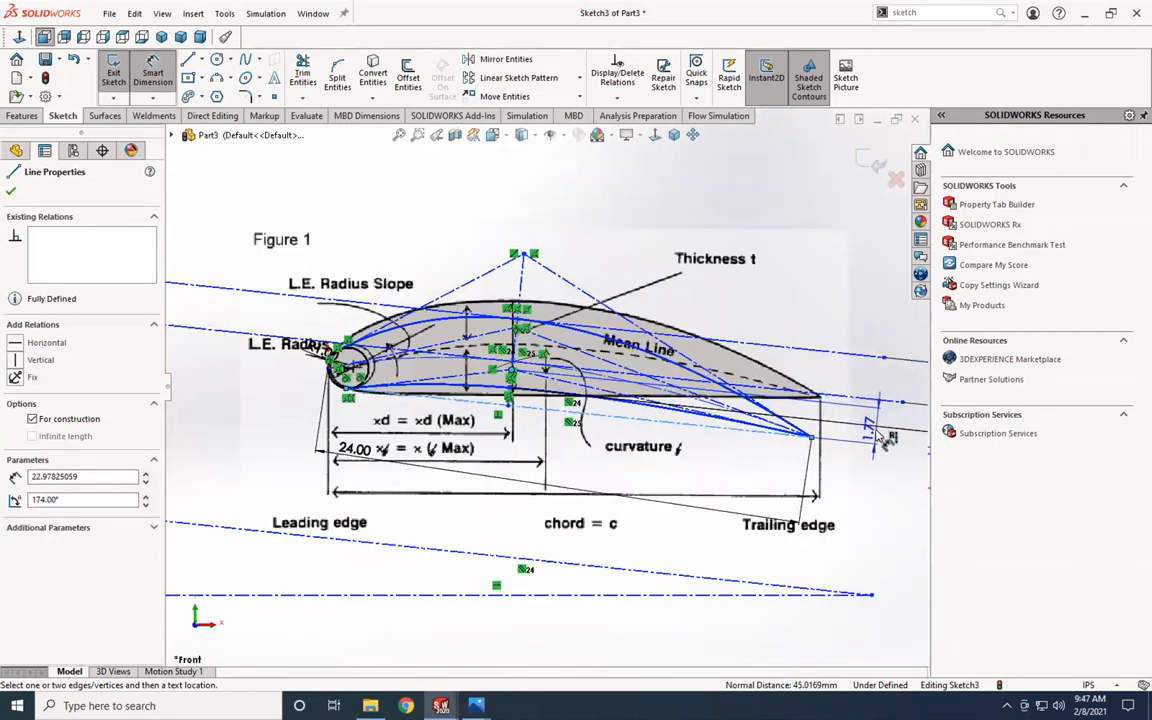
pyautogui.click(882, 443)
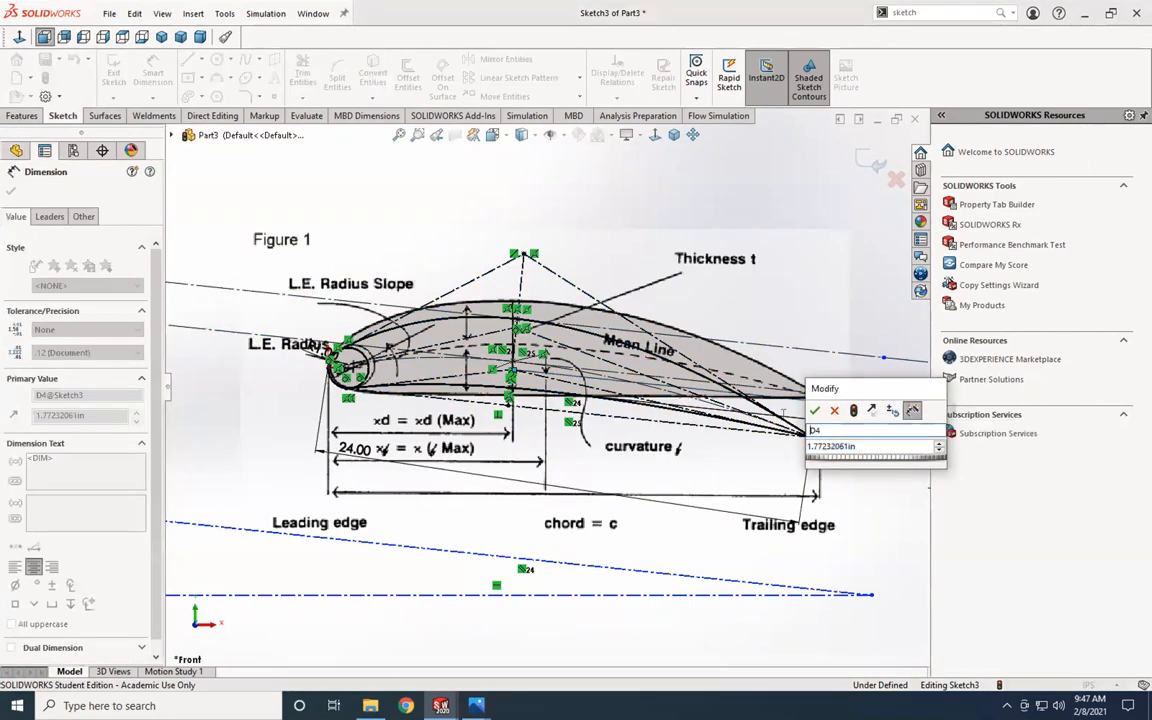
pyautogui.click(829, 430)
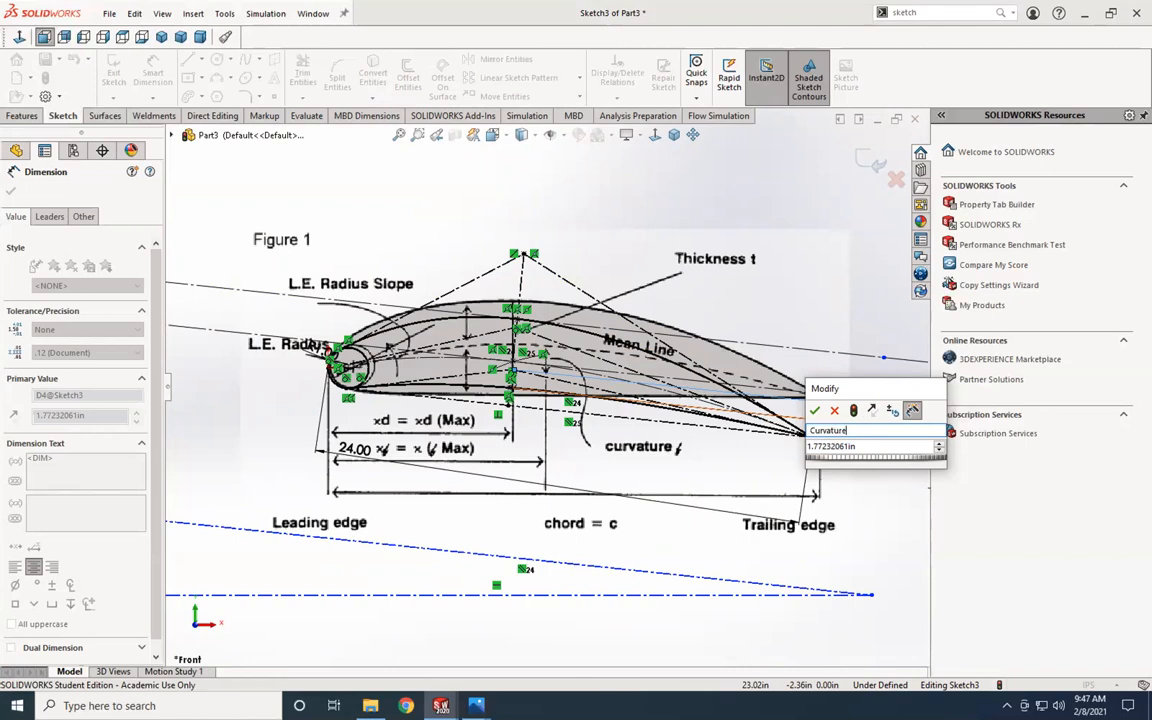
pyautogui.click(815, 410)
# Step: Dimension the distance from the leading-edge circle to the airfoil's near-vertical centerline as a driven dimension
pyautogui.scroll(-4, 805, 470)
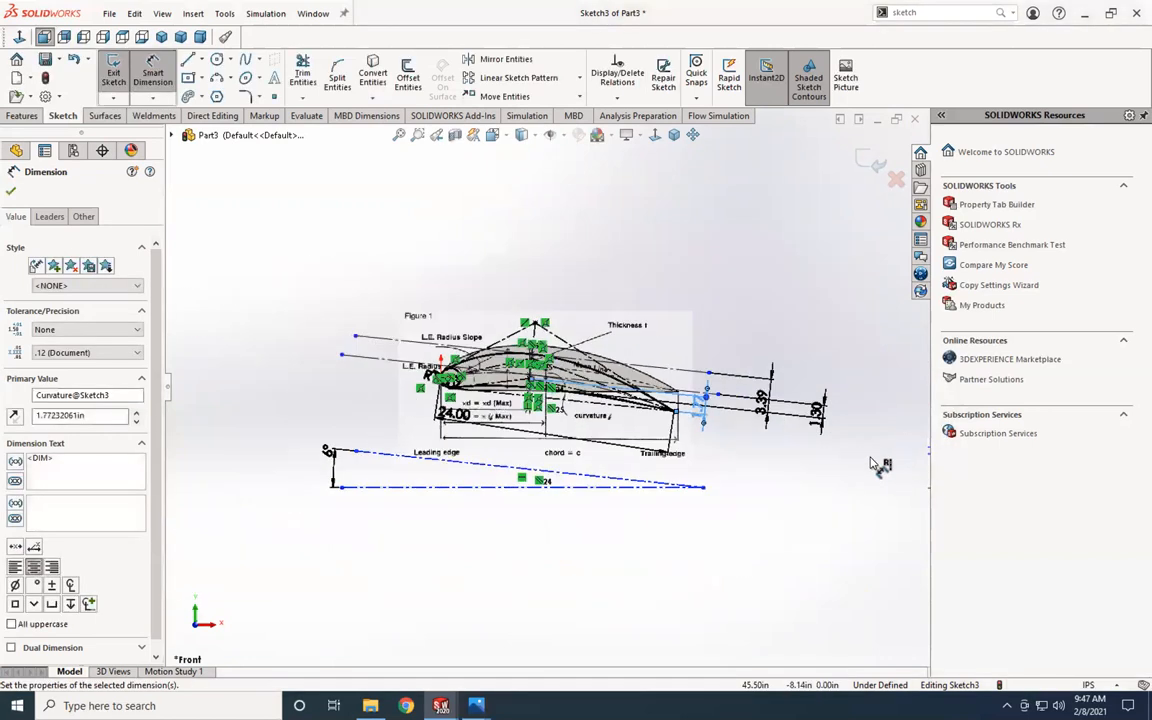
pyautogui.scroll(2, 700, 425)
pyautogui.scroll(2, 388, 415)
pyautogui.scroll(-2, 415, 389)
pyautogui.scroll(-2, 420, 388)
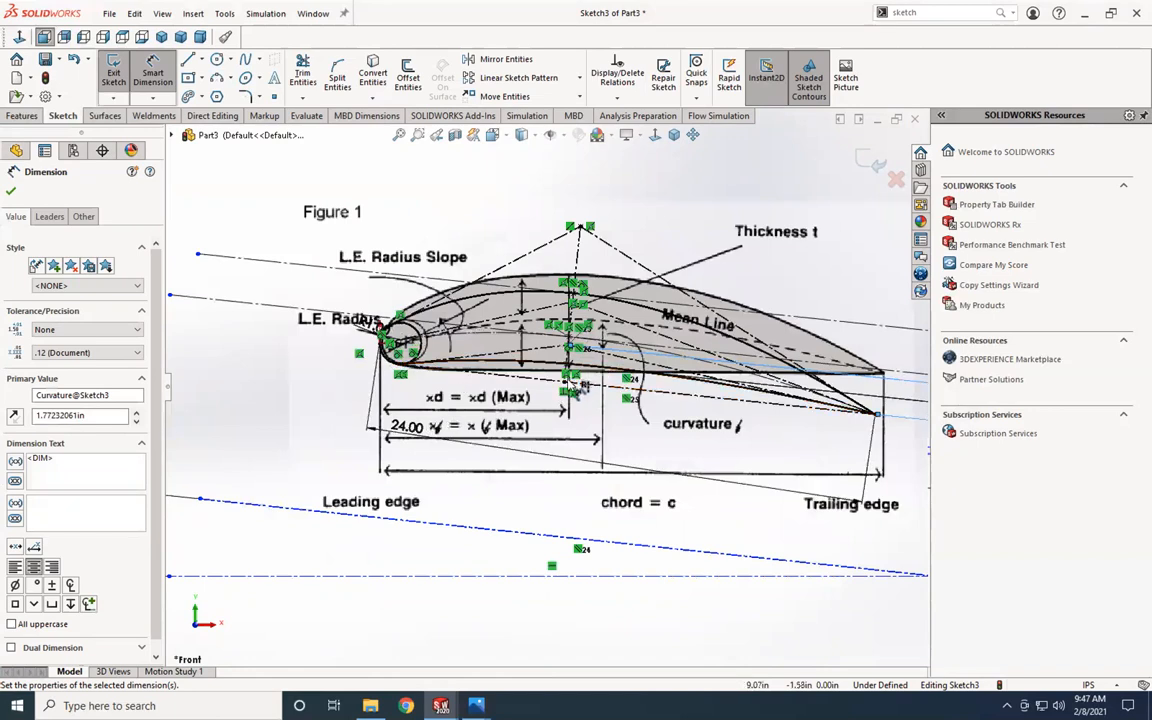
pyautogui.scroll(-1, 529, 370)
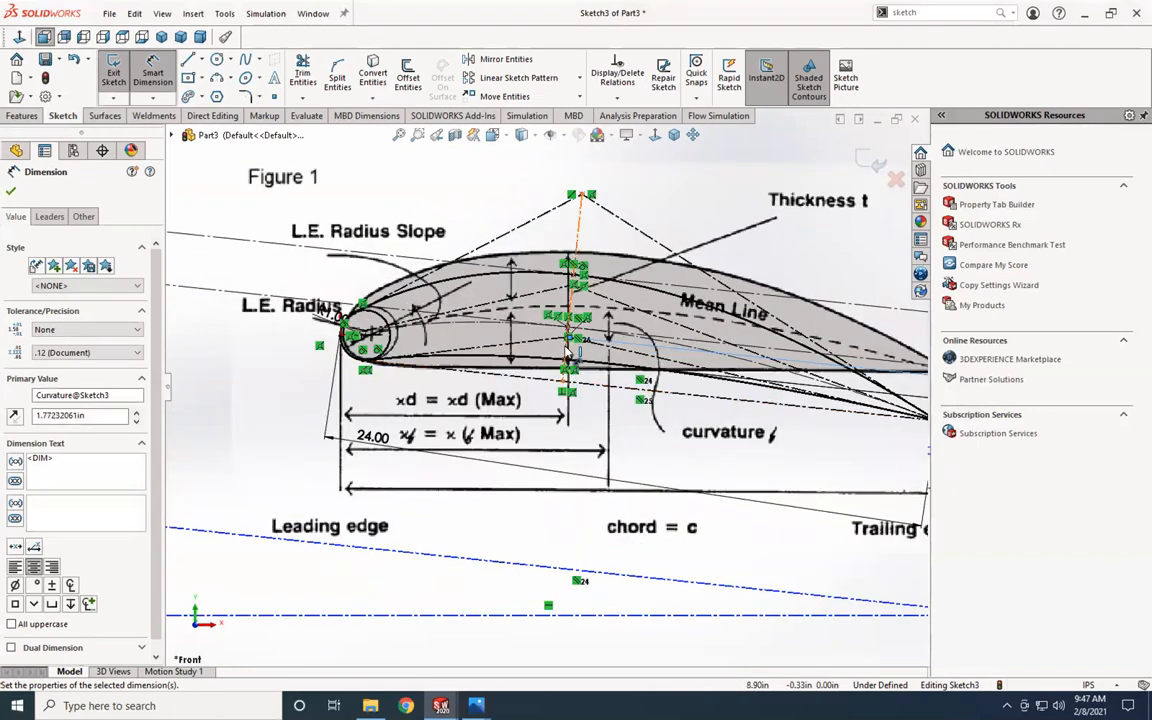
pyautogui.click(569, 348)
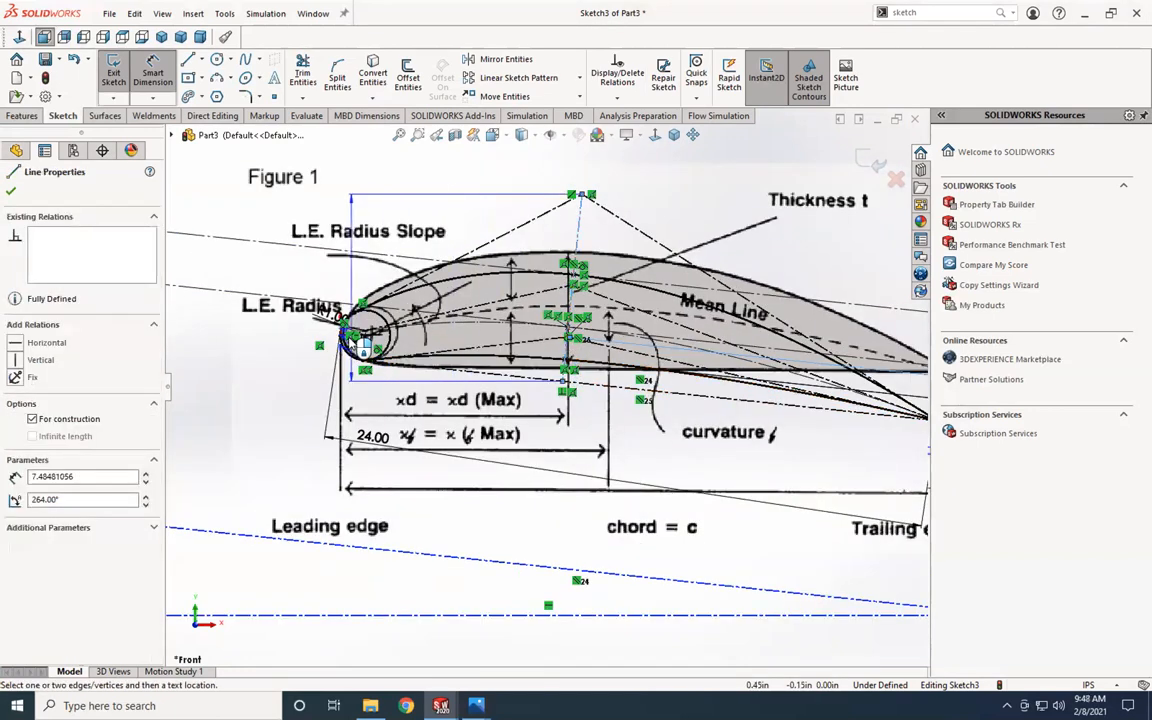
pyautogui.click(352, 335)
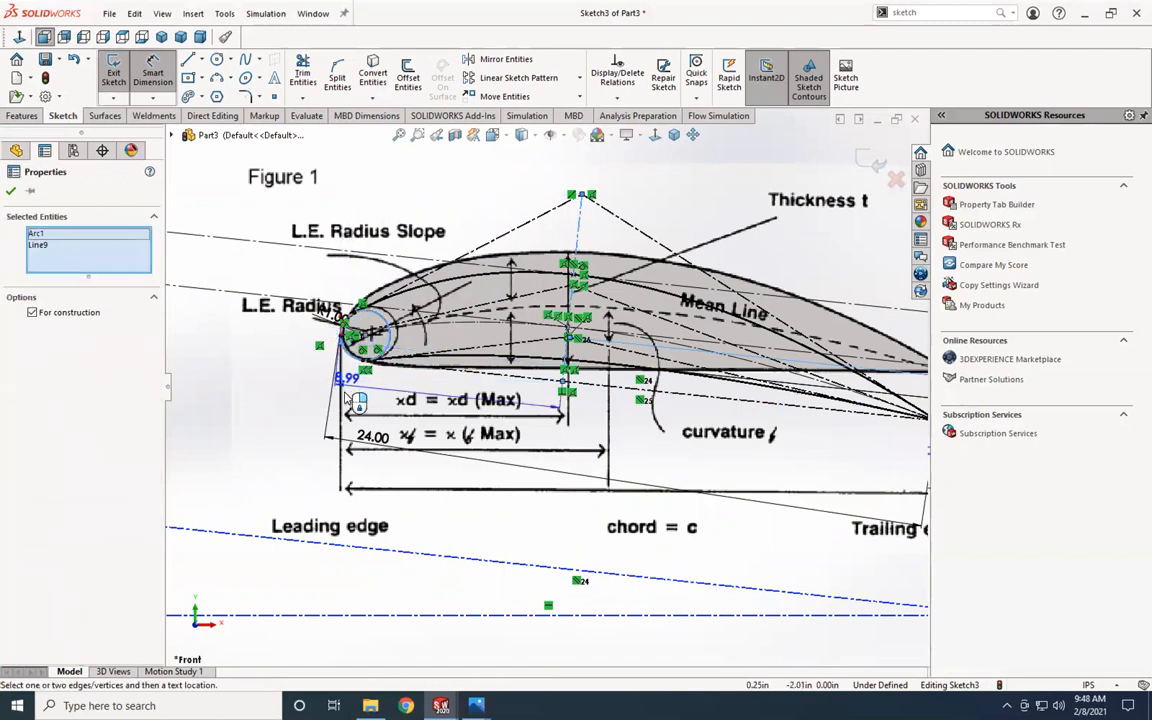
pyautogui.click(356, 402)
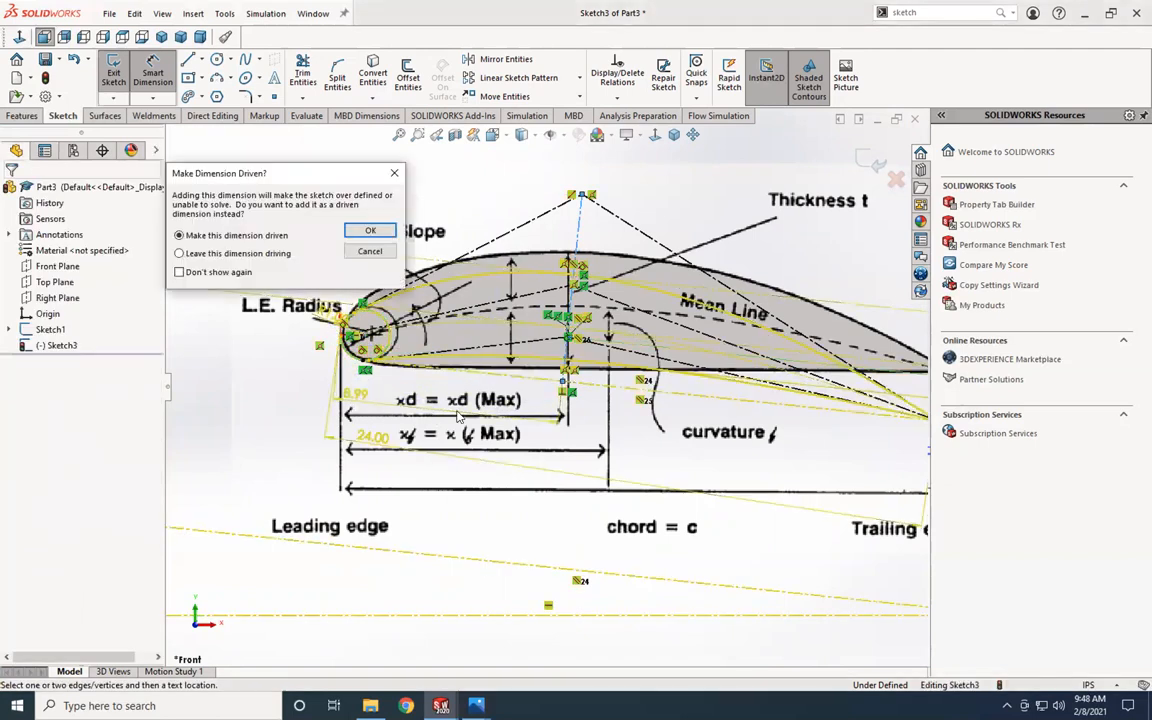
pyautogui.click(368, 231)
# Step: Make the Curvature dimension driven and the distance from the leading-edge circle to the near-vertical centerline driving
pyautogui.scroll(3, 797, 440)
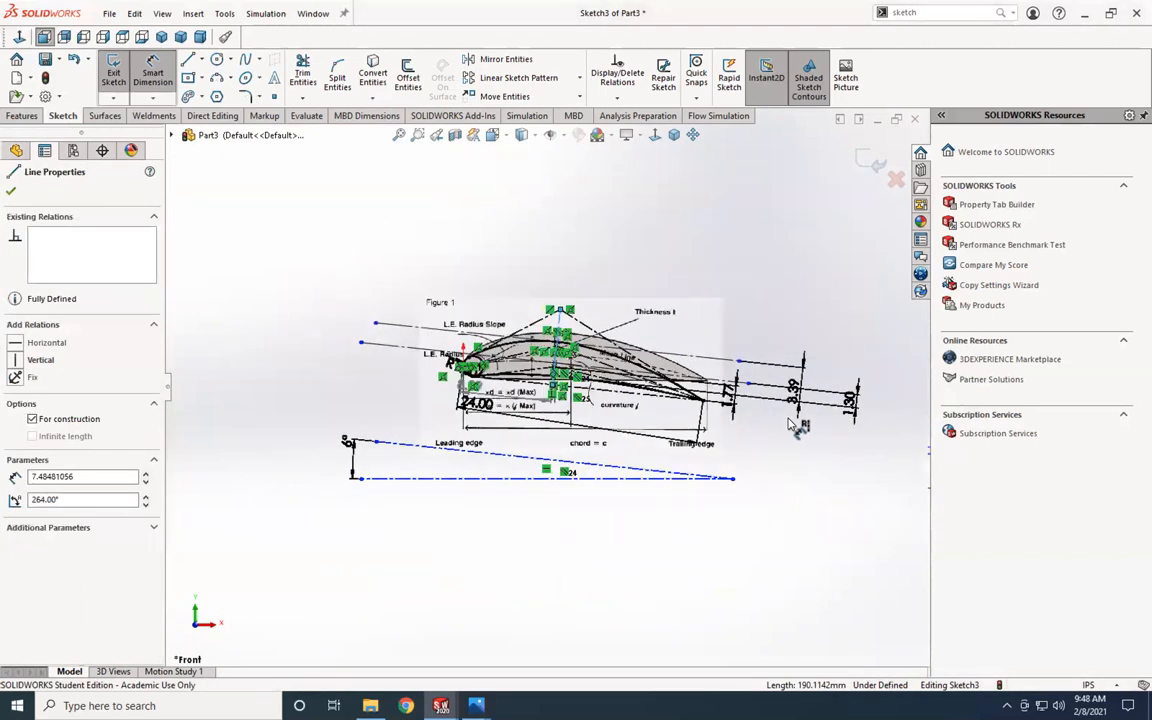
pyautogui.scroll(-2, 797, 425)
pyautogui.rightClick(679, 390)
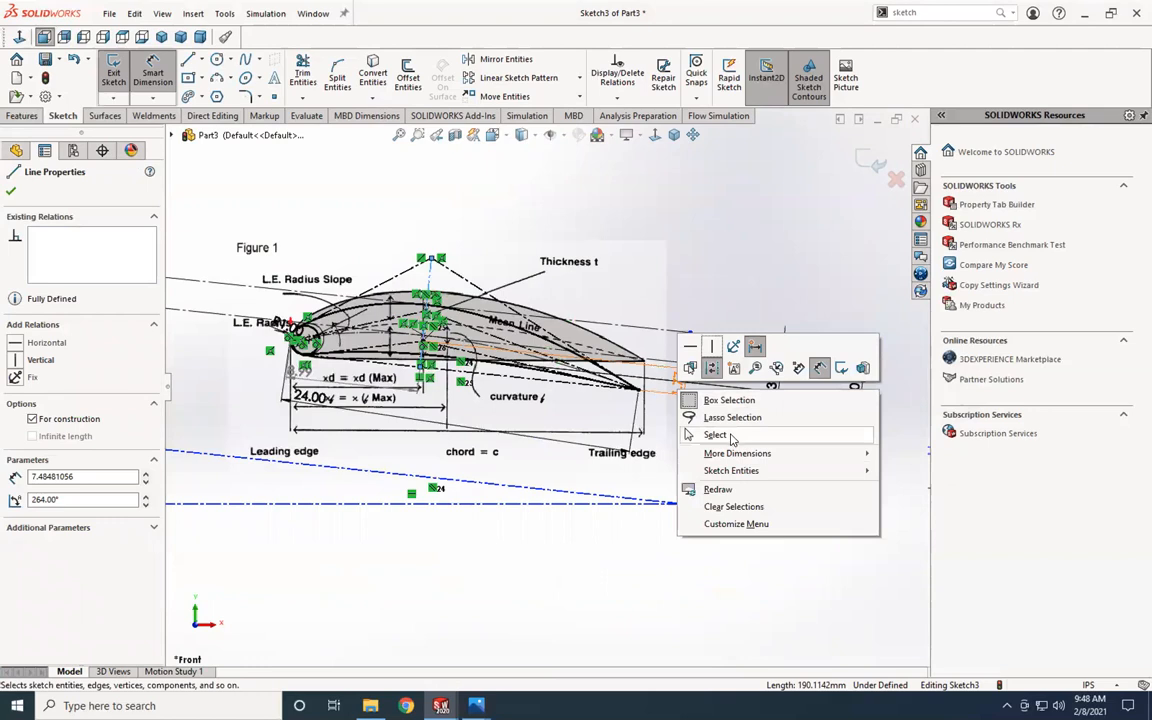
pyautogui.click(731, 437)
pyautogui.rightClick(676, 380)
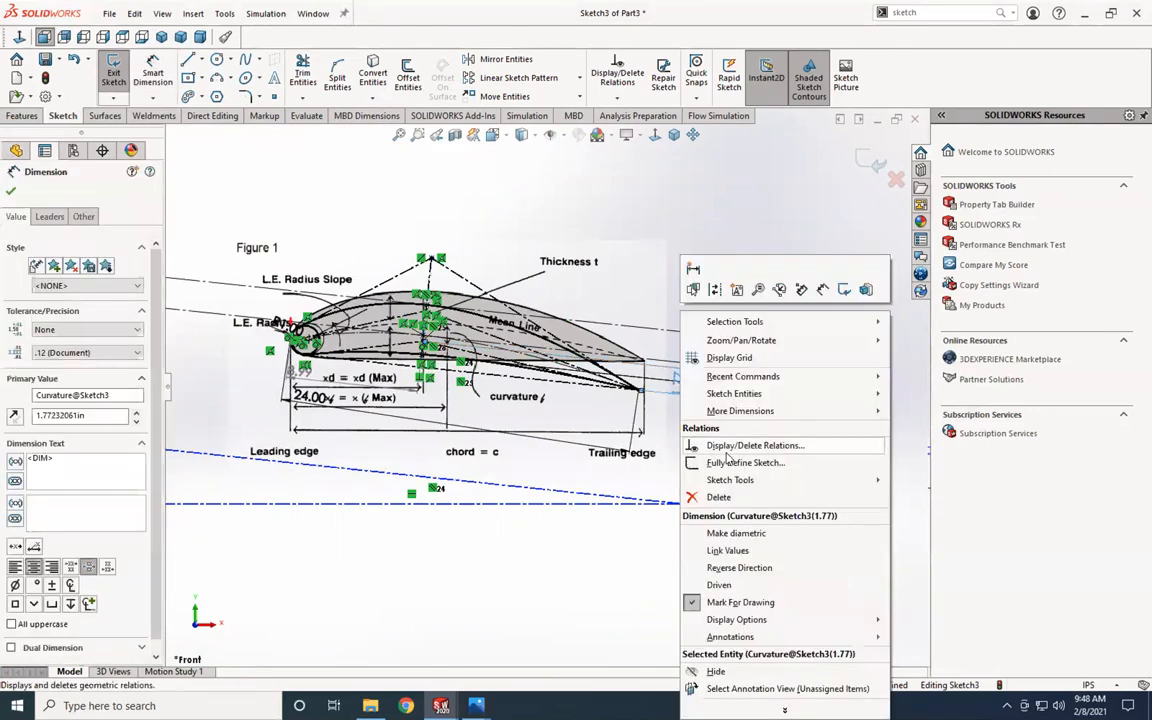
pyautogui.click(736, 585)
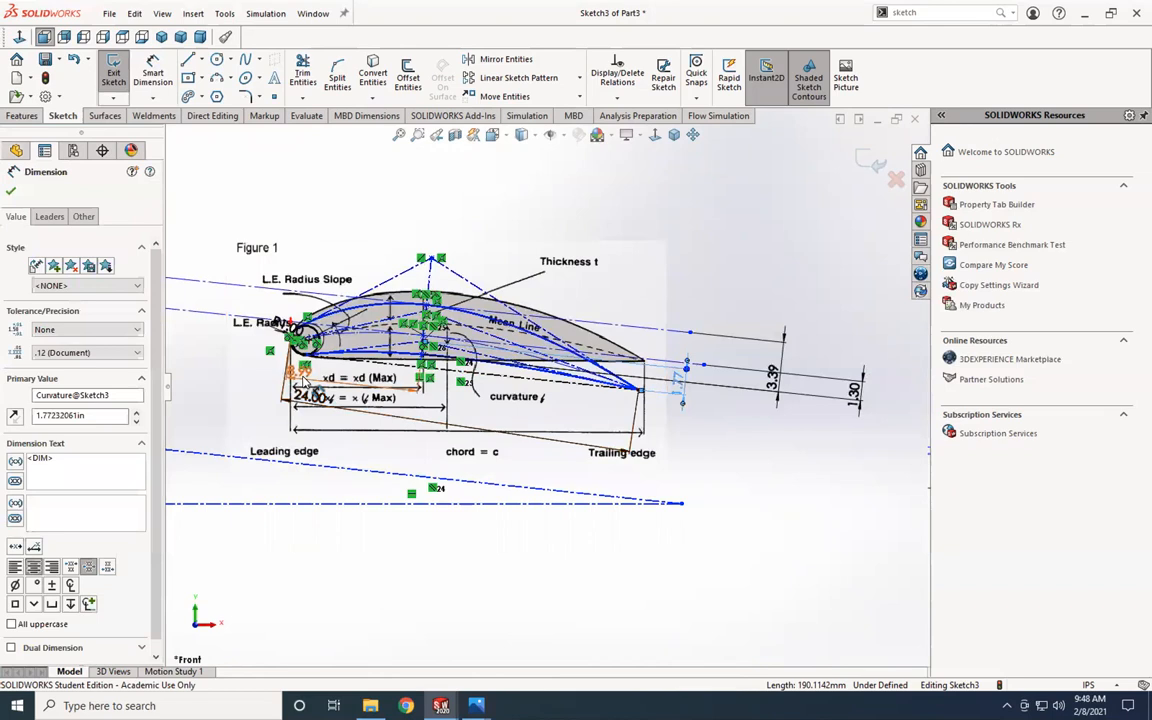
pyautogui.rightClick(303, 379)
pyautogui.click(333, 588)
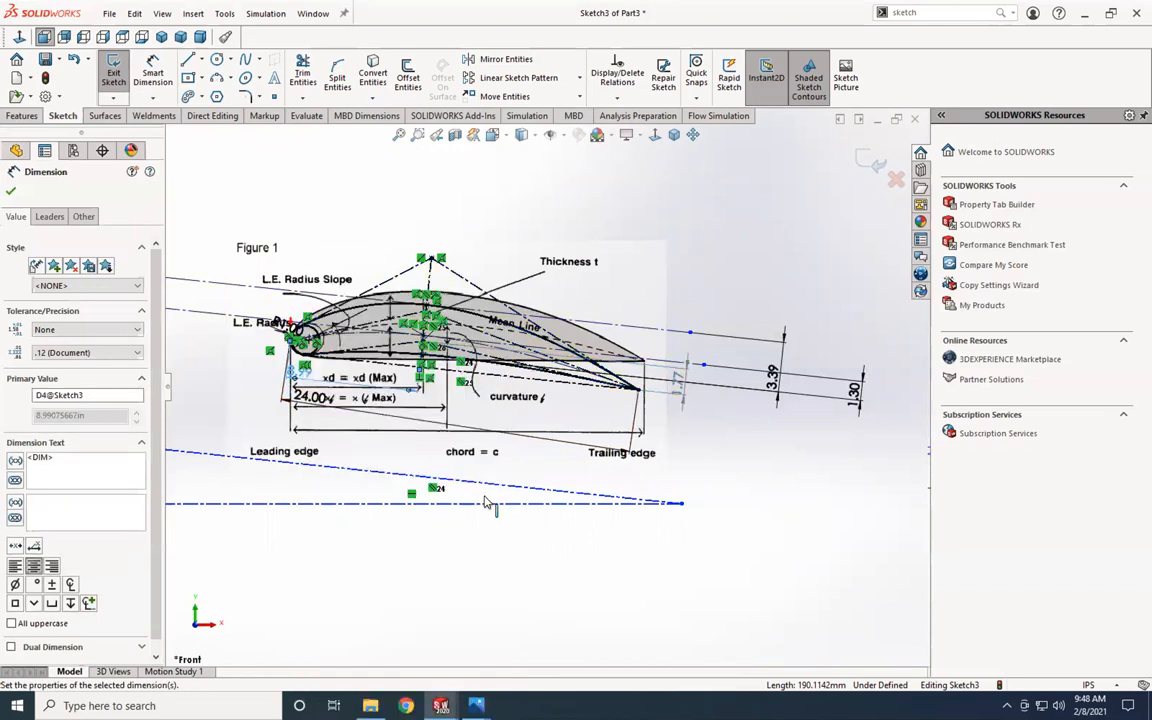
# Step: Examine the driving and driven dimensions around the airfoil and their fit to the reference picture
pyautogui.scroll(-3, 279, 381)
pyautogui.click(289, 392)
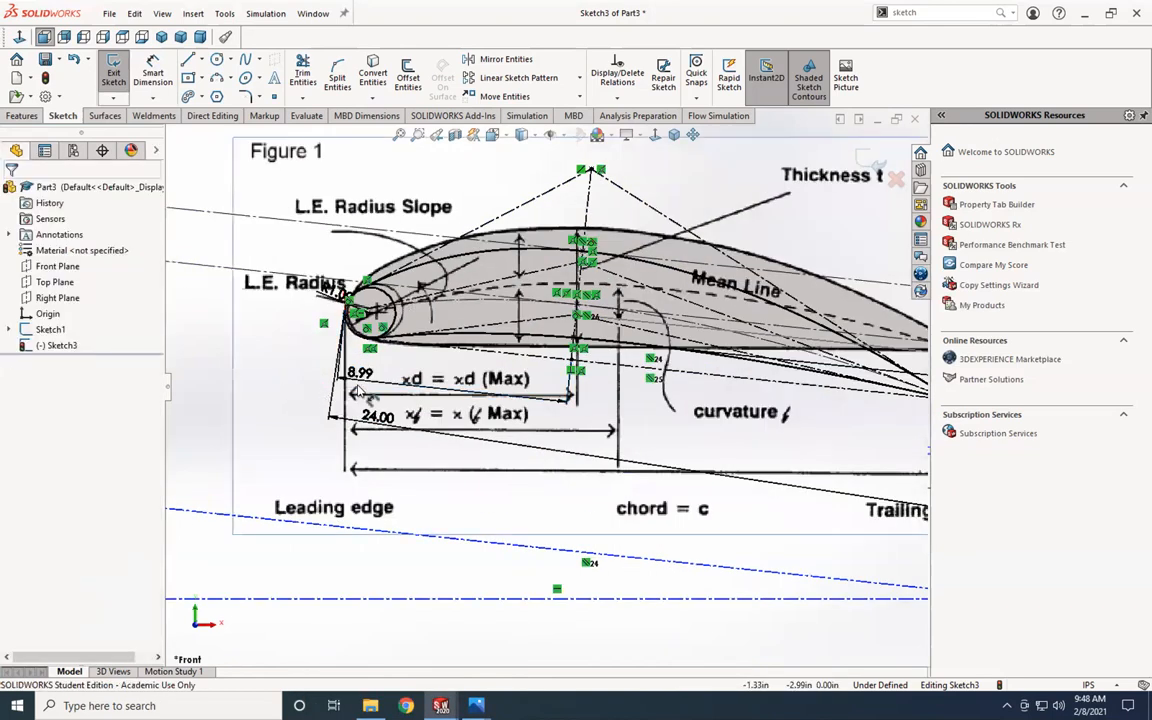
pyautogui.scroll(3, 700, 430)
pyautogui.scroll(-3, 790, 395)
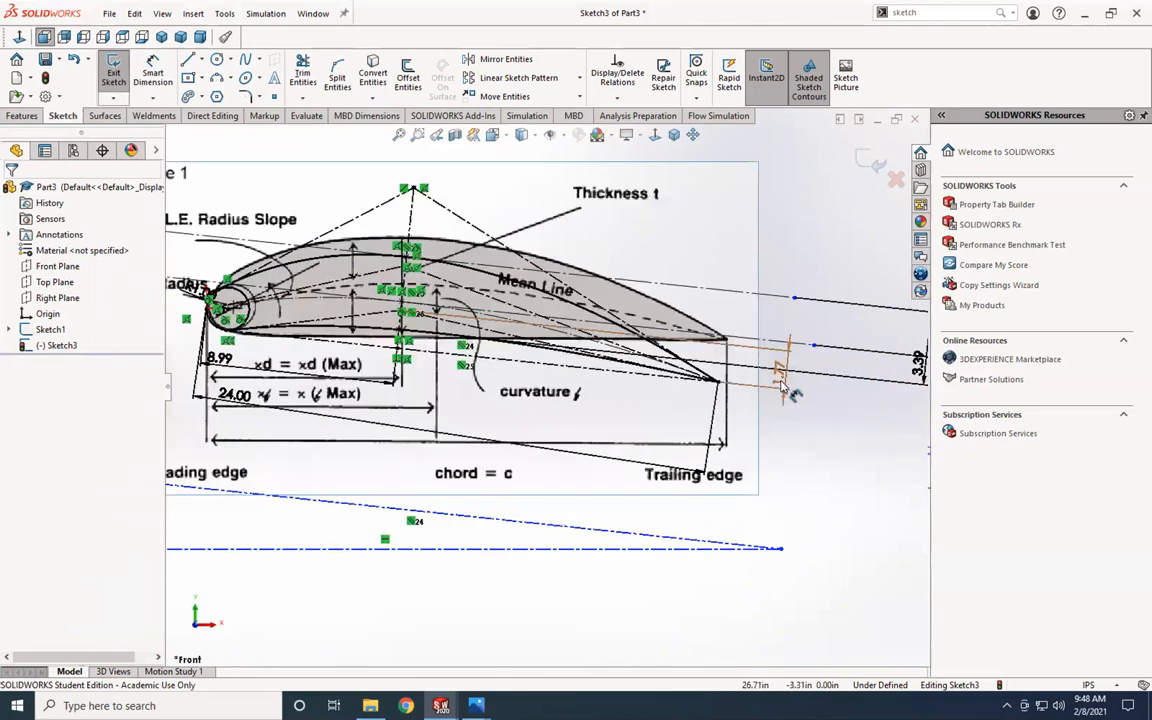
pyautogui.scroll(2, 224, 367)
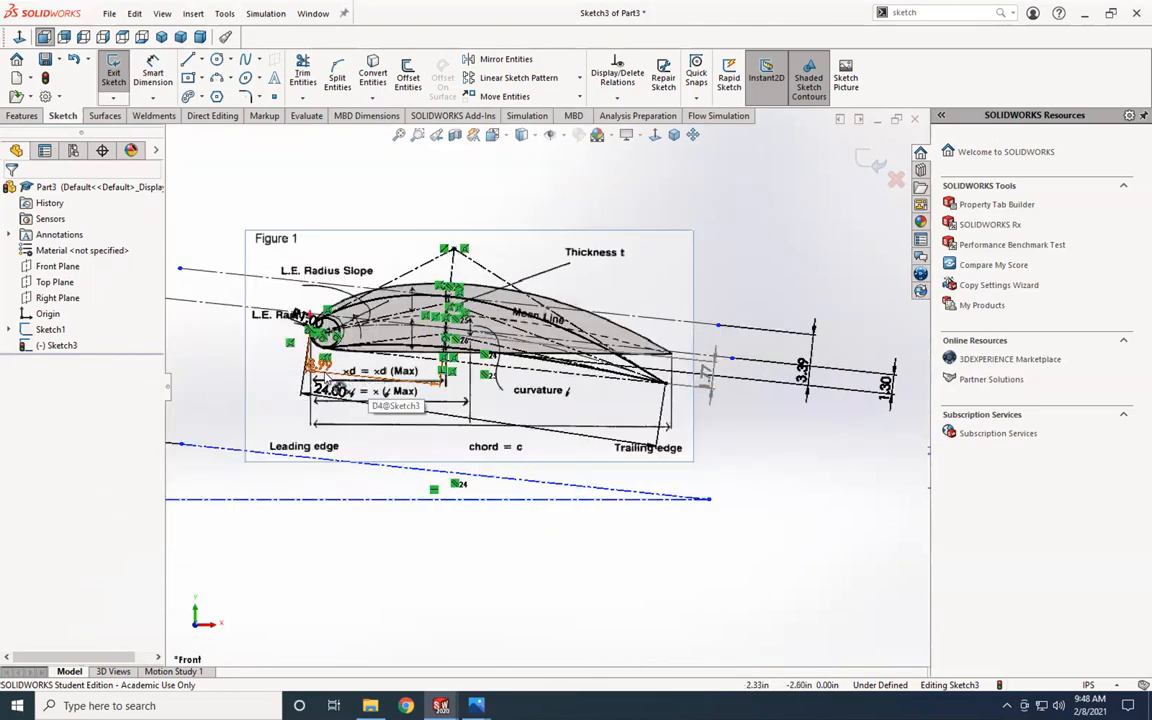
pyautogui.scroll(2, 771, 375)
pyautogui.scroll(-1, 748, 369)
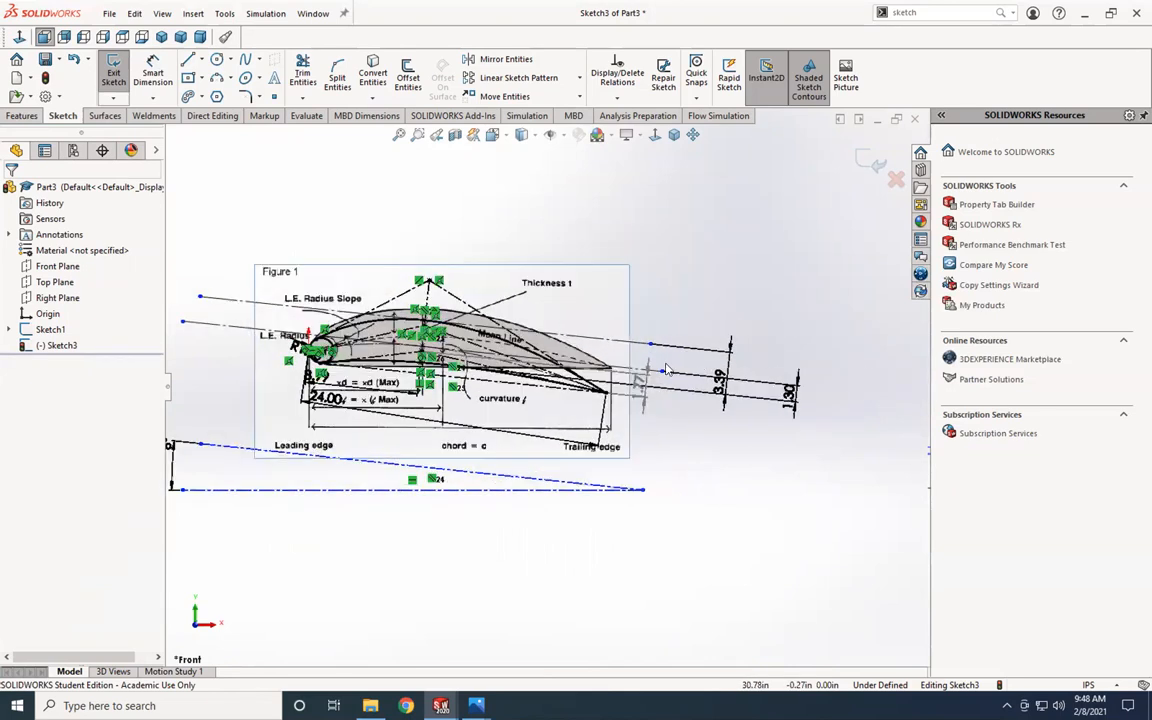
pyautogui.scroll(-1, 645, 365)
pyautogui.scroll(1, 671, 348)
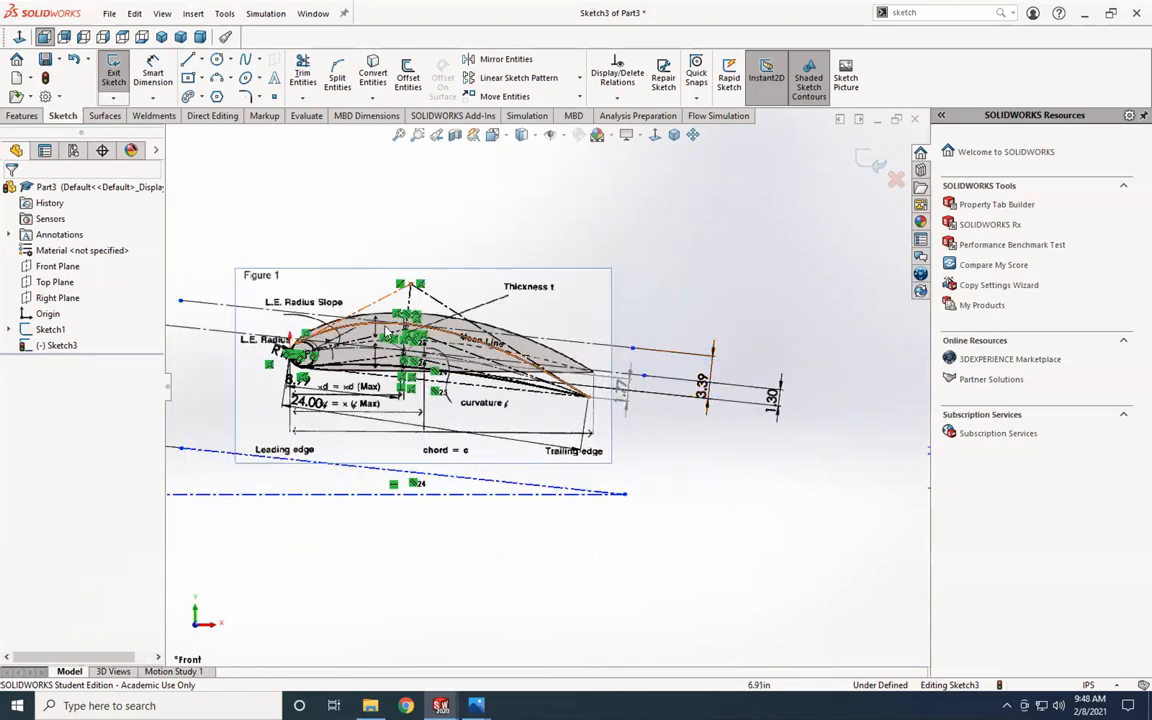
pyautogui.scroll(-1, 358, 303)
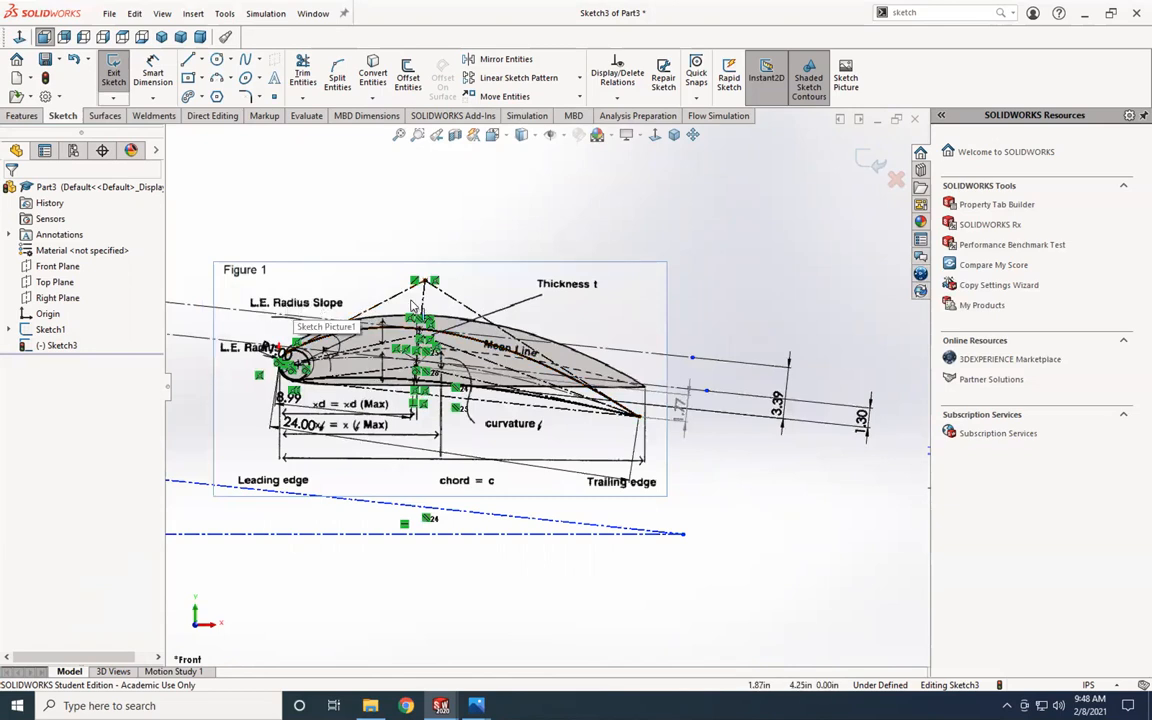
# Step: Add a driven angle dimension between the line rising from the leading edge to the near-vertical centerline and the middle sloping centerline
pyautogui.click(152, 75)
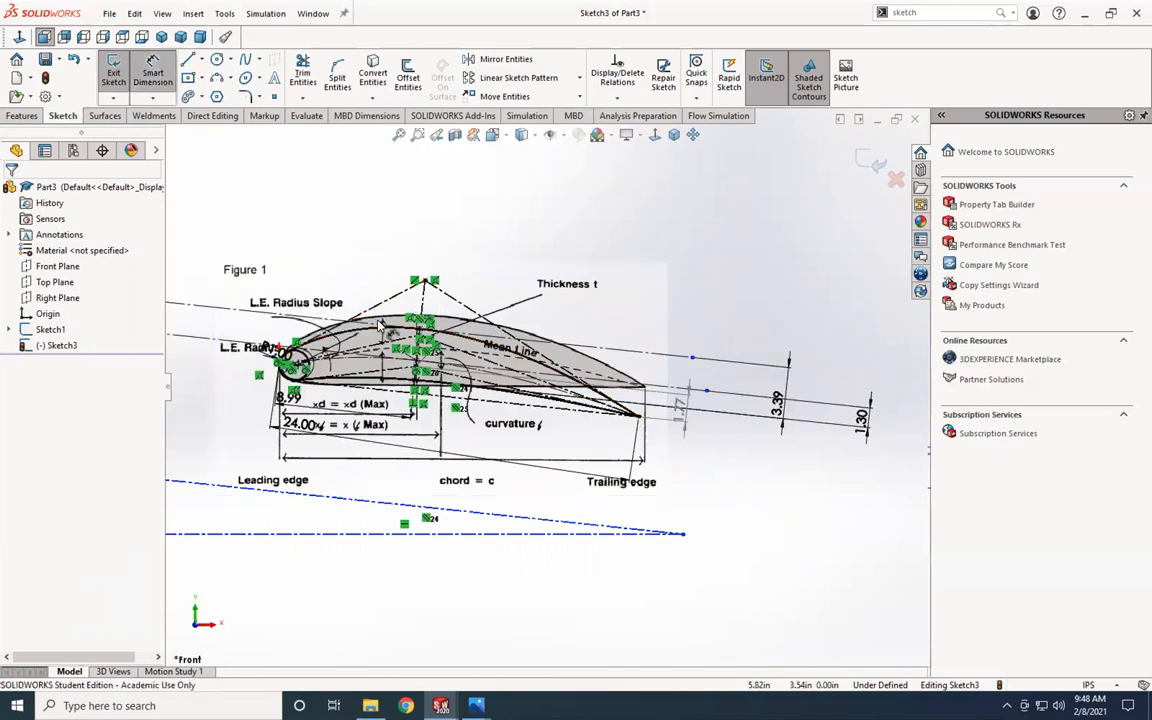
pyautogui.scroll(-1, 348, 326)
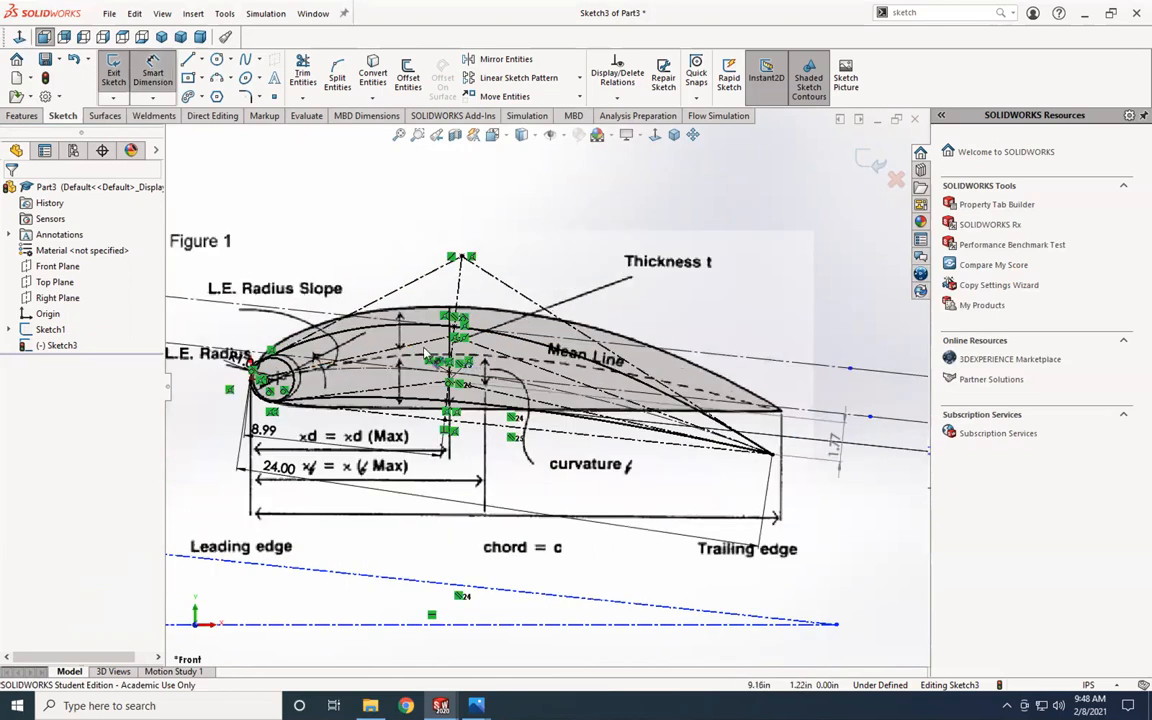
pyautogui.click(800, 409)
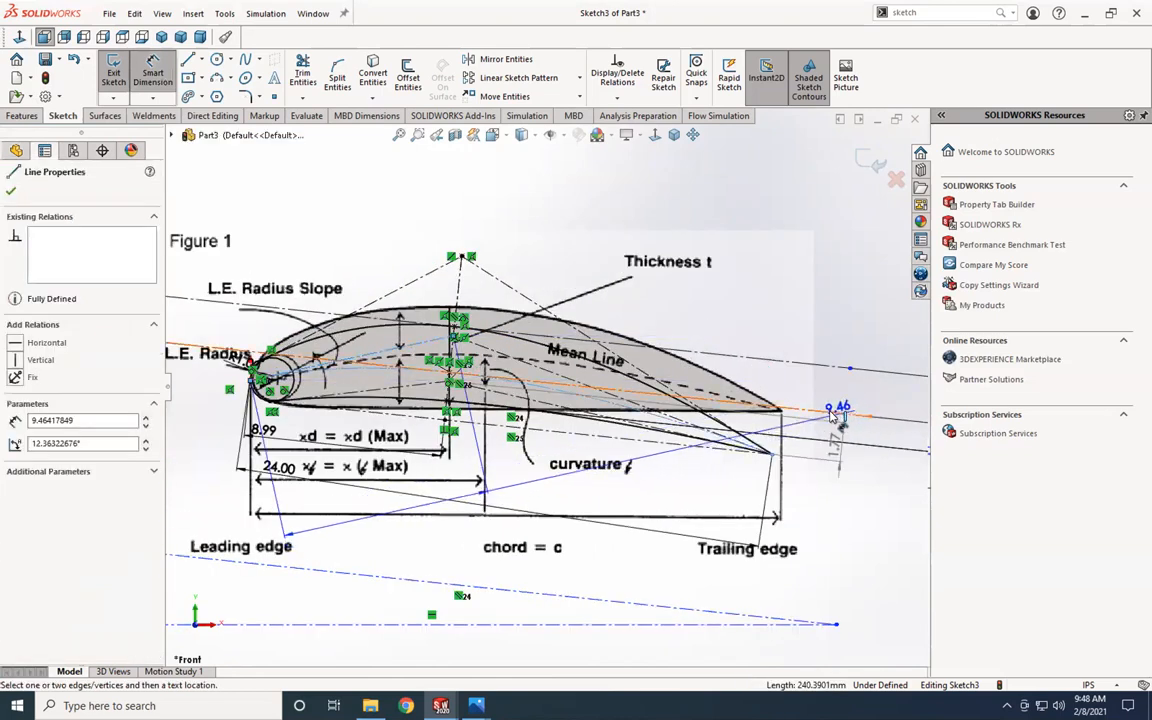
pyautogui.click(836, 418)
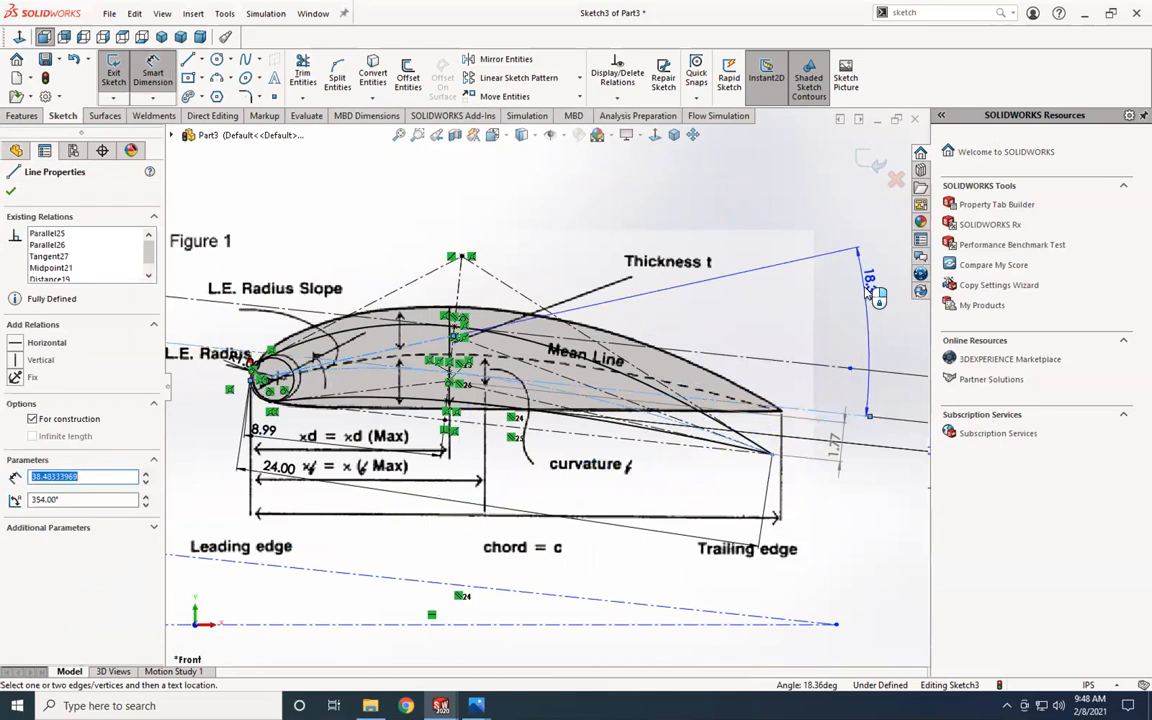
pyautogui.click(871, 295)
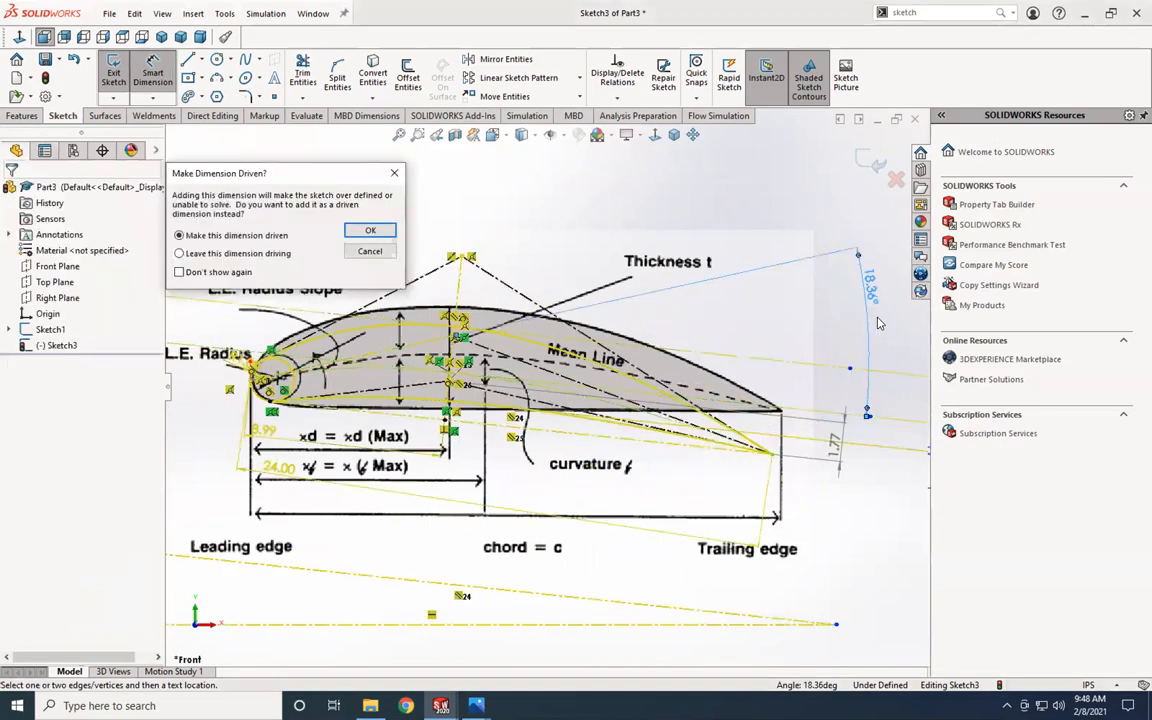
pyautogui.click(369, 231)
pyautogui.scroll(3, 545, 386)
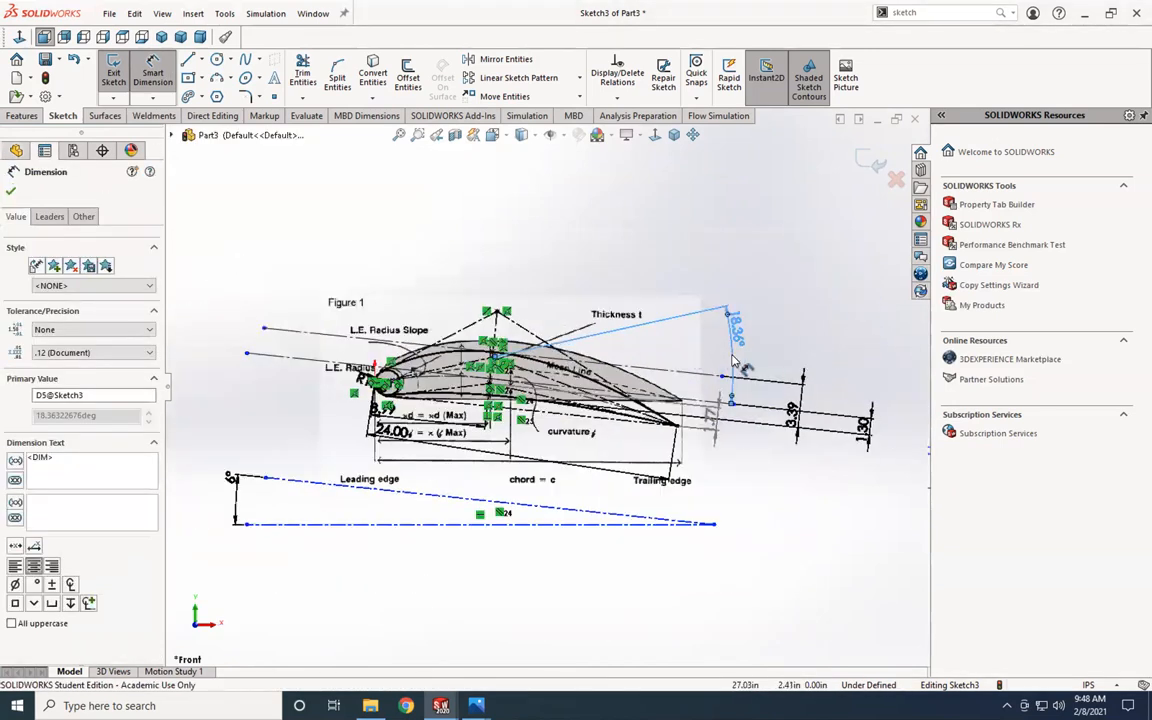
pyautogui.press('Escape')
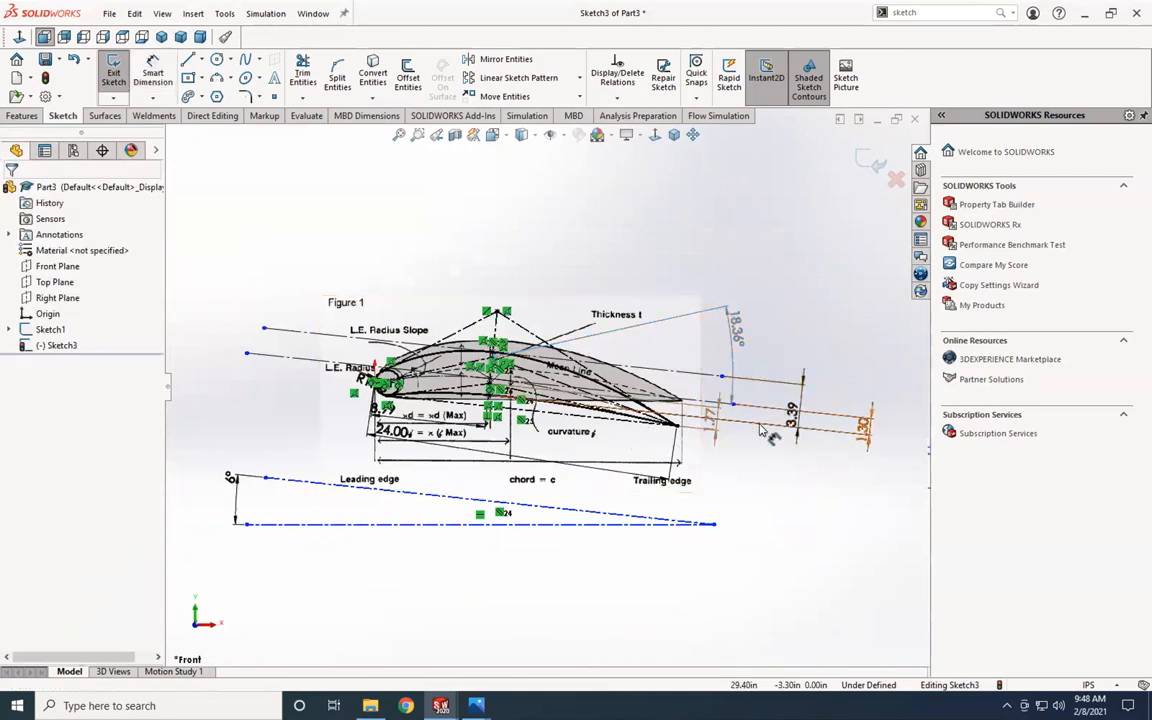
# Step: Exit the airfoil sketch and hide Sketch1, which holds the reference picture
pyautogui.scroll(2, 841, 448)
pyautogui.scroll(-1, 755, 408)
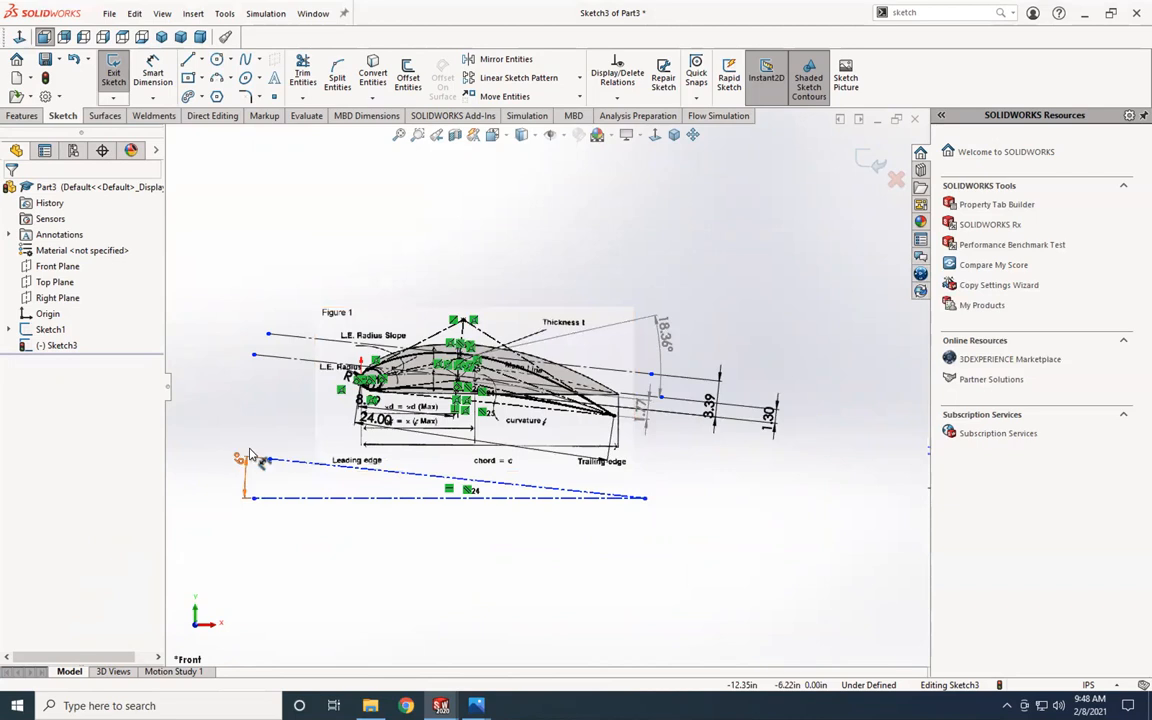
pyautogui.click(113, 72)
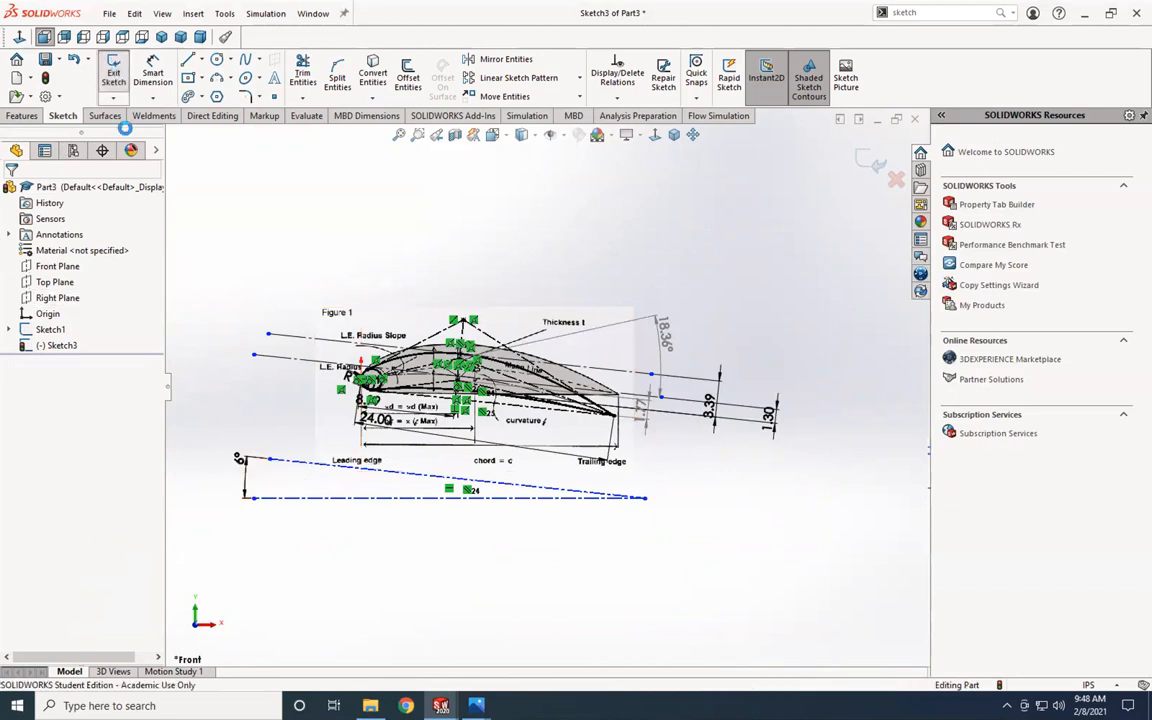
pyautogui.click(49, 331)
pyautogui.click(60, 289)
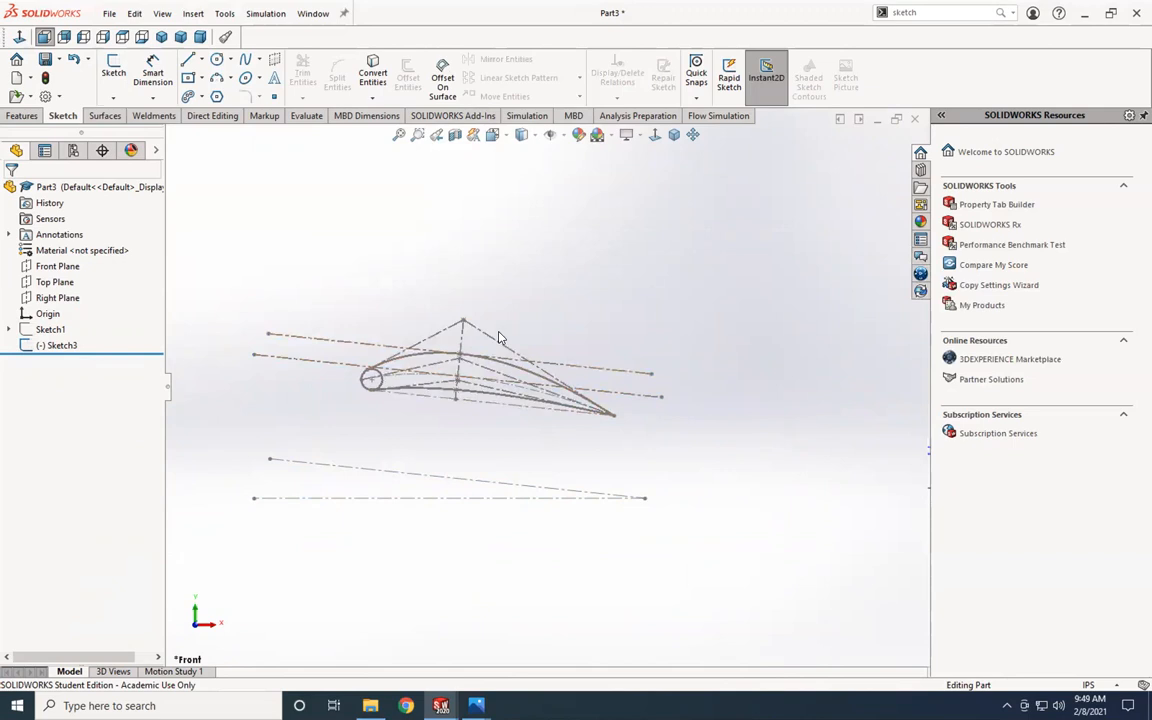
# Step: Reopen Sketch3 for editing and set the thickness dimension t to 3.49400241 in
pyautogui.click(54, 346)
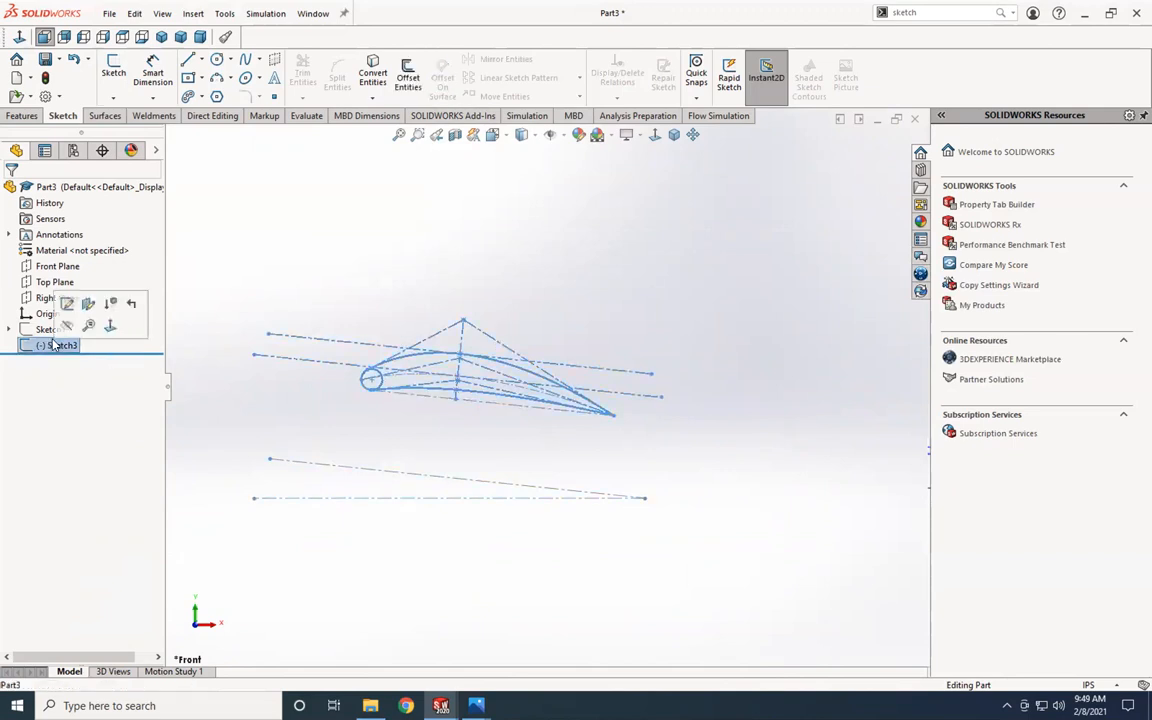
pyautogui.click(68, 303)
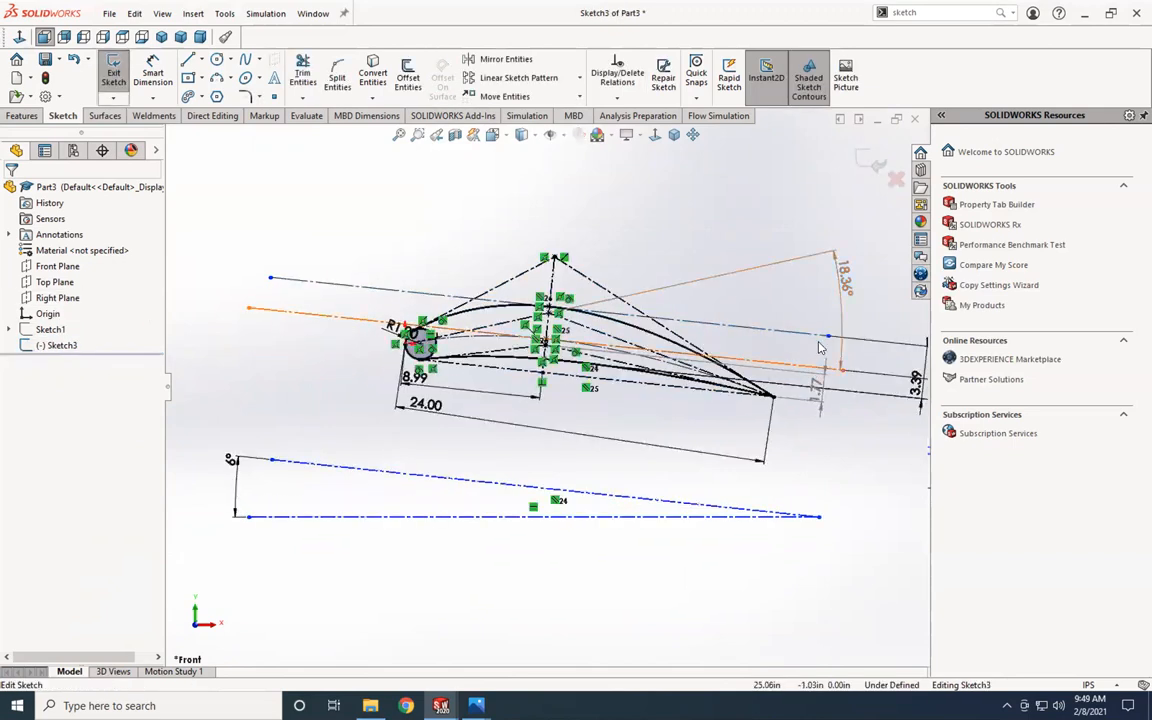
pyautogui.scroll(4, 896, 403)
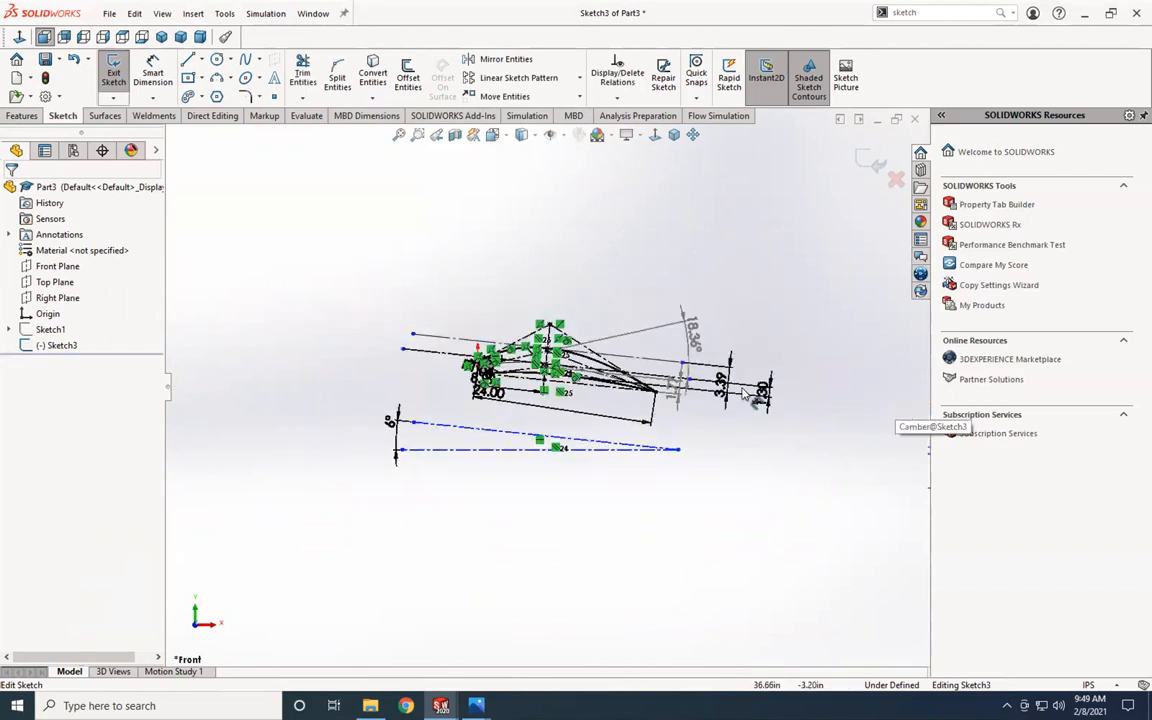
pyautogui.scroll(-1, 822, 386)
pyautogui.doubleClick(708, 390)
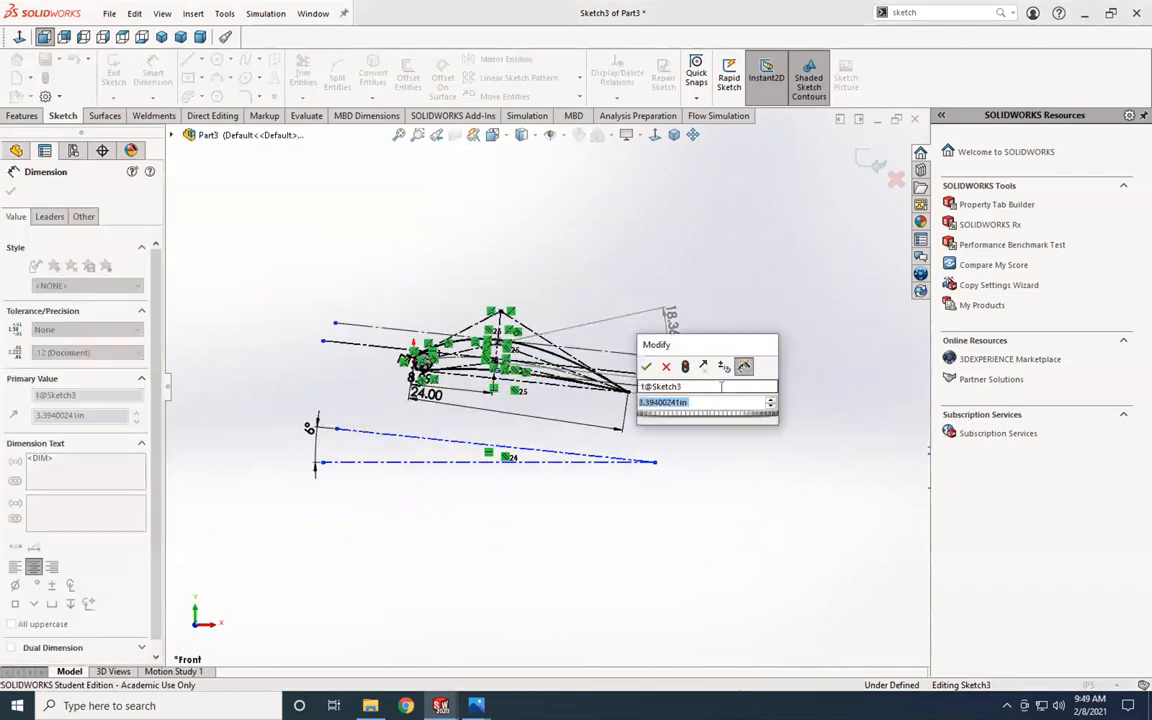
pyautogui.click(771, 400)
pyautogui.click(771, 400)
pyautogui.click(771, 400)
pyautogui.click(771, 400)
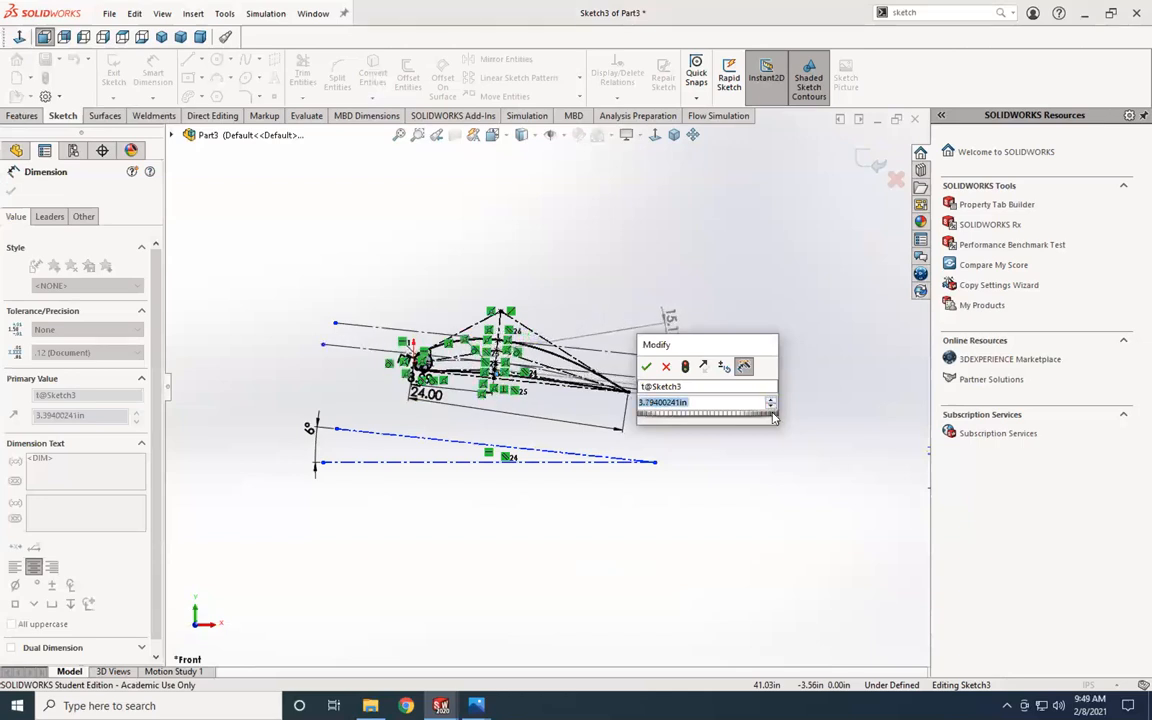
pyautogui.click(771, 406)
pyautogui.click(771, 406)
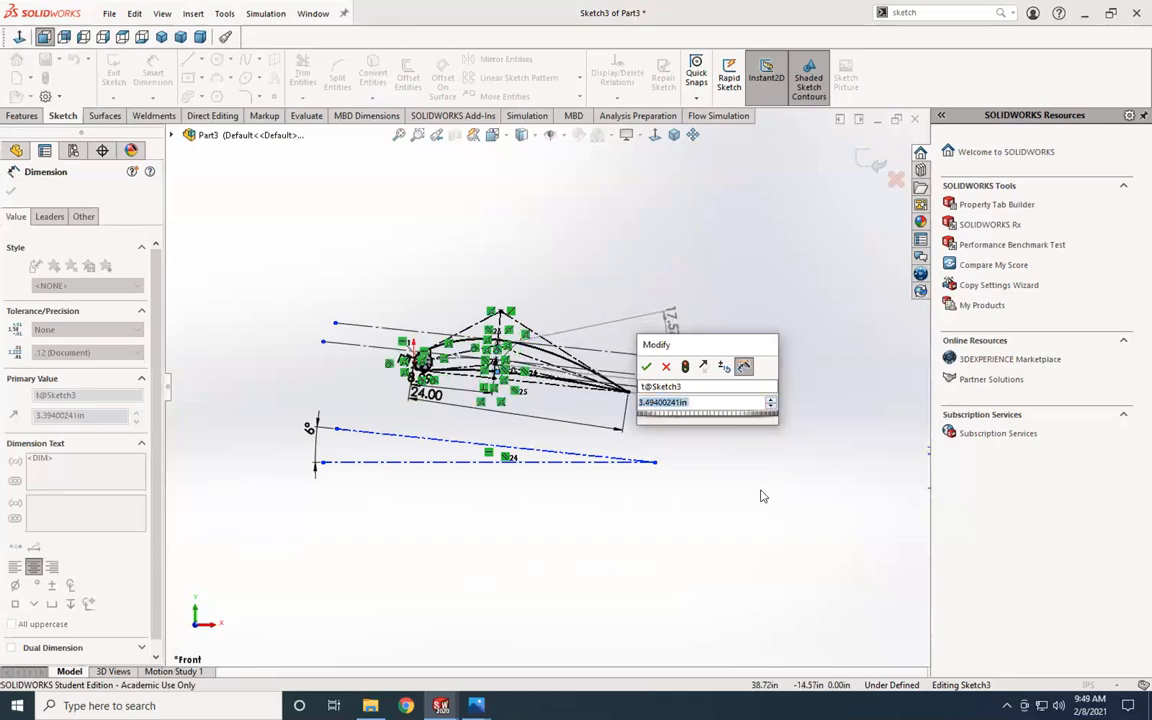
pyautogui.click(647, 368)
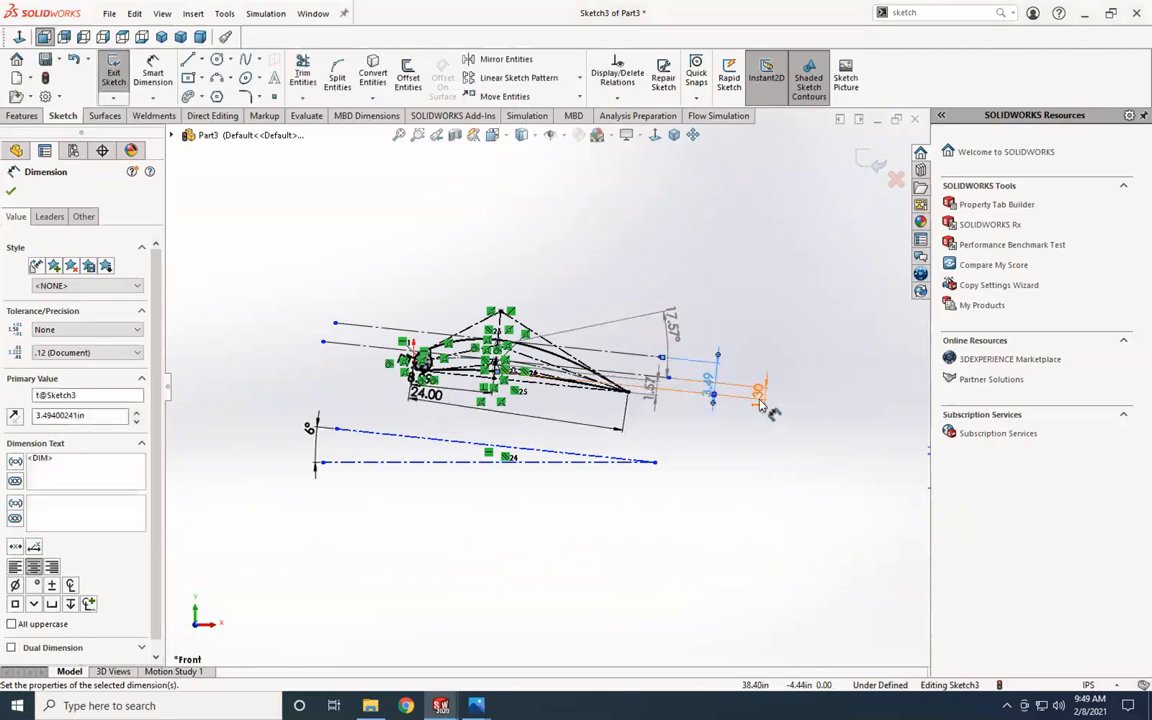
pyautogui.click(645, 486)
pyautogui.rightClick(660, 430)
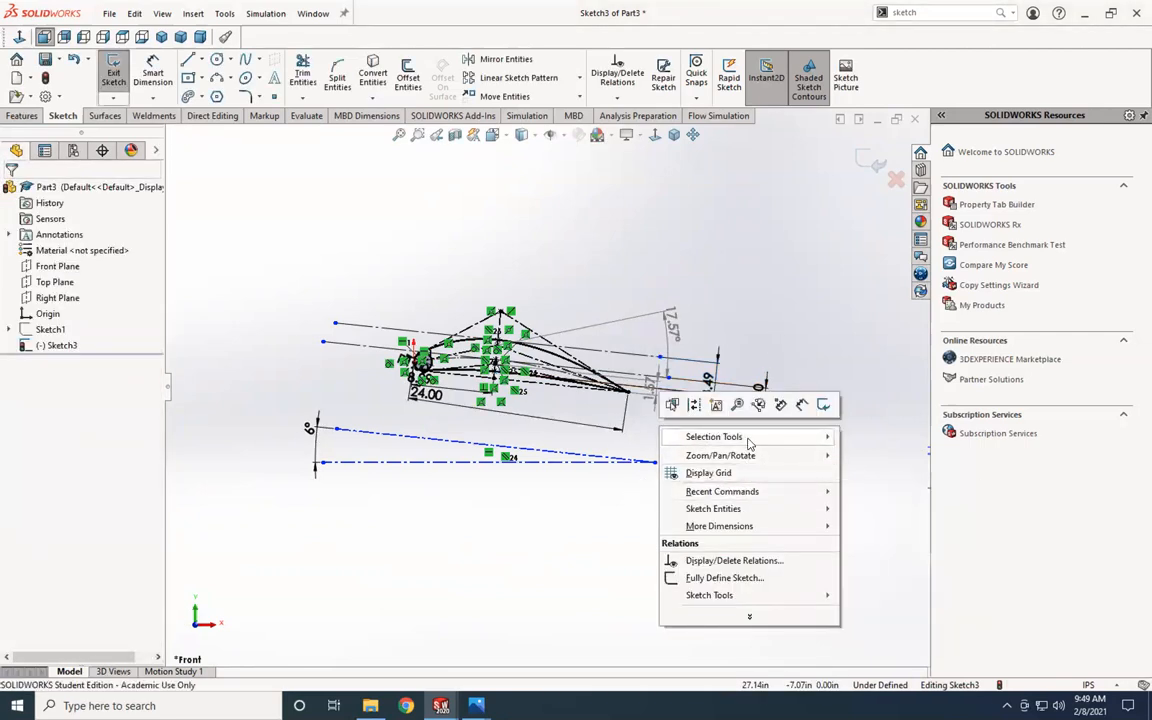
# Step: Turn off the display of sketch relations in the airfoil sketch
pyautogui.moveTo(750, 440)
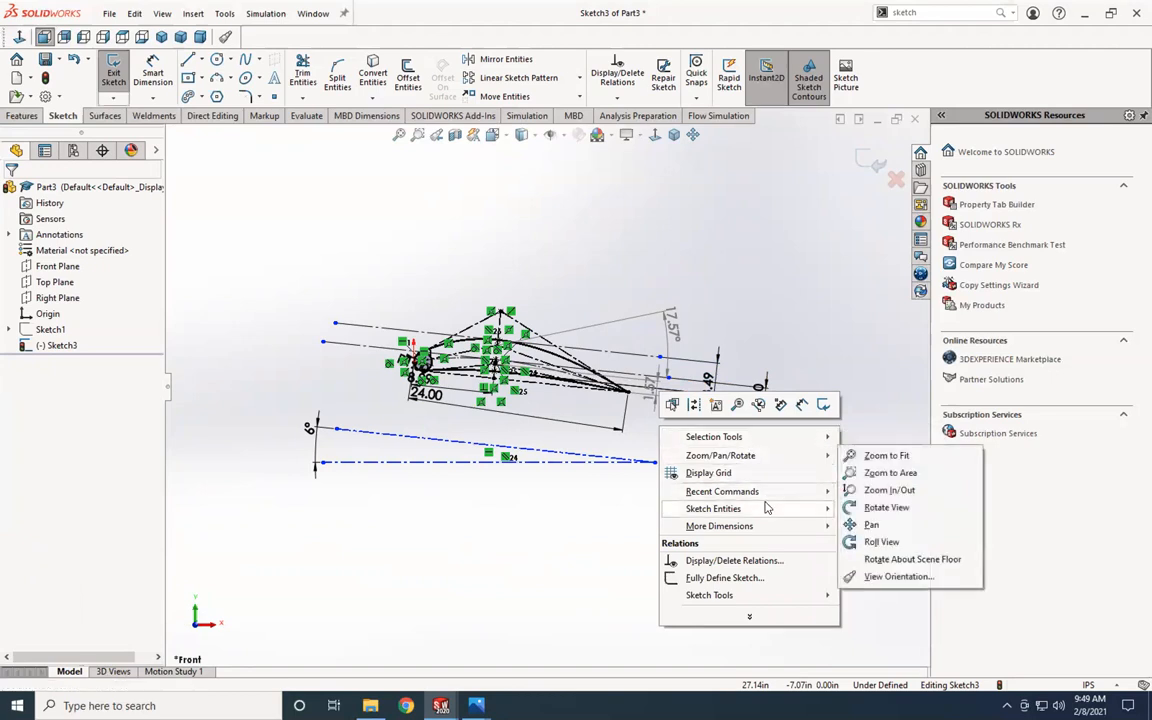
pyautogui.moveTo(765, 531)
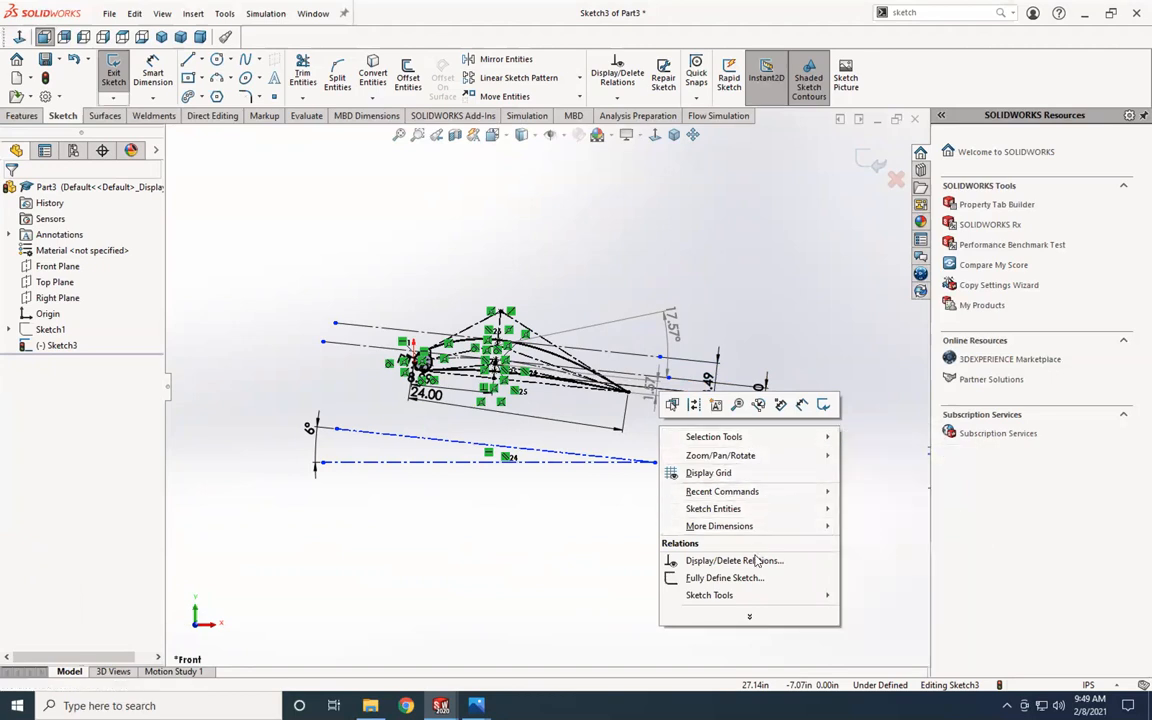
pyautogui.click(749, 616)
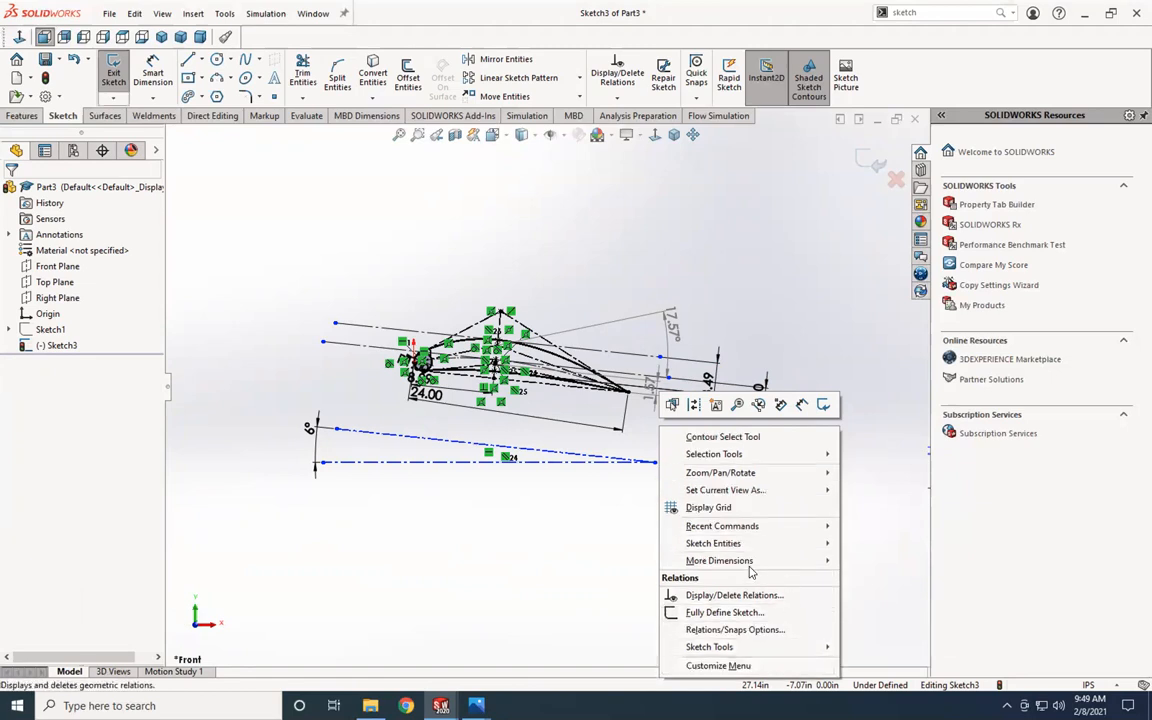
pyautogui.moveTo(761, 529)
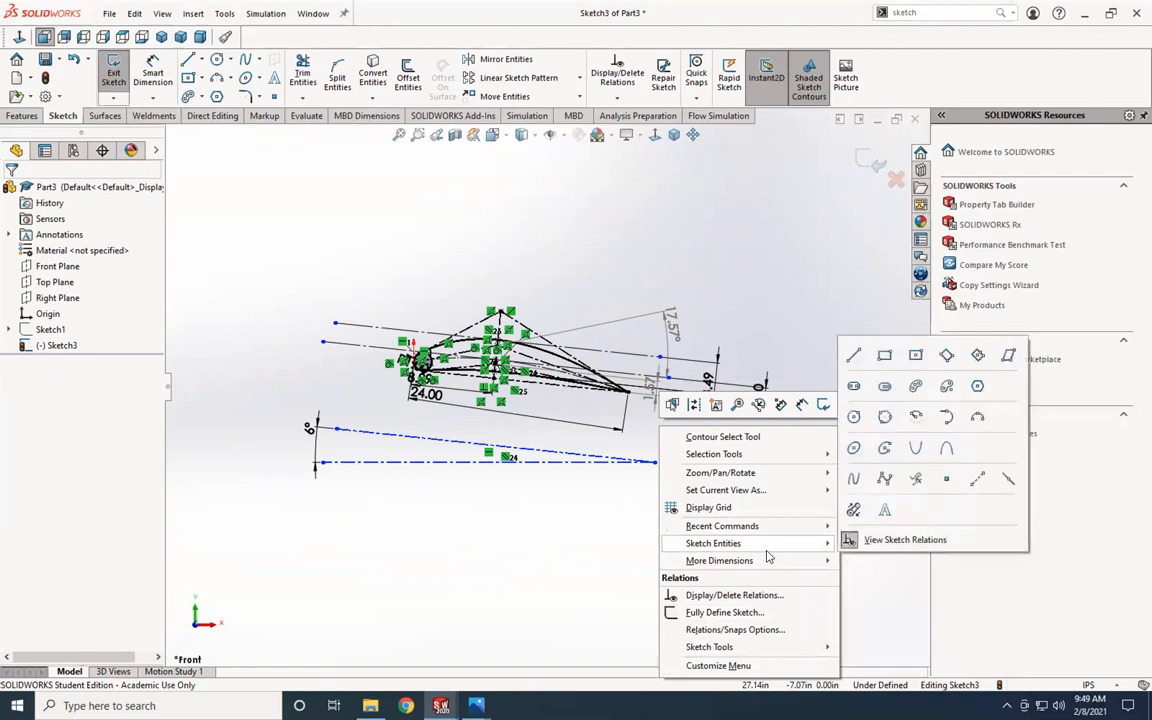
pyautogui.click(849, 541)
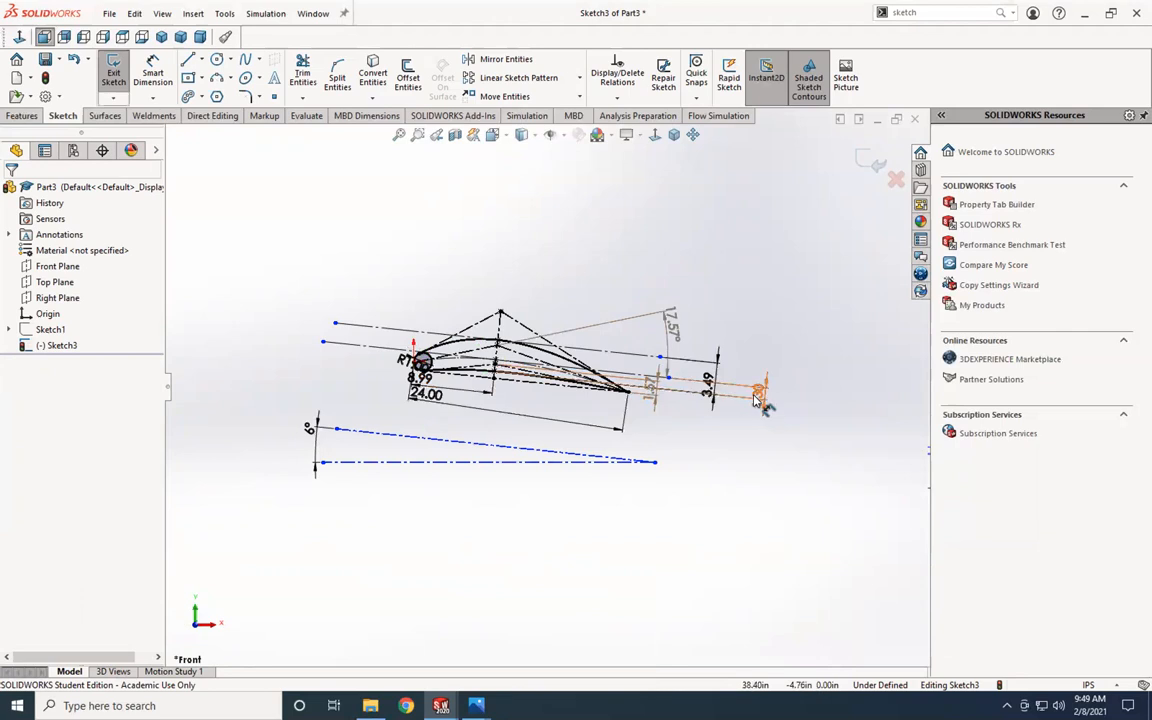
# Step: Test the thickness dimension t at 3.79400241 in, and restore it to 3.49400241 in
pyautogui.doubleClick(709, 385)
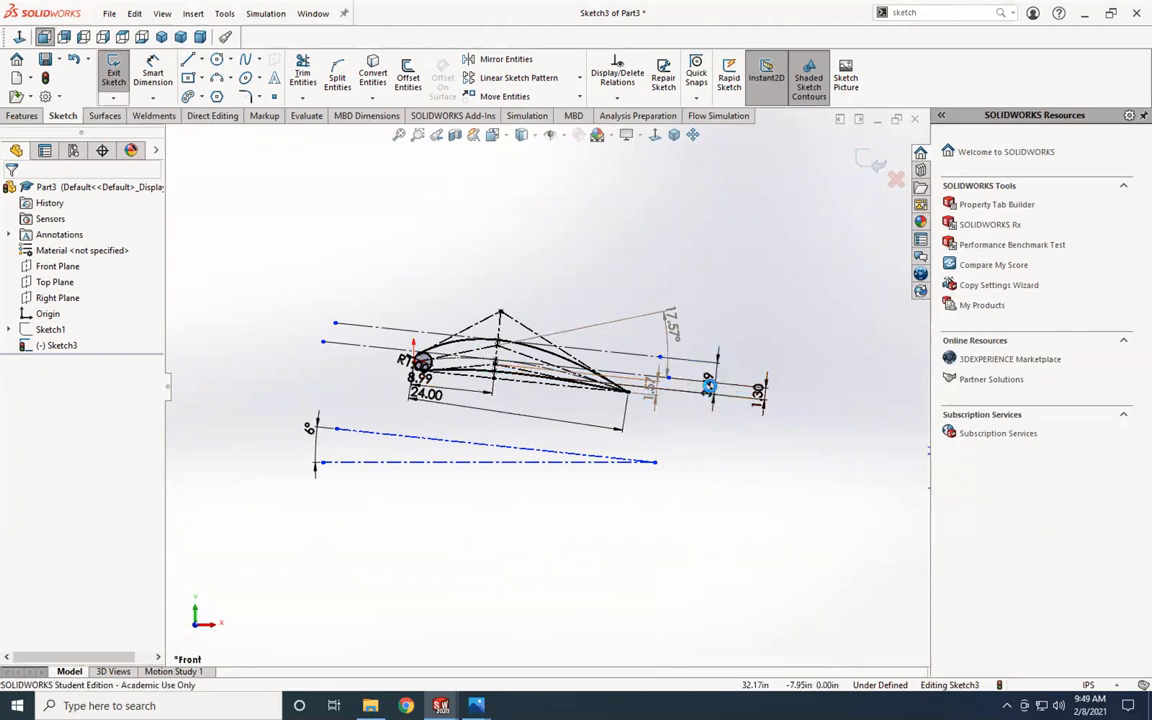
pyautogui.doubleClick(712, 386)
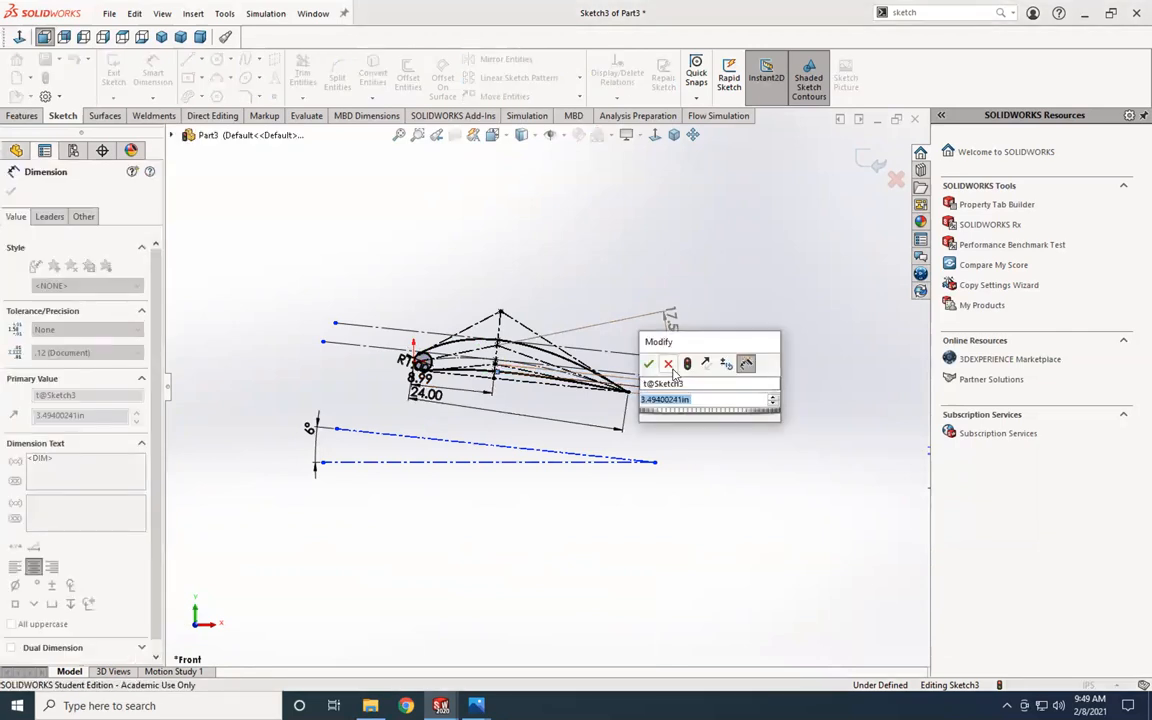
pyautogui.click(774, 398)
pyautogui.click(774, 398)
pyautogui.click(774, 398)
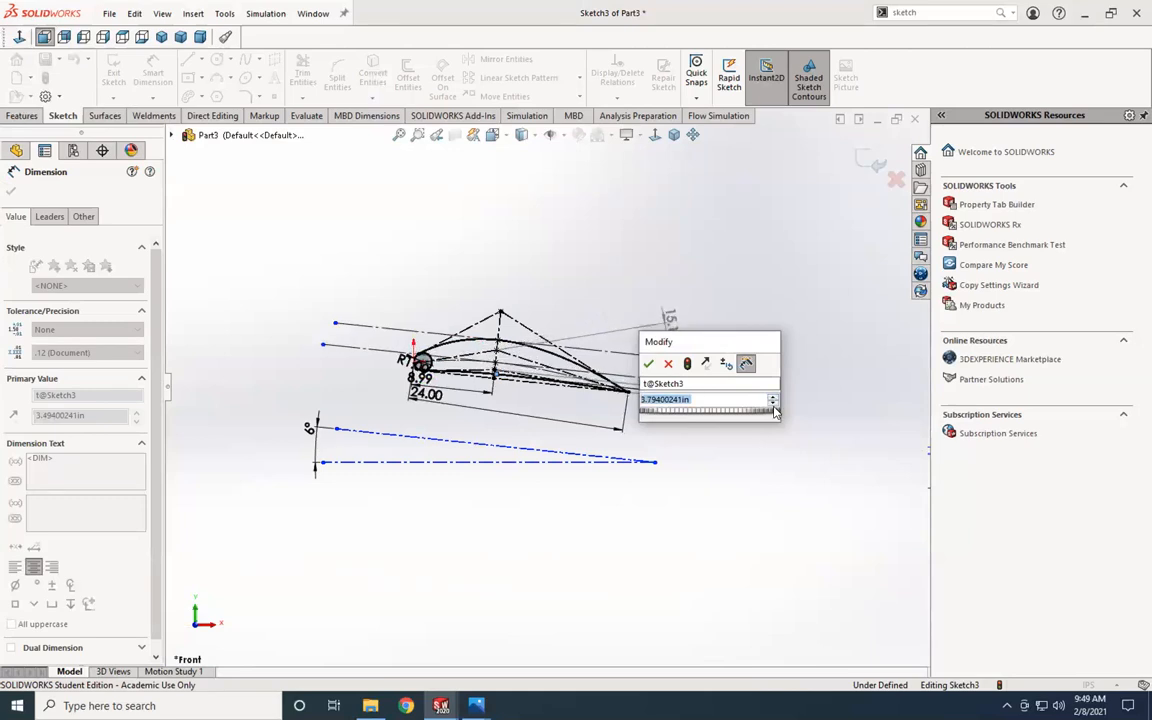
pyautogui.click(773, 405)
pyautogui.click(774, 405)
pyautogui.click(774, 405)
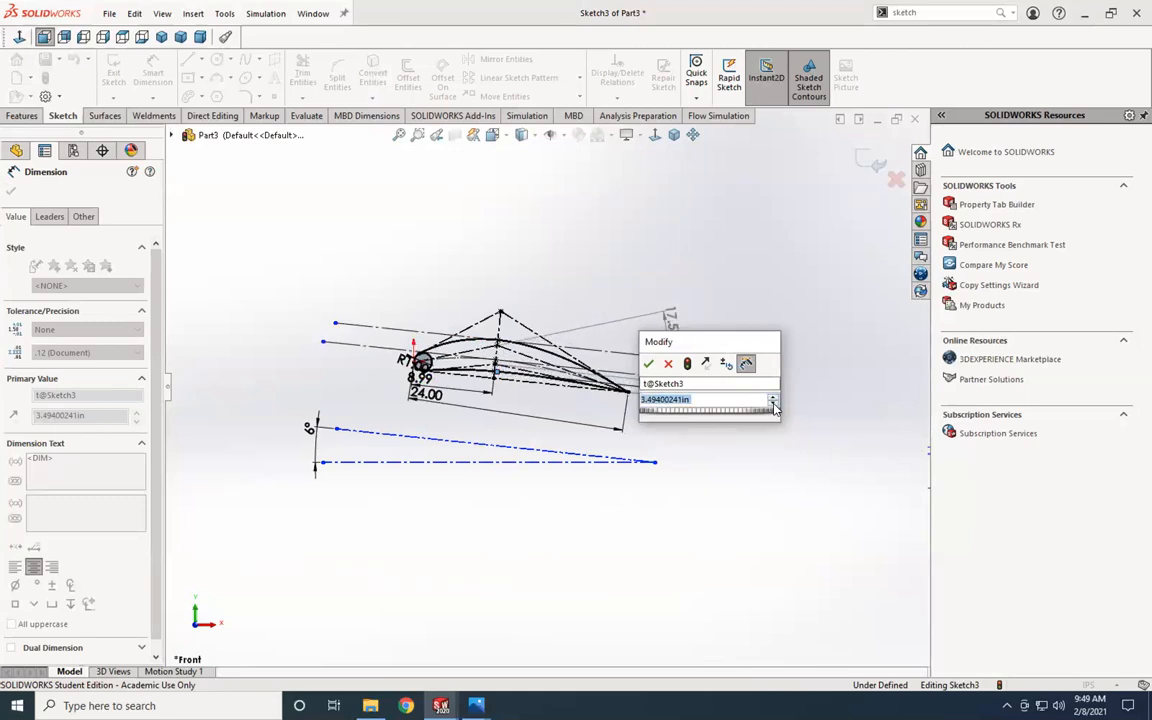
pyautogui.click(650, 366)
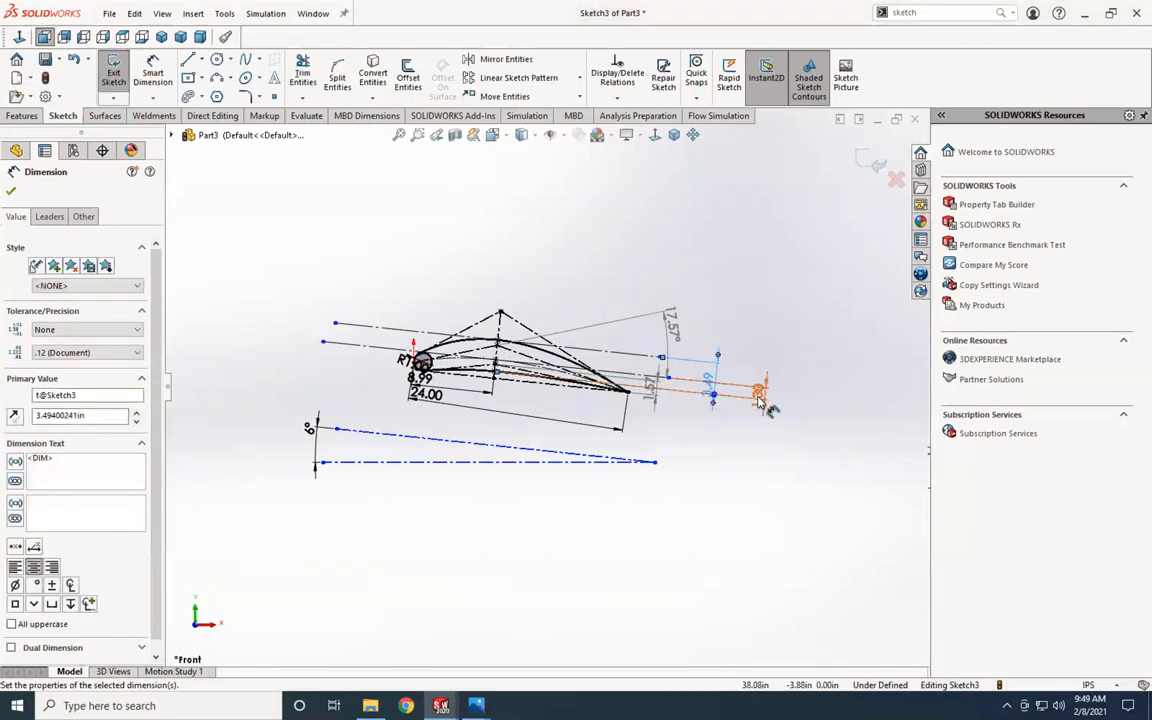
# Step: Test the Camber dimension at 1.69991512 in, and set it to 1.39991512 in
pyautogui.click(762, 392)
pyautogui.doubleClick(760, 392)
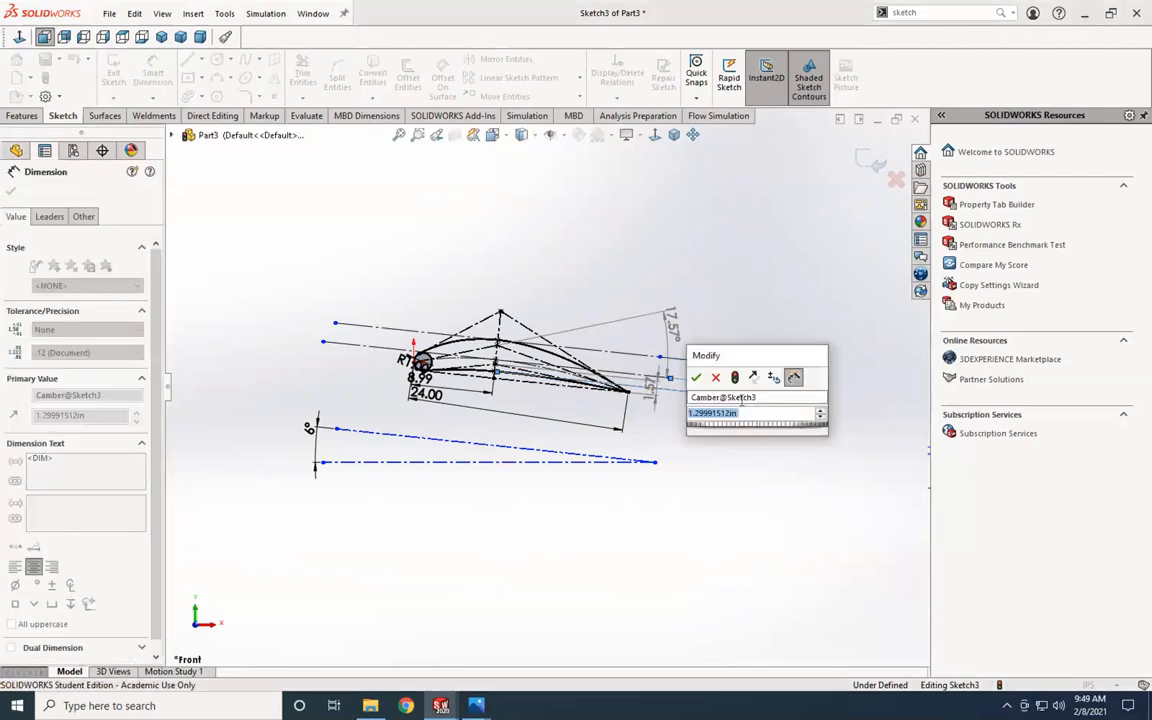
pyautogui.click(819, 411)
pyautogui.click(819, 411)
pyautogui.click(818, 411)
pyautogui.click(818, 411)
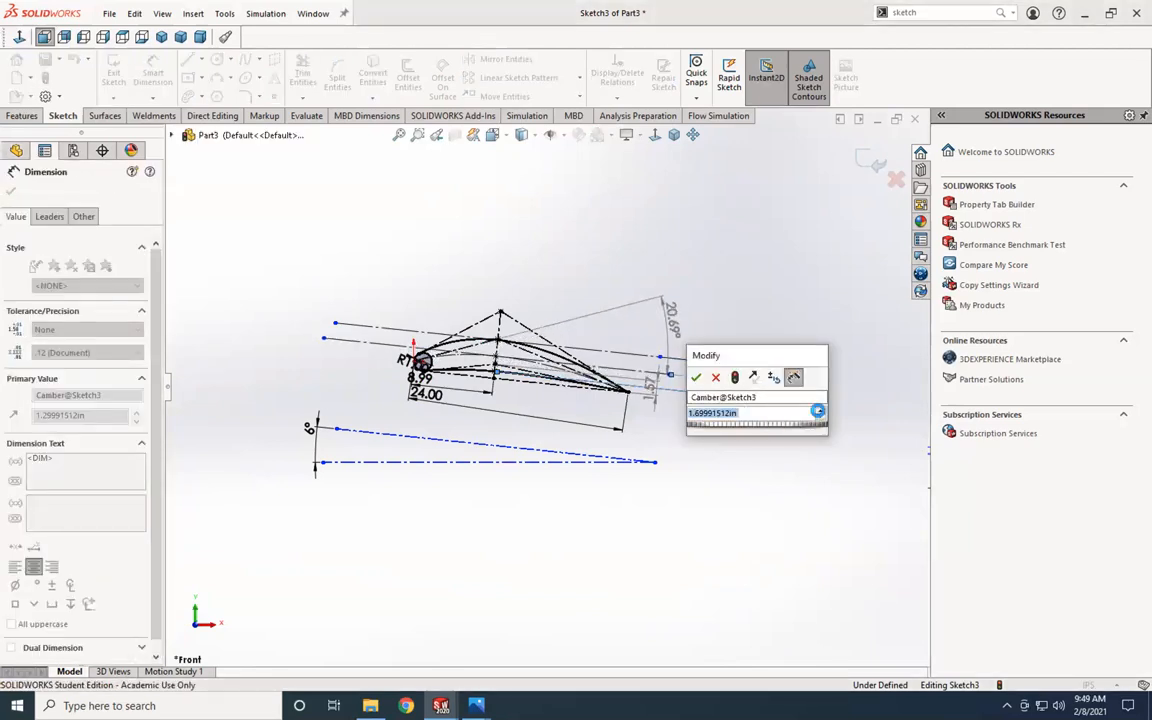
pyautogui.click(820, 416)
pyautogui.click(820, 416)
pyautogui.click(820, 416)
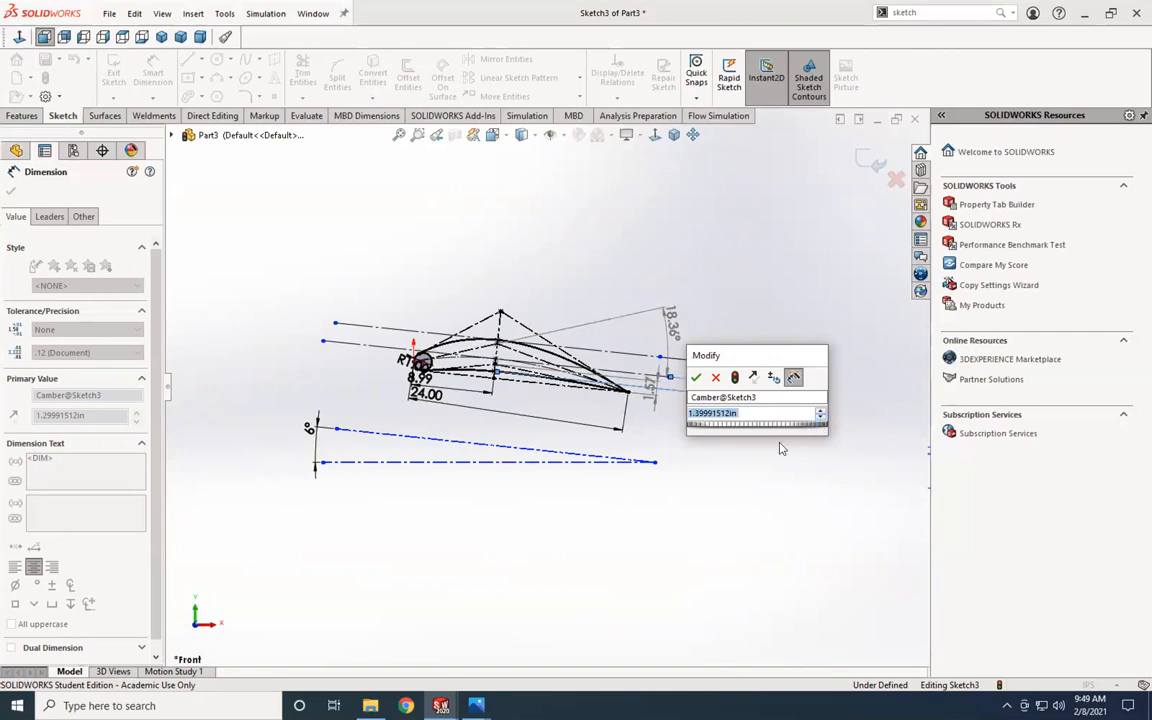
pyautogui.click(696, 378)
# Step: Step the chordwise dimension D4 up and down to test it, and restore it to 8.99075667 in
pyautogui.doubleClick(428, 379)
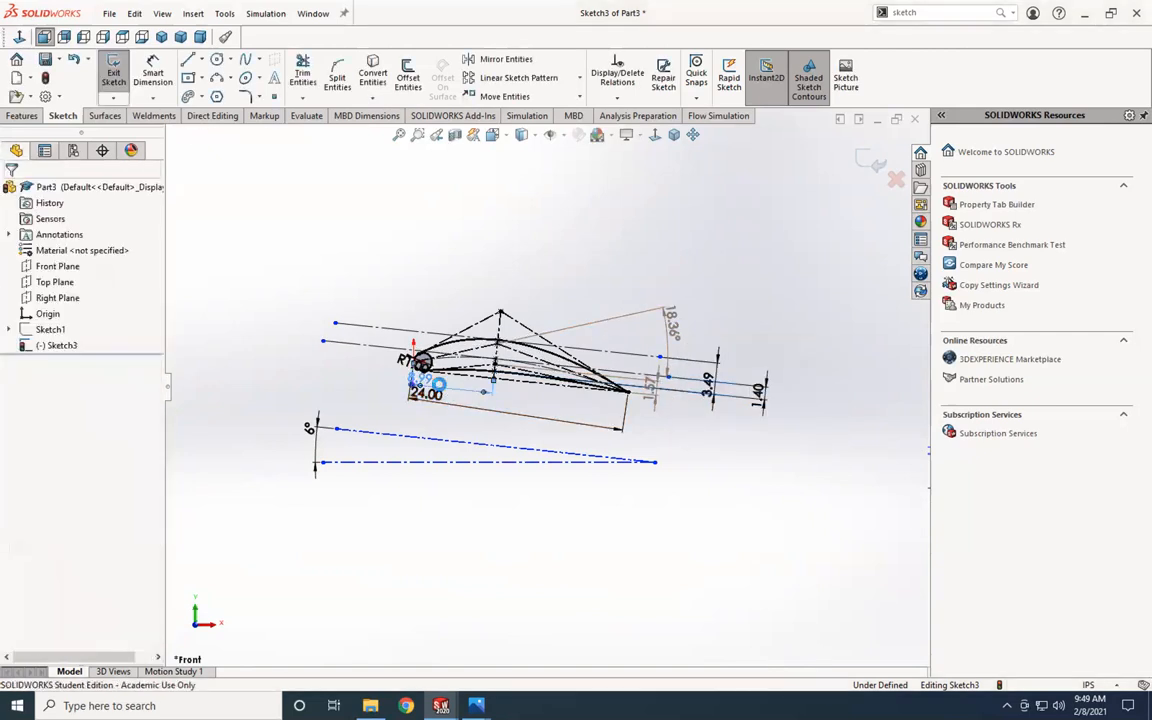
pyautogui.click(501, 399)
pyautogui.click(501, 399)
pyautogui.click(502, 403)
pyautogui.click(502, 403)
pyautogui.click(502, 403)
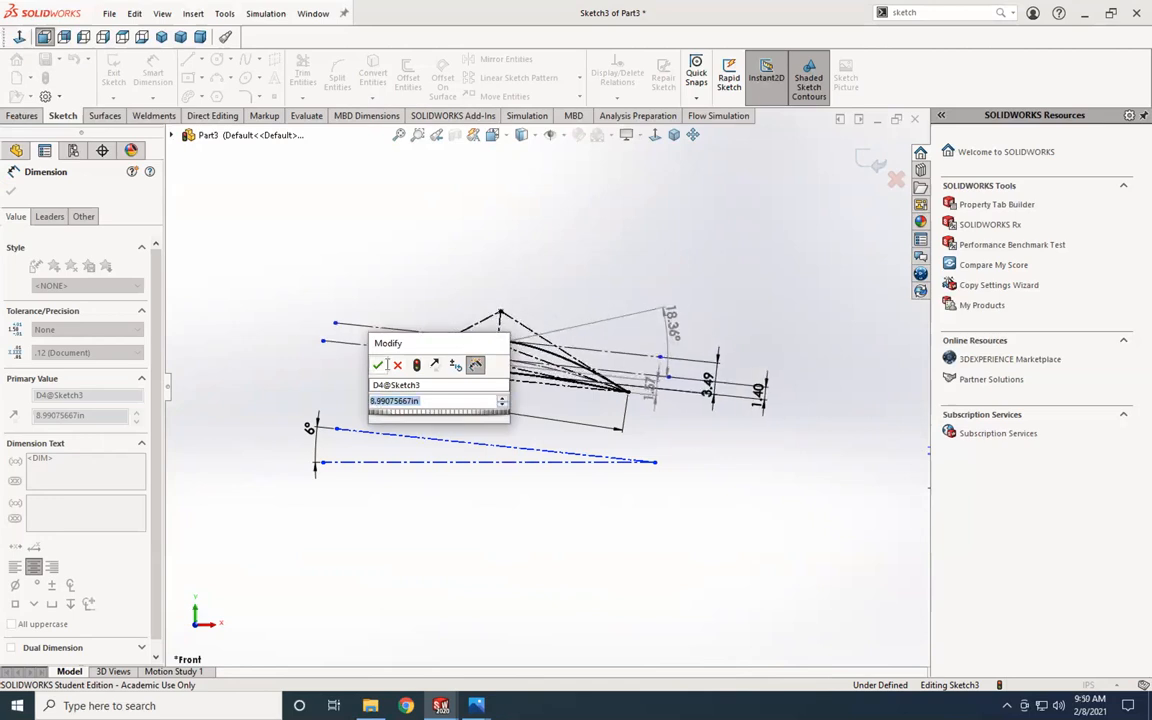
pyautogui.click(379, 366)
pyautogui.click(792, 465)
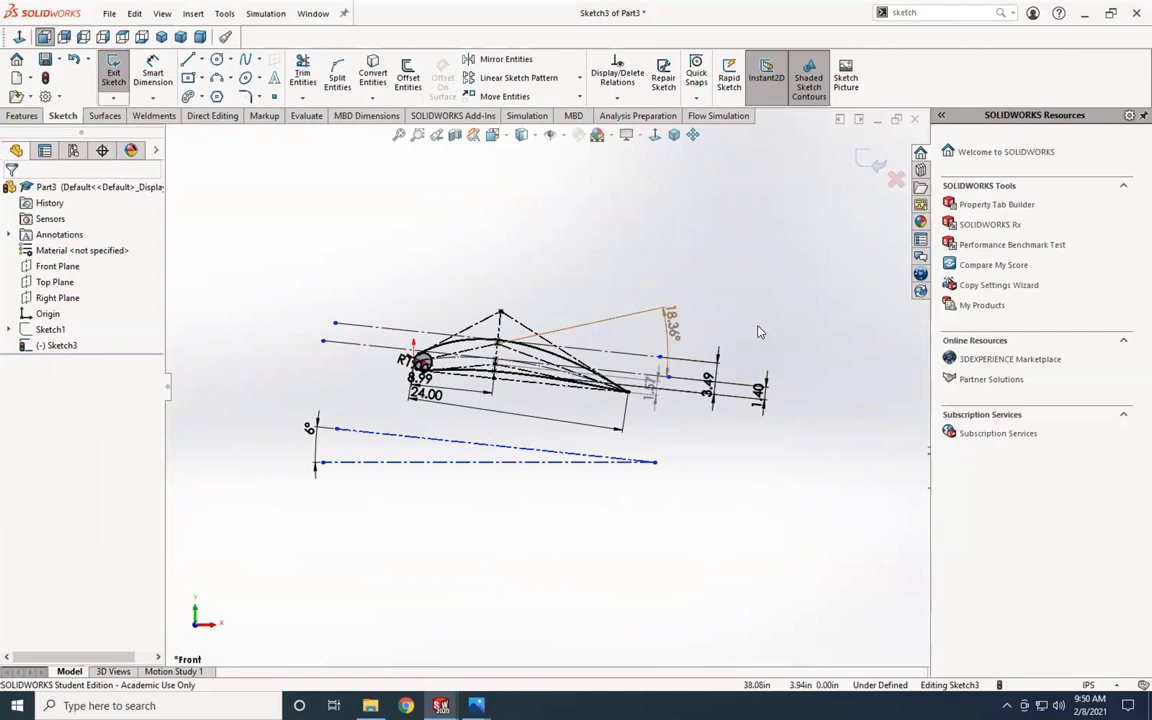
# Step: Extrude the airfoil body and leading-edge circle regions of Sketch3 as a blind boss 0.50 in deep
pyautogui.click(22, 116)
pyautogui.click(118, 80)
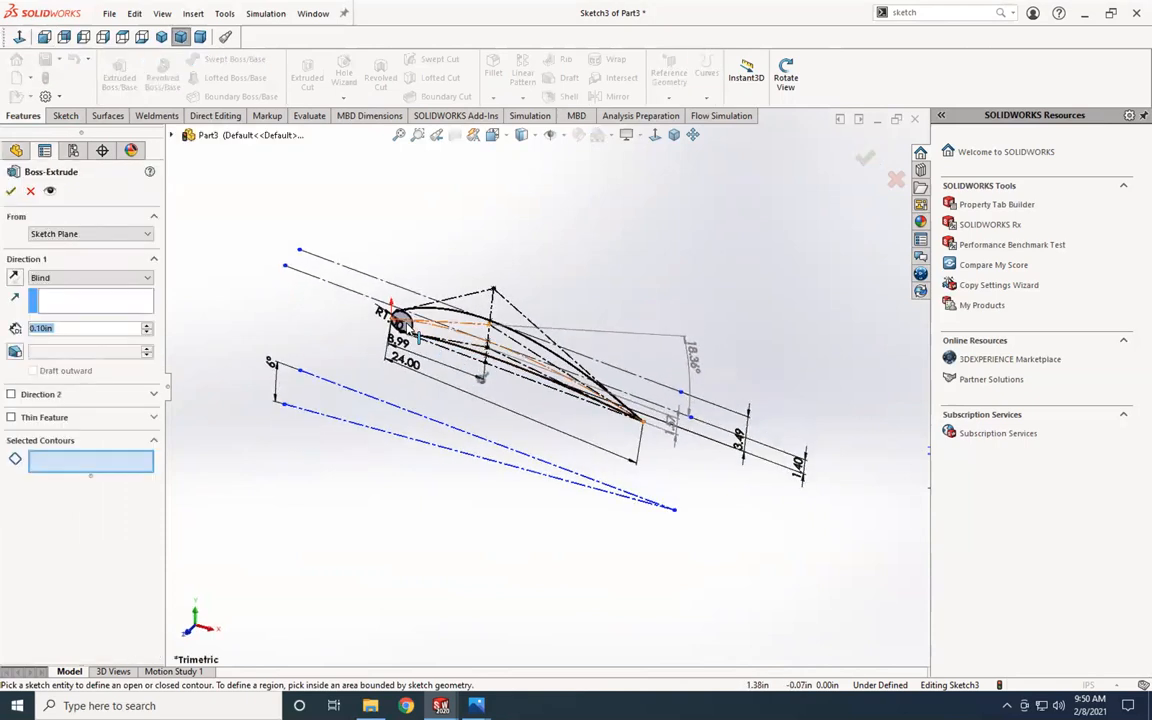
pyautogui.scroll(-3, 419, 333)
pyautogui.click(419, 339)
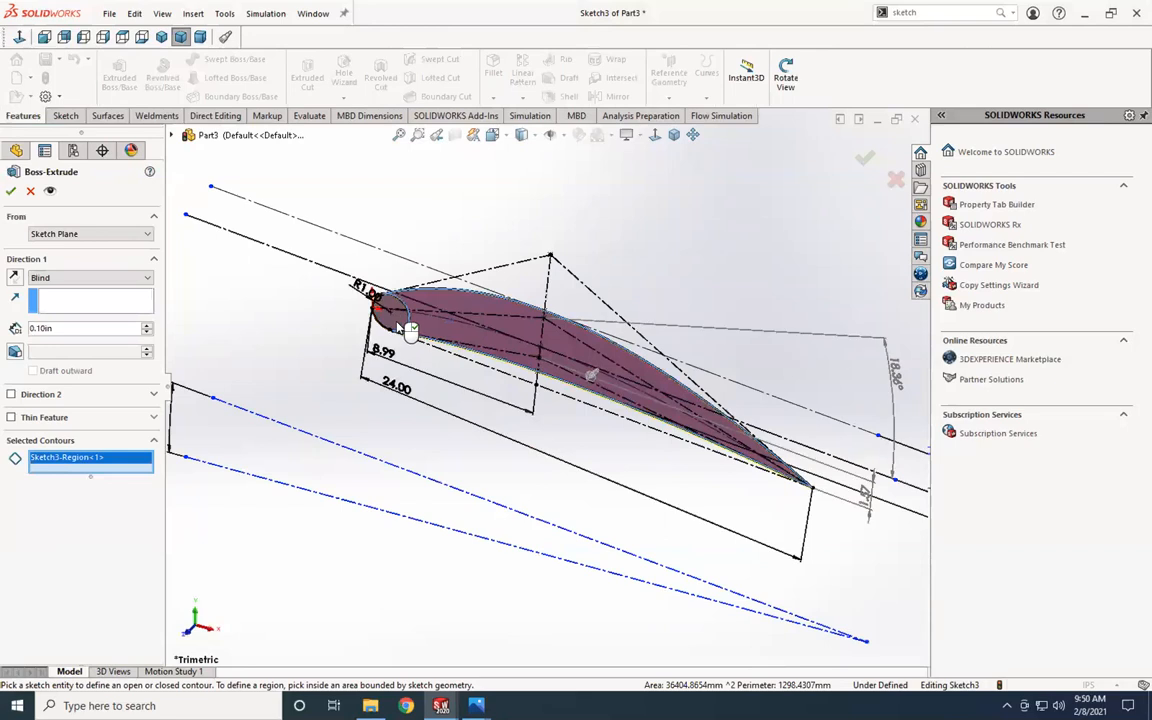
pyautogui.click(419, 339)
pyautogui.moveTo(79, 331); pyautogui.dragTo(13, 327)
pyautogui.write('5')
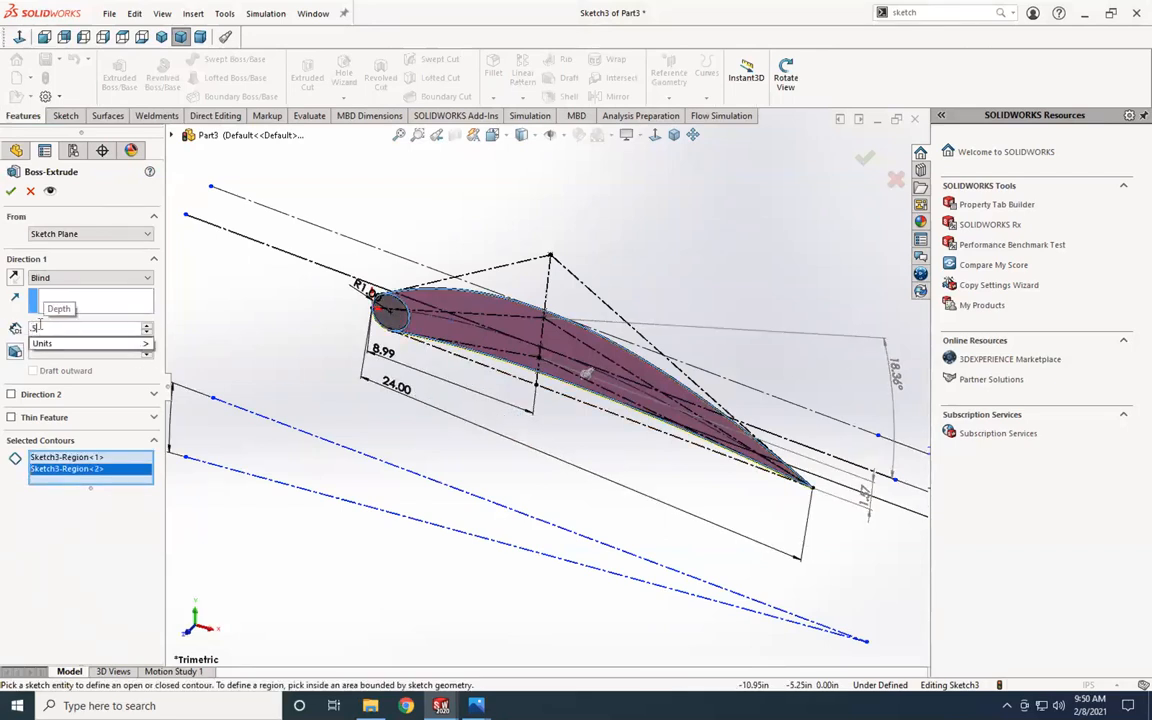
pyautogui.press('Return')
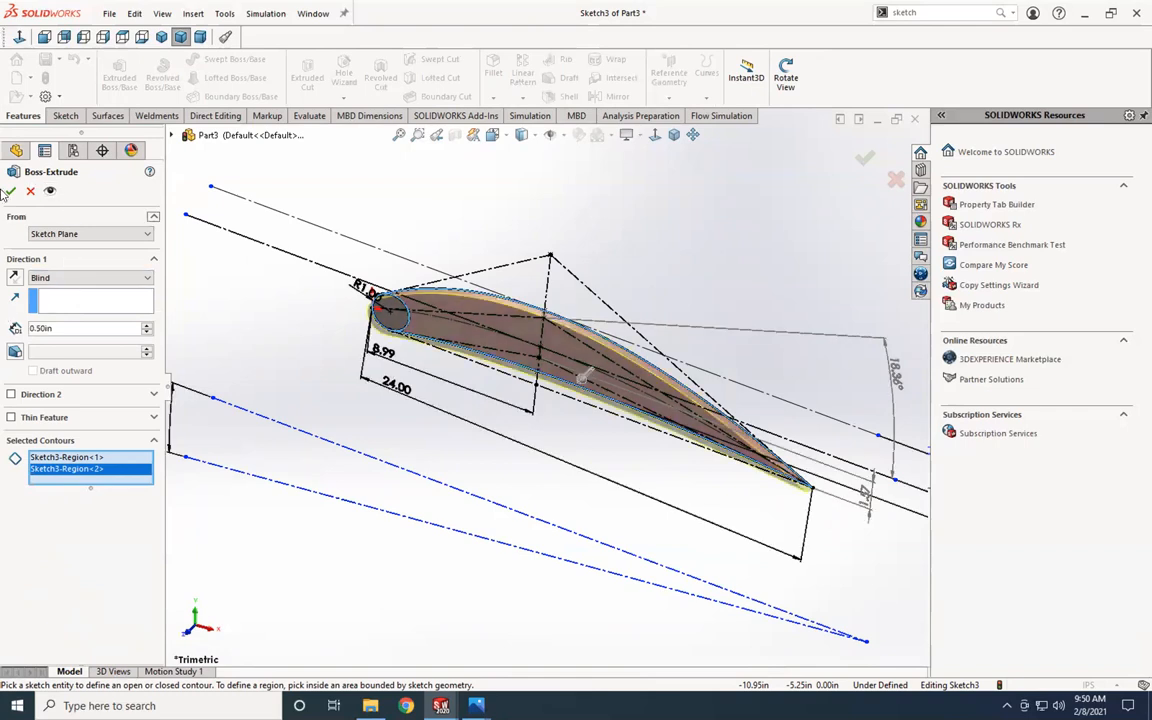
pyautogui.press('Return')
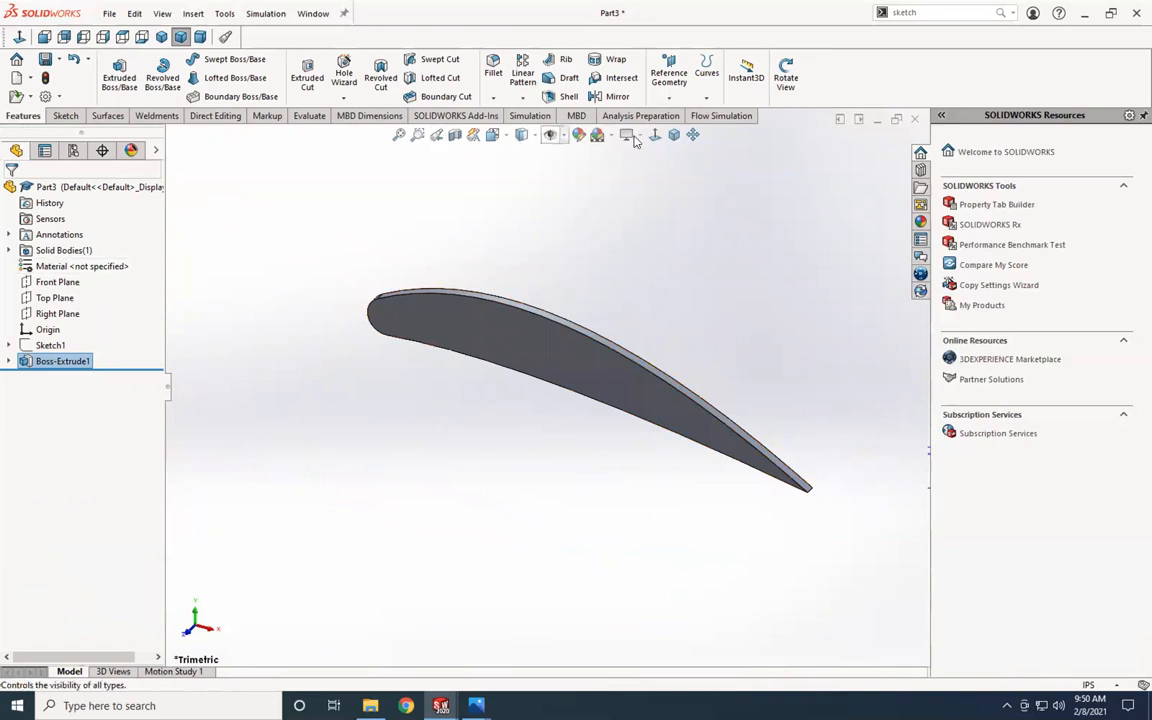
# Step: Try to start the Flow Simulation project wizard, and save the part under the file name Part3
pyautogui.click(718, 116)
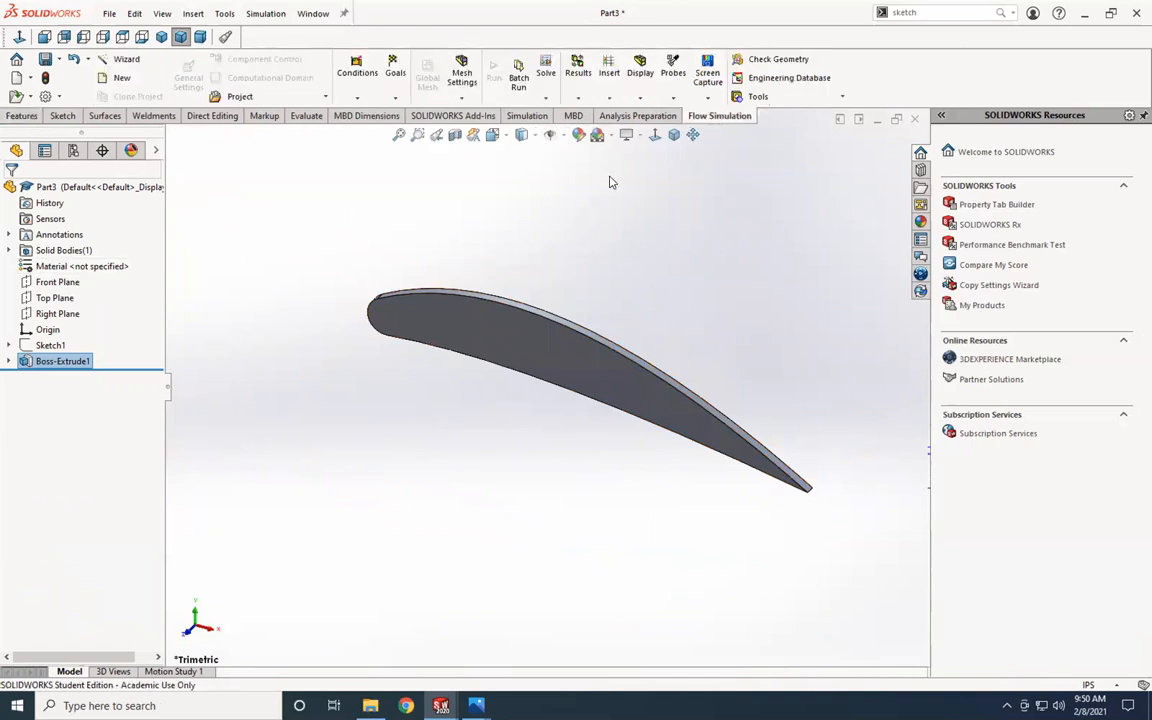
pyautogui.click(146, 63)
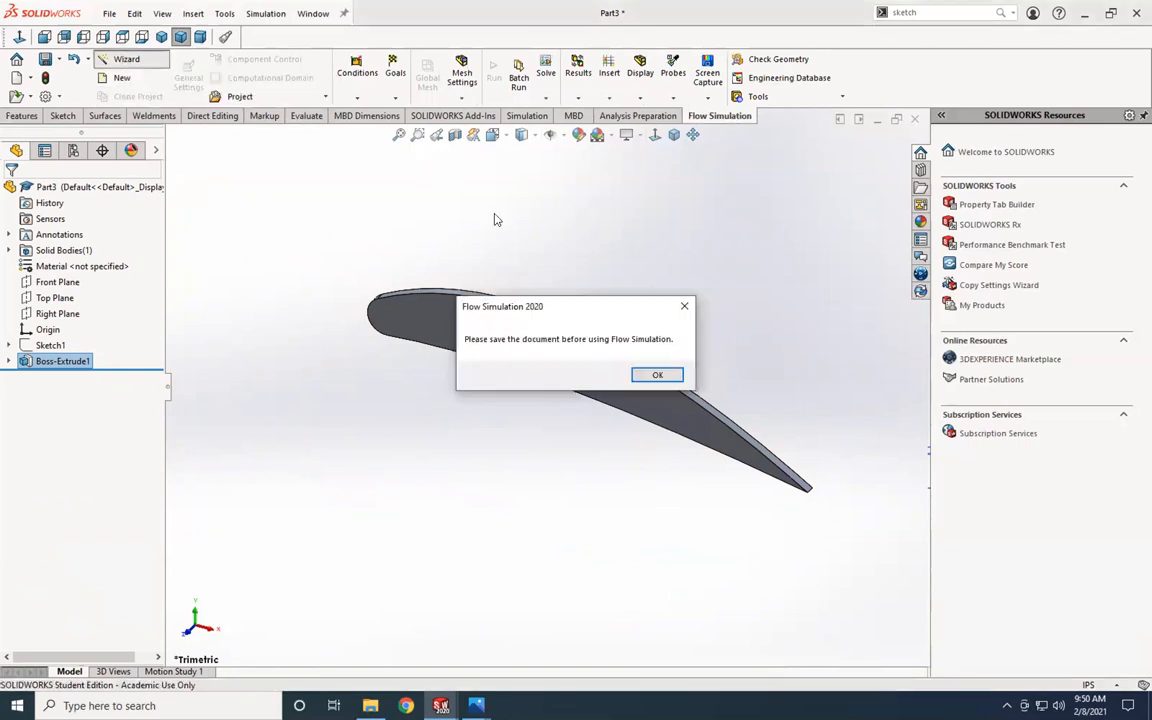
pyautogui.click(659, 375)
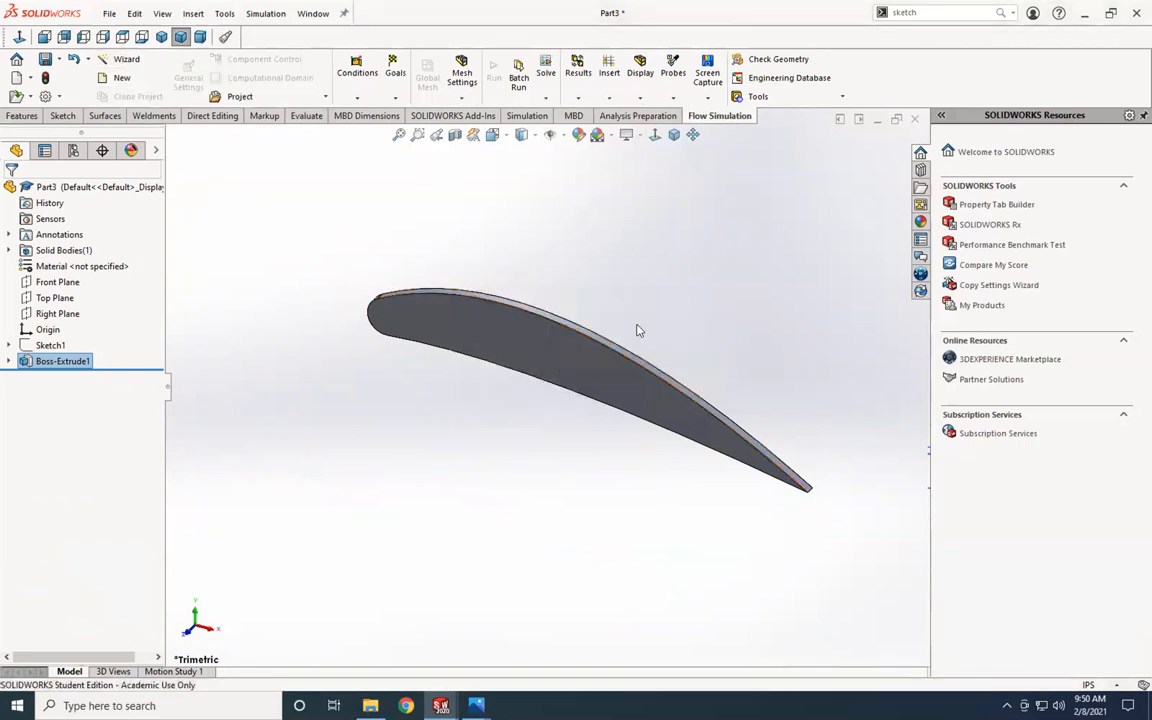
pyautogui.click(60, 60)
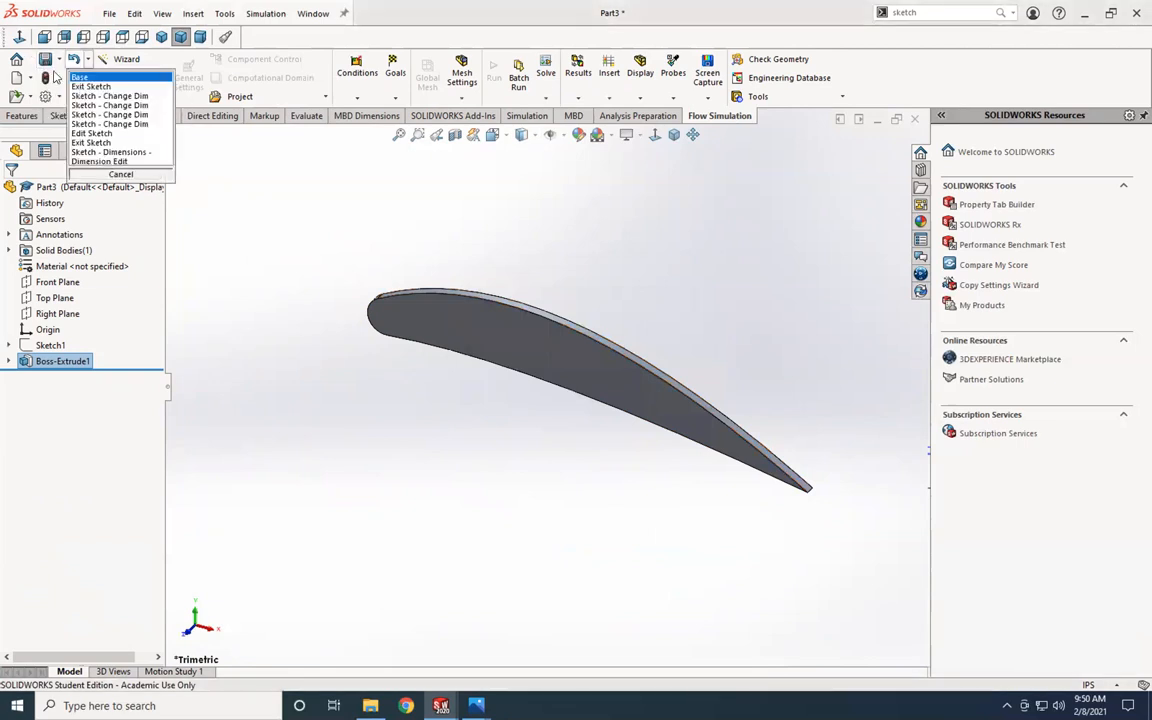
pyautogui.click(70, 94)
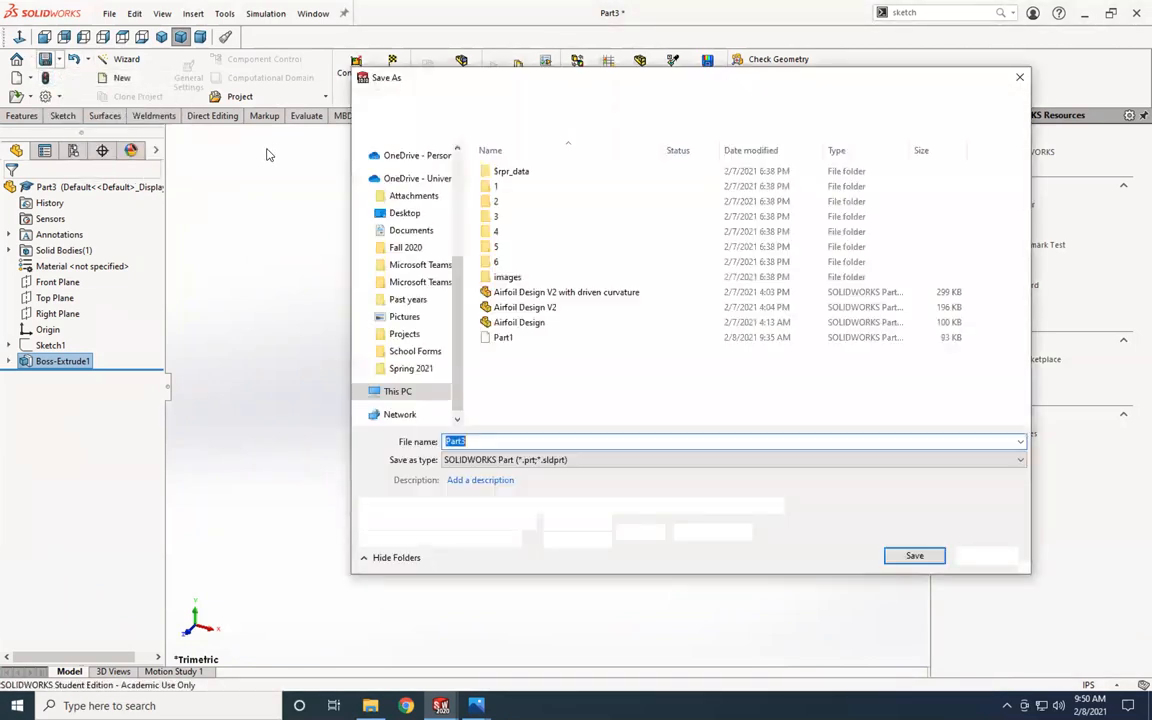
pyautogui.click(912, 555)
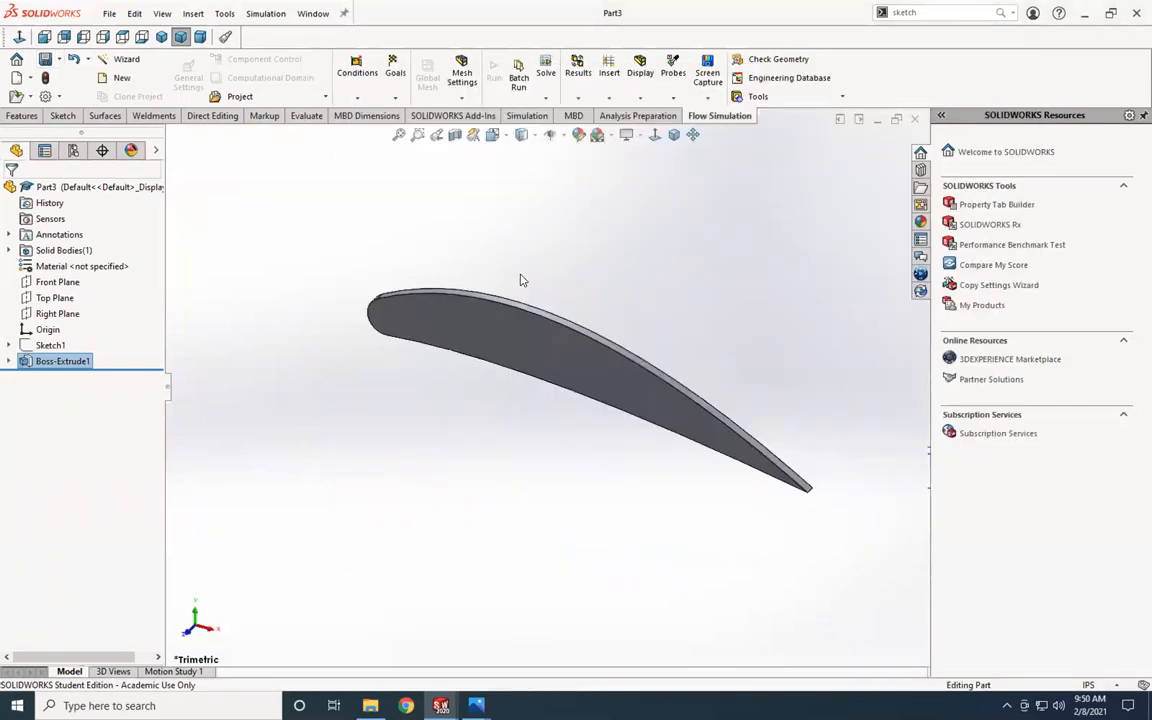
# Step: Start a wizard-based flow project named Project(1) with the SI (m-kg-s) unit system and the External analysis type
pyautogui.click(120, 59)
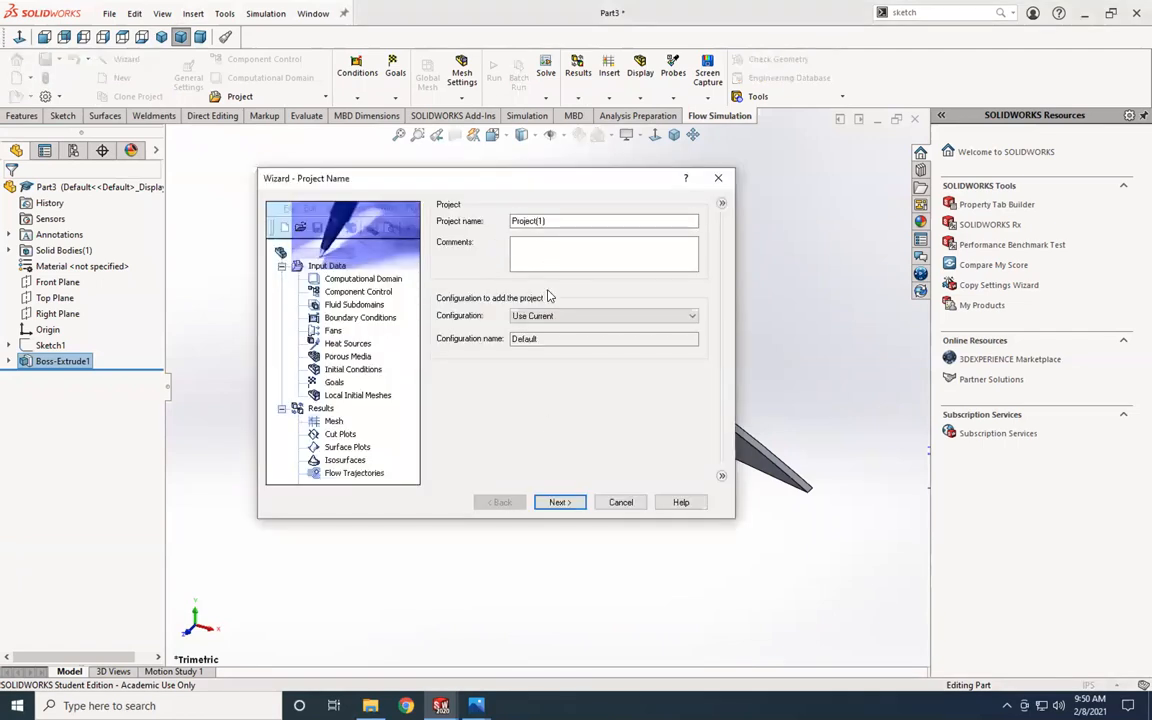
pyautogui.click(559, 501)
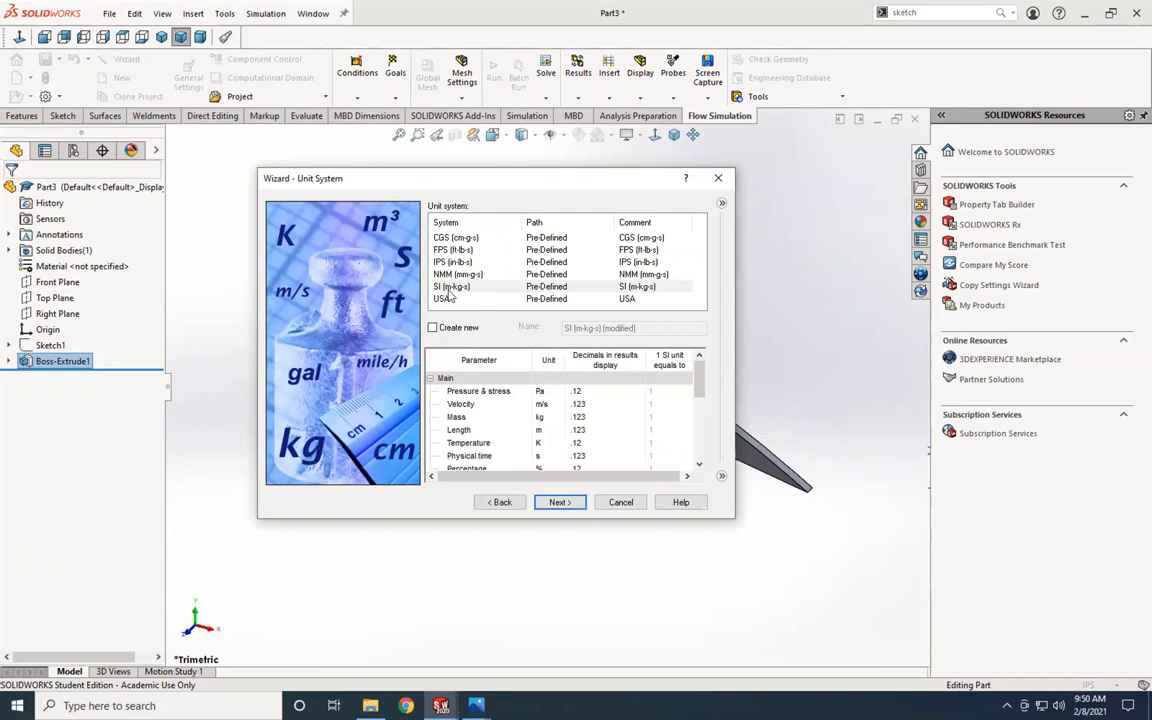
pyautogui.click(559, 501)
pyautogui.click(441, 241)
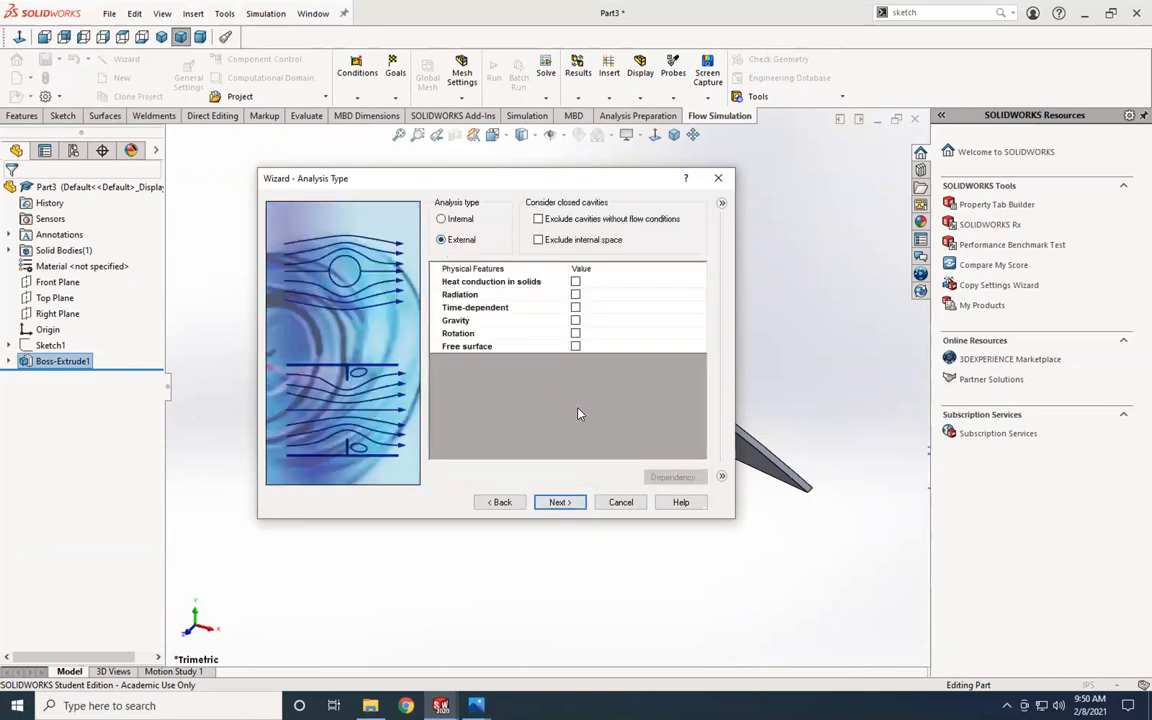
pyautogui.click(576, 502)
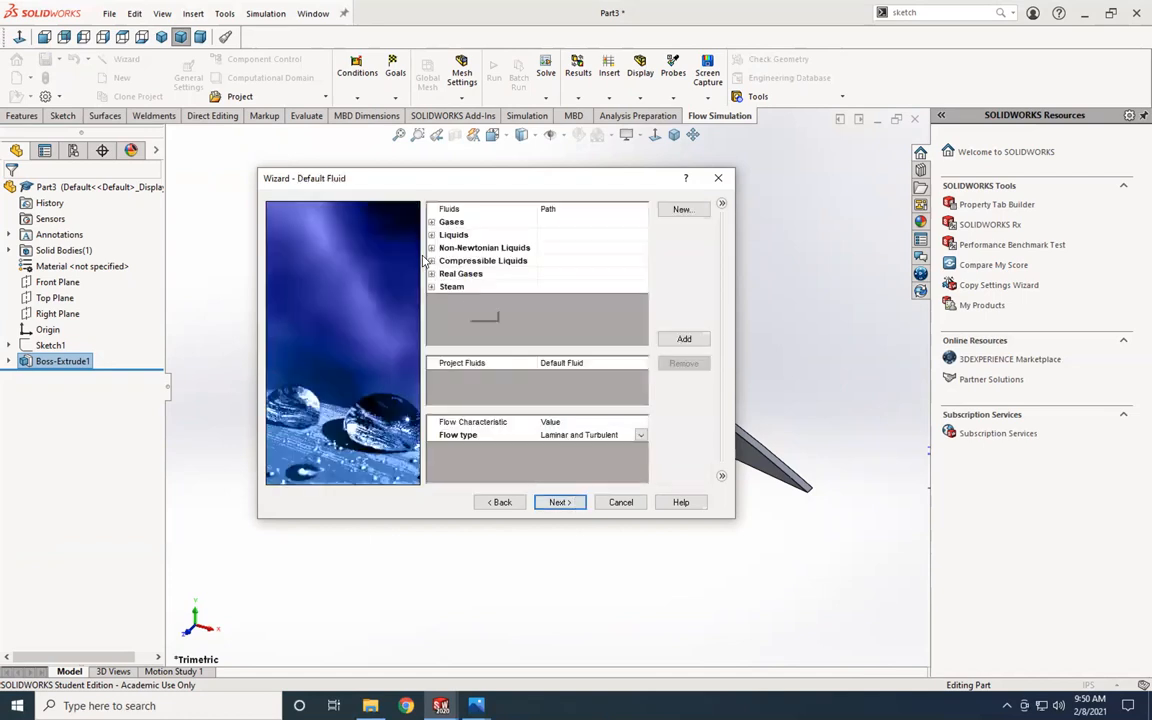
# Step: Add Air from the pre-defined gases as the project's default fluid
pyautogui.click(431, 222)
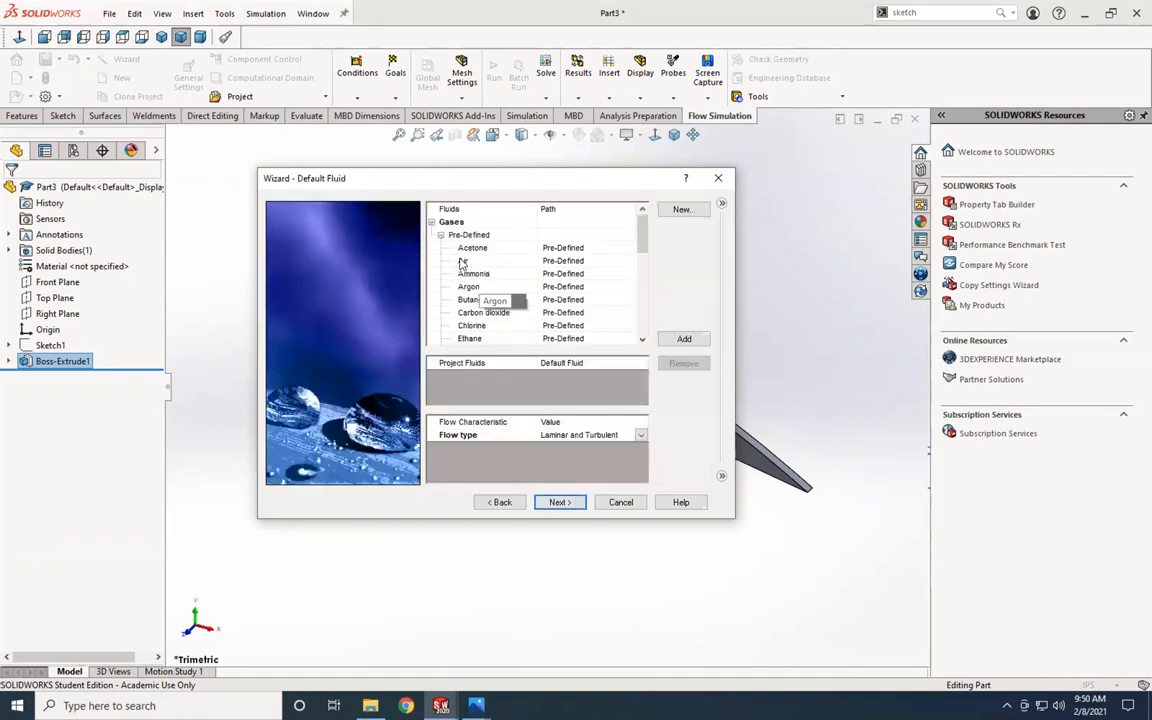
pyautogui.doubleClick(468, 262)
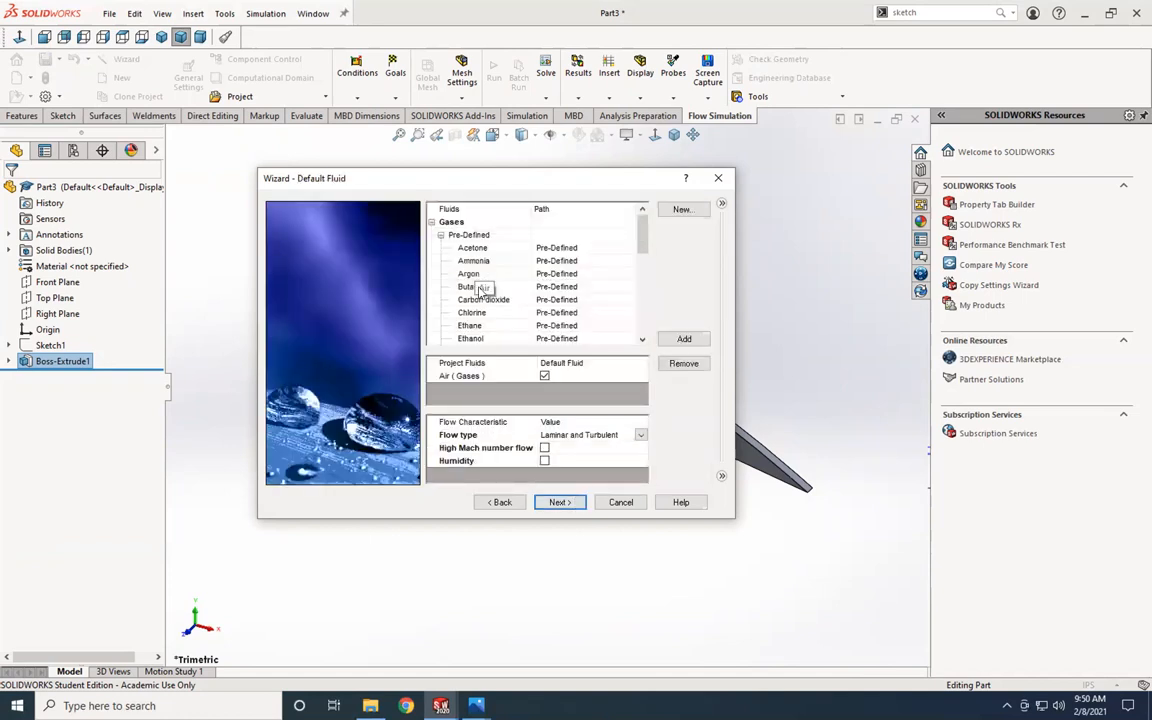
pyautogui.click(560, 502)
# Step: Advance the wizard to the initial and ambient conditions, and open the Velocity Calc workbook from the images folder in Excel
pyautogui.click(573, 502)
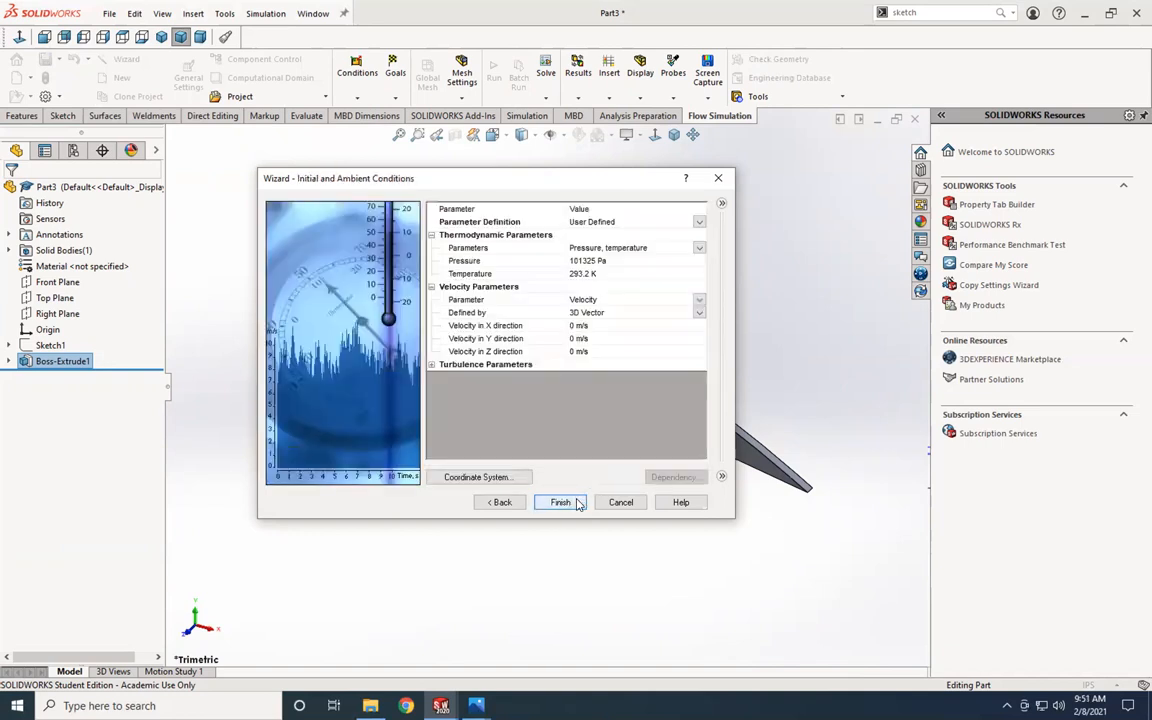
pyautogui.click(576, 327)
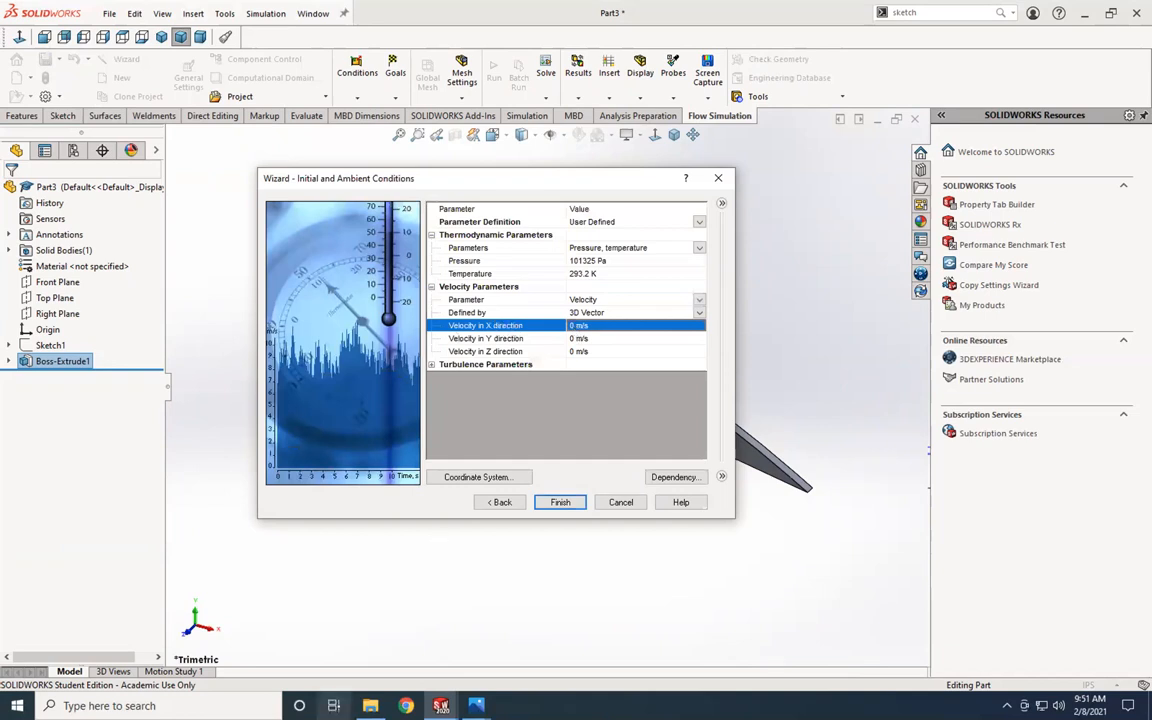
pyautogui.moveTo(369, 707)
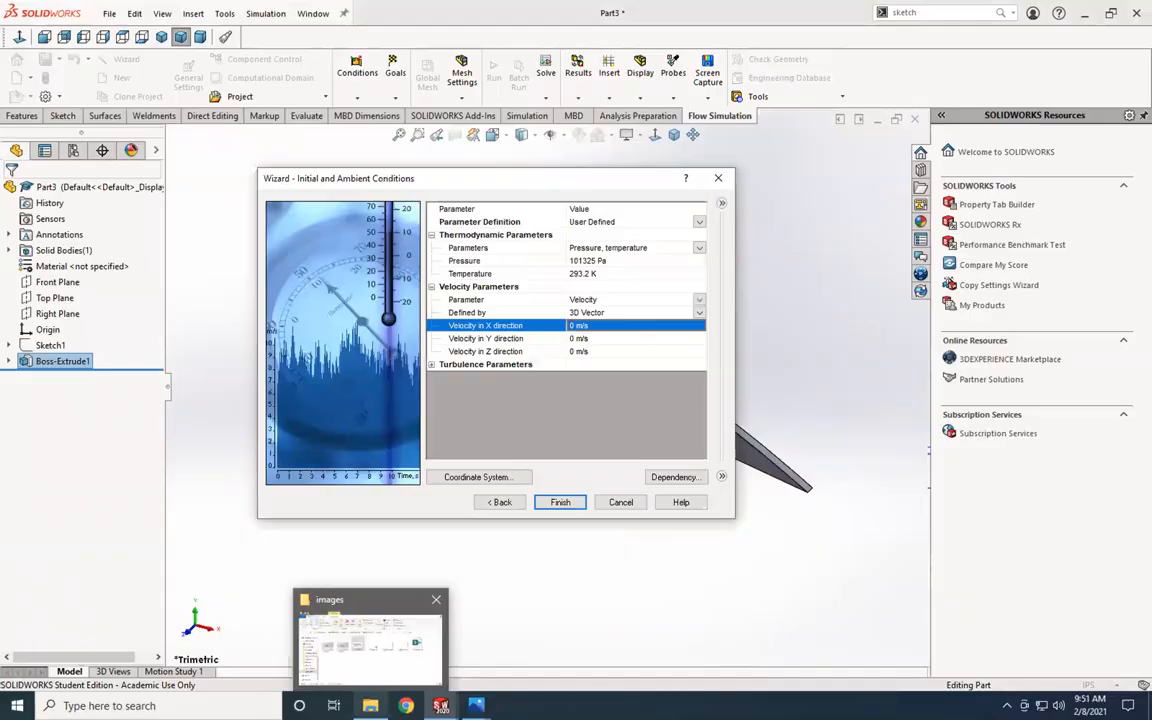
pyautogui.click(370, 630)
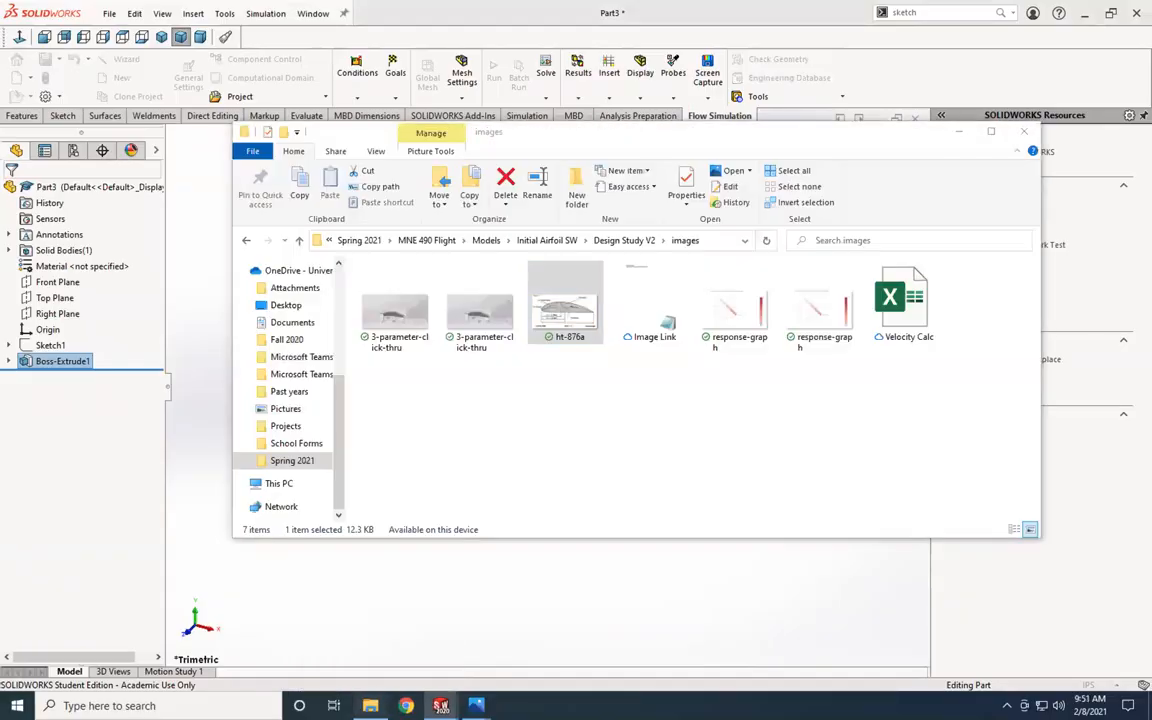
pyautogui.click(902, 302)
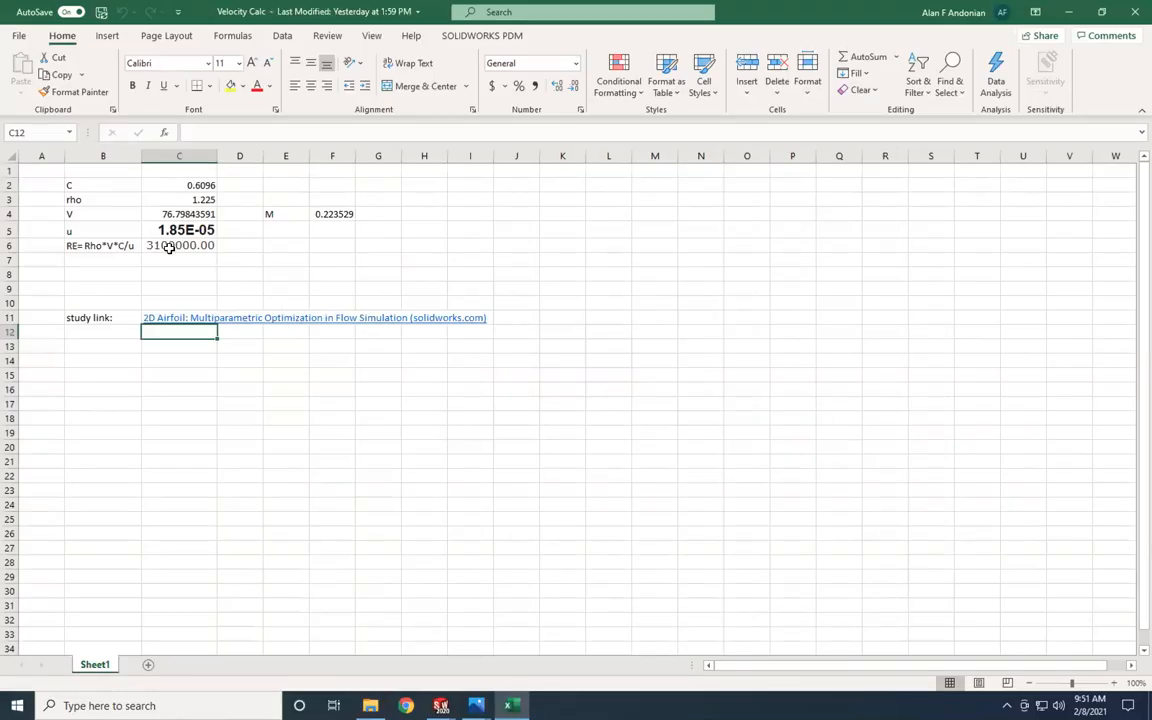
# Step: Switch to the 2D airfoil optimization article in Chrome and look up the Reynolds number its flow simulation was set up to match
pyautogui.hotkey('ctrl', 'Left')
pyautogui.click(545, 78)
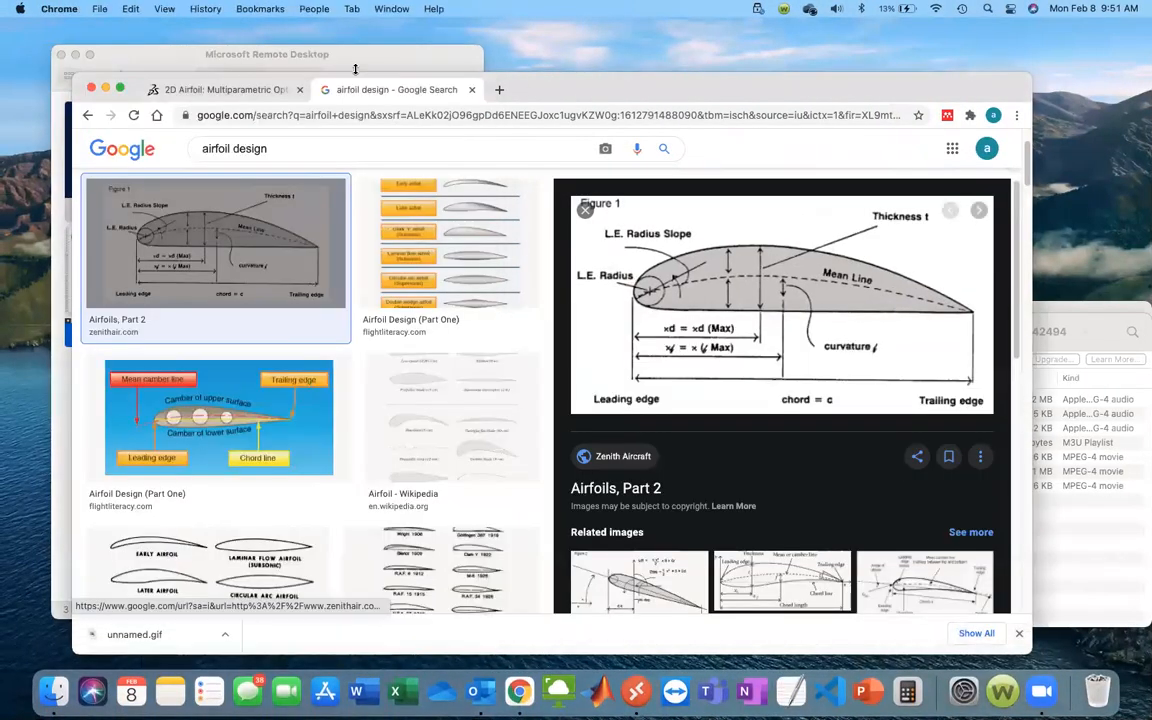
pyautogui.click(185, 86)
pyautogui.scroll(1, 365, 369)
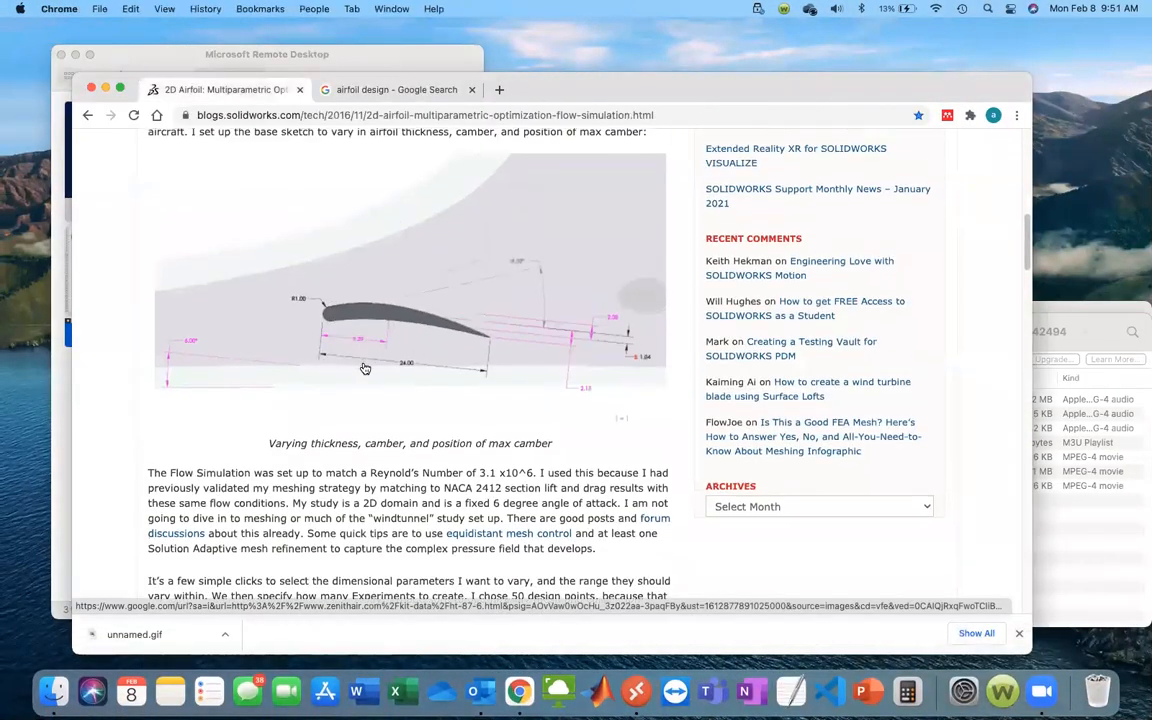
pyautogui.scroll(-3, 365, 369)
pyautogui.moveTo(533, 348); pyautogui.dragTo(479, 348)
pyautogui.moveTo(369, 349); pyautogui.dragTo(465, 349)
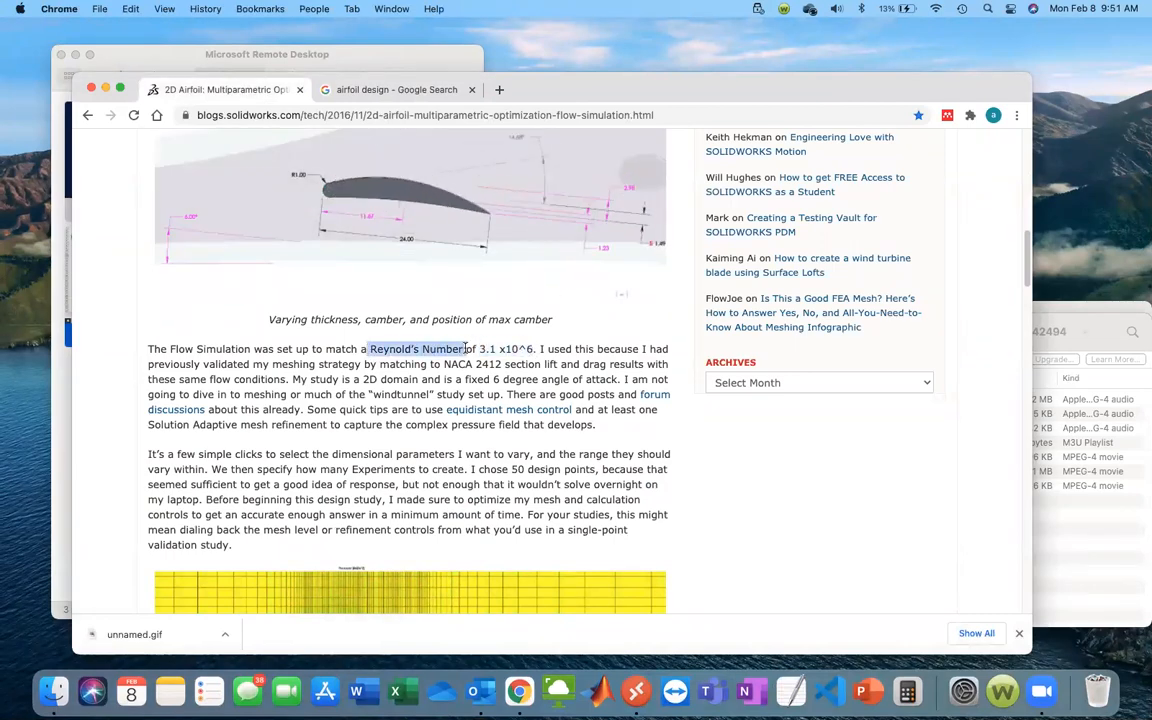
pyautogui.hotkey('ctrl', 'Right')
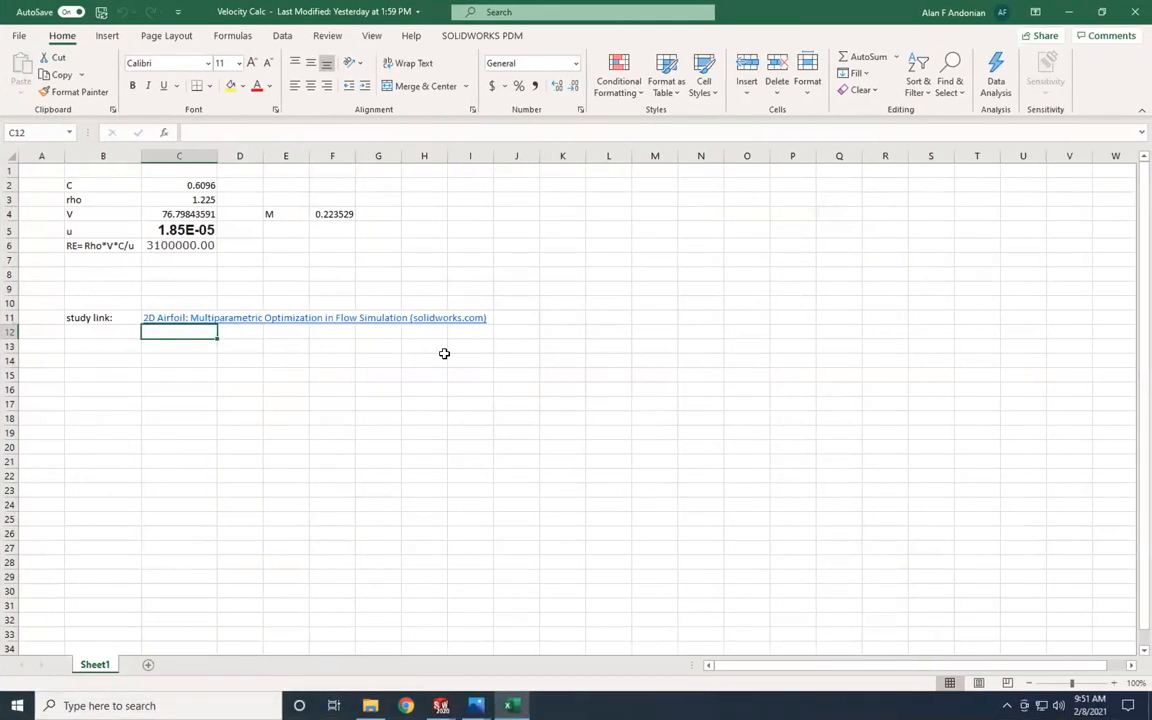
# Step: In the Excel workbook, examine the Reynolds number, chord and viscosity inputs and the formula that calculates the velocity V
pyautogui.click(186, 259)
pyautogui.click(75, 242)
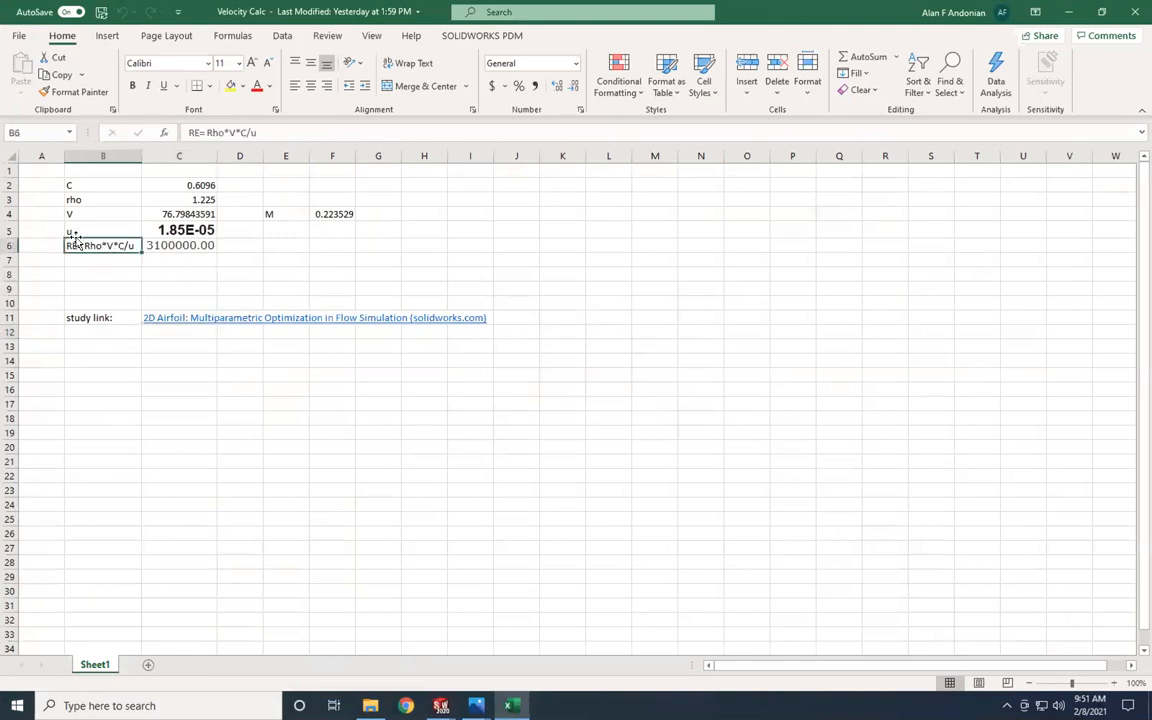
pyautogui.click(190, 247)
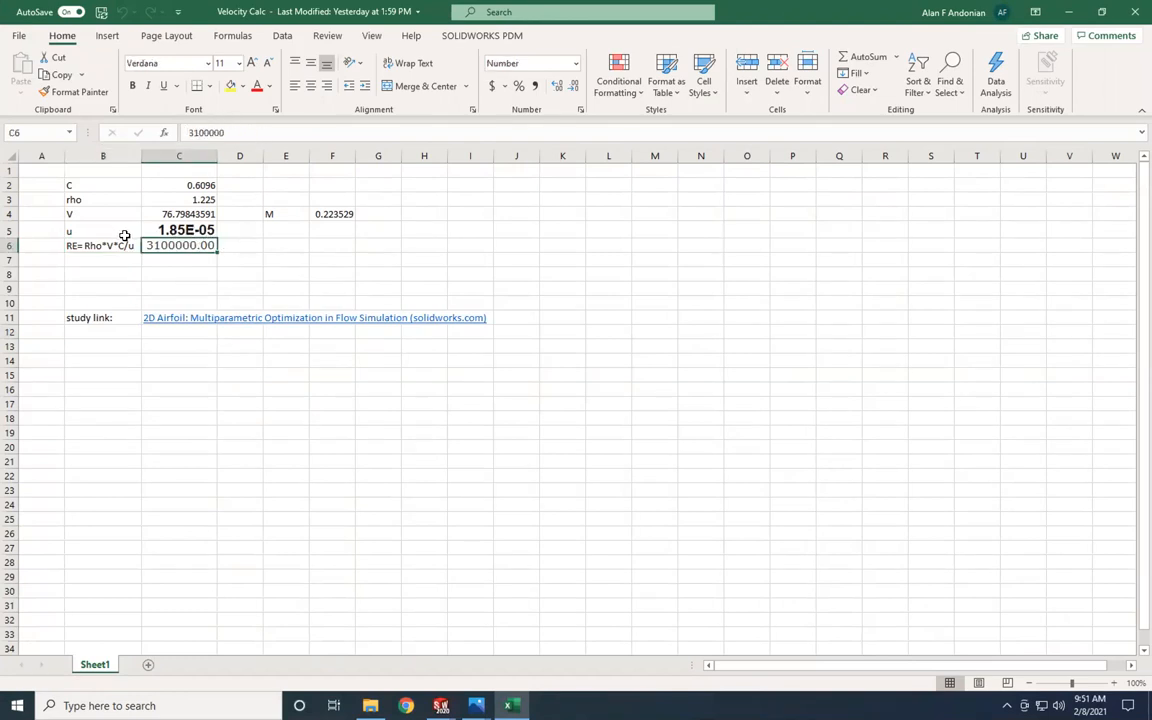
pyautogui.click(169, 215)
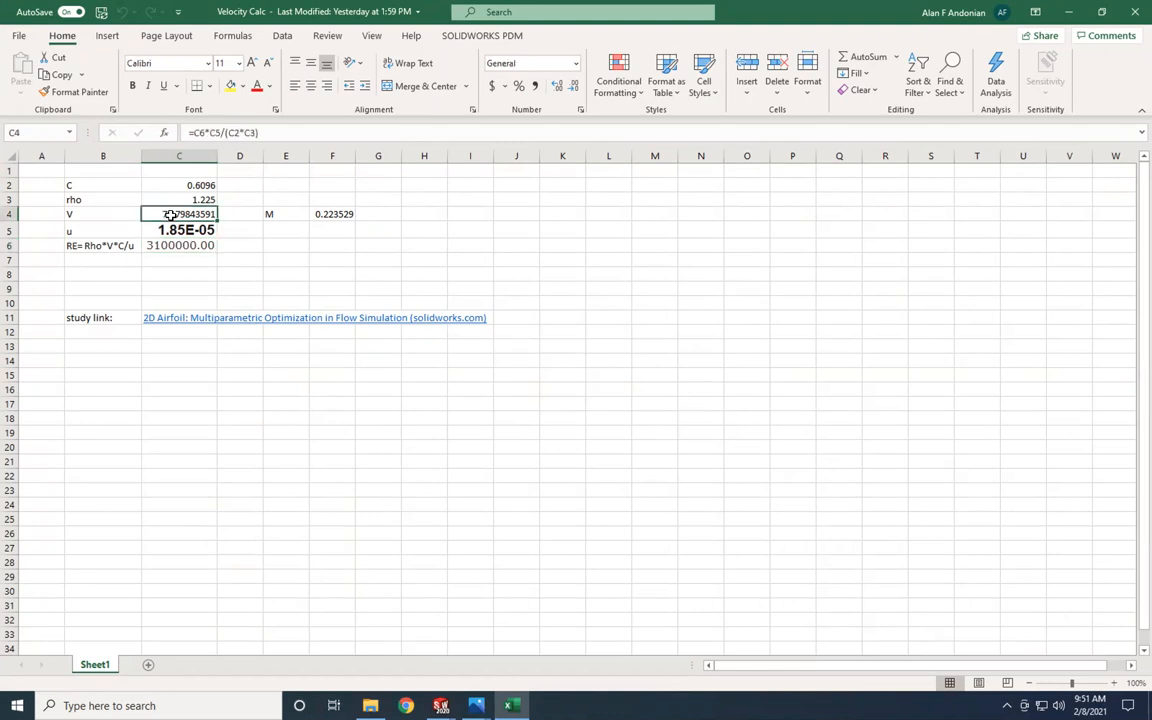
pyautogui.click(186, 184)
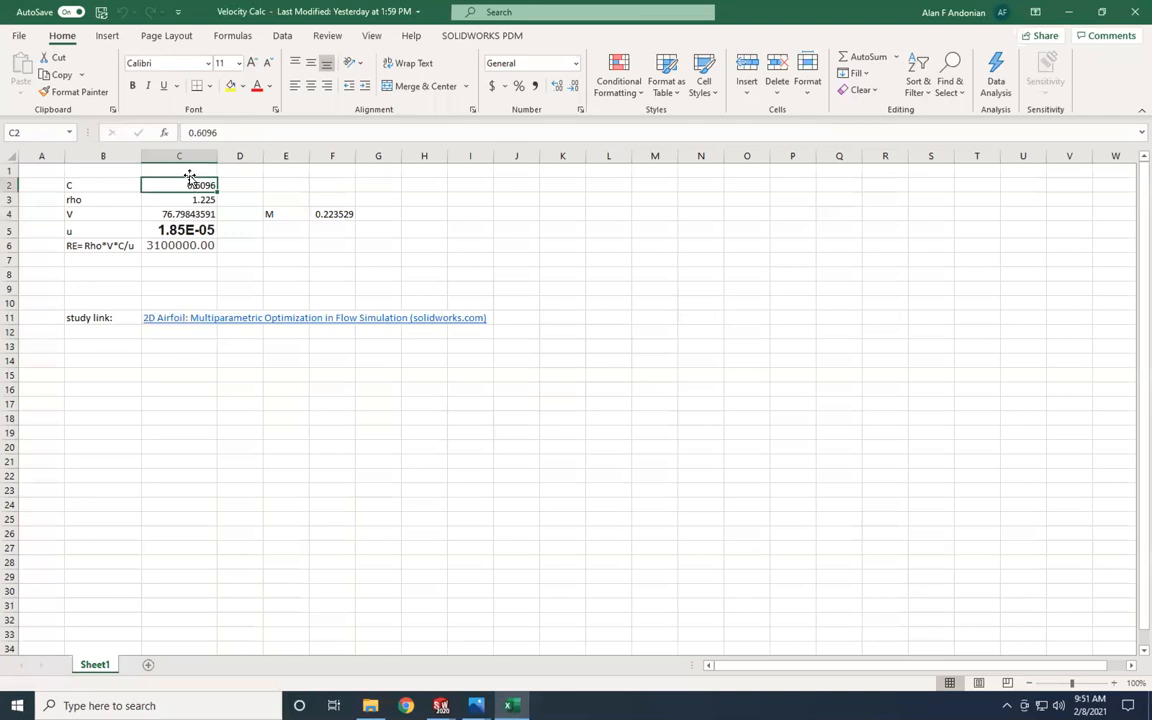
pyautogui.click(185, 231)
pyautogui.click(176, 214)
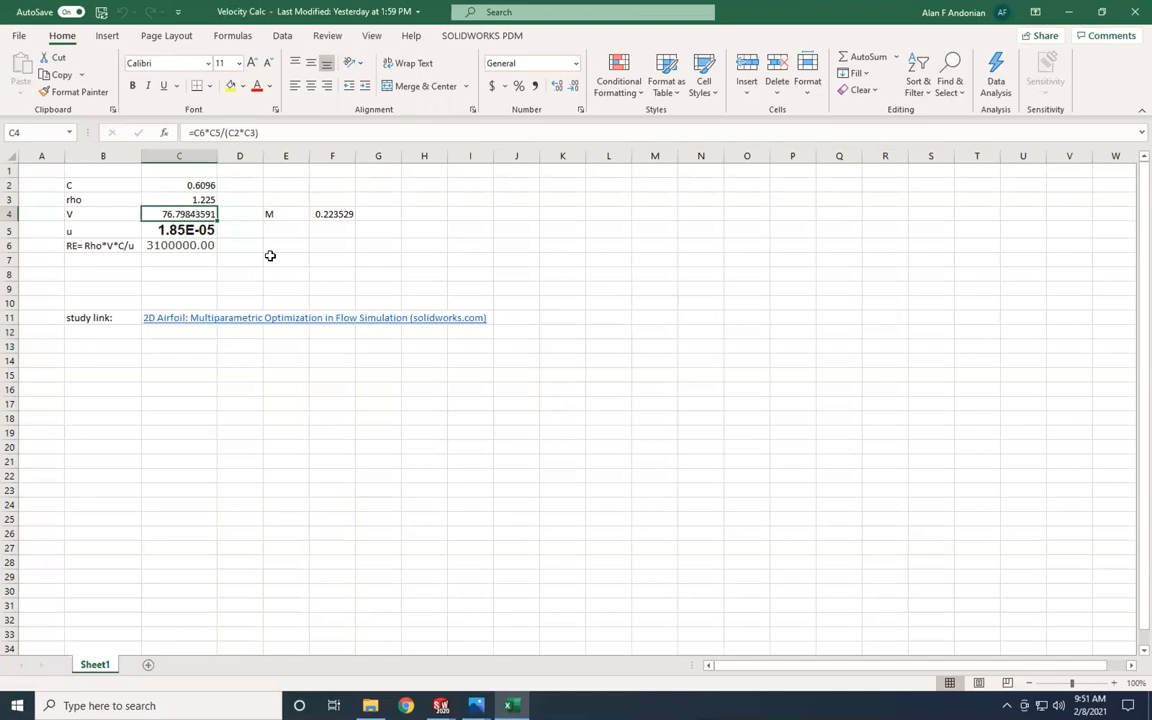
# Step: Back in SOLIDWORKS, set the initial velocity in the X direction to 76.79 m/s and finish the project wizard
pyautogui.click(1072, 18)
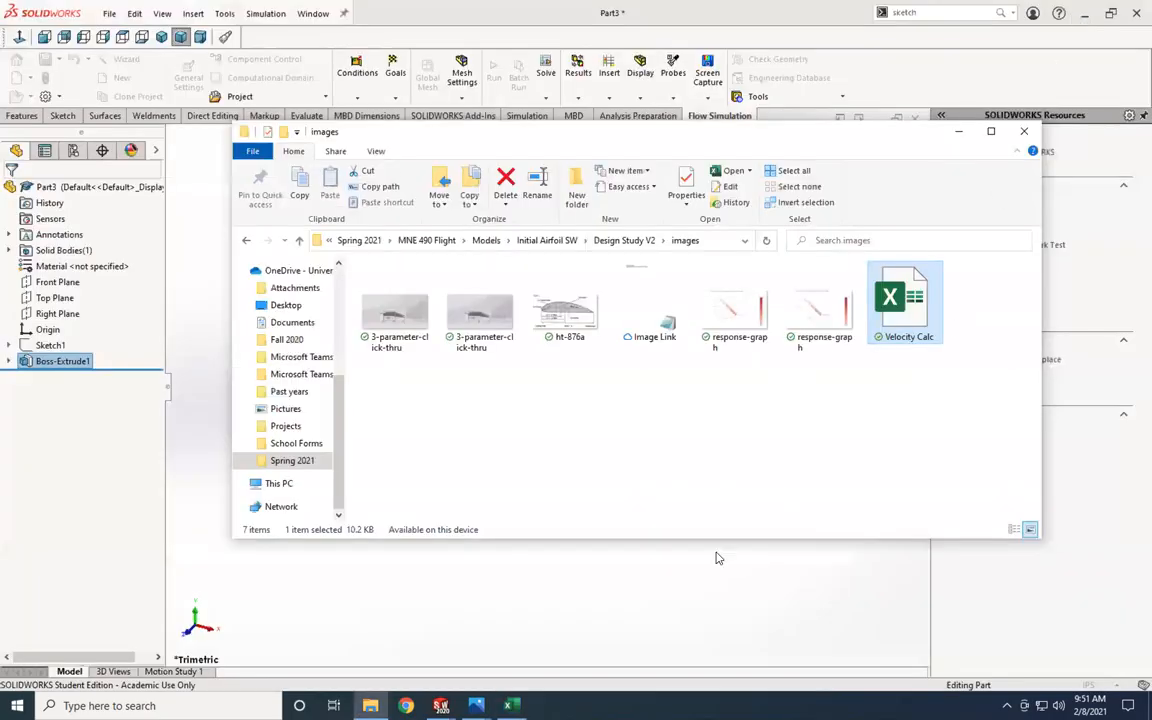
pyautogui.click(716, 558)
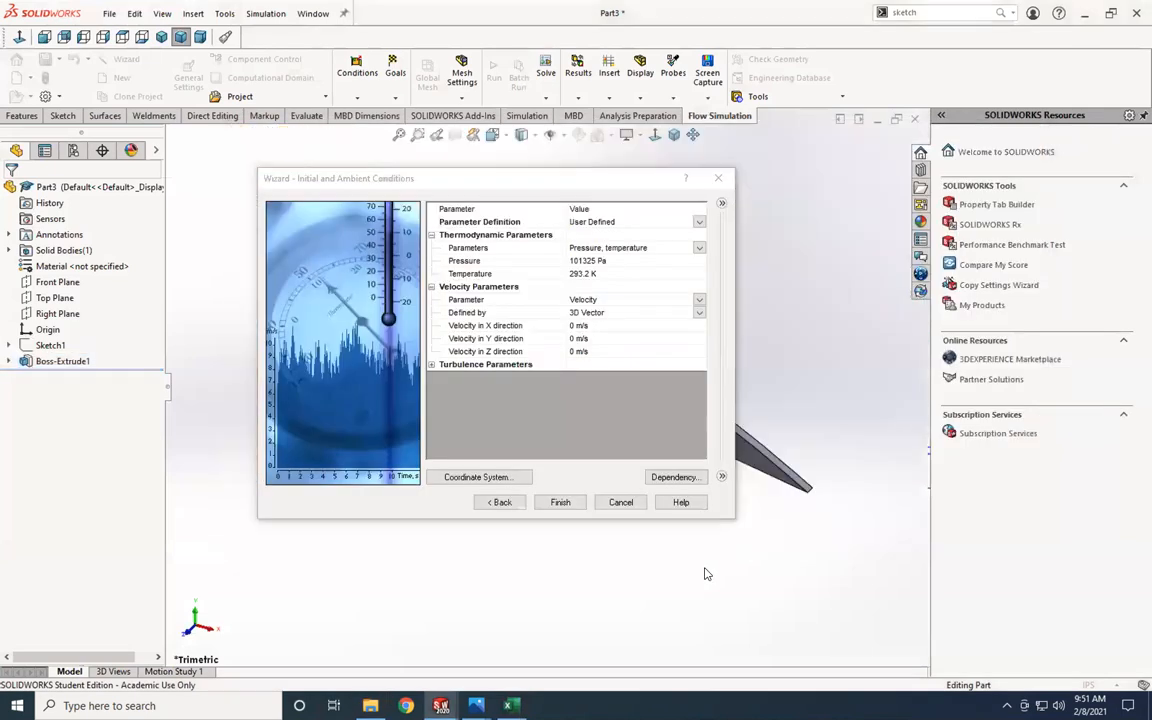
pyautogui.click(572, 329)
pyautogui.click(574, 329)
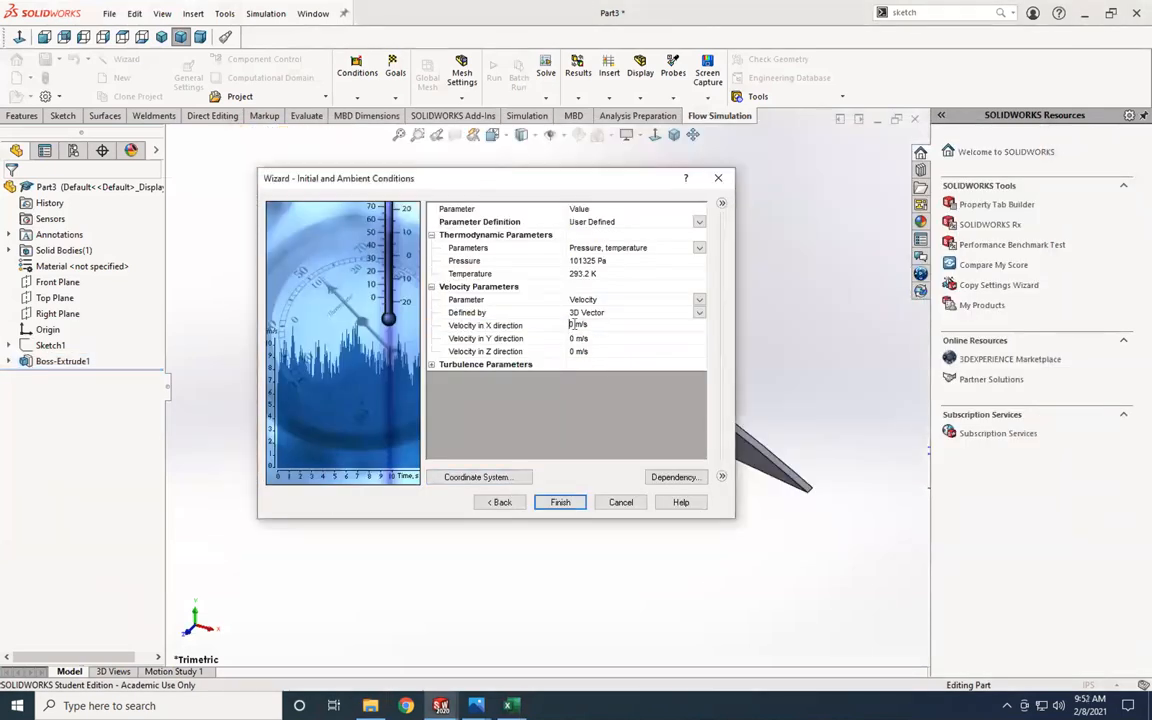
pyautogui.write('79')
pyautogui.click(512, 706)
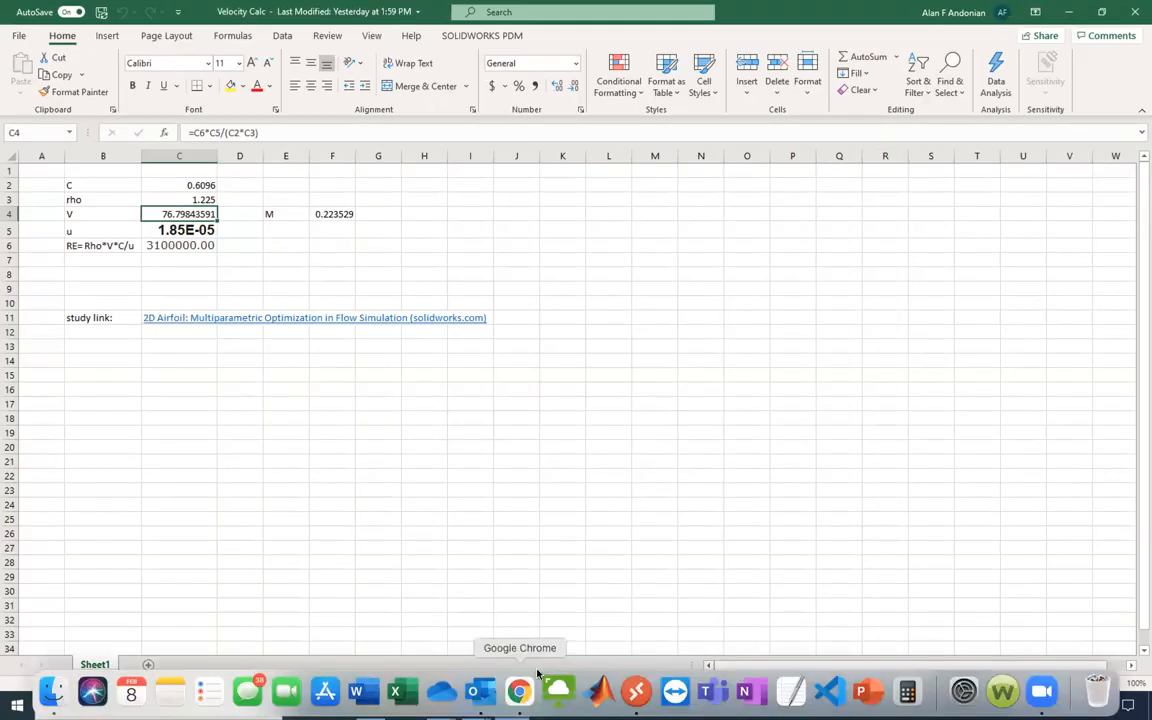
pyautogui.moveTo(441, 705)
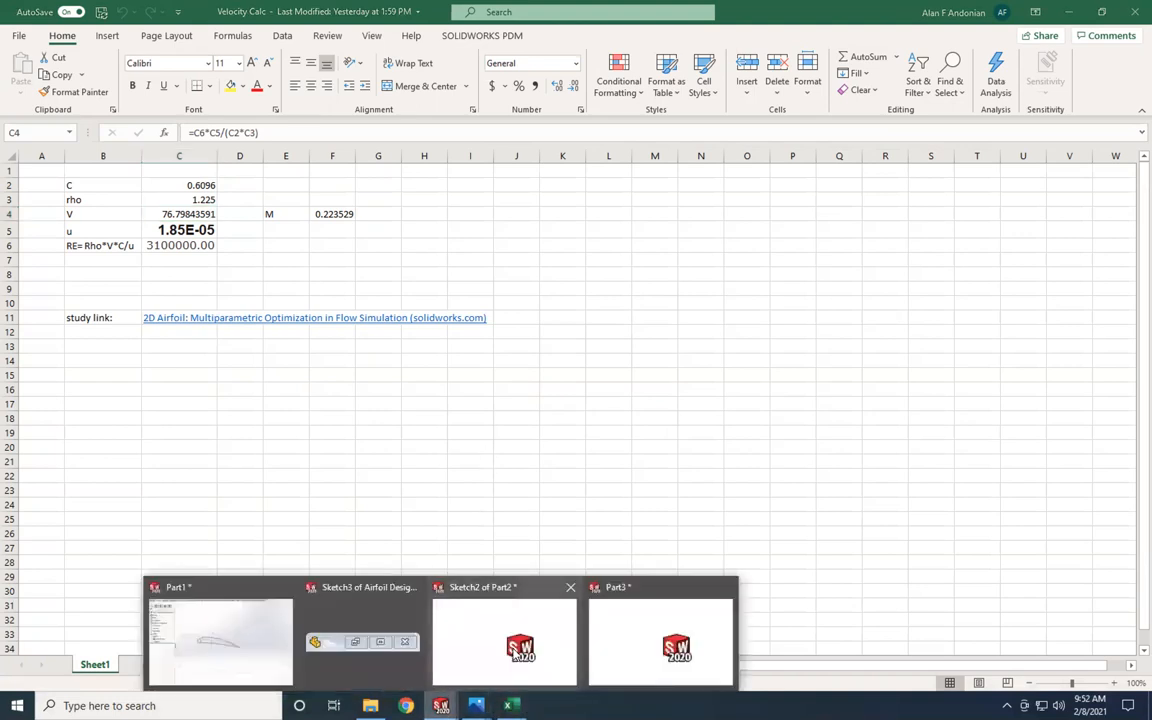
pyautogui.click(653, 655)
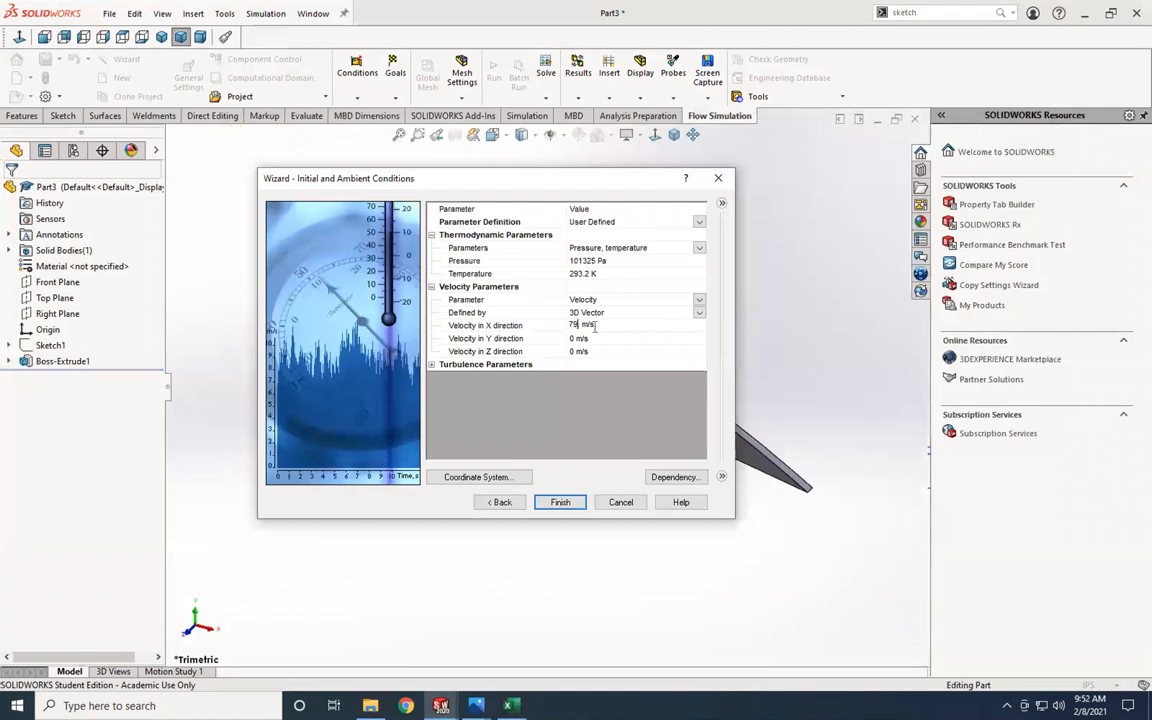
pyautogui.write('79')
pyautogui.press('Return')
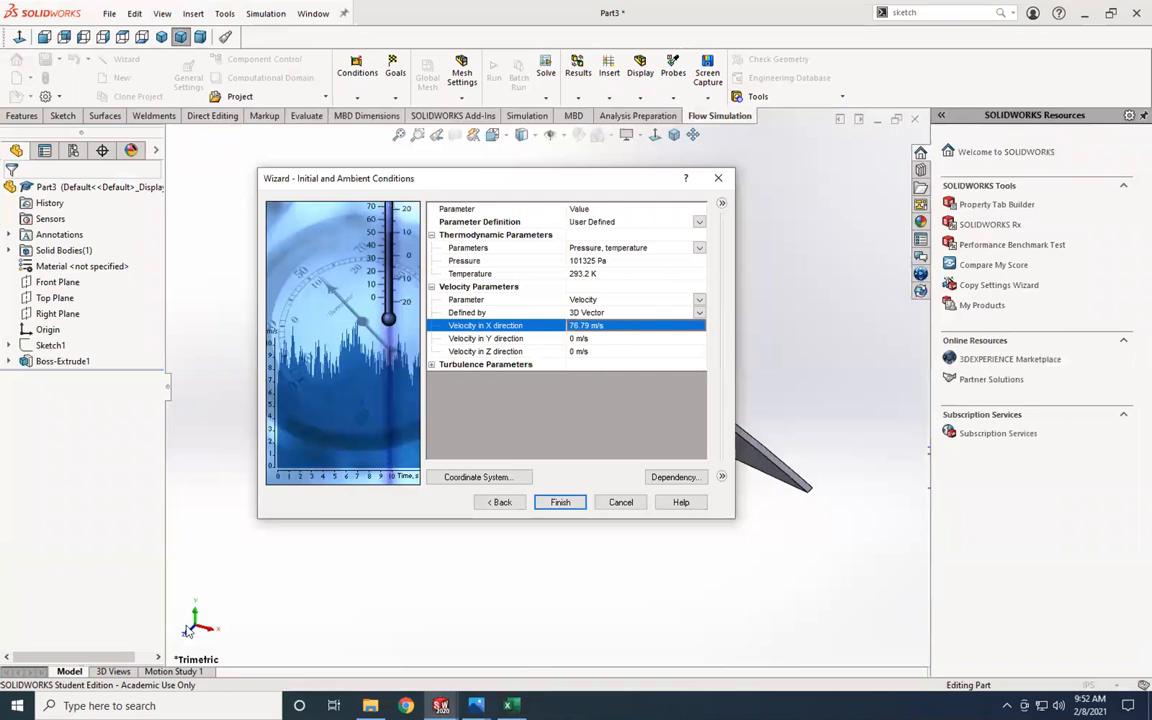
pyautogui.click(561, 502)
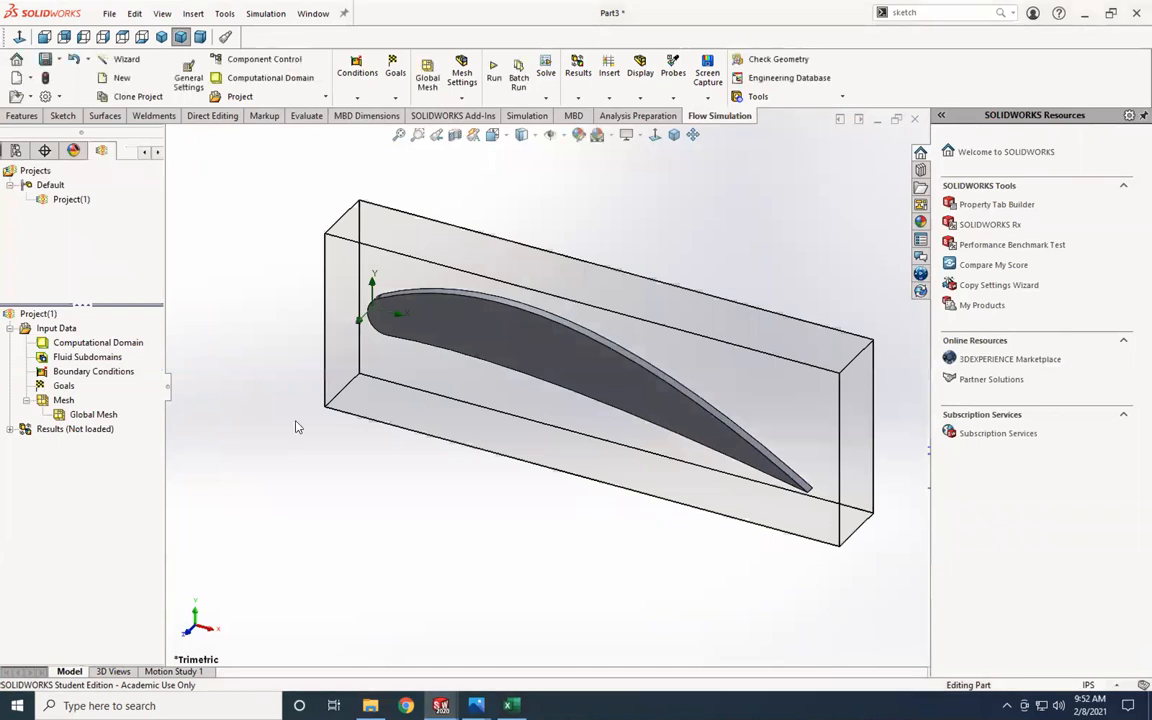
# Step: Edit the computational domain of Project(1) and make it a 2D simulation in the XY plane
pyautogui.doubleClick(100, 343)
pyautogui.rightClick(103, 346)
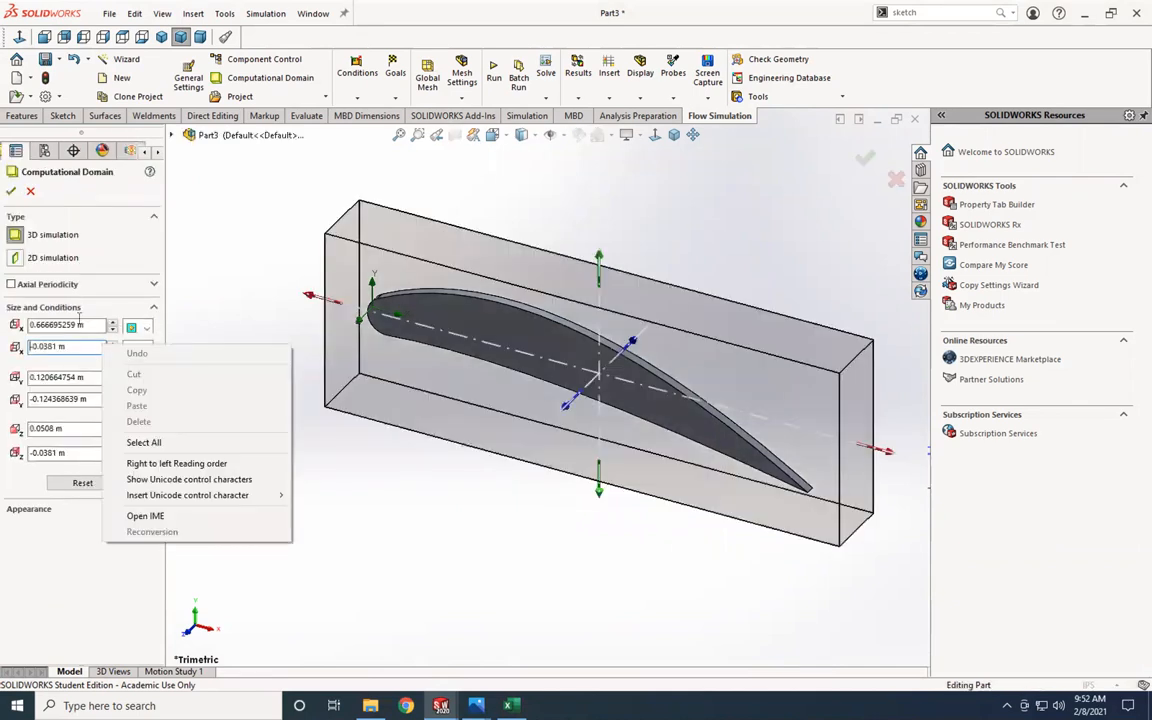
pyautogui.press('Escape')
pyautogui.click(15, 257)
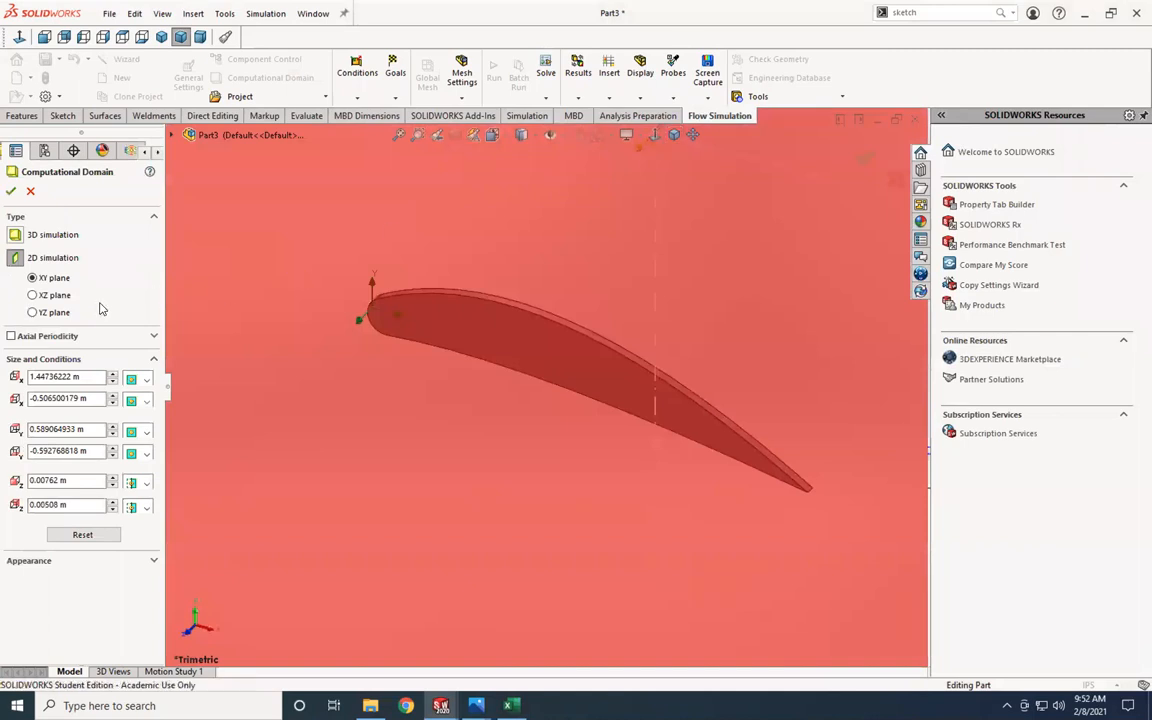
# Step: Enlarge the computational domain around the airfoil to about 0.804 m Y max, -0.881 m Y min and 1.634 m X max, and accept it
pyautogui.scroll(6, 493, 343)
pyautogui.moveTo(536, 376); pyautogui.dragTo(568, 268, button='middle')
pyautogui.moveTo(669, 339); pyautogui.dragTo(563, 323, button='middle')
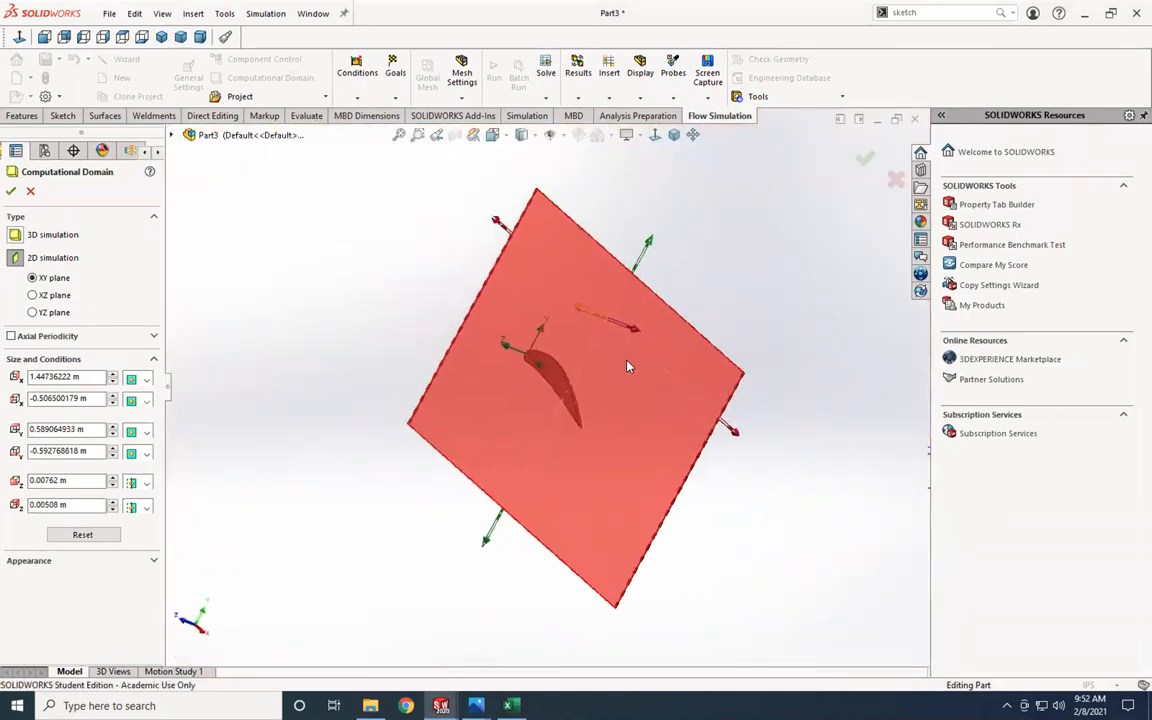
pyautogui.click(655, 135)
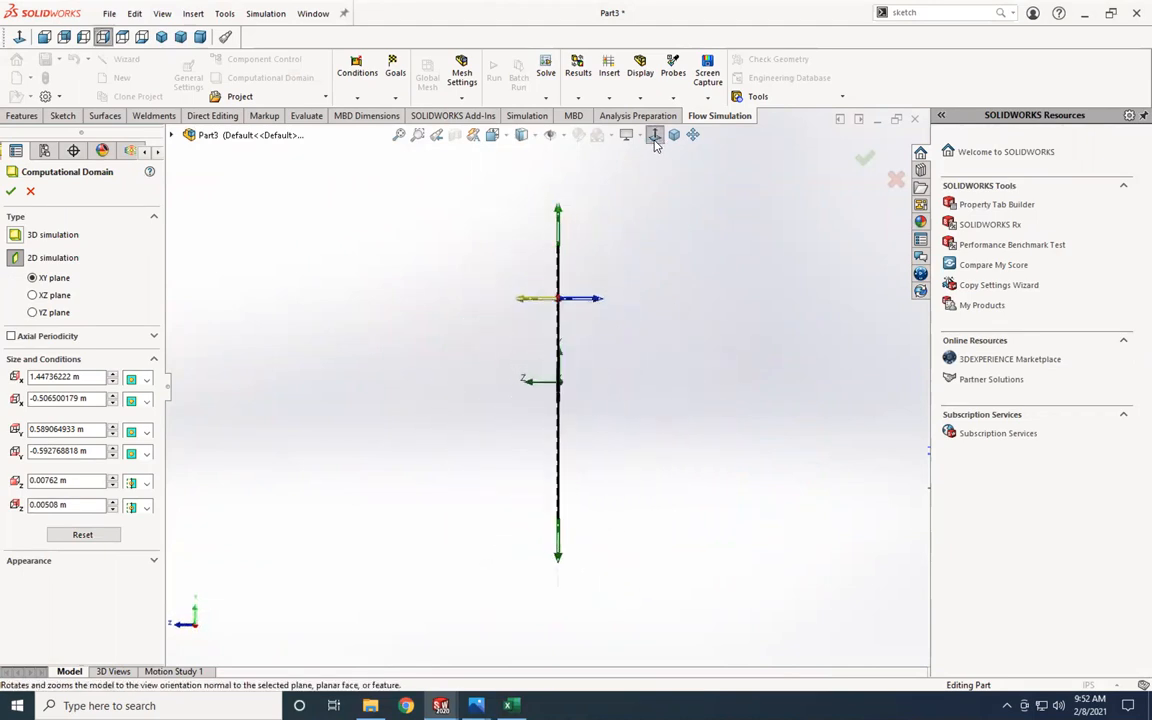
pyautogui.click(674, 135)
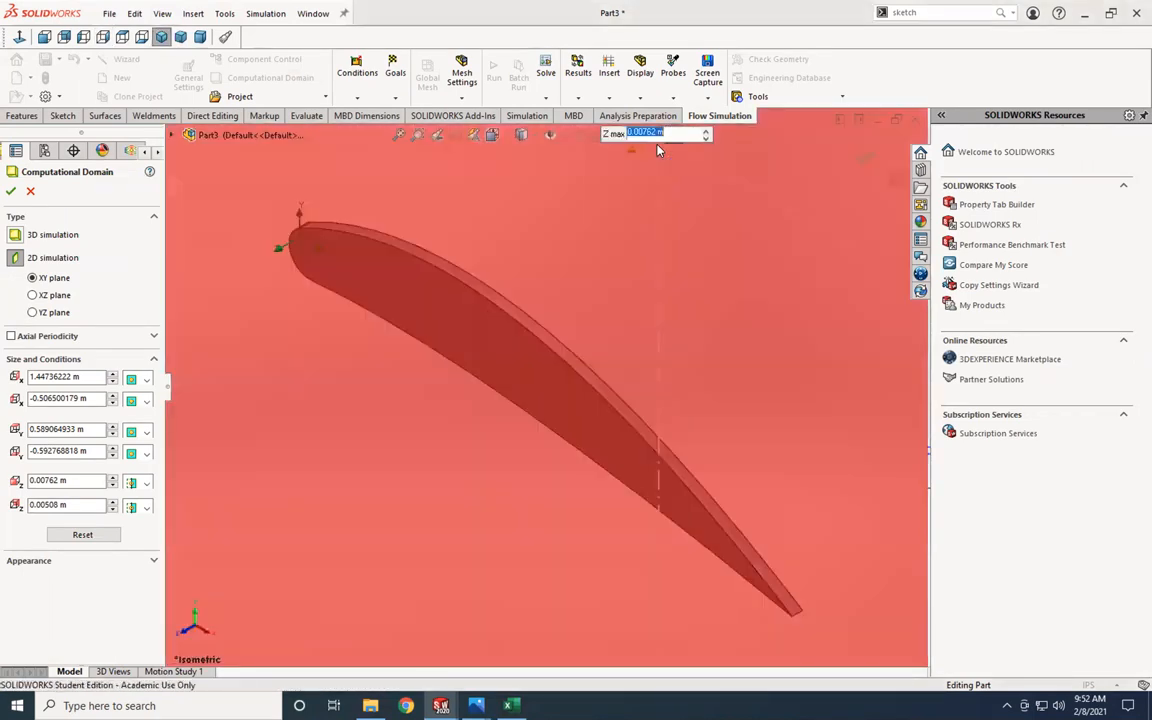
pyautogui.scroll(4, 669, 176)
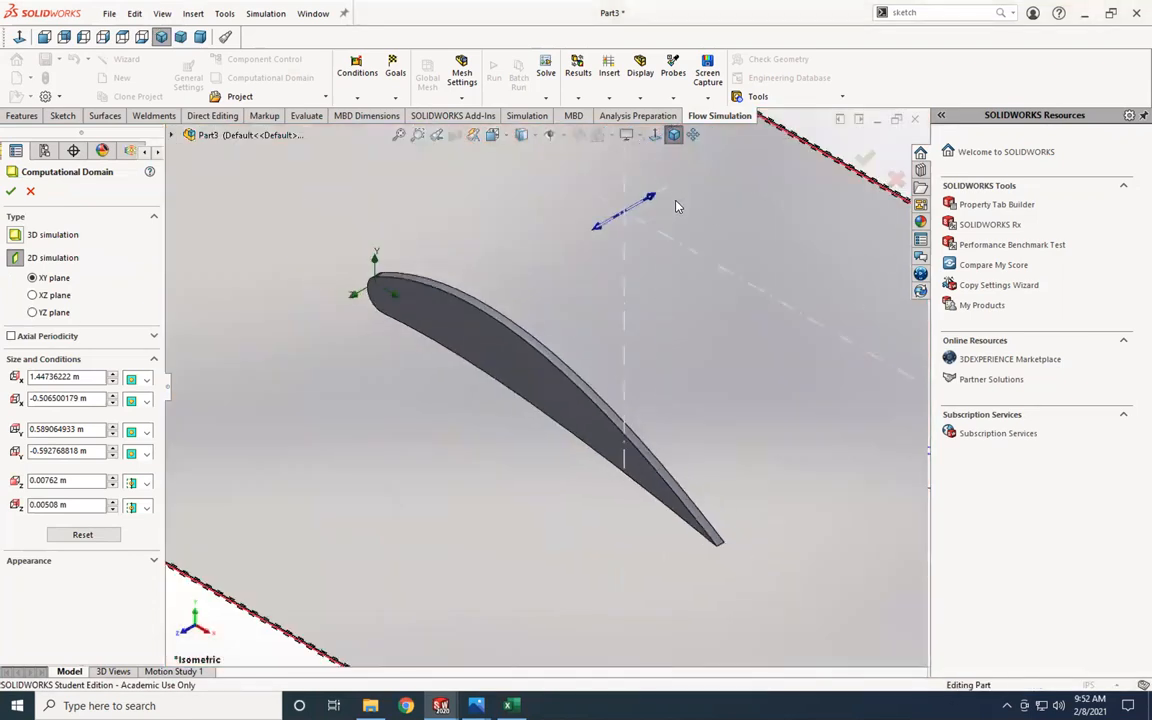
pyautogui.click(656, 137)
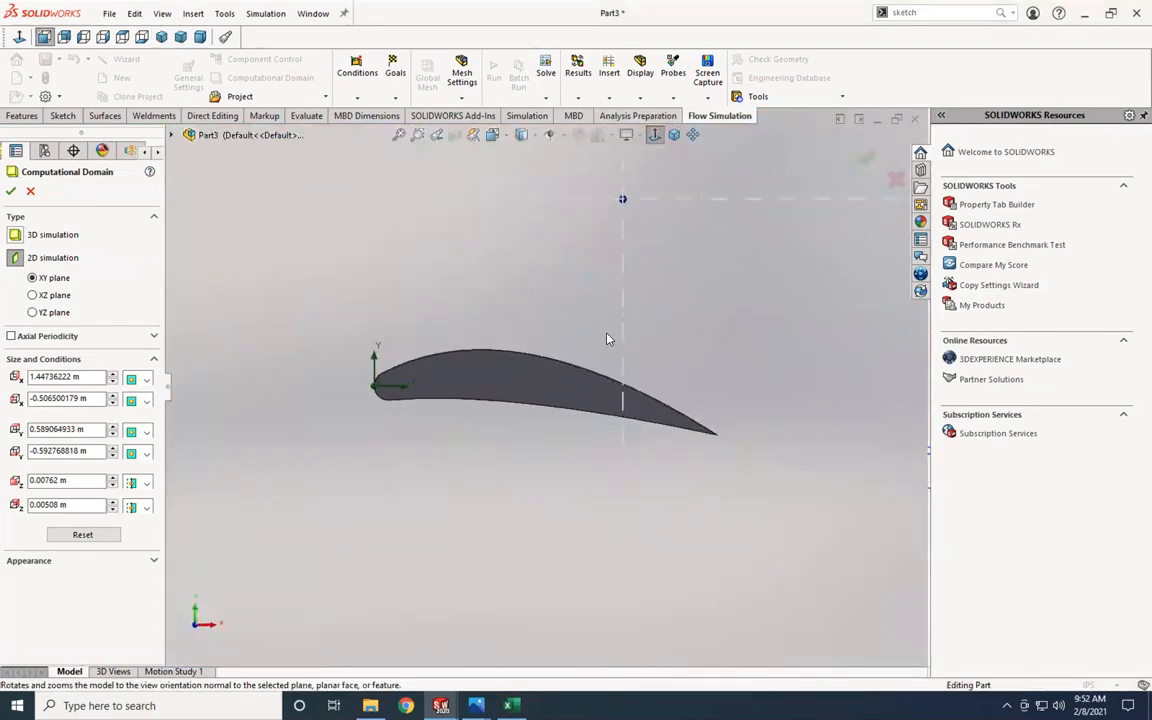
pyautogui.moveTo(583, 195); pyautogui.dragTo(597, 140)
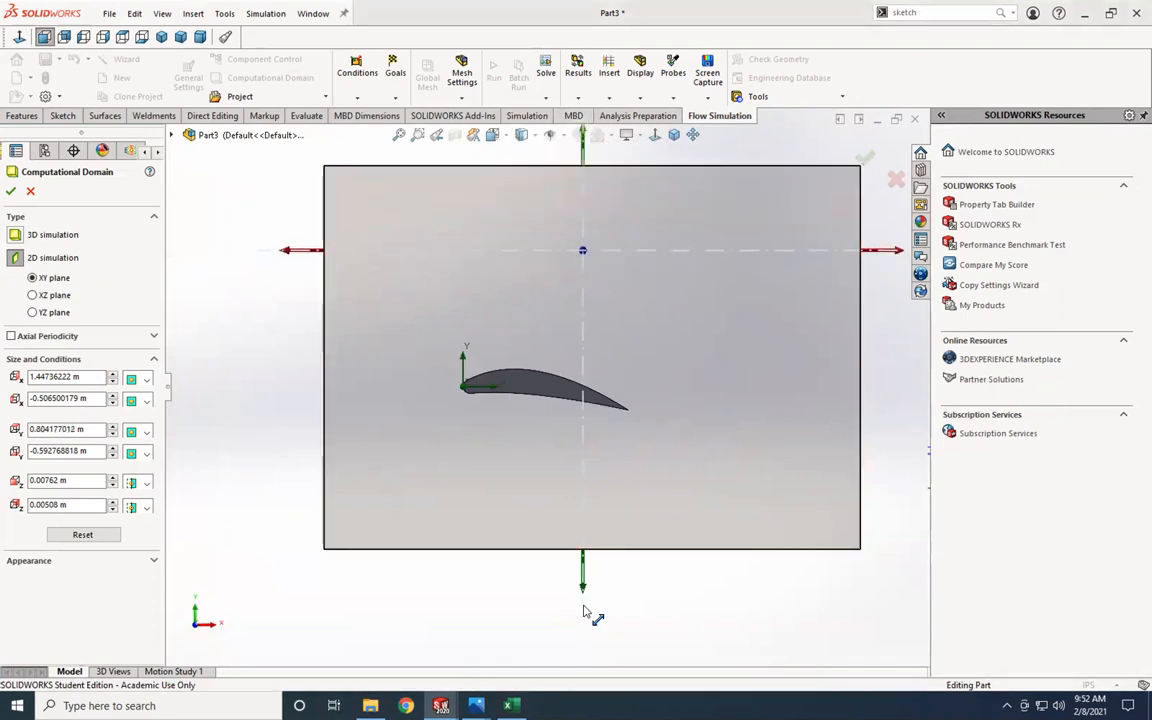
pyautogui.moveTo(587, 592); pyautogui.dragTo(591, 668)
pyautogui.moveTo(884, 268); pyautogui.dragTo(908, 270)
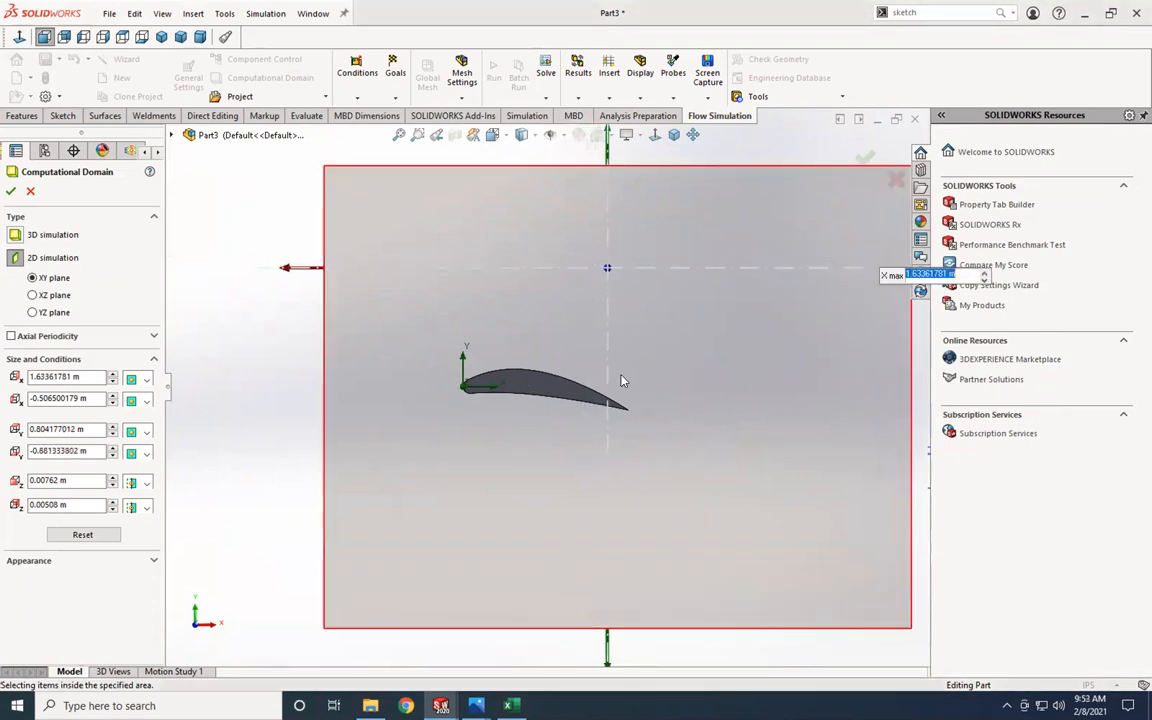
pyautogui.click(10, 190)
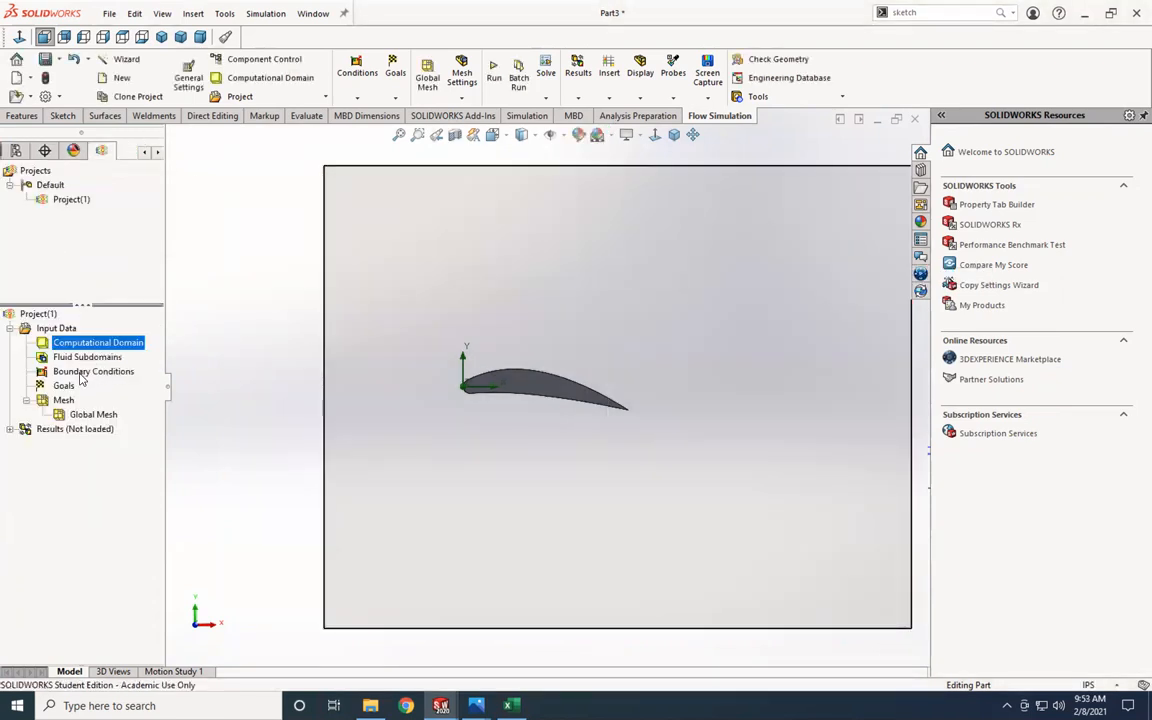
# Step: Add global goals for Force (X) and Force (Y) to Project(1)
pyautogui.rightClick(64, 387)
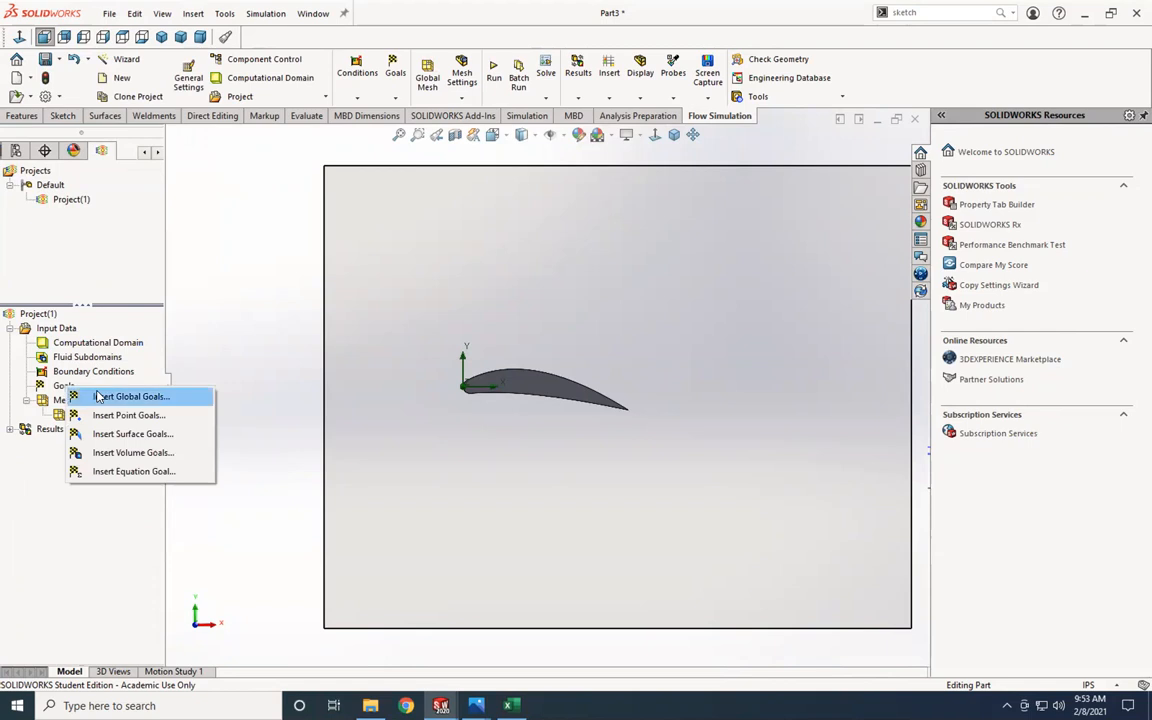
pyautogui.click(95, 397)
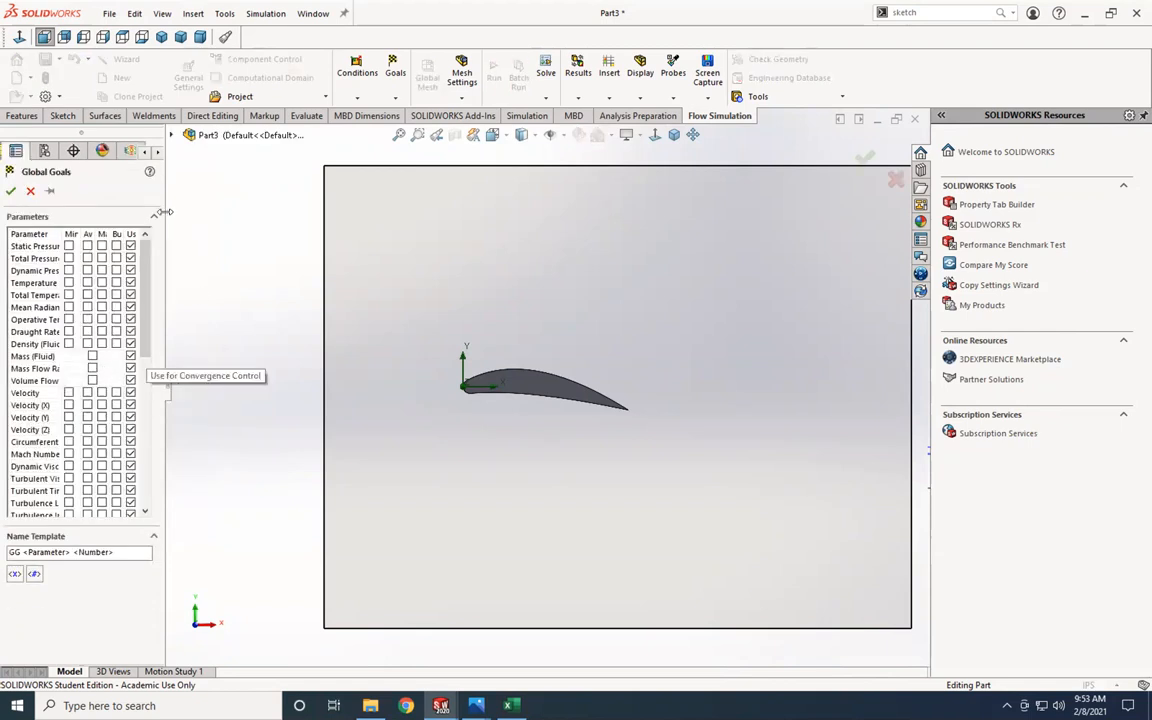
pyautogui.moveTo(234, 214); pyautogui.dragTo(254, 214)
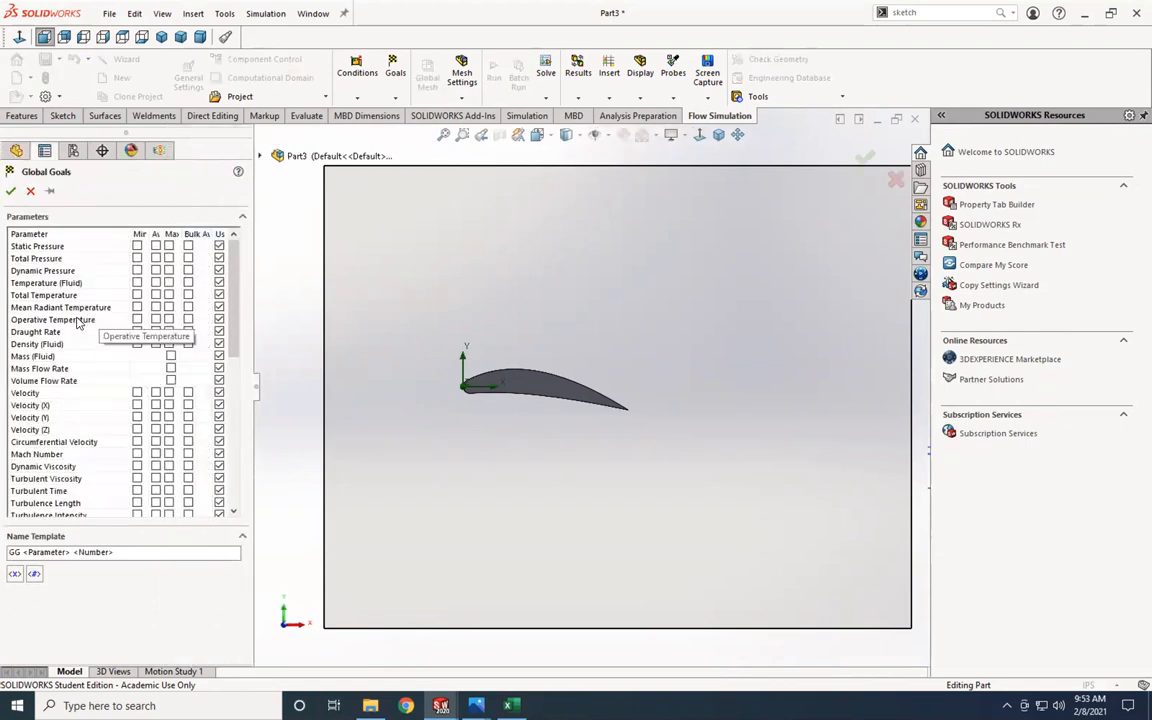
pyautogui.scroll(-6, 100, 400)
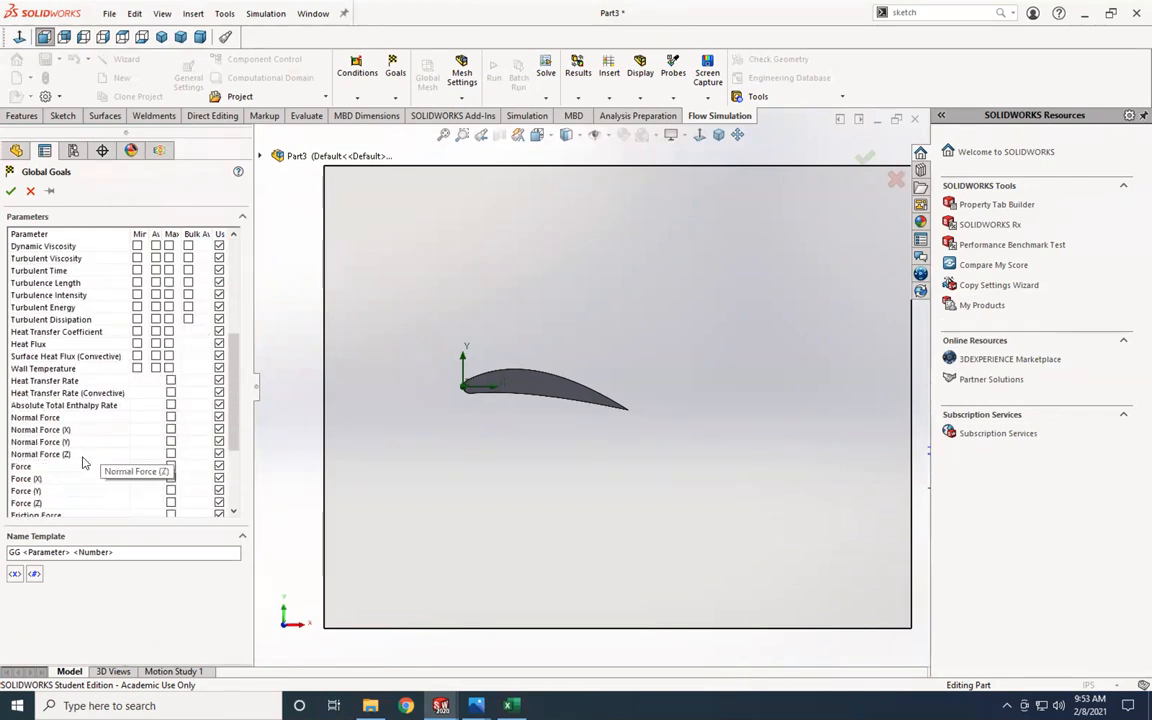
pyautogui.scroll(-1, 110, 430)
pyautogui.click(171, 441)
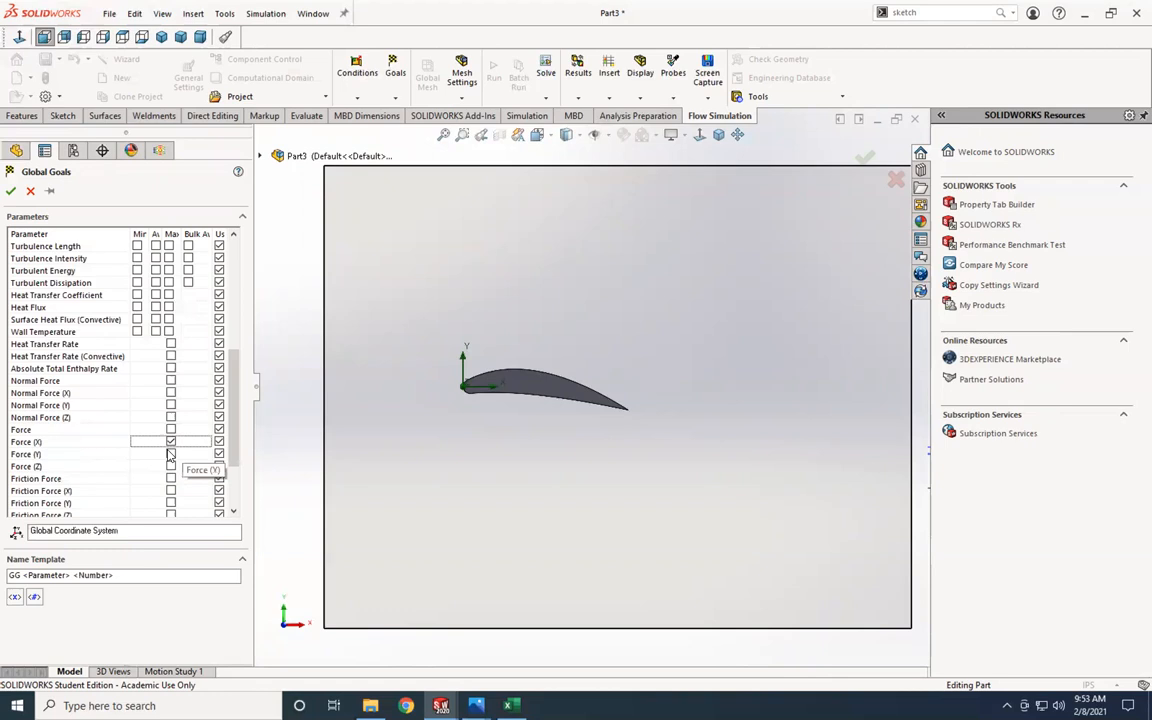
pyautogui.click(171, 455)
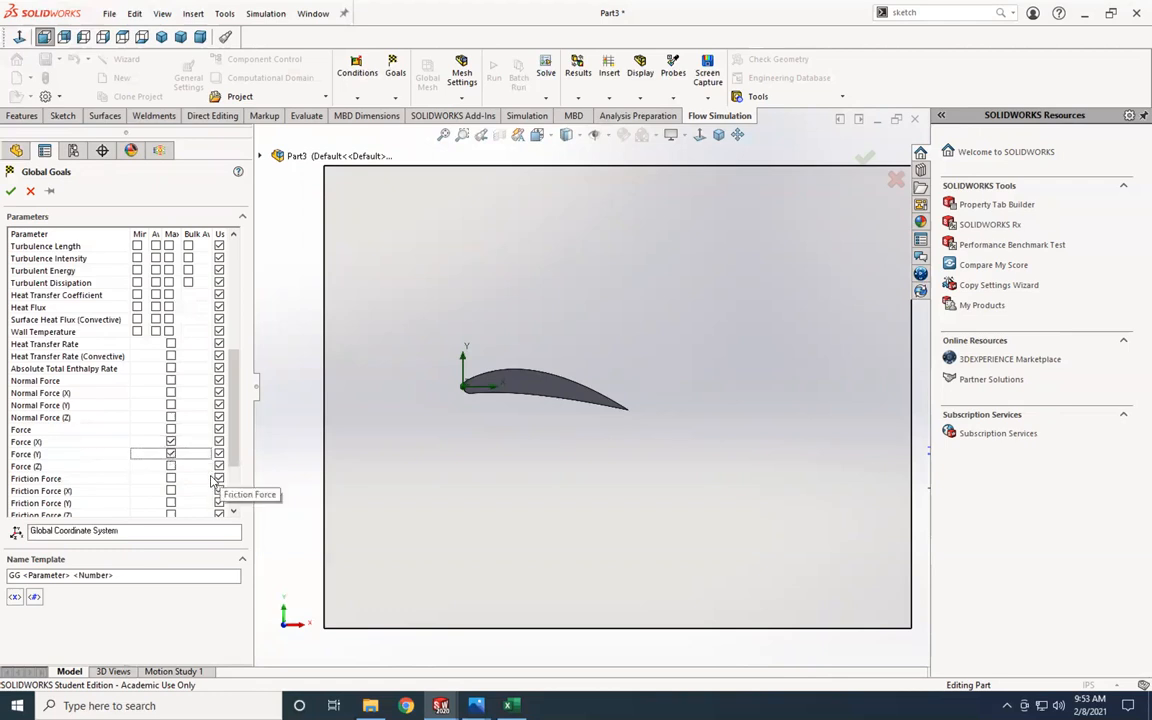
pyautogui.click(11, 190)
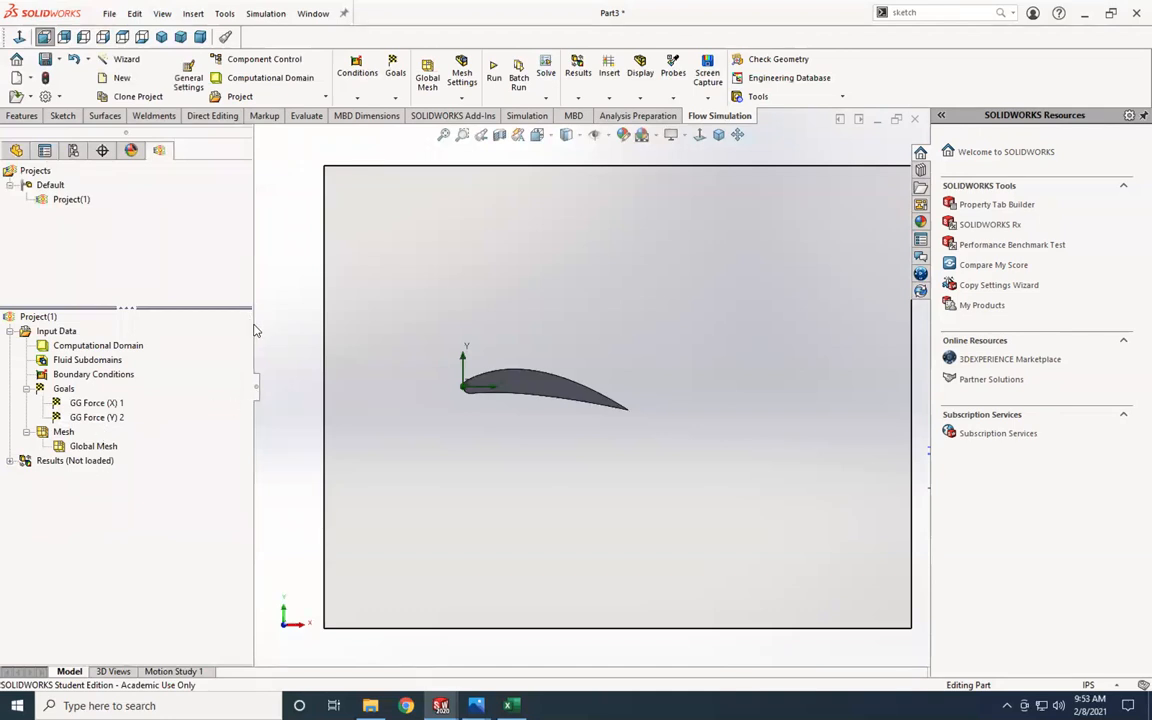
# Step: Run the flow simulation calculation for Project(1)
pyautogui.moveTo(253, 322); pyautogui.dragTo(165, 322)
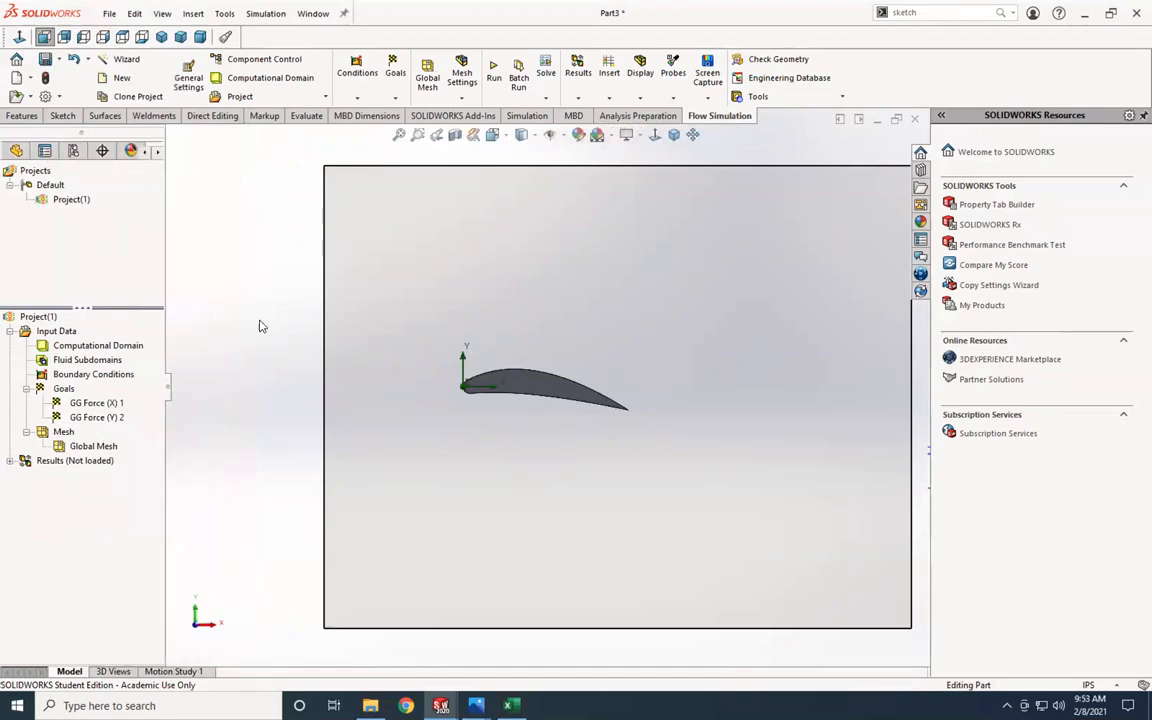
pyautogui.click(492, 72)
pyautogui.click(708, 272)
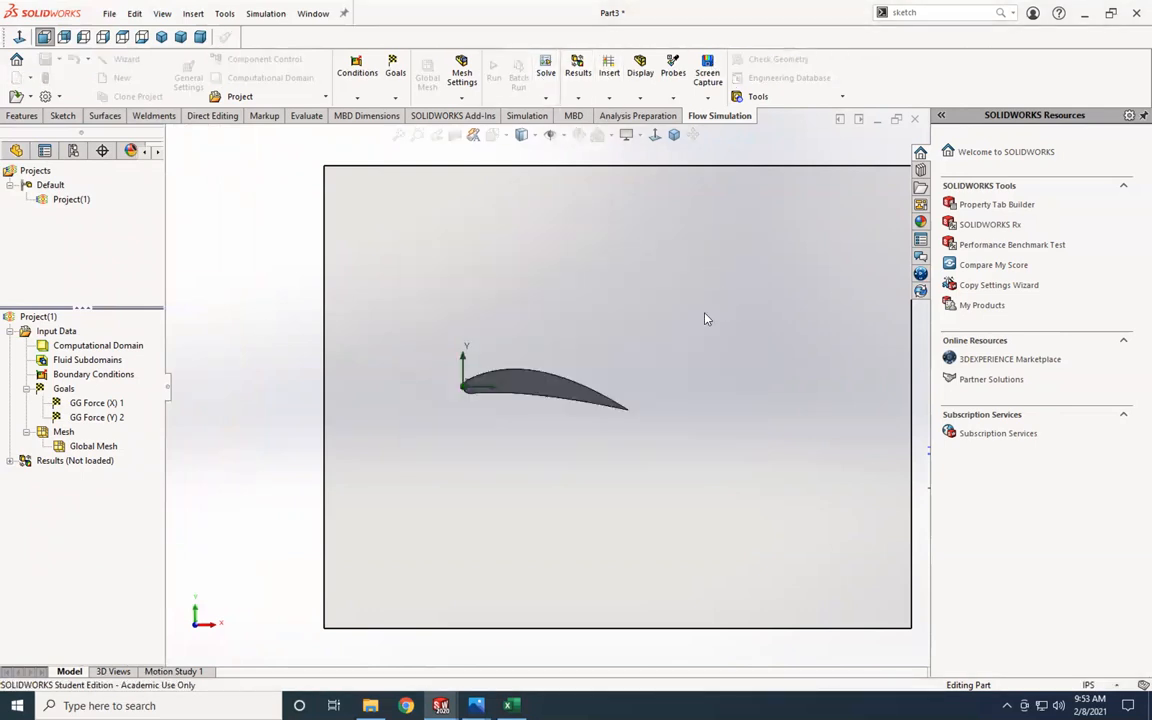
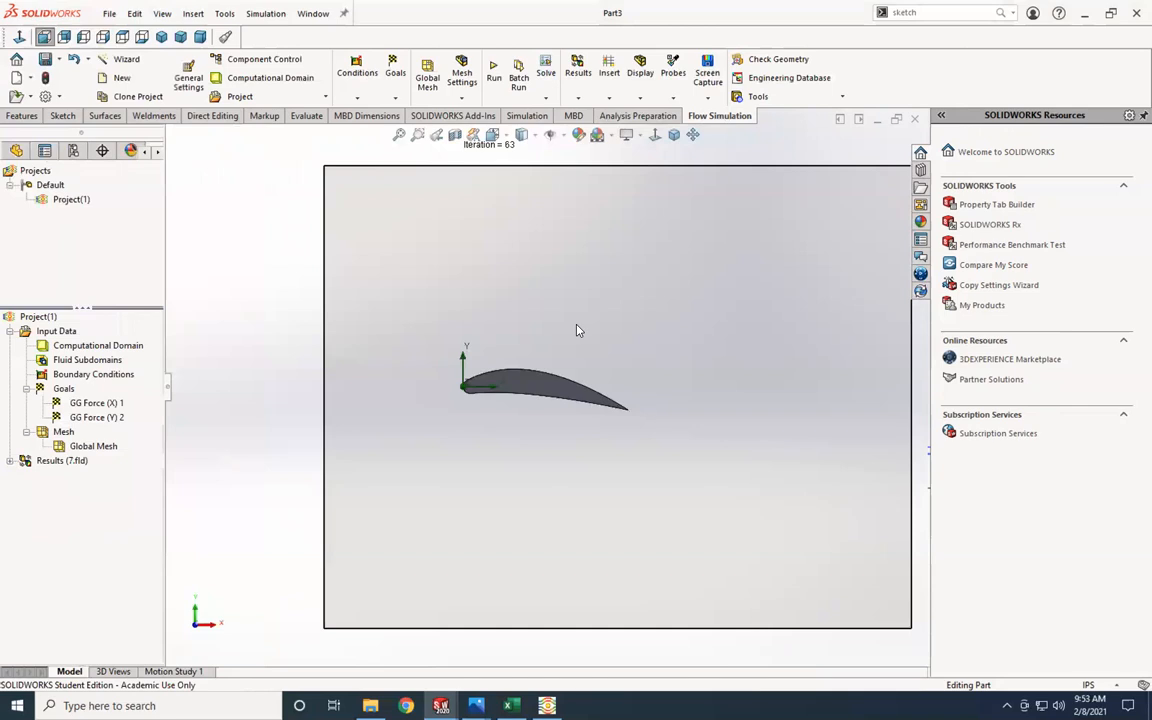
# Step: Insert a cut plot on the Front Plane showing pressure as both contours and isolines
pyautogui.click(9, 460)
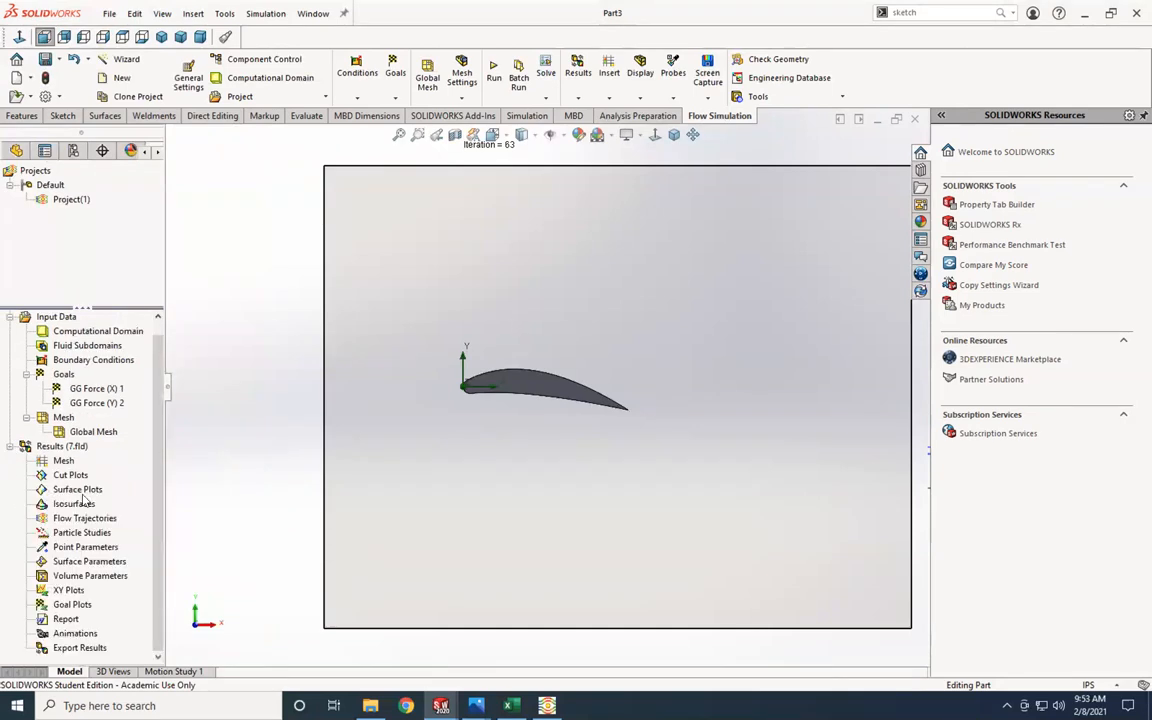
pyautogui.rightClick(69, 477)
pyautogui.click(93, 486)
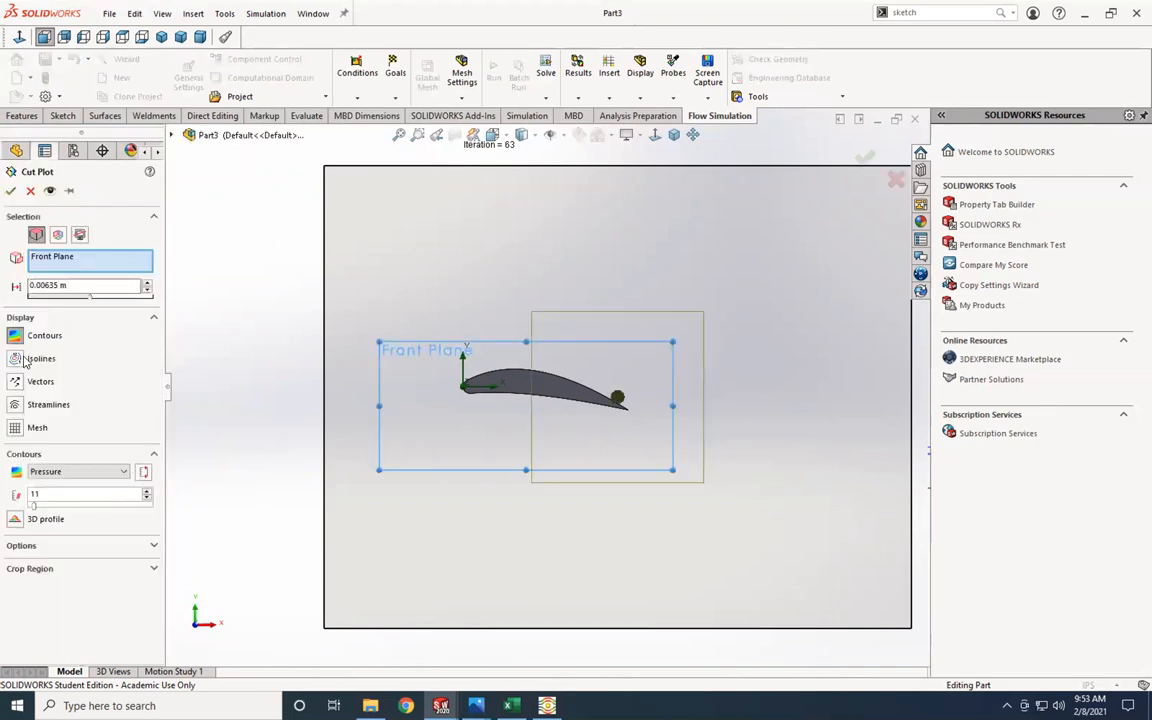
pyautogui.click(15, 358)
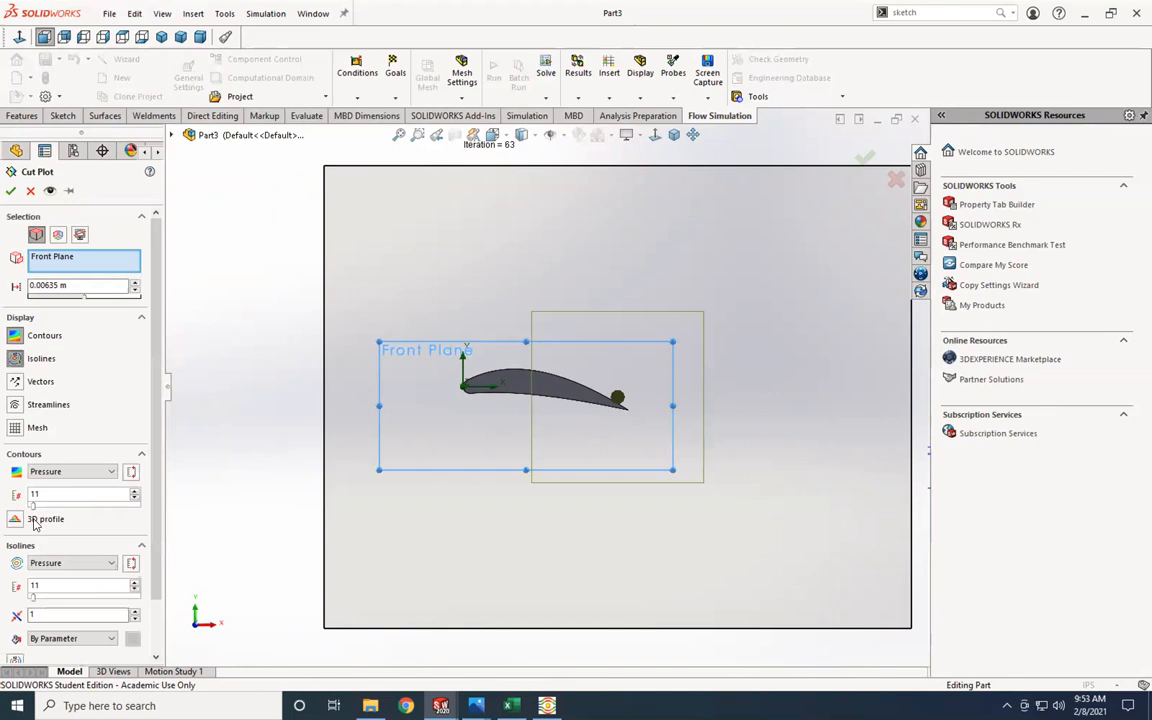
pyautogui.scroll(-2, 91, 580)
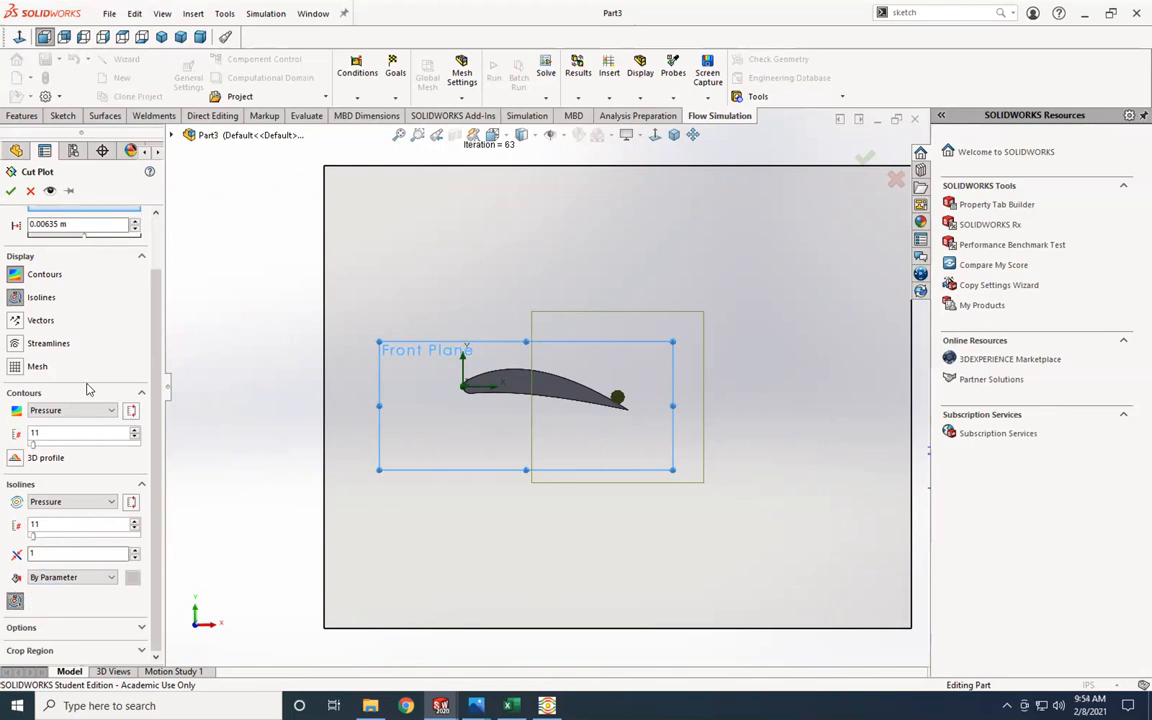
pyautogui.click(50, 190)
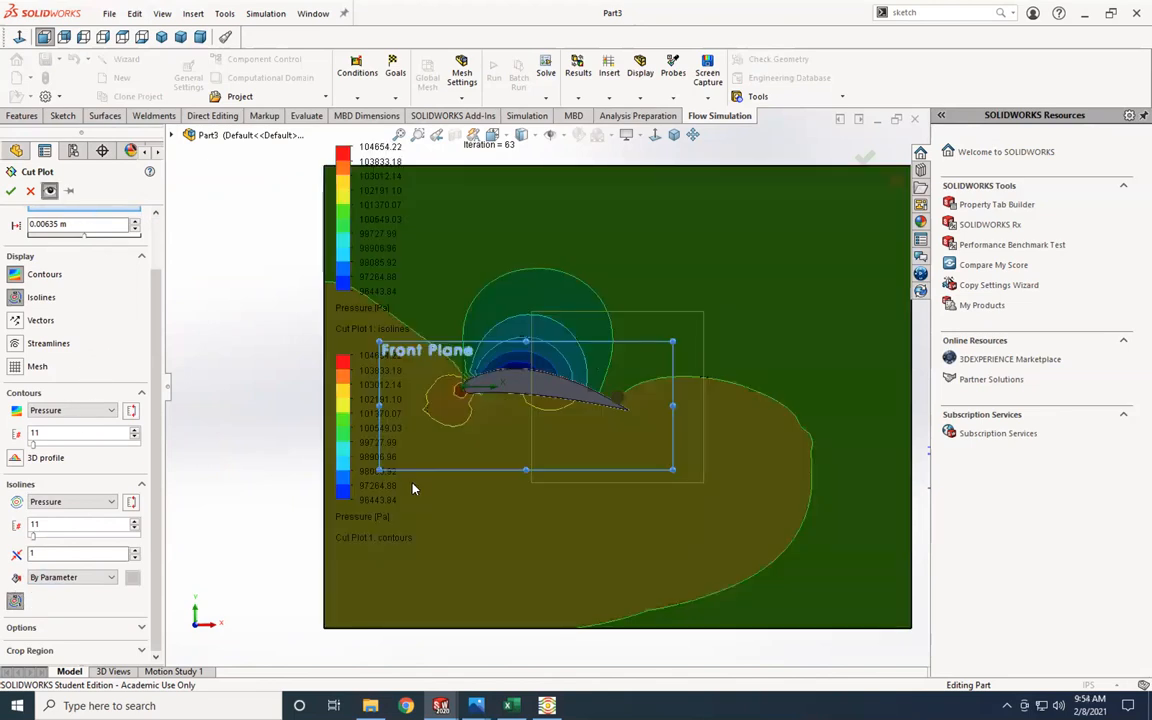
pyautogui.click(10, 191)
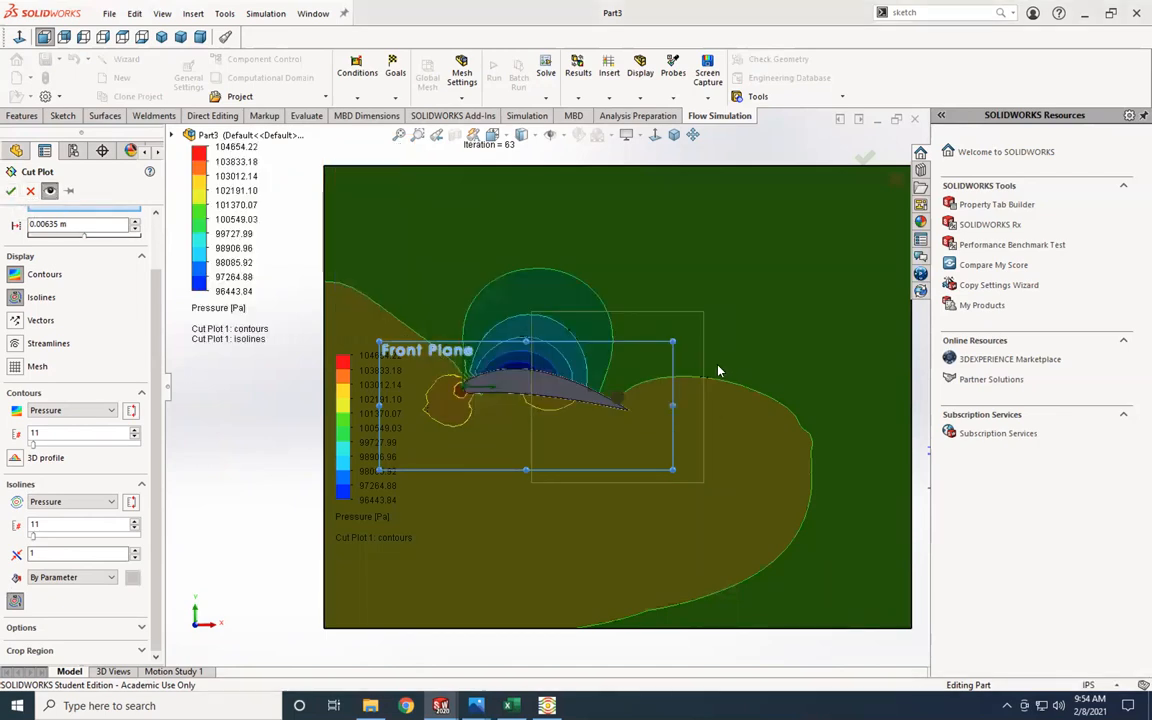
# Step: Examine the pressure isolines and their value labels around the airfoil in the cut plot
pyautogui.scroll(-5, 570, 343)
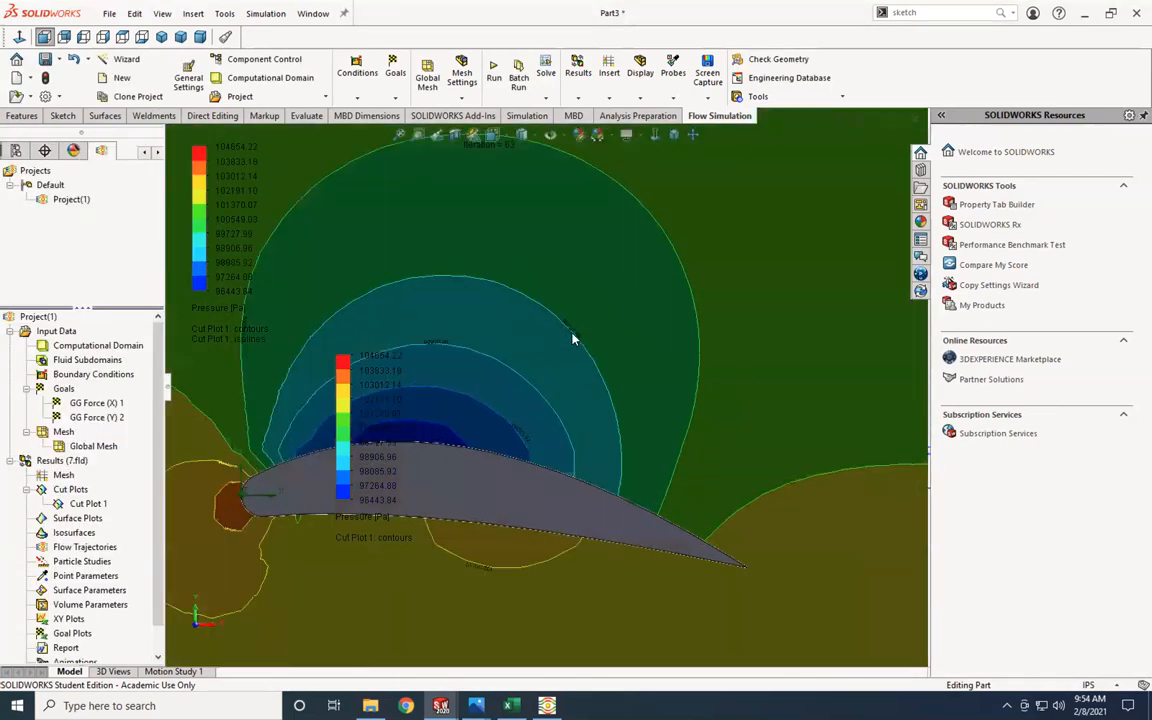
pyautogui.scroll(-2, 523, 323)
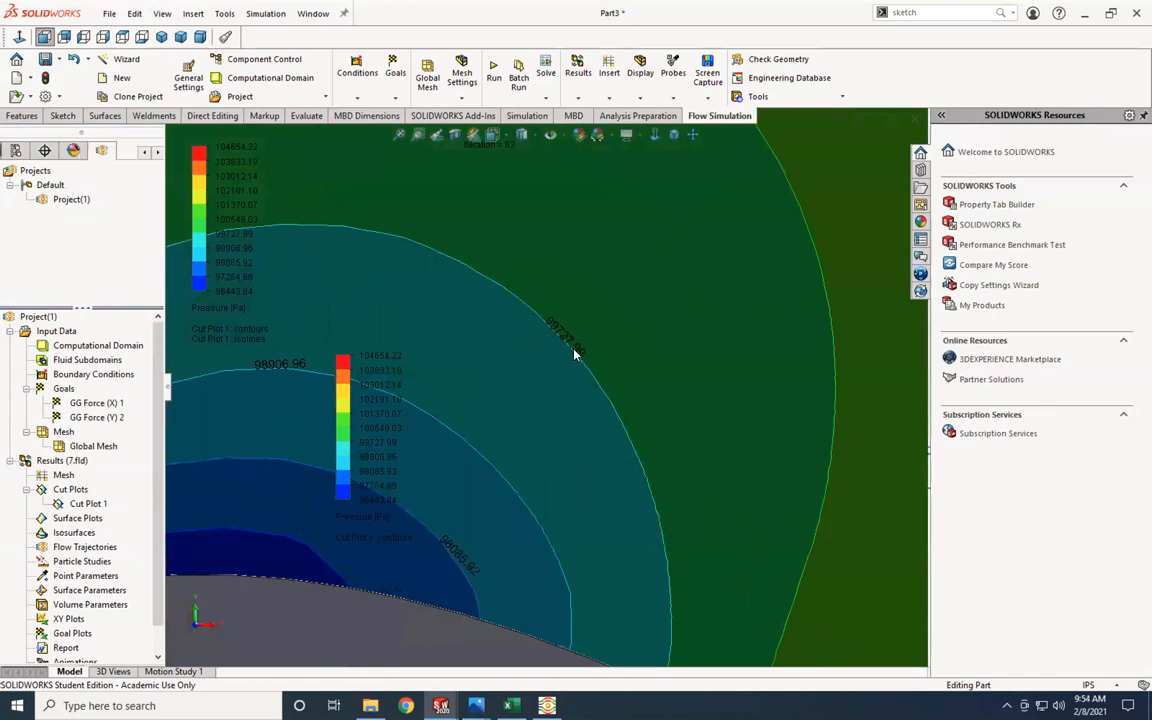
pyautogui.scroll(1, 570, 355)
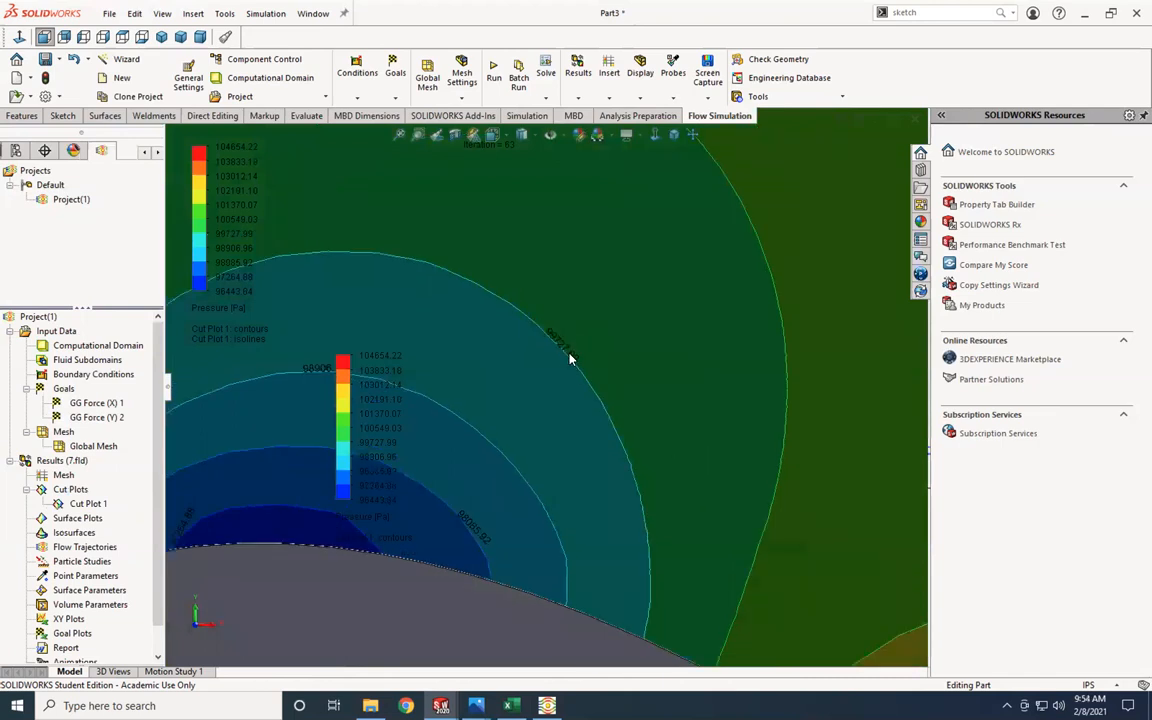
pyautogui.scroll(6, 570, 358)
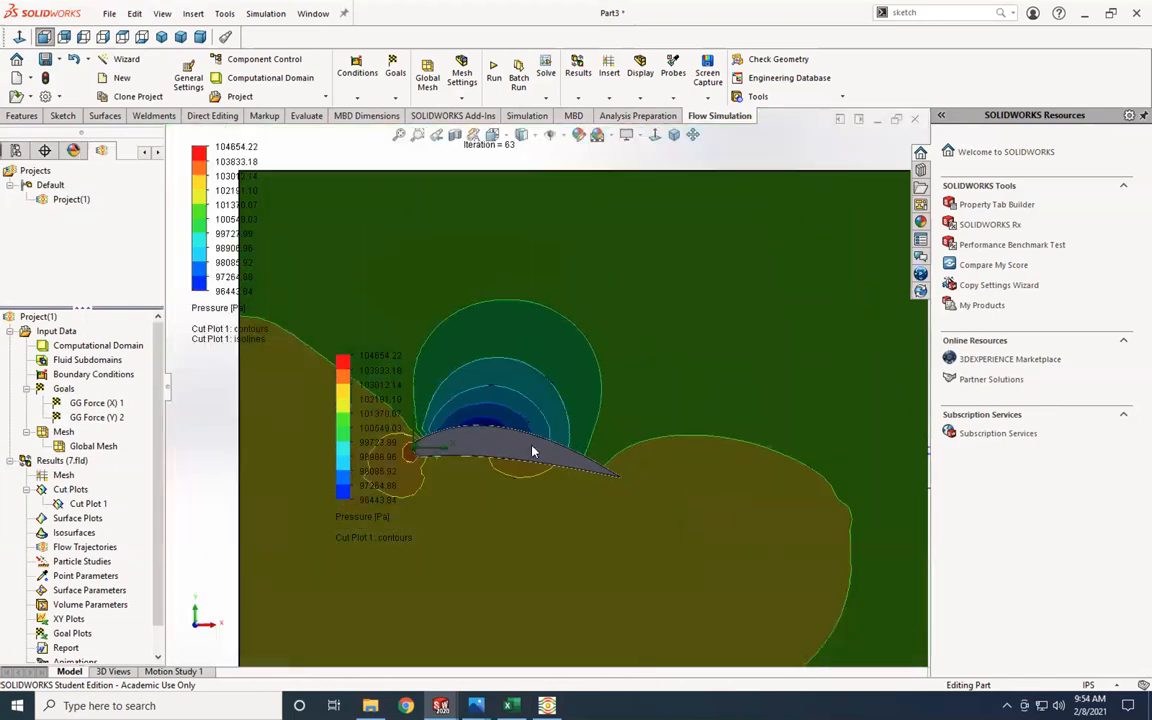
pyautogui.scroll(3, 540, 462)
pyautogui.scroll(-2, 570, 487)
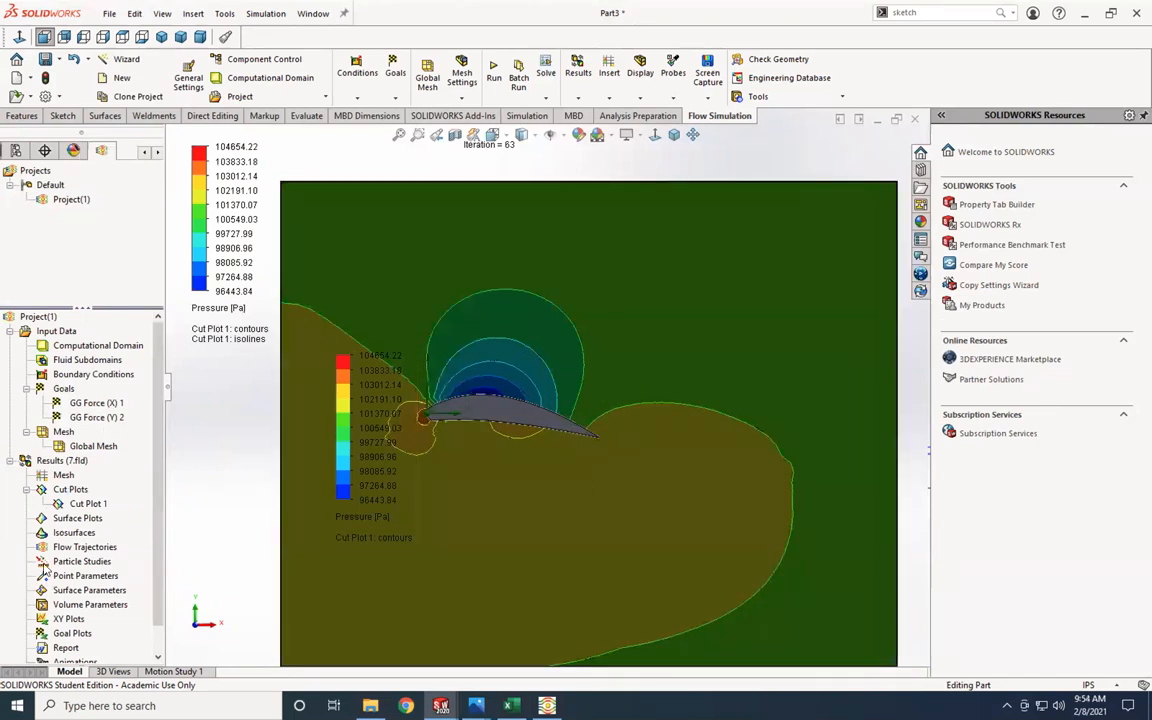
# Step: Save Cut Plot 1 with its geometry included as the 1024x768 image Cut Plot 1.png
pyautogui.click(86, 503)
pyautogui.rightClick(70, 506)
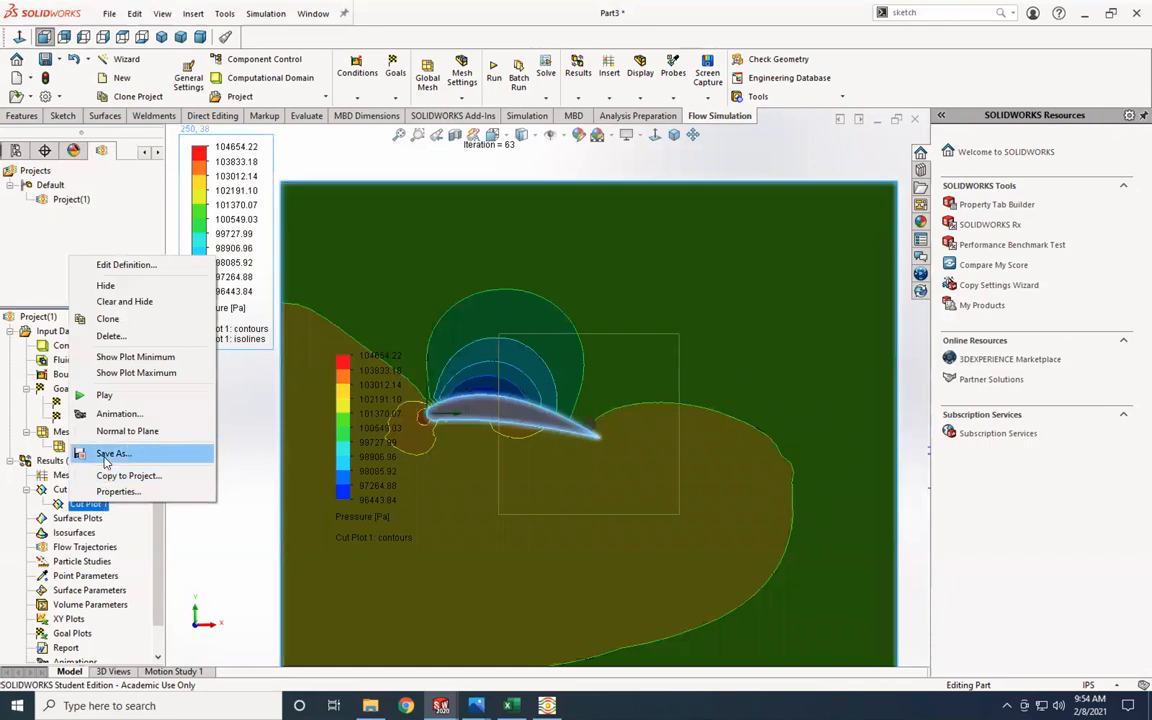
pyautogui.click(110, 452)
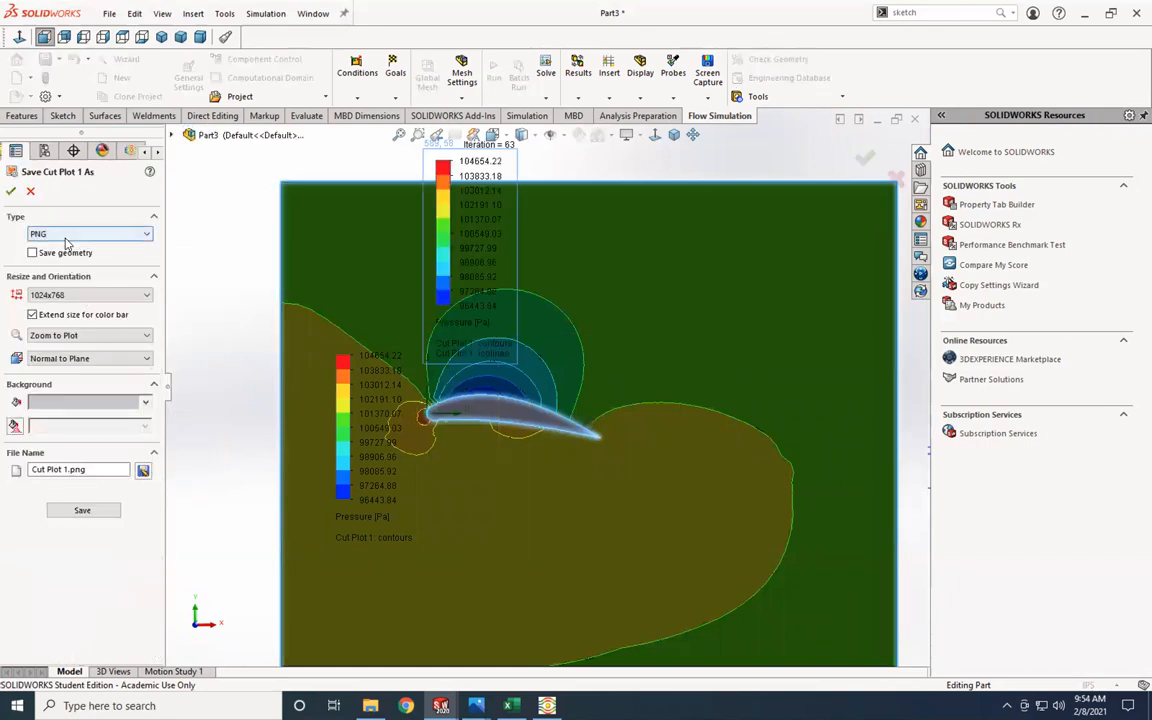
pyautogui.click(32, 253)
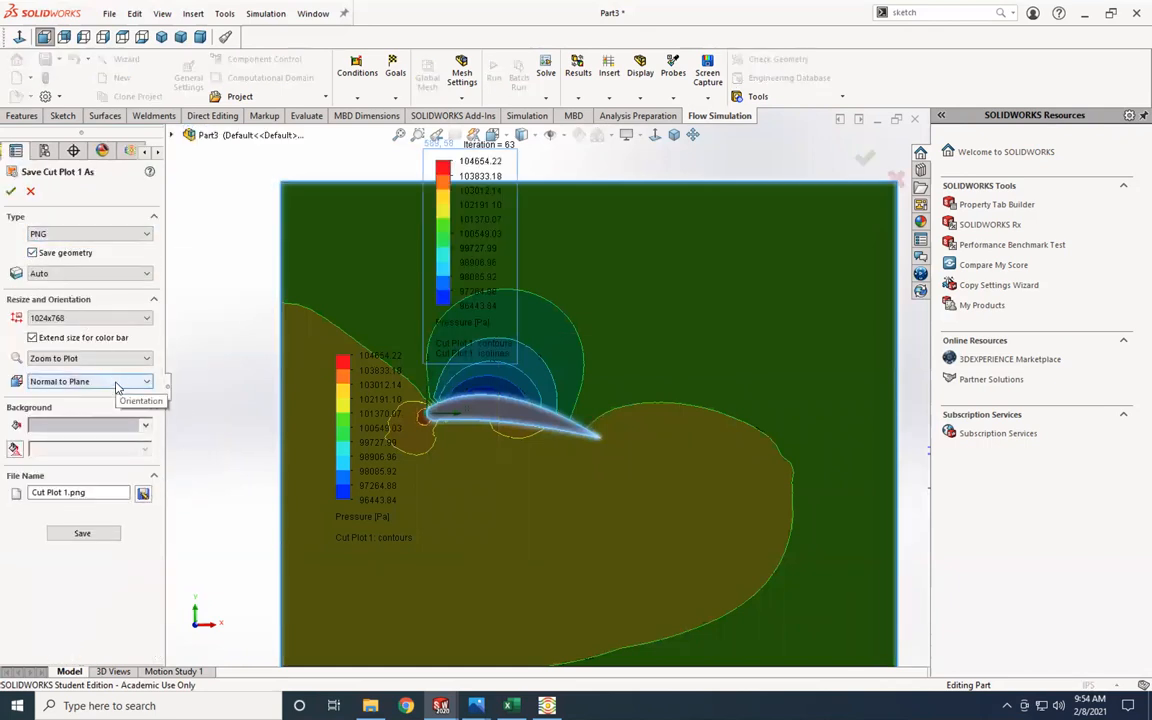
pyautogui.click(86, 535)
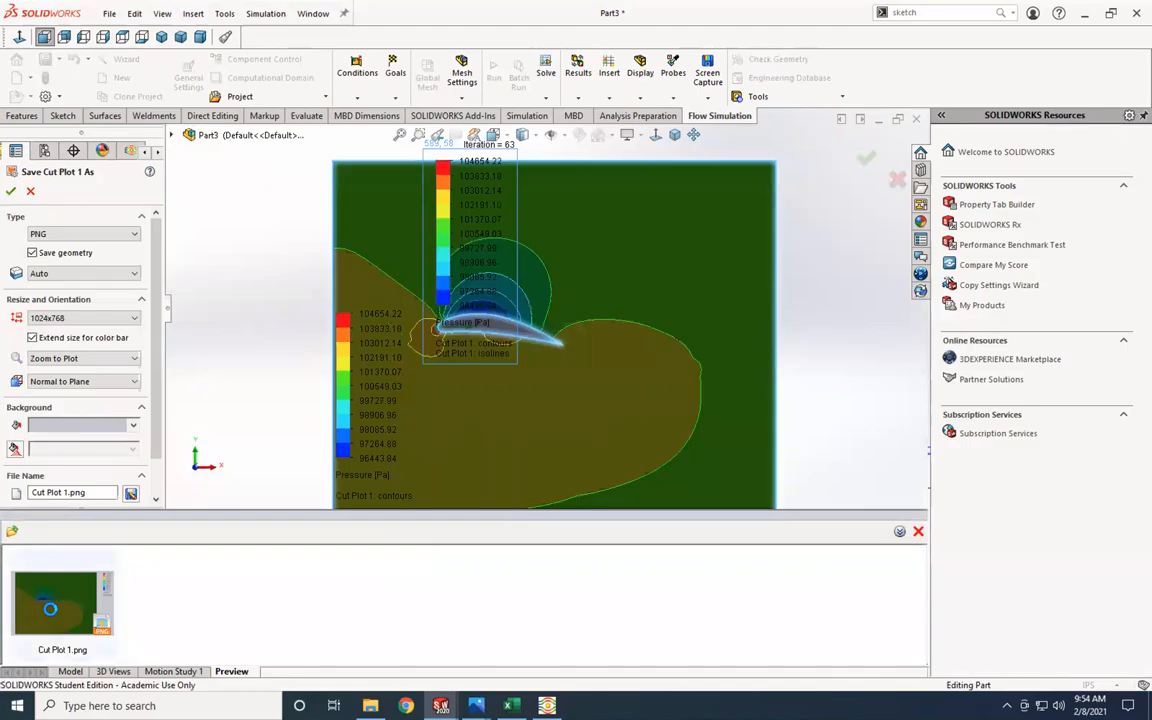
# Step: View the saved Cut Plot 1.png image, close it and leave the plot export
pyautogui.doubleClick(70, 609)
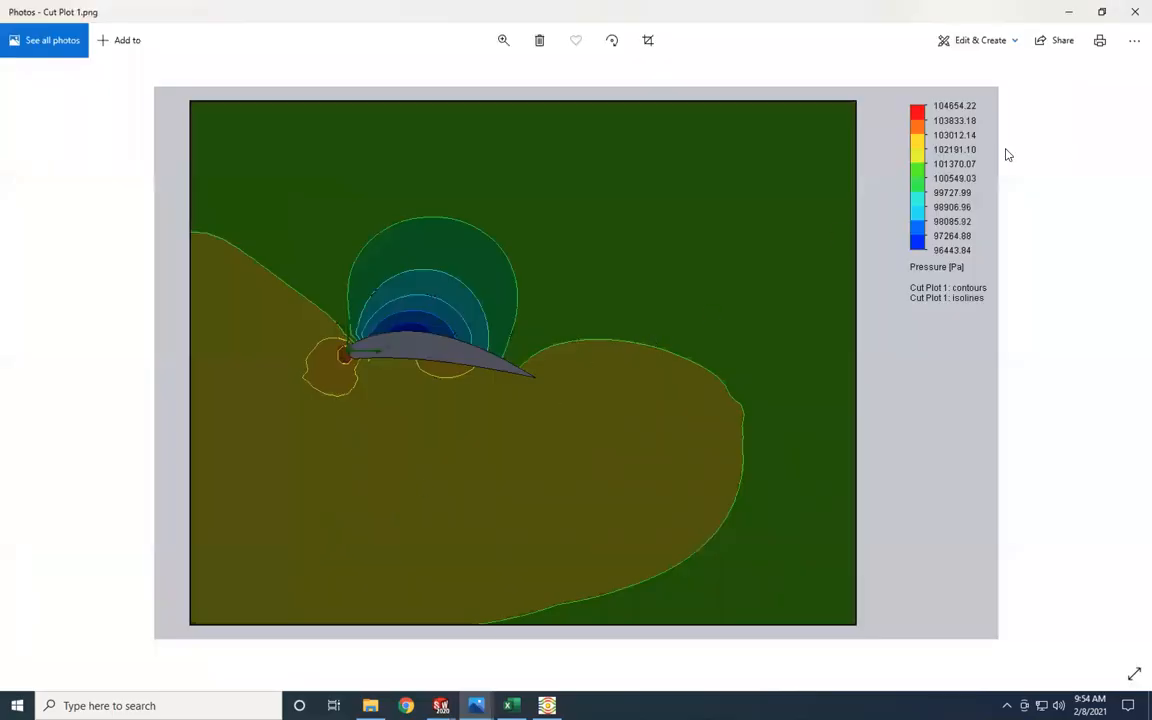
pyautogui.click(1134, 14)
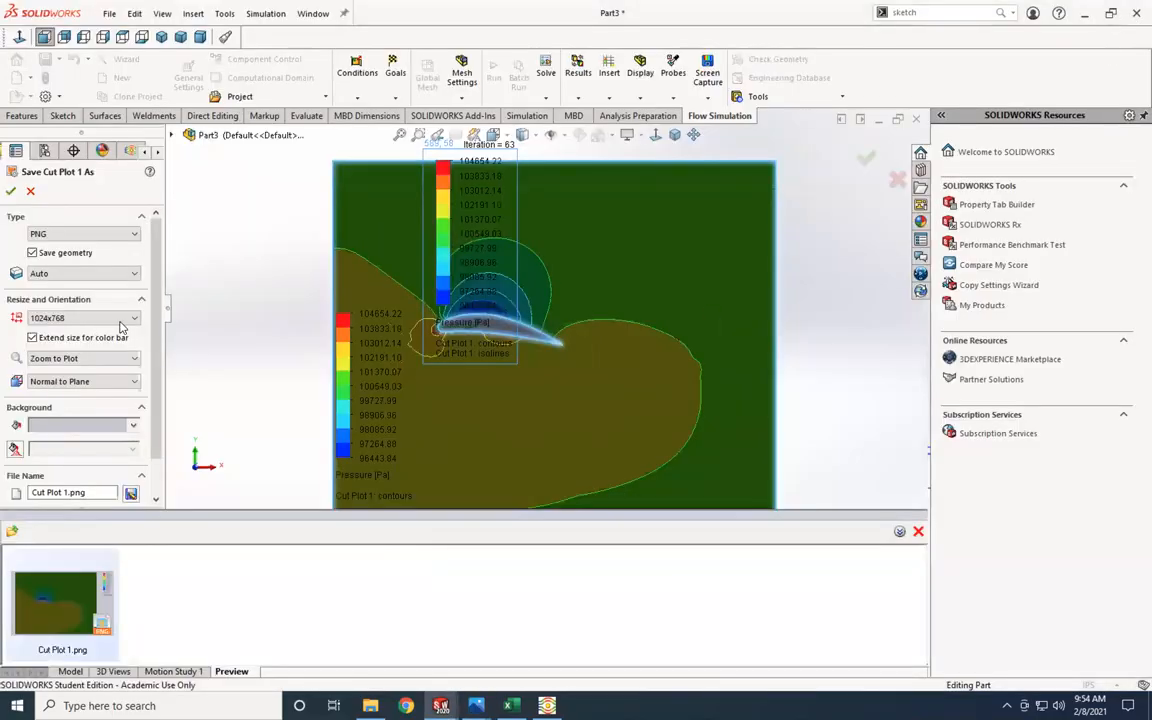
pyautogui.click(918, 531)
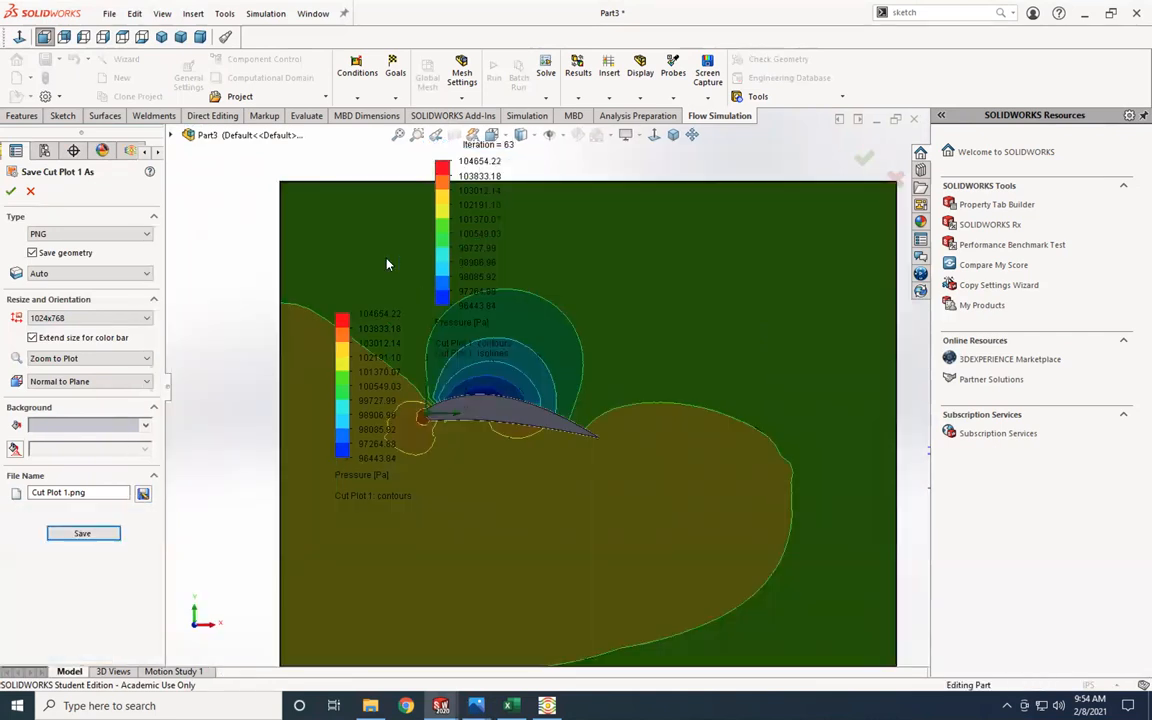
pyautogui.click(31, 192)
# Step: Create a new parametric study for Project(1) and set its type to Design of Experiments and Optimization
pyautogui.click(43, 200)
pyautogui.rightClick(43, 200)
pyautogui.click(100, 224)
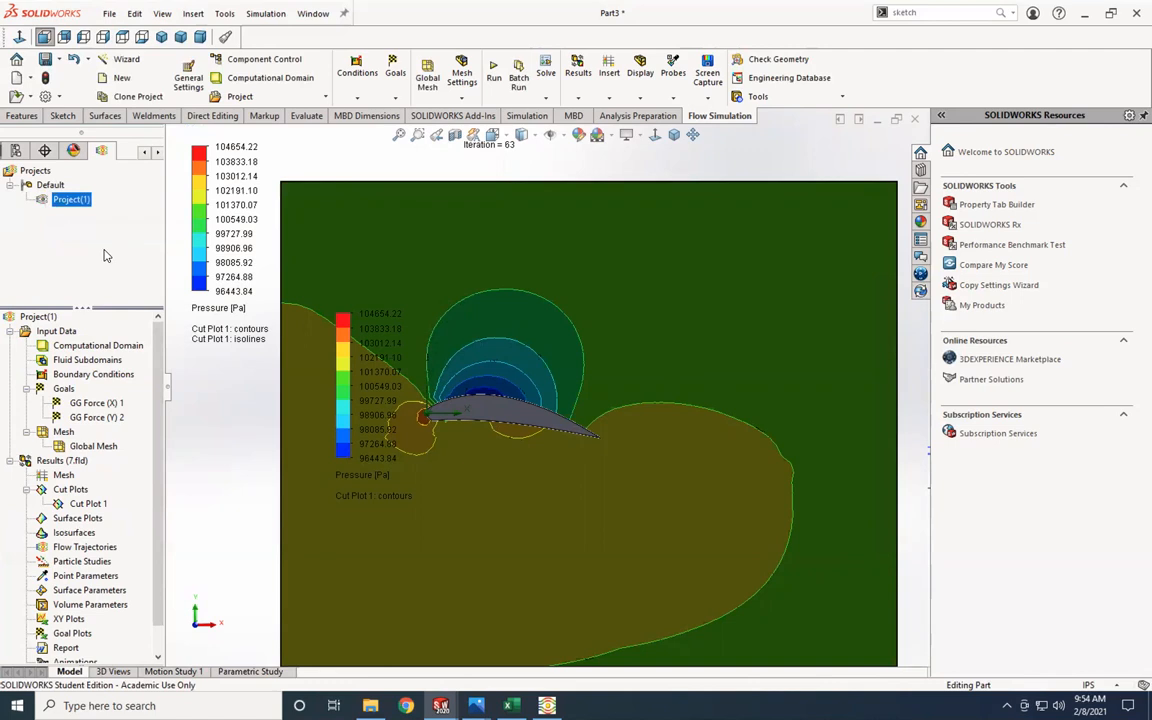
pyautogui.click(89, 486)
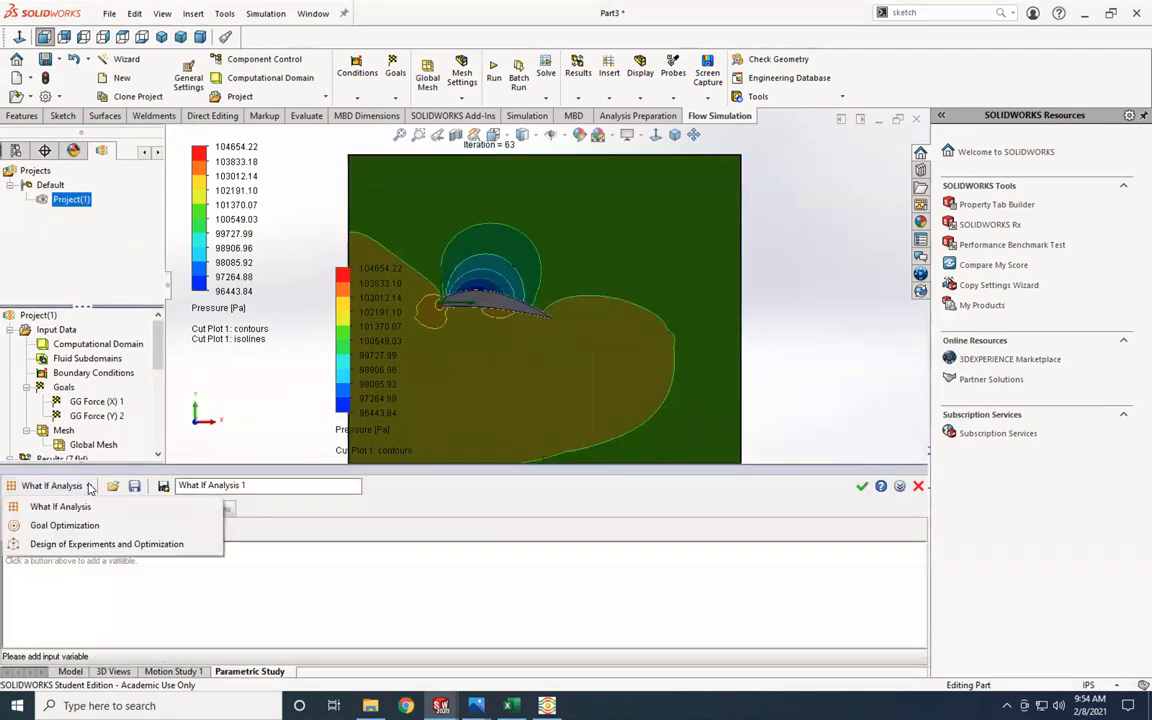
pyautogui.click(100, 544)
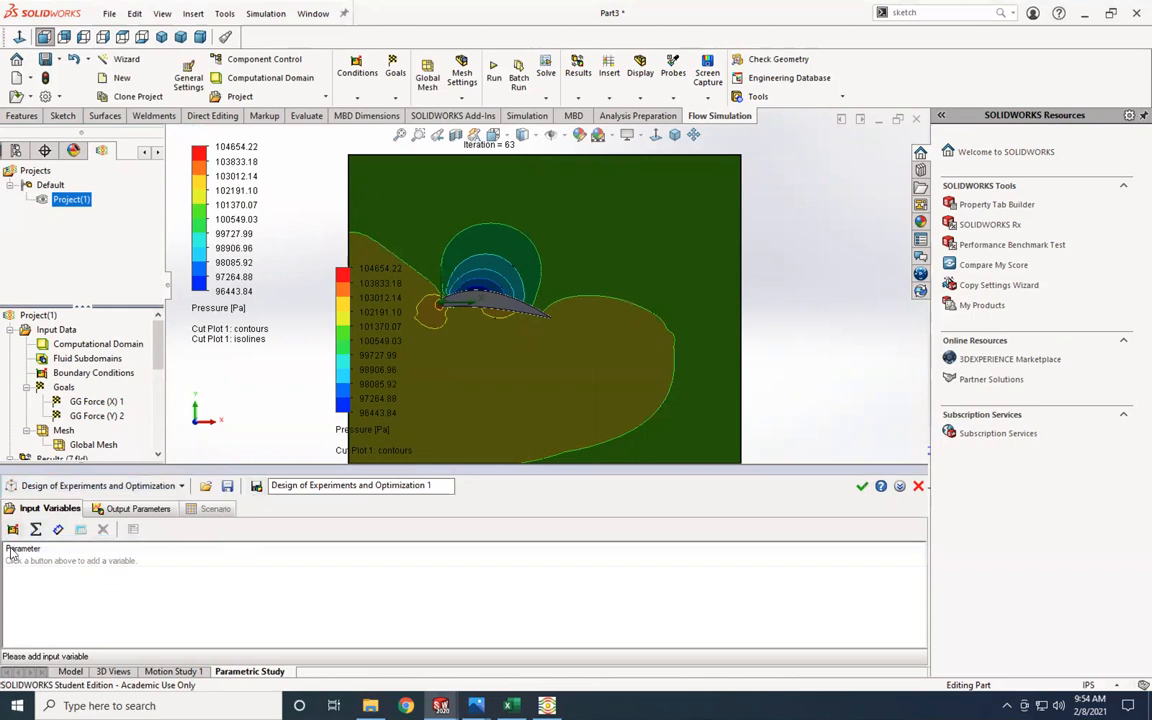
# Step: Insert a goal plot covering GG Force (X) 1 and GG Force (Y) 2
pyautogui.moveTo(156, 376); pyautogui.dragTo(163, 446)
pyautogui.rightClick(80, 405)
pyautogui.click(112, 412)
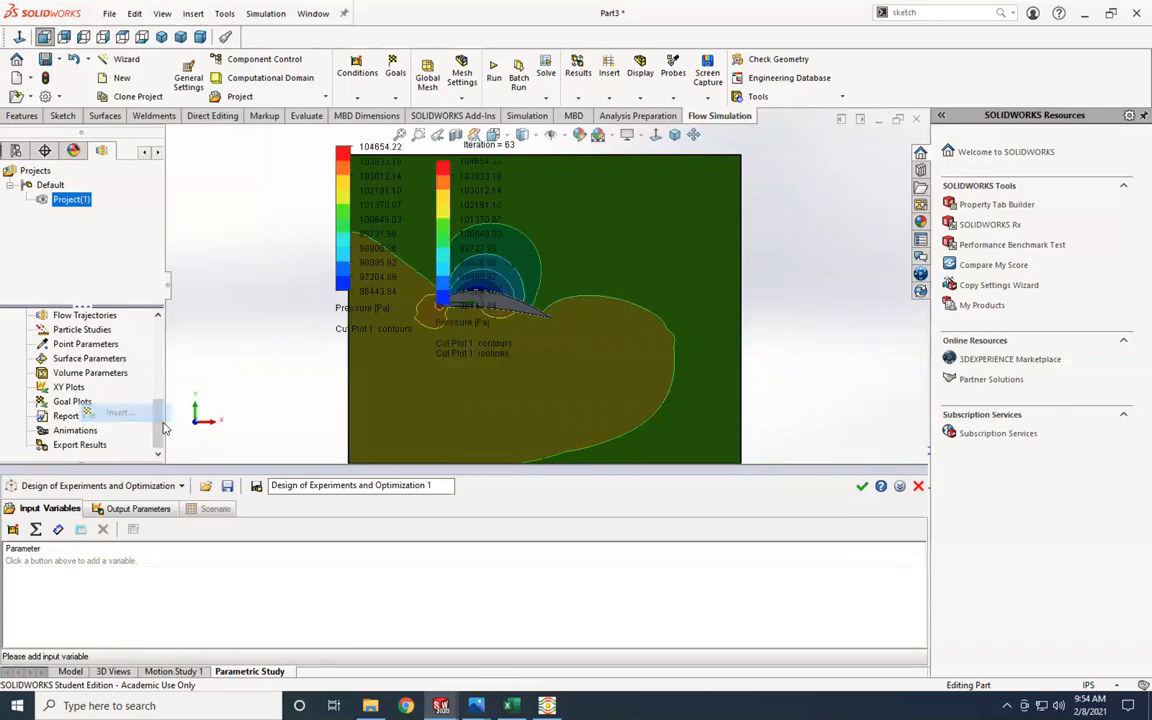
pyautogui.click(36, 269)
pyautogui.click(36, 281)
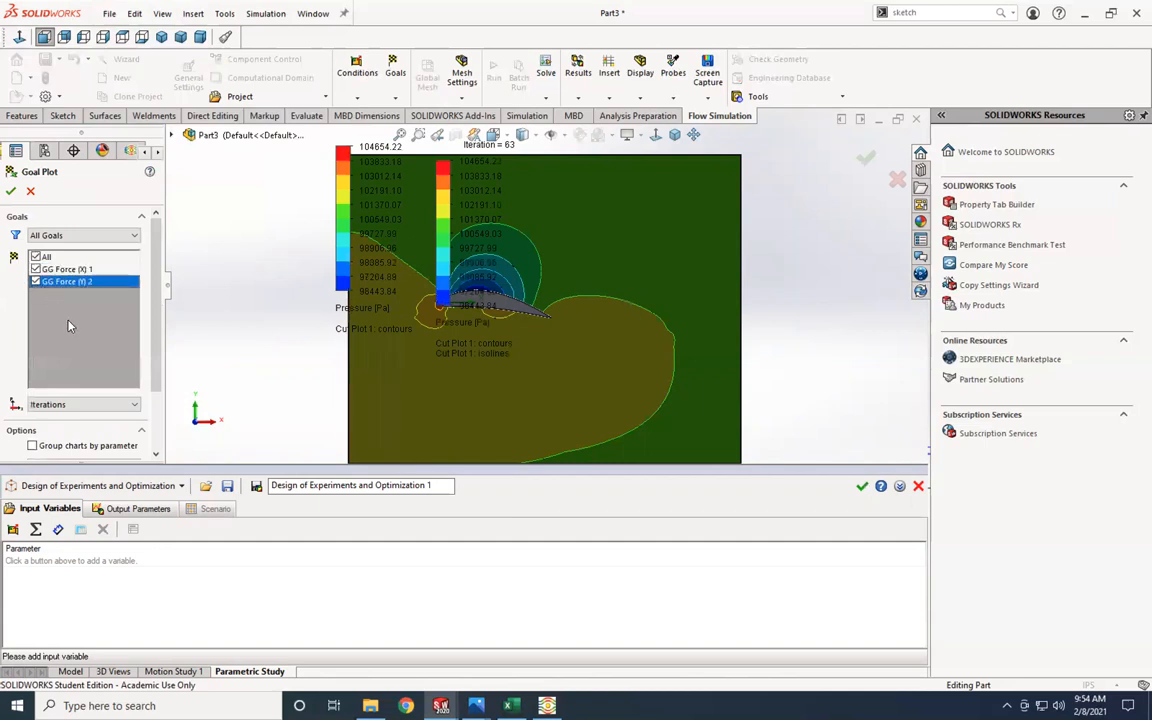
pyautogui.click(11, 190)
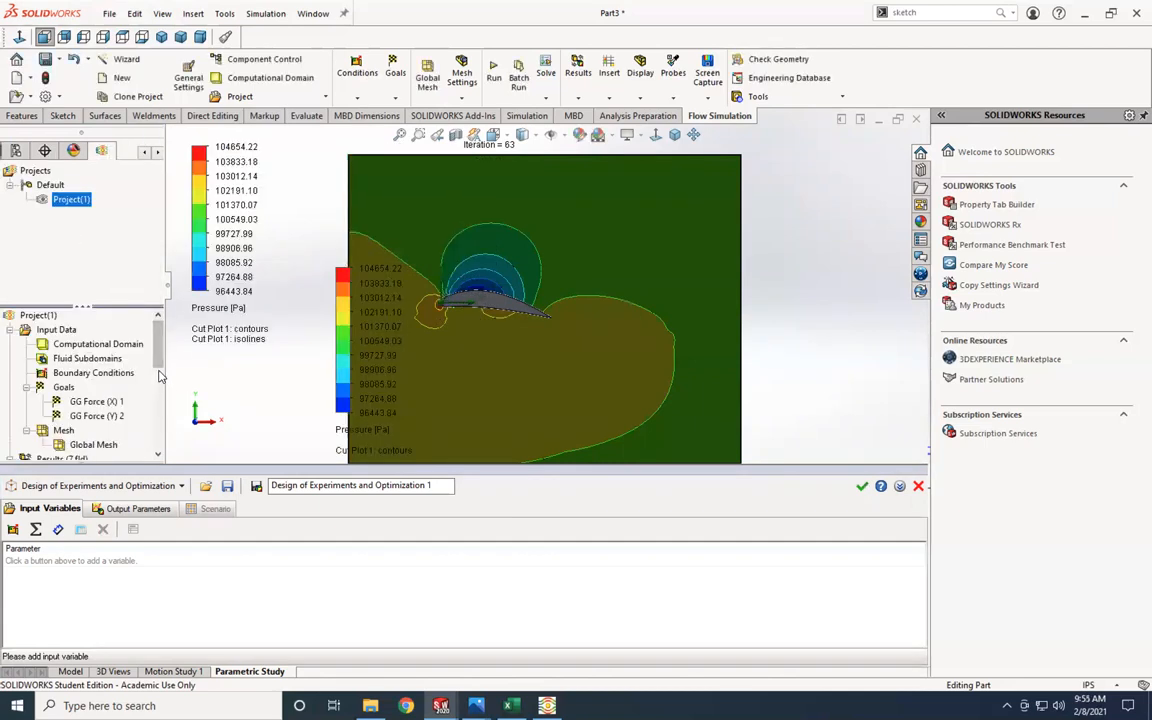
# Step: Show Goal Plot 1 and reposition its force charts in the graphics area beside the airfoil
pyautogui.moveTo(157, 340); pyautogui.dragTo(157, 448)
pyautogui.click(90, 401)
pyautogui.rightClick(90, 401)
pyautogui.click(111, 432)
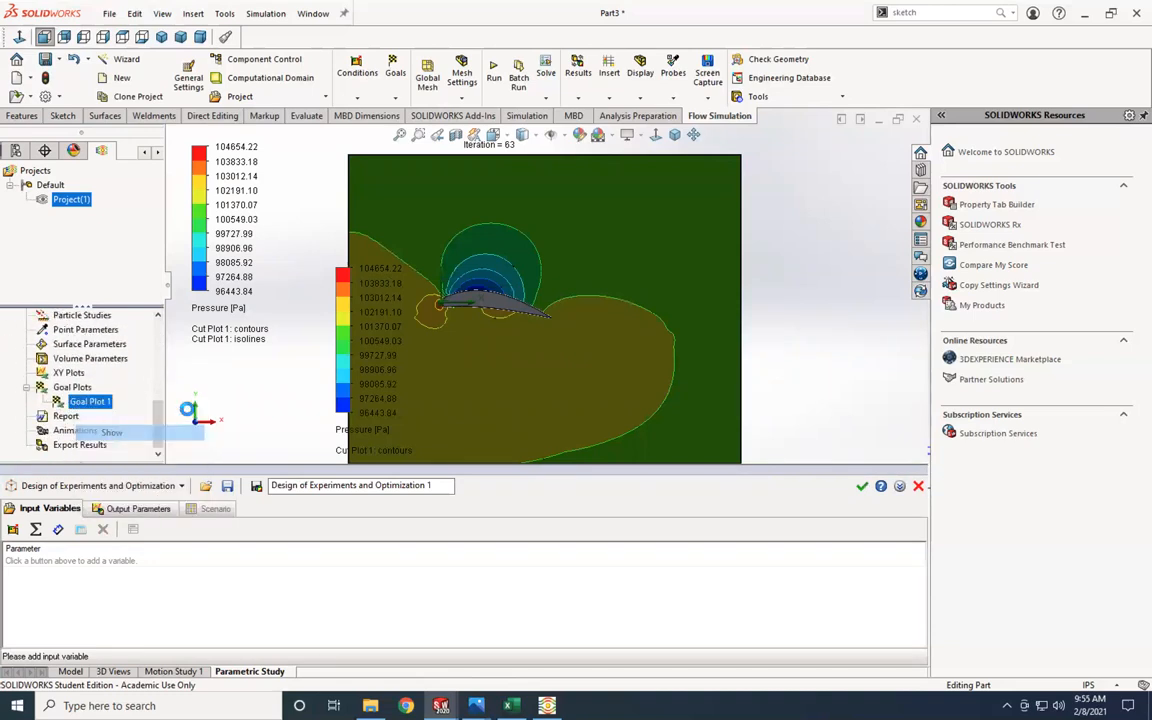
pyautogui.moveTo(790, 189); pyautogui.dragTo(941, 286)
pyautogui.moveTo(812, 259); pyautogui.dragTo(728, 235)
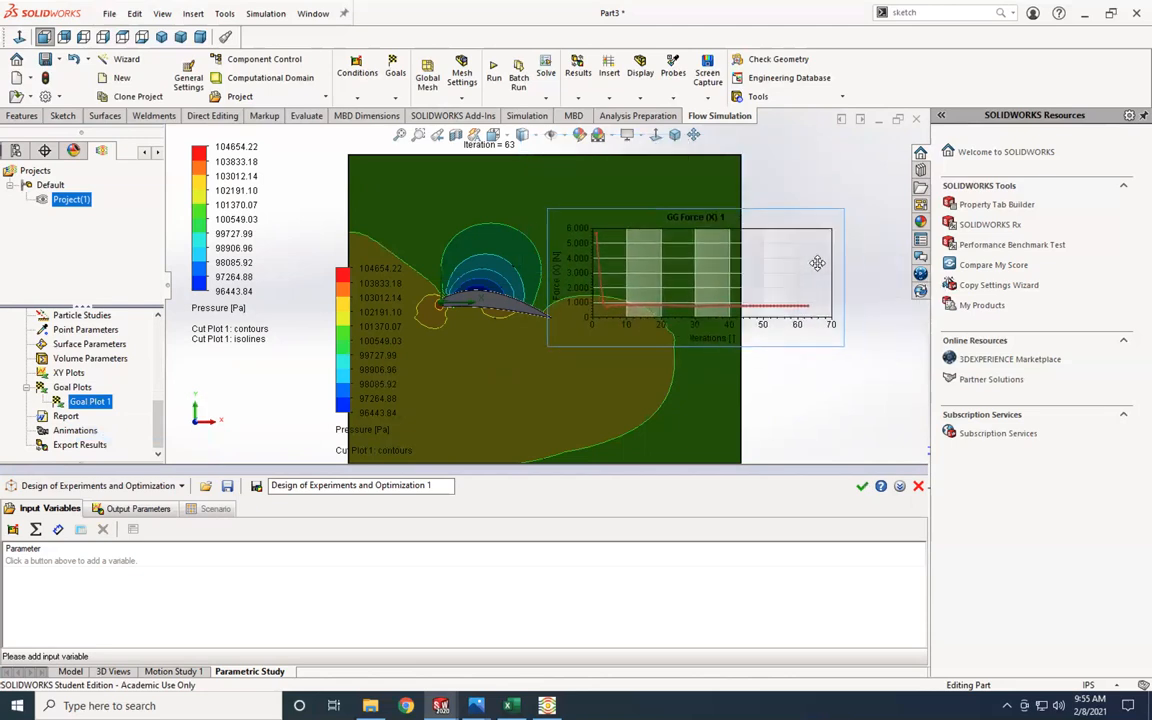
# Step: Hide Goal Plot 1 from the graphics area
pyautogui.rightClick(90, 403)
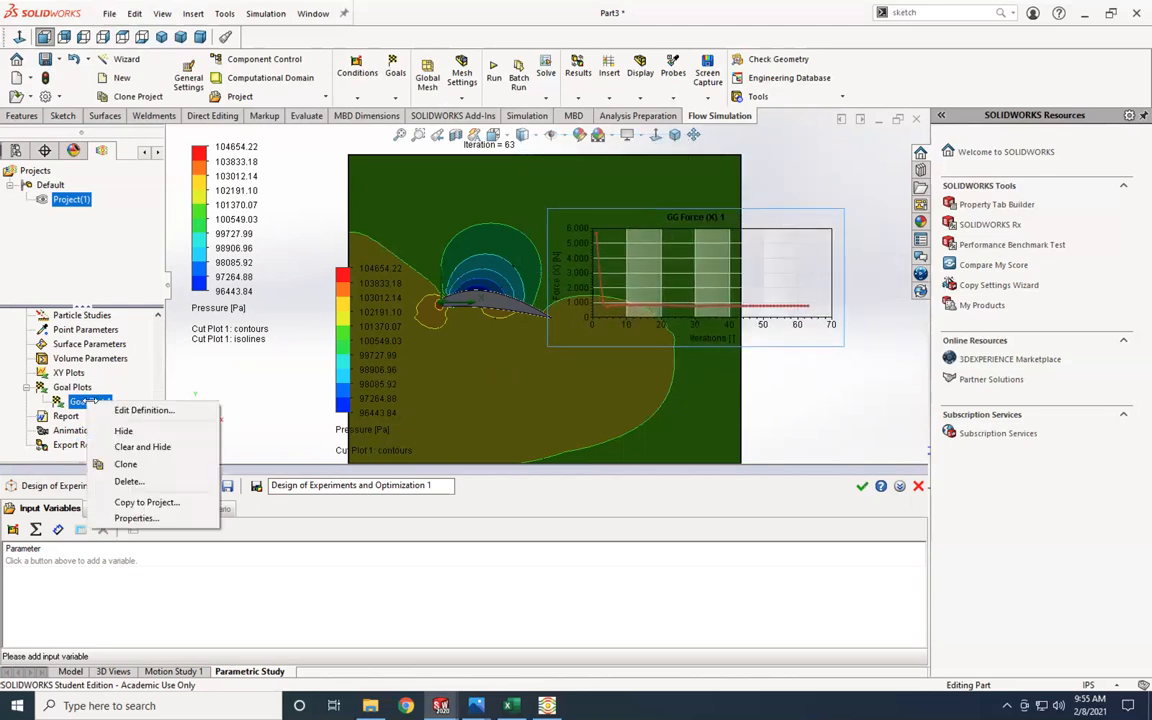
pyautogui.click(111, 433)
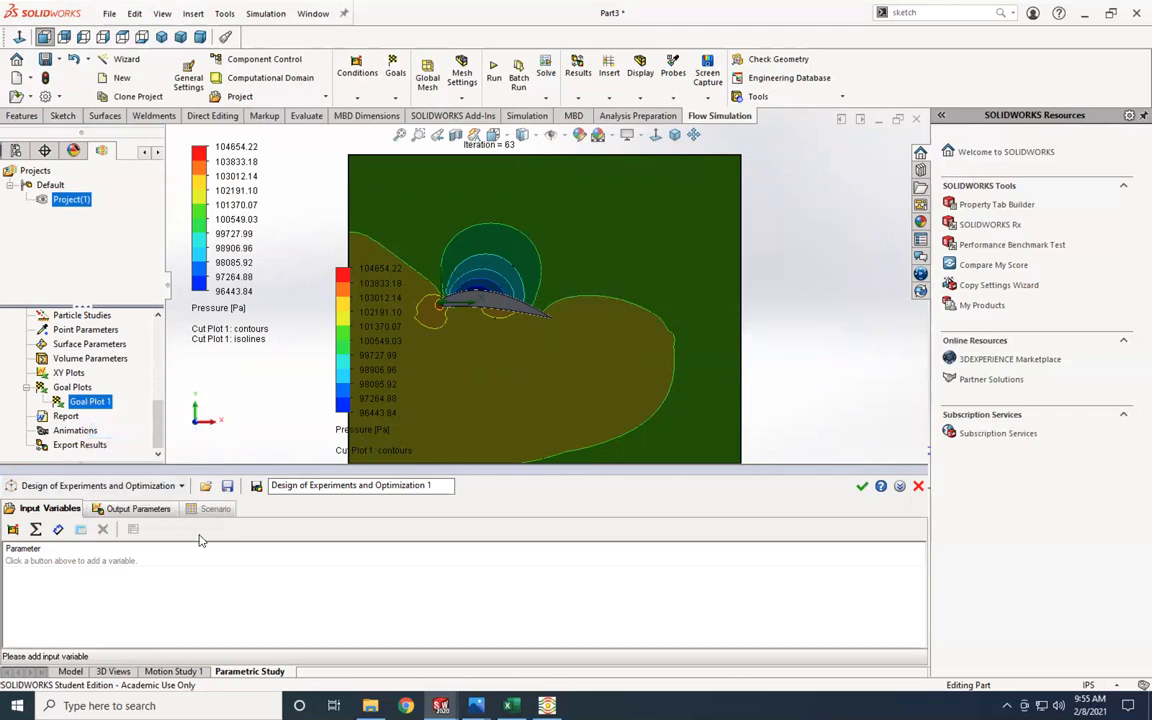
# Step: Start adding a dimension parameter to the study's input variables and select Sketch3 under Boss-Extrude1
pyautogui.click(58, 530)
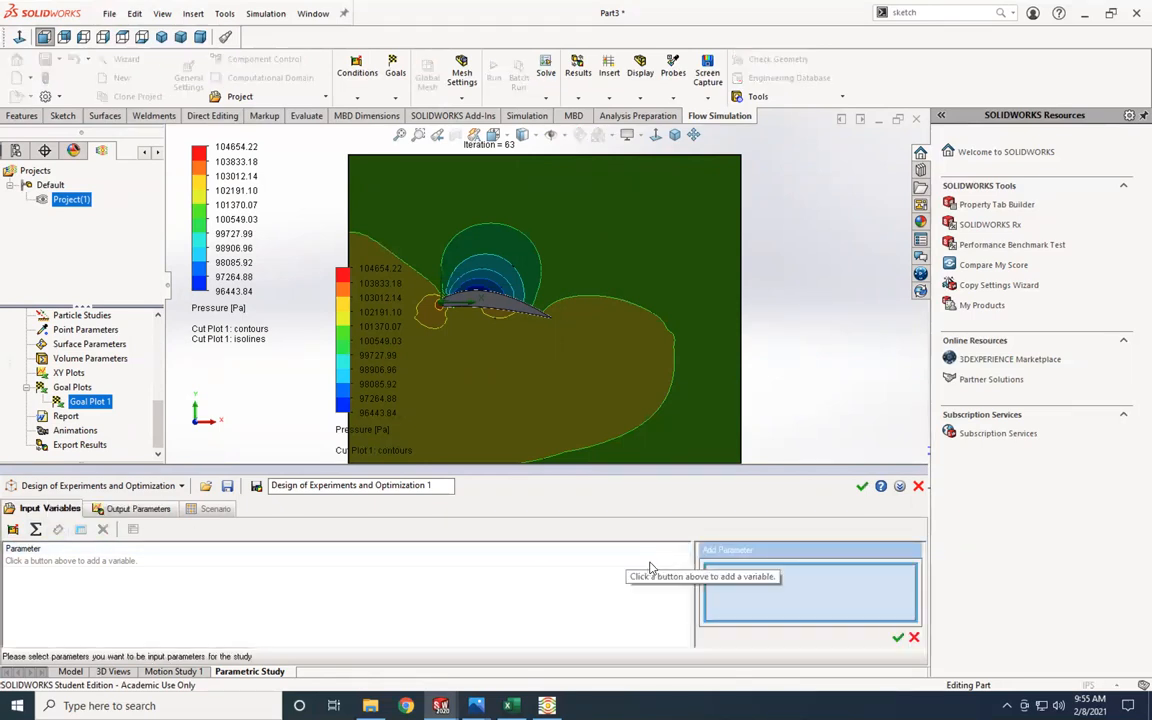
pyautogui.click(143, 152)
pyautogui.click(143, 152)
pyautogui.click(16, 150)
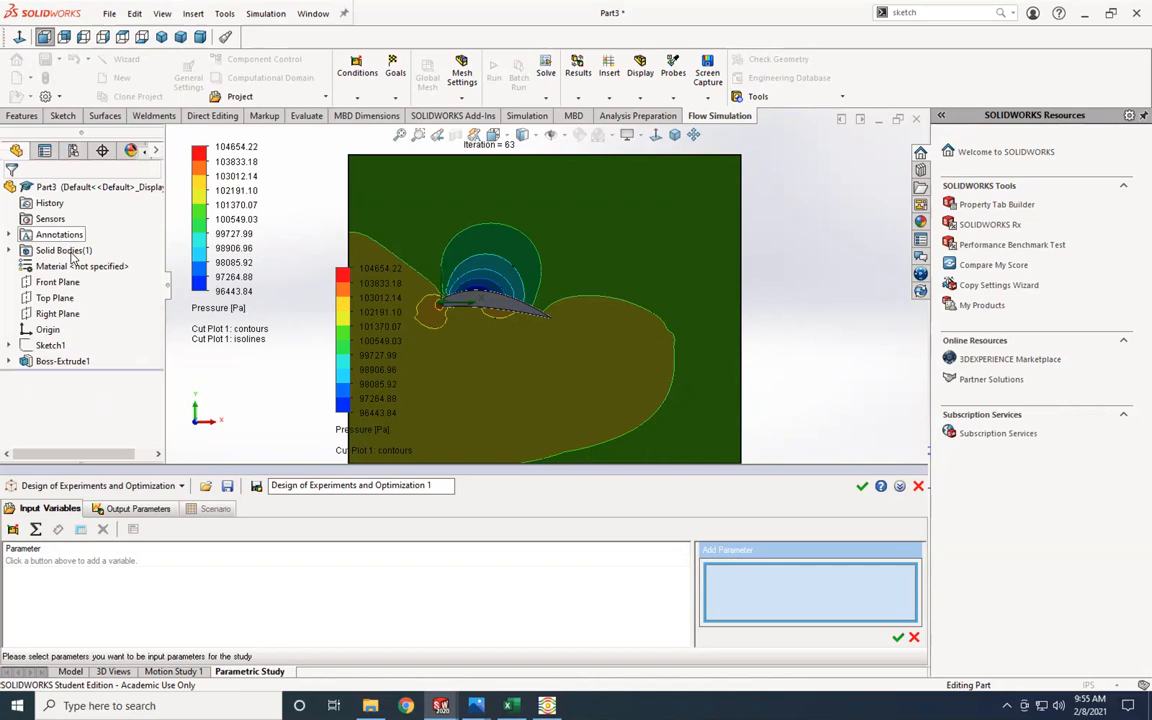
pyautogui.click(64, 361)
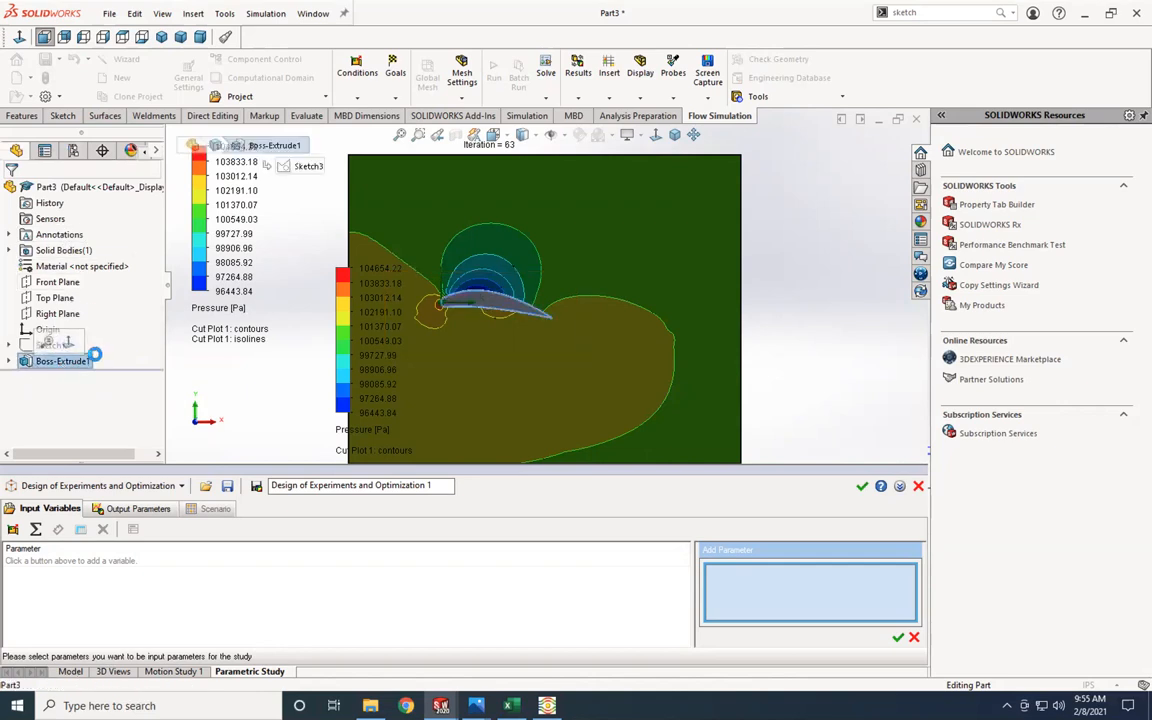
pyautogui.click(9, 361)
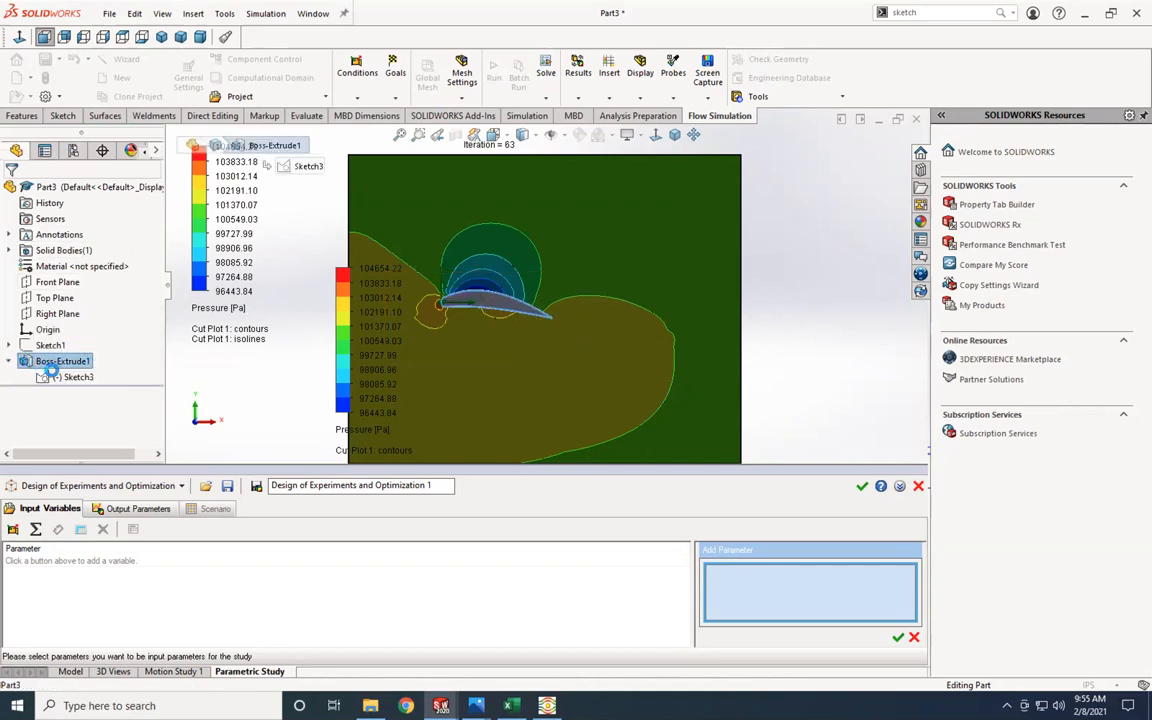
pyautogui.click(64, 377)
pyautogui.scroll(5, 492, 316)
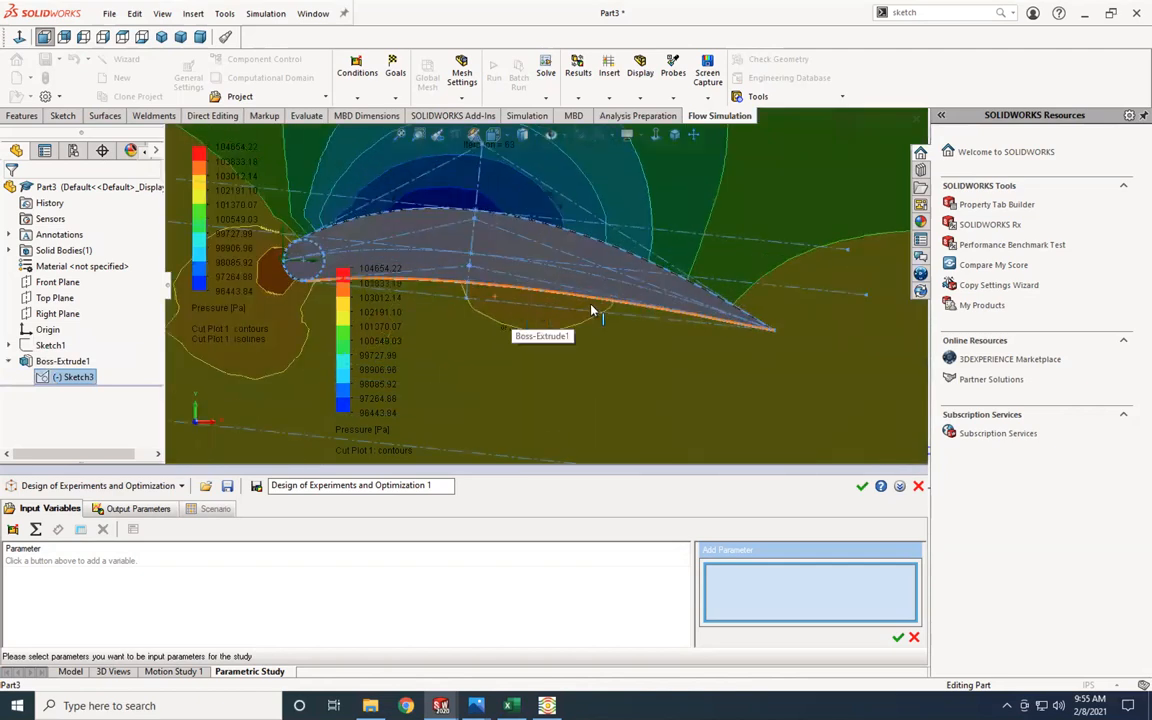
pyautogui.click(61, 377)
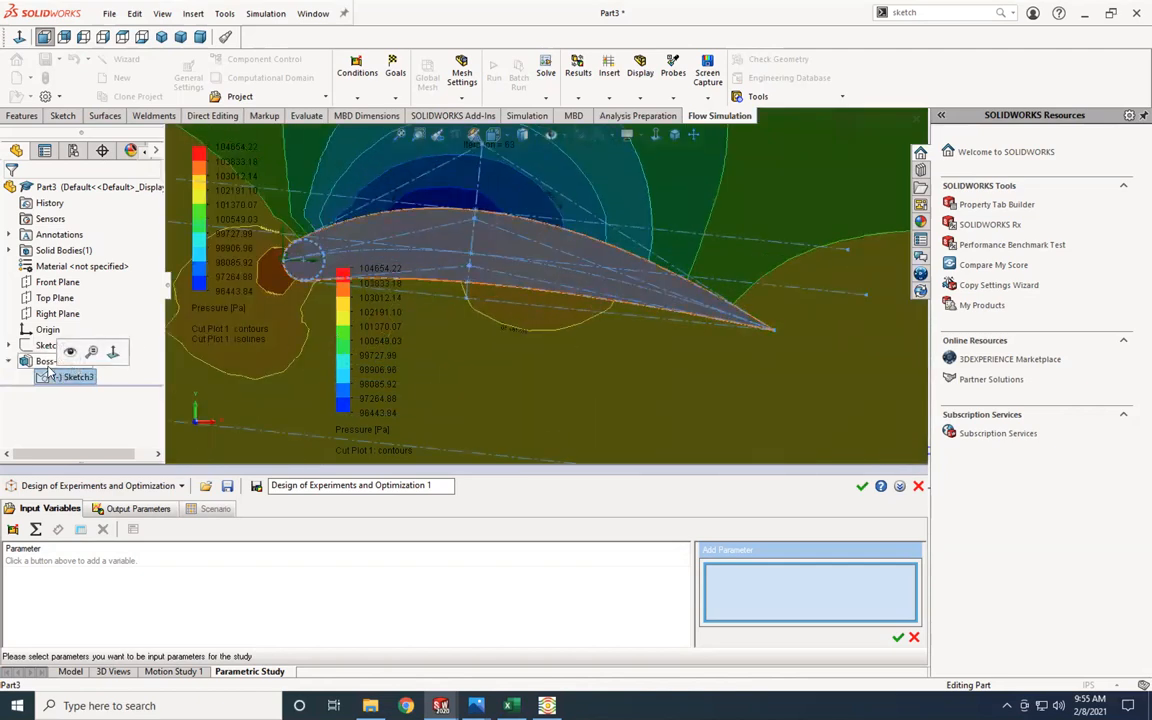
# Step: Display the driving dimensions of Boss-Extrude1 on the airfoil for picking as study parameters
pyautogui.click(40, 362)
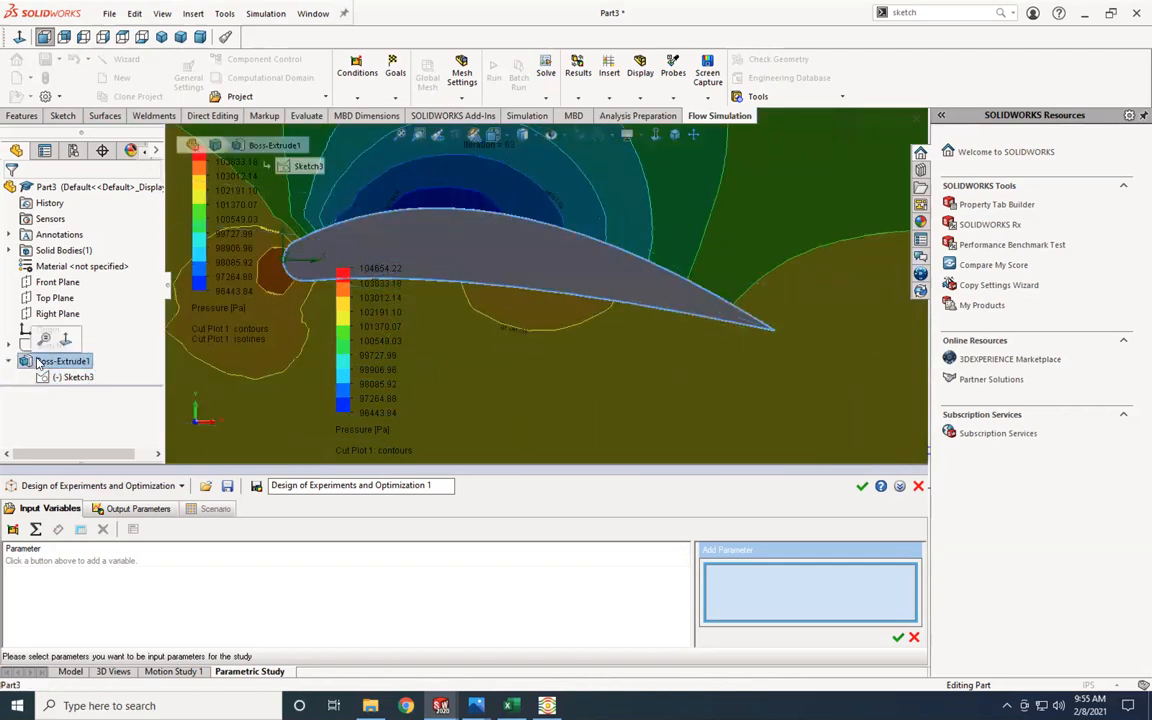
pyautogui.rightClick(43, 368)
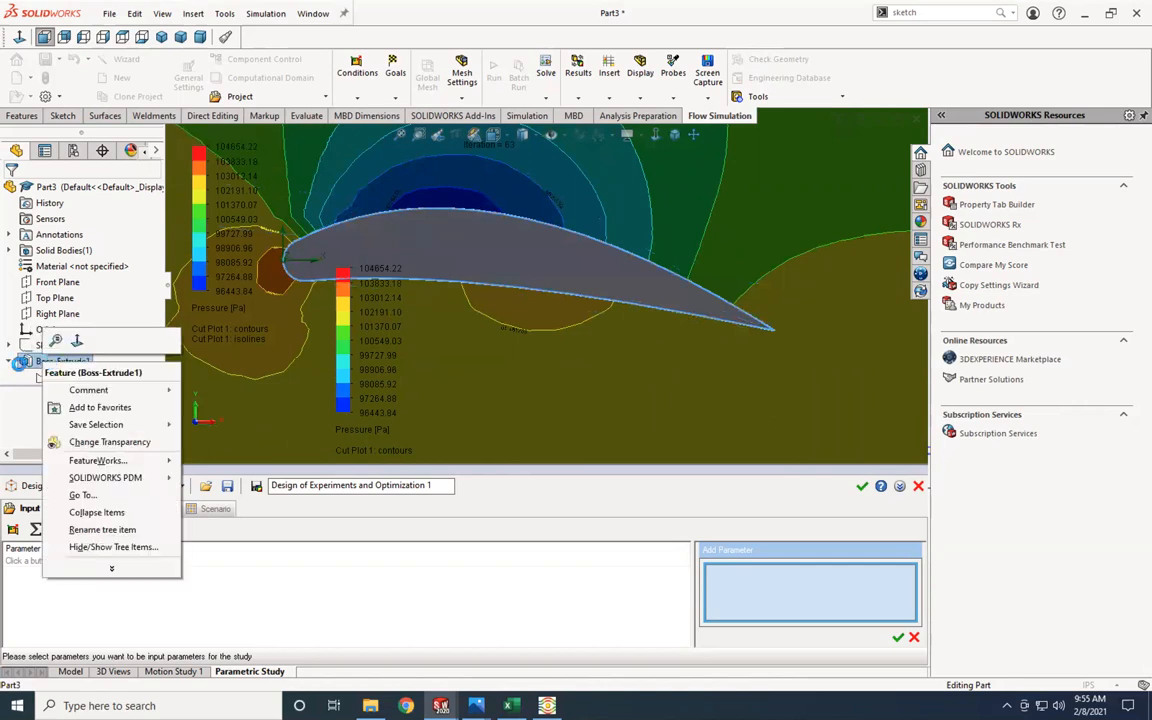
pyautogui.press('Escape')
pyautogui.click(47, 376)
pyautogui.rightClick(47, 377)
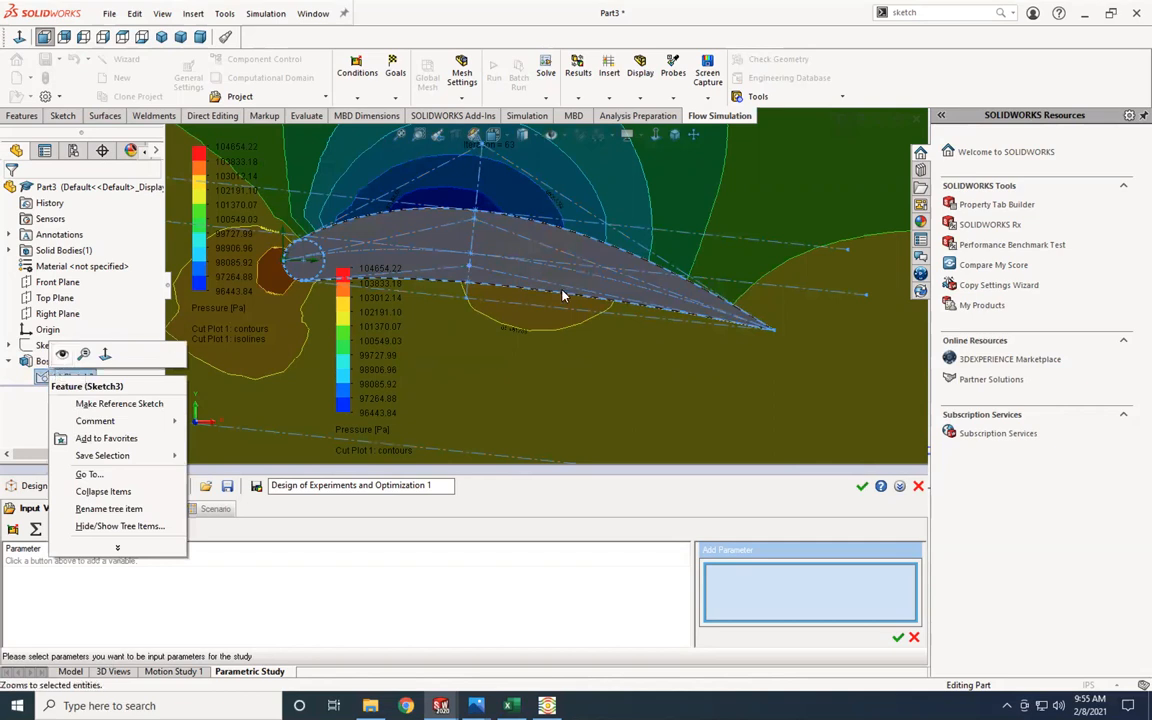
pyautogui.click(27, 361)
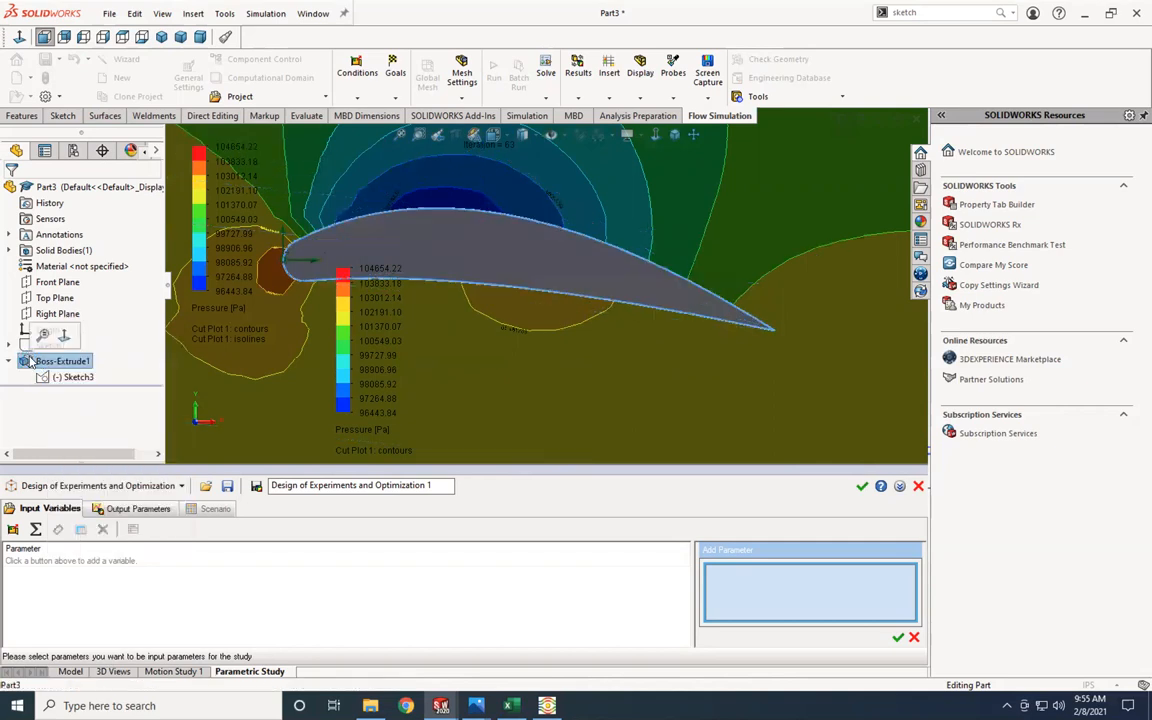
pyautogui.doubleClick(32, 361)
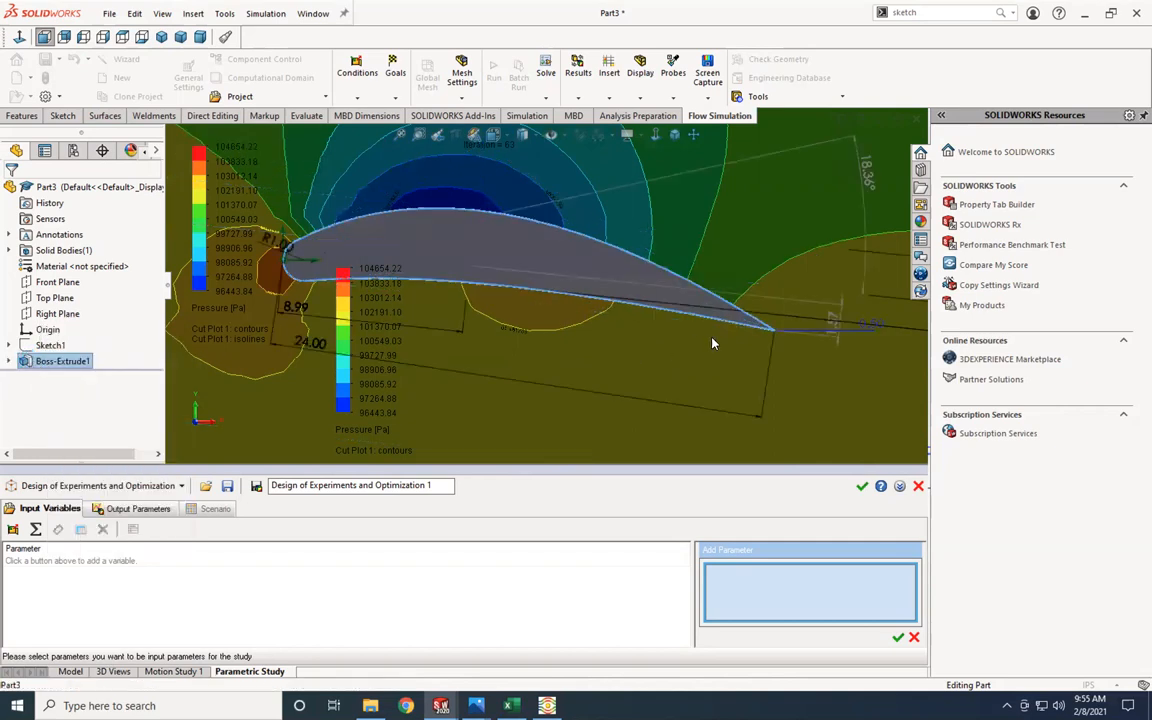
# Step: Add the airfoil's 3.49 dimension, t@Sketch3, as an input variable of the optimization study
pyautogui.scroll(1, 712, 338)
pyautogui.scroll(1, 803, 319)
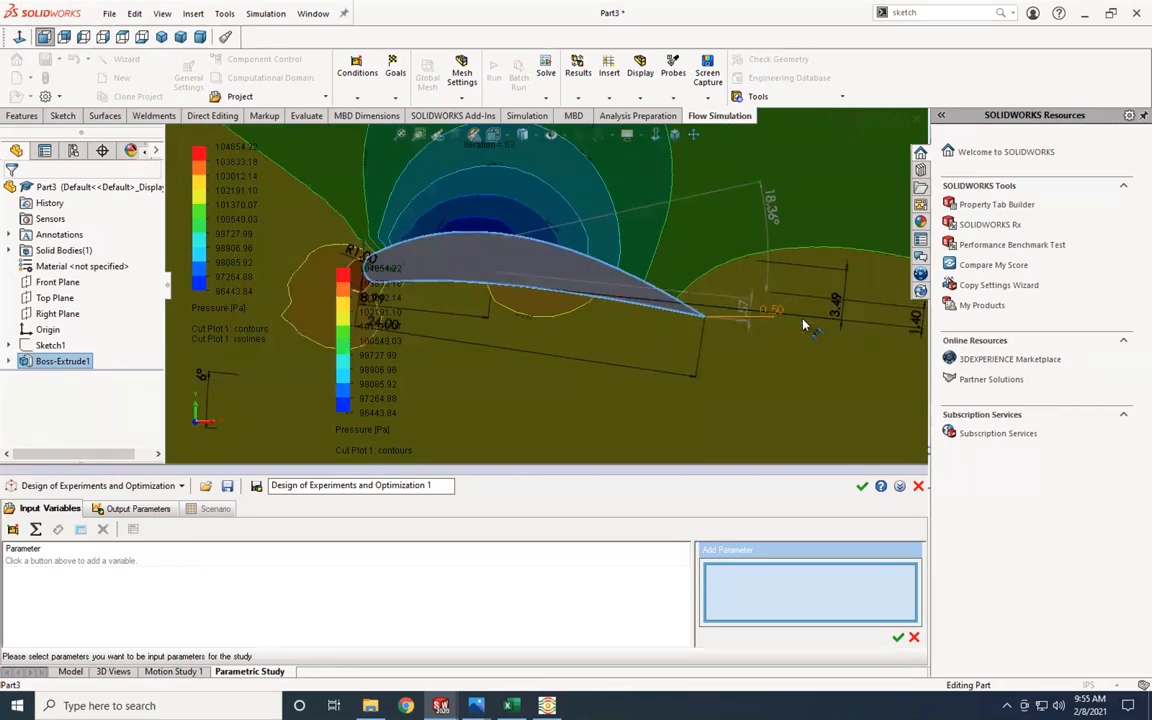
pyautogui.scroll(1, 800, 330)
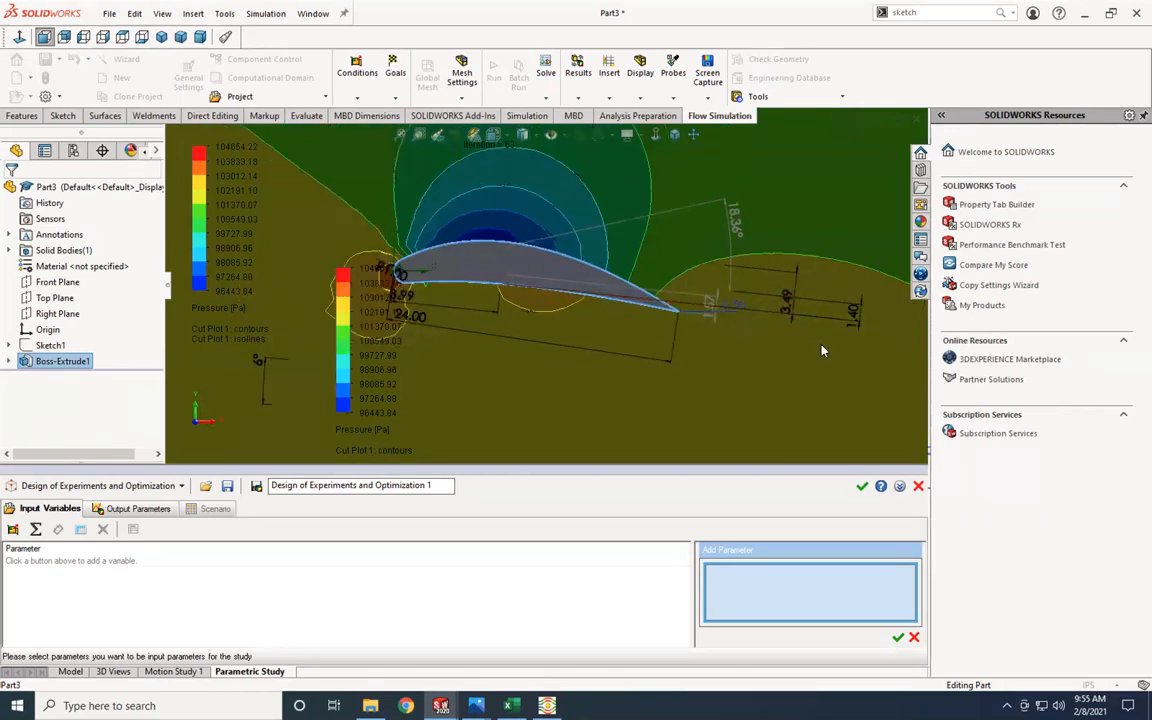
pyautogui.click(788, 305)
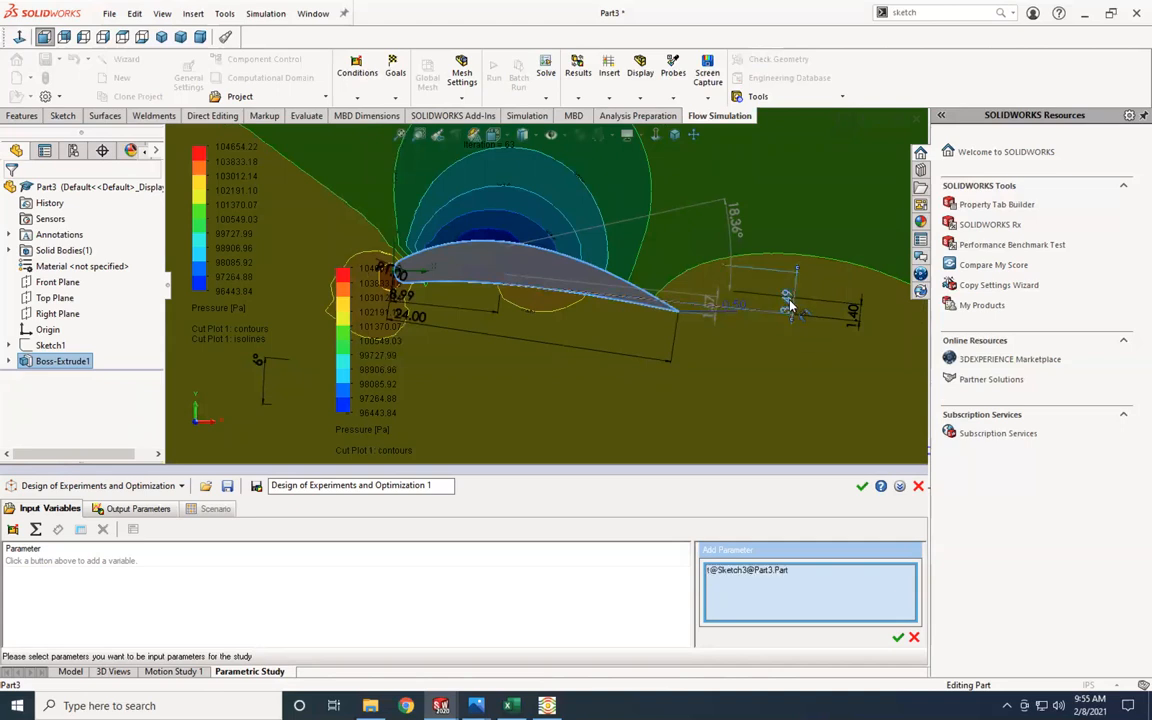
pyautogui.click(898, 638)
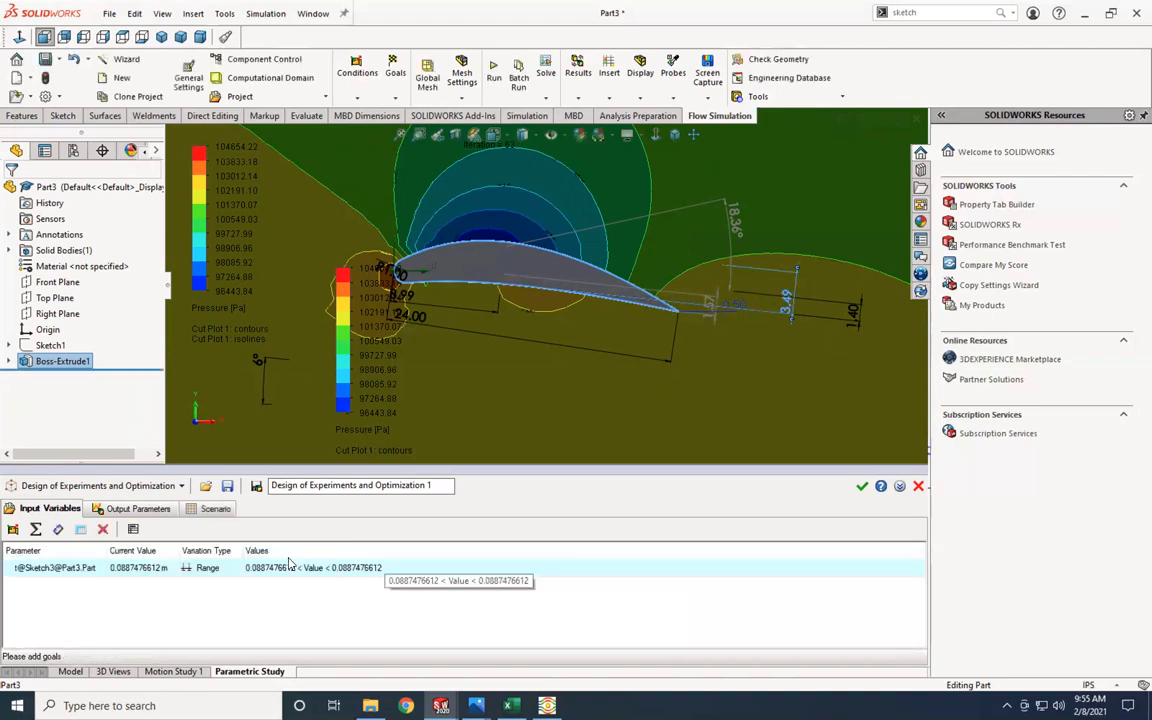
# Step: Add the airfoil's 8.99 dimension, D4@Sketch3, as another input variable of the study
pyautogui.click(56, 530)
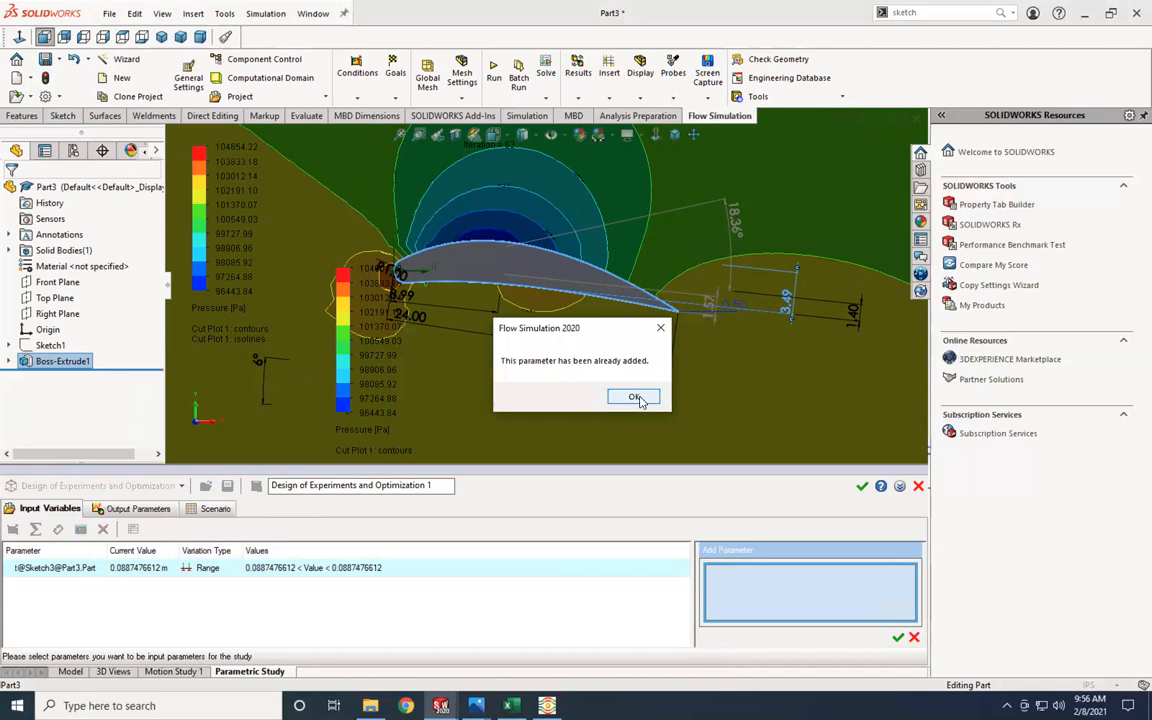
pyautogui.click(636, 398)
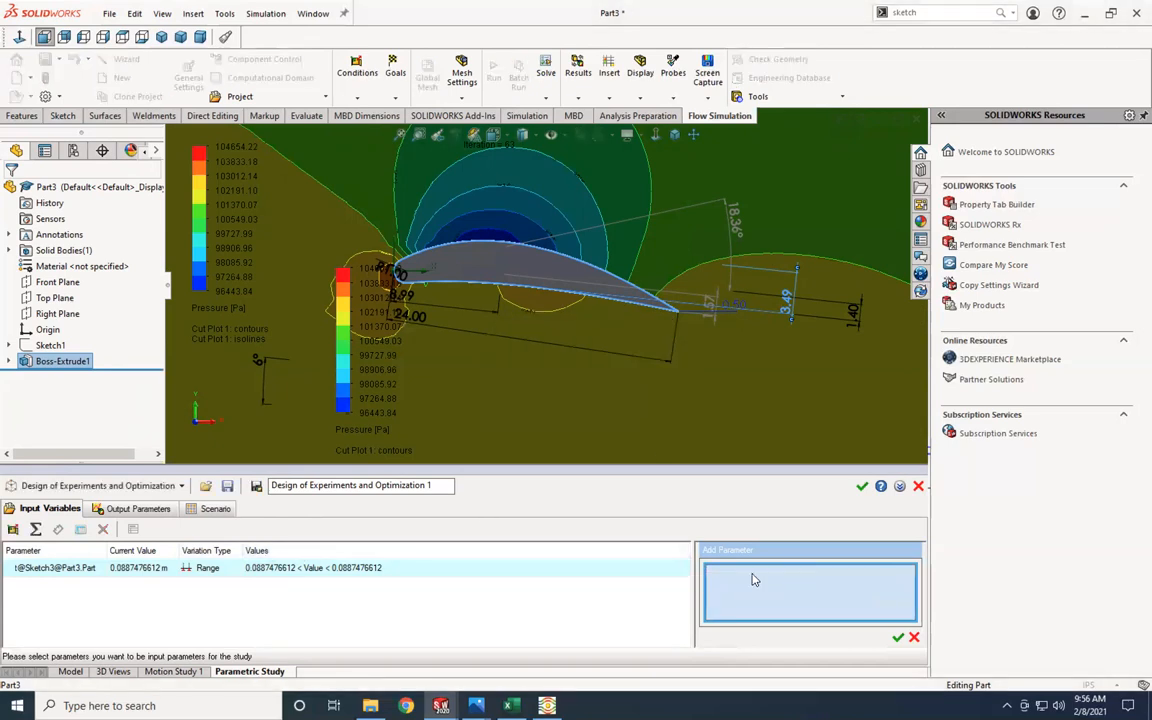
pyautogui.click(404, 299)
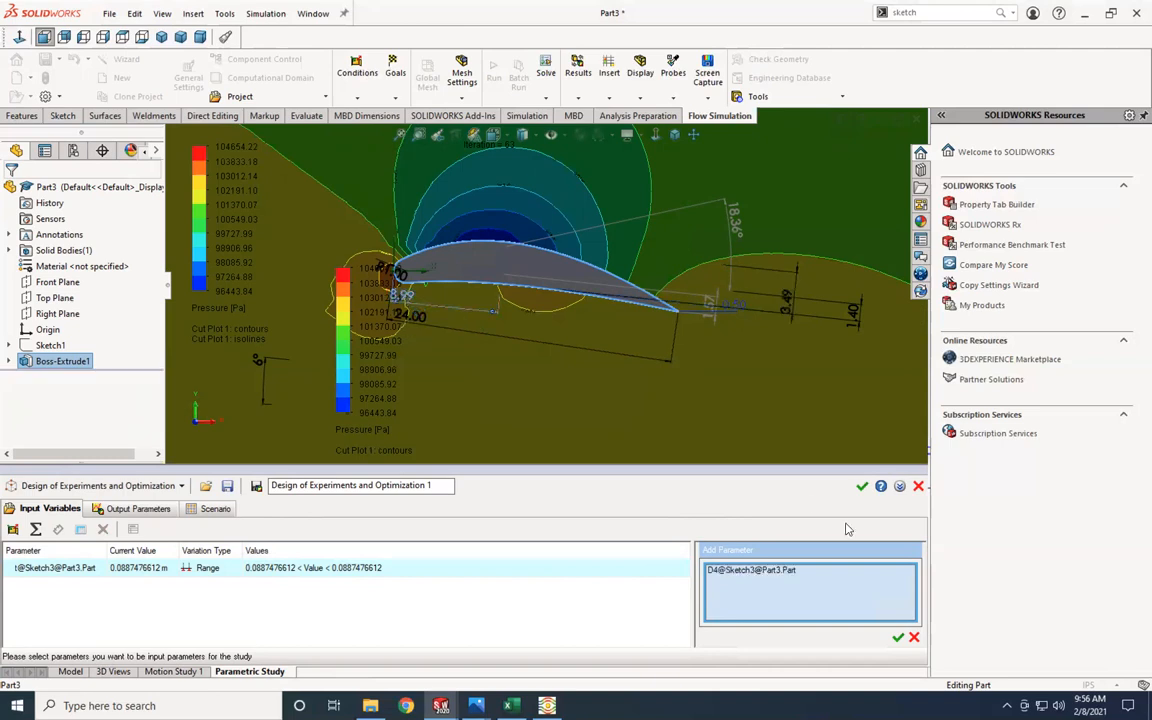
pyautogui.click(898, 638)
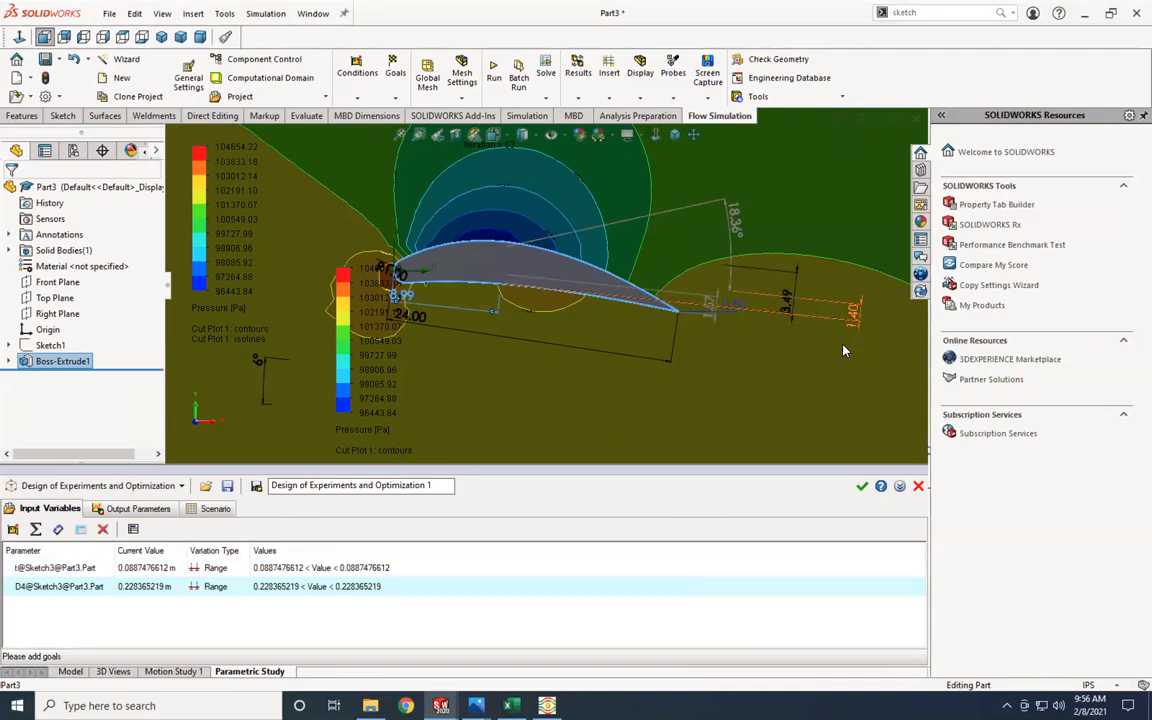
# Step: Add the airfoil's 1.40 Camber dimension of Sketch3 as an input variable of the study
pyautogui.click(857, 318)
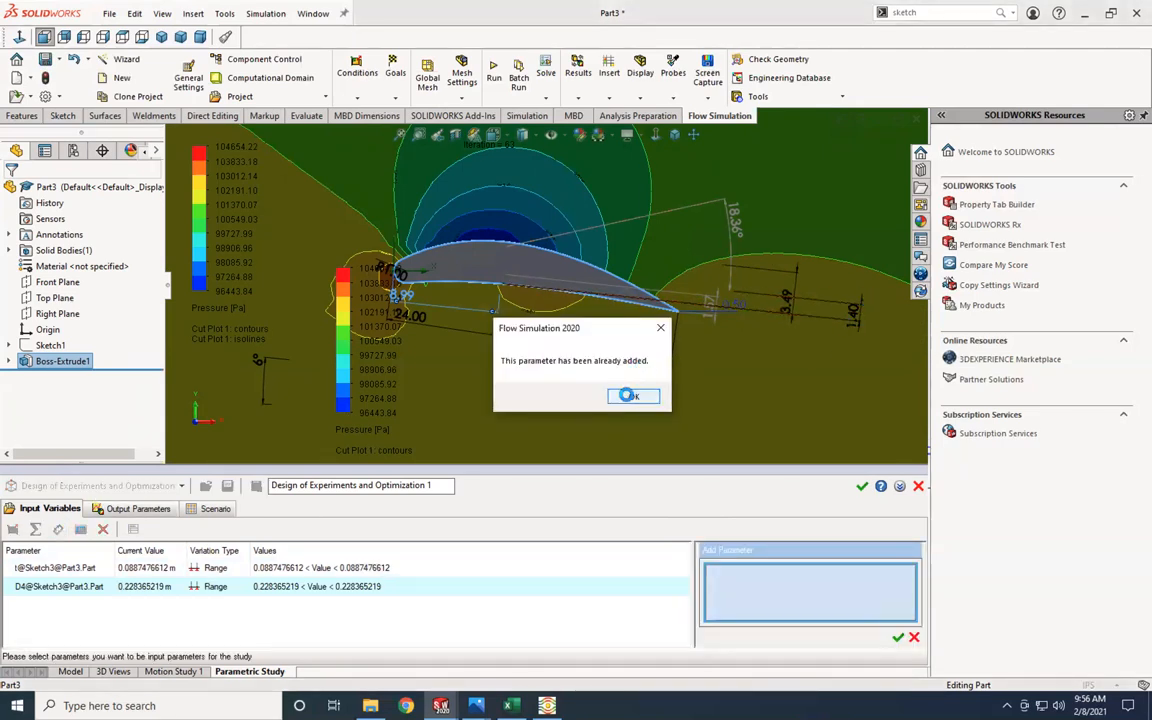
pyautogui.click(634, 396)
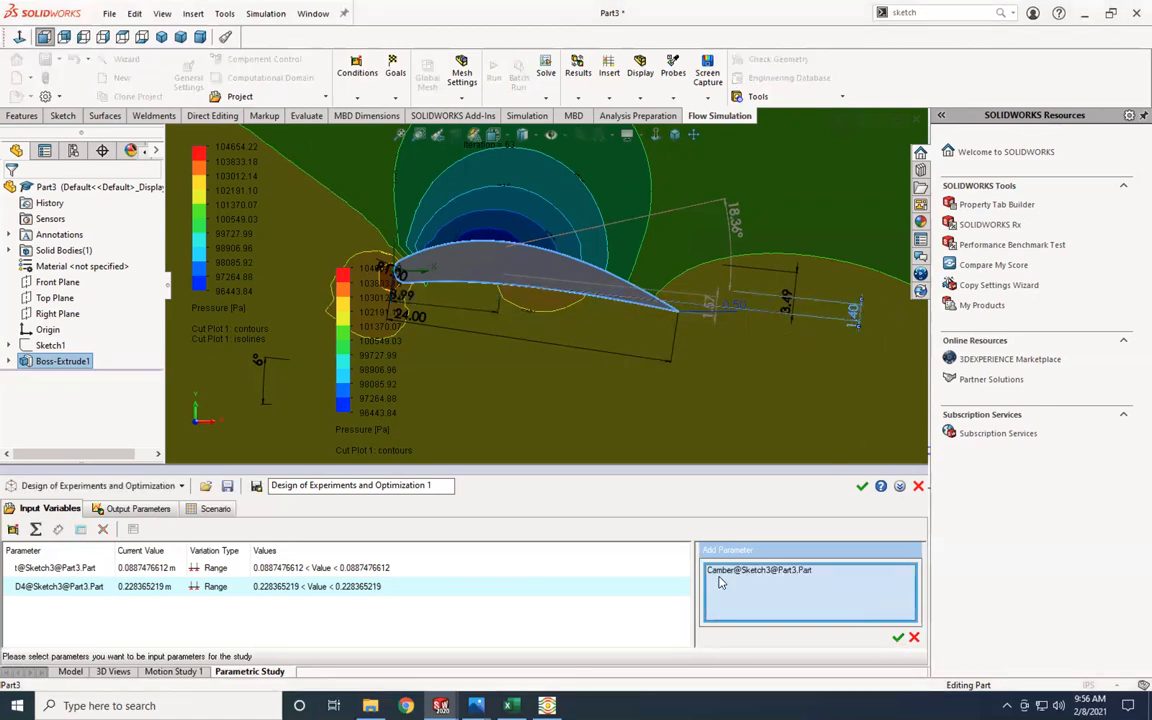
pyautogui.click(898, 639)
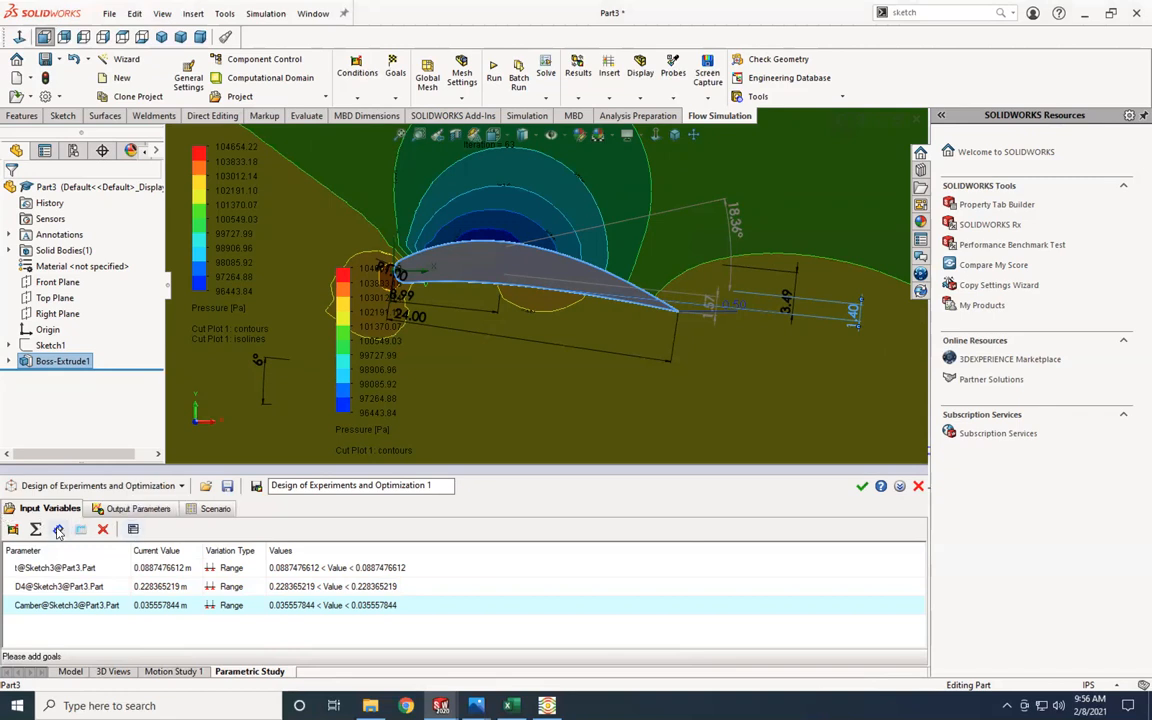
# Step: Set the scenario's number of experiments to 20 and open the Find Optimum objective function settings
pyautogui.click(132, 508)
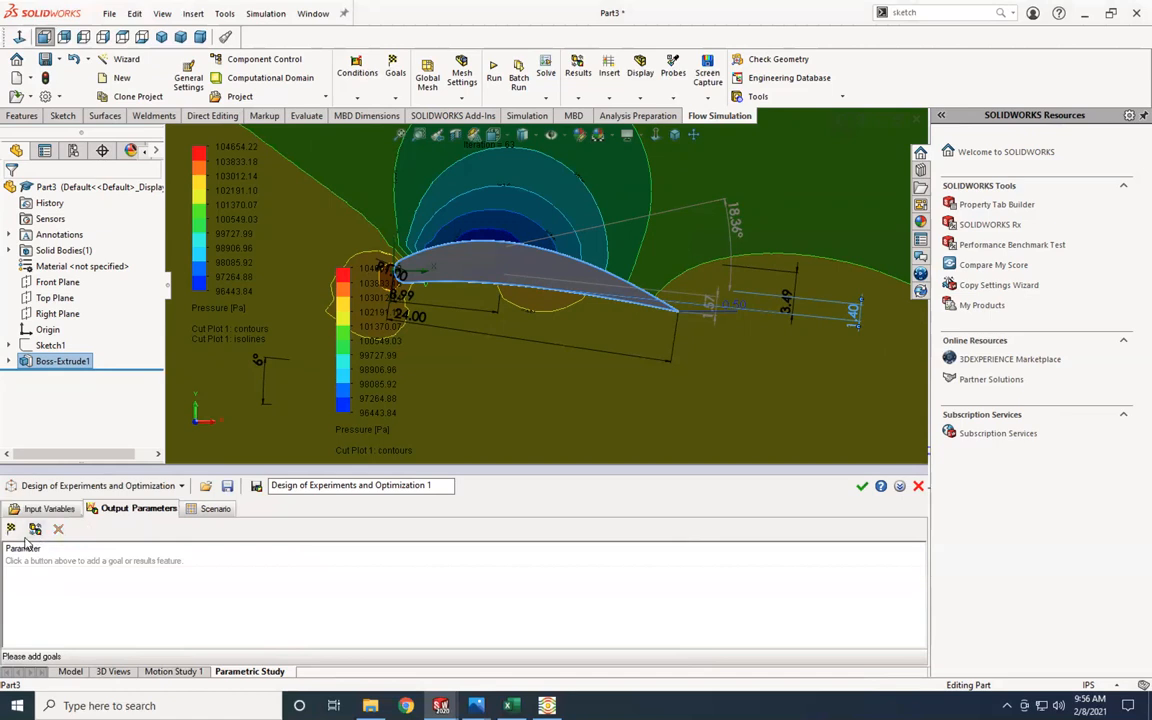
pyautogui.click(201, 509)
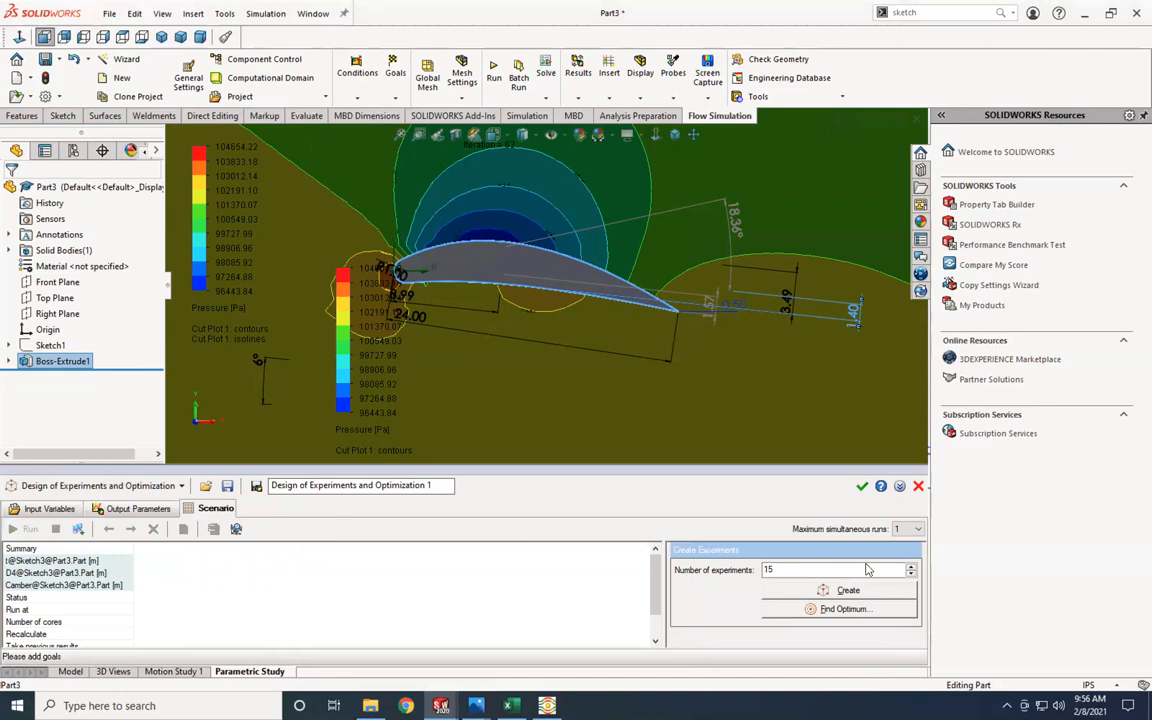
pyautogui.moveTo(864, 569); pyautogui.dragTo(741, 563)
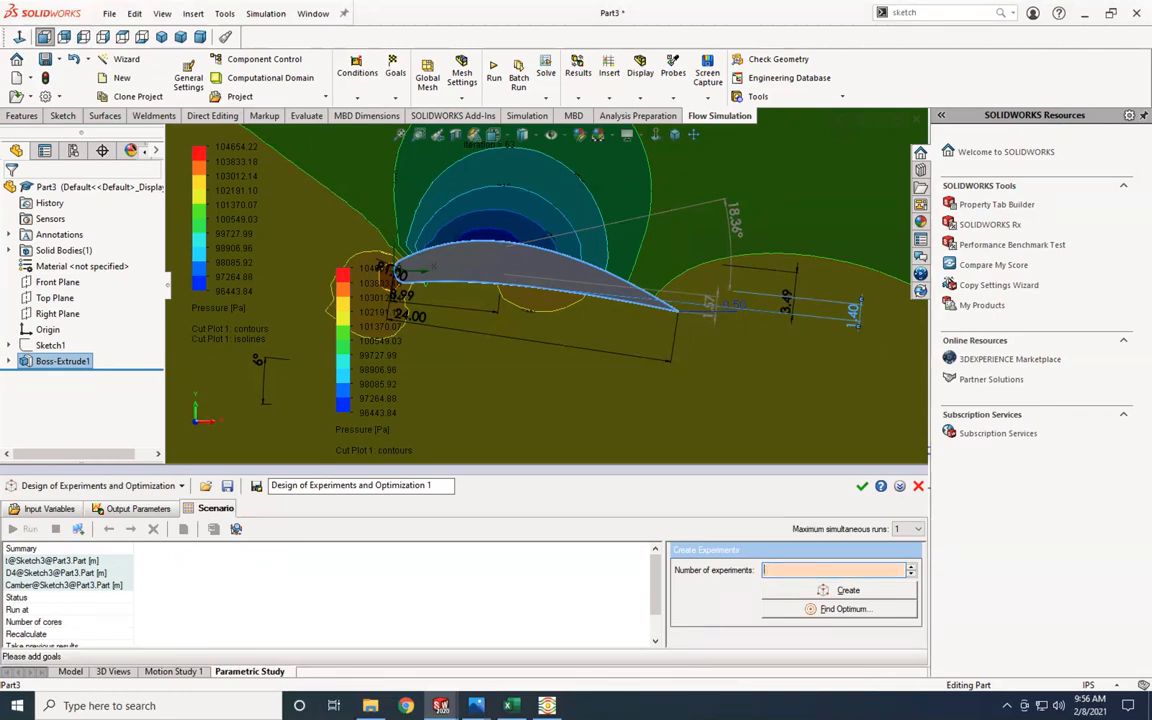
pyautogui.write('20')
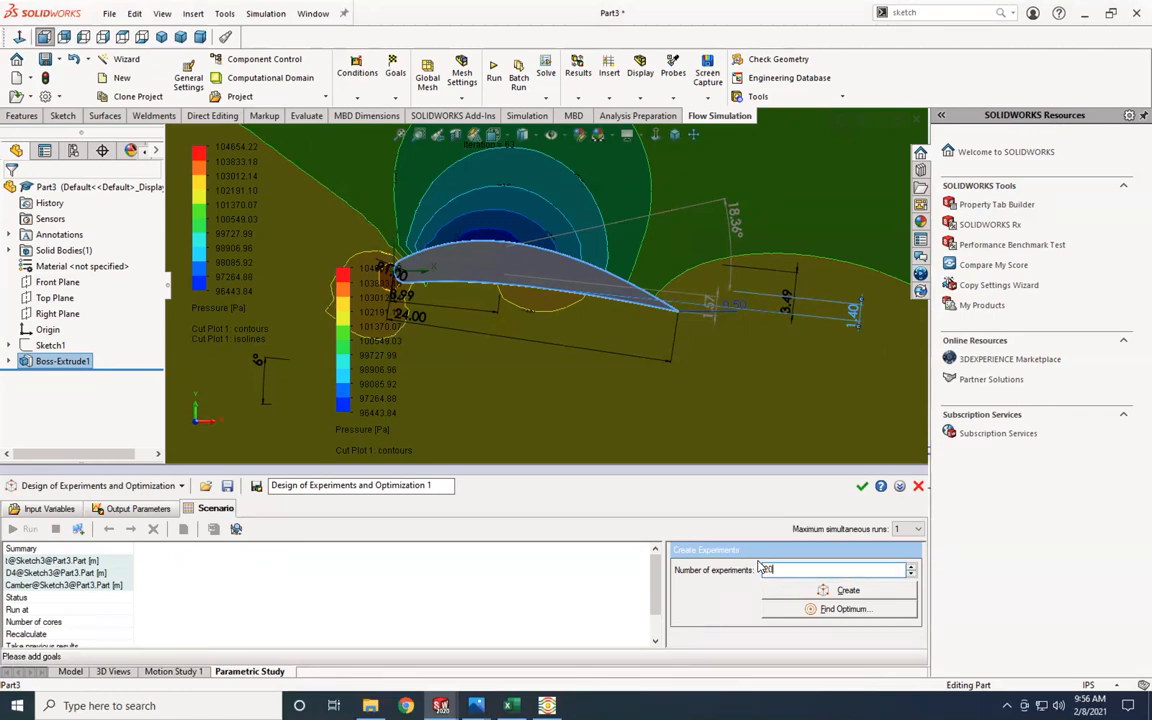
pyautogui.click(866, 611)
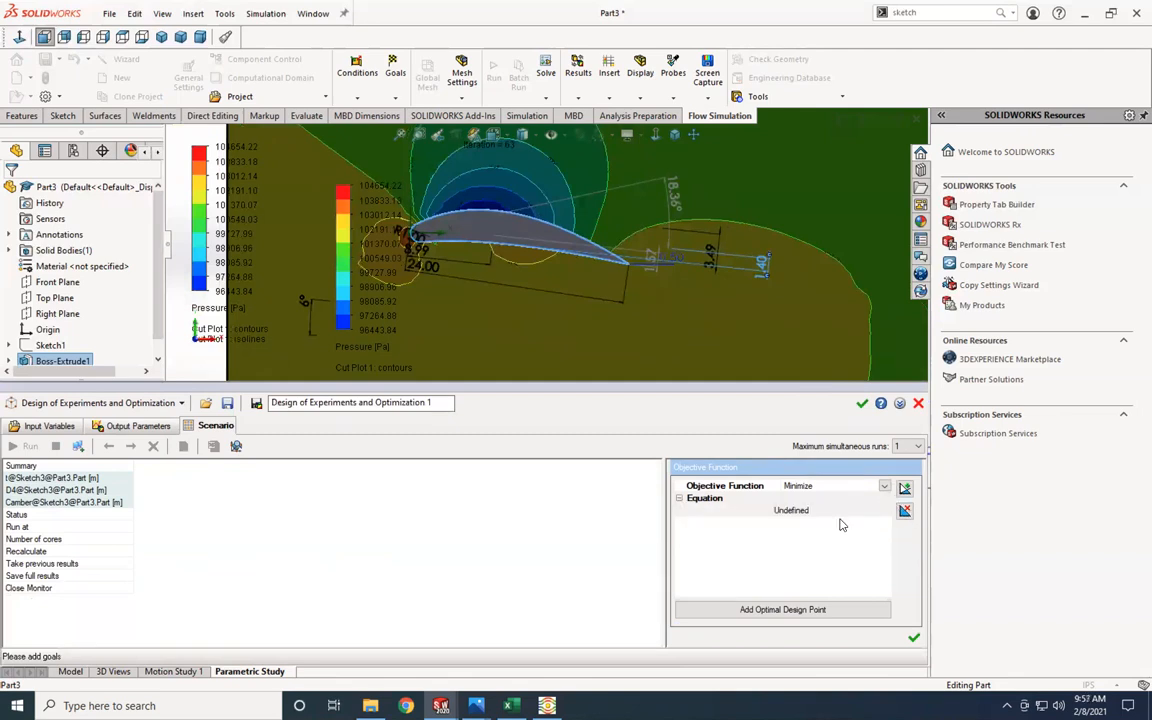
# Step: Review the study's input variables, output parameters, scenario settings and maximum simultaneous runs options
pyautogui.click(50, 427)
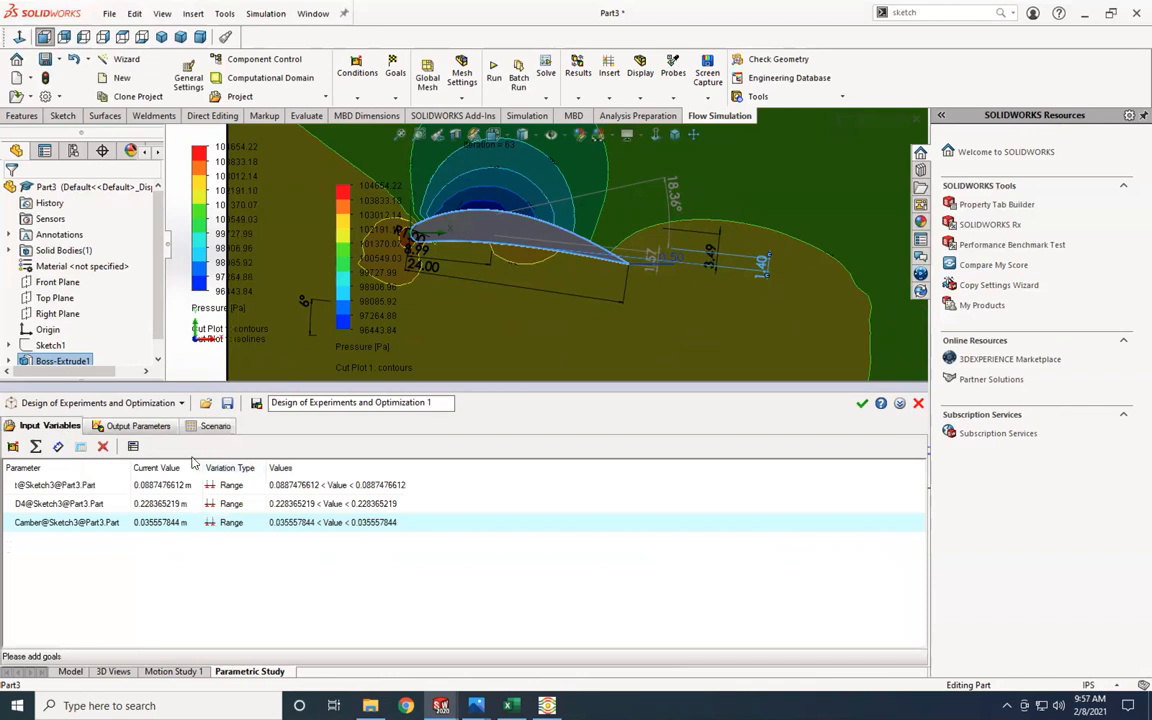
pyautogui.click(125, 426)
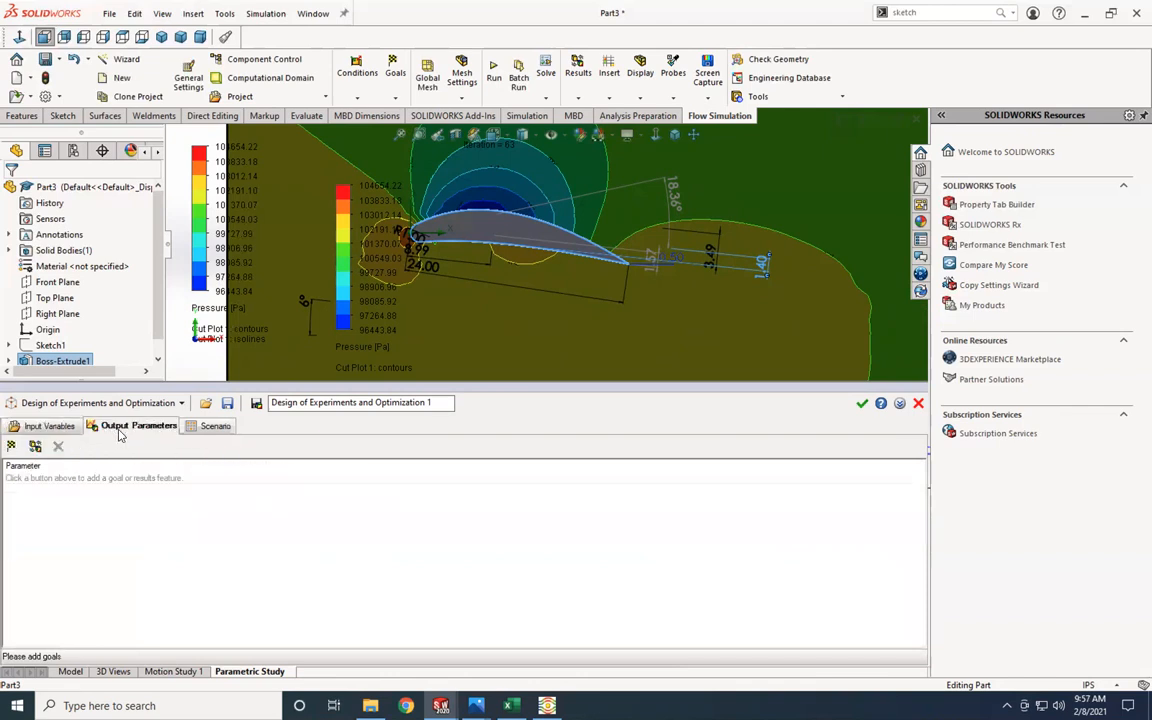
pyautogui.click(211, 429)
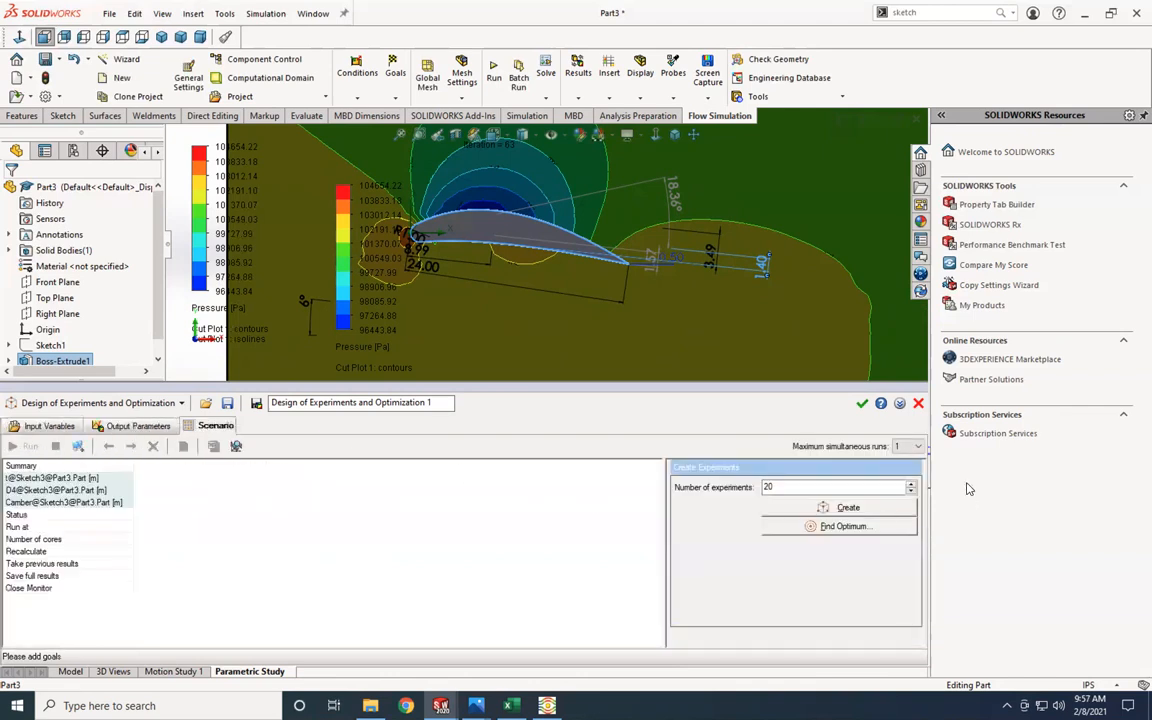
pyautogui.click(918, 447)
pyautogui.click(907, 457)
# Step: Close the Design of Experiments and Optimization study without accepting it and return to the Flow Simulation project tree
pyautogui.click(918, 403)
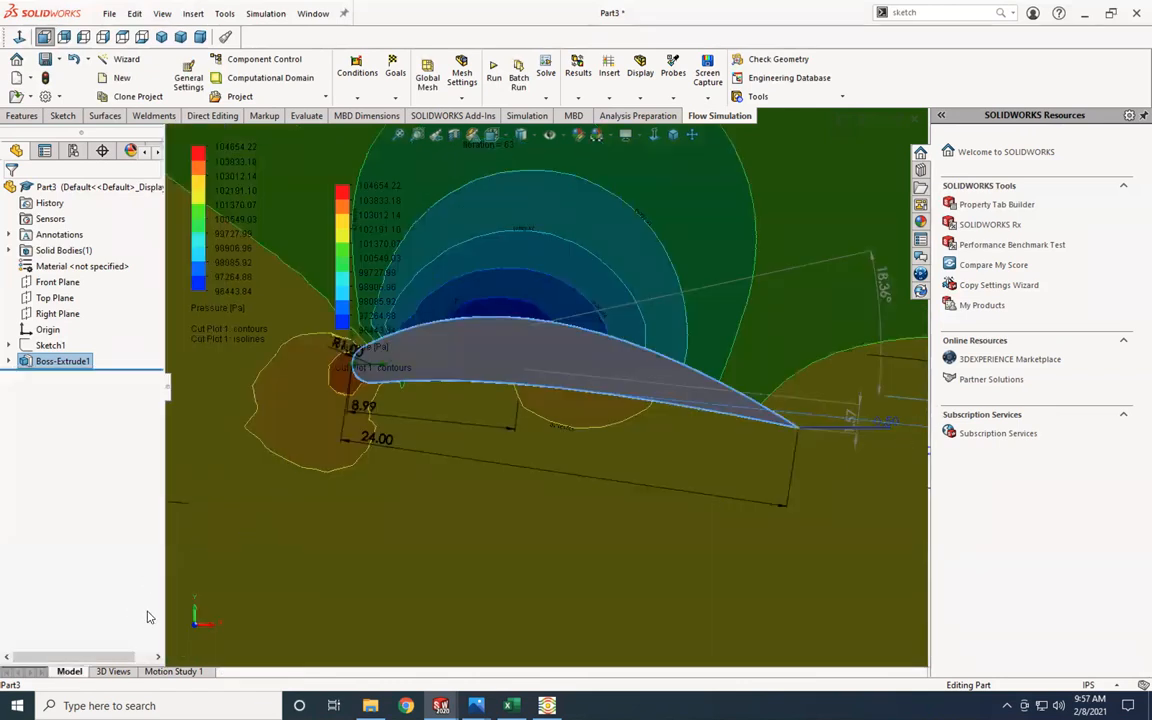
pyautogui.click(157, 151)
pyautogui.click(157, 151)
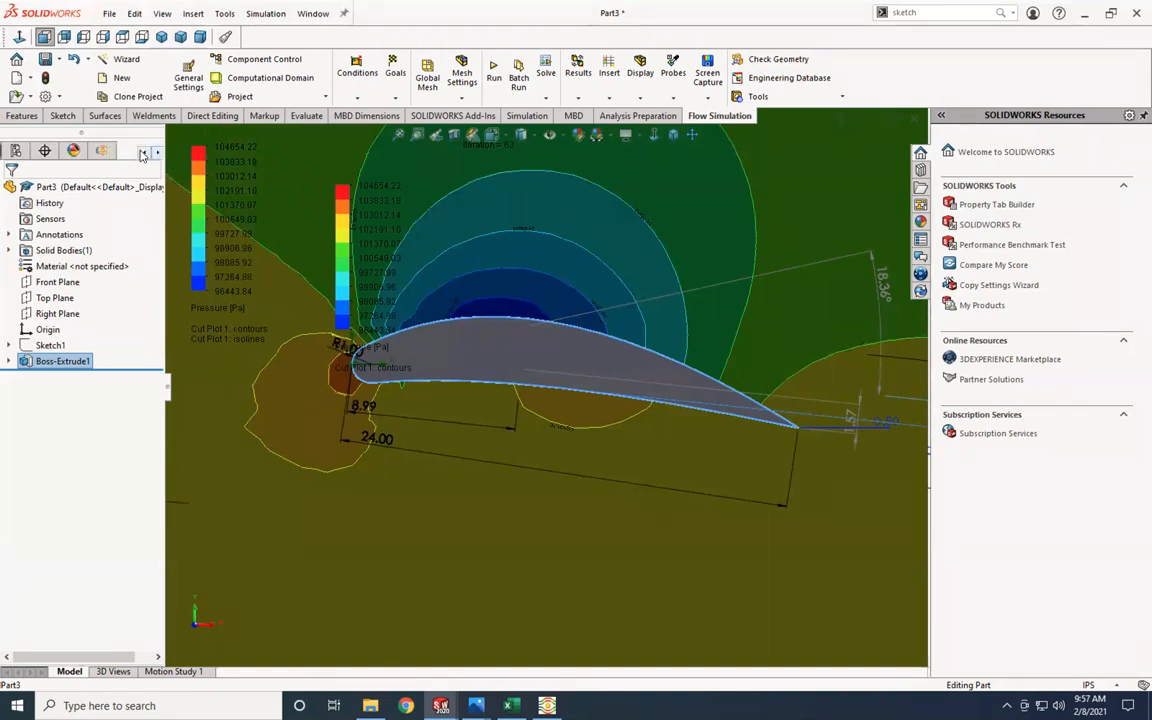
pyautogui.click(101, 150)
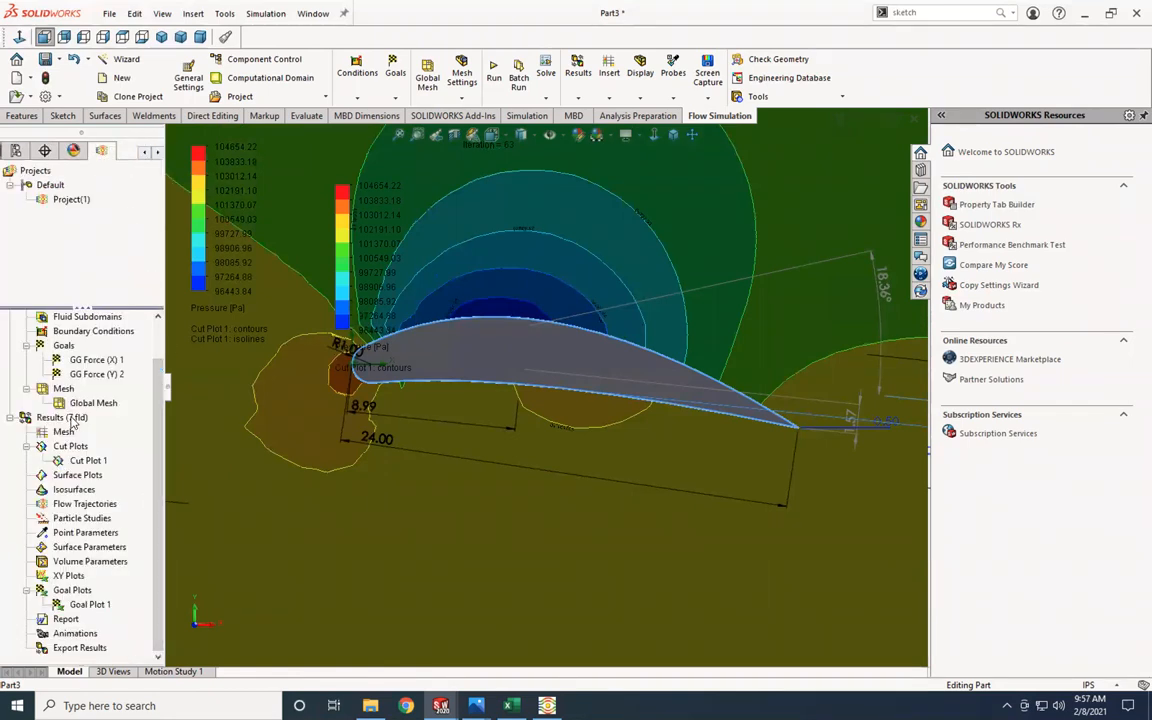
pyautogui.click(85, 605)
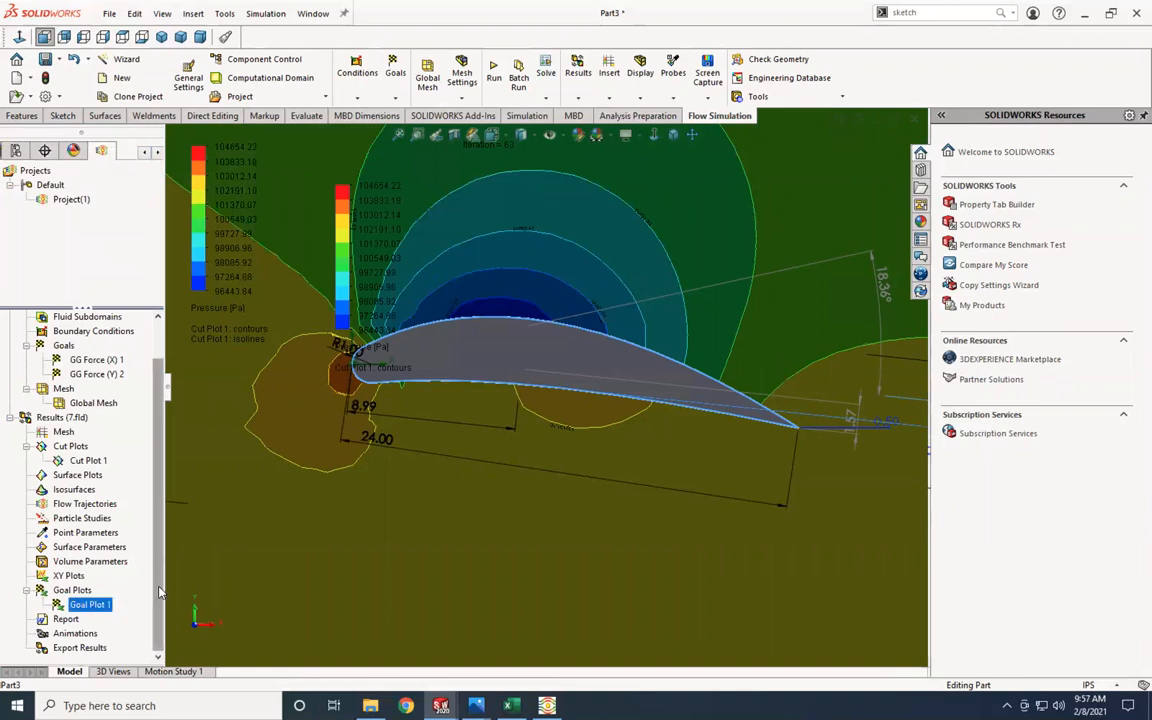
pyautogui.moveTo(156, 607)
pyautogui.mouseDown()
pyautogui.moveTo(157, 555)
pyautogui.moveTo(164, 631)
pyautogui.mouseUp()
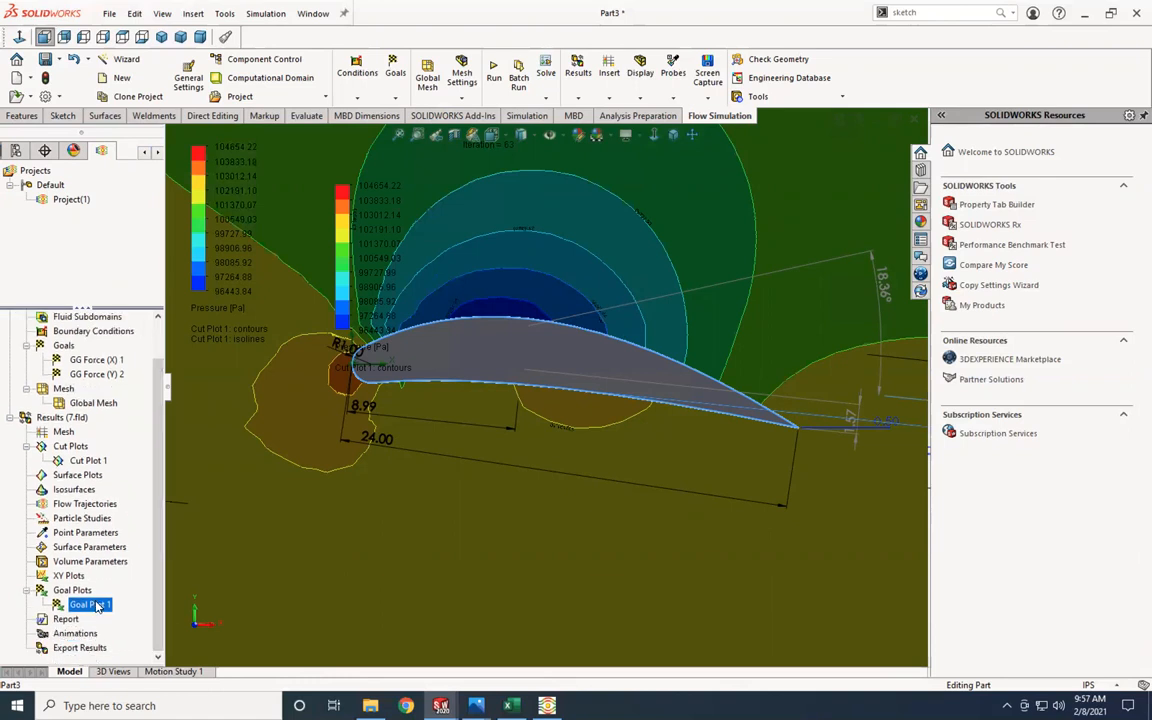
# Step: Create a new parametric study for Project(1) and set its type to Design of Experiments and Optimization
pyautogui.rightClick(70, 199)
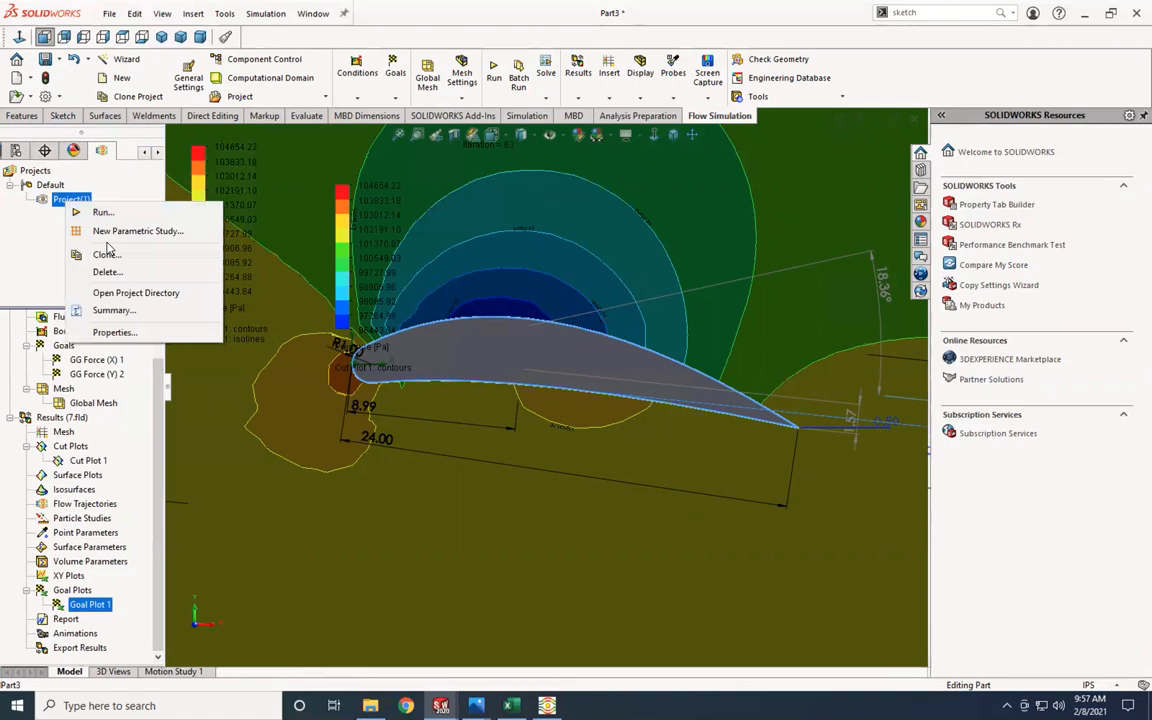
pyautogui.click(135, 231)
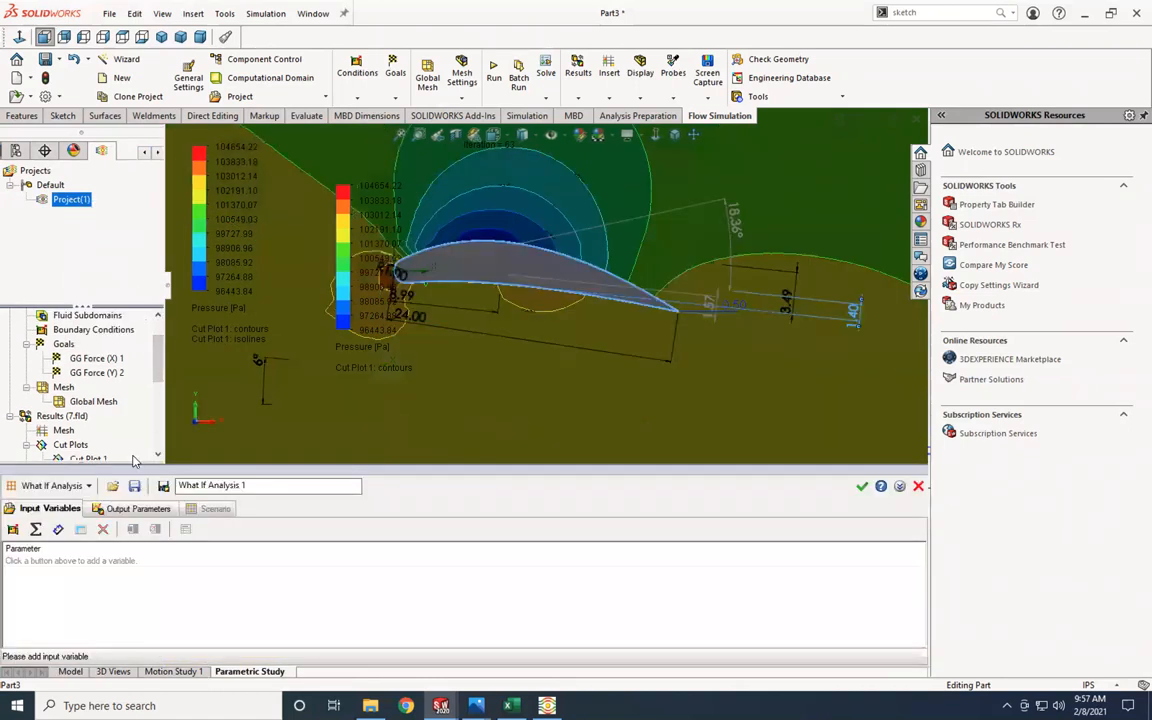
pyautogui.click(60, 485)
pyautogui.click(90, 543)
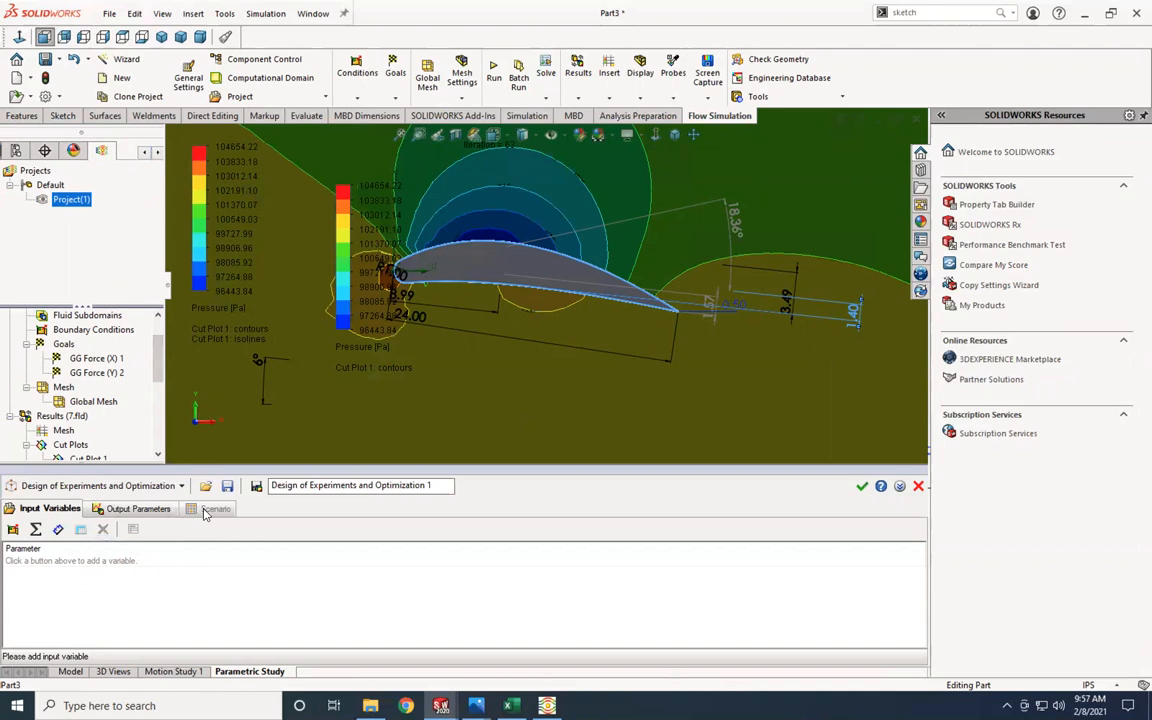
# Step: Add the airfoil's preselected Camber dimension plus its 8.99 and 3.49 dimensions as input variables of the study
pyautogui.click(58, 529)
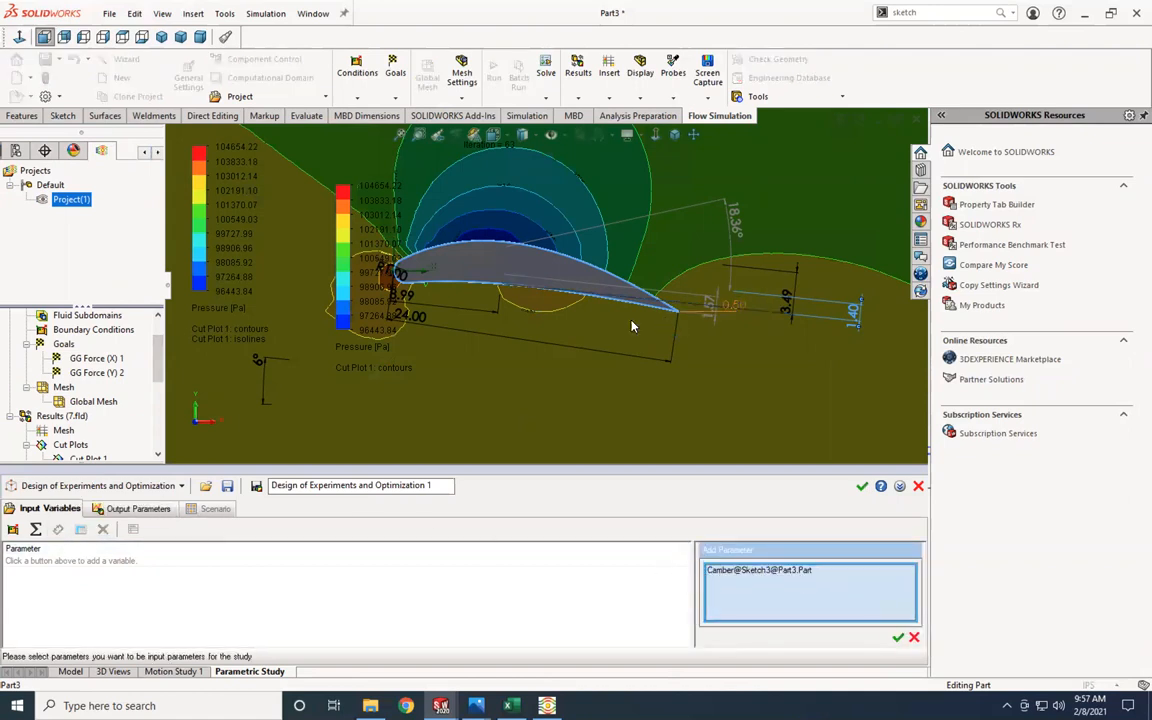
pyautogui.click(425, 307)
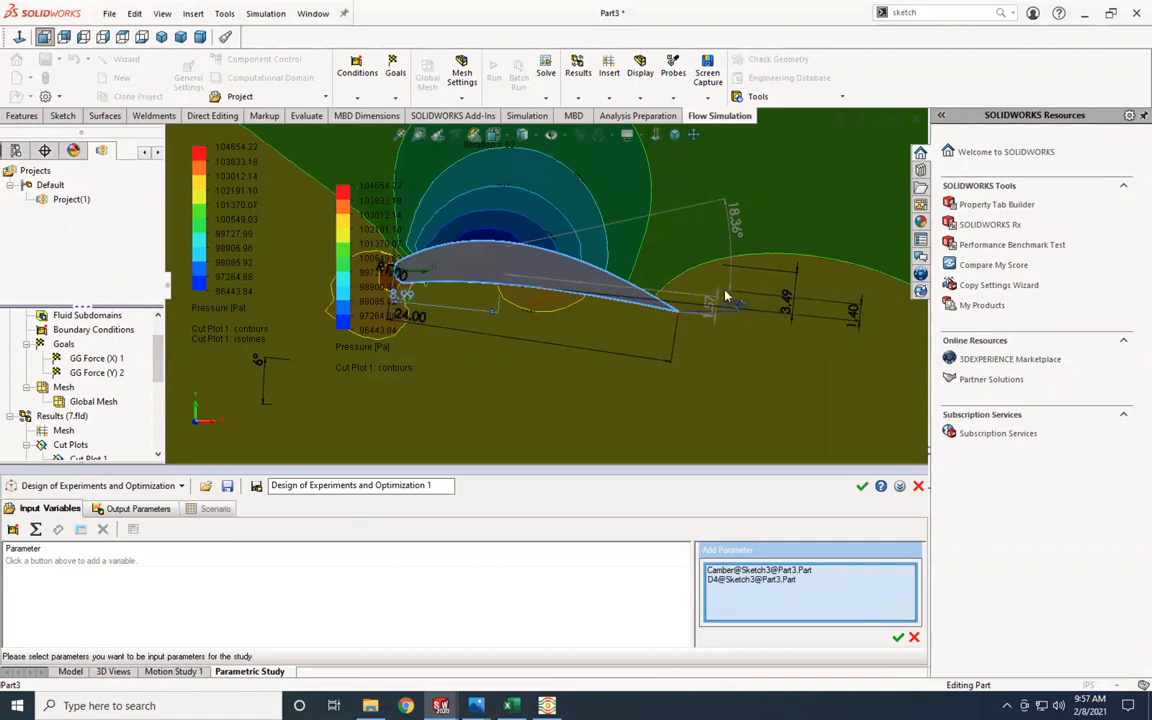
pyautogui.click(787, 302)
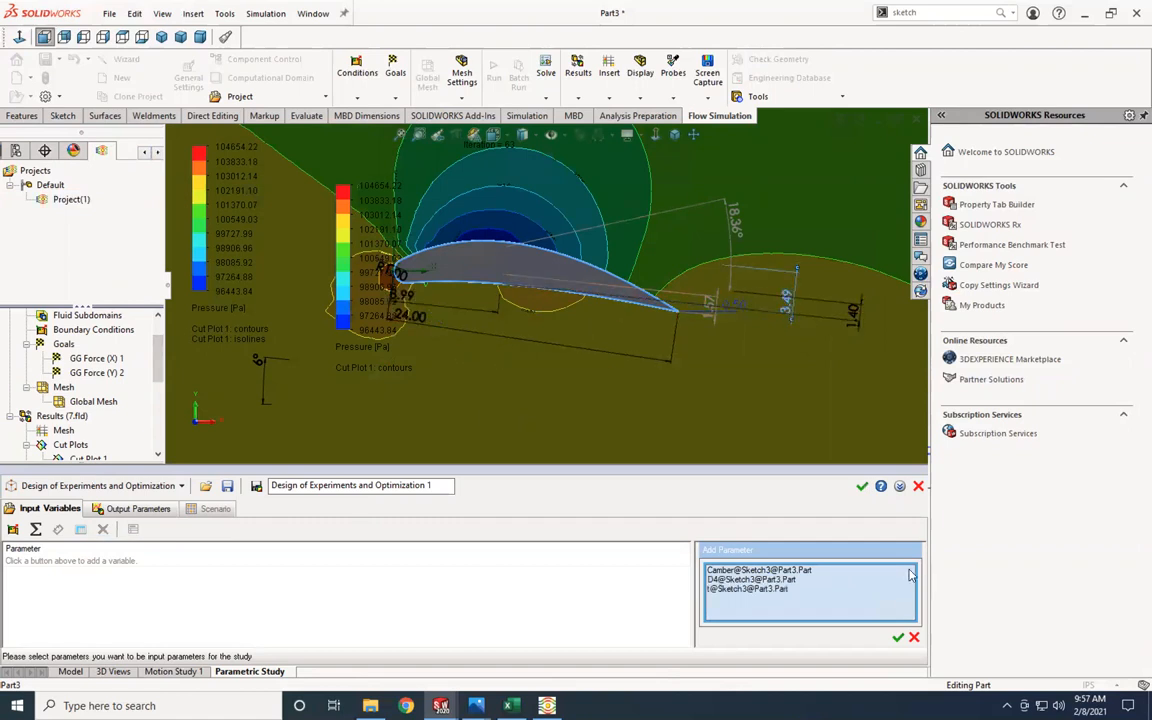
pyautogui.click(898, 637)
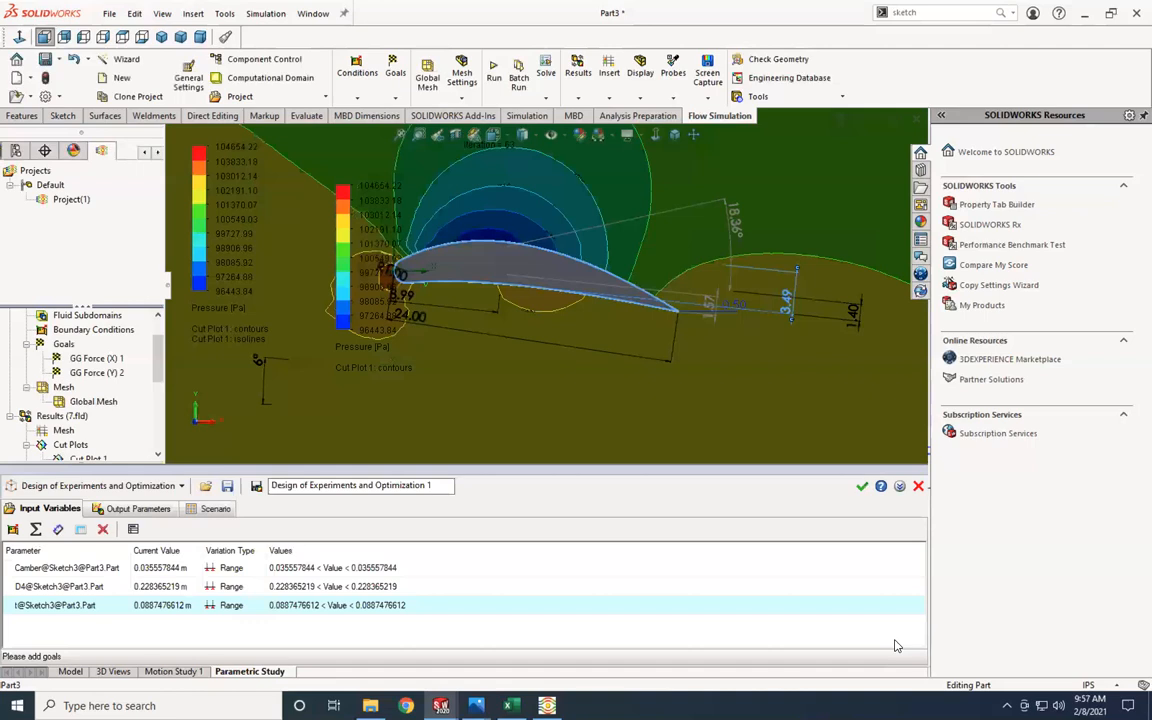
# Step: Add a constraint in the scenario's Find Optimum objective function settings, and close the study without accepting it
pyautogui.click(206, 511)
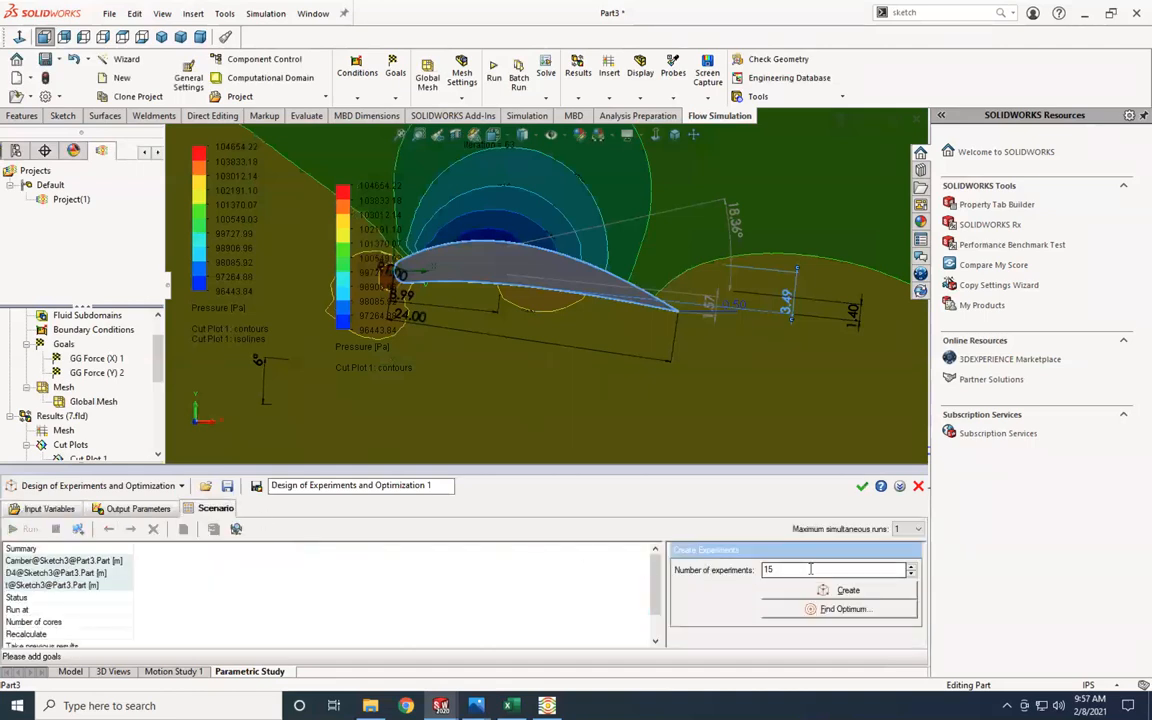
pyautogui.click(843, 609)
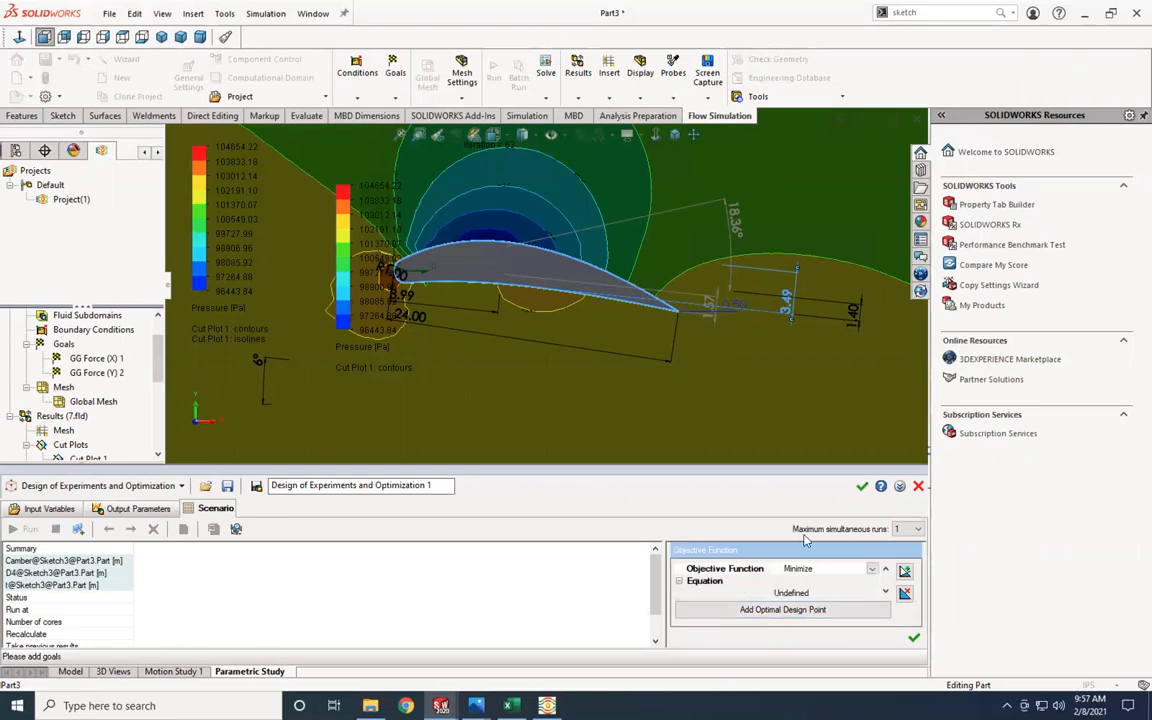
pyautogui.moveTo(796, 462); pyautogui.dragTo(708, 366)
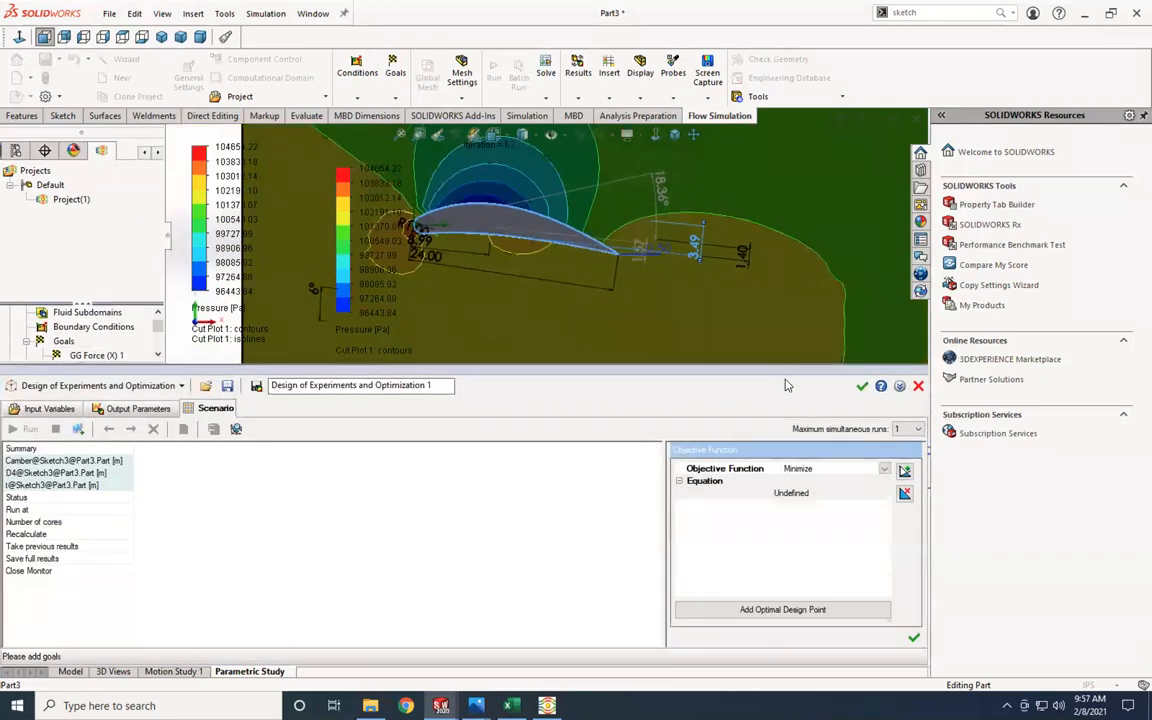
pyautogui.click(904, 471)
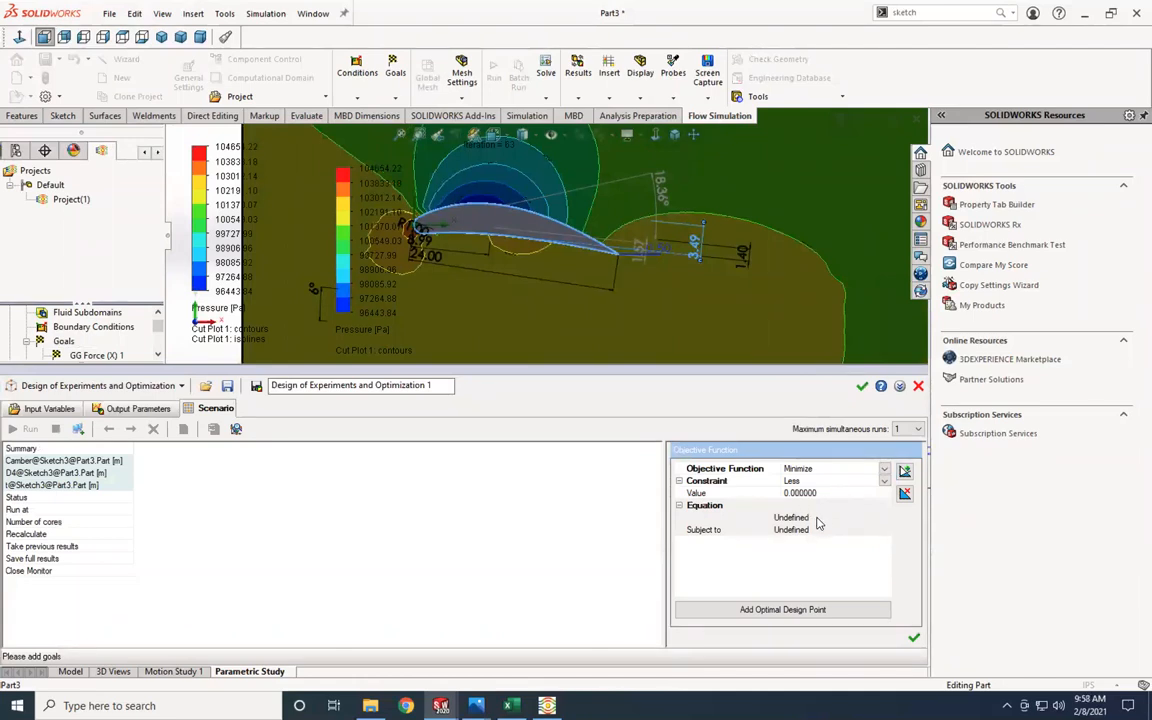
pyautogui.click(918, 386)
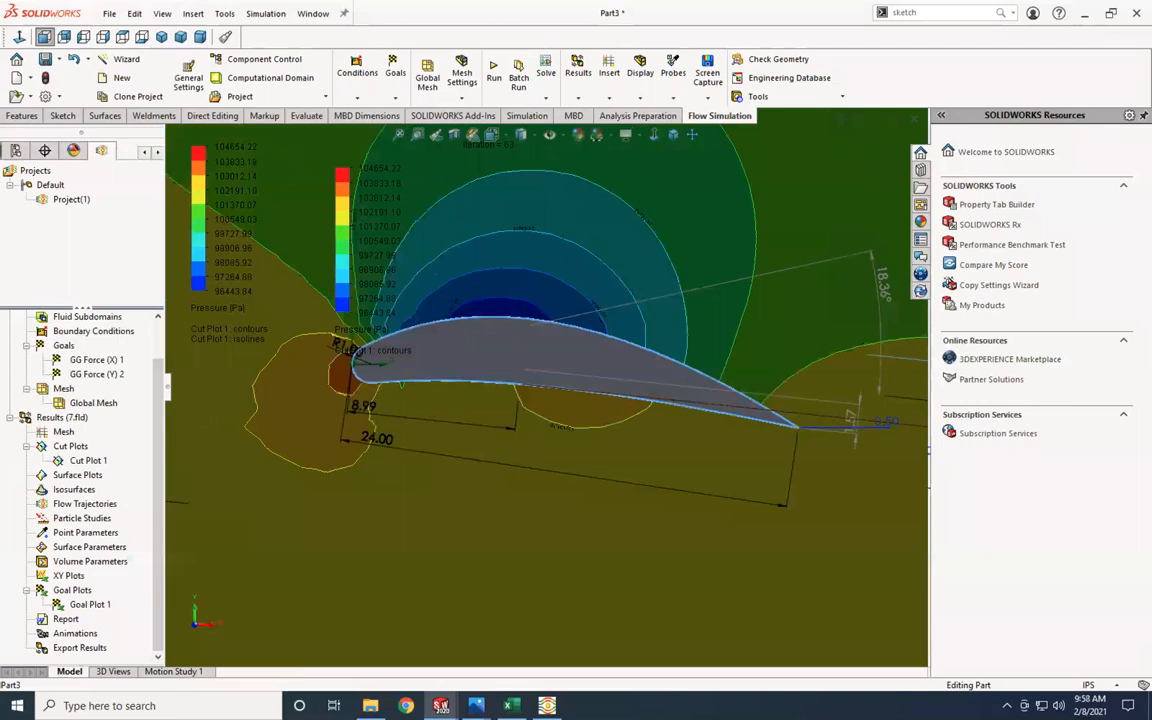
# Step: Start a new parametric study on Project(1) as a Design of Experiments and Optimization study
pyautogui.click(71, 199)
pyautogui.rightClick(71, 199)
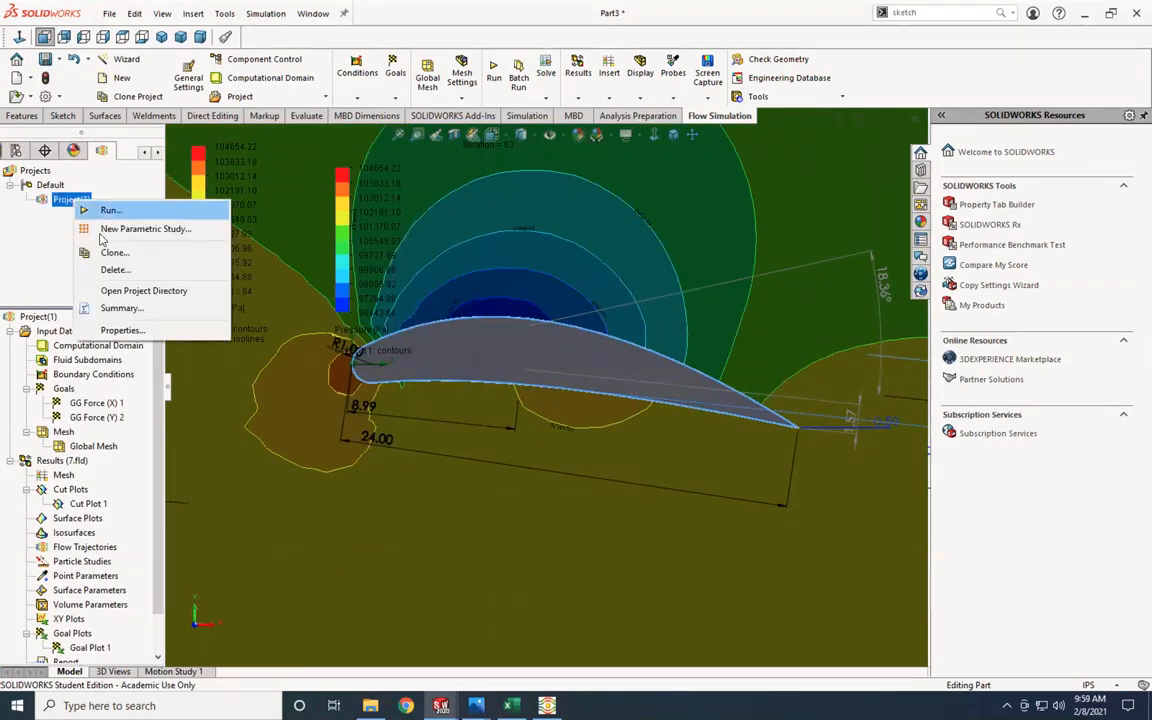
pyautogui.click(103, 232)
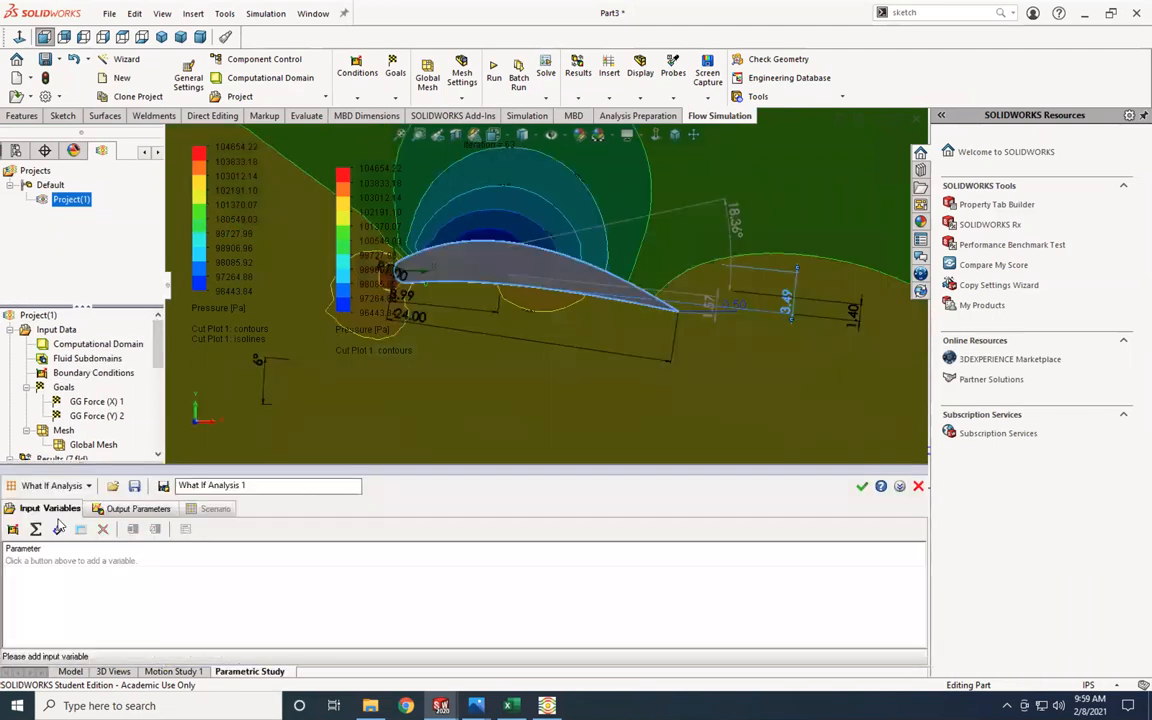
pyautogui.click(60, 488)
pyautogui.click(82, 543)
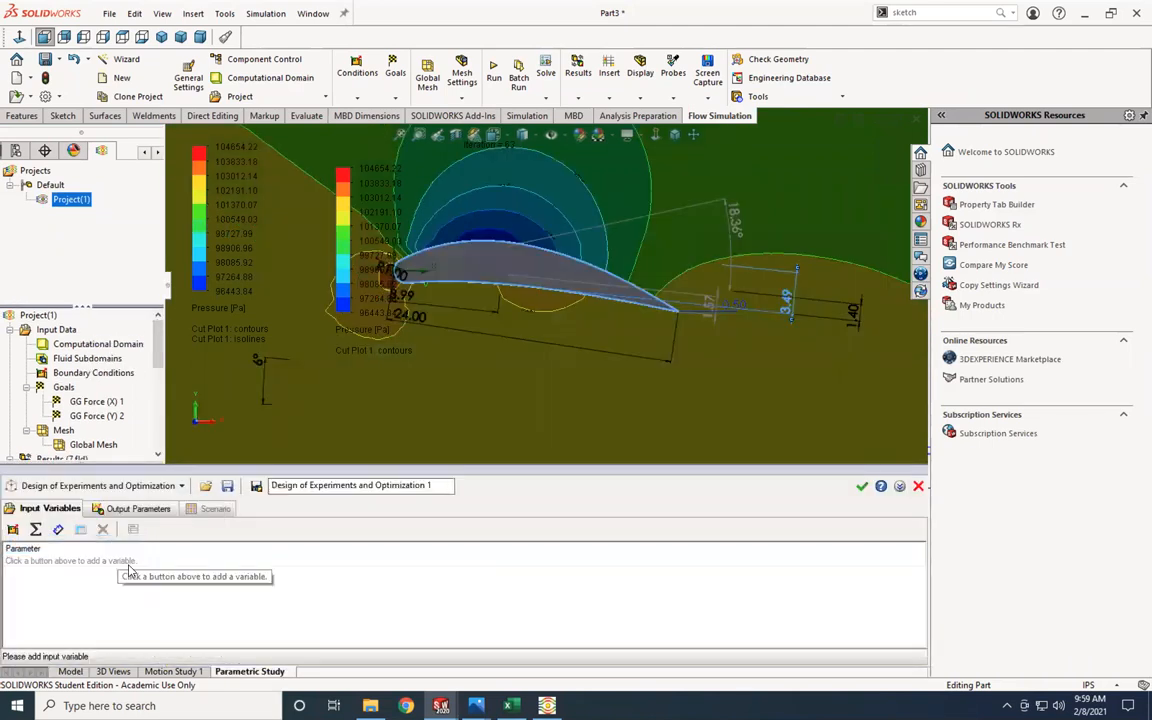
# Step: Add the preselected 3.49 thickness dimension, the 1.40 Camber dimension and the 8.99 dimension of Sketch3 as input variables
pyautogui.click(58, 529)
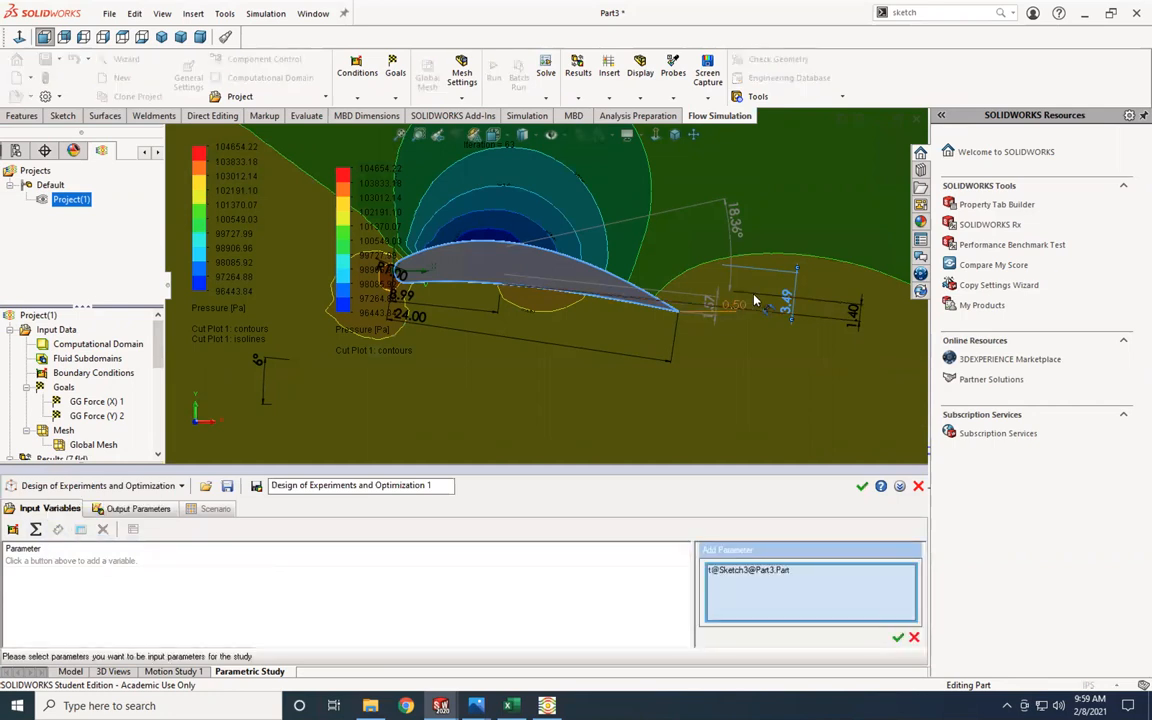
pyautogui.click(855, 314)
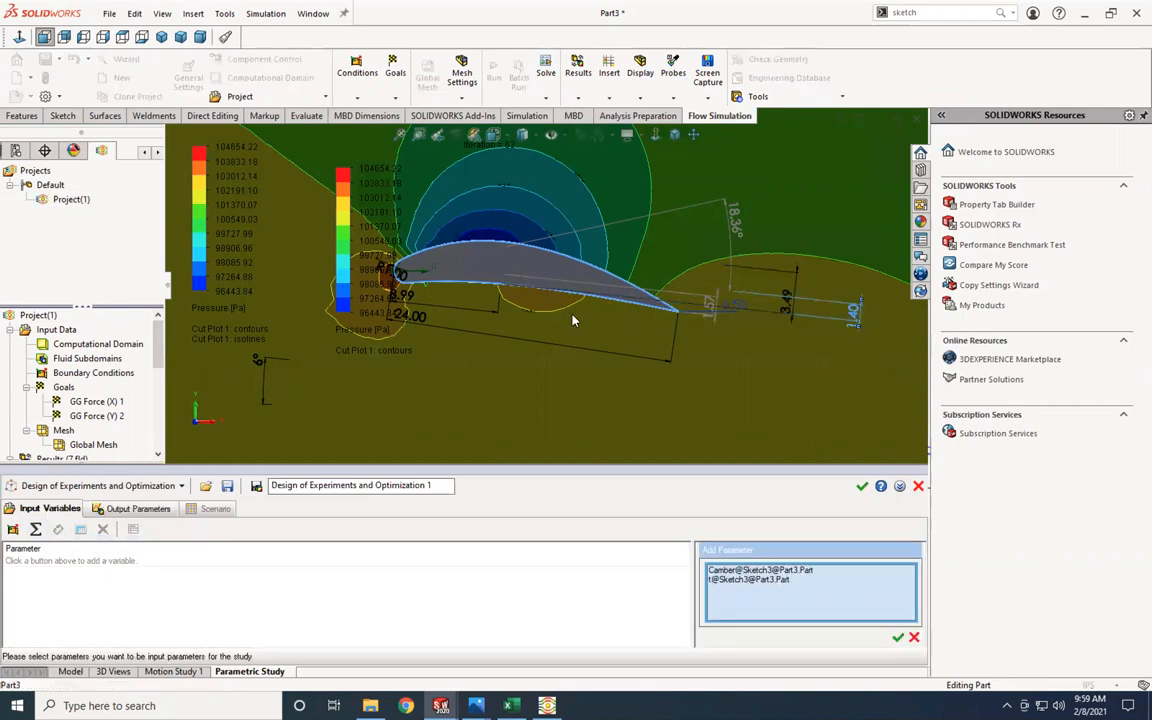
pyautogui.click(453, 305)
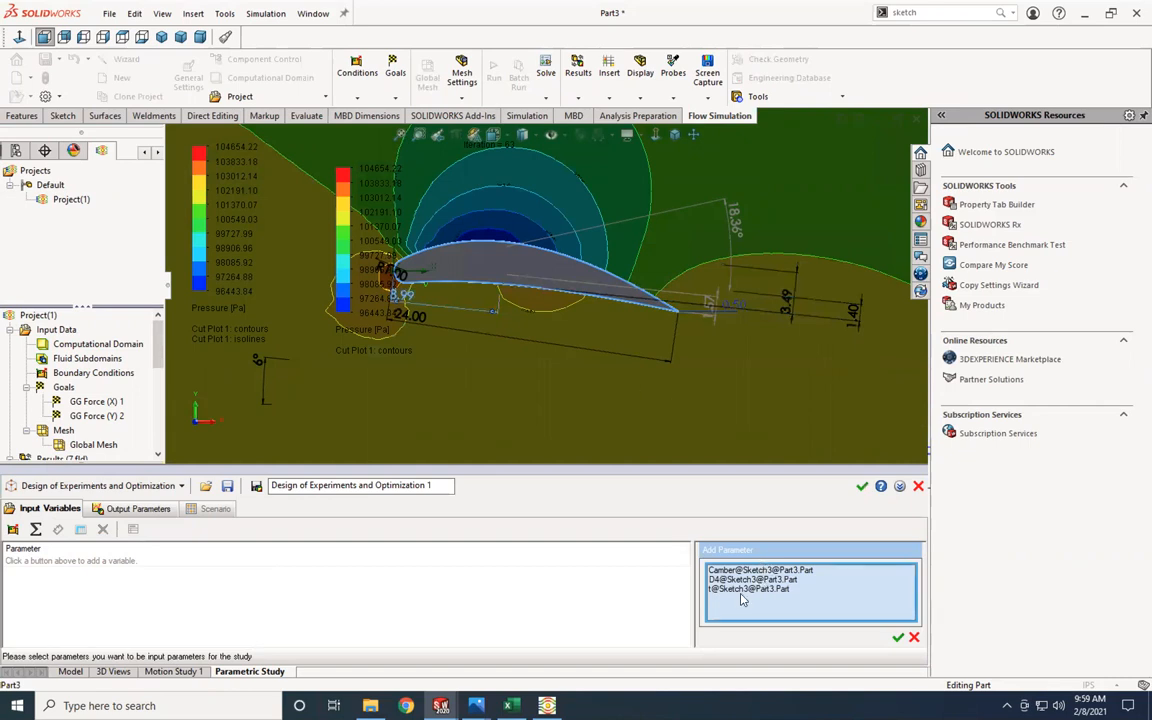
pyautogui.click(899, 641)
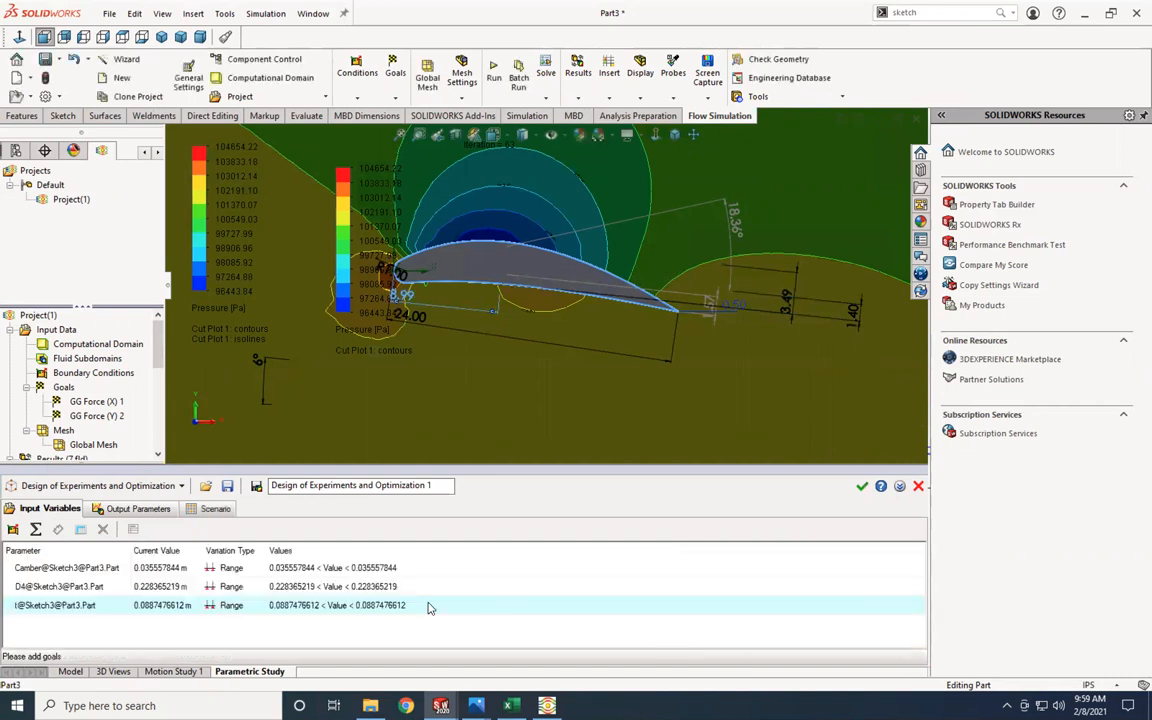
# Step: Add the goals GG Force (X) 1 and GG Force (Y) 2 as the study's output parameters
pyautogui.click(128, 508)
pyautogui.click(10, 527)
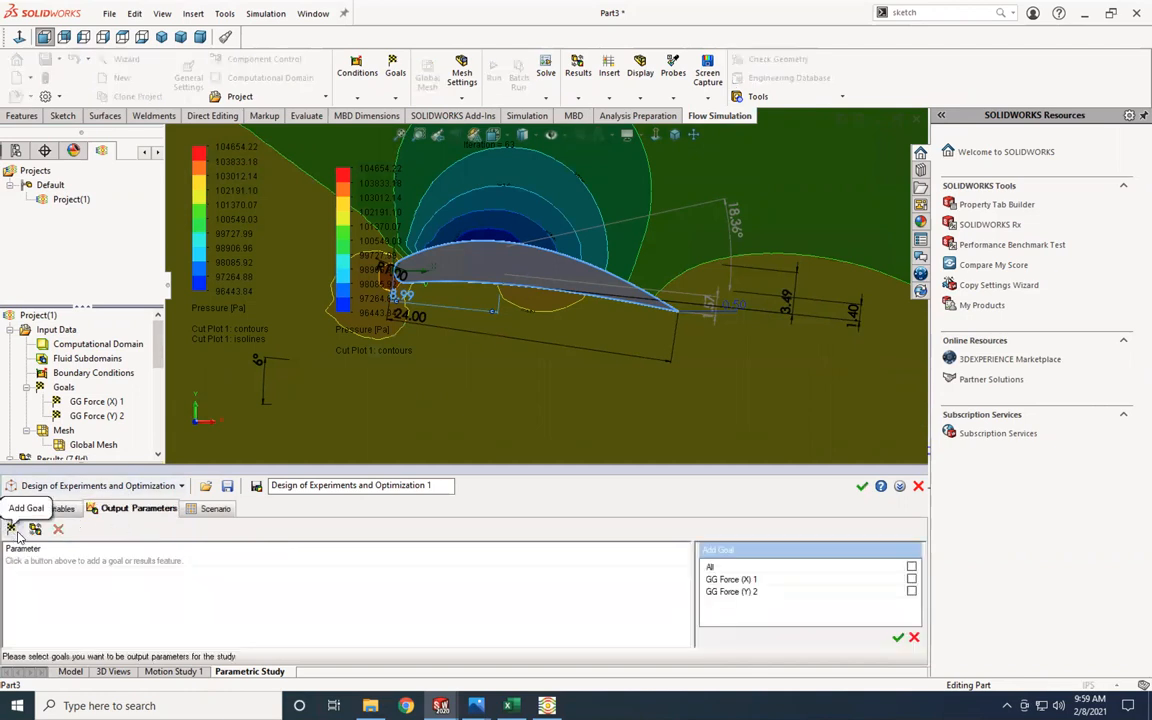
pyautogui.click(912, 578)
pyautogui.click(912, 591)
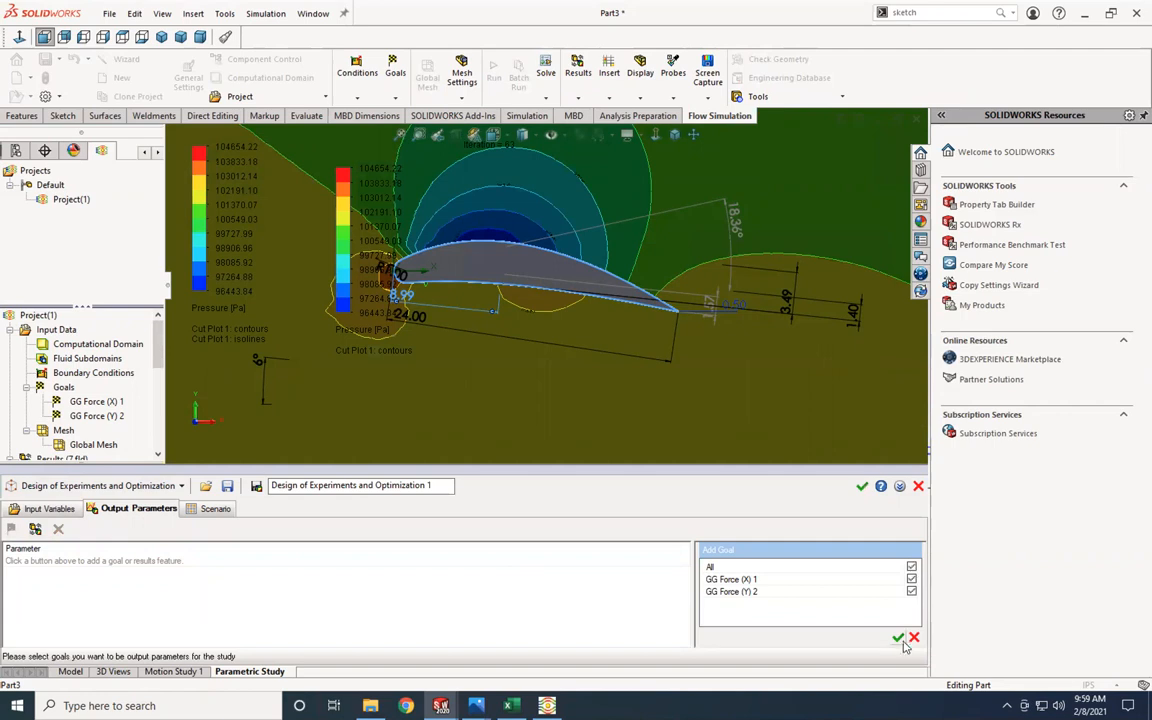
pyautogui.click(898, 637)
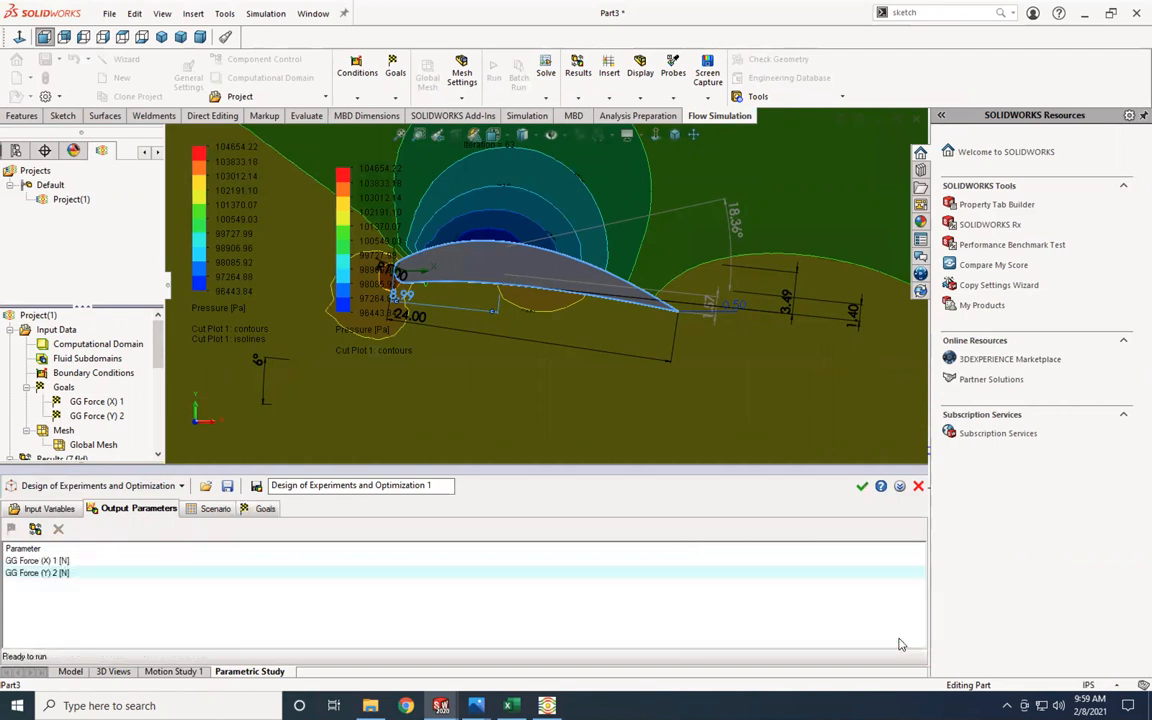
# Step: Open the scenario's Find Optimum settings and set the objective function to Maximize
pyautogui.click(210, 508)
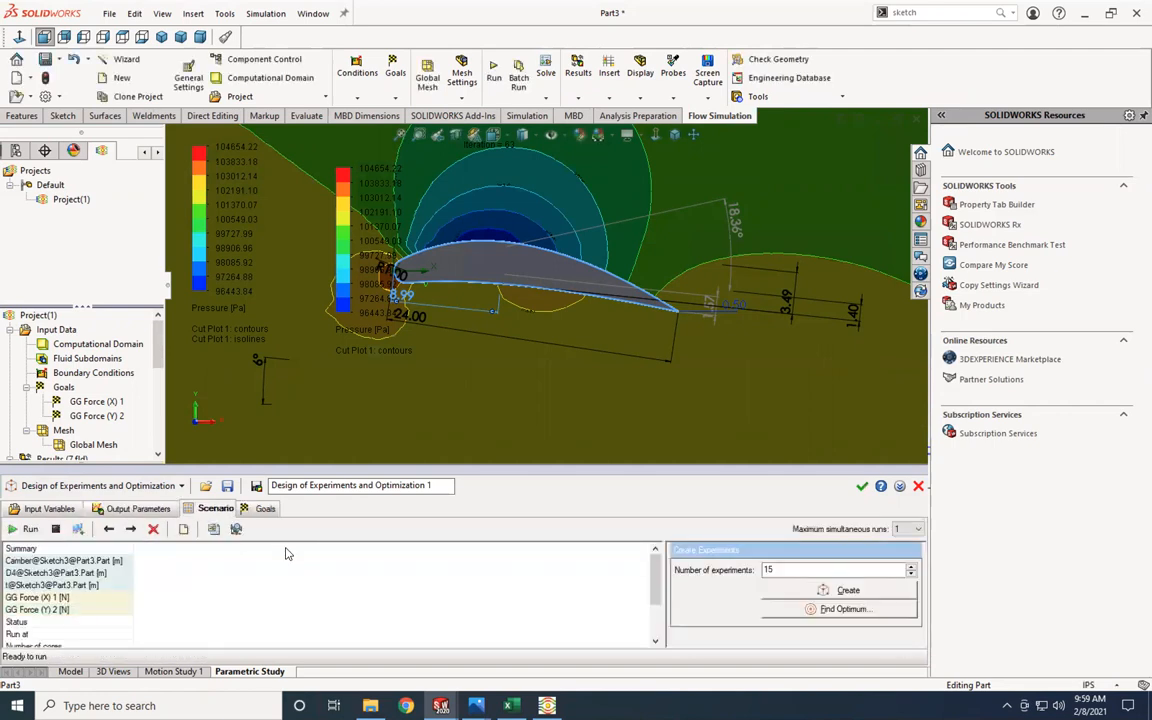
pyautogui.click(836, 609)
pyautogui.moveTo(789, 469); pyautogui.dragTo(785, 337)
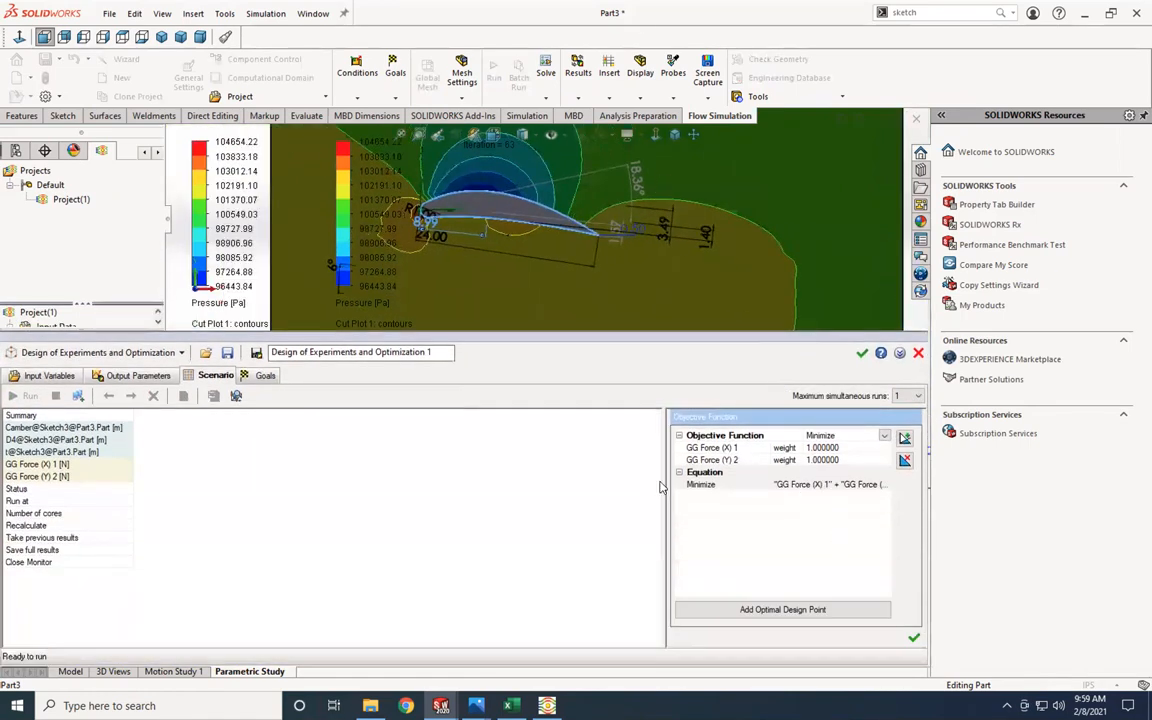
pyautogui.click(876, 437)
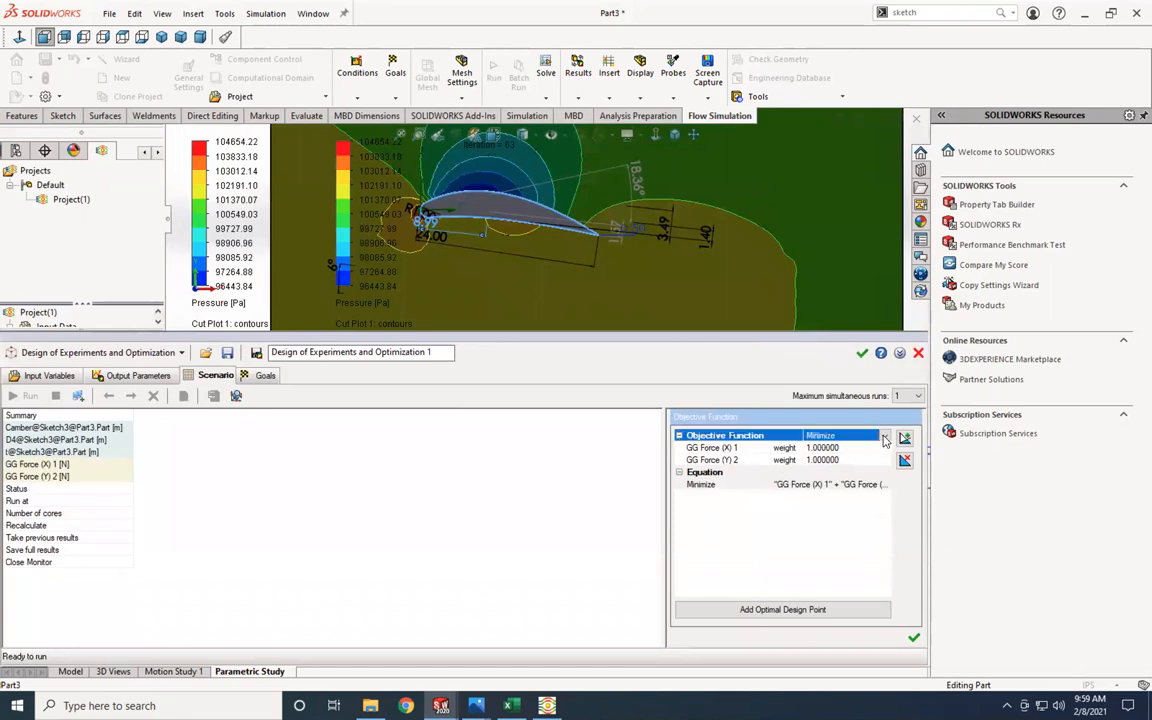
pyautogui.click(884, 438)
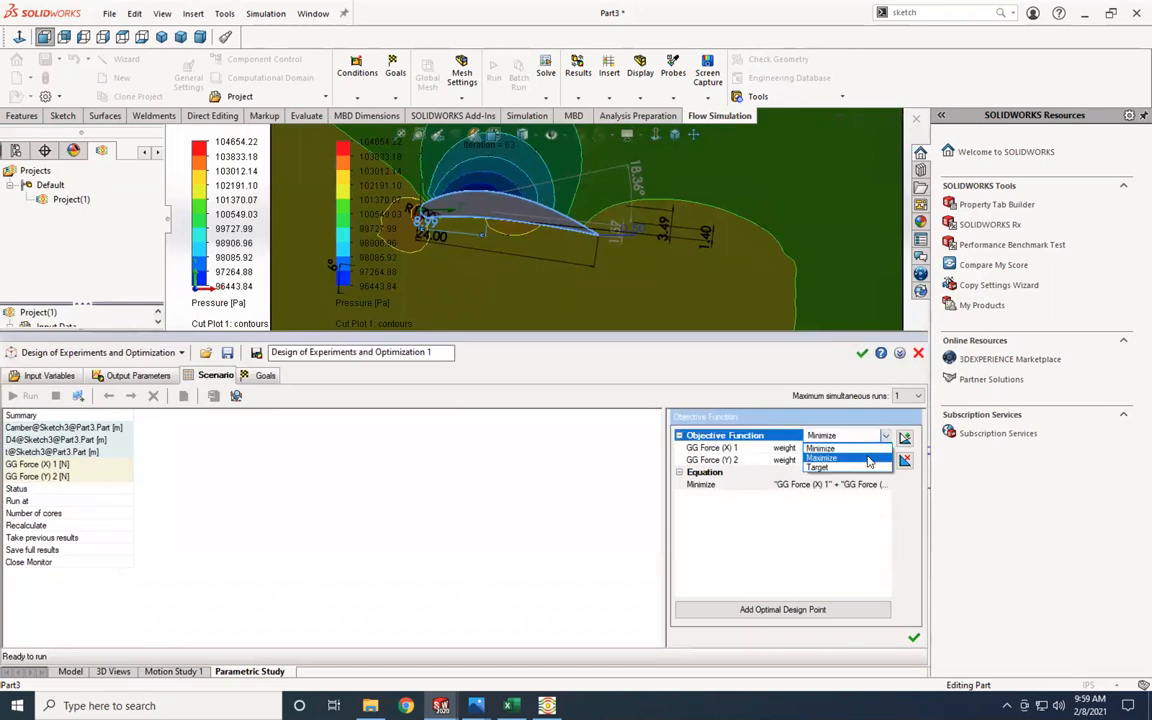
pyautogui.click(825, 458)
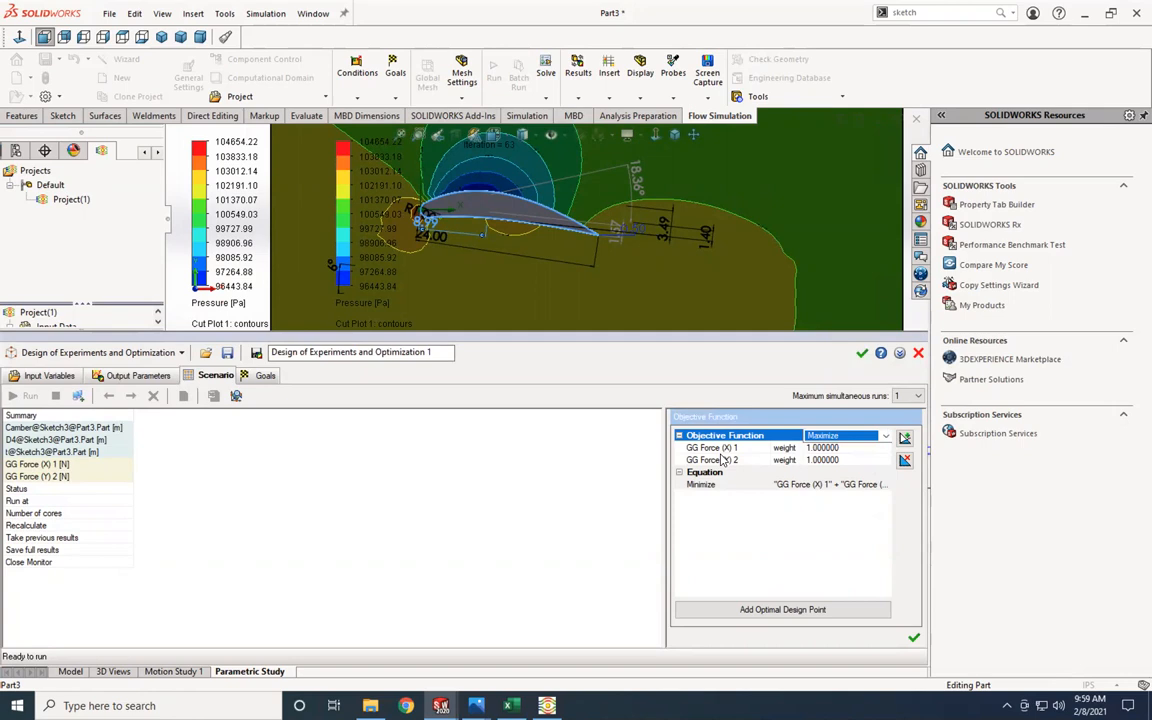
# Step: Set the GG Force (X) 1 weight to -1 and accept the objective function
pyautogui.click(810, 449)
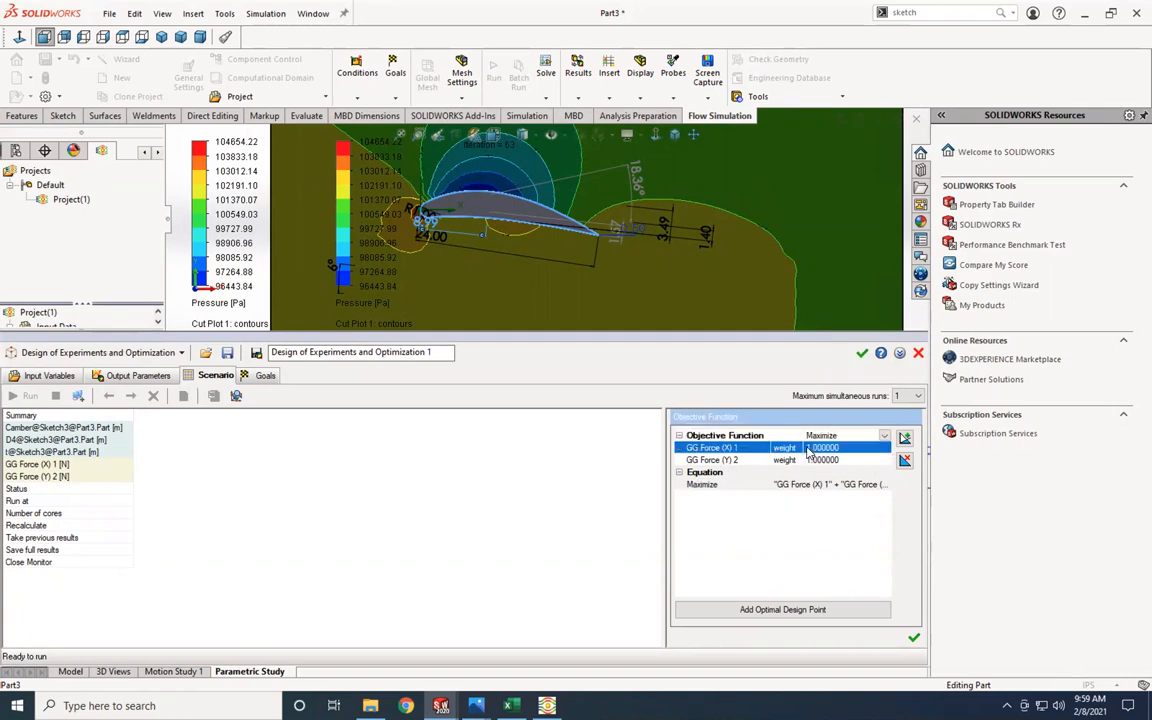
pyautogui.click(809, 449)
pyautogui.write('-')
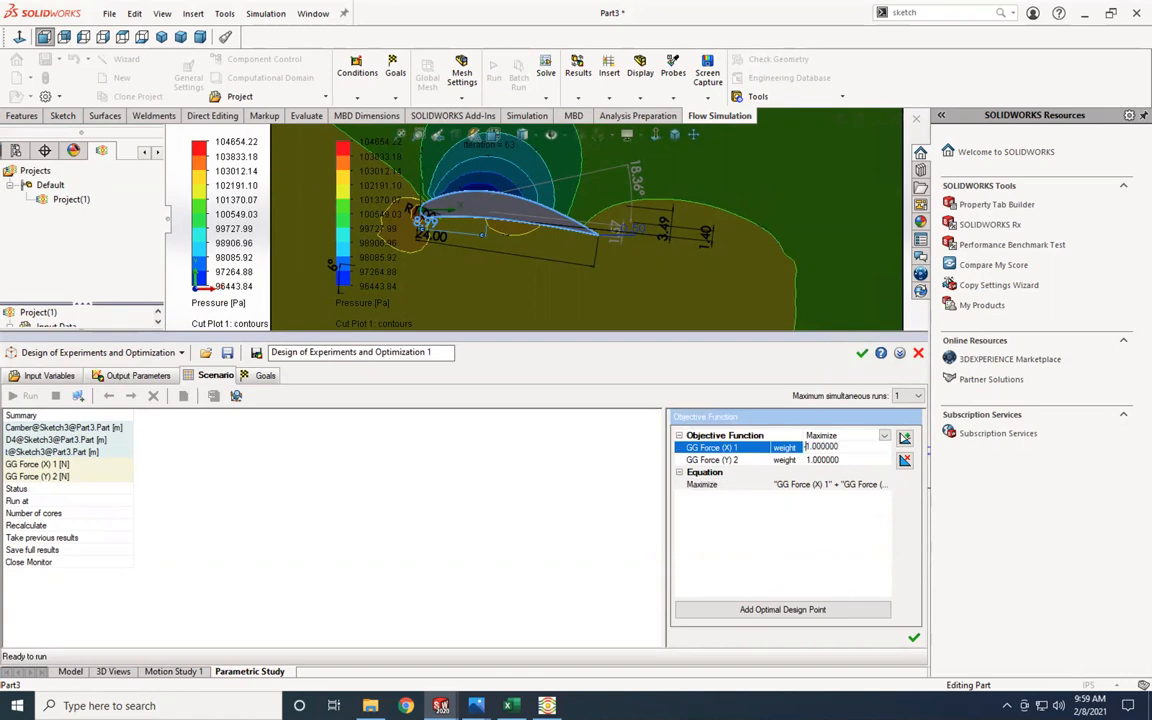
pyautogui.click(763, 517)
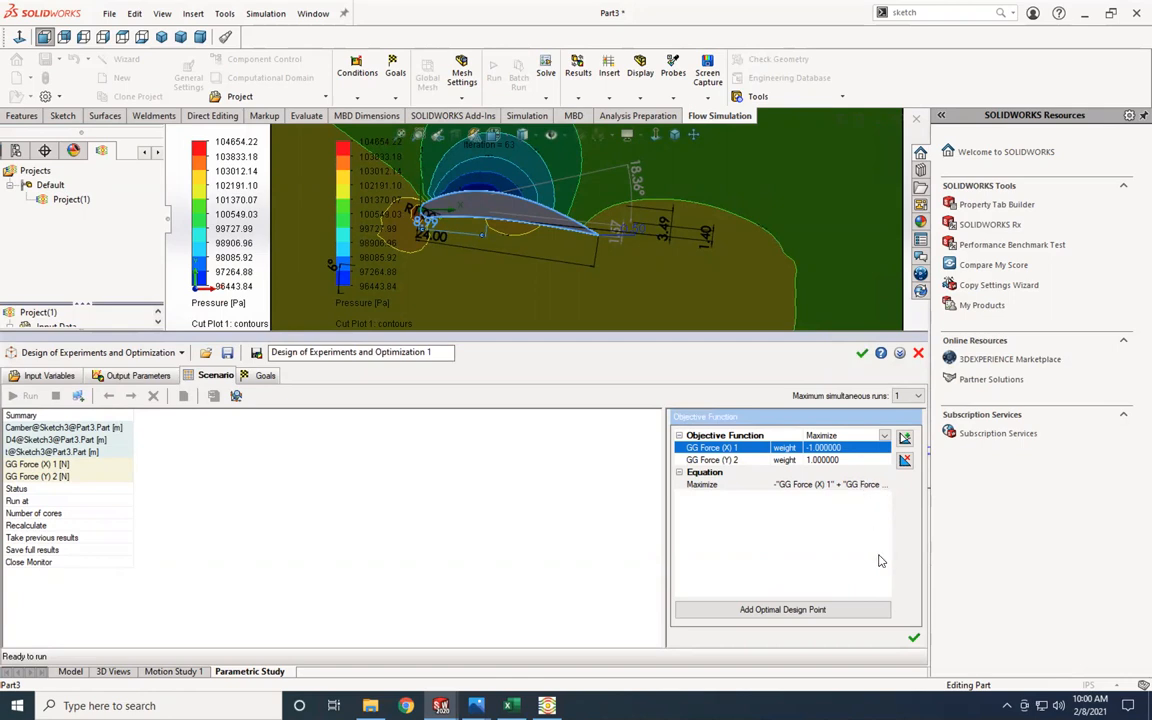
pyautogui.click(912, 637)
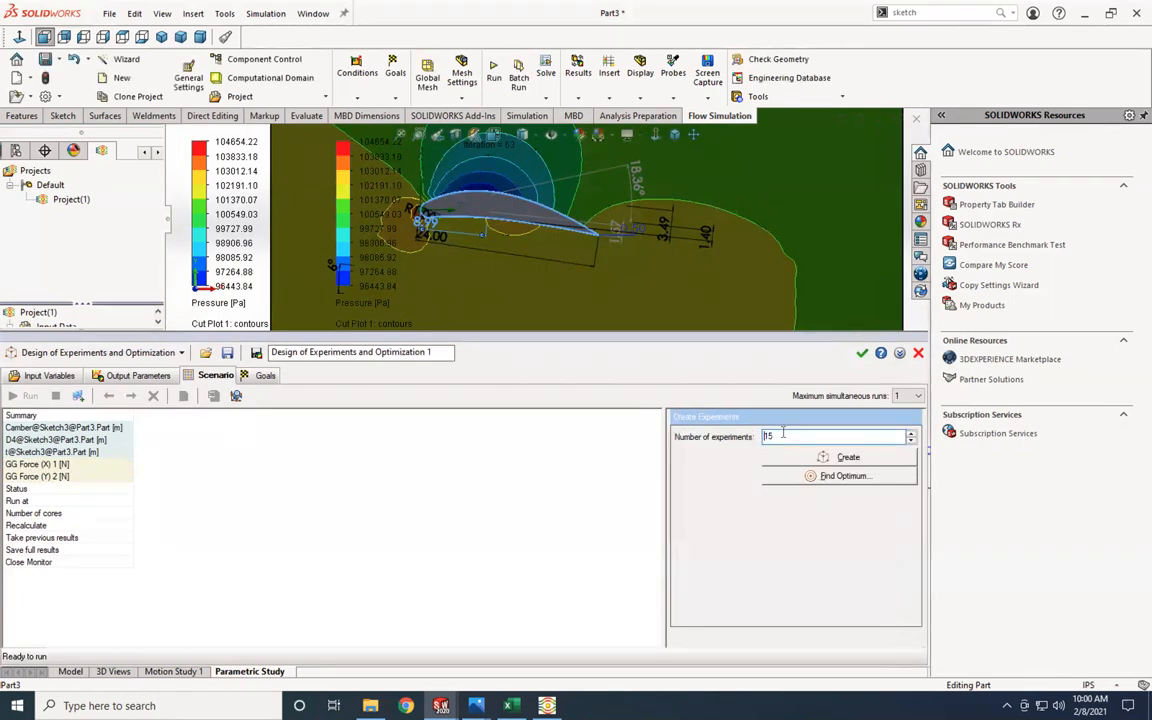
# Step: Try to create the scenario's 15 experiments
pyautogui.click(845, 457)
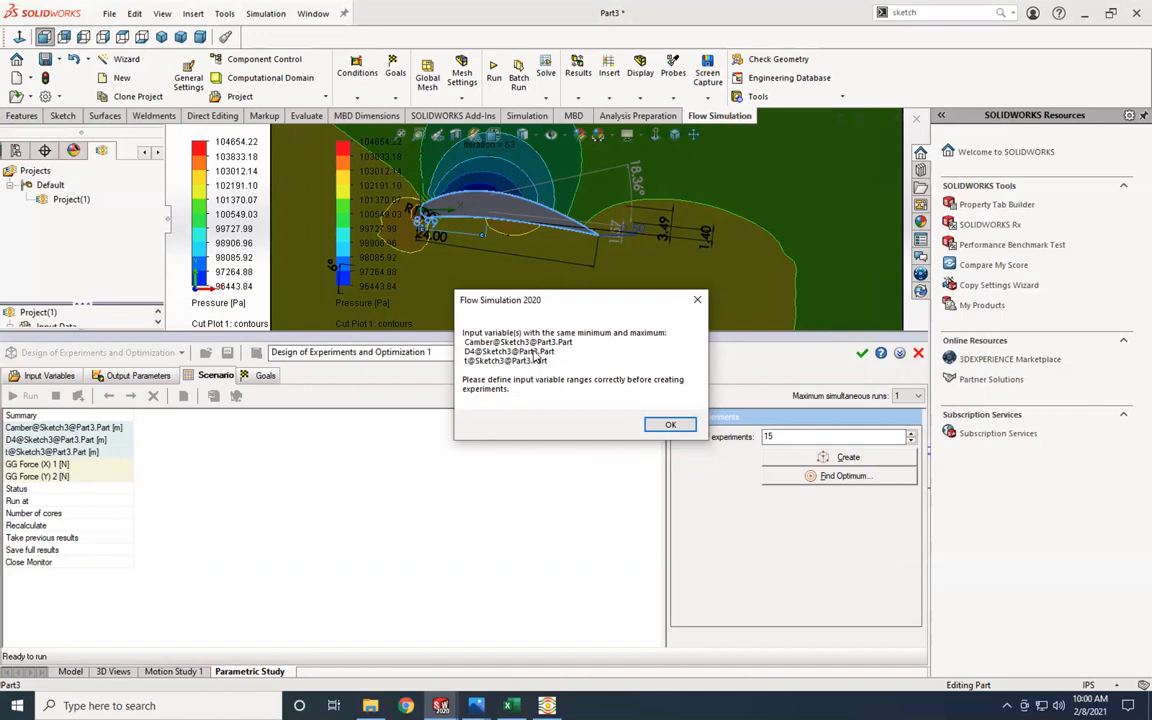
pyautogui.click(672, 425)
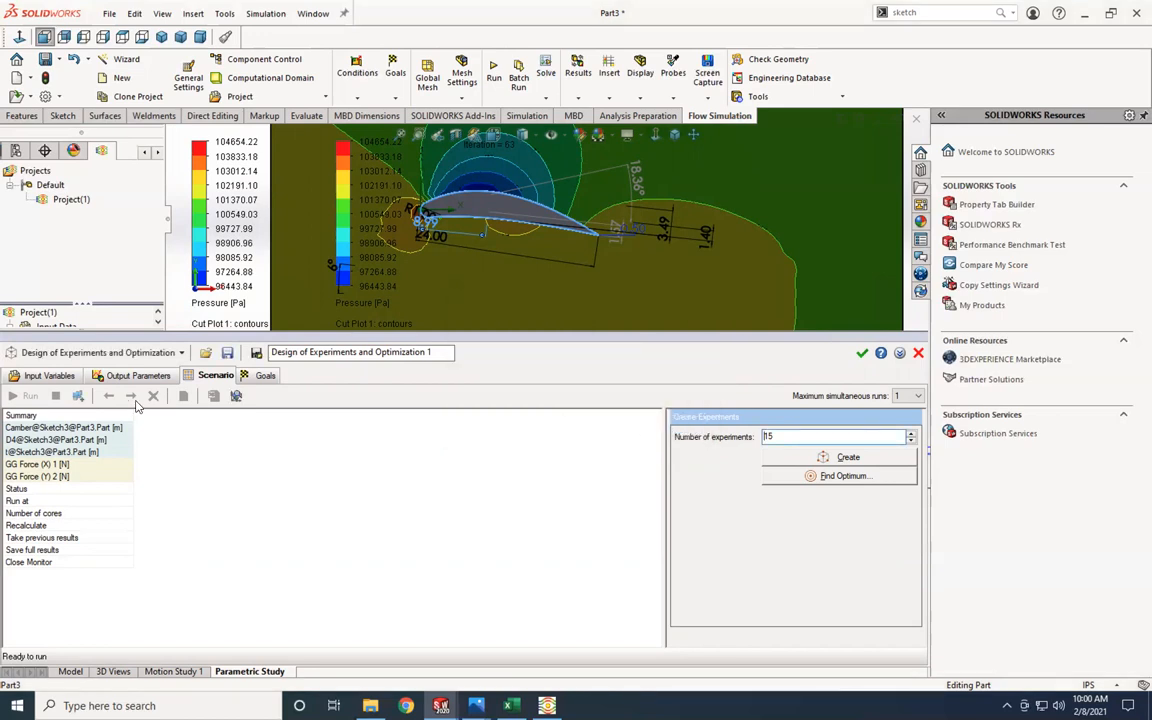
# Step: Close the parametric study in the Airfoil Design V2 part and open Part3's Design of Experiments and Optimization 1 study
pyautogui.click(48, 375)
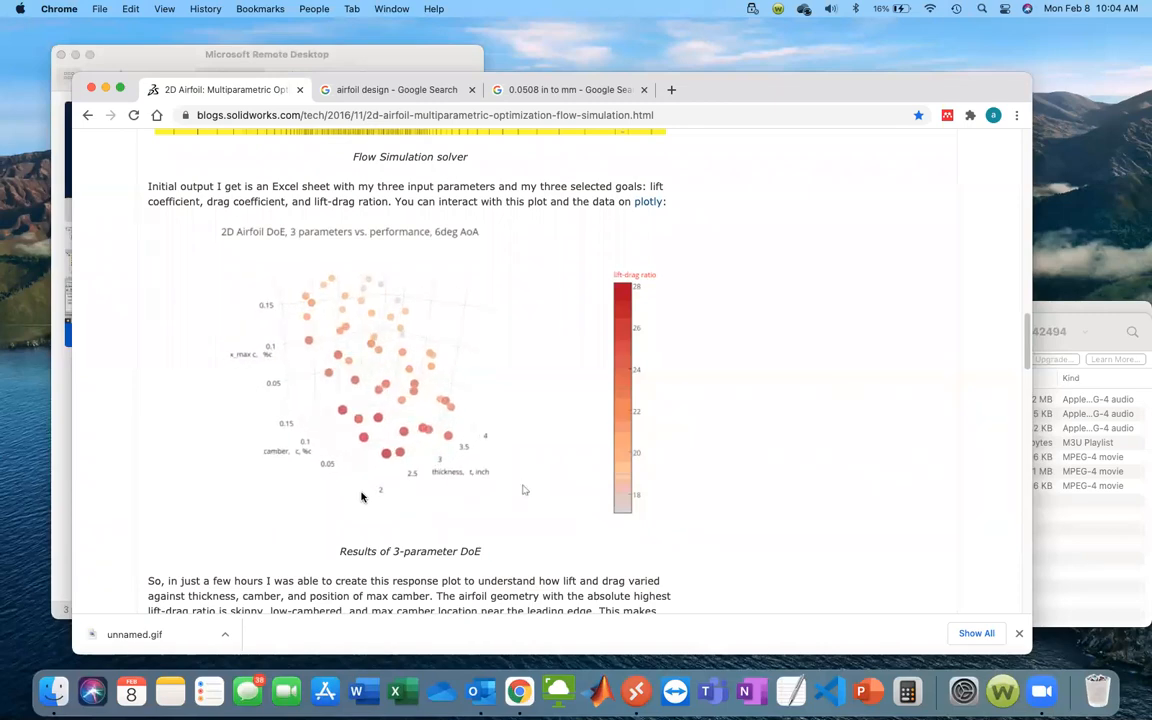
pyautogui.hotkey('ctrl', 'Right')
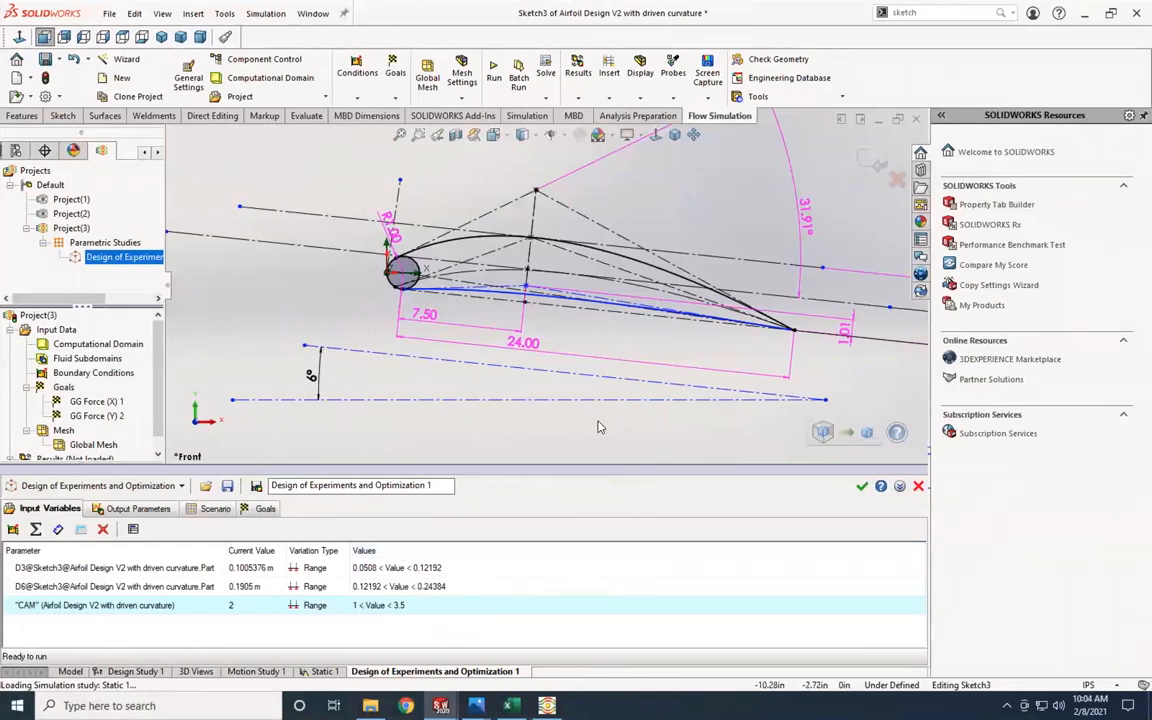
pyautogui.click(920, 487)
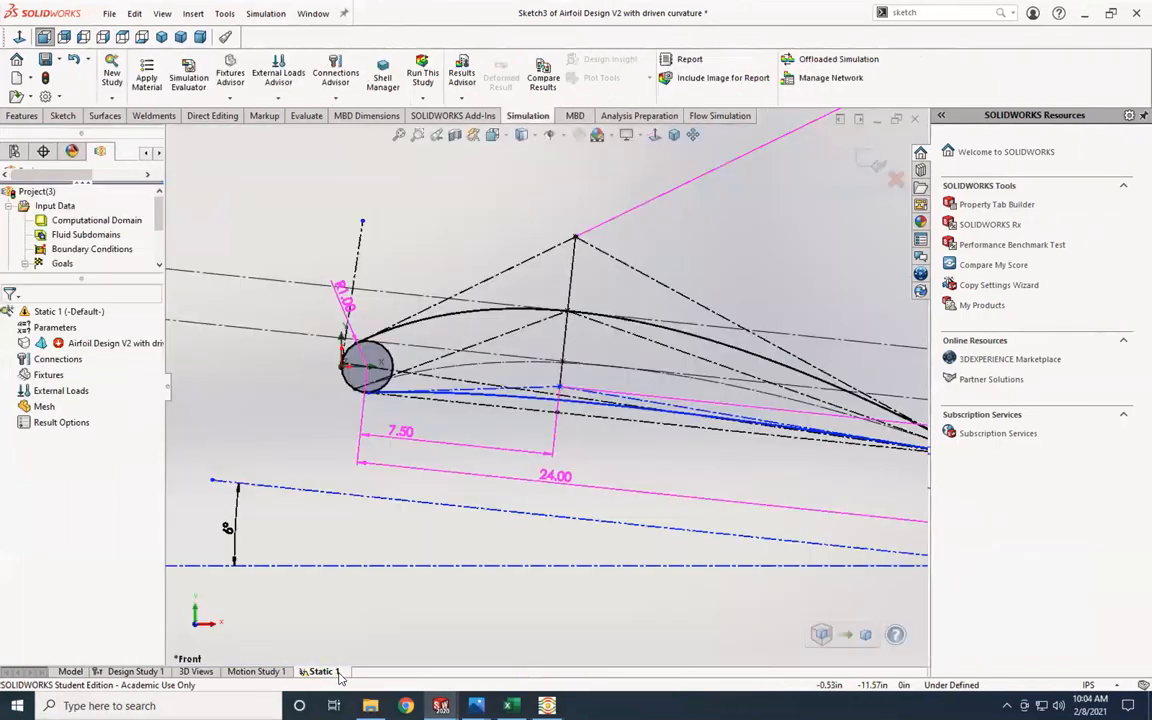
pyautogui.moveTo(440, 705)
pyautogui.click(675, 651)
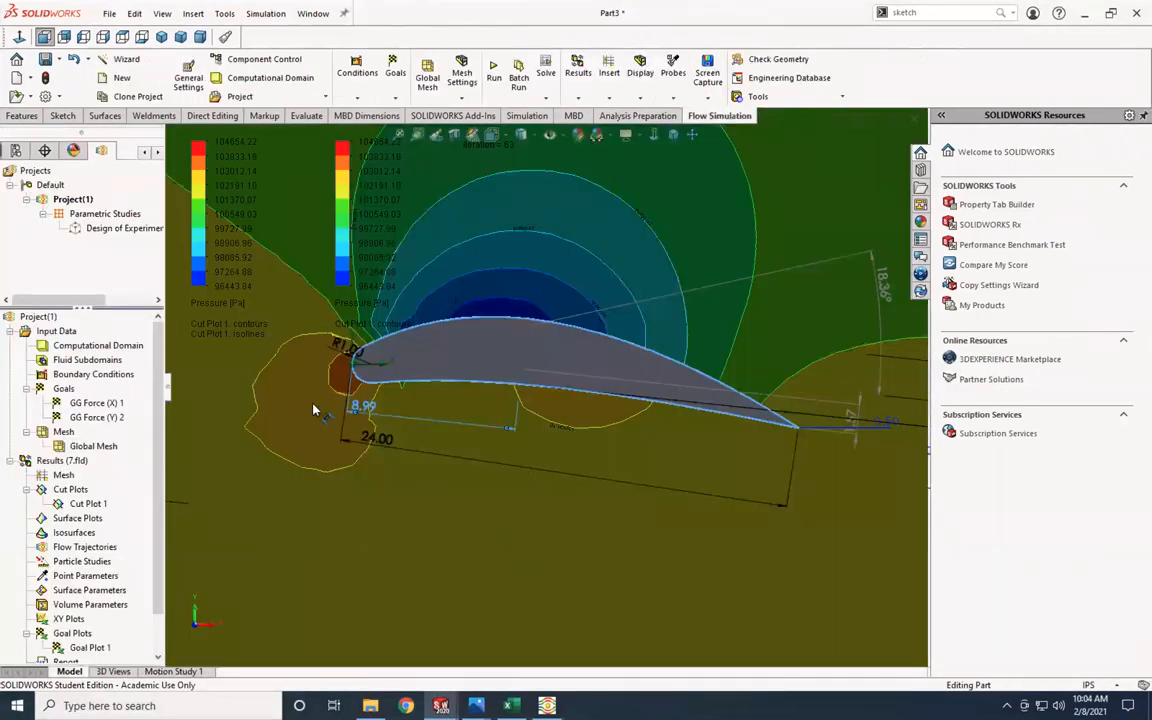
pyautogui.rightClick(100, 228)
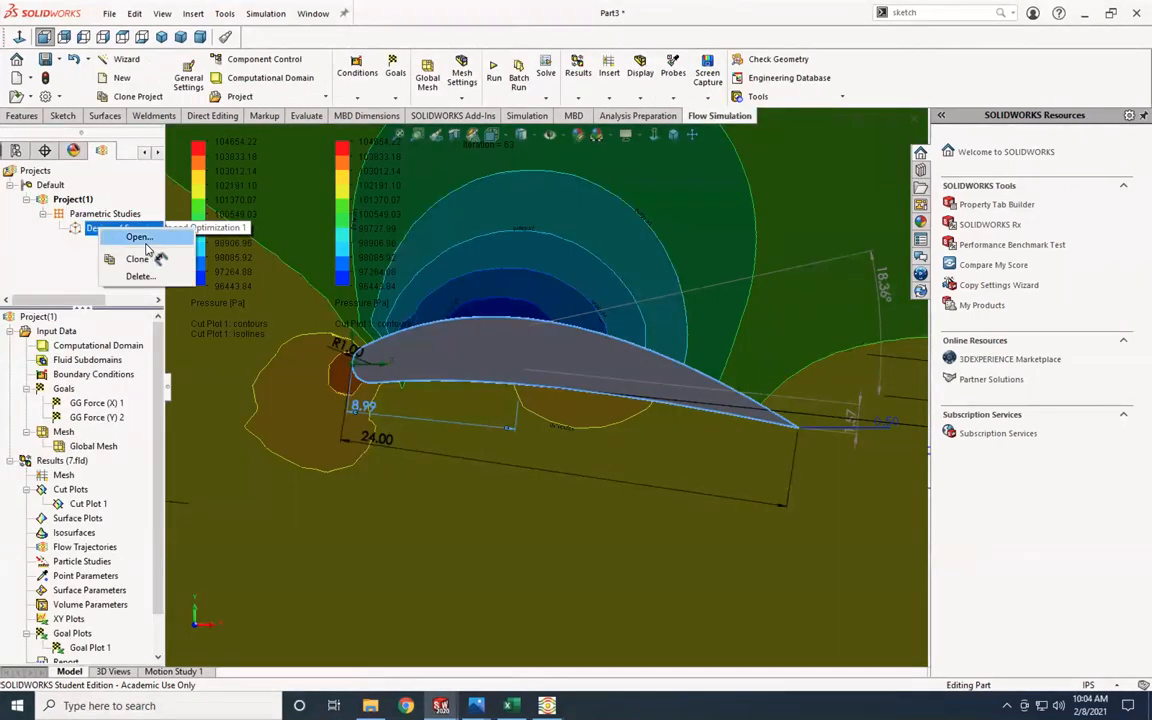
pyautogui.click(140, 238)
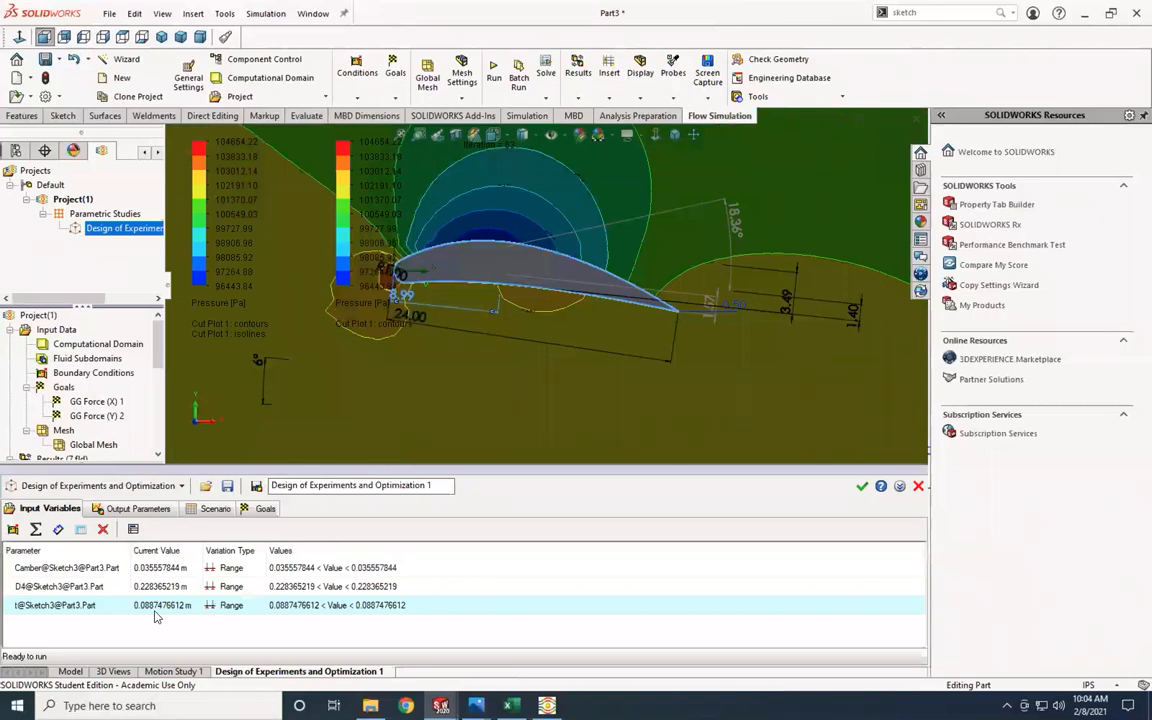
# Step: Set the variation range of input variable t to a minimum of 2 in and a maximum of 4.8 in
pyautogui.click(133, 530)
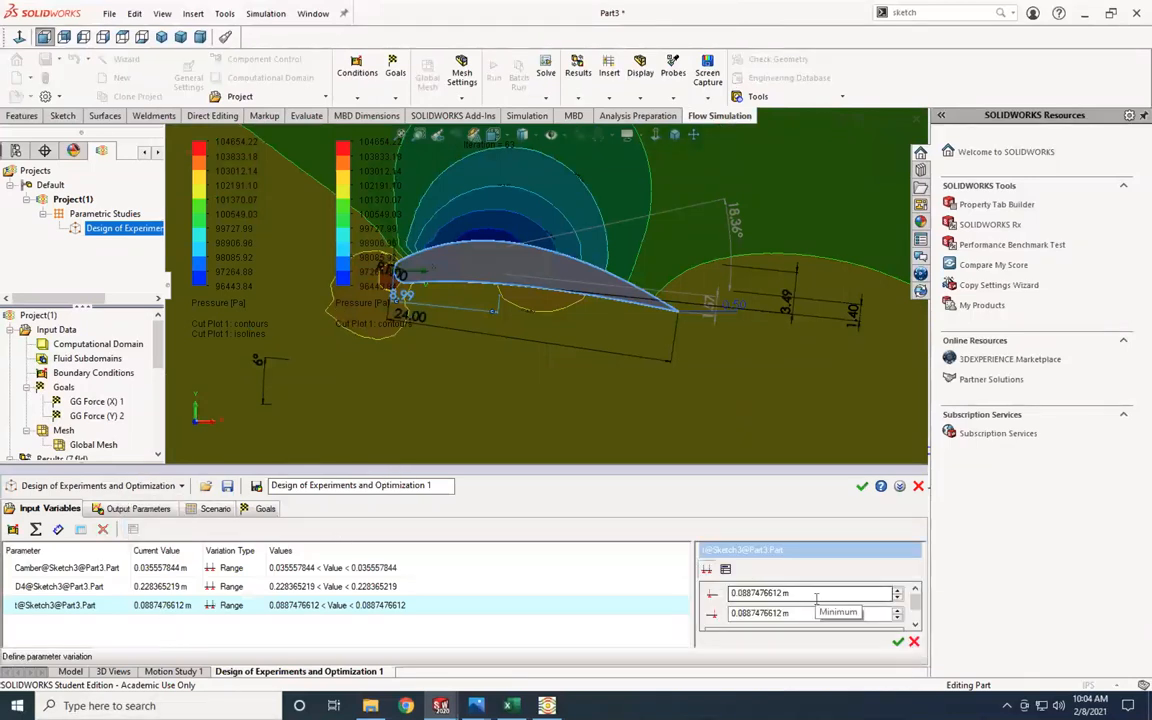
pyautogui.moveTo(795, 593); pyautogui.dragTo(711, 590)
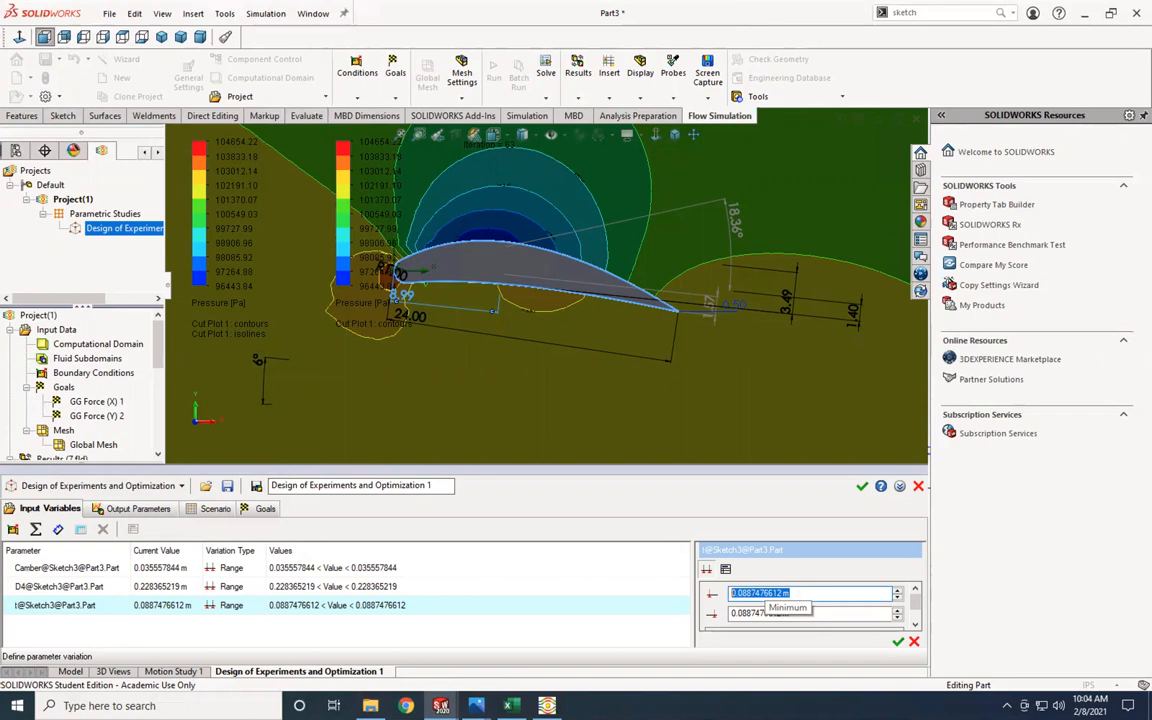
pyautogui.write('2in')
pyautogui.click(800, 614)
pyautogui.moveTo(800, 614); pyautogui.dragTo(687, 603)
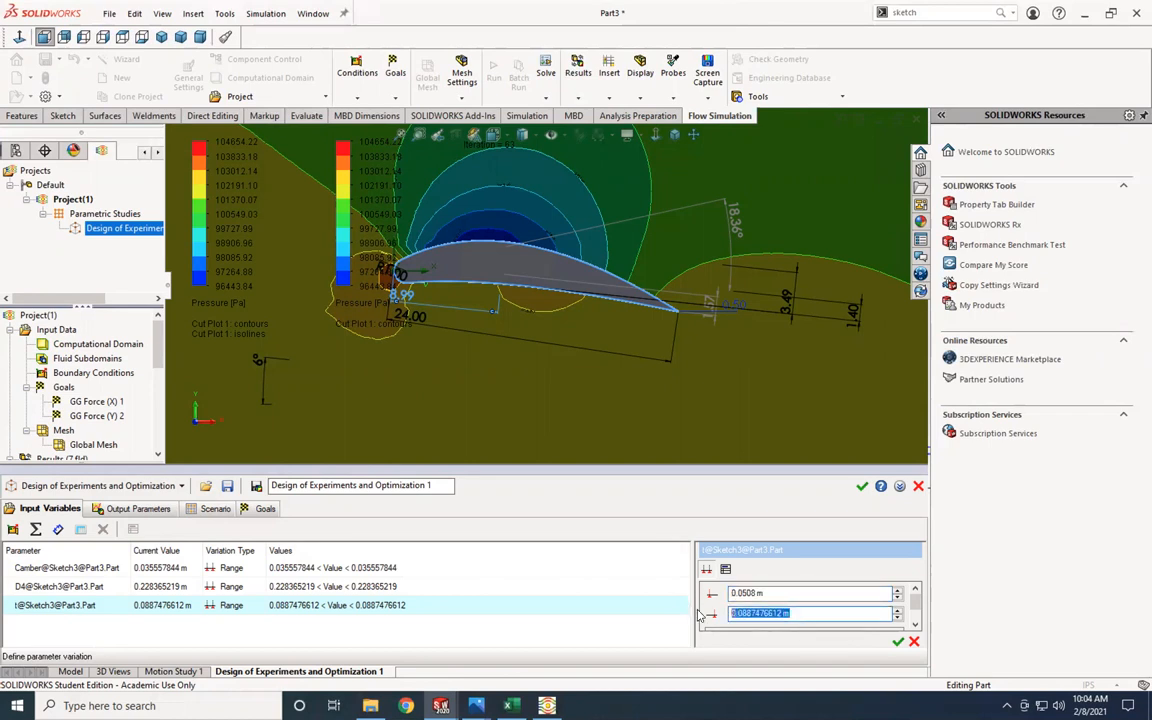
pyautogui.write('4.8in')
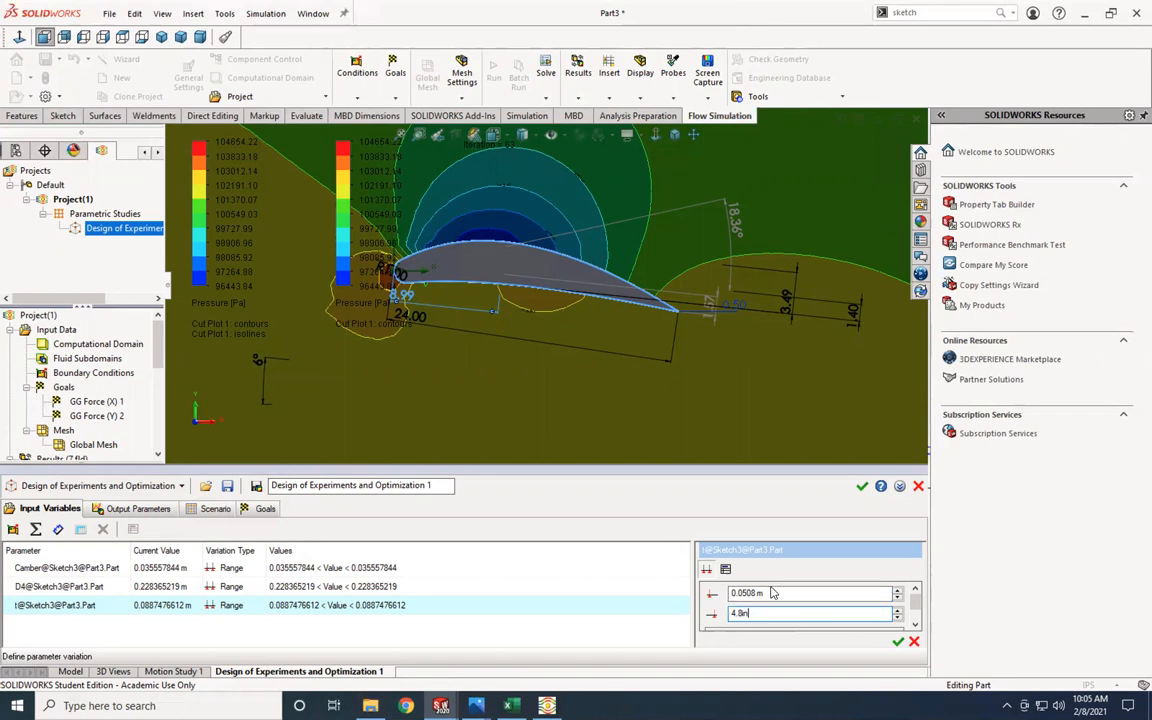
pyautogui.click(805, 593)
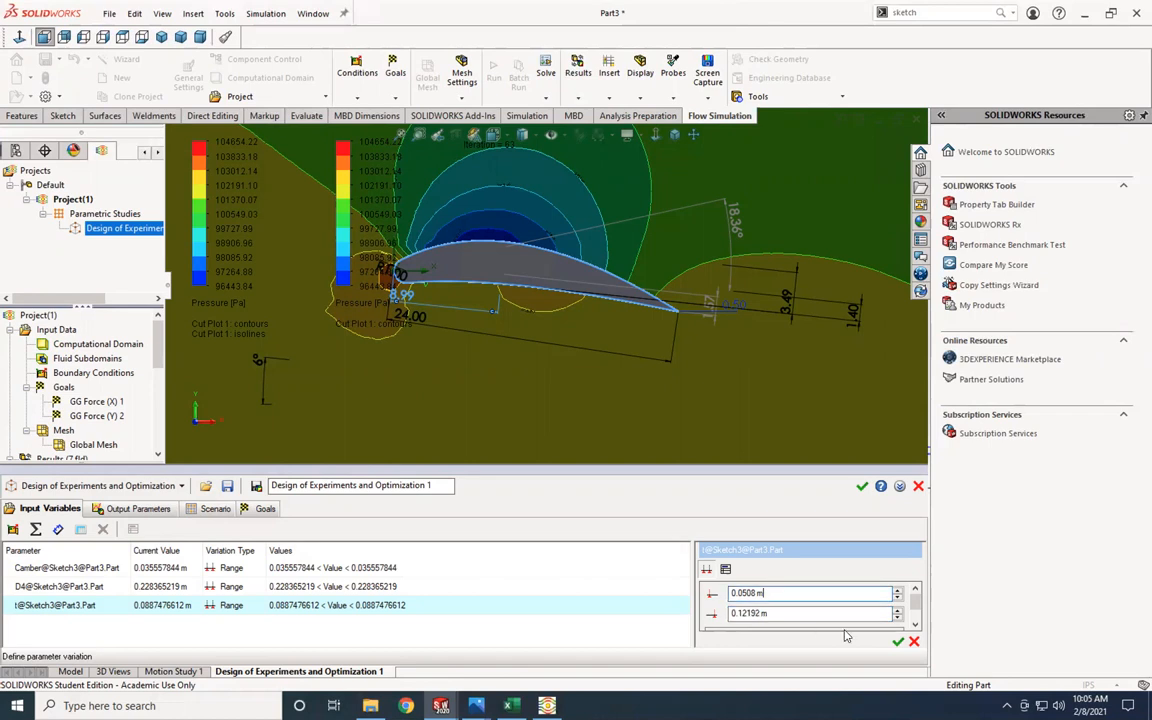
pyautogui.click(898, 643)
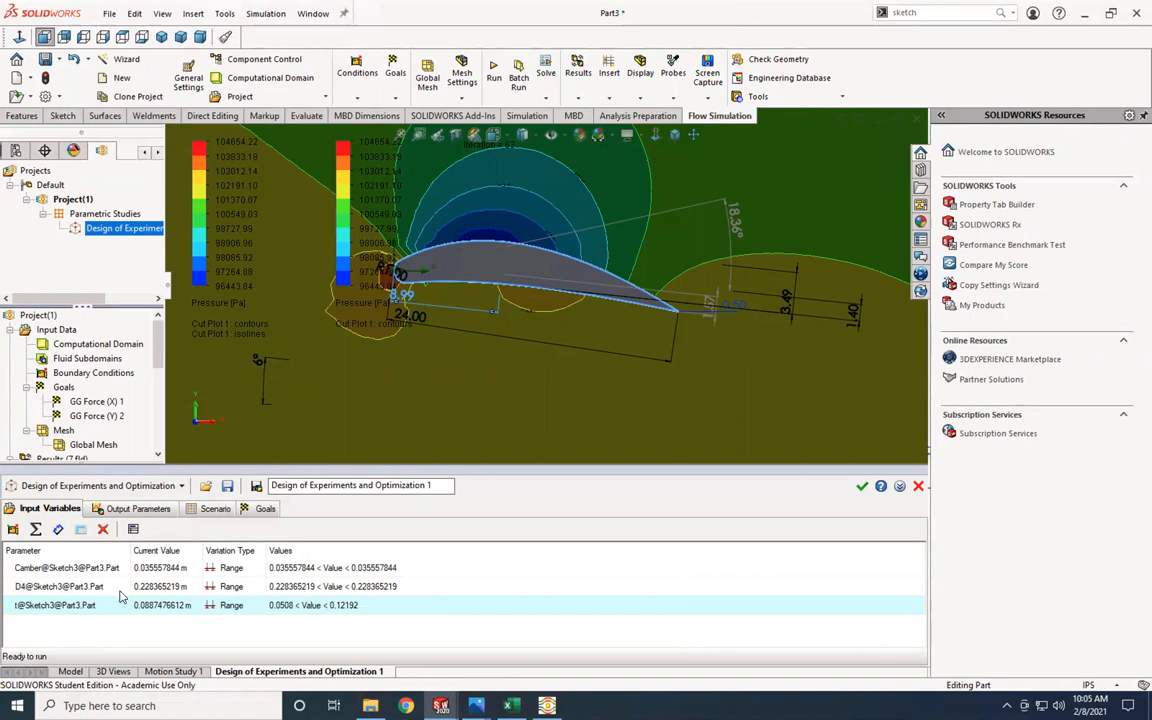
# Step: Set the variation range of input variable D4 to a minimum of 4.8 in and a maximum of 9.6 in
pyautogui.click(172, 587)
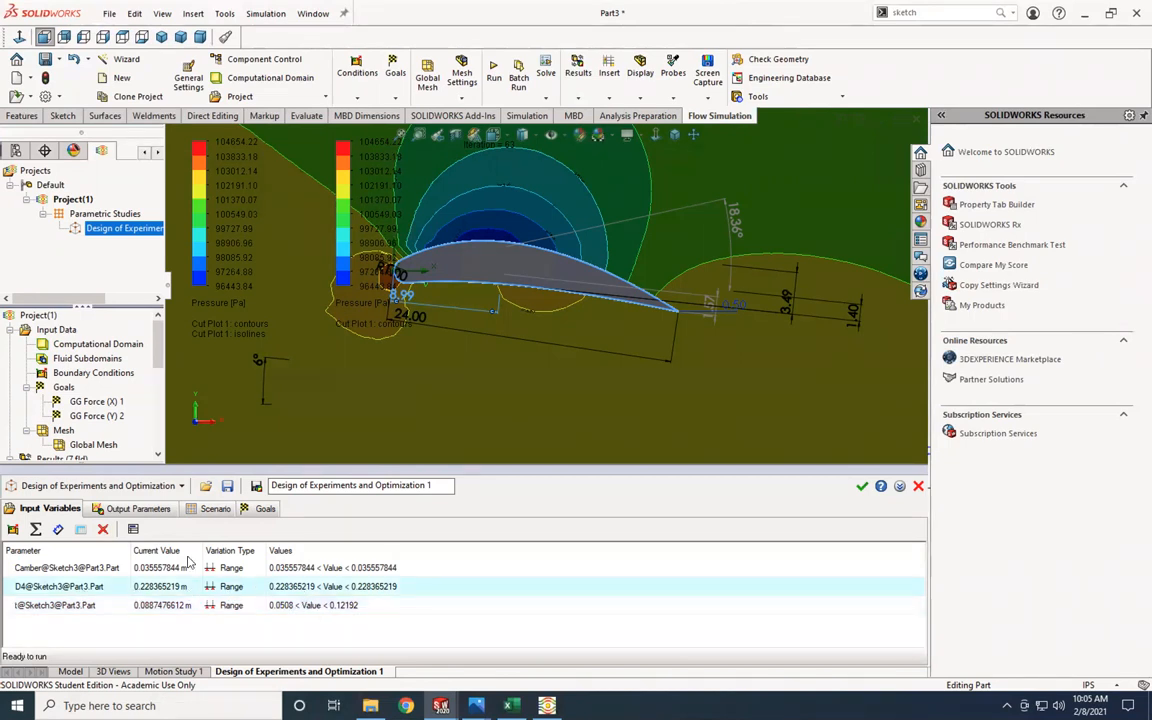
pyautogui.click(135, 530)
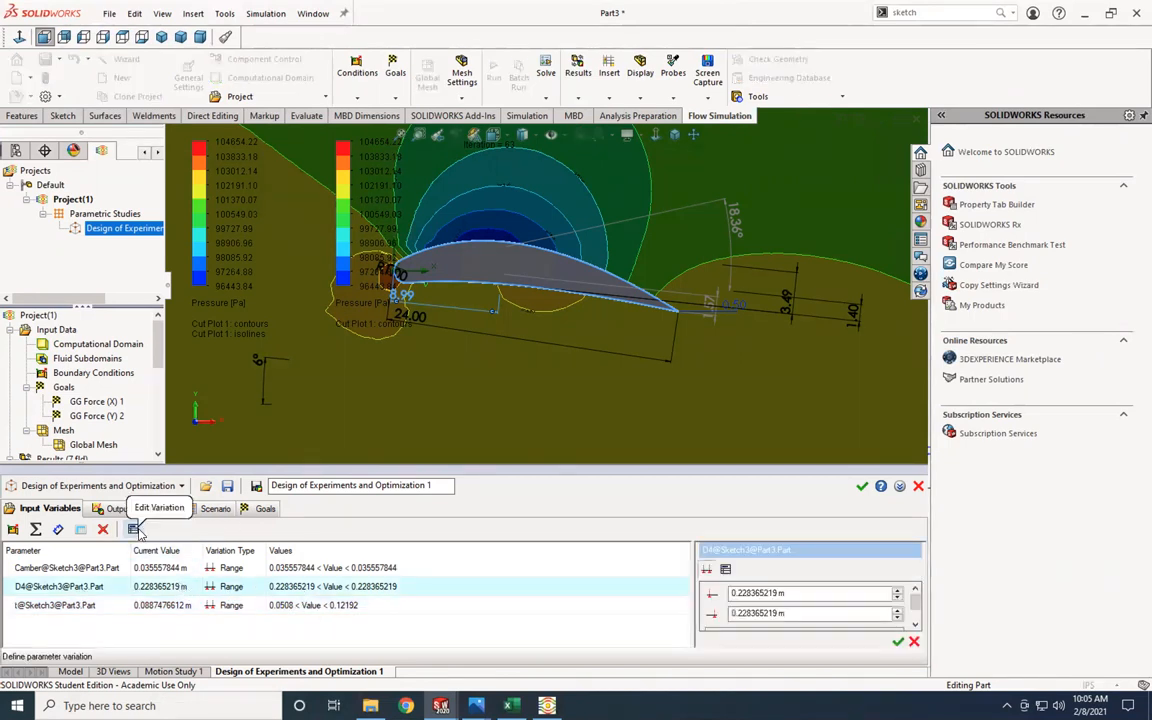
pyautogui.moveTo(802, 593); pyautogui.dragTo(680, 588)
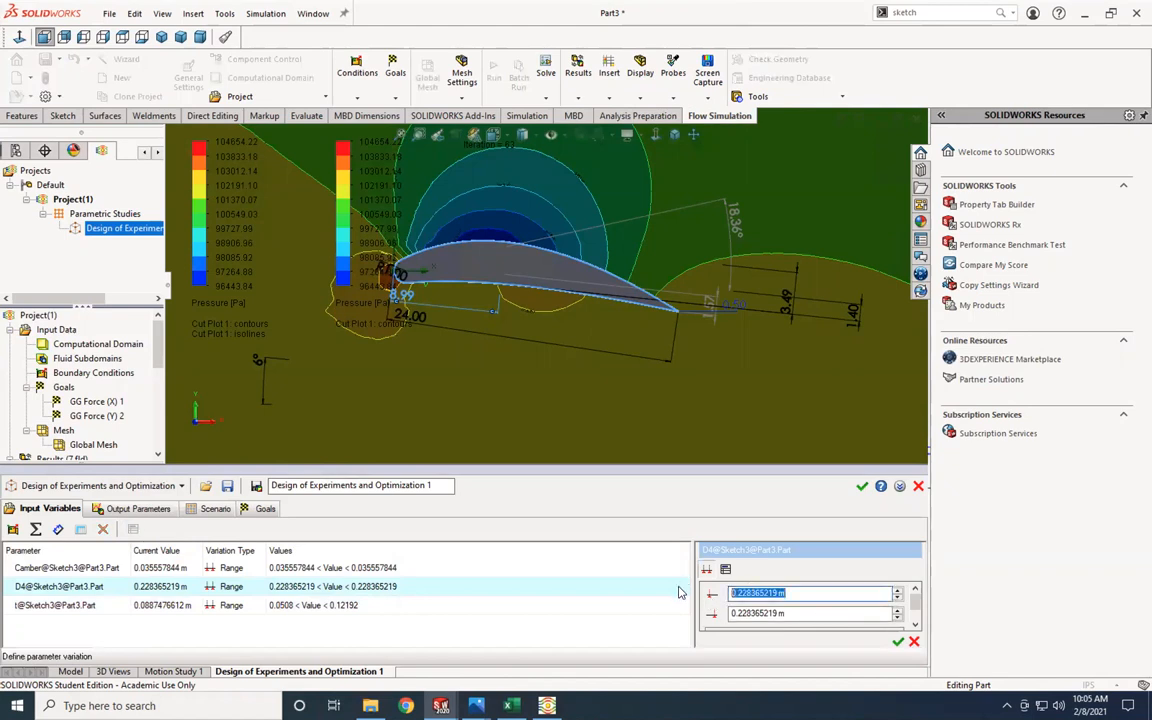
pyautogui.write('4.8in')
pyautogui.press('Tab')
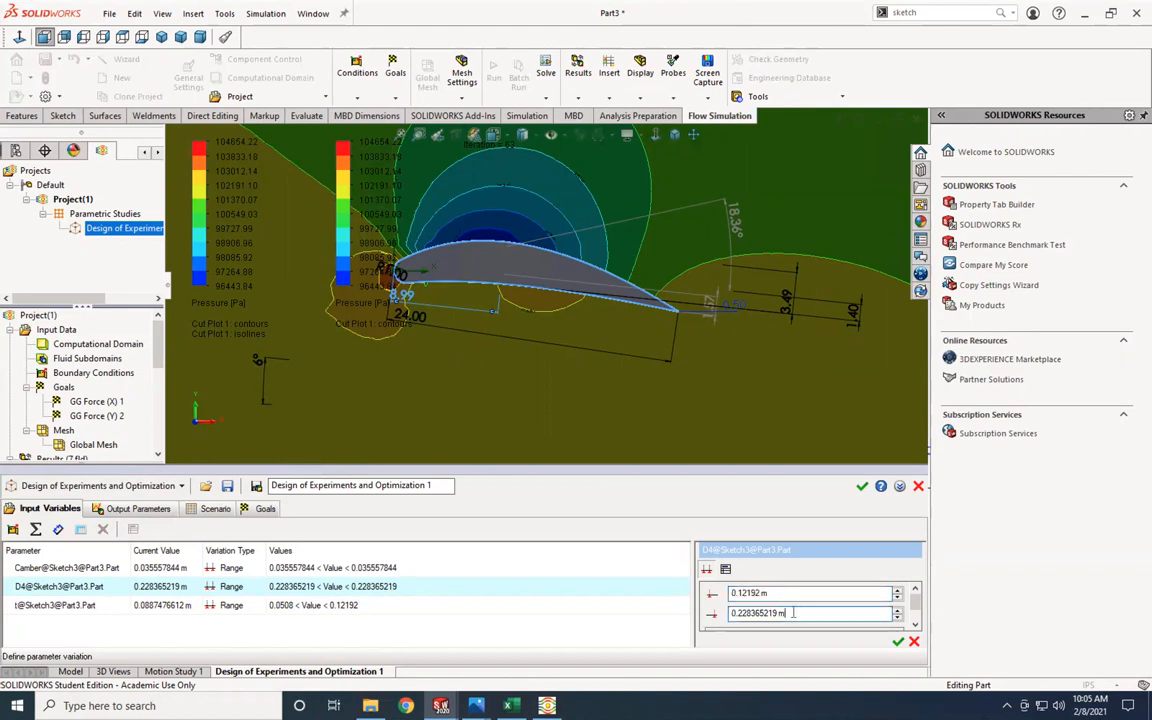
pyautogui.write('9.6in')
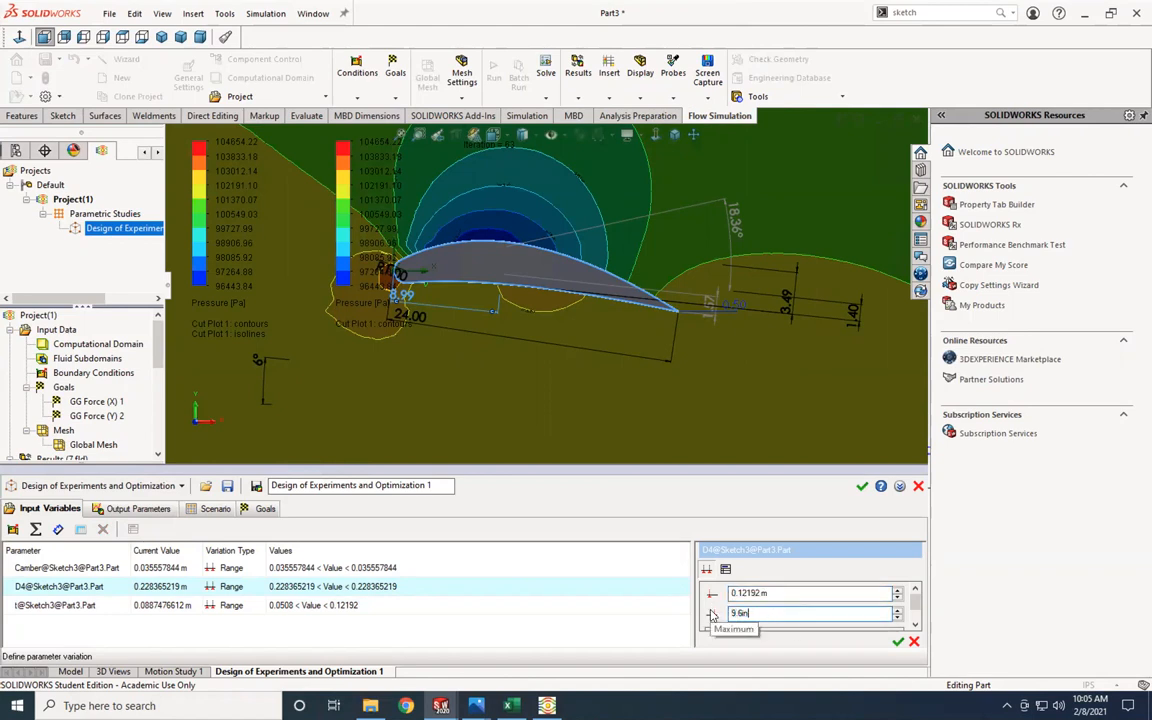
pyautogui.press('Tab')
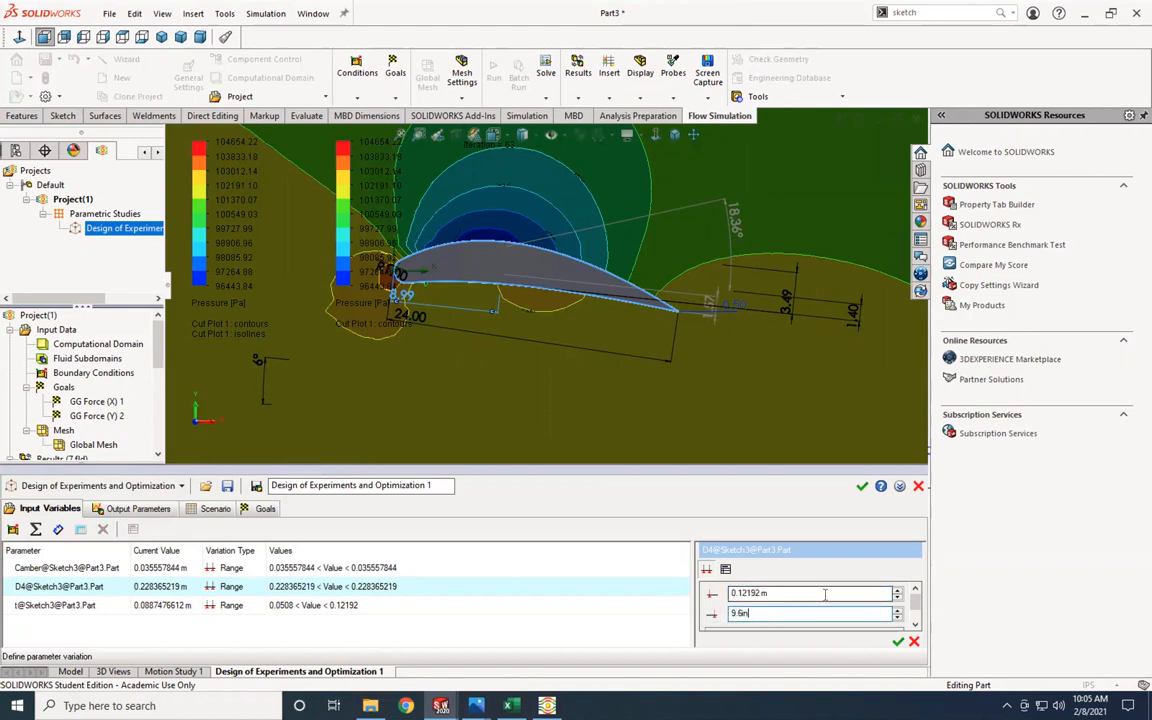
pyautogui.click(898, 642)
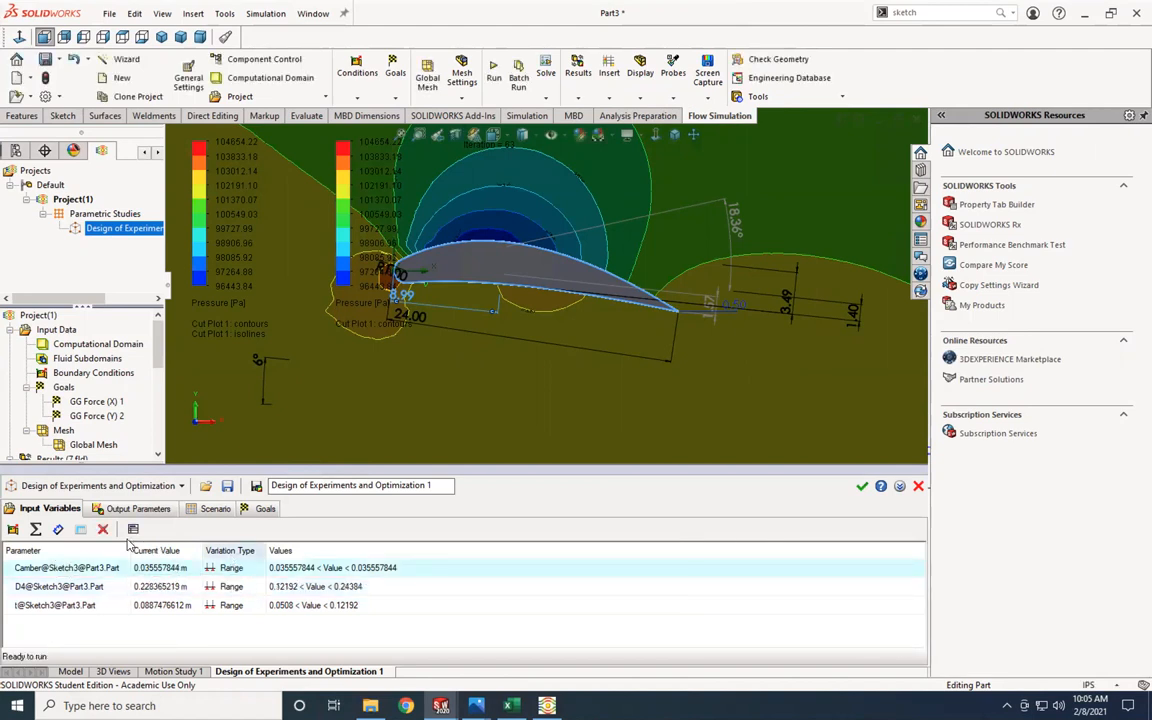
# Step: Set the variation range of the Camber input variable to a minimum of 1 in and a maximum of 3.5 in
pyautogui.click(465, 572)
pyautogui.click(795, 593)
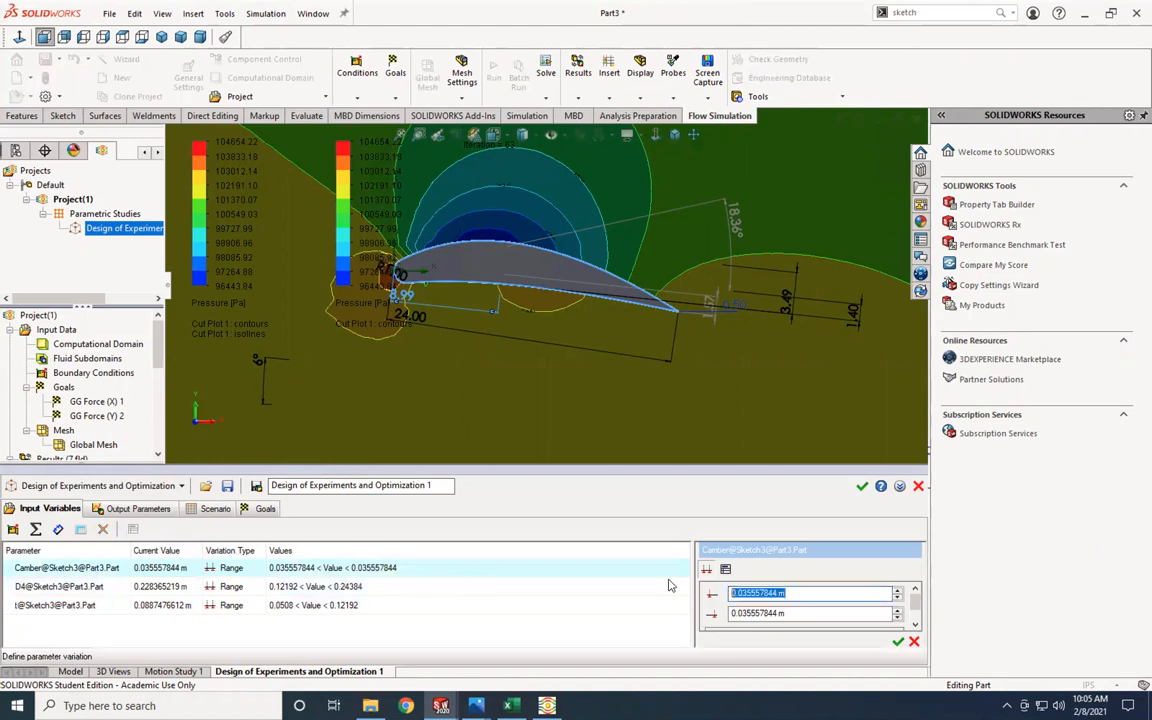
pyautogui.write('1in')
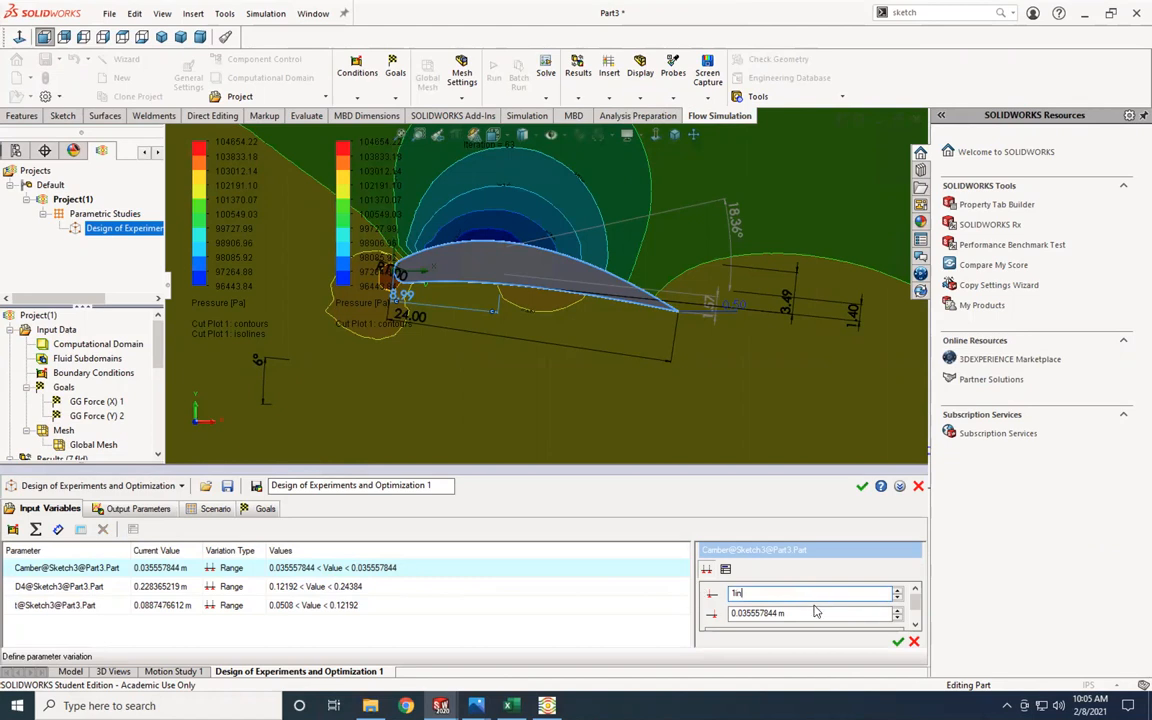
pyautogui.press('Tab')
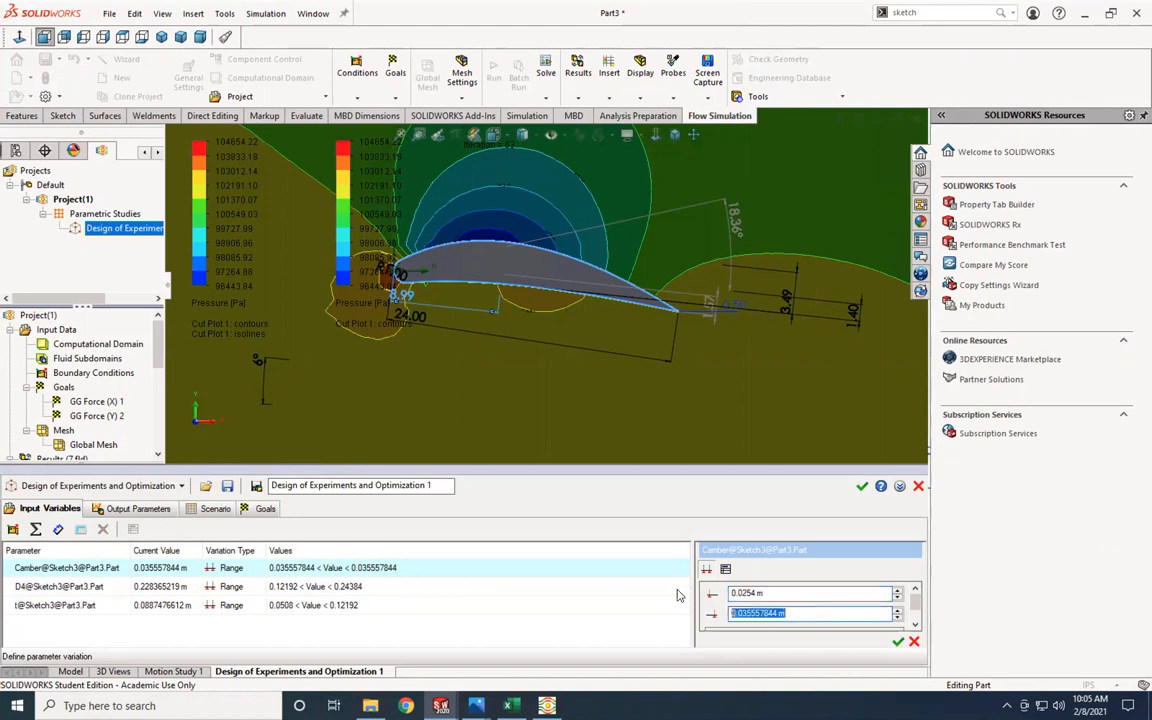
pyautogui.write('3.5in')
pyautogui.press('Tab')
pyautogui.click(897, 641)
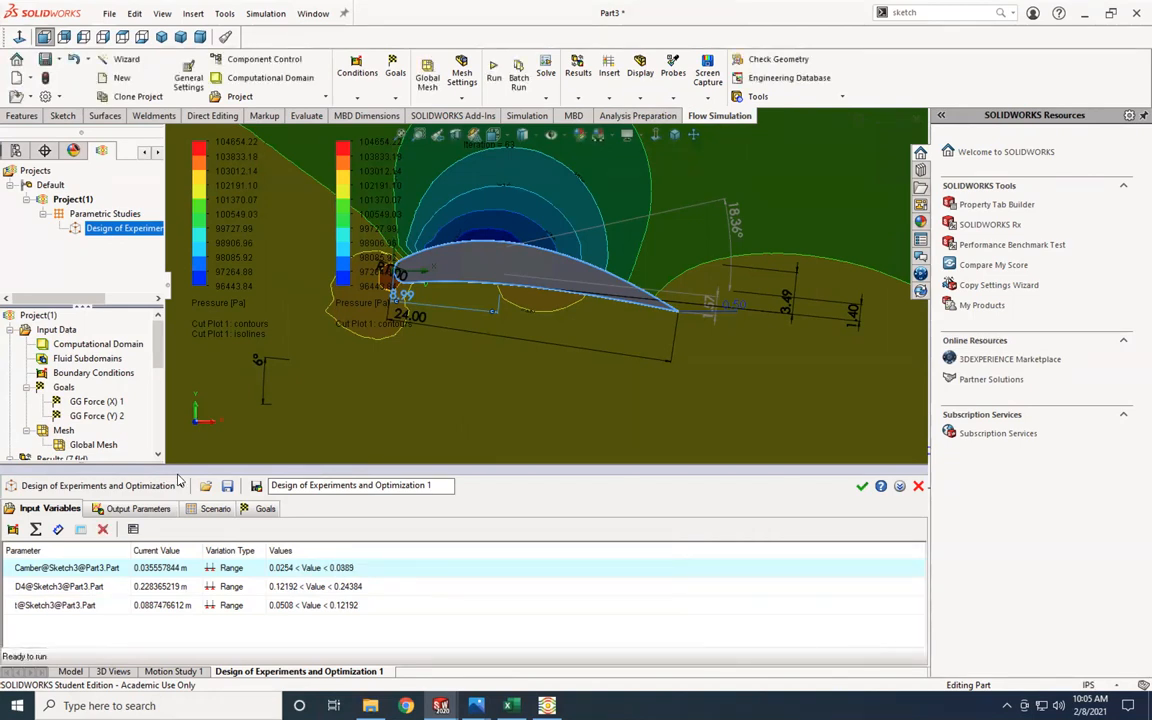
# Step: Check the objective function's direction, goal weights and equation in the scenario's Find Optimum settings, and accept them
pyautogui.click(218, 508)
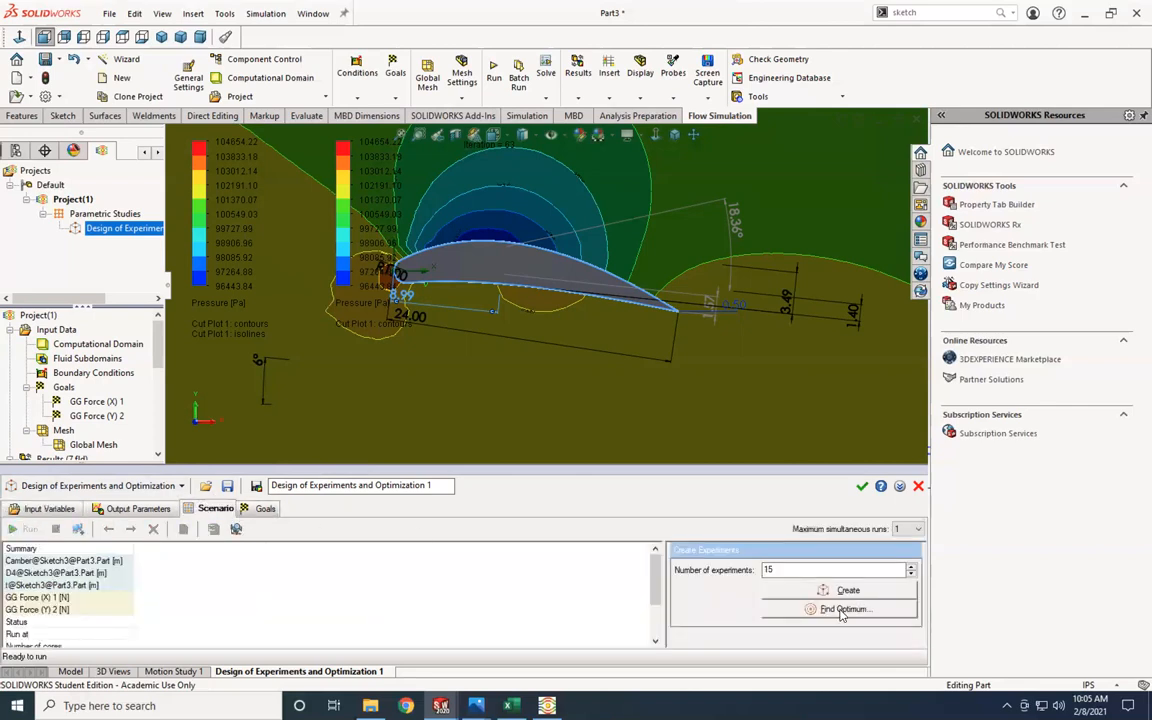
pyautogui.click(856, 610)
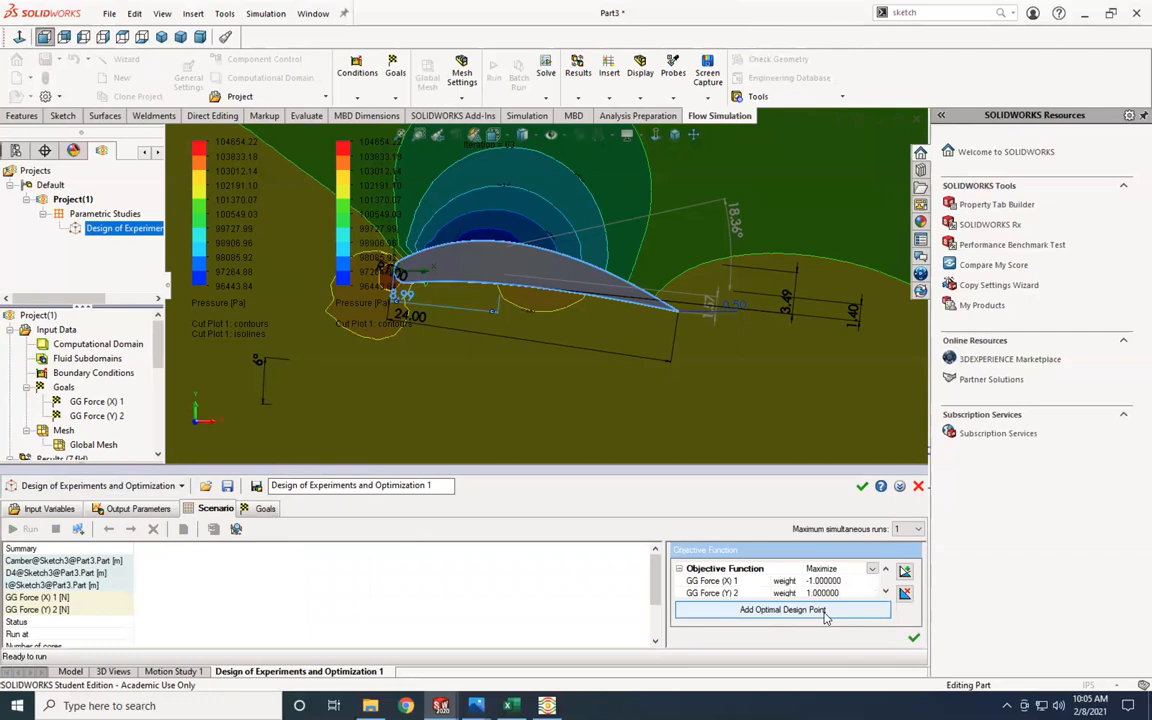
pyautogui.scroll(-1, 854, 588)
pyautogui.scroll(1, 854, 588)
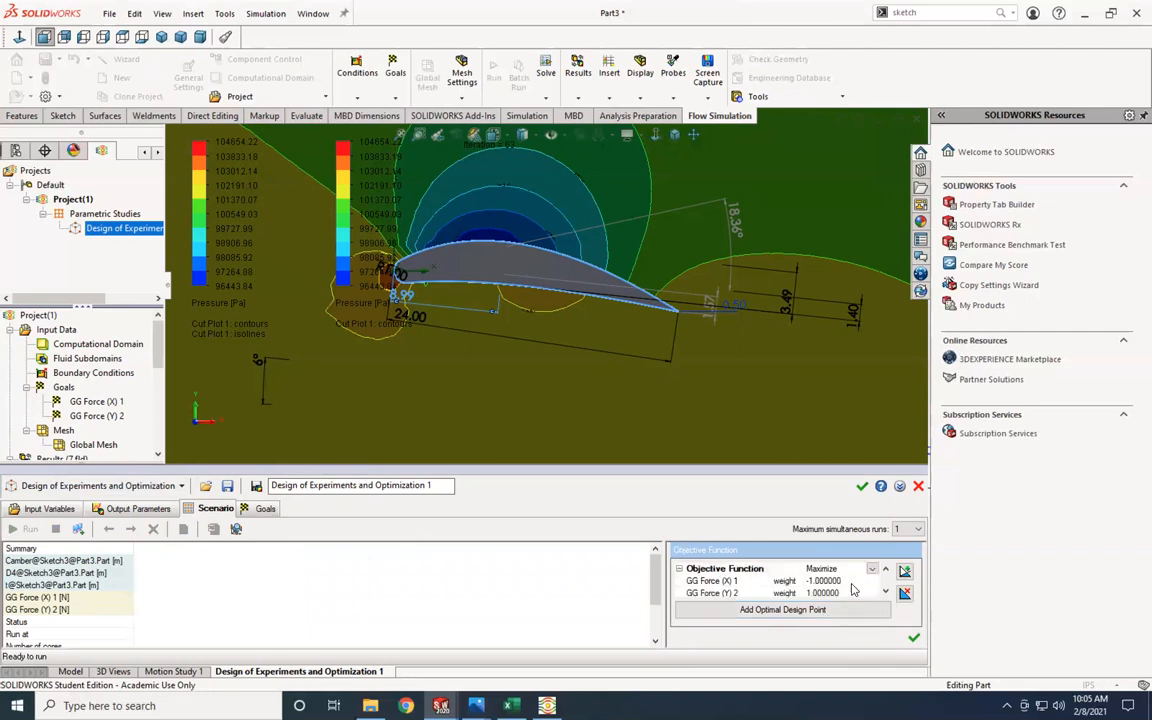
pyautogui.moveTo(790, 469); pyautogui.dragTo(790, 401)
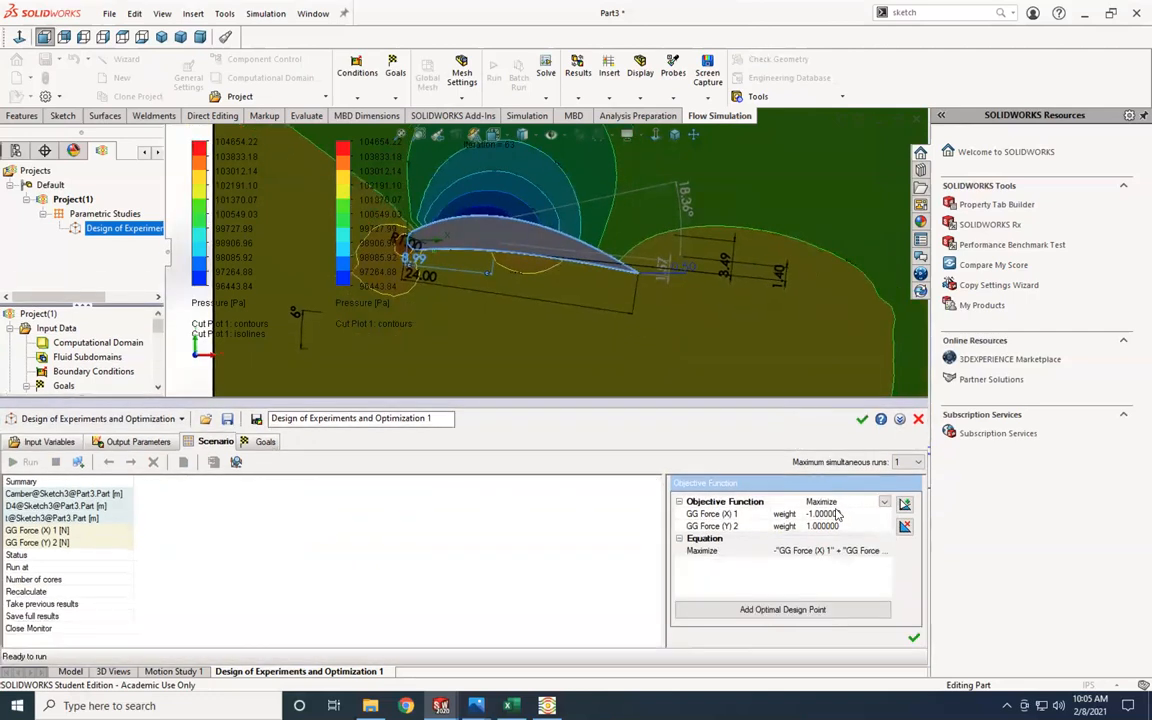
pyautogui.click(914, 639)
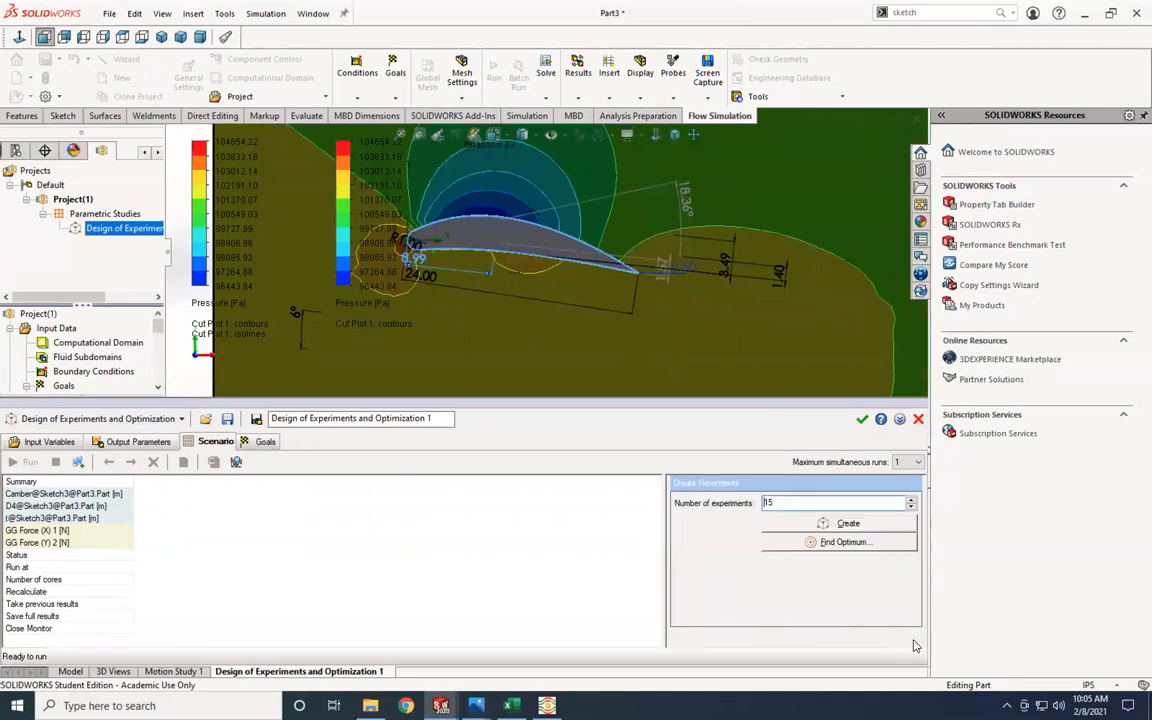
# Step: Create the scenario's 15 experiments and run the study
pyautogui.click(817, 525)
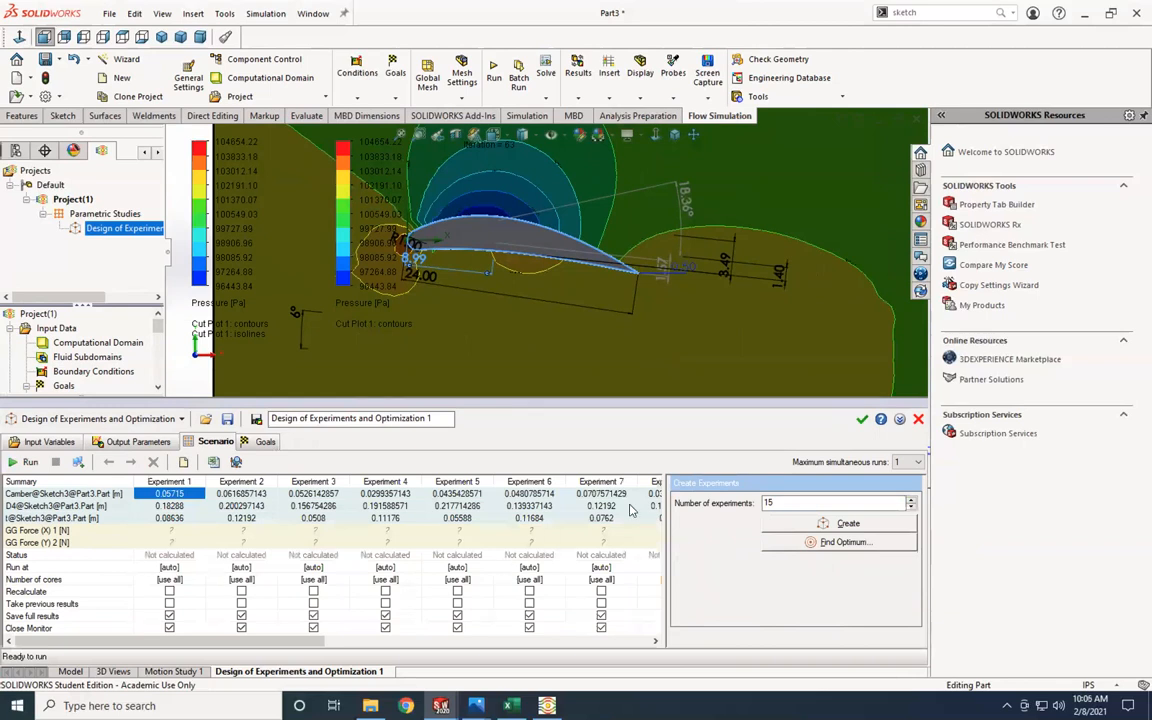
pyautogui.moveTo(274, 643); pyautogui.dragTo(247, 641)
pyautogui.click(27, 462)
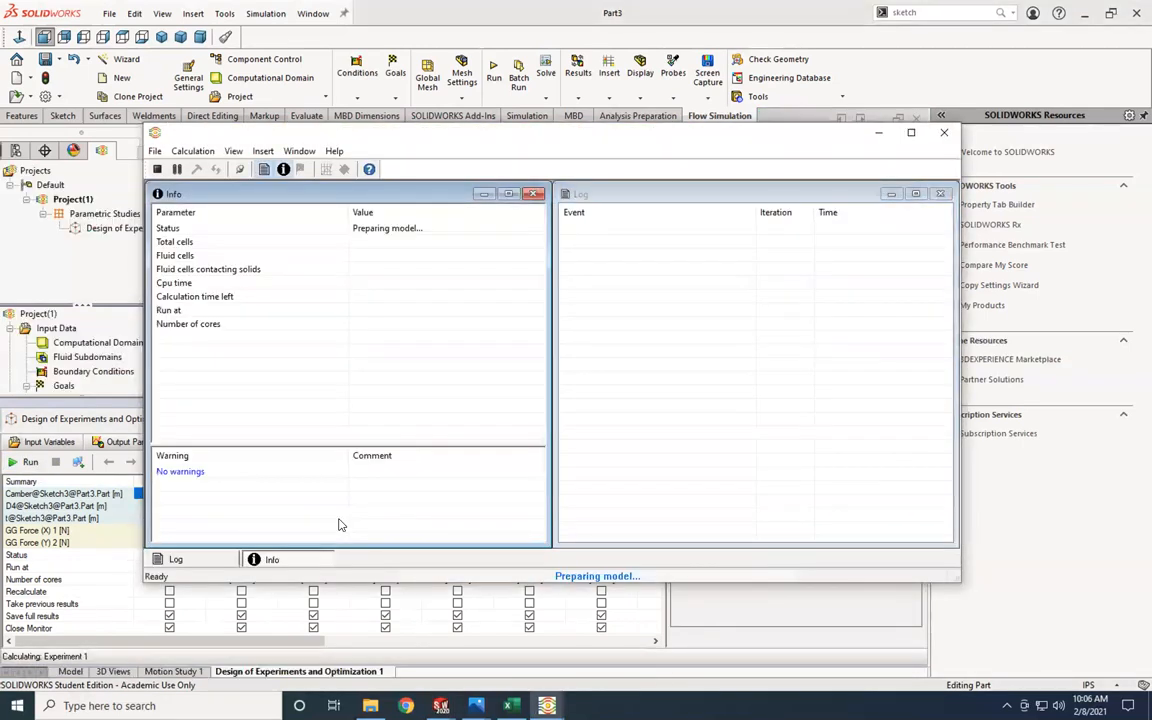
# Step: Check the solver monitor's progress and log, and minimize the solver windows
pyautogui.click(879, 132)
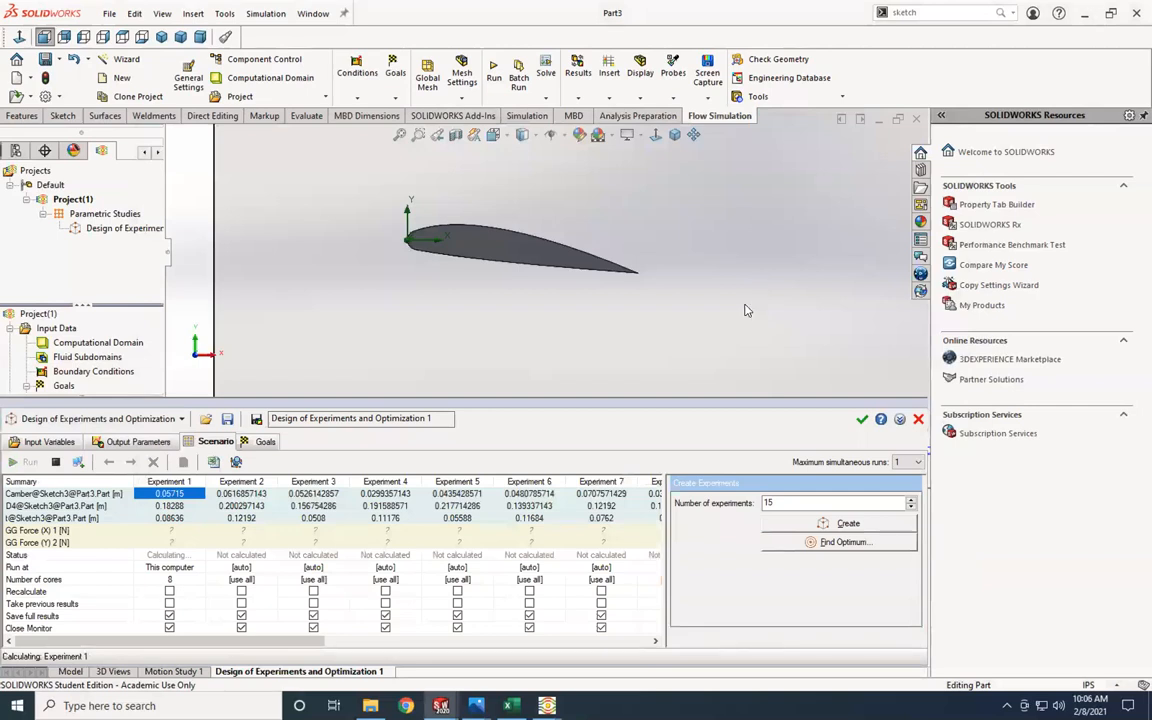
pyautogui.click(441, 705)
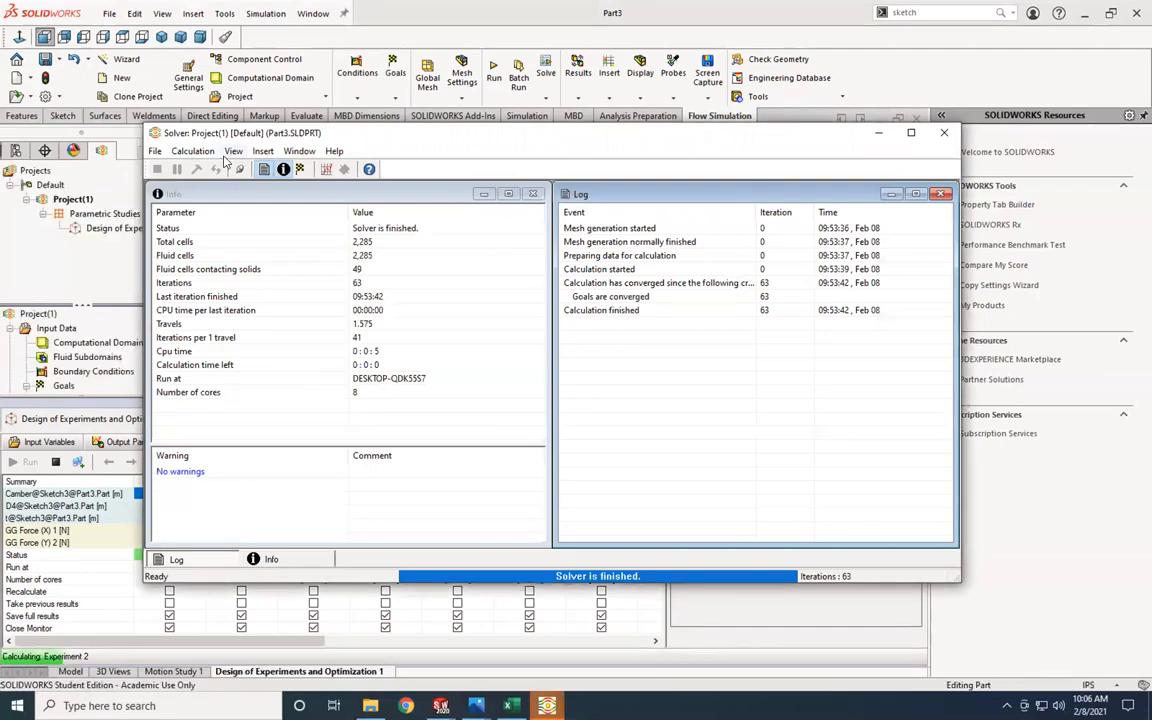
pyautogui.moveTo(386, 140)
pyautogui.mouseDown()
pyautogui.moveTo(300, 236)
pyautogui.moveTo(512, 336)
pyautogui.moveTo(455, 104)
pyautogui.moveTo(392, 140)
pyautogui.mouseUp()
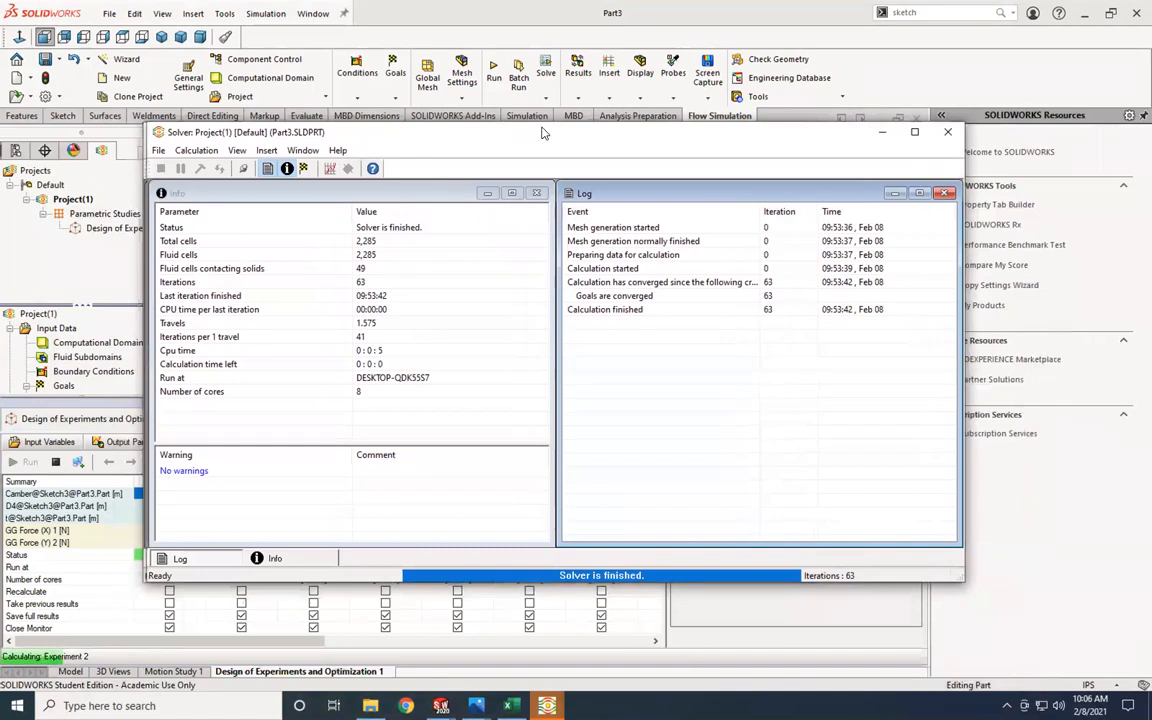
pyautogui.click(883, 134)
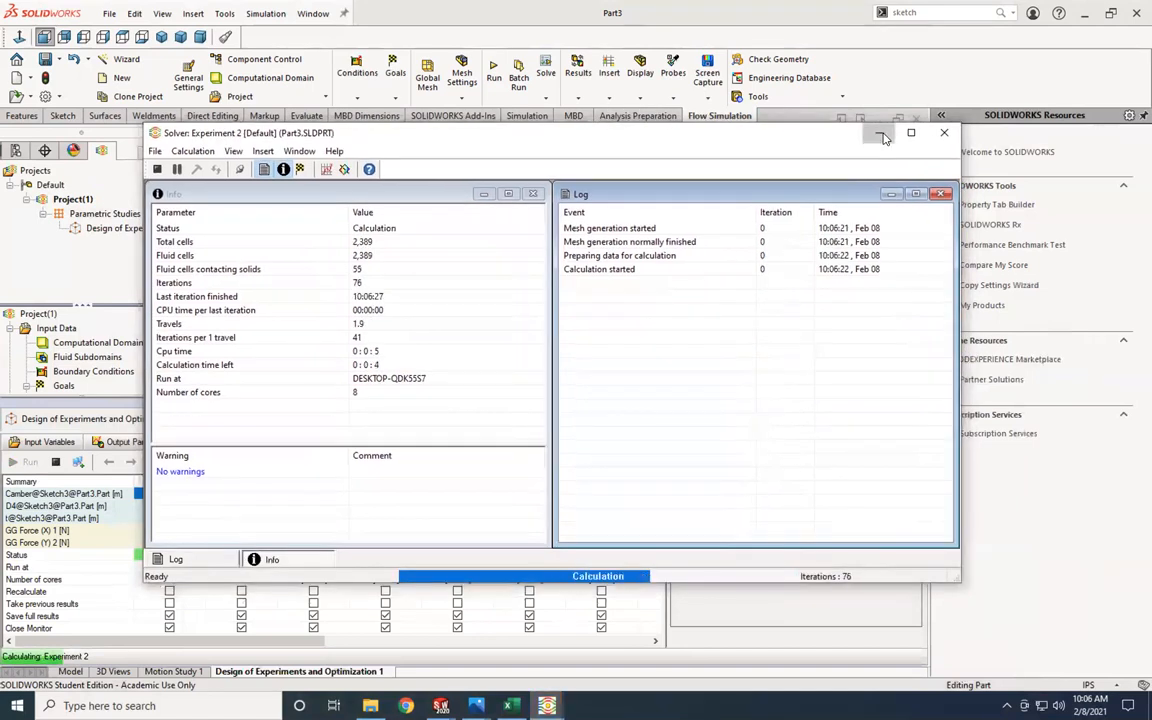
pyautogui.click(877, 133)
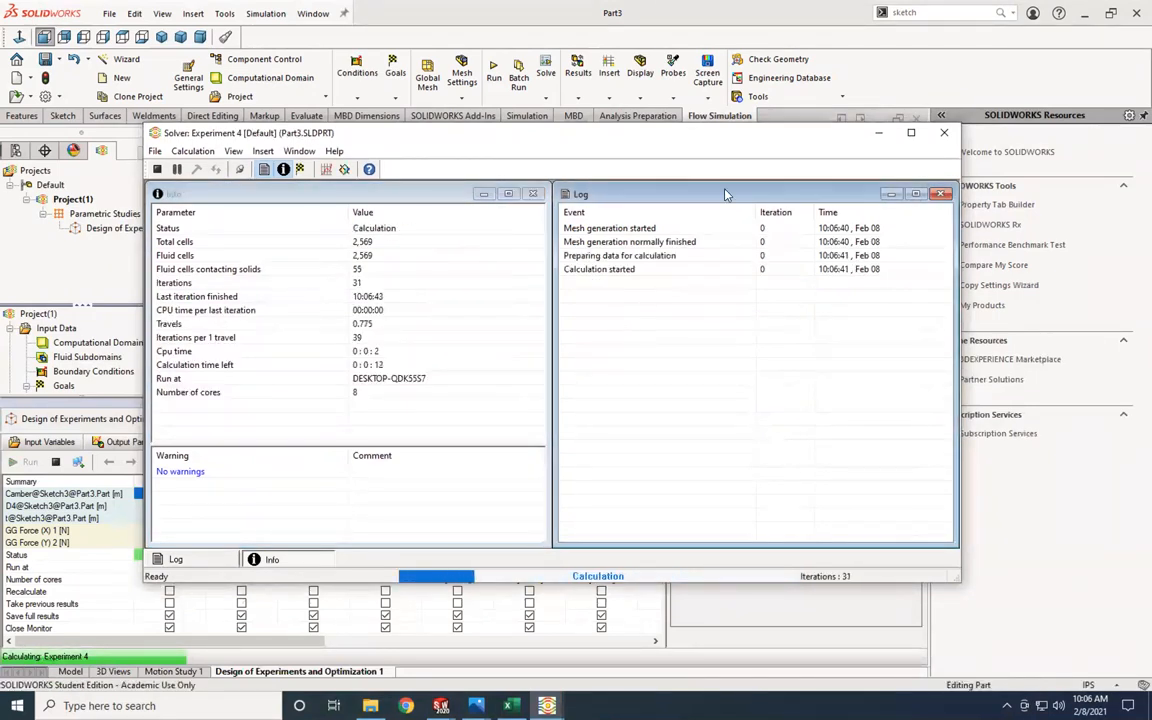
# Step: Minimize the solver window and, with the experiments finished, add the optimal design point for the maximized objective function
pyautogui.click(880, 134)
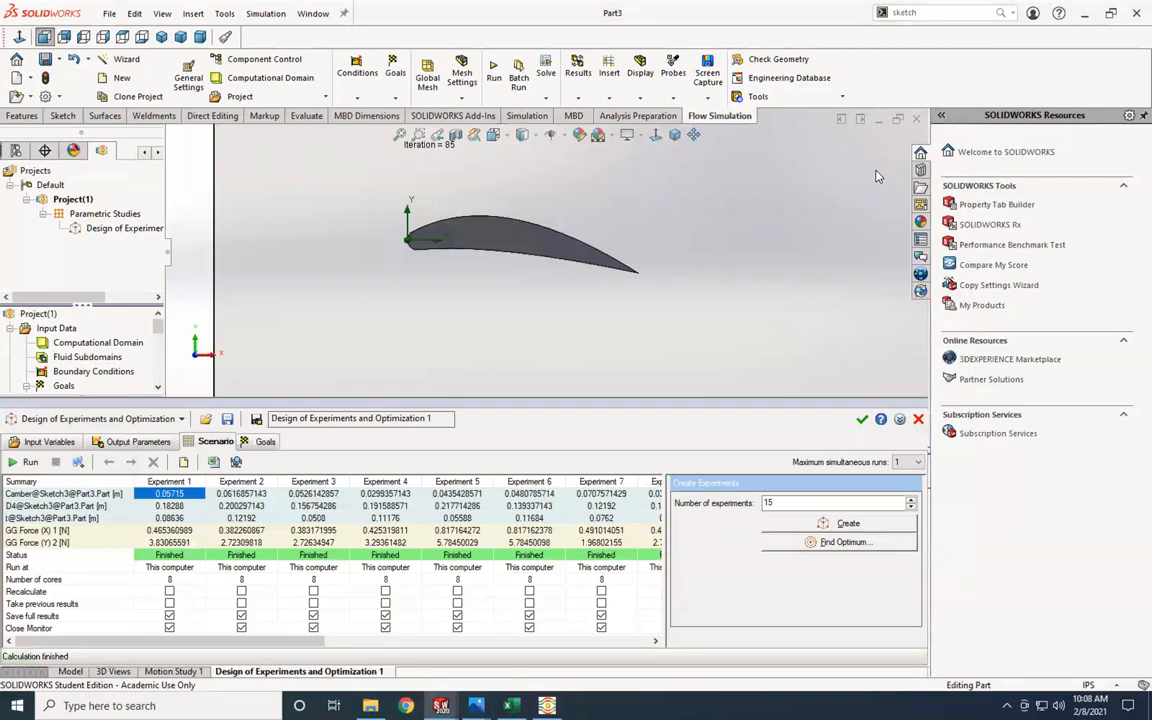
pyautogui.moveTo(270, 641); pyautogui.dragTo(113, 613)
pyautogui.click(830, 542)
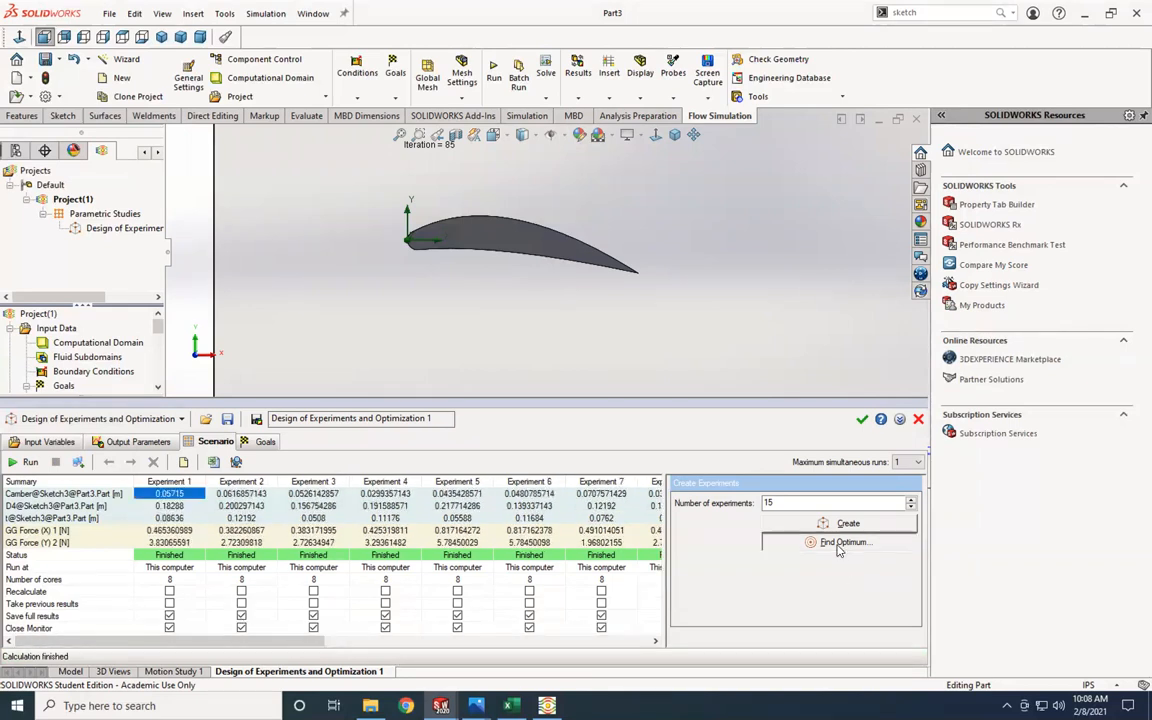
pyautogui.click(797, 612)
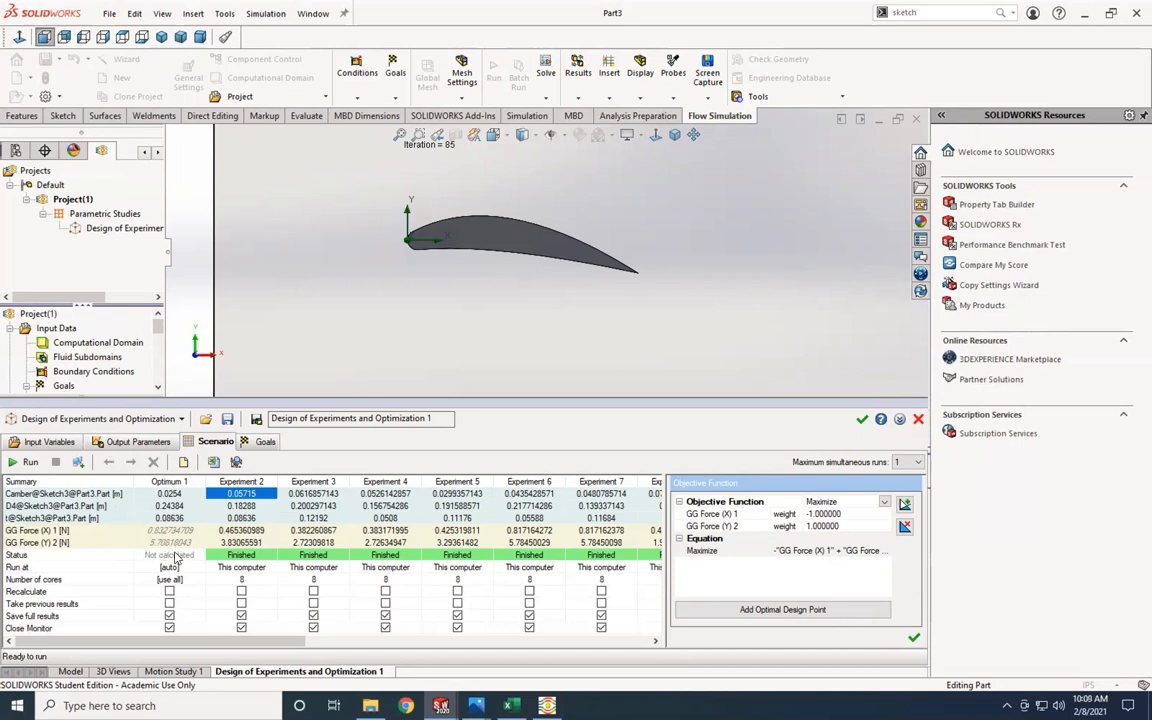
# Step: Review the optimum and experiment results in the scenario table, and export them to an Excel workbook named Parametric Study v4
pyautogui.moveTo(250, 648); pyautogui.dragTo(652, 640)
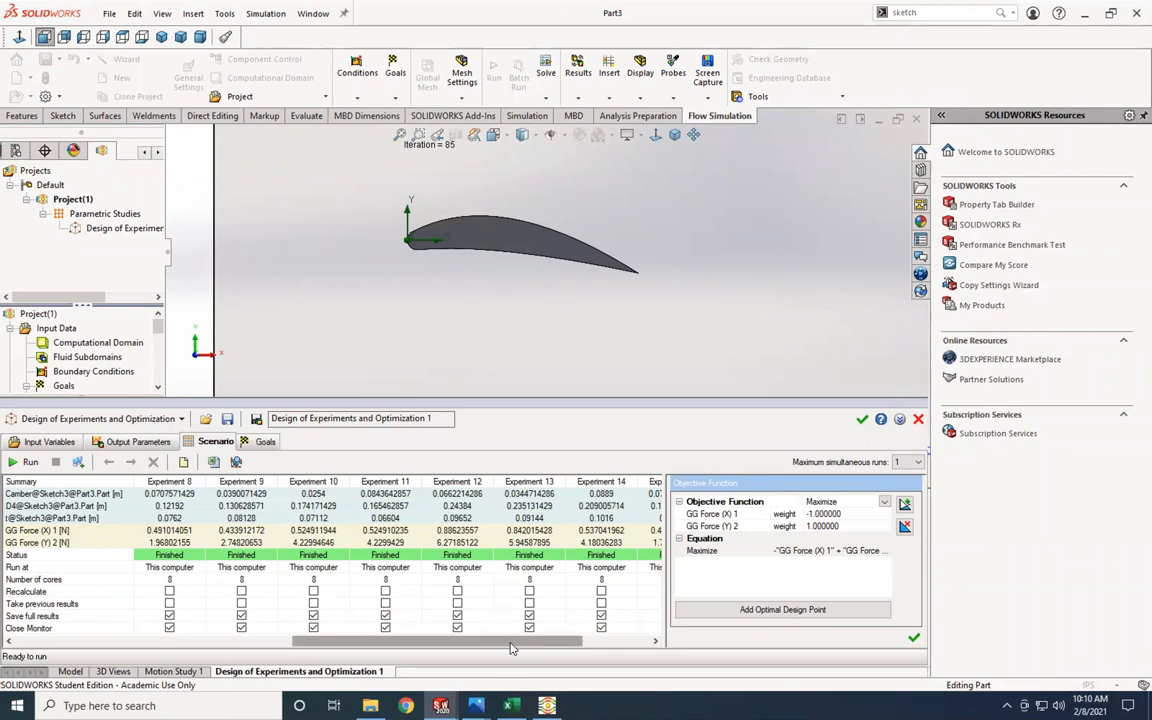
pyautogui.moveTo(512, 645); pyautogui.dragTo(235, 645)
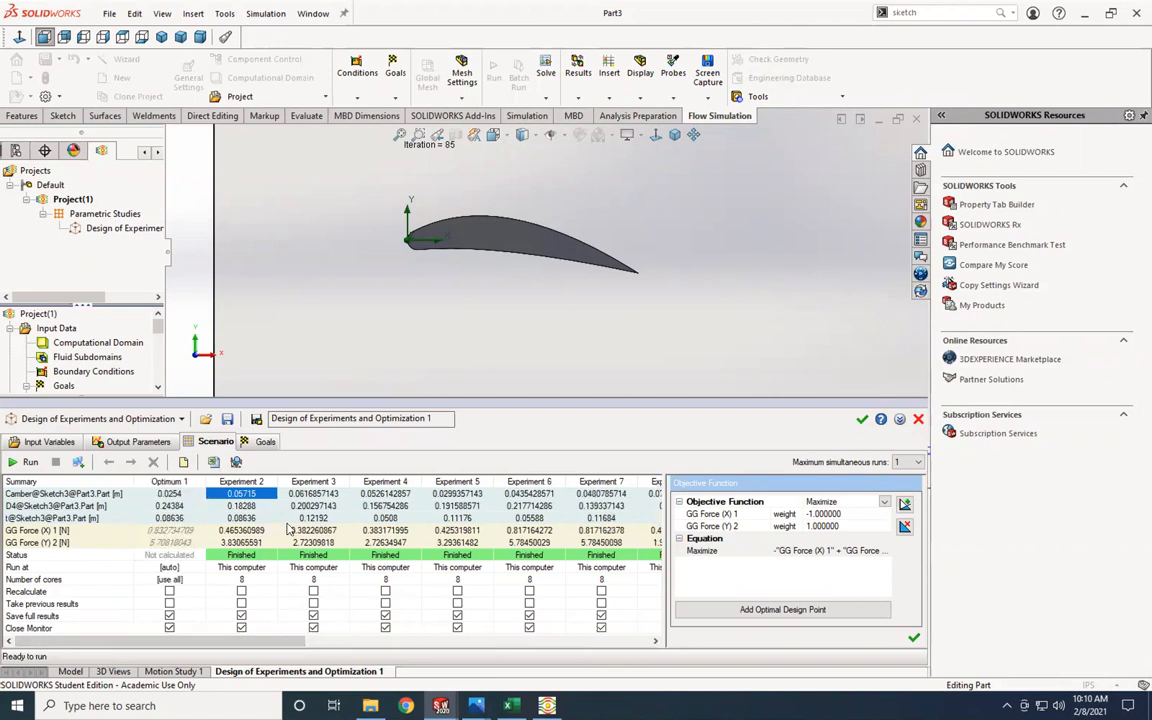
pyautogui.click(212, 463)
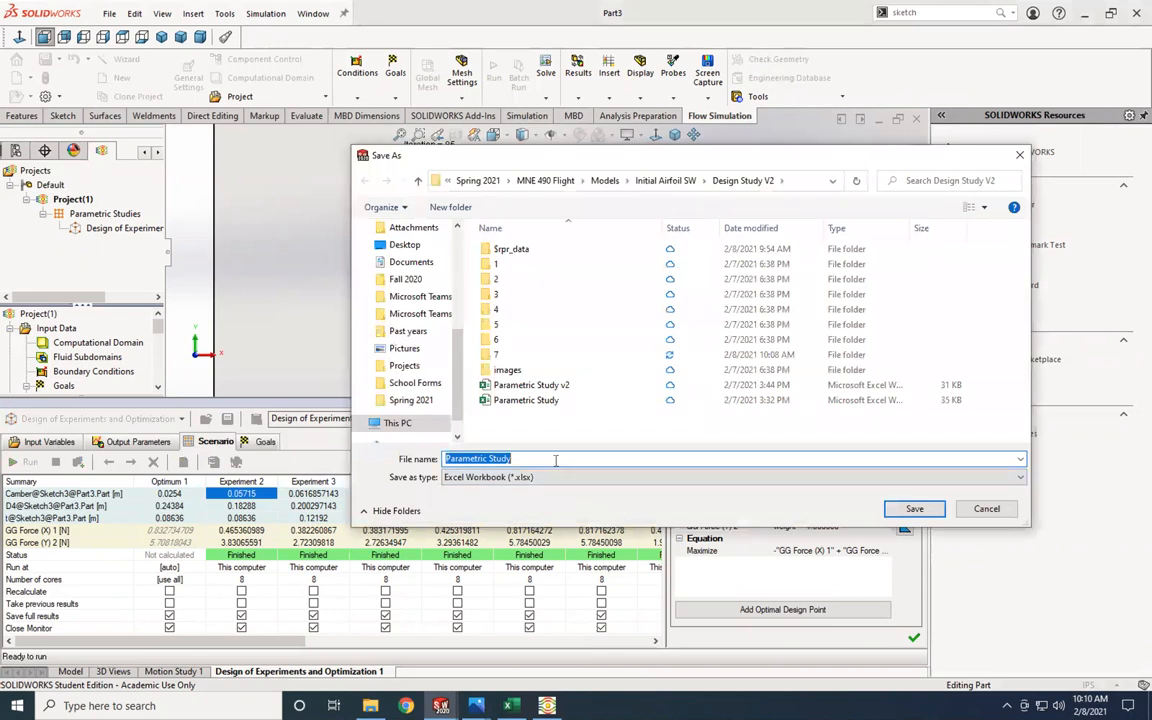
pyautogui.click(565, 461)
pyautogui.write('c')
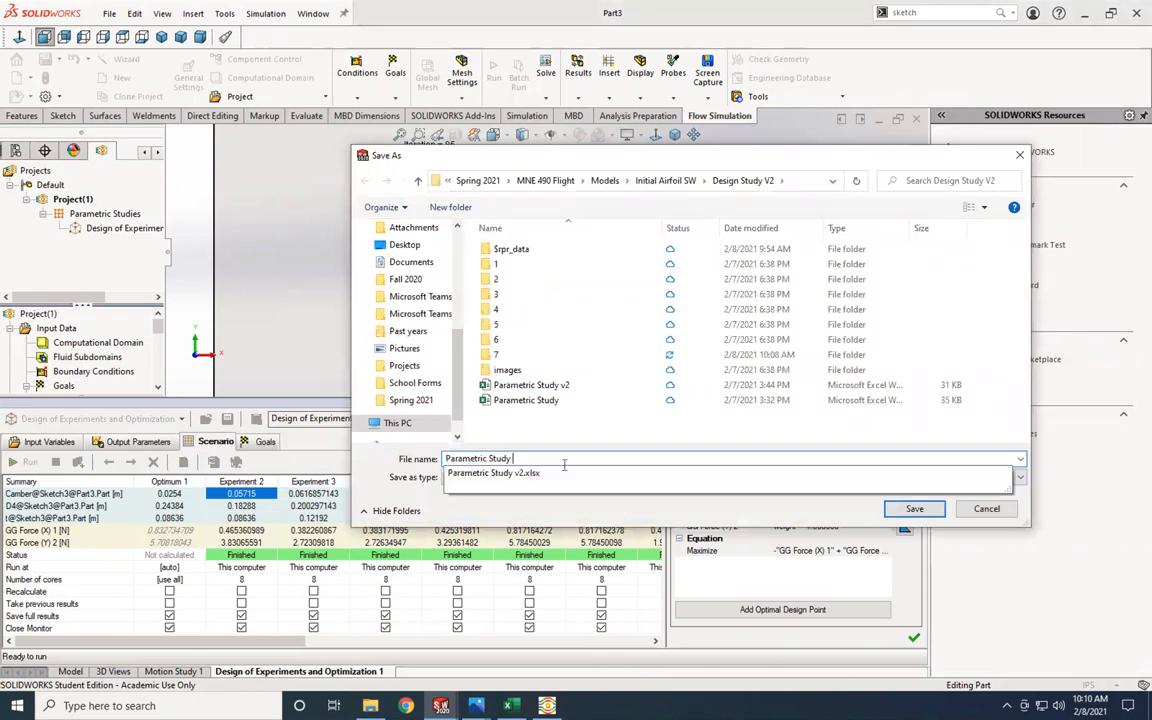
pyautogui.press('BackSpace')
pyautogui.write('v4')
pyautogui.click(913, 508)
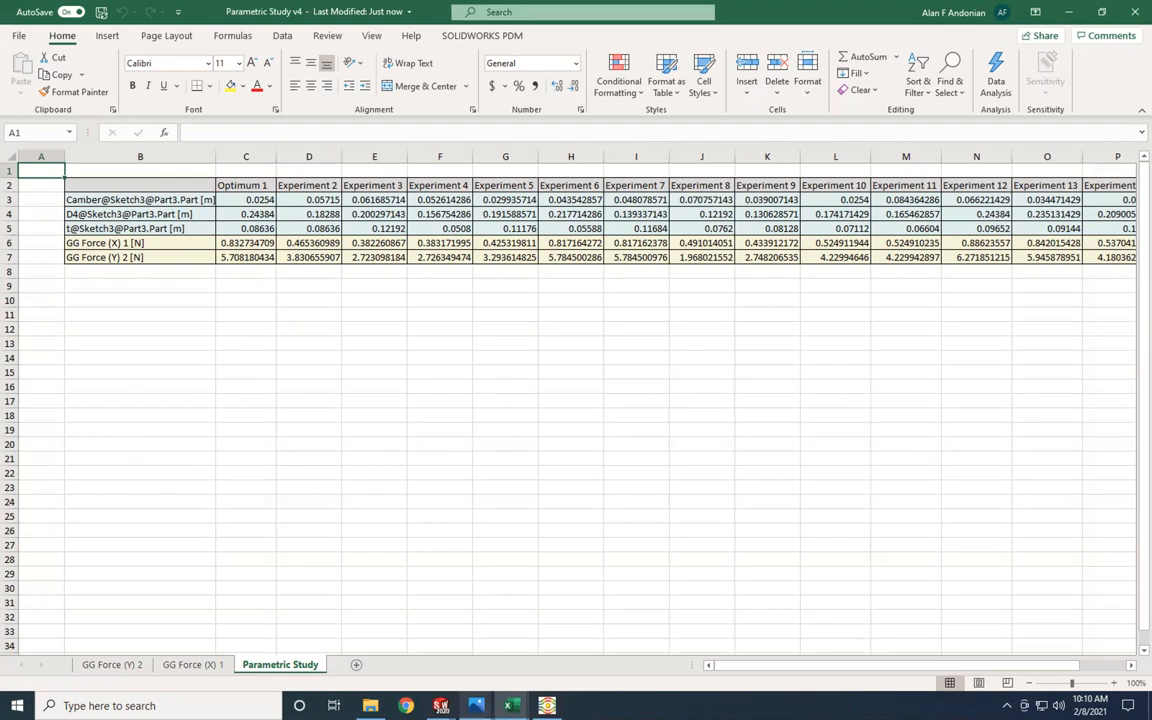
# Step: Switch back to the Part3 window in SOLIDWORKS, and accept and close the design of experiments study
pyautogui.moveTo(445, 700)
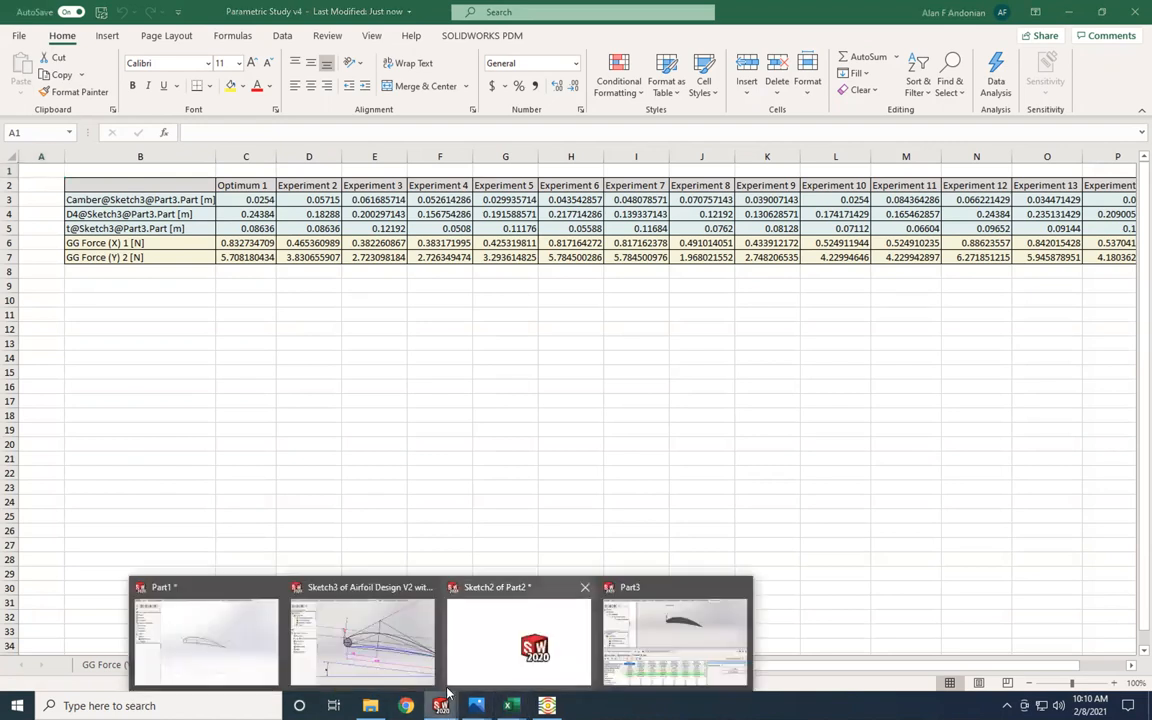
pyautogui.click(675, 640)
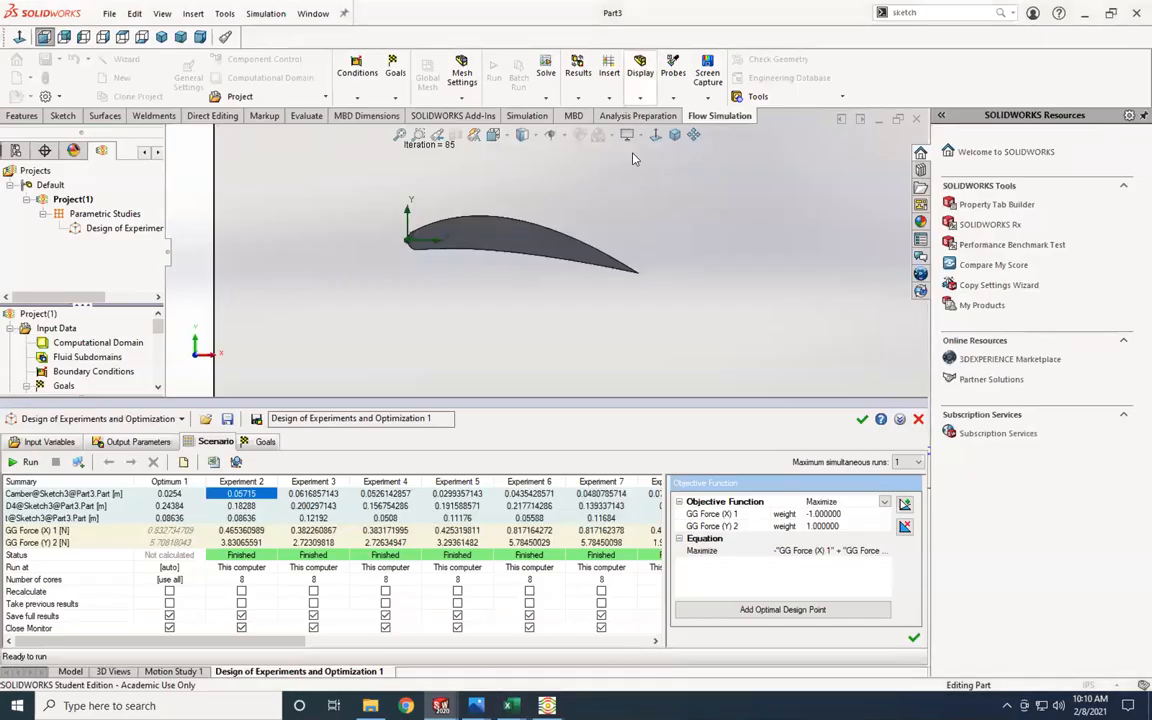
pyautogui.click(862, 419)
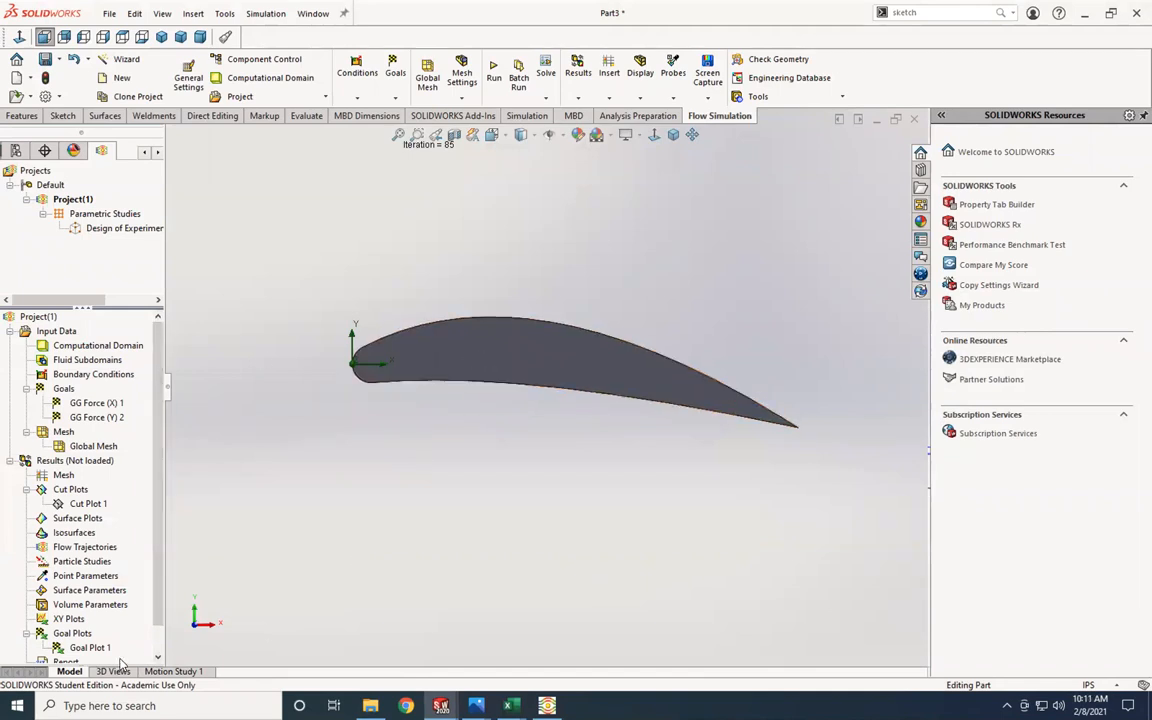
# Step: Reopen the design of experiments study, examine its goals results for each design point, and close it
pyautogui.rightClick(117, 230)
pyautogui.click(149, 234)
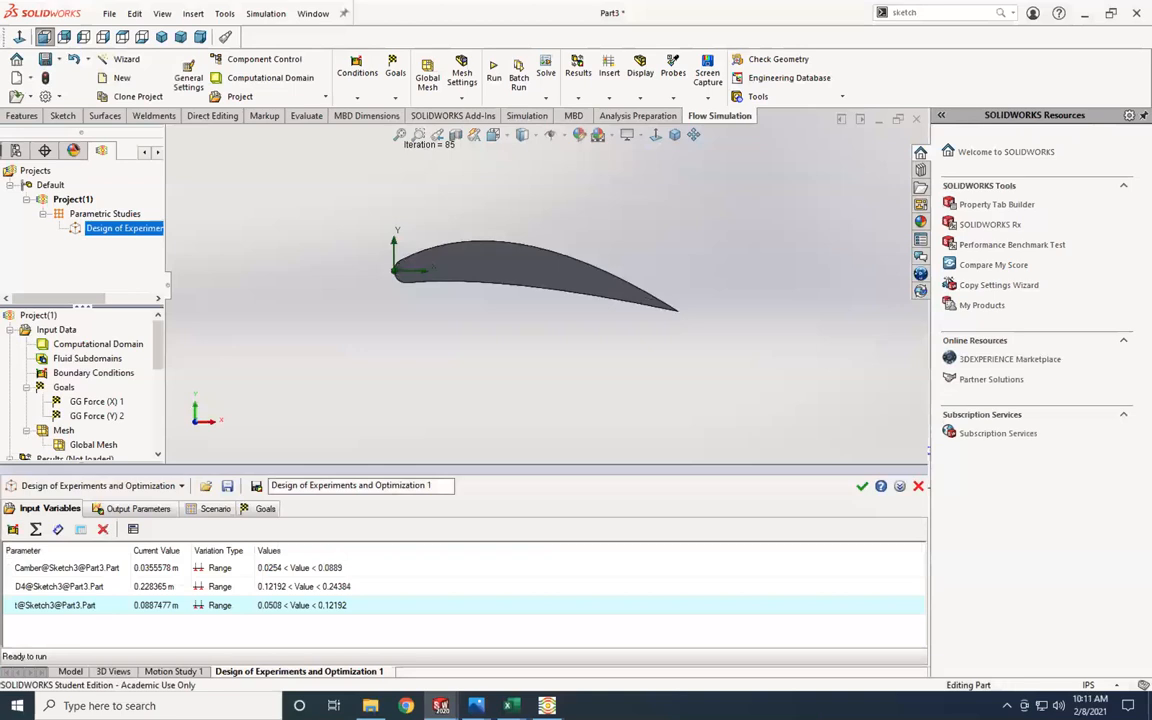
pyautogui.click(265, 508)
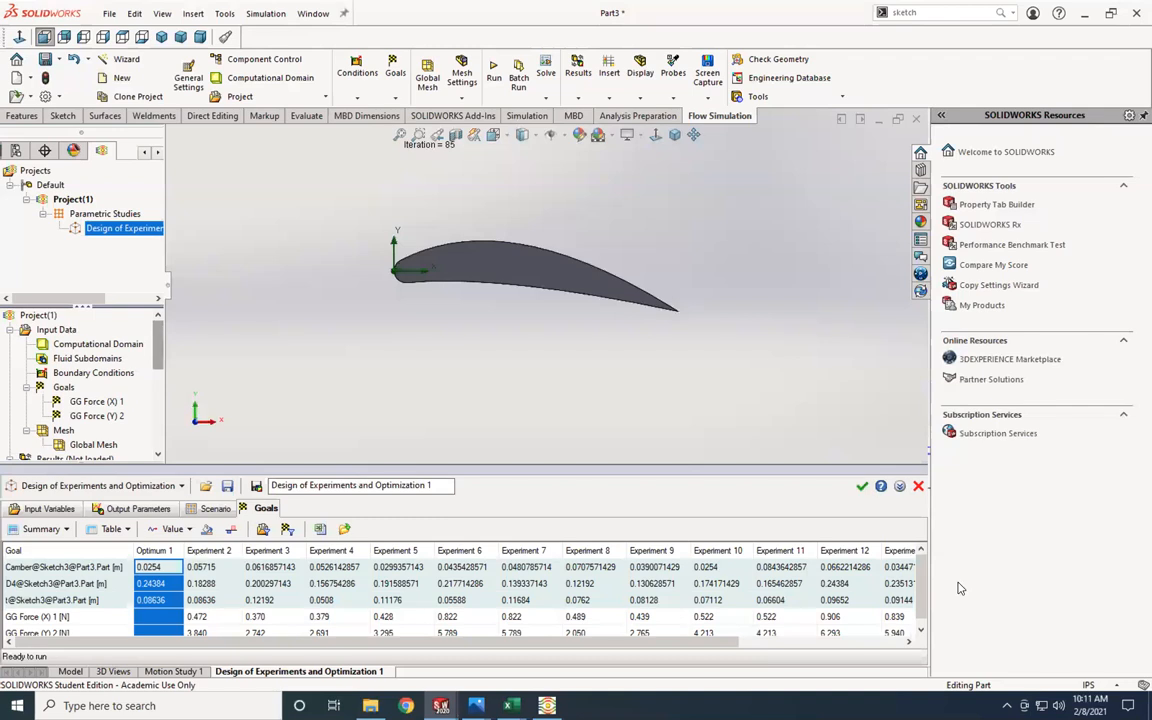
pyautogui.click(864, 487)
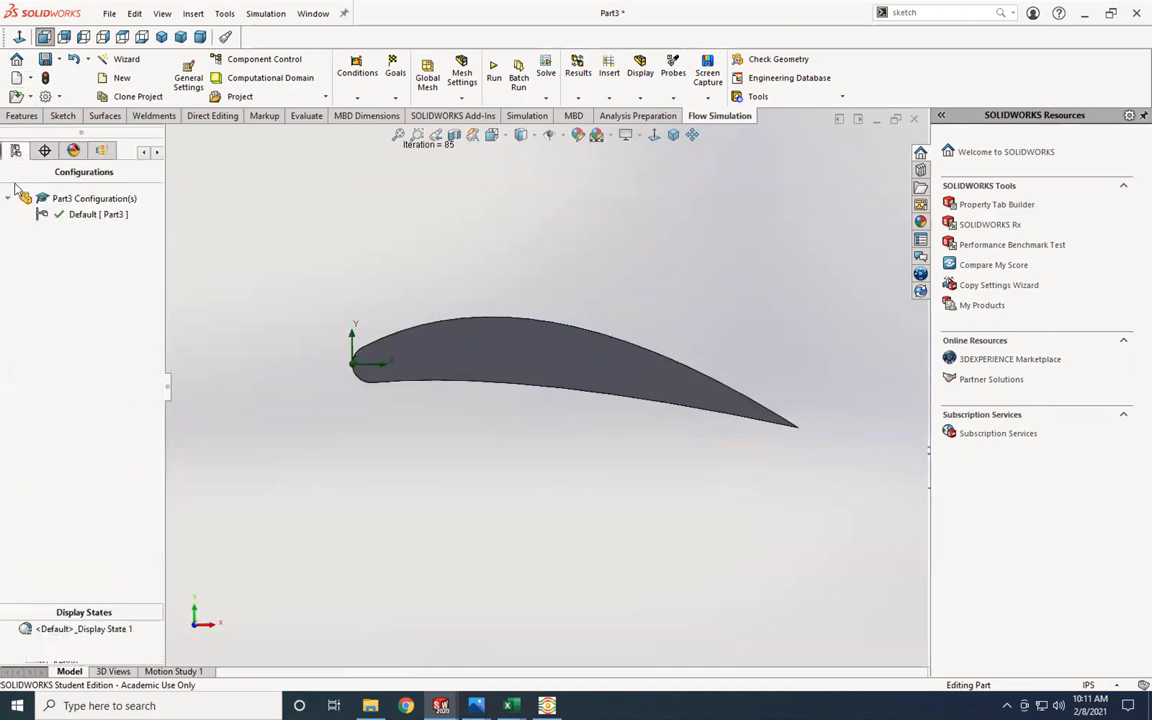
# Step: Add a new configuration named Optimum to Part3
pyautogui.rightClick(87, 199)
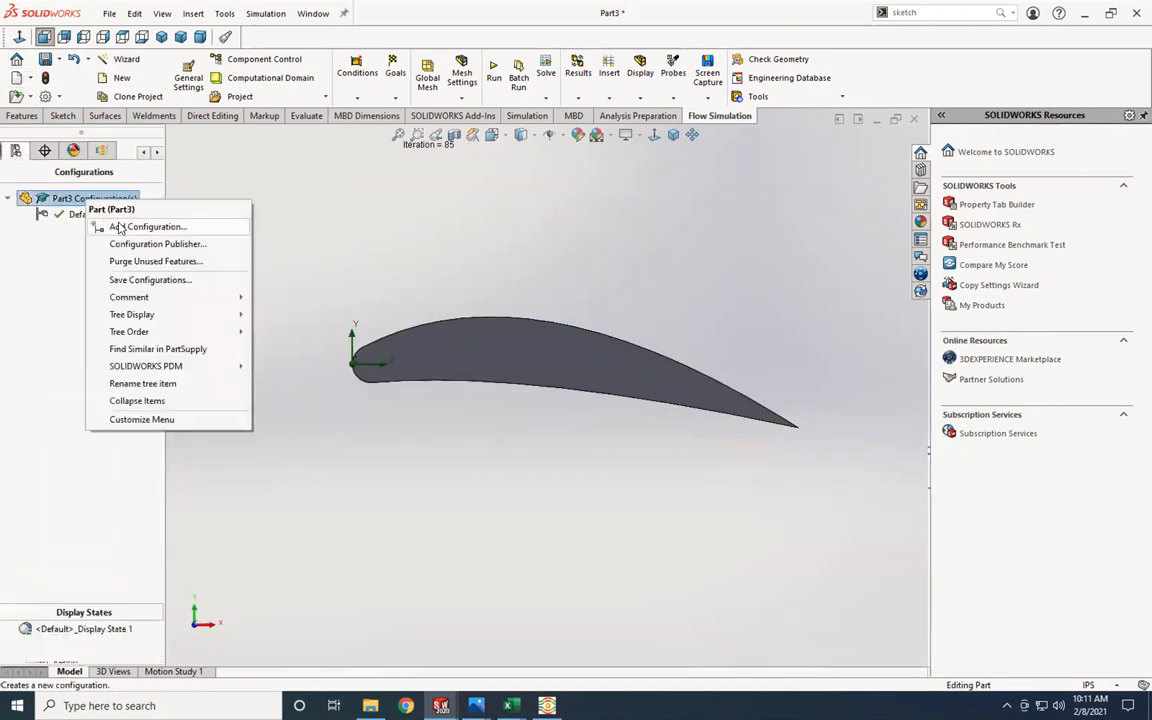
pyautogui.click(120, 228)
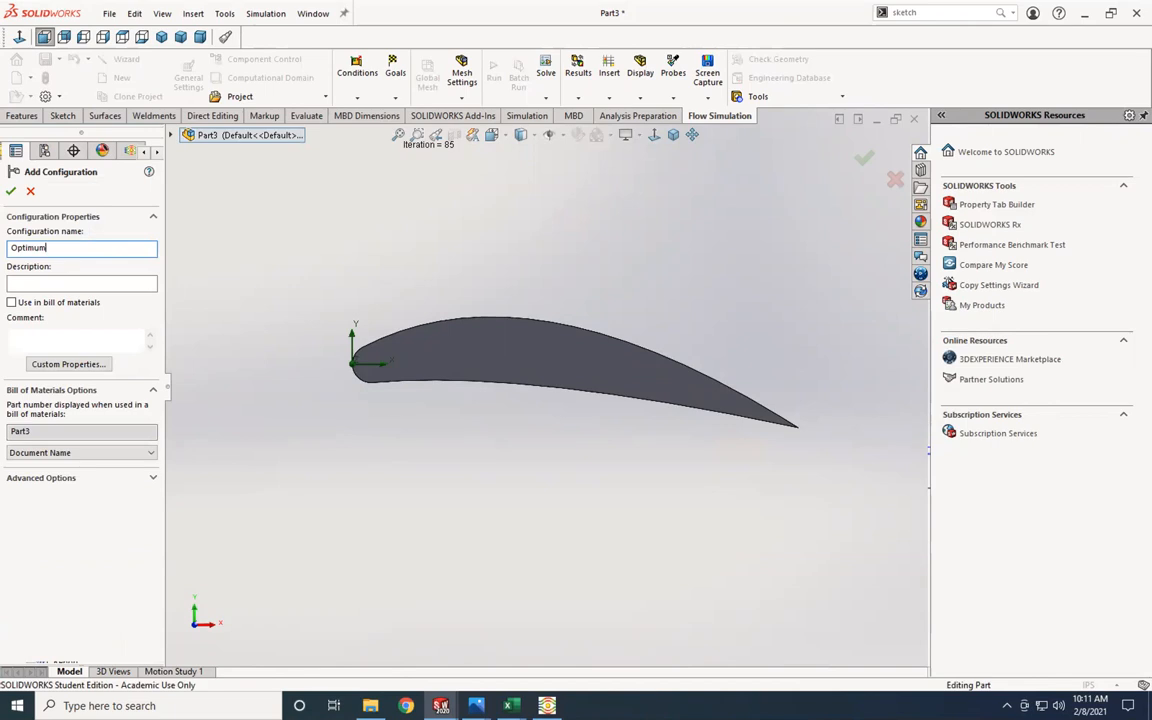
pyautogui.click(10, 190)
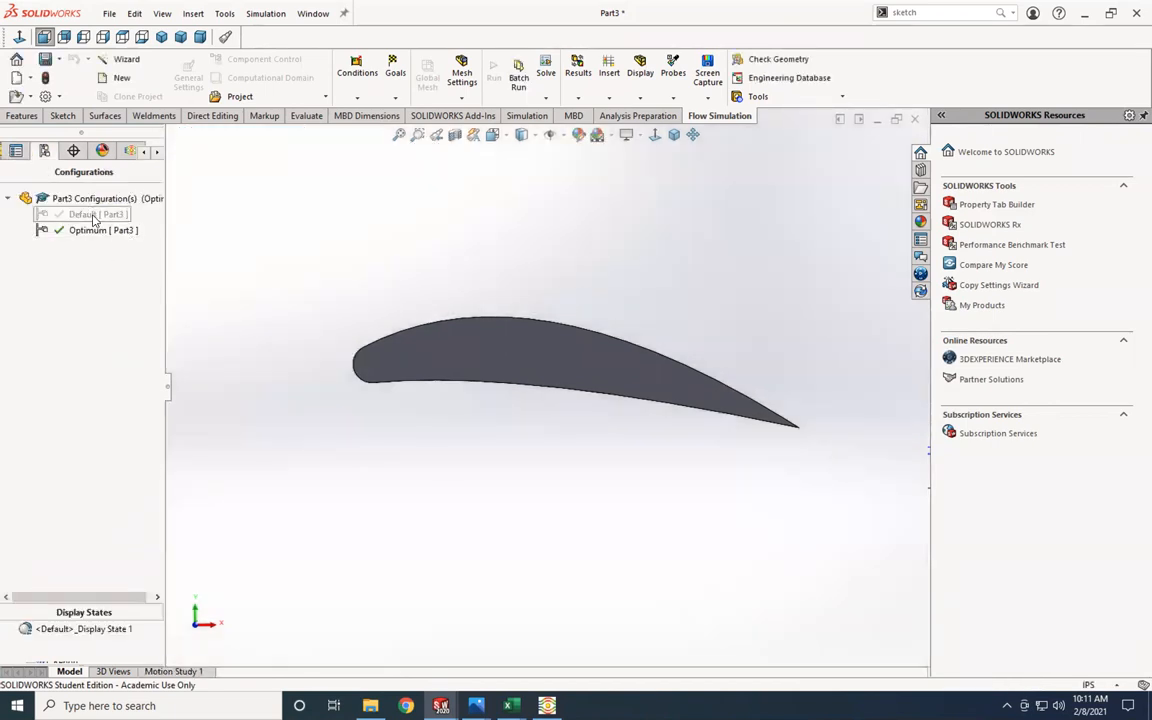
# Step: Insert an auto-created design table with the warning on table updates disabled, and exit the table with its default contents
pyautogui.click(193, 14)
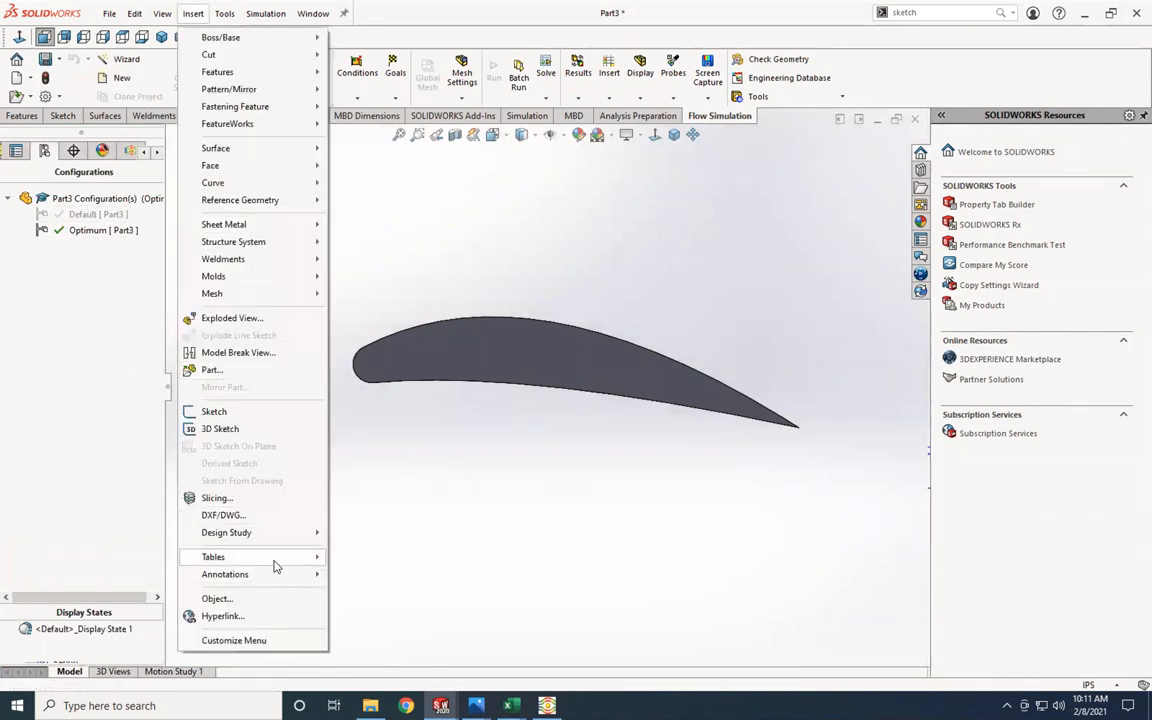
pyautogui.moveTo(280, 557)
pyautogui.click(368, 571)
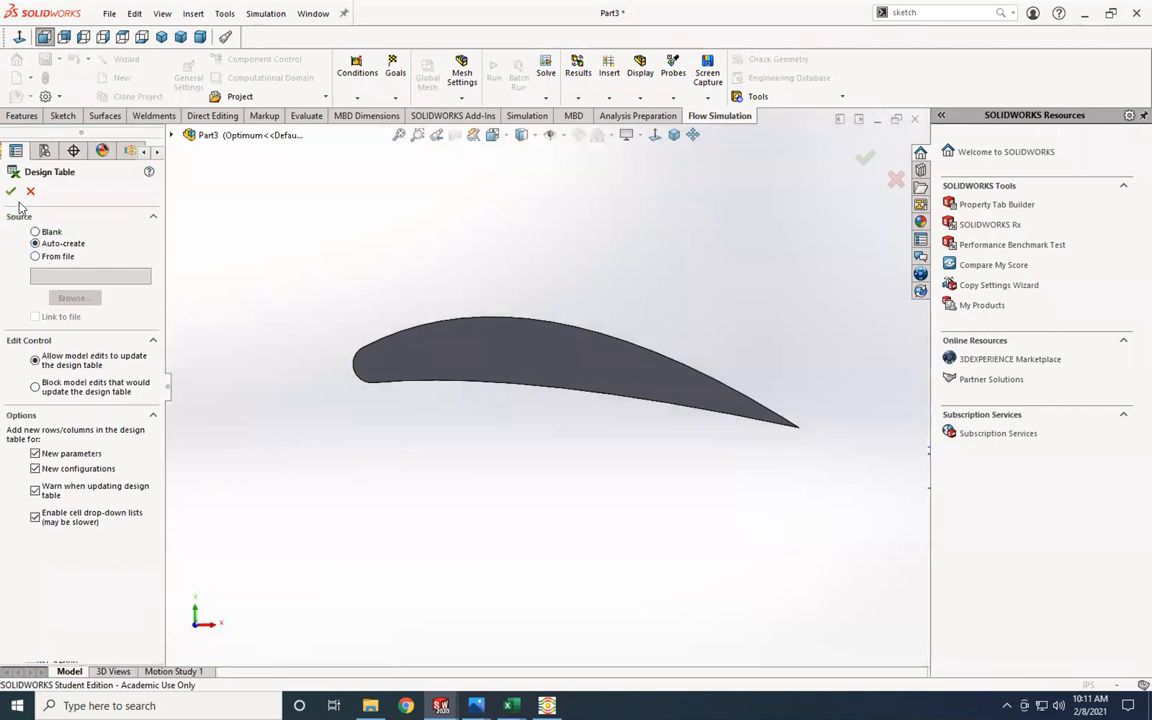
pyautogui.click(35, 491)
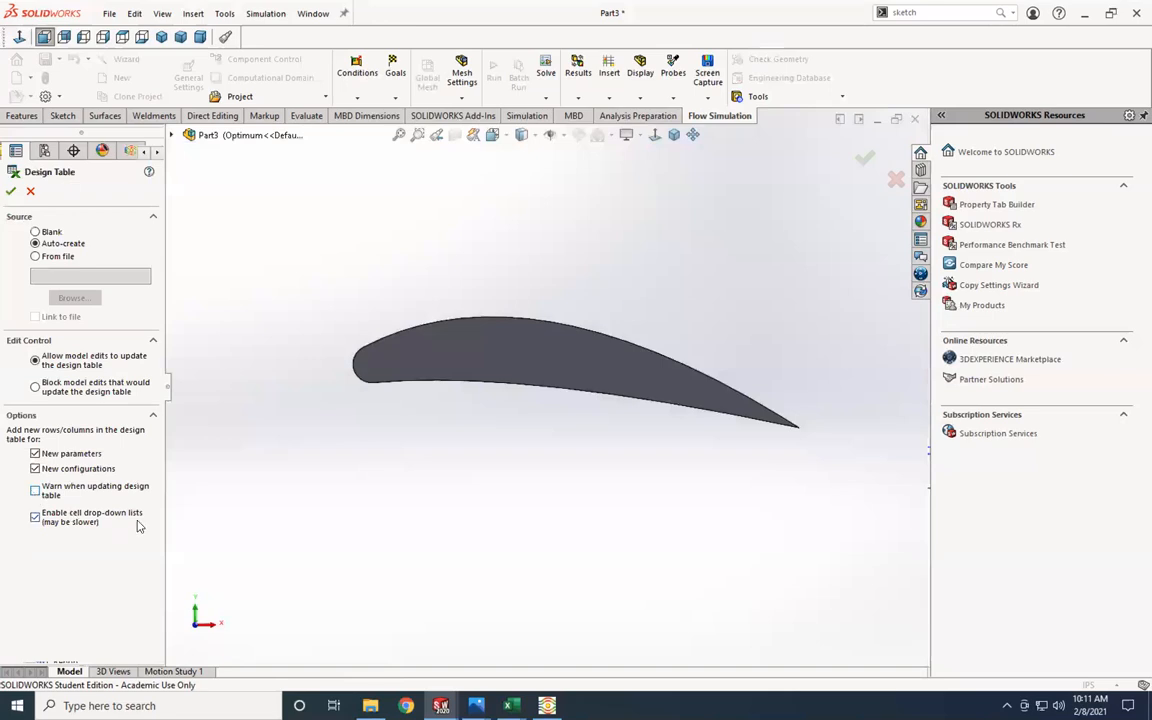
pyautogui.click(11, 192)
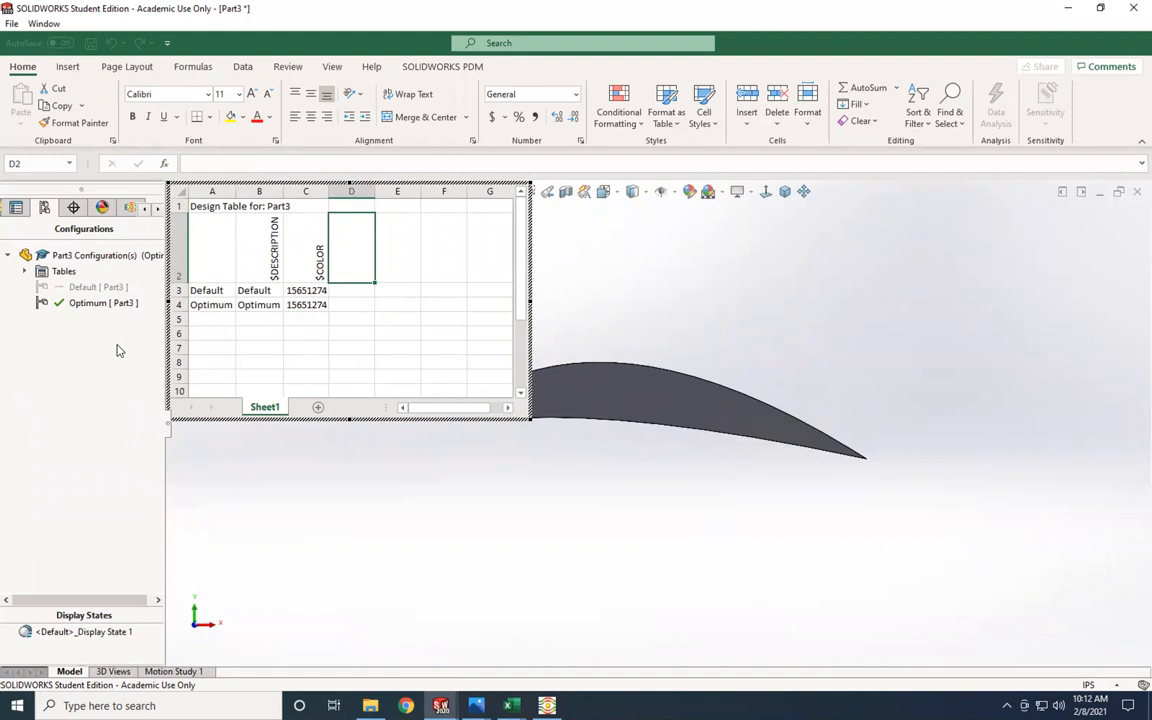
pyautogui.click(315, 460)
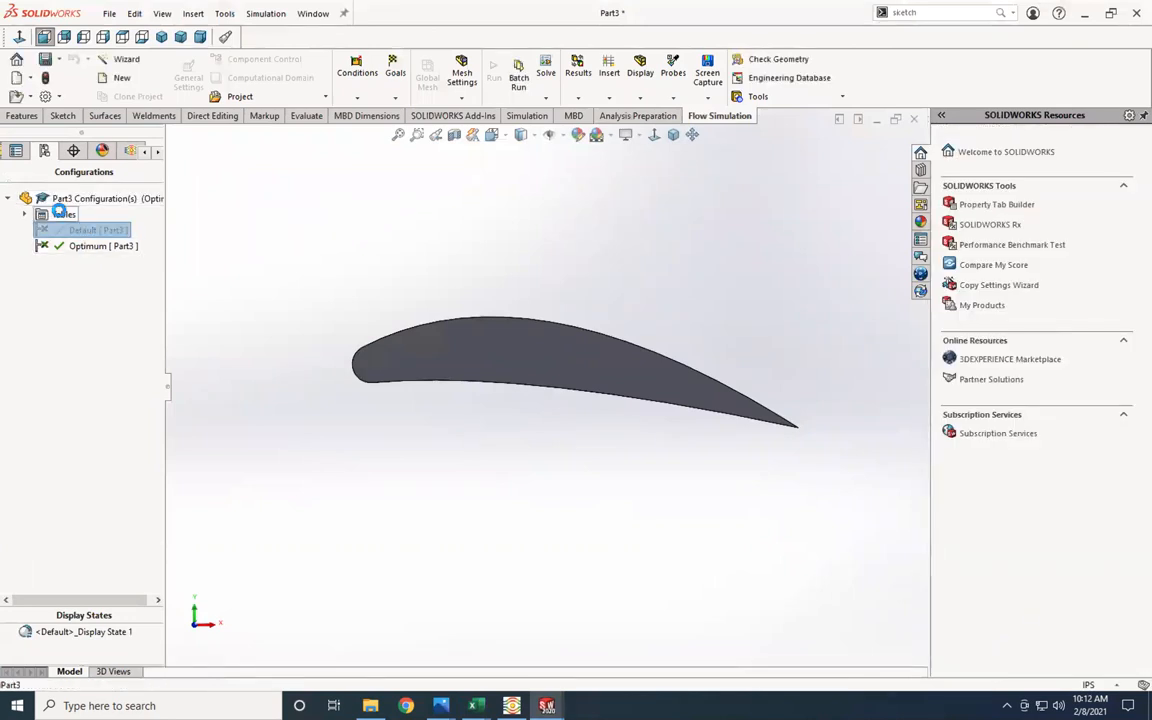
# Step: Check the design table's feature settings for edit control and new parameters and configurations, and accept them
pyautogui.click(59, 214)
pyautogui.click(27, 215)
pyautogui.rightClick(60, 231)
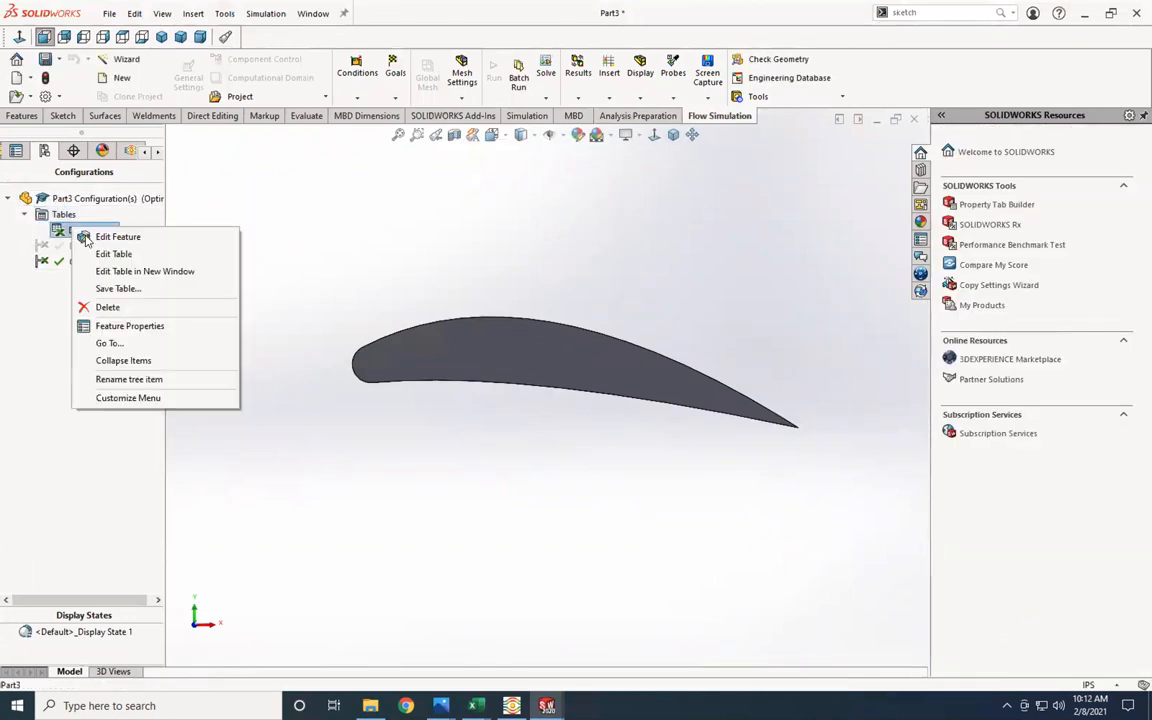
pyautogui.click(100, 234)
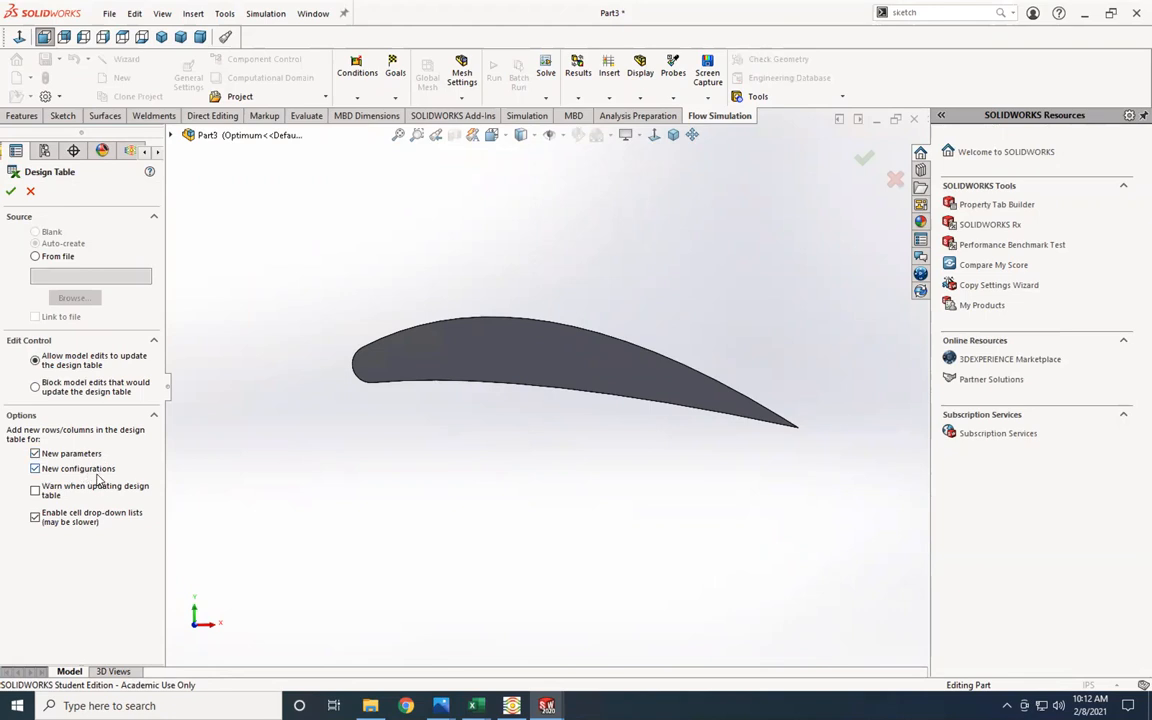
pyautogui.click(11, 190)
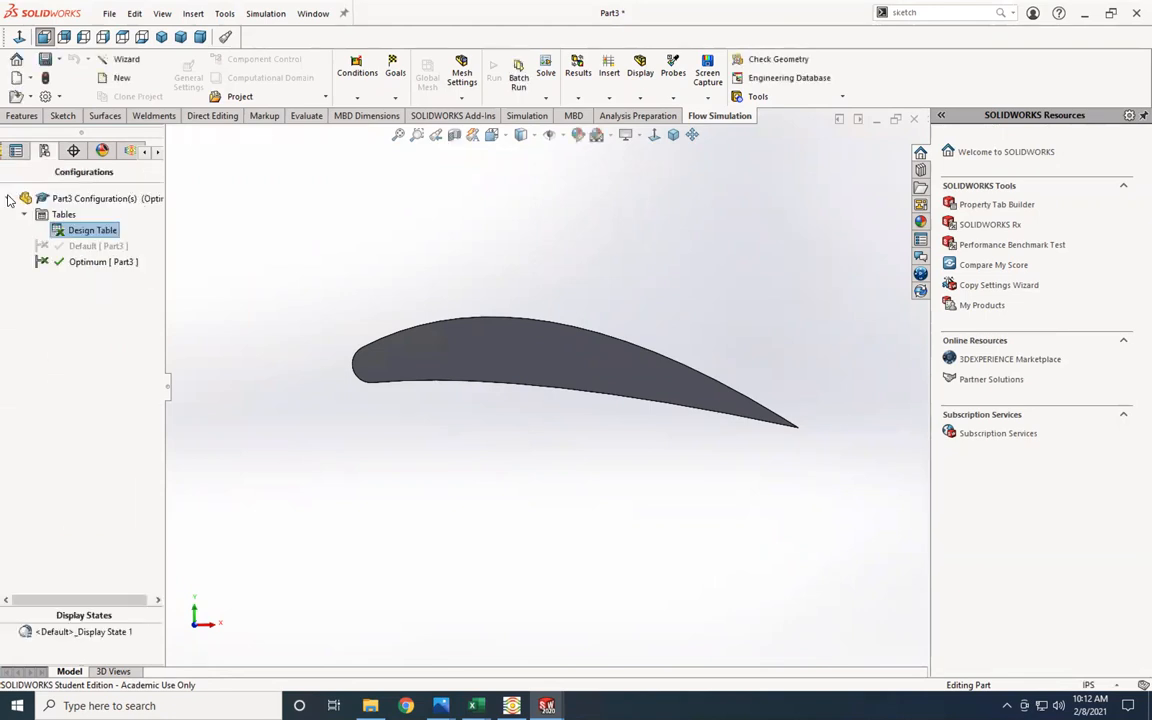
# Step: Open the design table for editing, examine its columns for the Default and Optimum configurations, and close it
pyautogui.rightClick(64, 233)
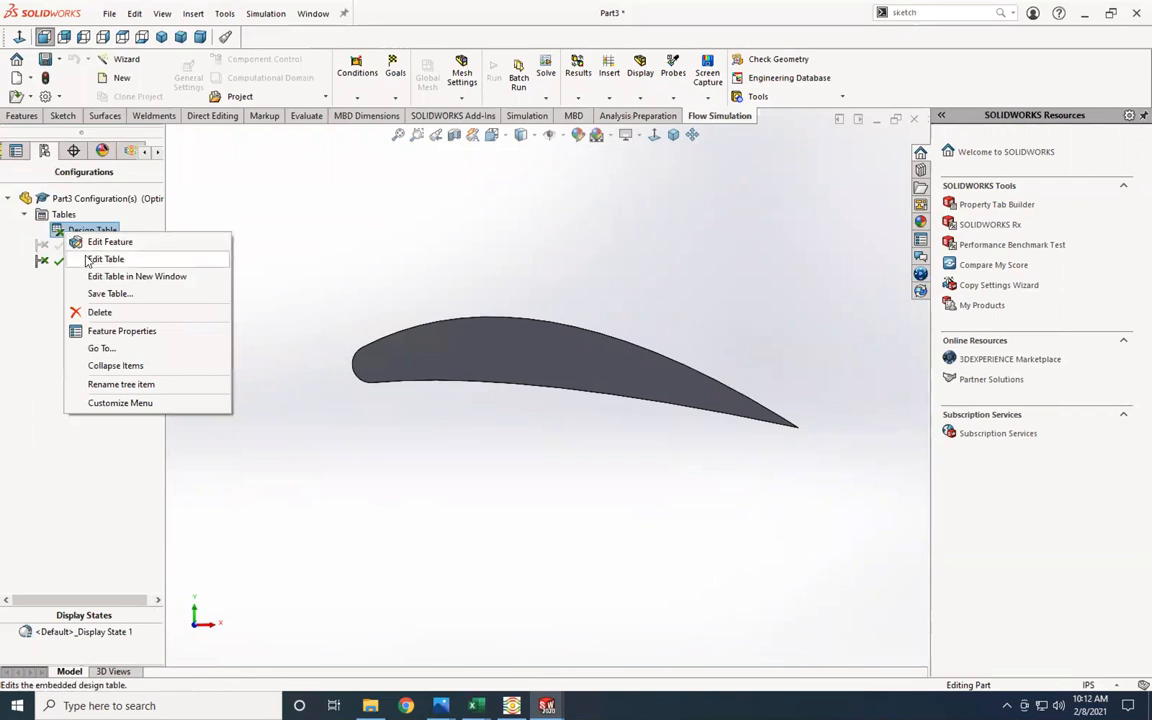
pyautogui.click(105, 259)
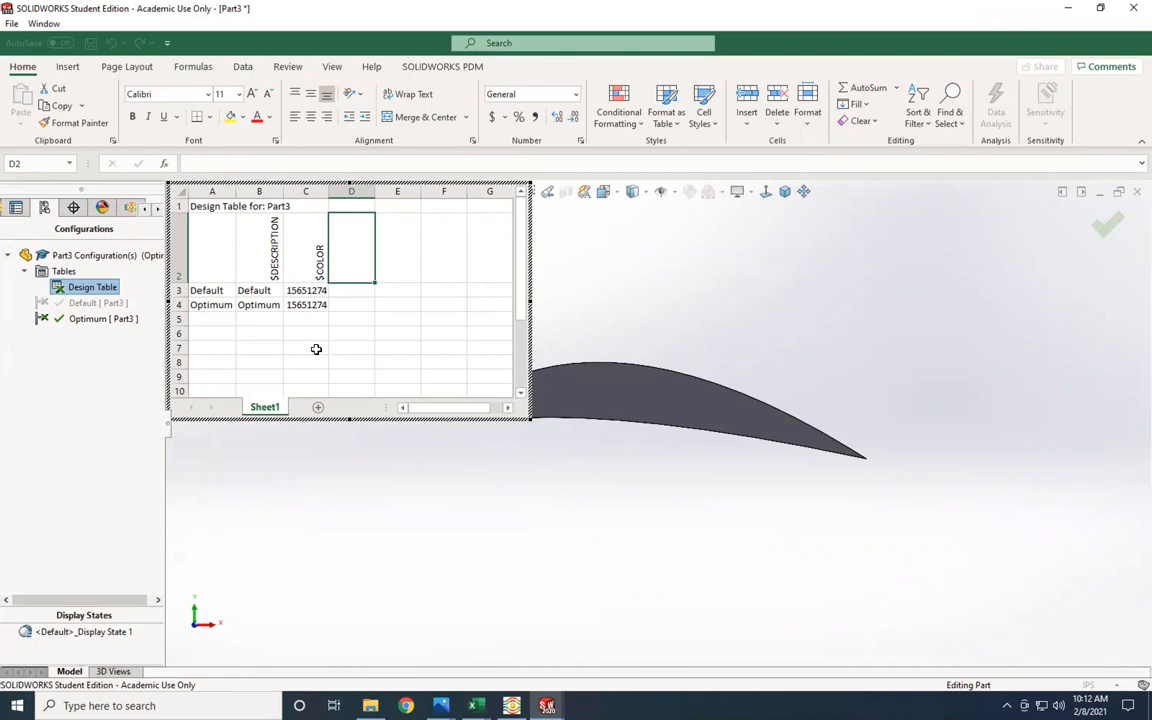
pyautogui.click(279, 460)
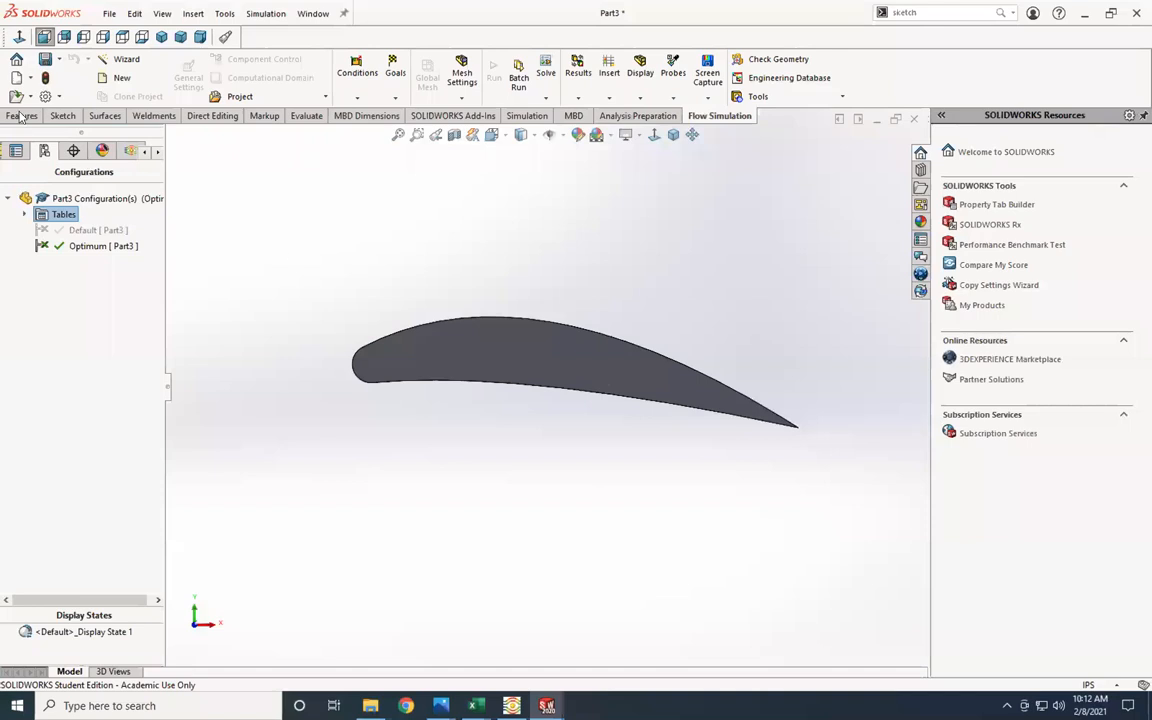
# Step: Open Sketch3 under Boss-Extrude1 for editing in the Optimum configuration
pyautogui.click(142, 154)
pyautogui.click(16, 151)
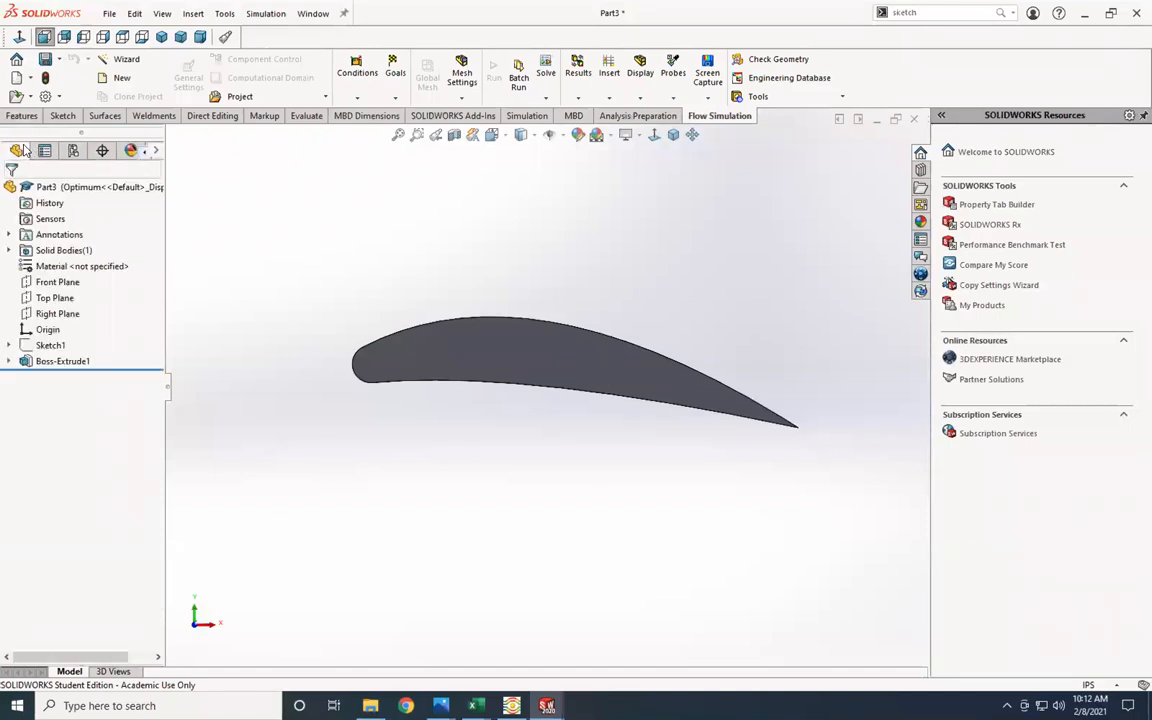
pyautogui.click(154, 153)
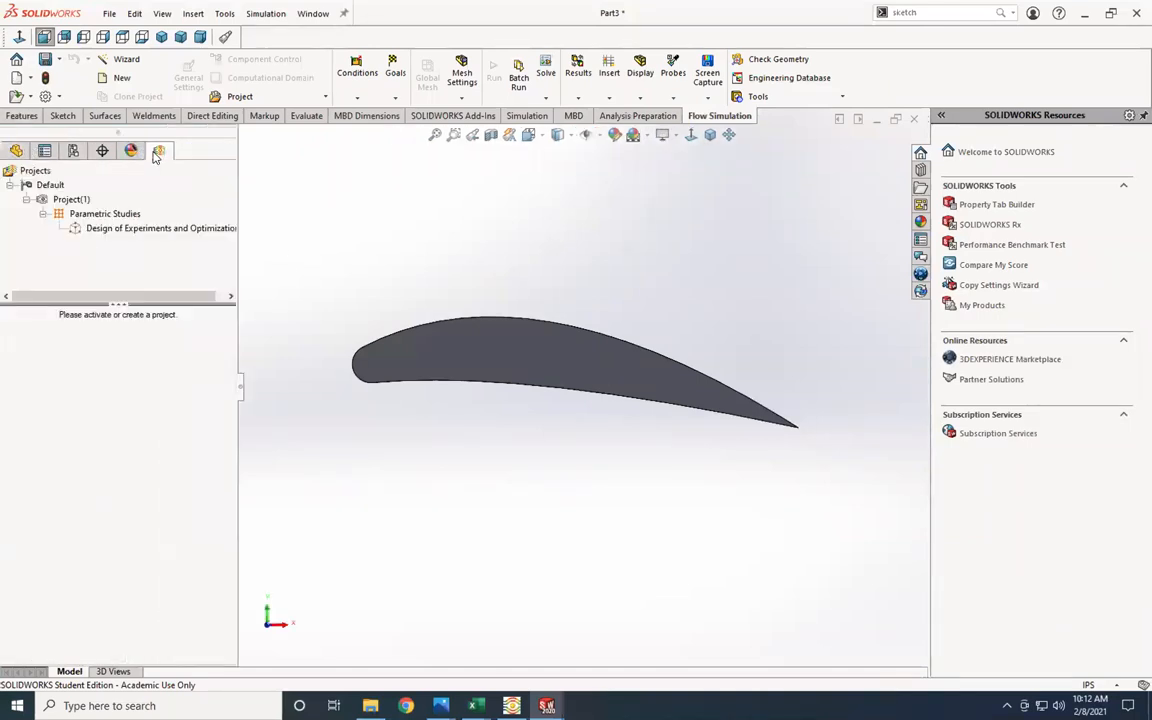
pyautogui.click(73, 150)
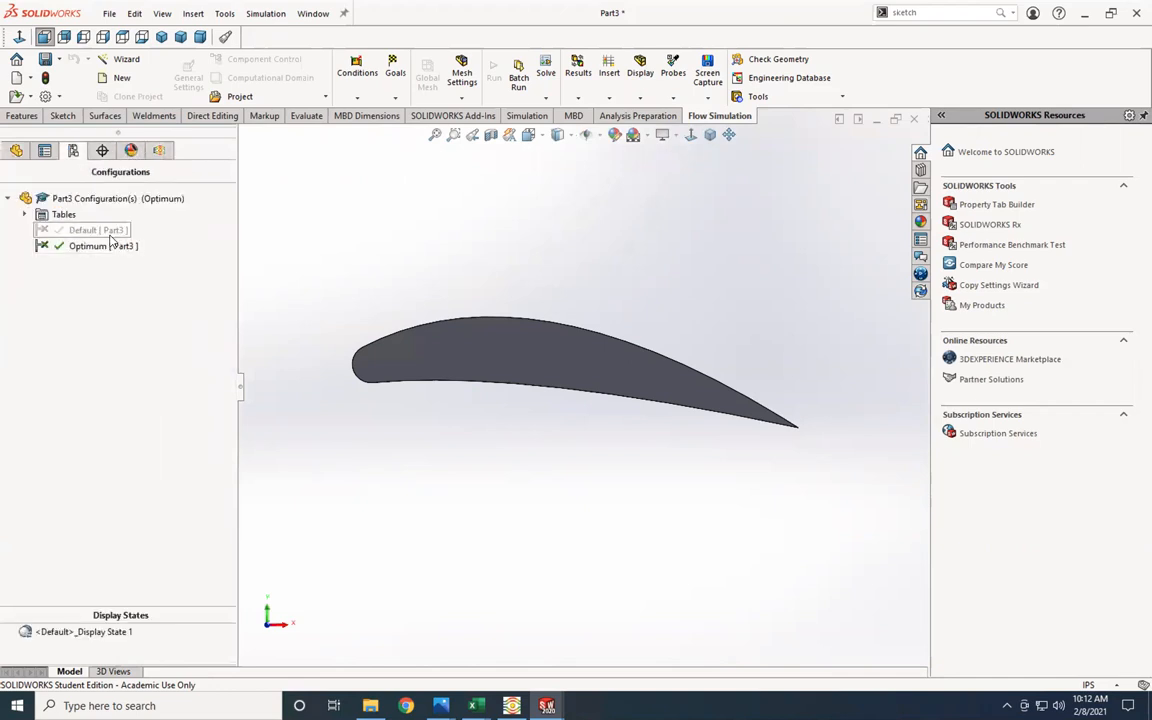
pyautogui.click(14, 151)
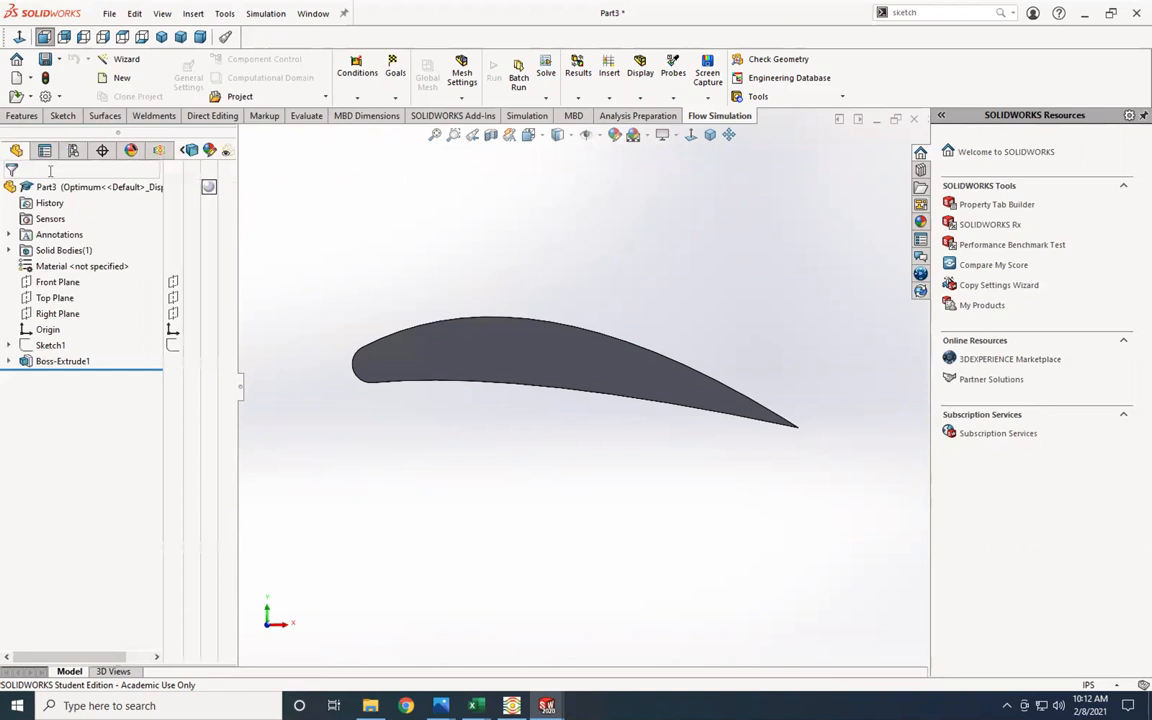
pyautogui.click(165, 150)
pyautogui.click(10, 361)
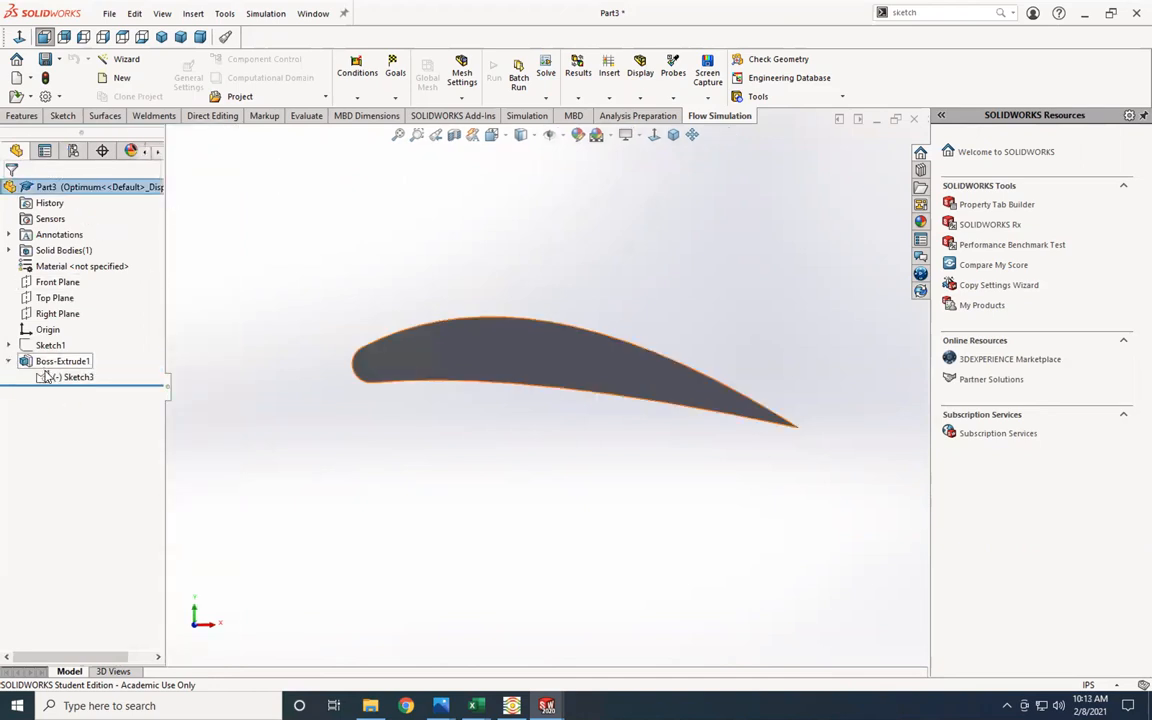
pyautogui.click(52, 378)
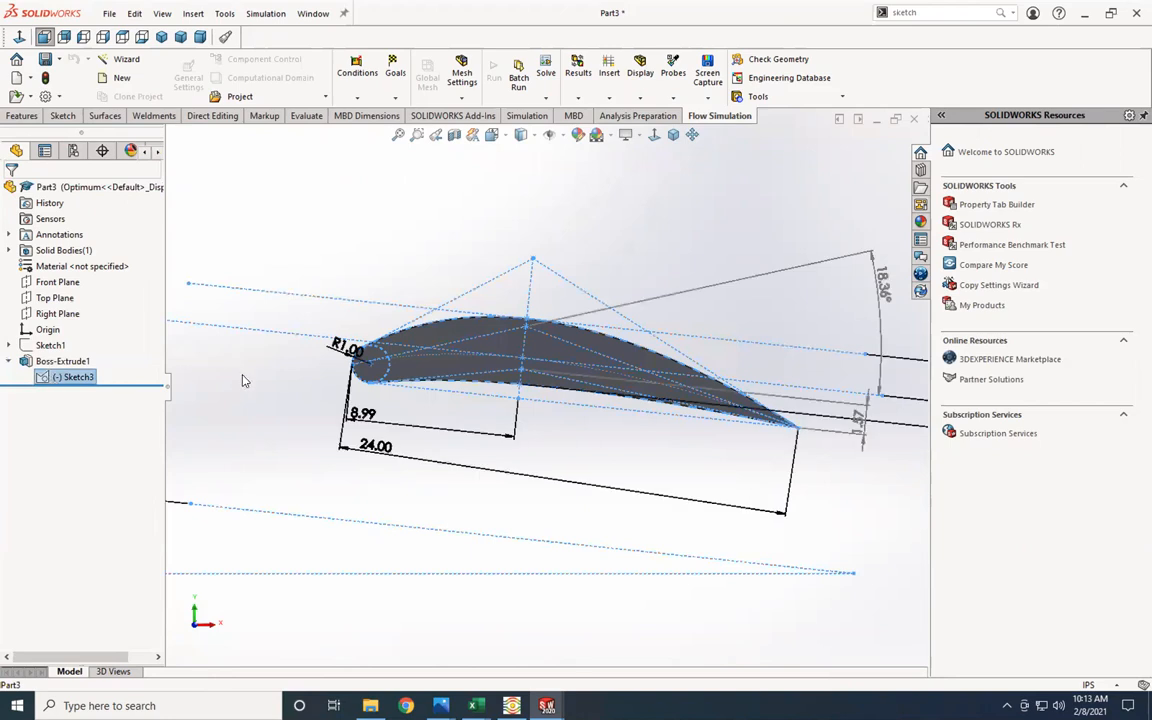
pyautogui.rightClick(82, 378)
pyautogui.click(95, 329)
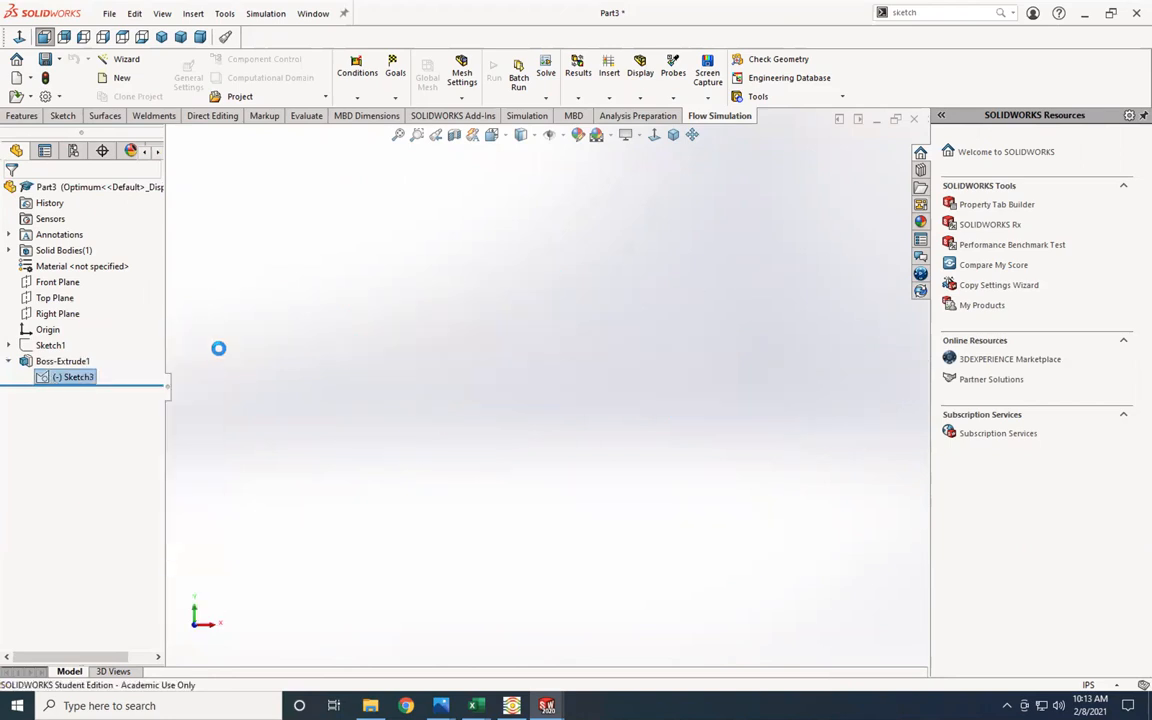
# Step: Turn off Instant2D and make Sketch3's 24.00 in chord dimension D3 apply to this configuration only
pyautogui.scroll(11, 757, 408)
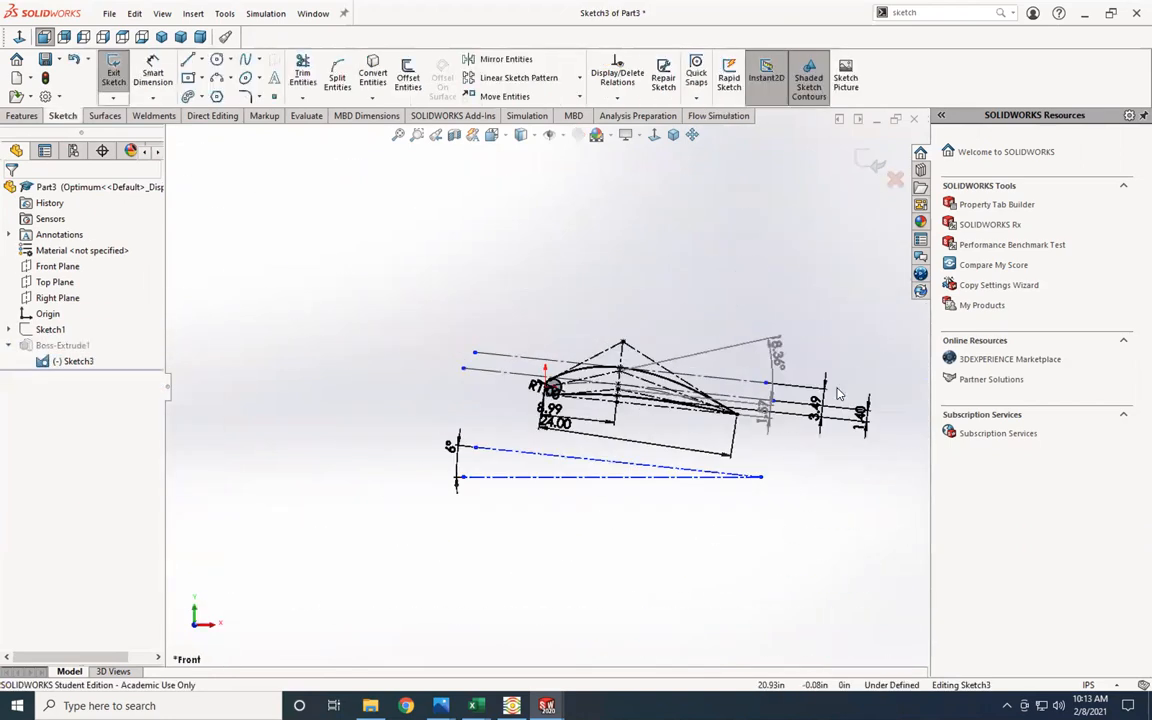
pyautogui.scroll(-1, 840, 388)
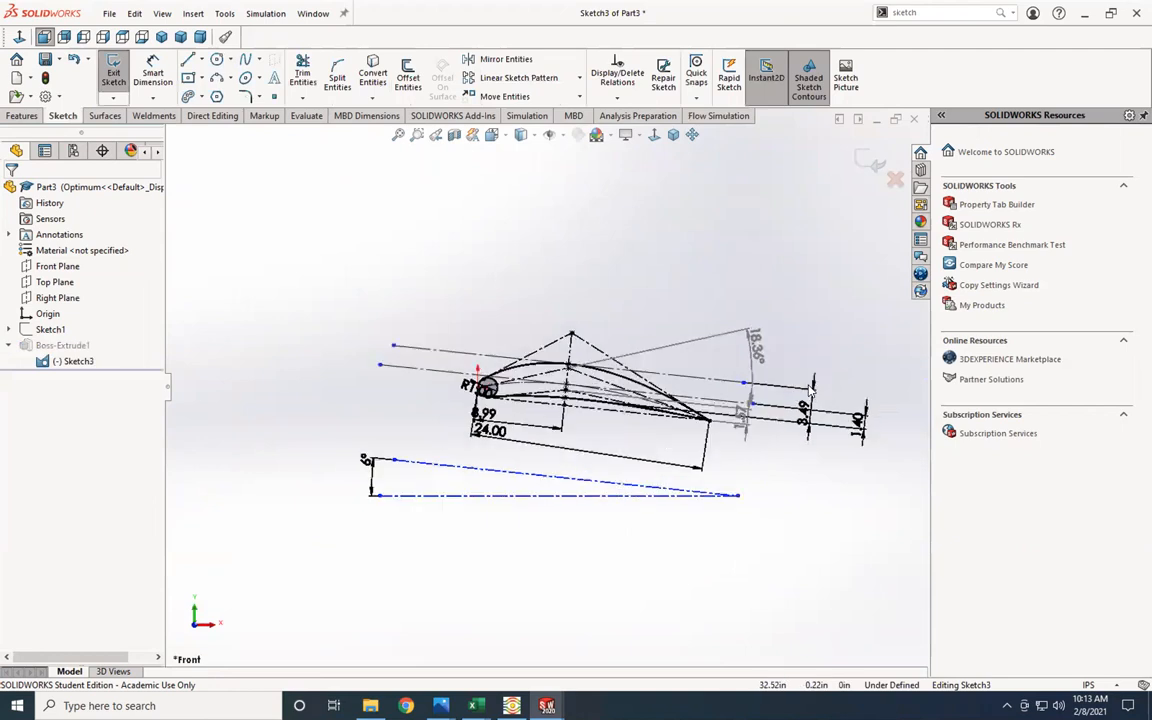
pyautogui.rightClick(498, 438)
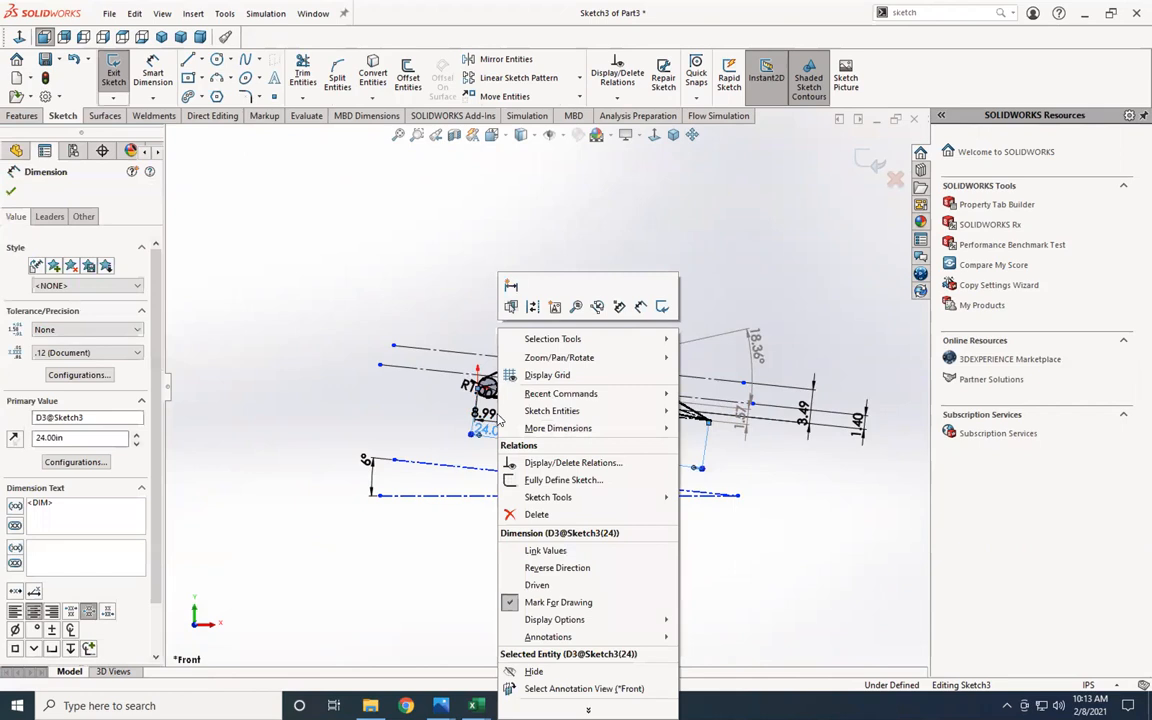
pyautogui.doubleClick(484, 433)
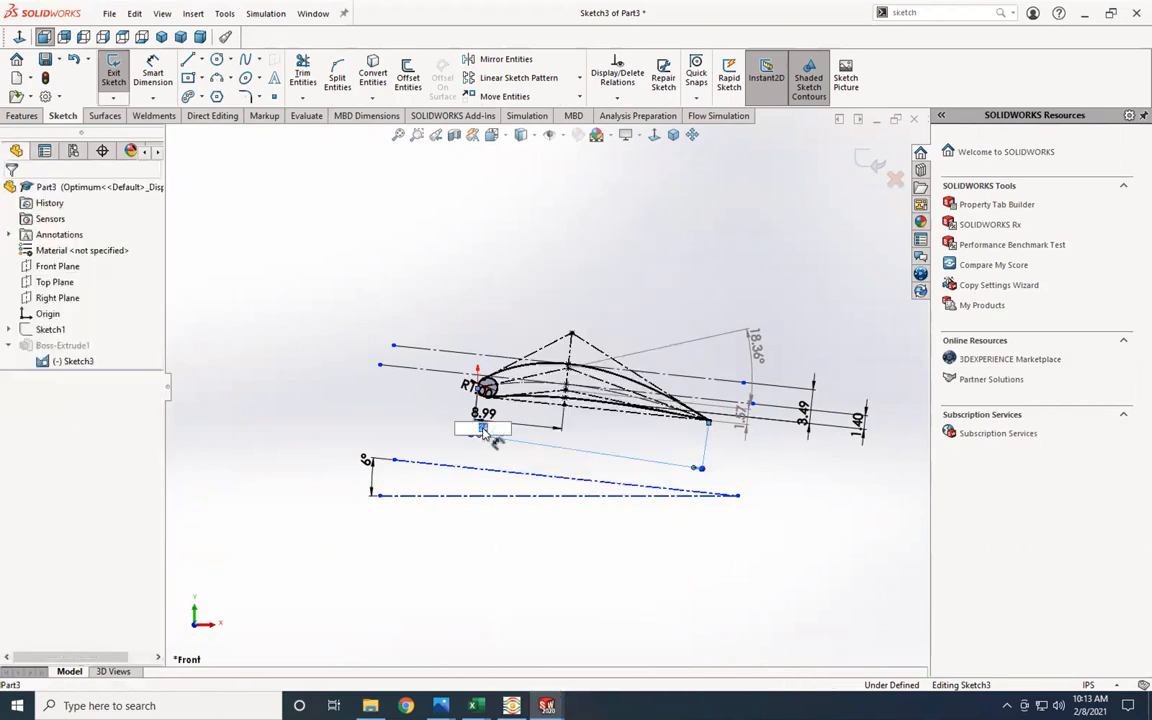
pyautogui.click(770, 88)
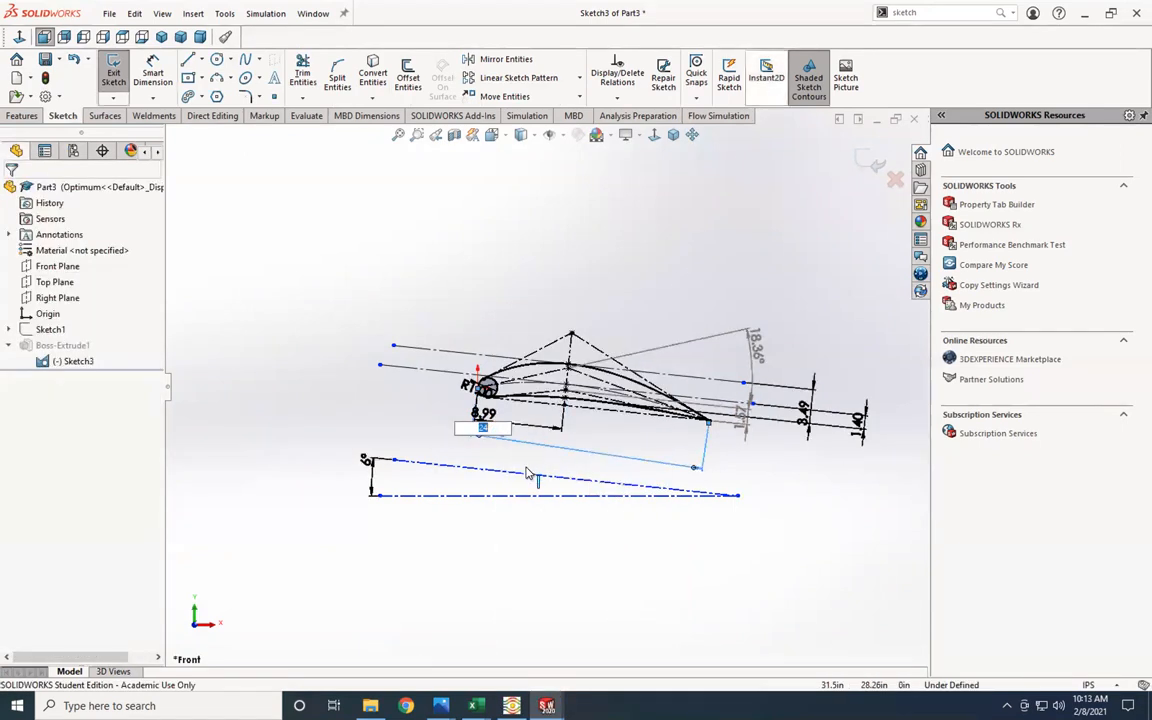
pyautogui.click(484, 457)
pyautogui.doubleClick(489, 431)
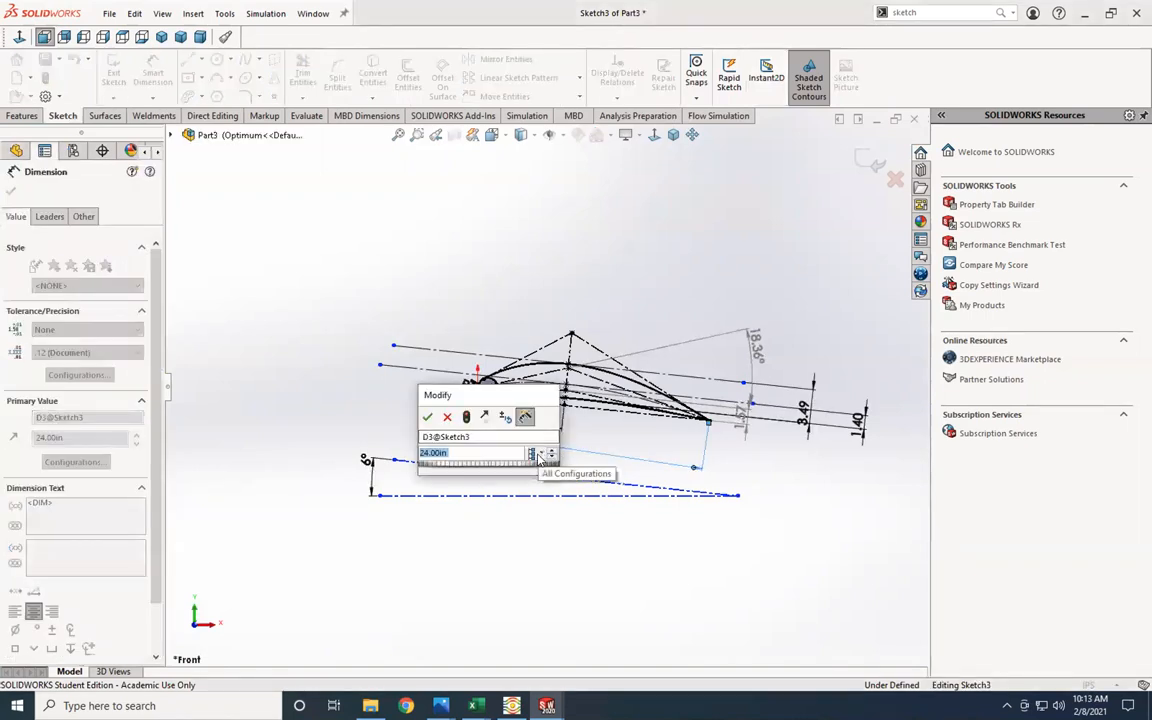
pyautogui.click(543, 455)
pyautogui.click(553, 472)
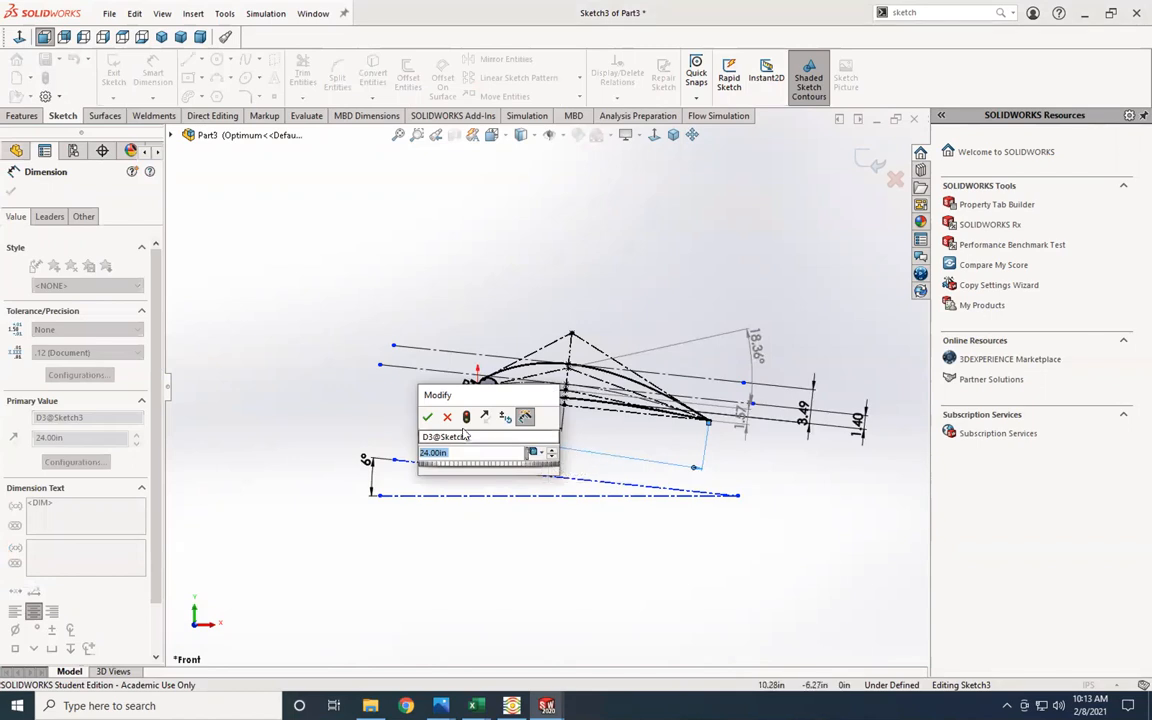
pyautogui.click(429, 419)
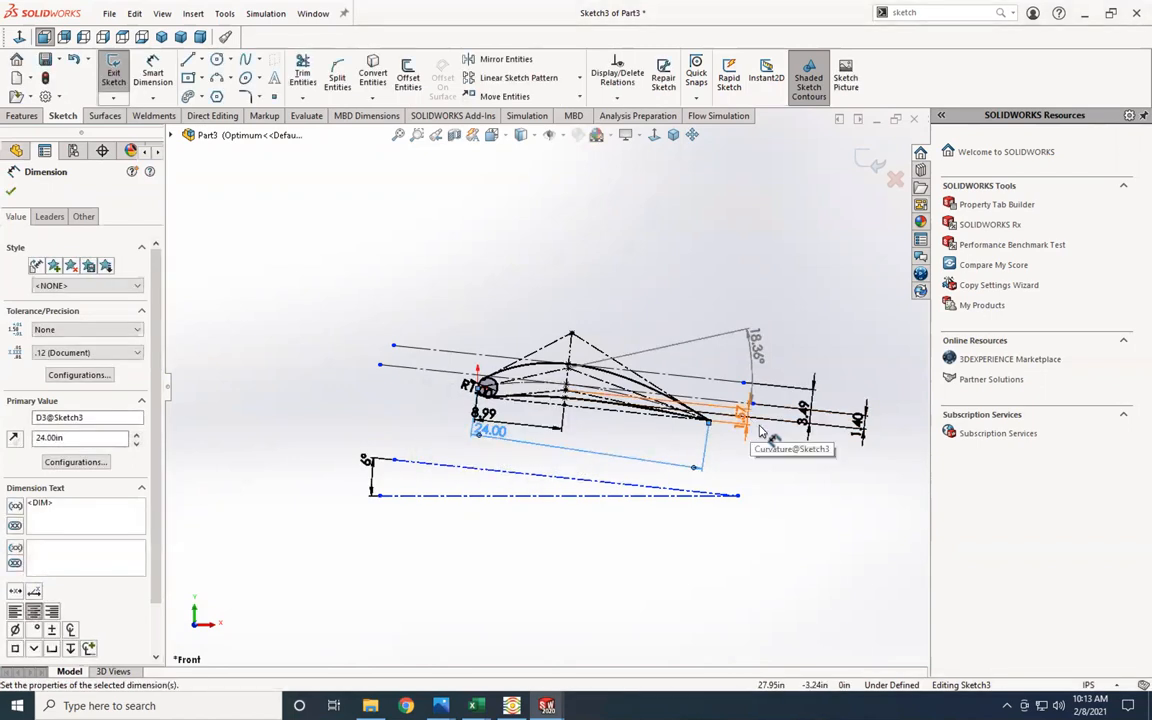
# Step: Make the D4 dimension of Sketch3 apply to this configuration only
pyautogui.click(529, 430)
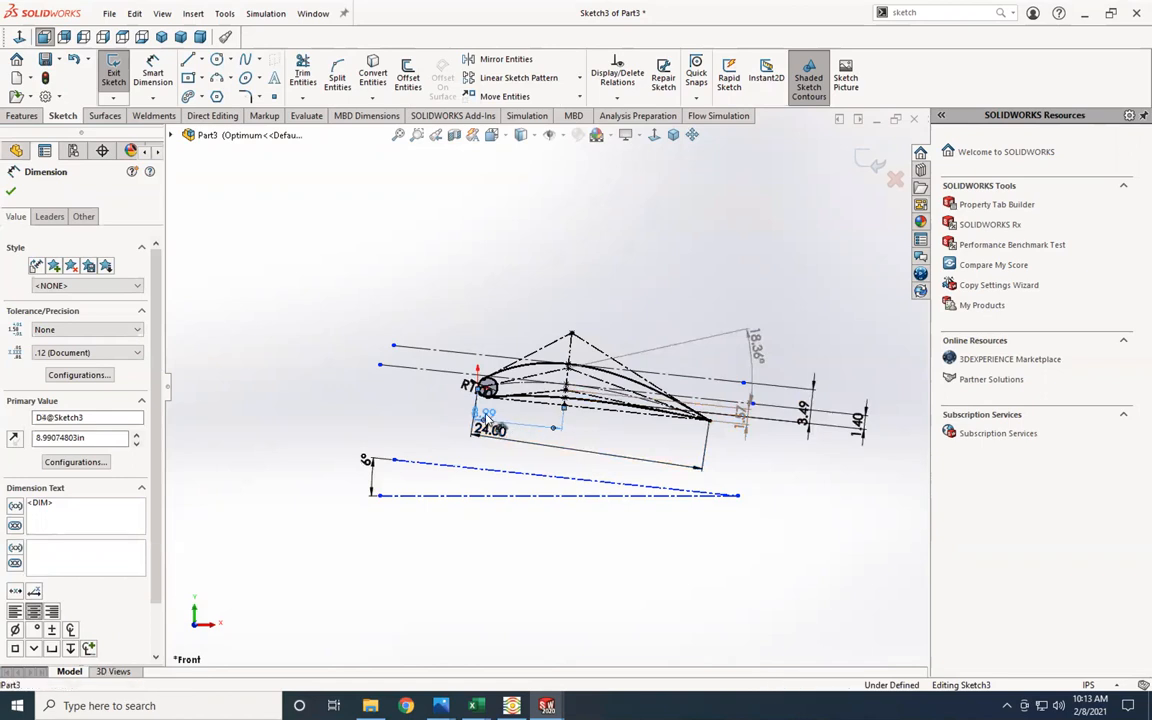
pyautogui.doubleClick(487, 417)
pyautogui.click(529, 431)
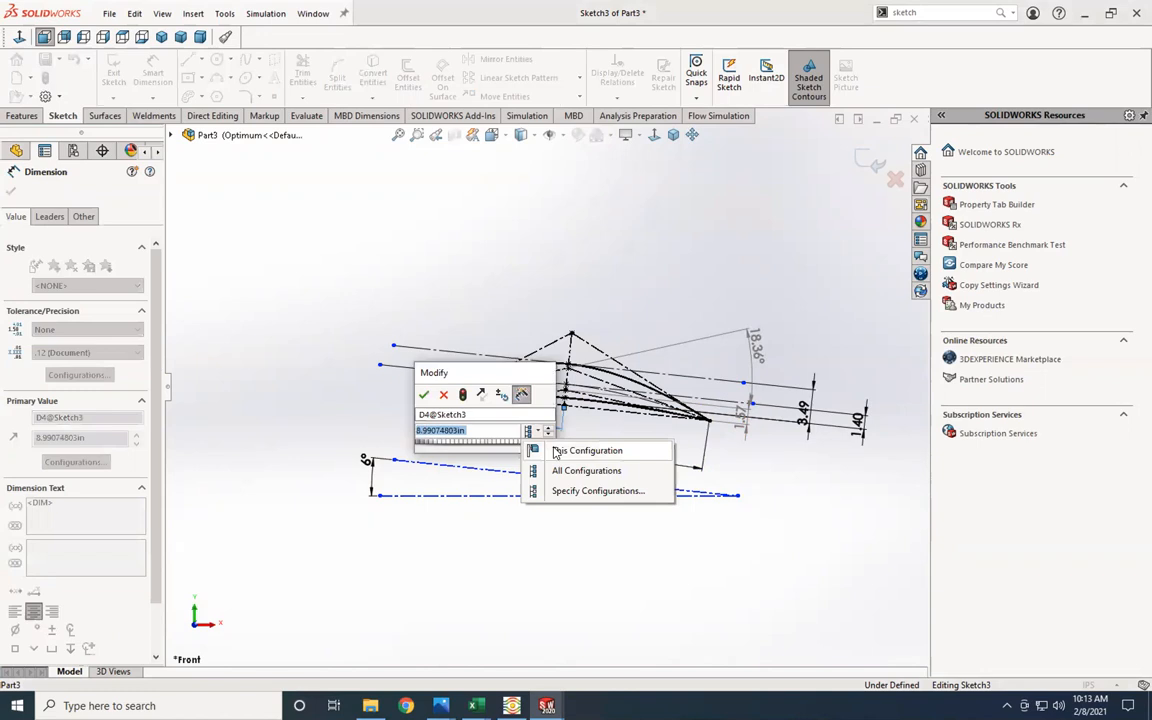
pyautogui.click(560, 451)
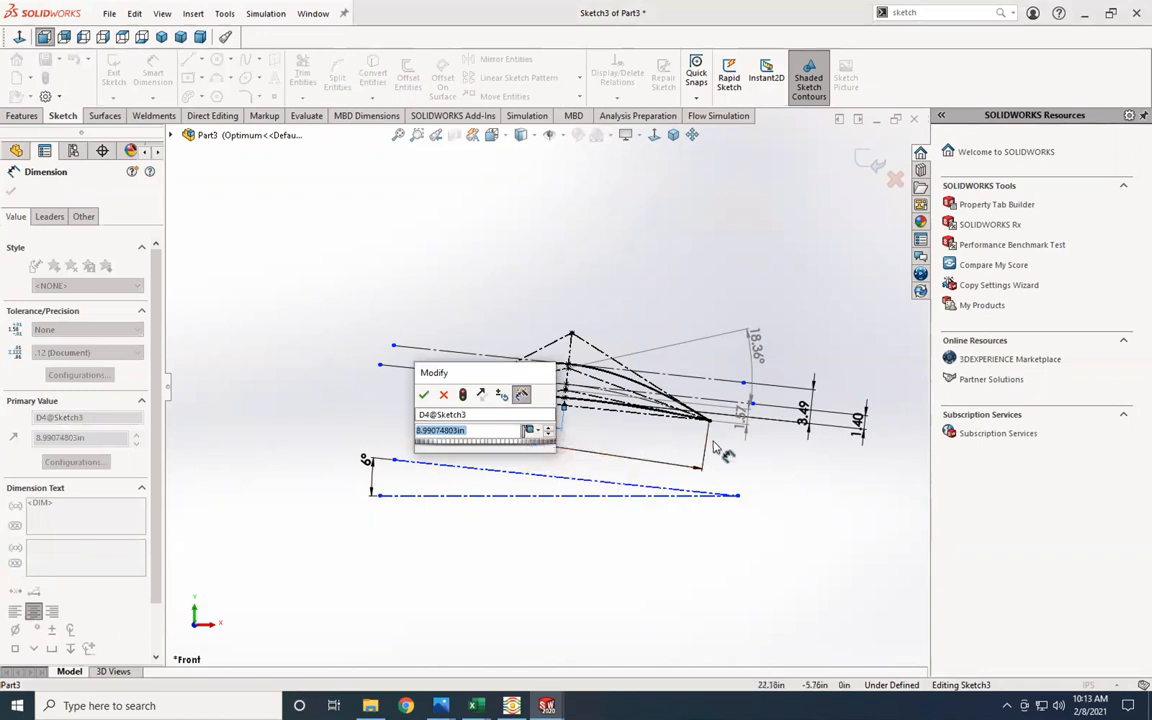
pyautogui.click(443, 395)
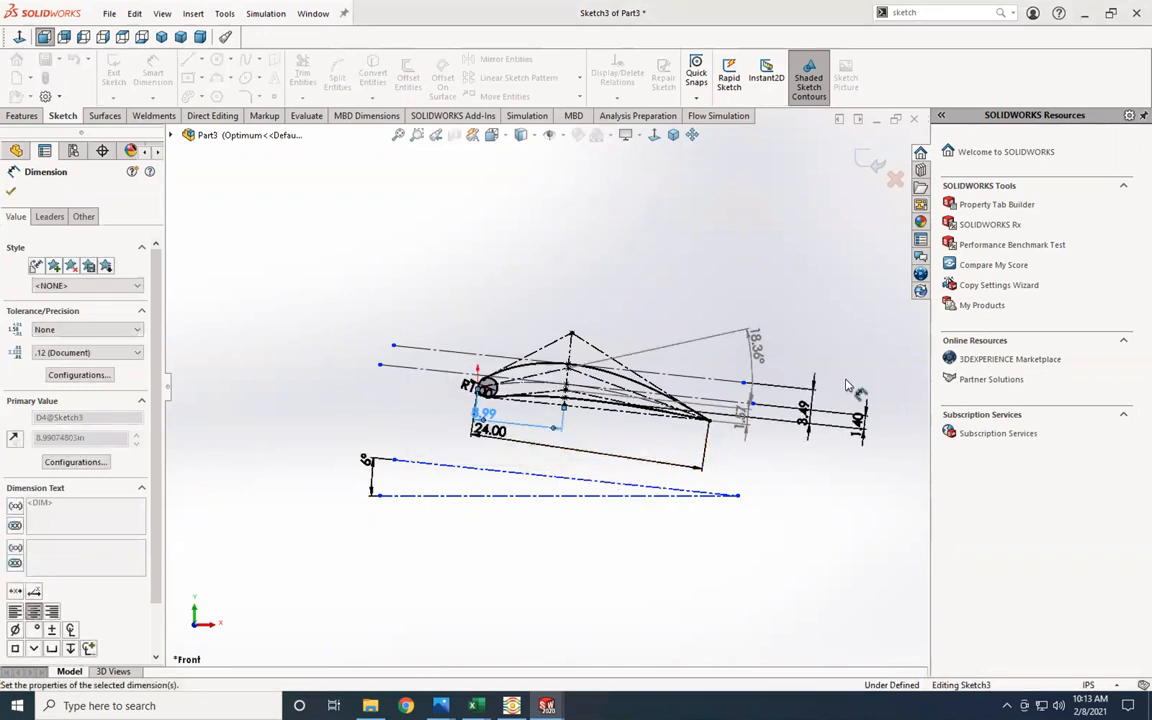
# Step: Make the thickness dimension t of Sketch3 apply to this configuration only
pyautogui.doubleClick(808, 414)
pyautogui.click(853, 430)
pyautogui.click(873, 447)
pyautogui.click(744, 396)
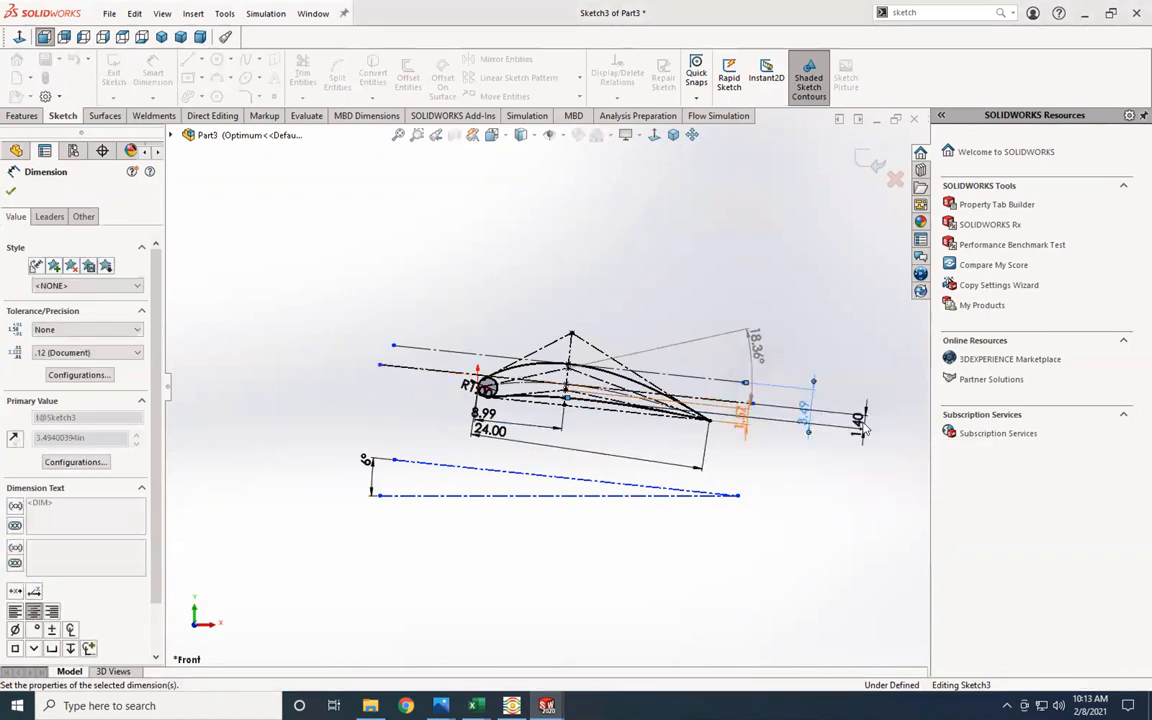
# Step: Make the Camber dimension of Sketch3 apply to this configuration only, and exit the sketch
pyautogui.doubleClick(848, 418)
pyautogui.click(903, 437)
pyautogui.click(925, 455)
pyautogui.click(798, 401)
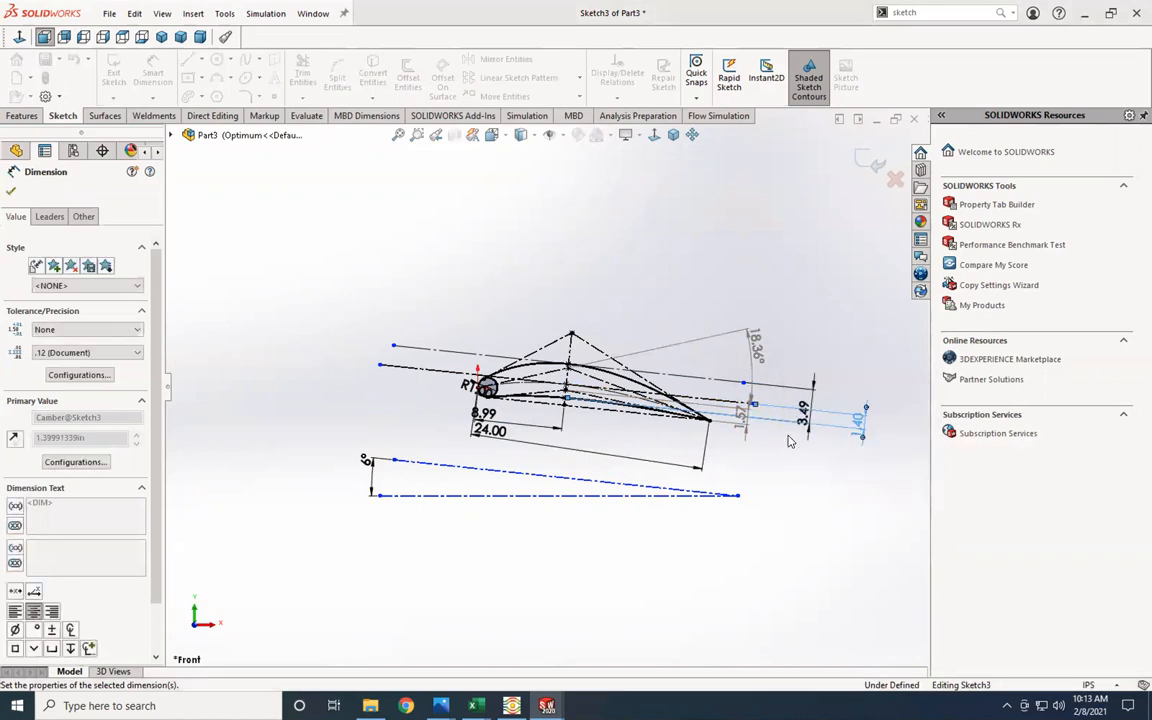
pyautogui.click(700, 442)
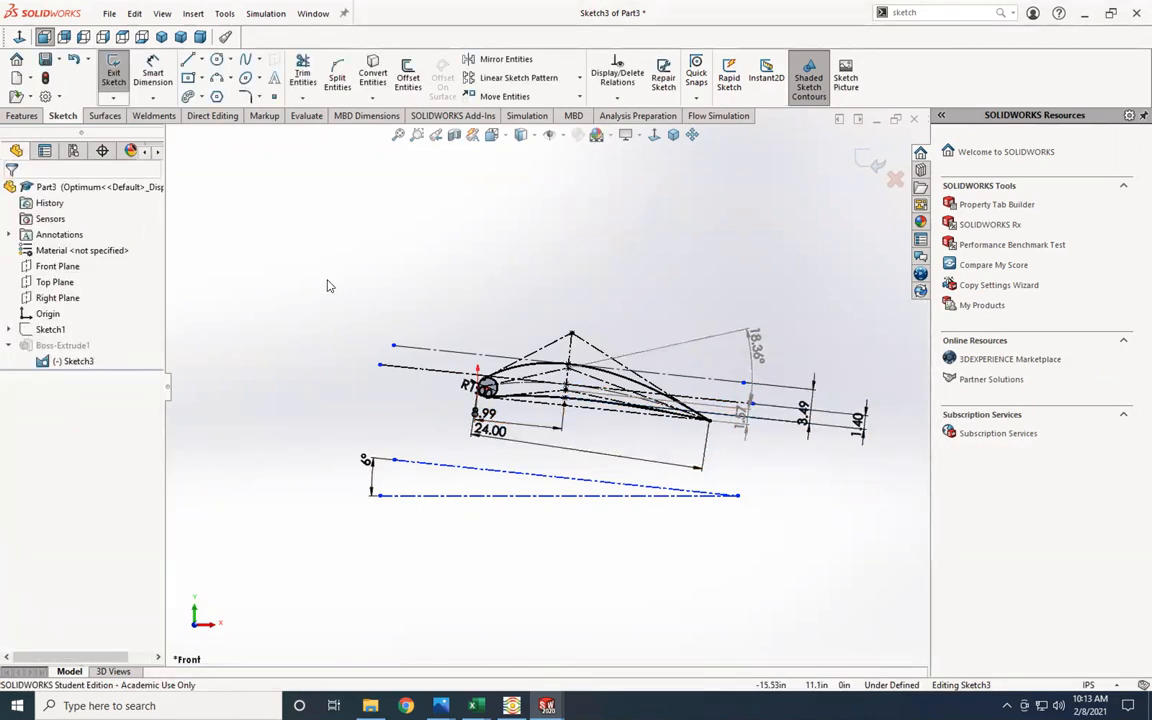
pyautogui.click(113, 74)
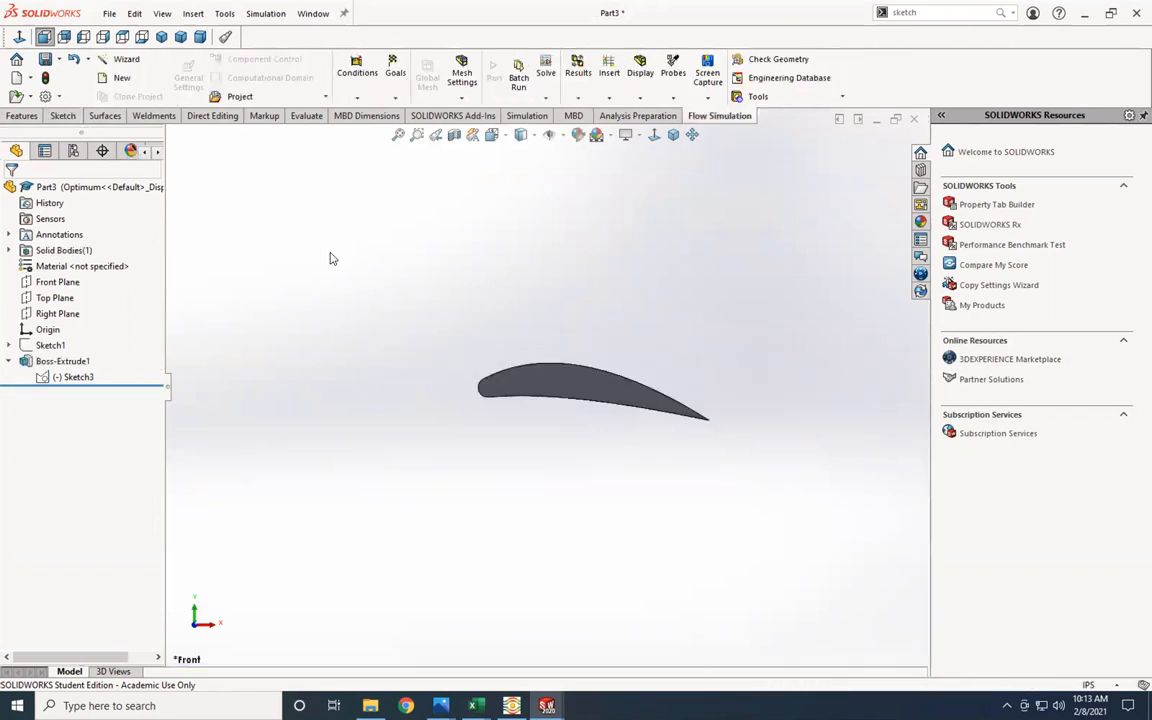
# Step: Edit the design table and add the Camber@Sketch3, D4@Sketch3 and t@Sketch3 parameters, leaving out D3@Sketch3
pyautogui.click(73, 150)
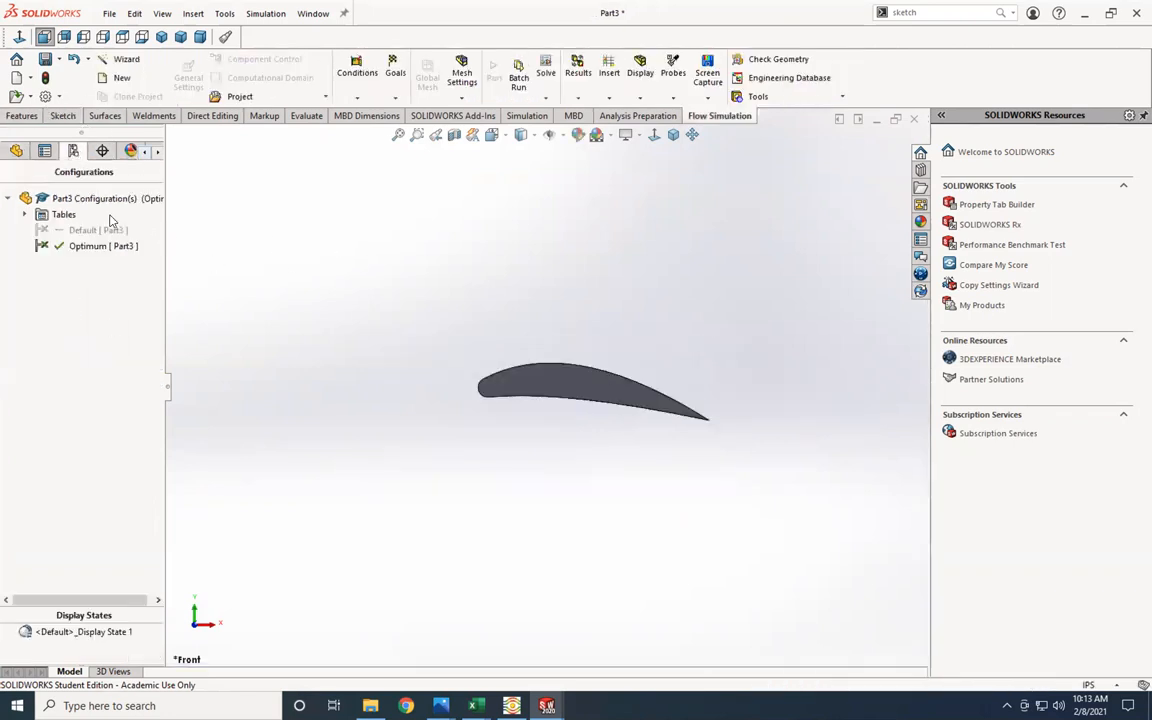
pyautogui.click(26, 215)
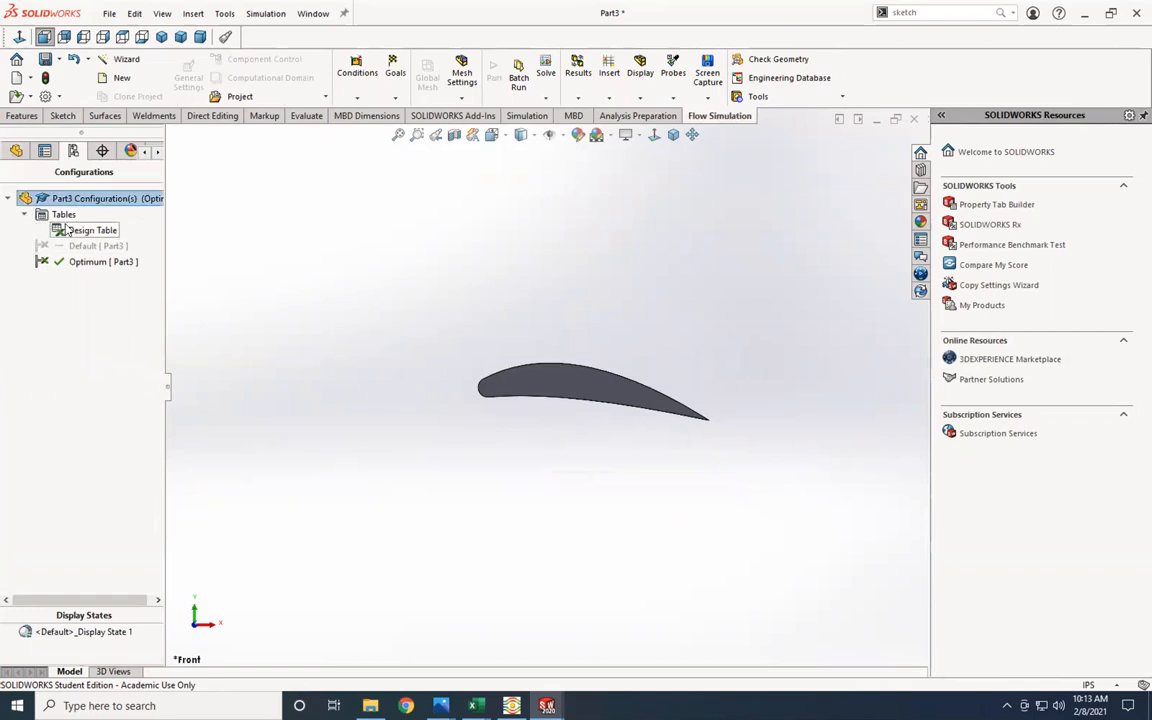
pyautogui.rightClick(70, 230)
pyautogui.click(100, 254)
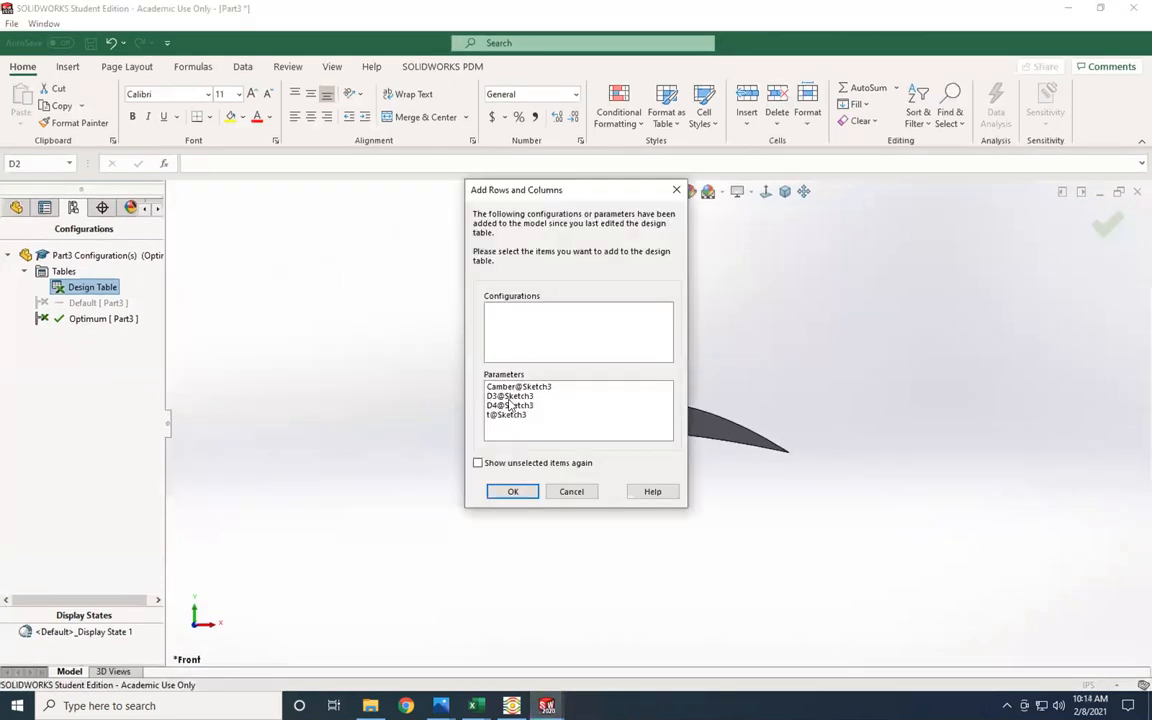
pyautogui.click(518, 388)
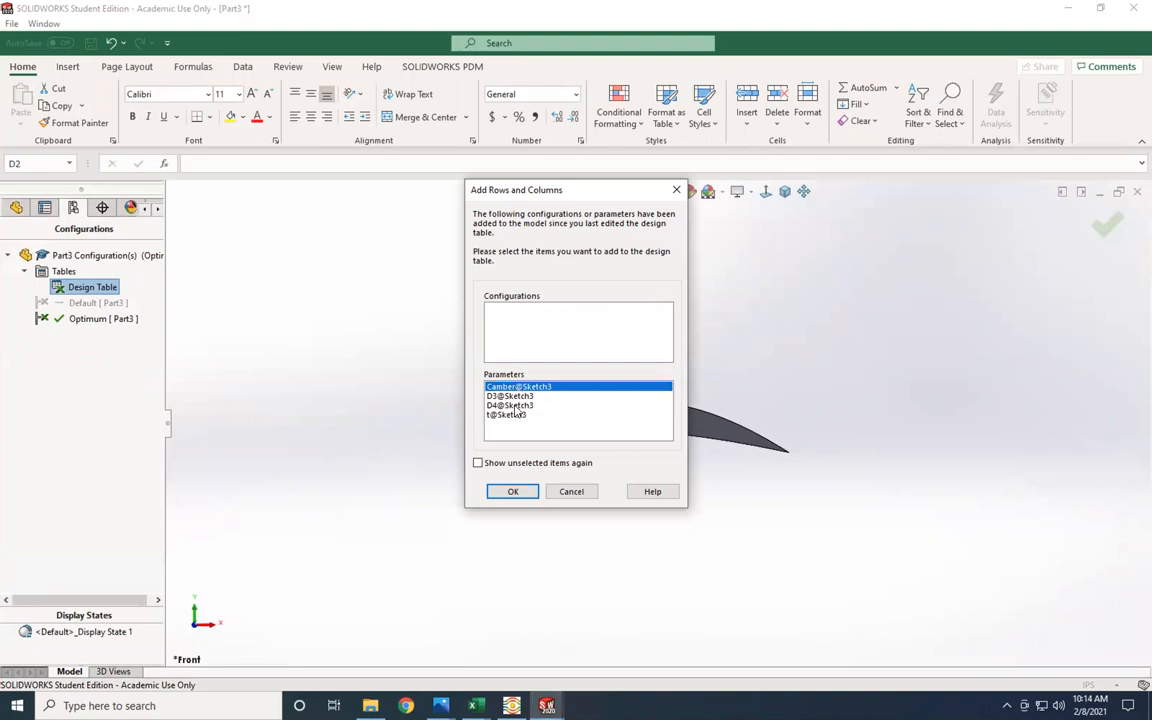
pyautogui.click(516, 406)
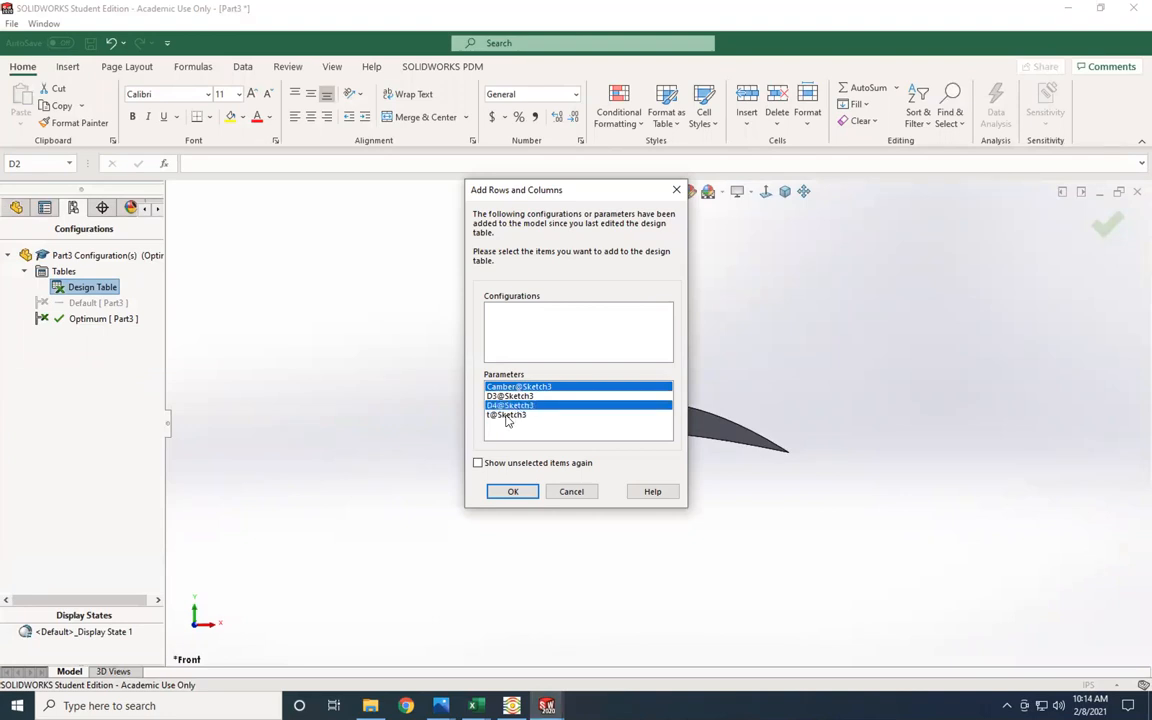
pyautogui.click(507, 415)
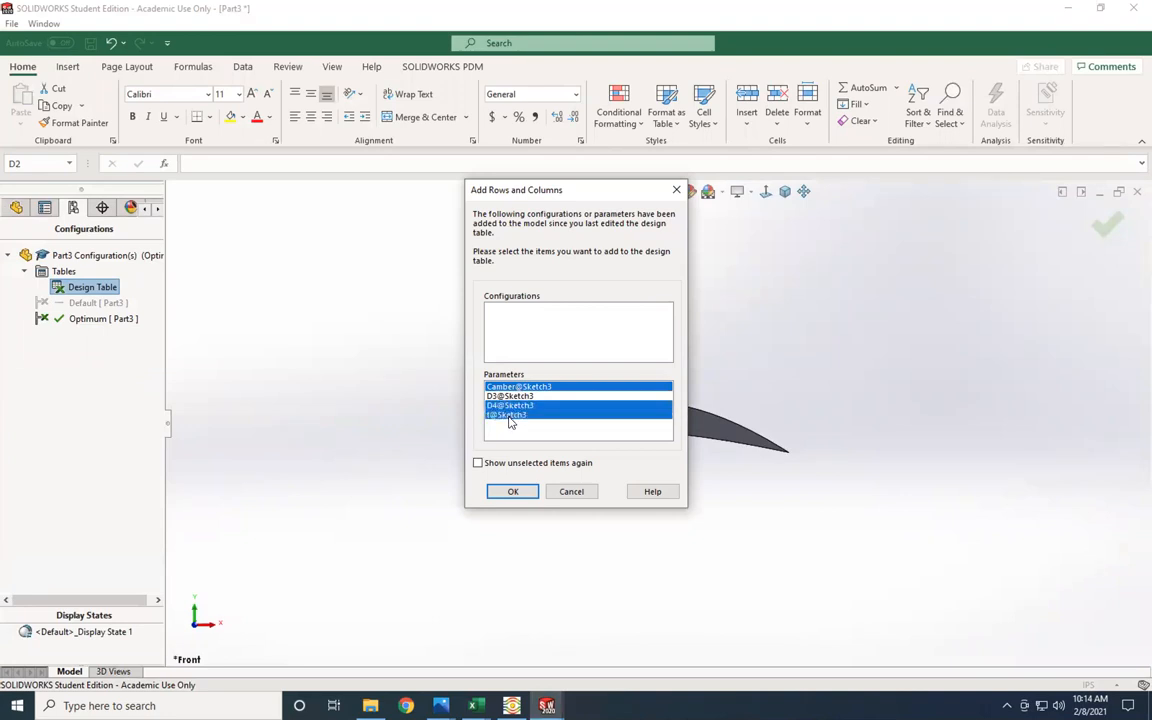
pyautogui.click(513, 491)
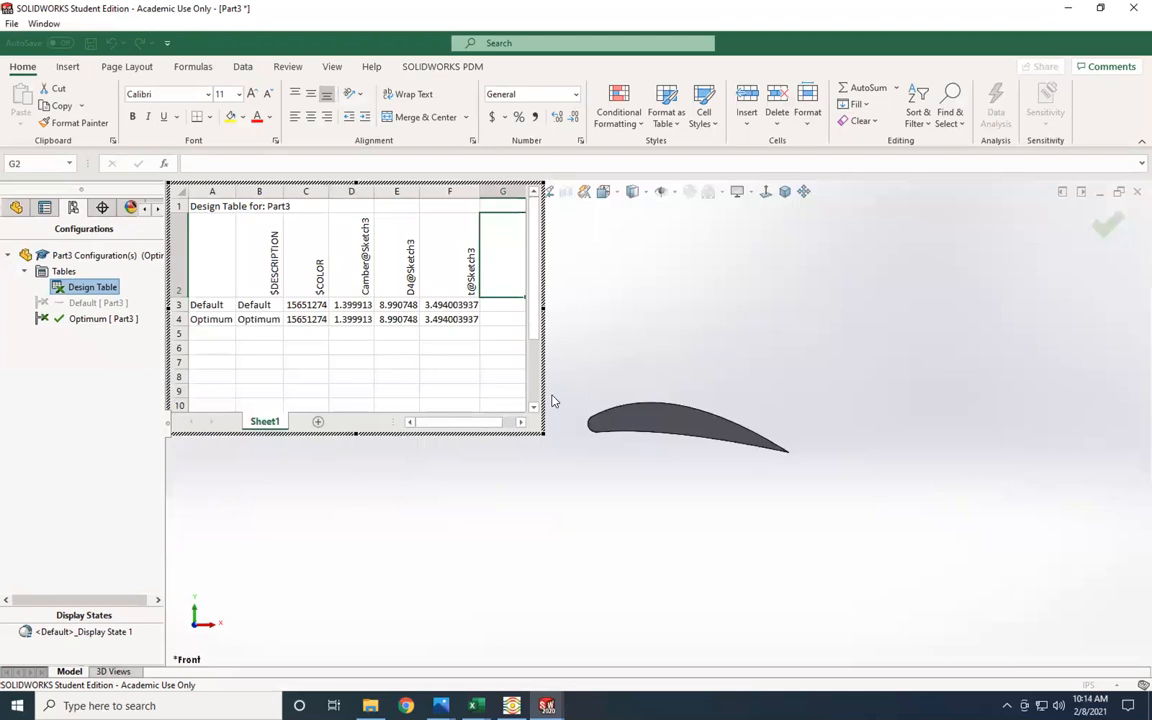
# Step: Move the design table slightly away from the configuration tree and select the Optimum row's Camber@Sketch3 cell
pyautogui.moveTo(543, 381); pyautogui.dragTo(595, 379)
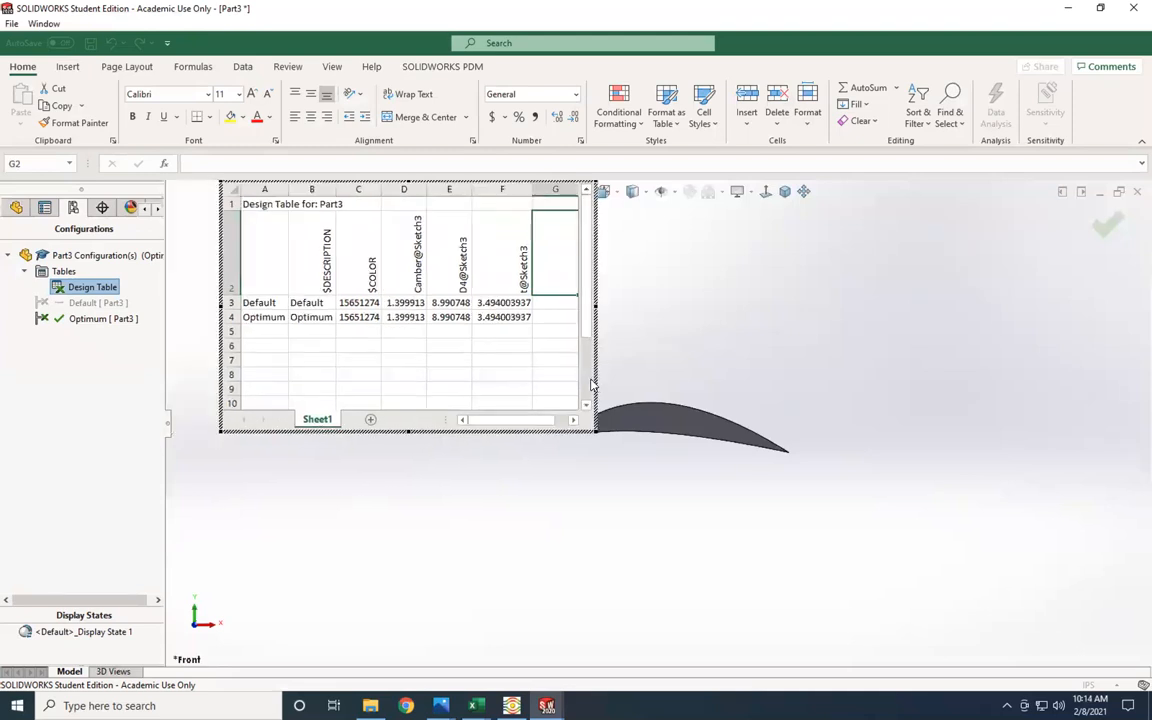
pyautogui.click(412, 318)
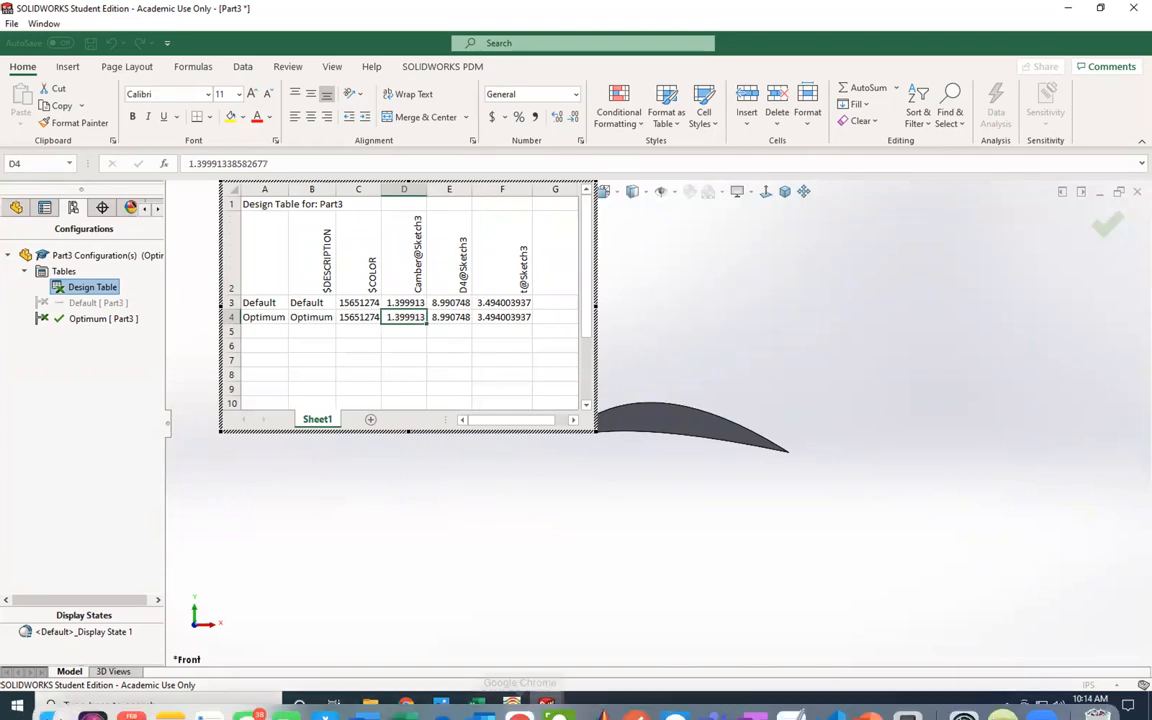
pyautogui.moveTo(546, 705)
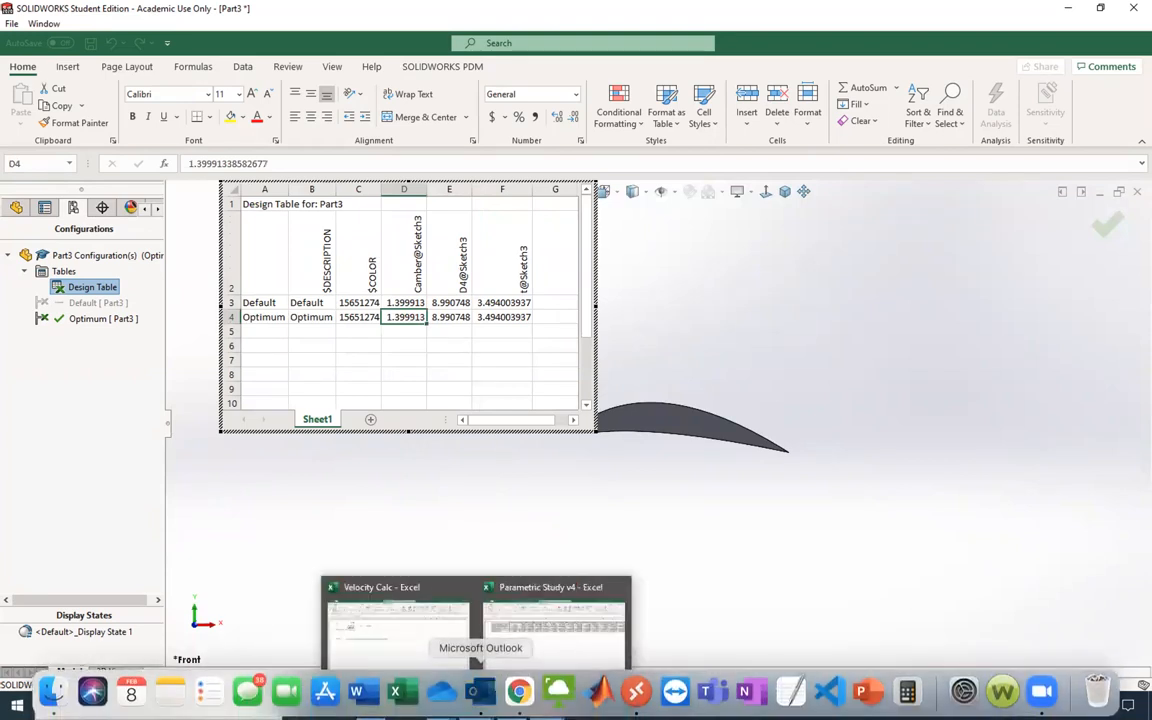
pyautogui.click(479, 698)
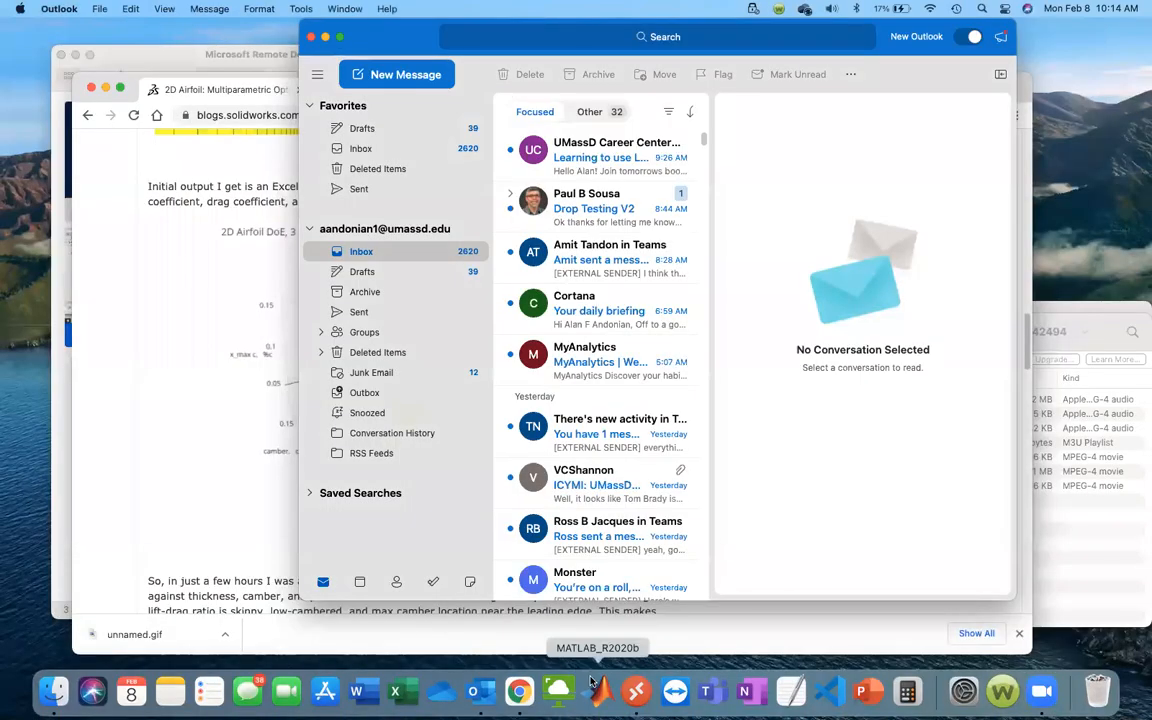
pyautogui.hotkey('ctrl', 'Right')
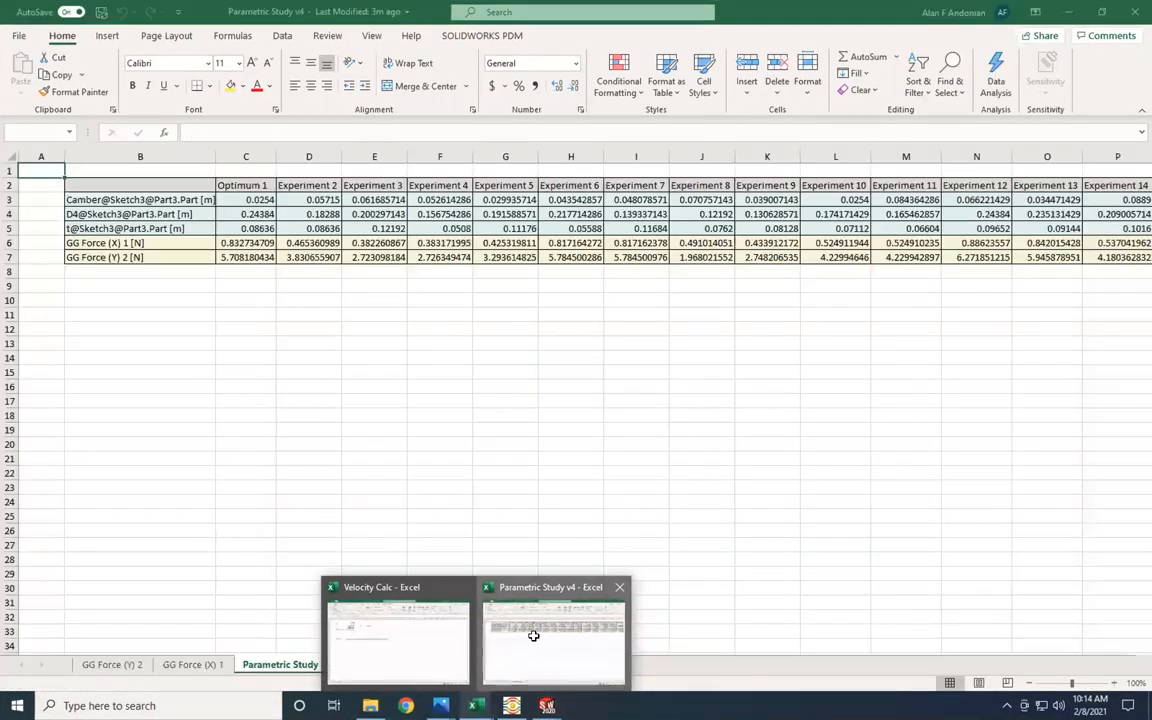
# Step: Switch to the Parametric Study v4 workbook in Excel and copy the Optimum 1 camber value of 0.0254
pyautogui.click(531, 638)
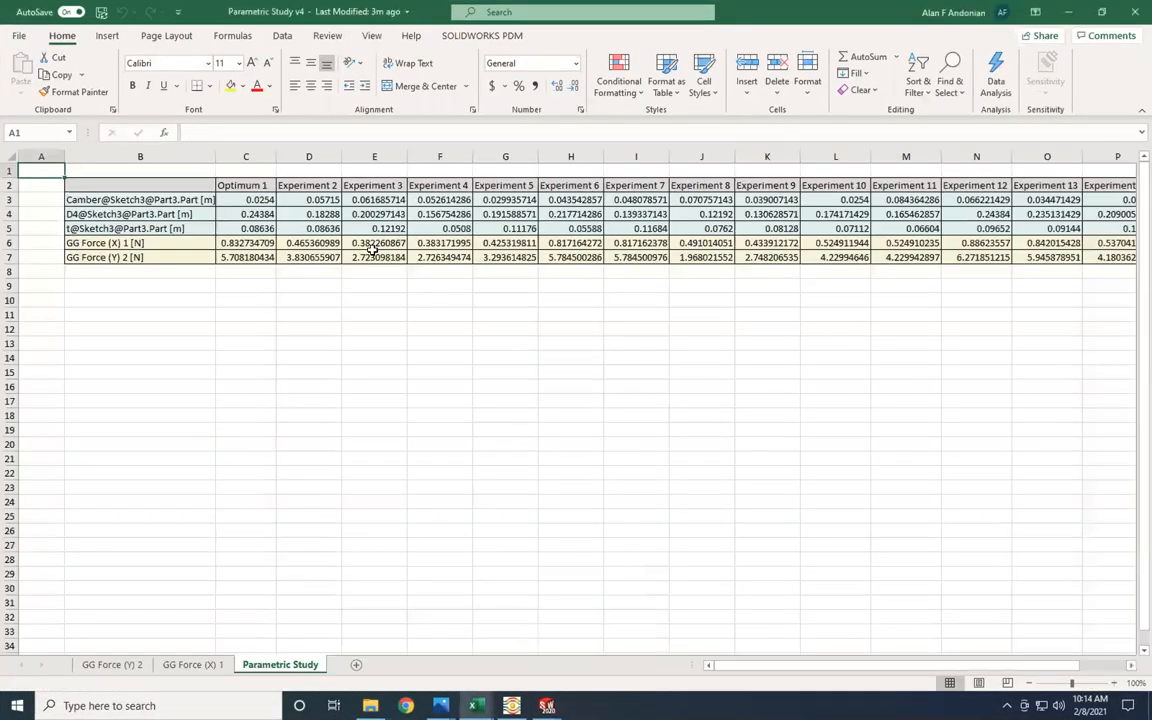
pyautogui.click(237, 257)
pyautogui.click(250, 200)
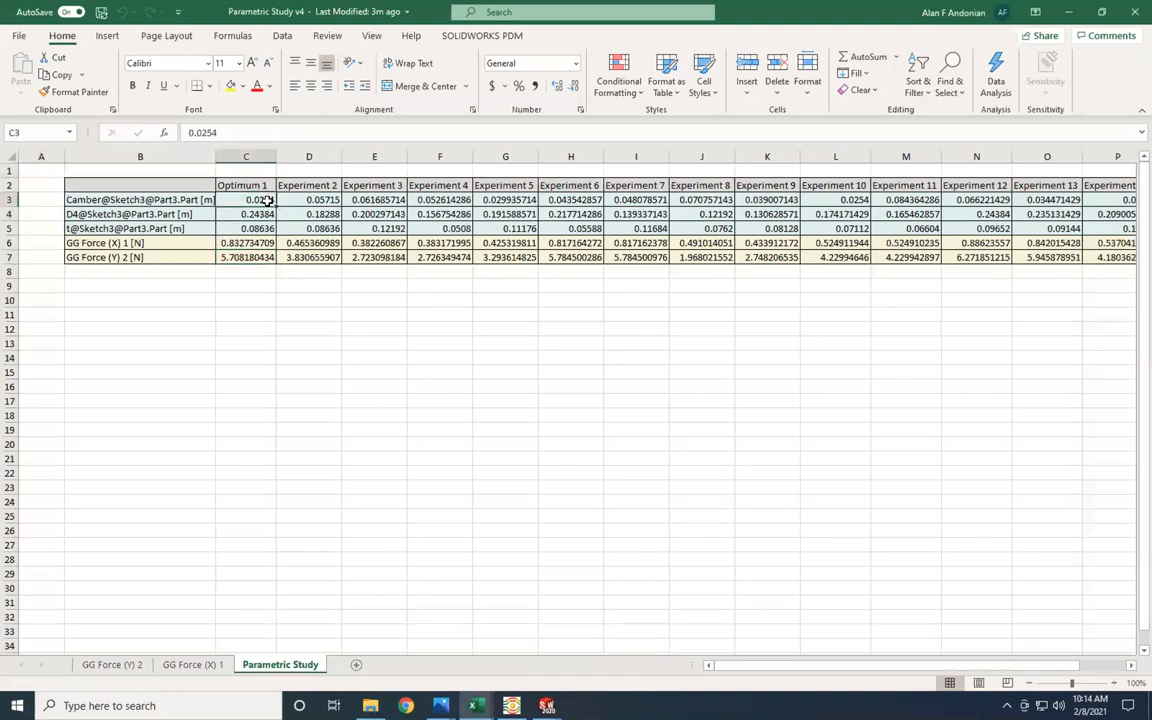
pyautogui.hotkey('ctrl', 'c')
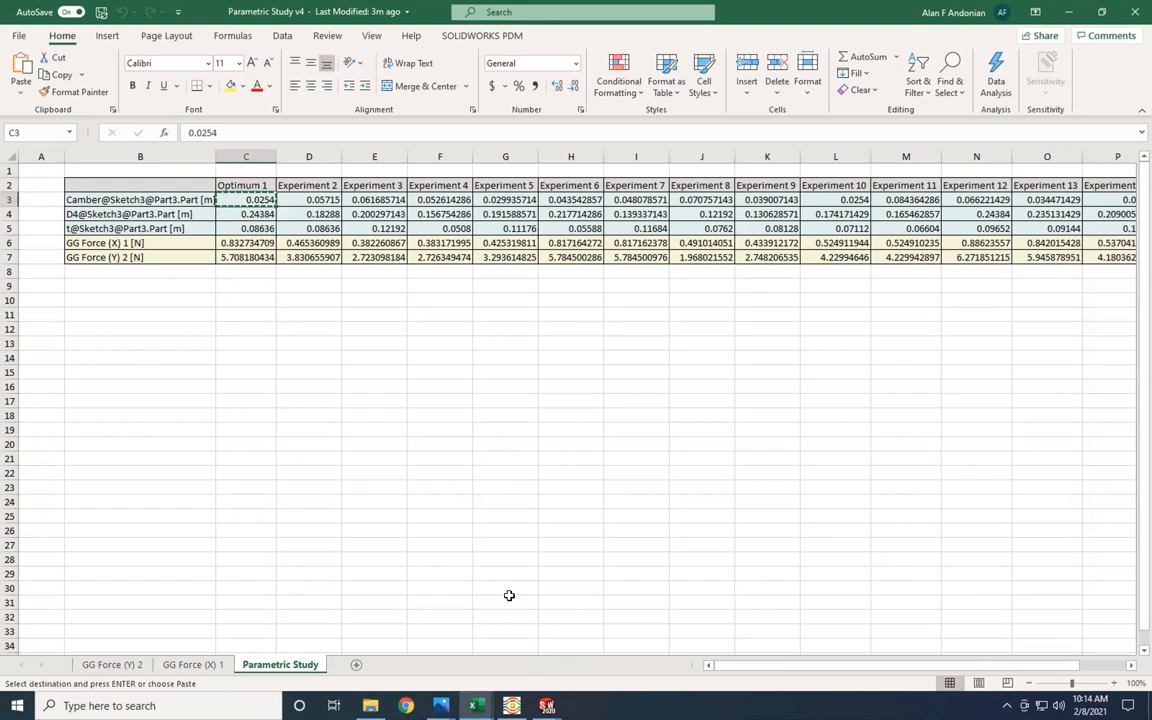
# Step: Switch back to the SOLIDWORKS part and open Sketch3 under Boss-Extrude1 for editing
pyautogui.hotkey('alt', 'Tab')
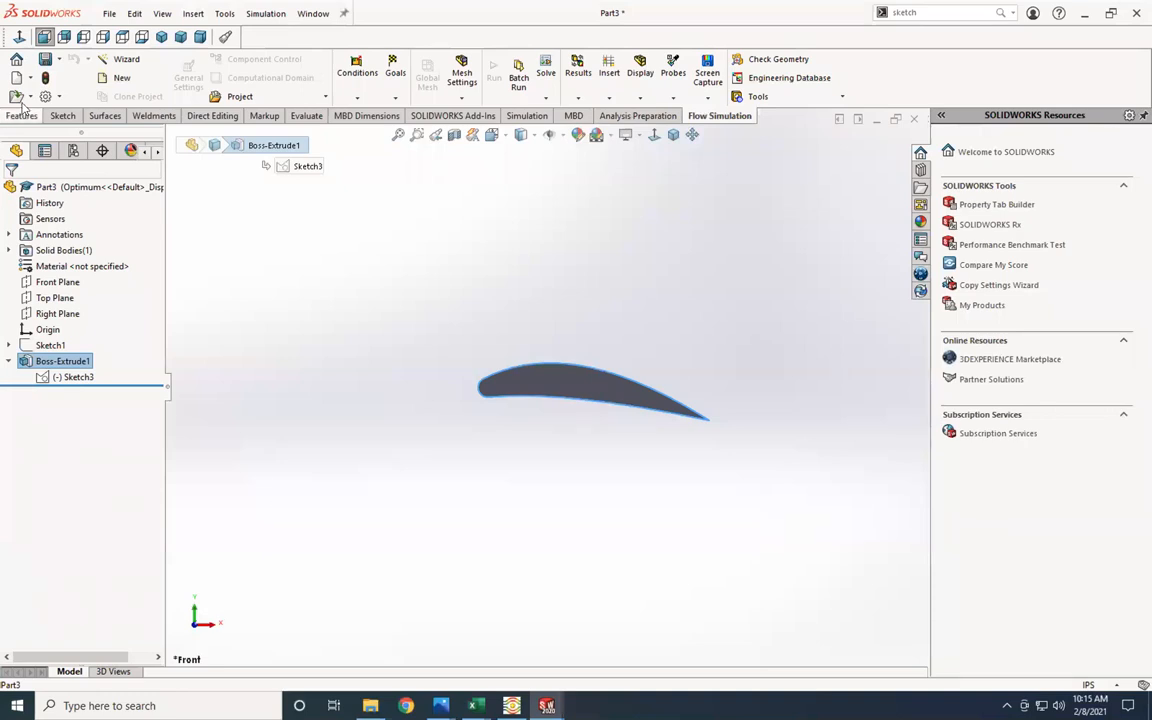
pyautogui.click(83, 385)
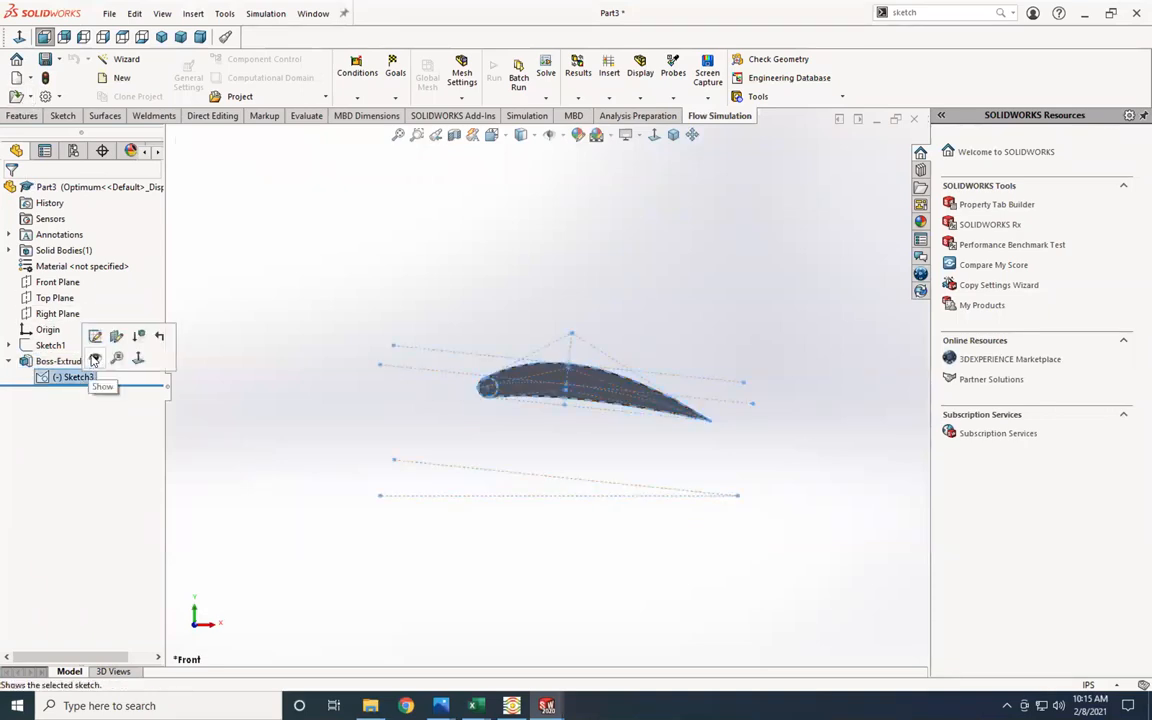
pyautogui.click(92, 334)
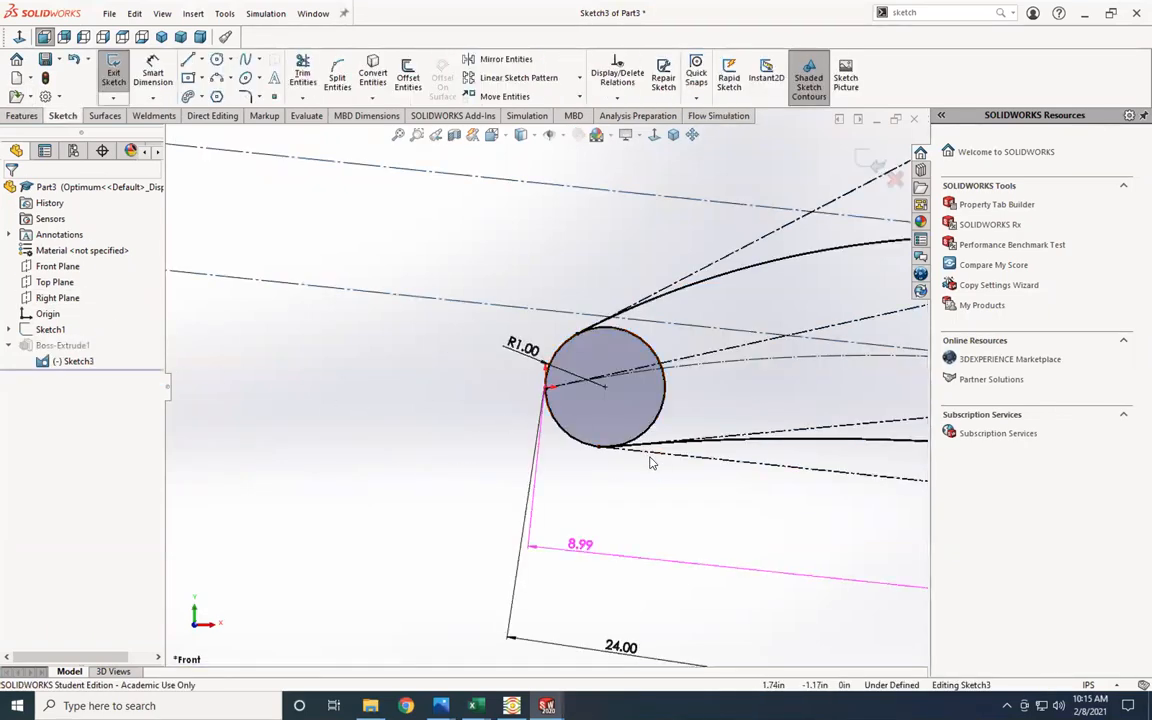
pyautogui.scroll(6, 653, 463)
pyautogui.scroll(-2, 692, 437)
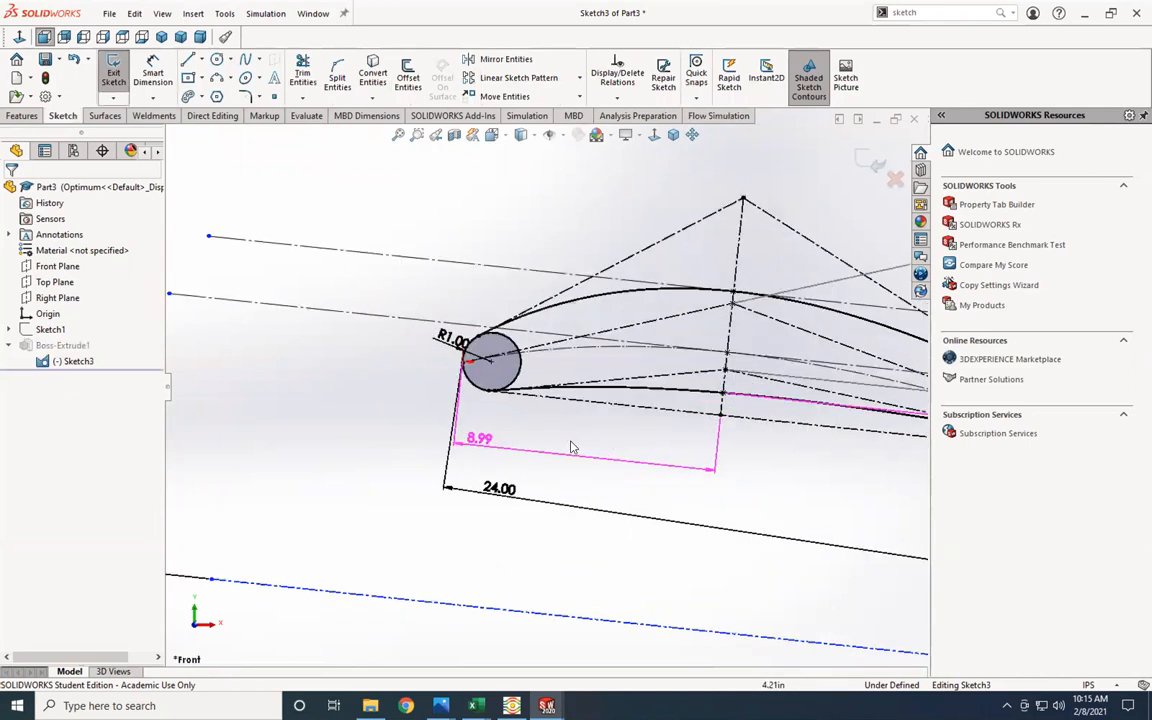
# Step: Open the D4@Sketch3 dimension for editing, switch to the Parametric Study v4 workbook in Excel and copy the Optimum 1 D4 value of 0.24384
pyautogui.click(478, 440)
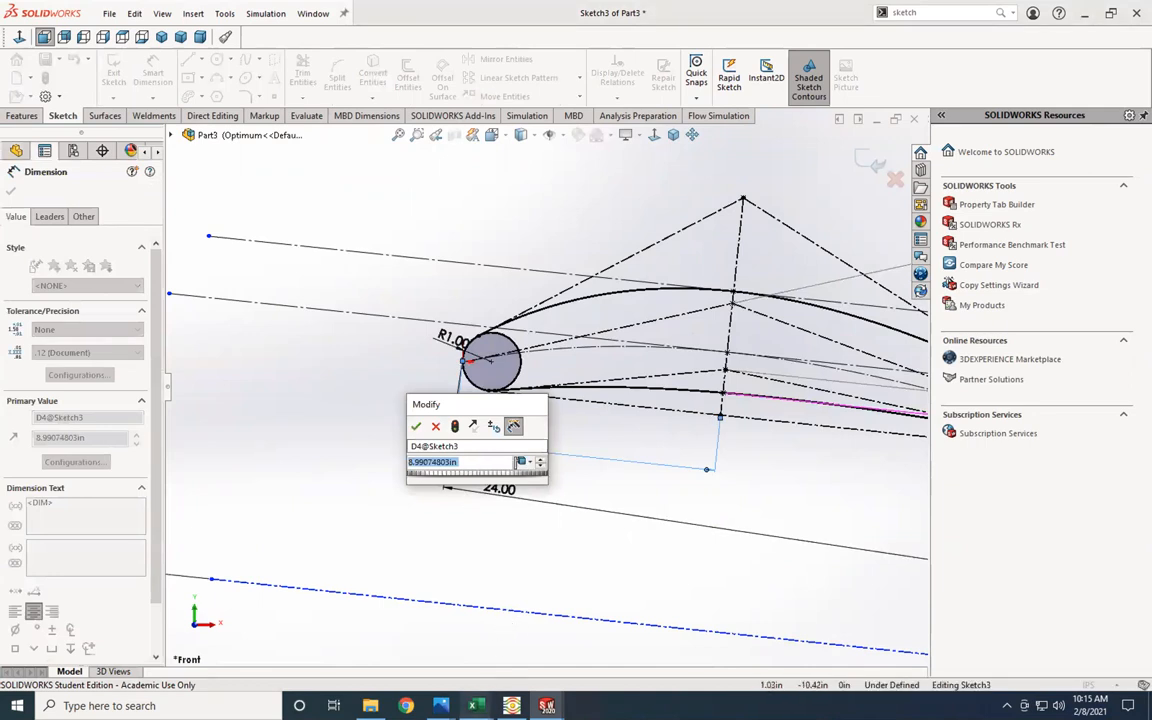
pyautogui.moveTo(476, 705)
pyautogui.click(527, 646)
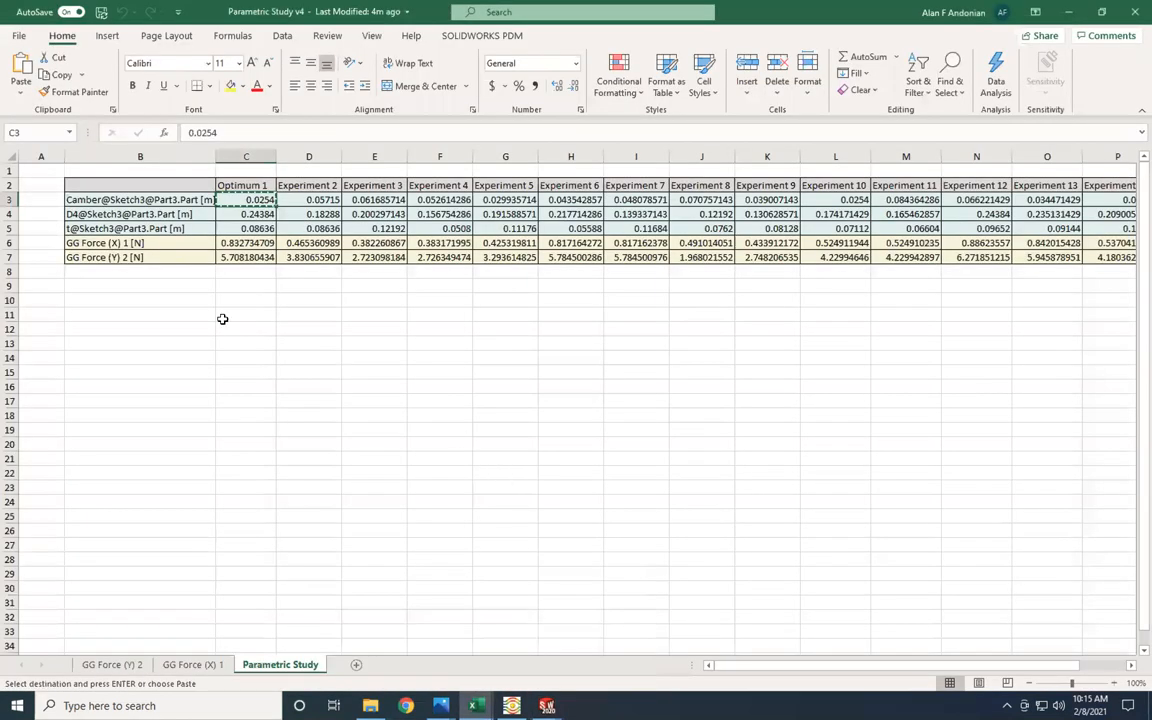
pyautogui.click(231, 219)
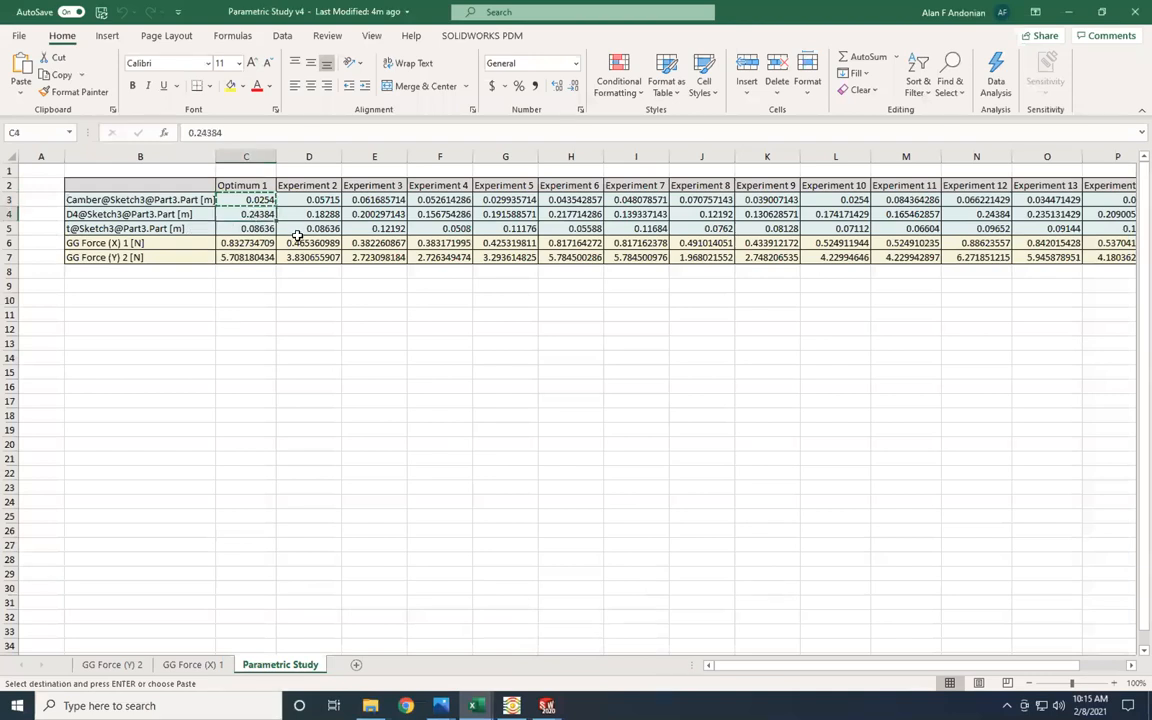
pyautogui.hotkey('ctrl', 'c')
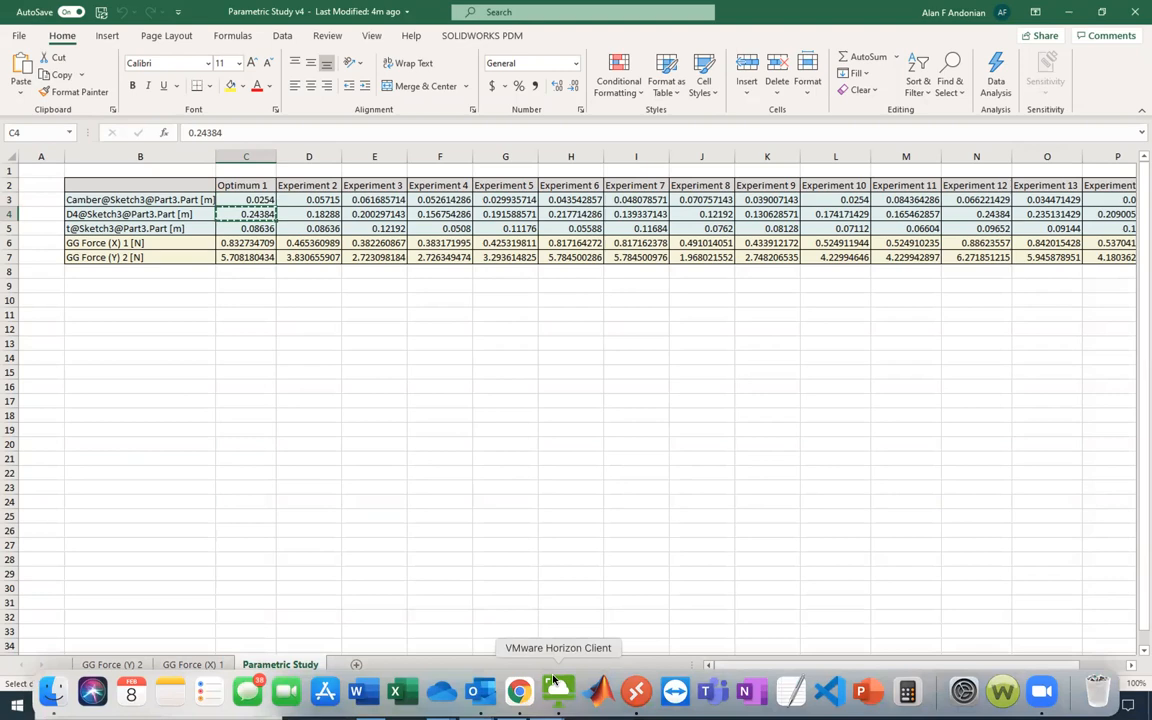
pyautogui.hotkey('ctrl', 'Right')
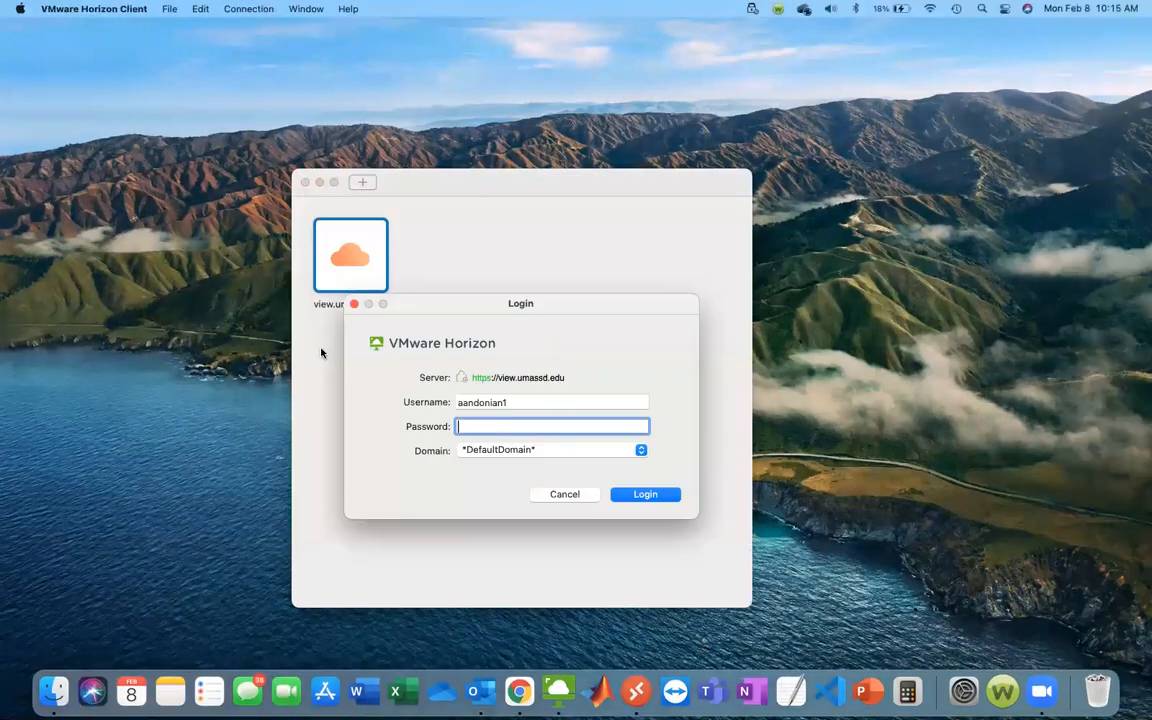
pyautogui.click(553, 494)
pyautogui.click(305, 182)
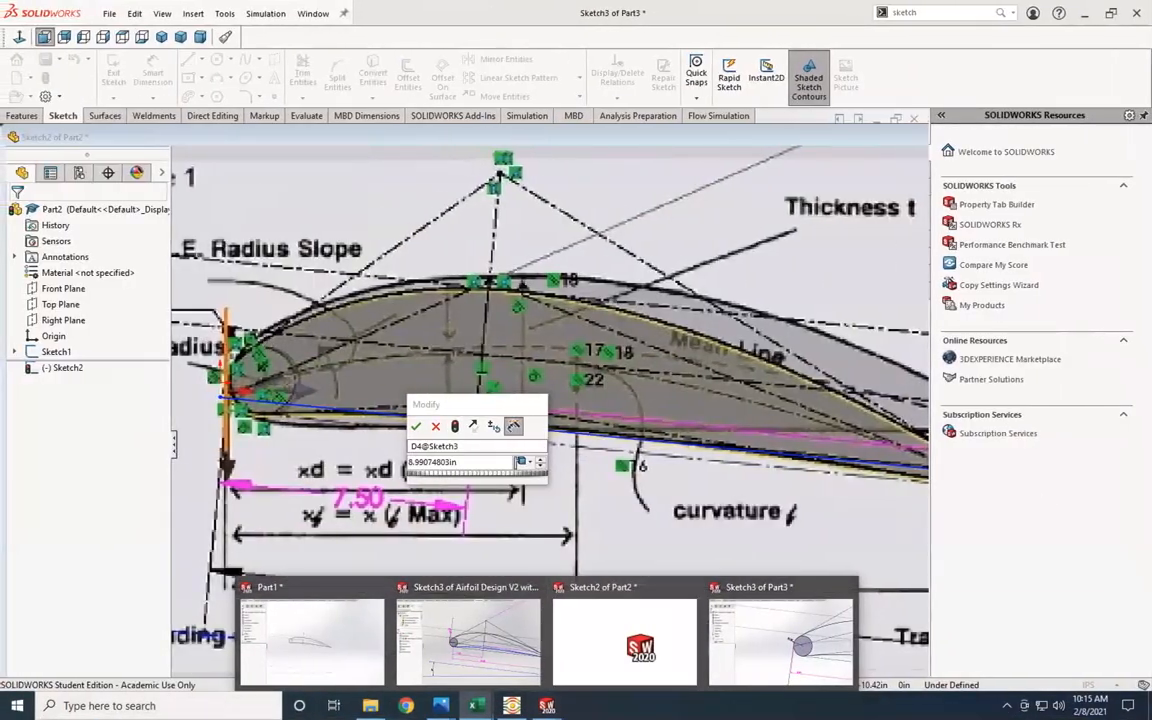
pyautogui.click(476, 705)
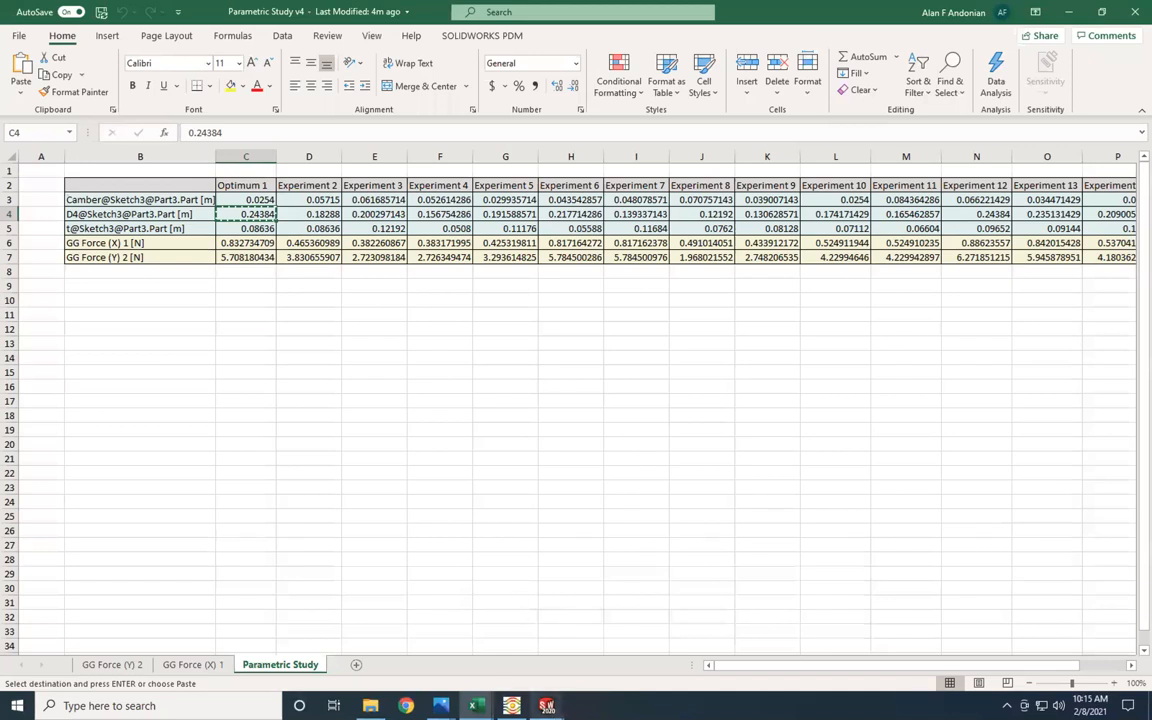
# Step: Switch back to Part3 in SOLIDWORKS, set the D4@Sketch3 dimension to 0.24384 m and rename it xd
pyautogui.moveTo(546, 706)
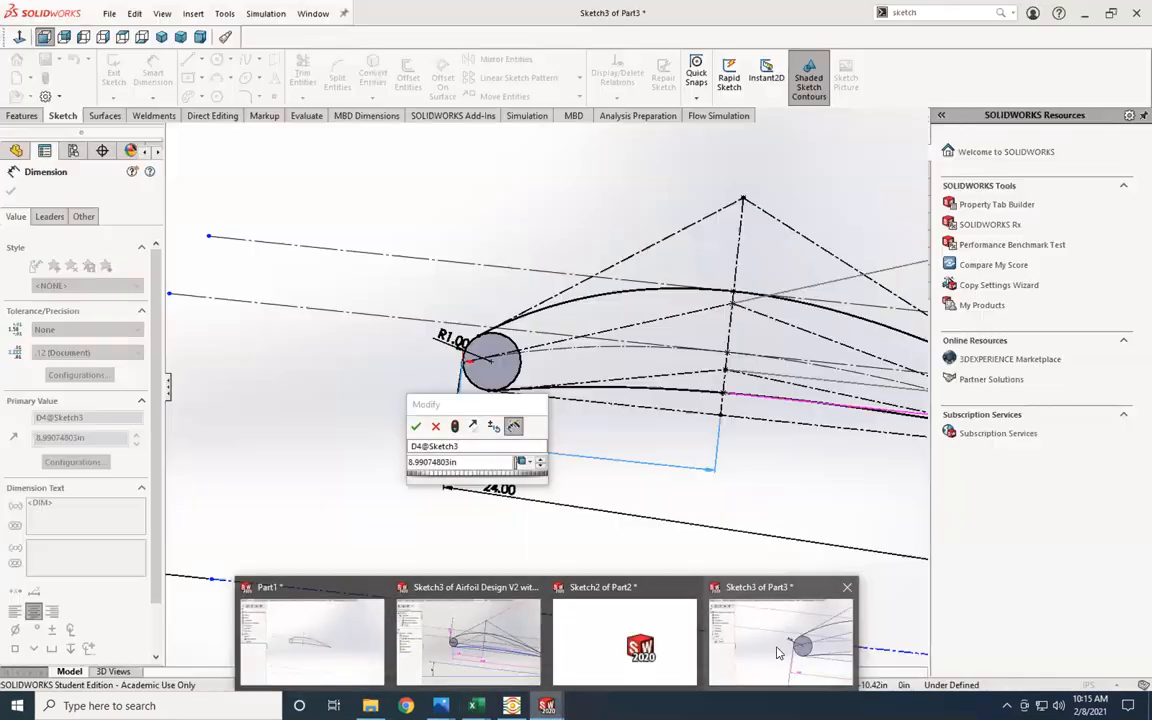
pyautogui.click(778, 652)
pyautogui.hotkey('ctrl', 'v')
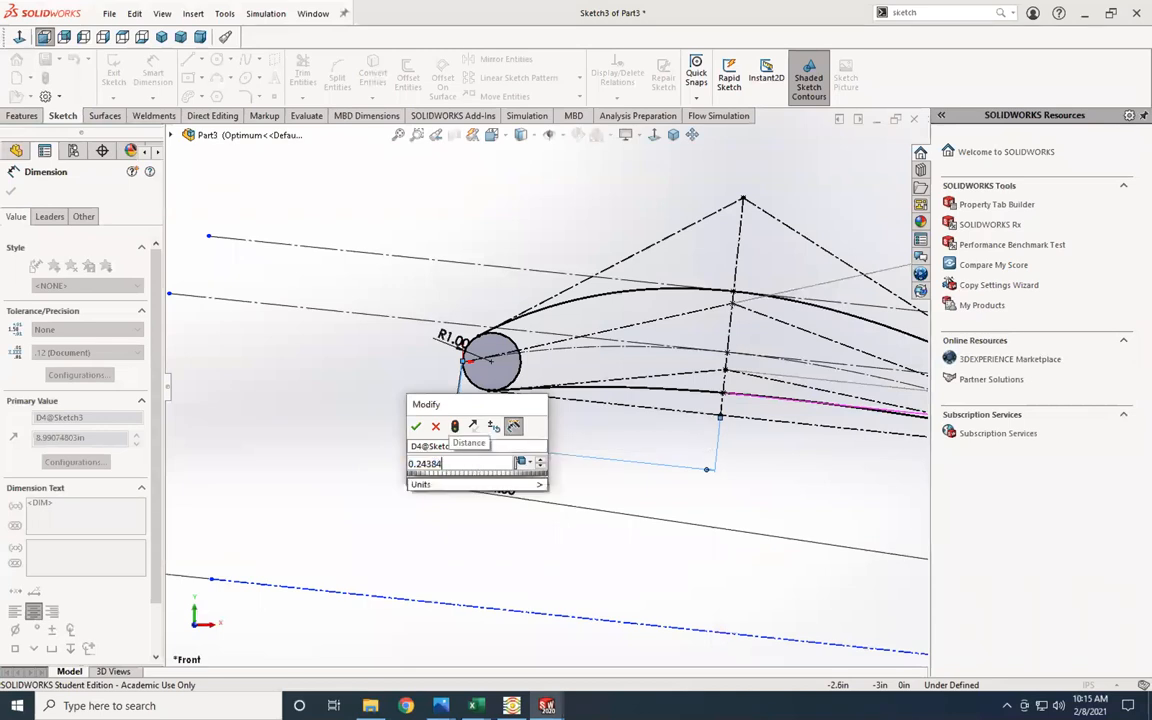
pyautogui.write('m')
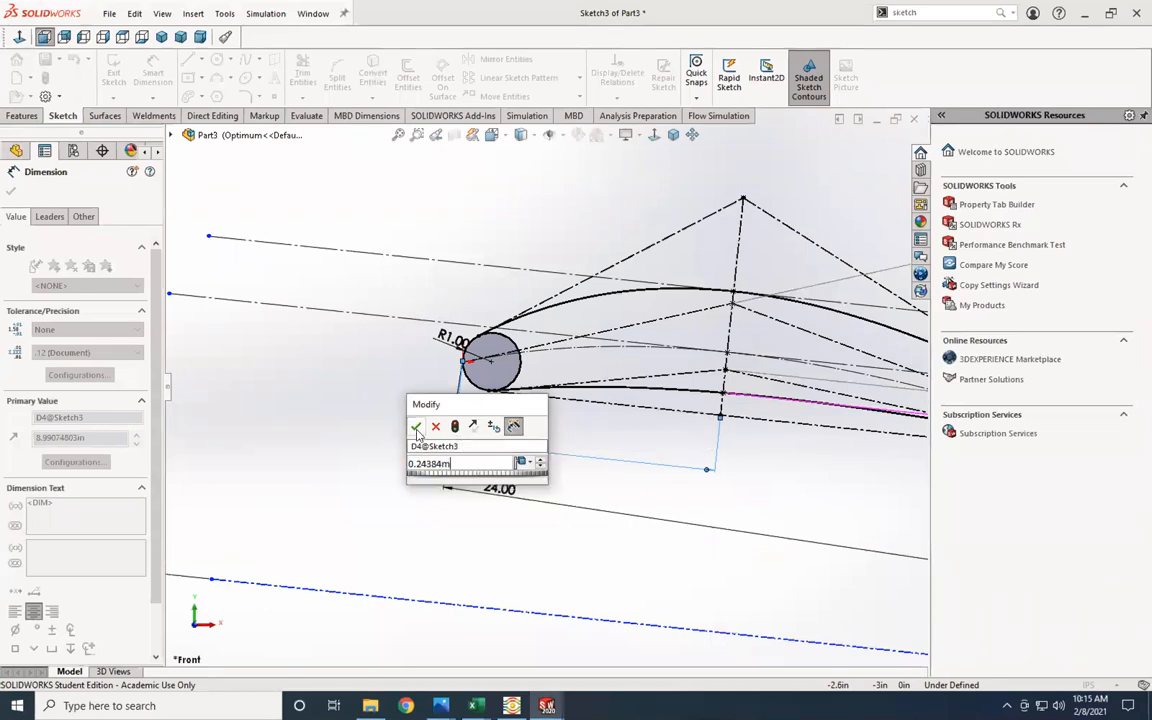
pyautogui.click(479, 447)
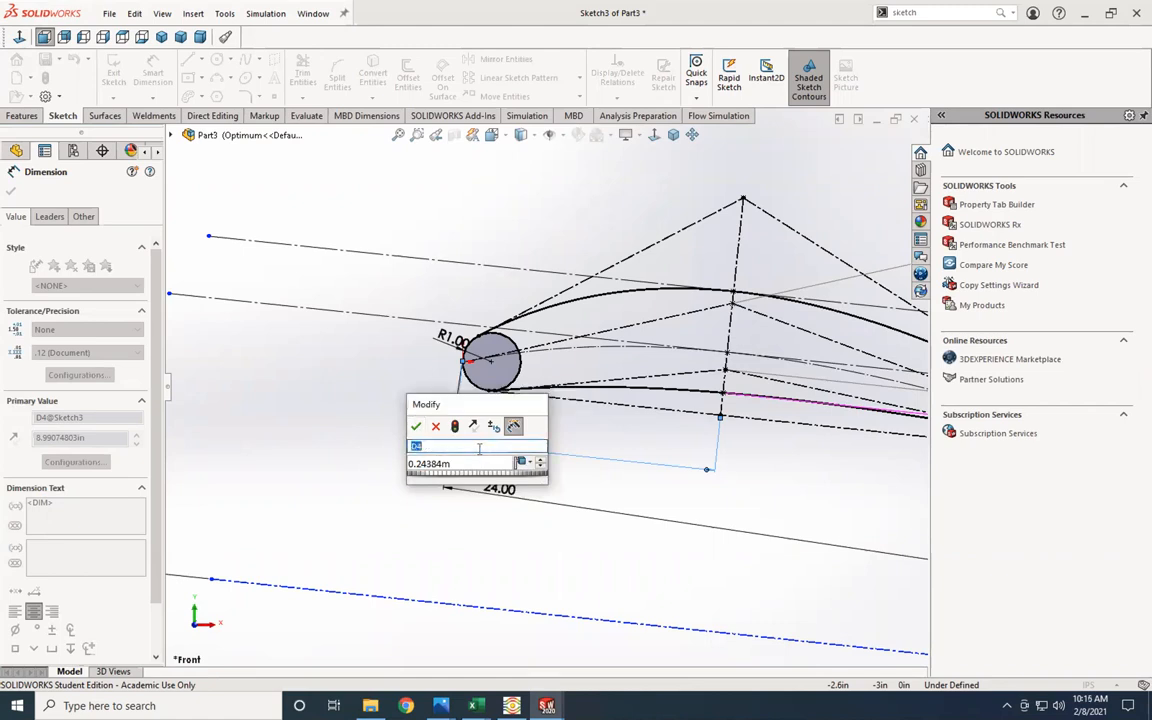
pyautogui.write('xd')
pyautogui.click(417, 427)
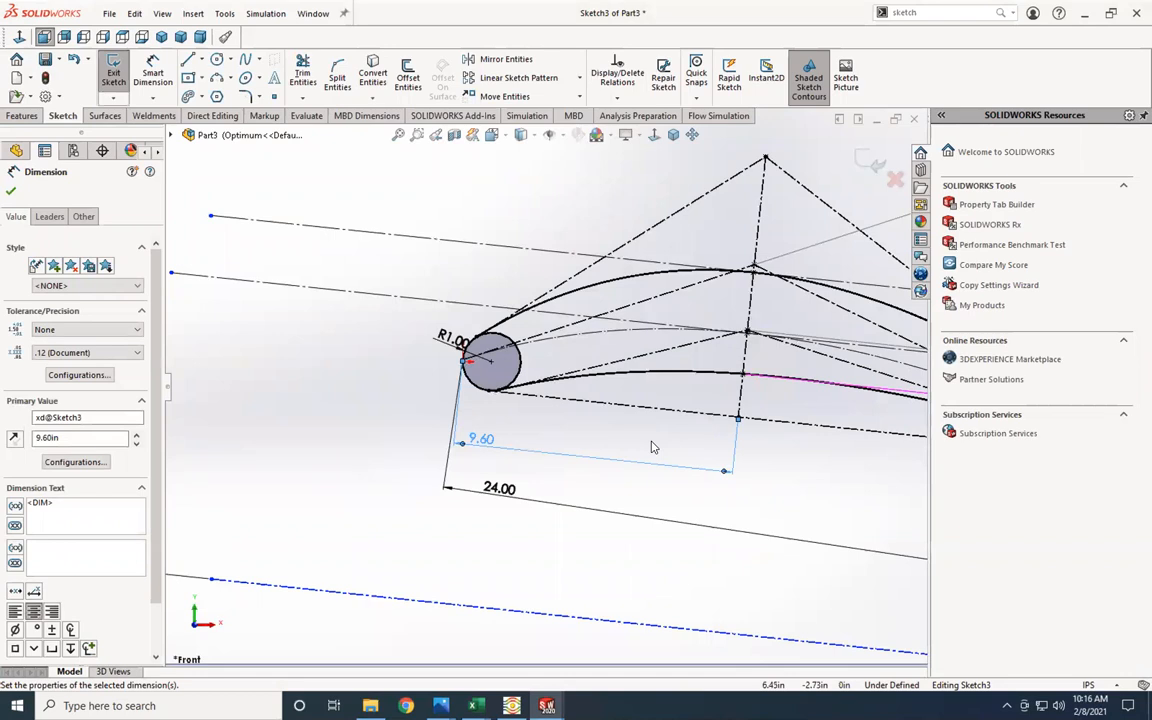
# Step: Reopen the xd@Sketch3 dimension to check its name and value
pyautogui.scroll(3, 760, 430)
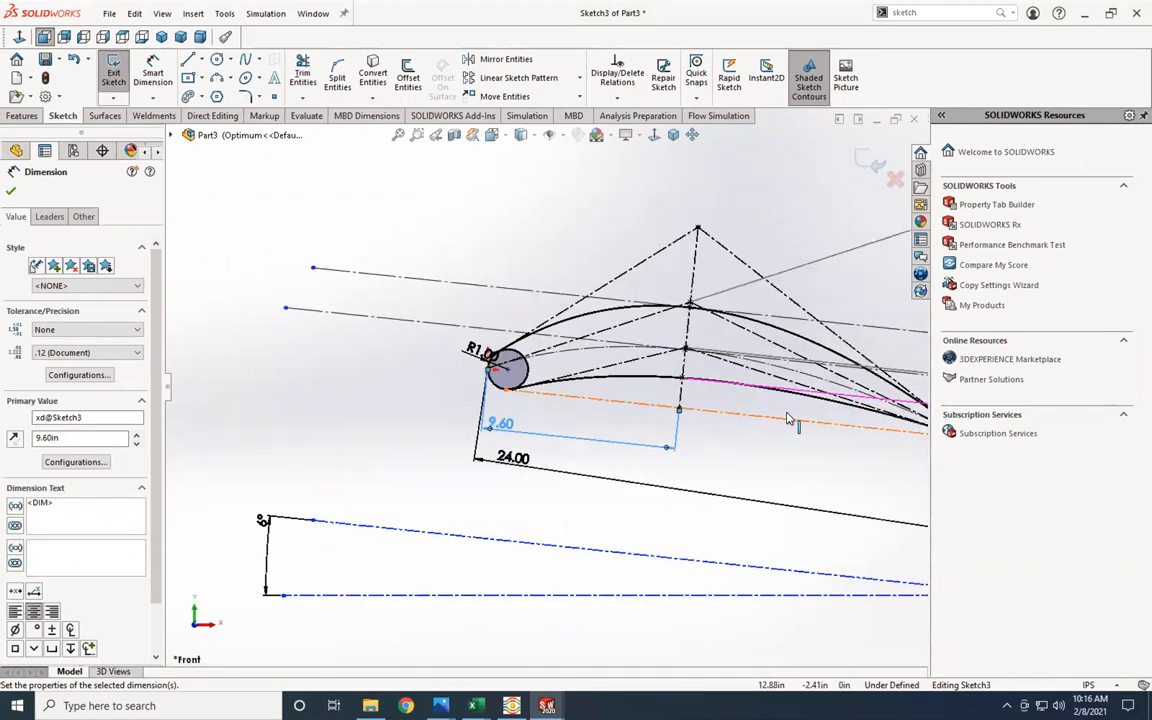
pyautogui.scroll(-2, 787, 420)
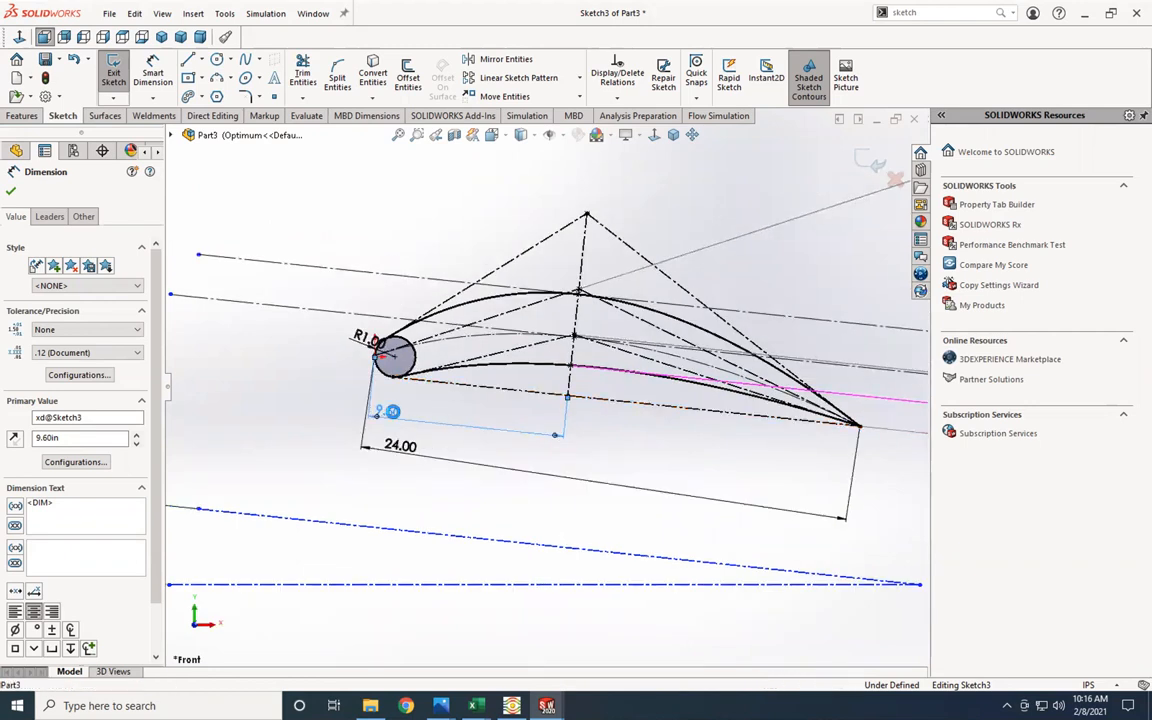
pyautogui.doubleClick(388, 412)
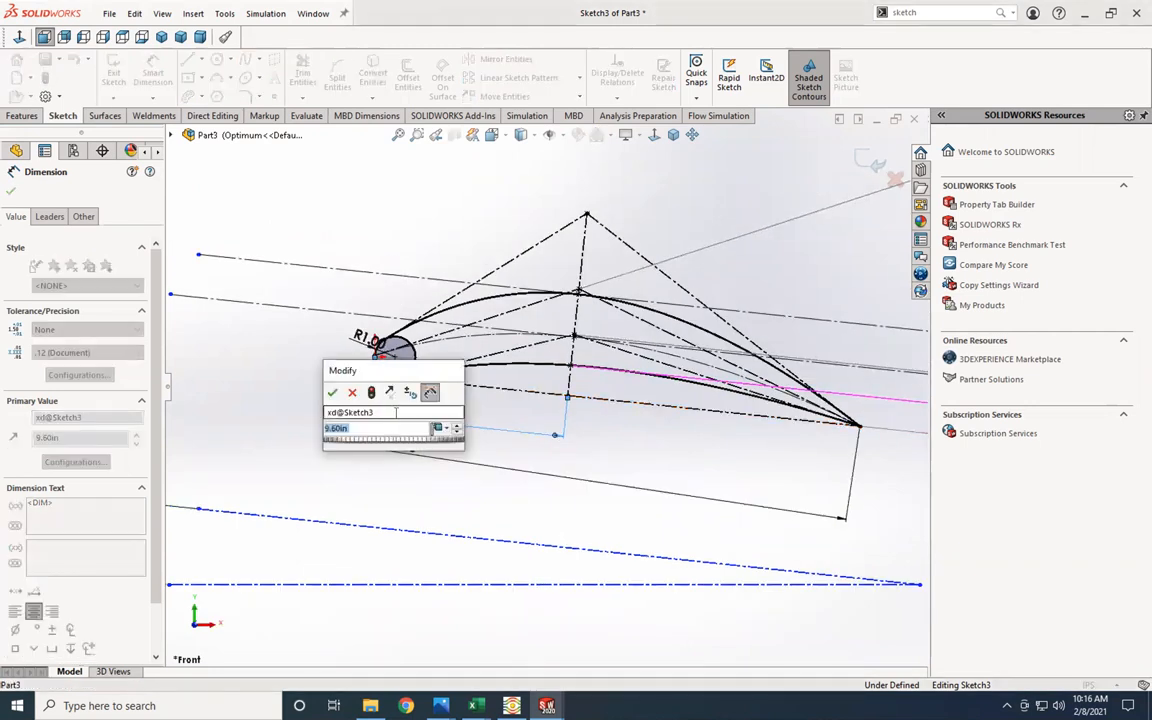
pyautogui.click(332, 393)
pyautogui.scroll(1, 735, 463)
pyautogui.scroll(2, 785, 421)
pyautogui.scroll(-1, 790, 420)
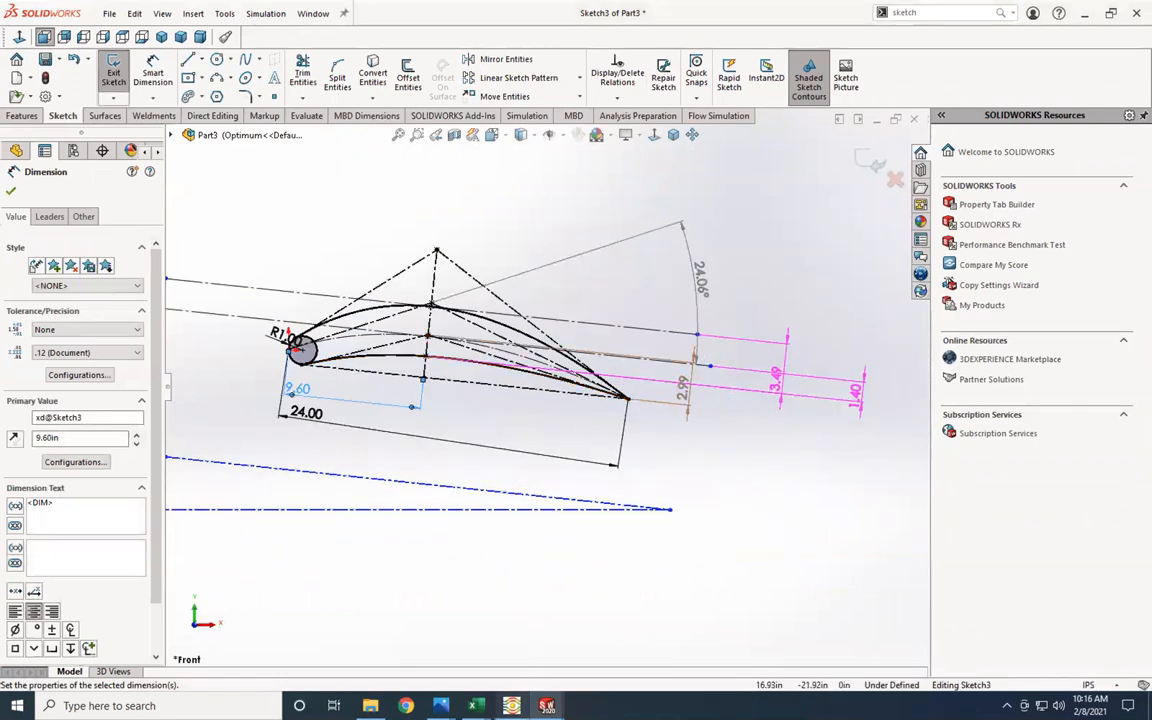
# Step: Switch to the Parametric Study v4 workbook in Excel and copy the Optimum 1 thickness value of 0.08636
pyautogui.moveTo(476, 705)
pyautogui.click(524, 664)
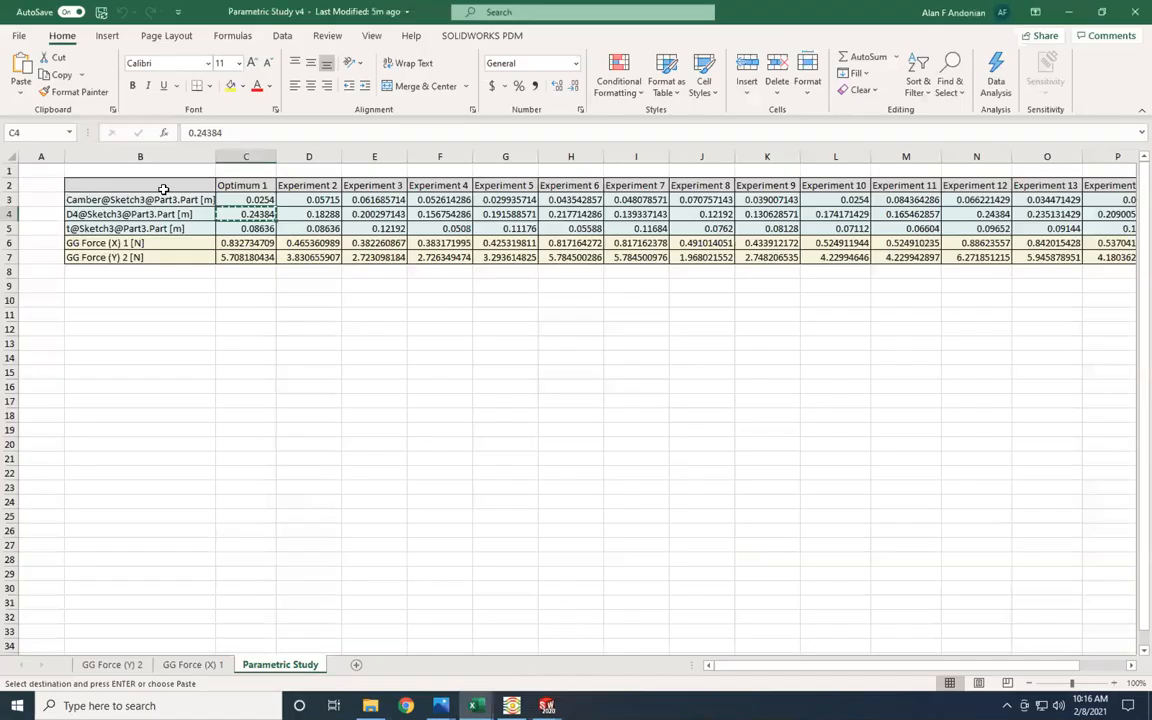
pyautogui.click(243, 229)
pyautogui.hotkey('ctrl', 'c')
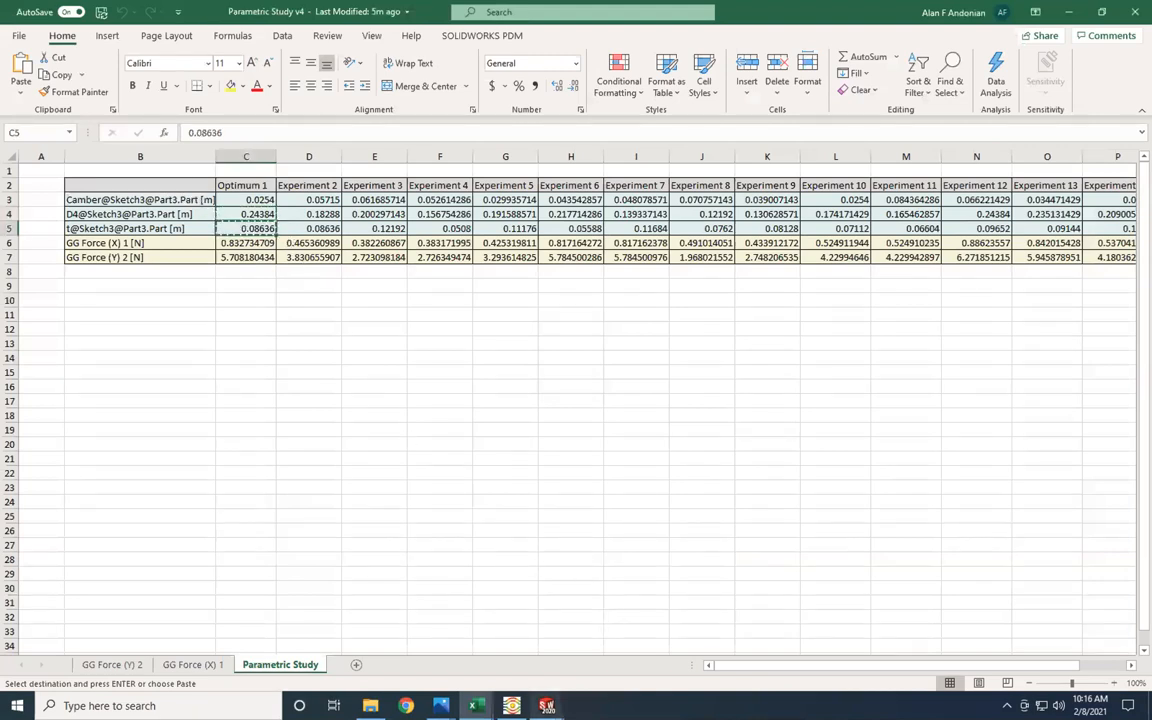
# Step: Switch back to Part3 in SOLIDWORKS and set the thickness dimension t@Sketch3 to 0.08636 m
pyautogui.moveTo(546, 705)
pyautogui.click(754, 549)
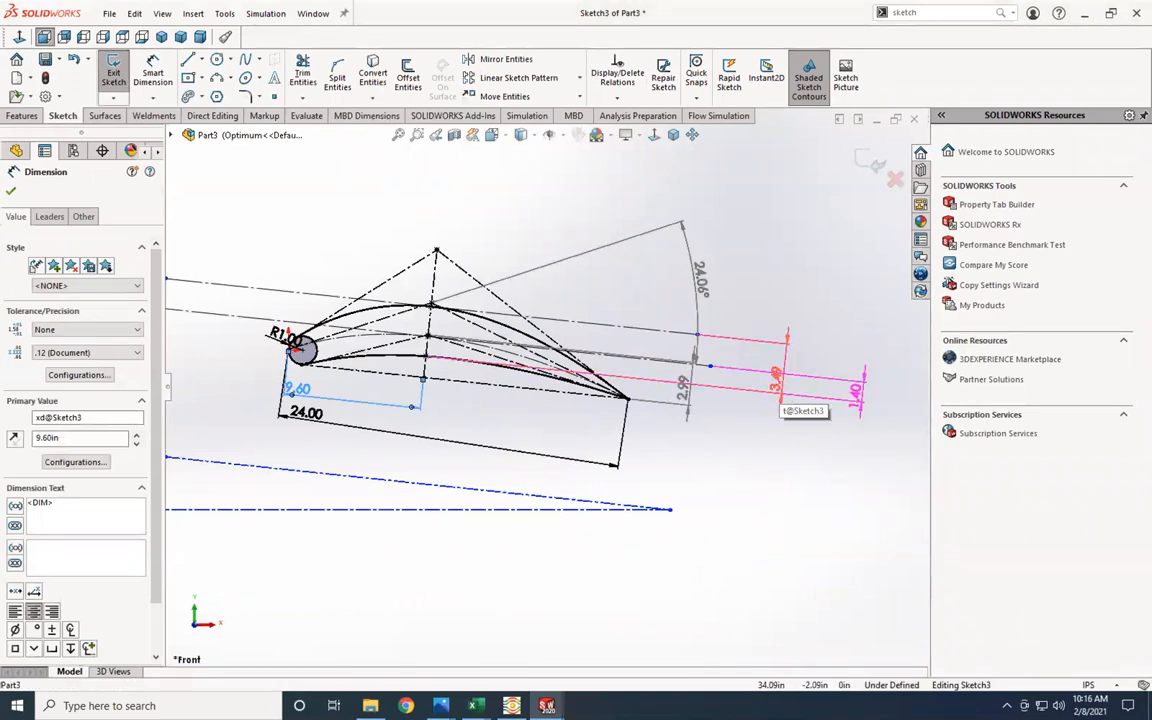
pyautogui.doubleClick(778, 388)
pyautogui.write('0.08636m')
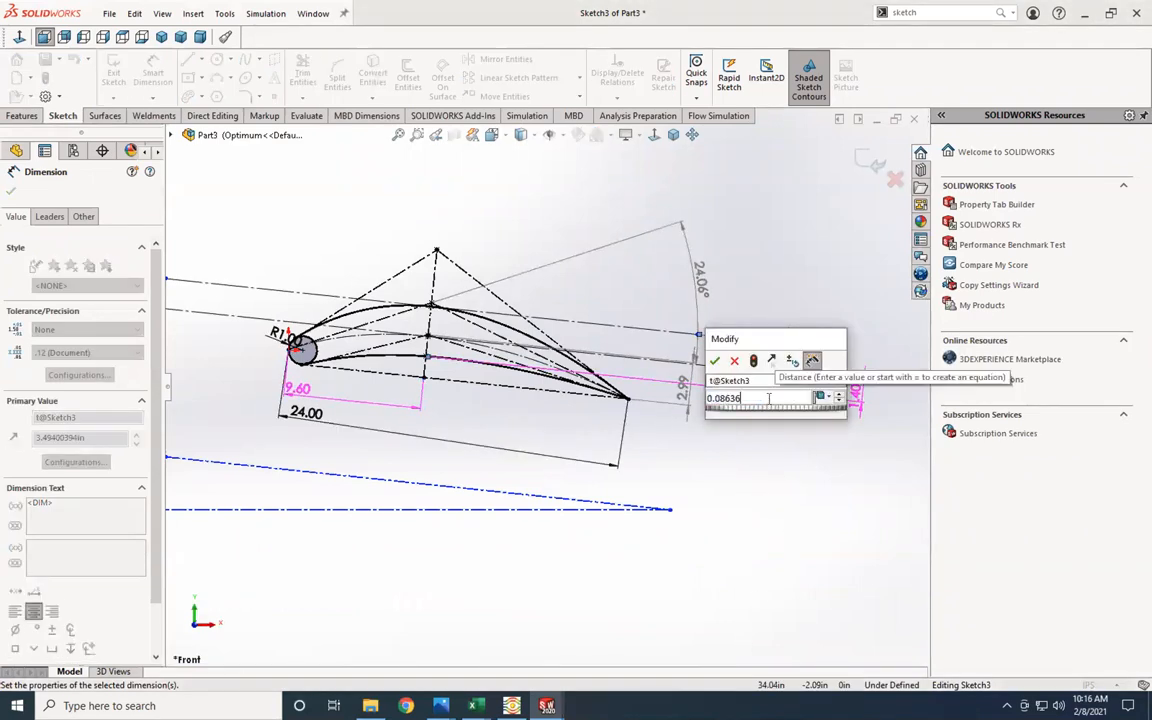
pyautogui.click(714, 360)
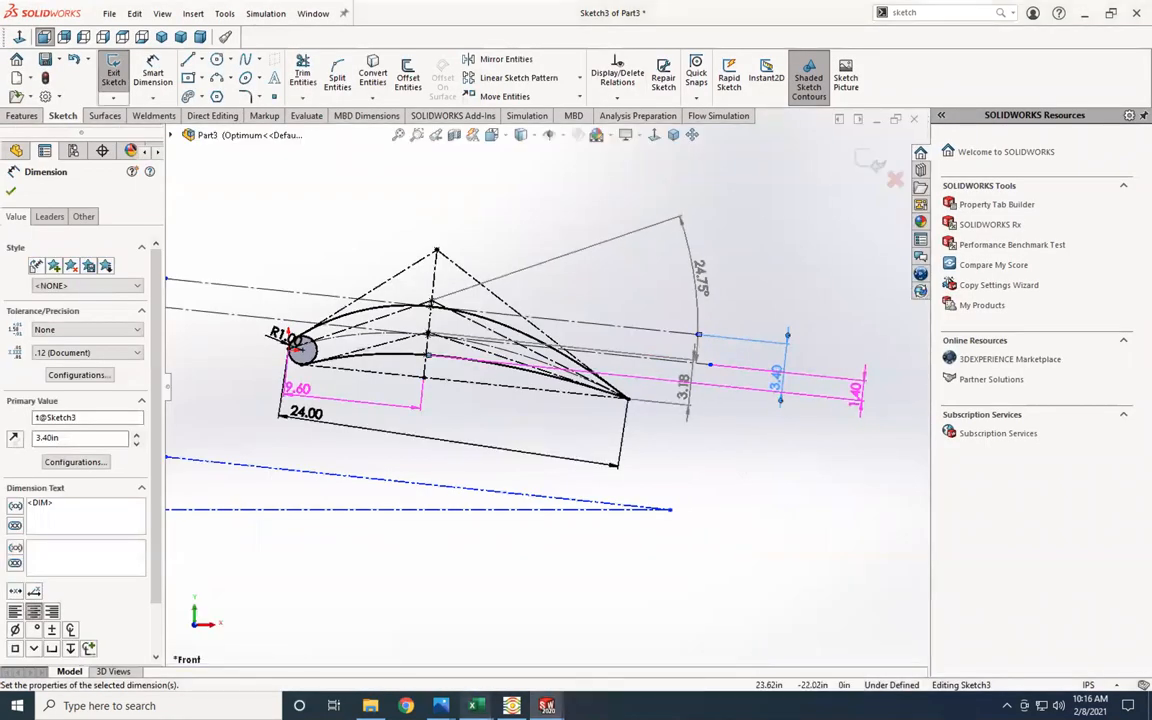
# Step: Switch to the Parametric Study v4 workbook in Excel and copy the Optimum 1 camber value of 0.0254 again
pyautogui.moveTo(476, 705)
pyautogui.click(539, 651)
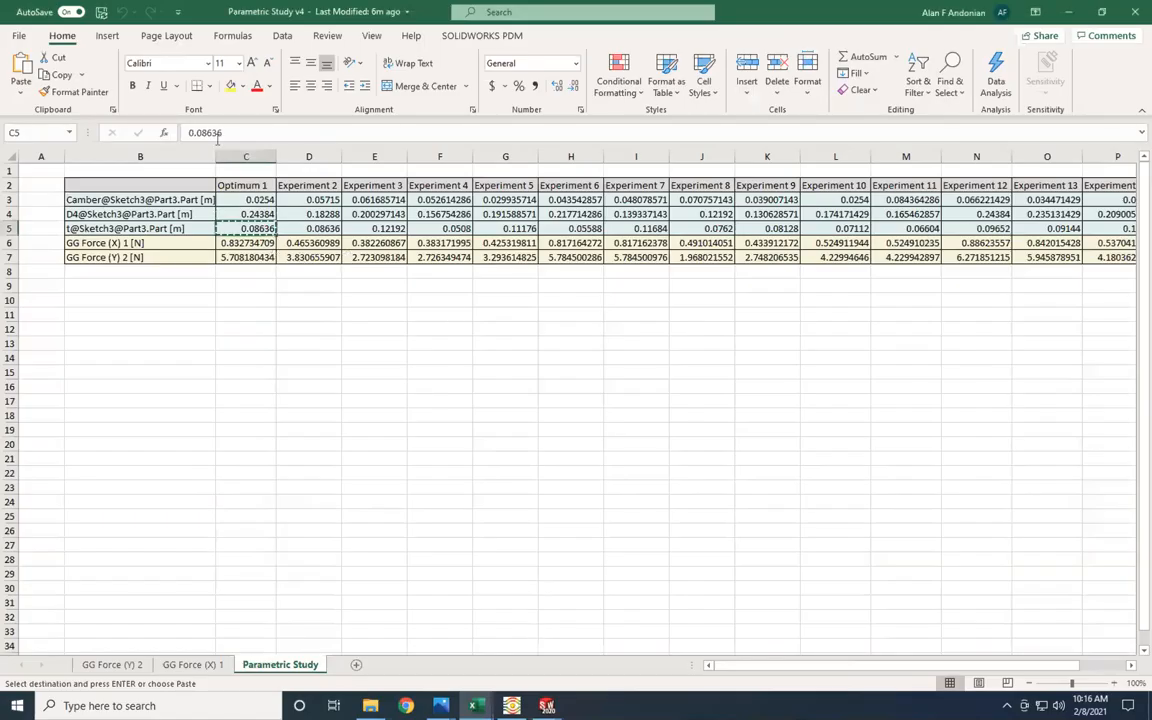
pyautogui.click(242, 199)
pyautogui.hotkey('ctrl', 'c')
# Step: Switch back to Part3 in SOLIDWORKS and set the Camber@Sketch3 dimension to 0.0254 m
pyautogui.click(547, 706)
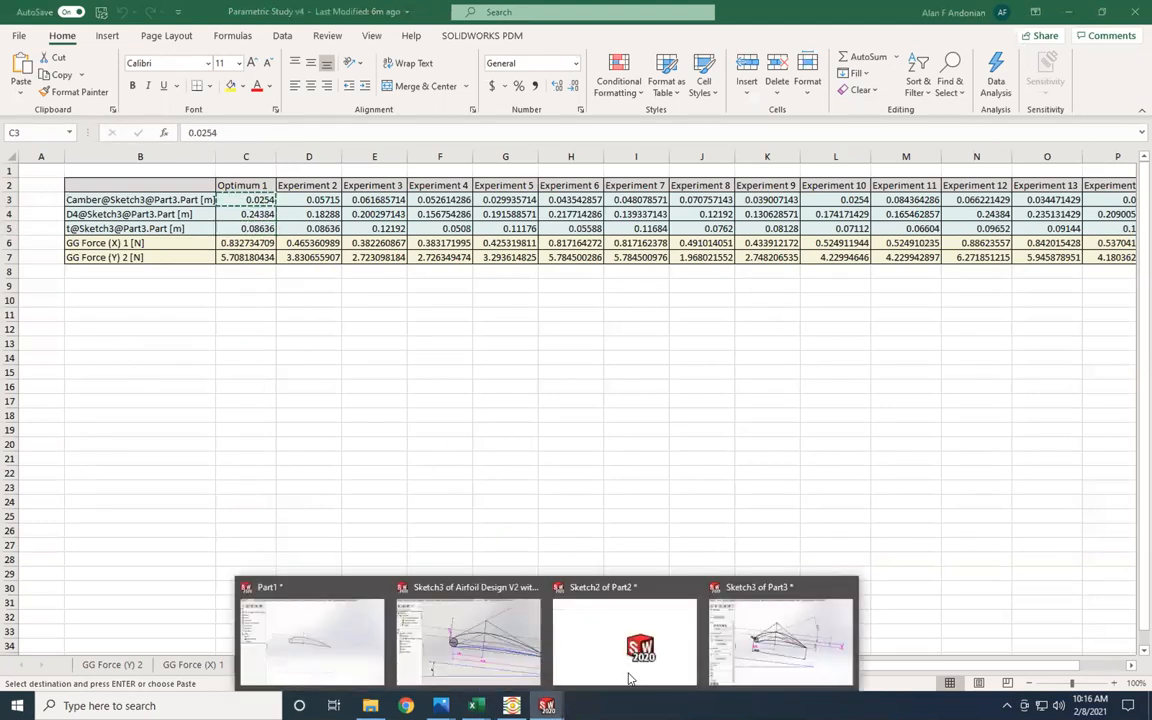
pyautogui.click(760, 662)
pyautogui.doubleClick(860, 398)
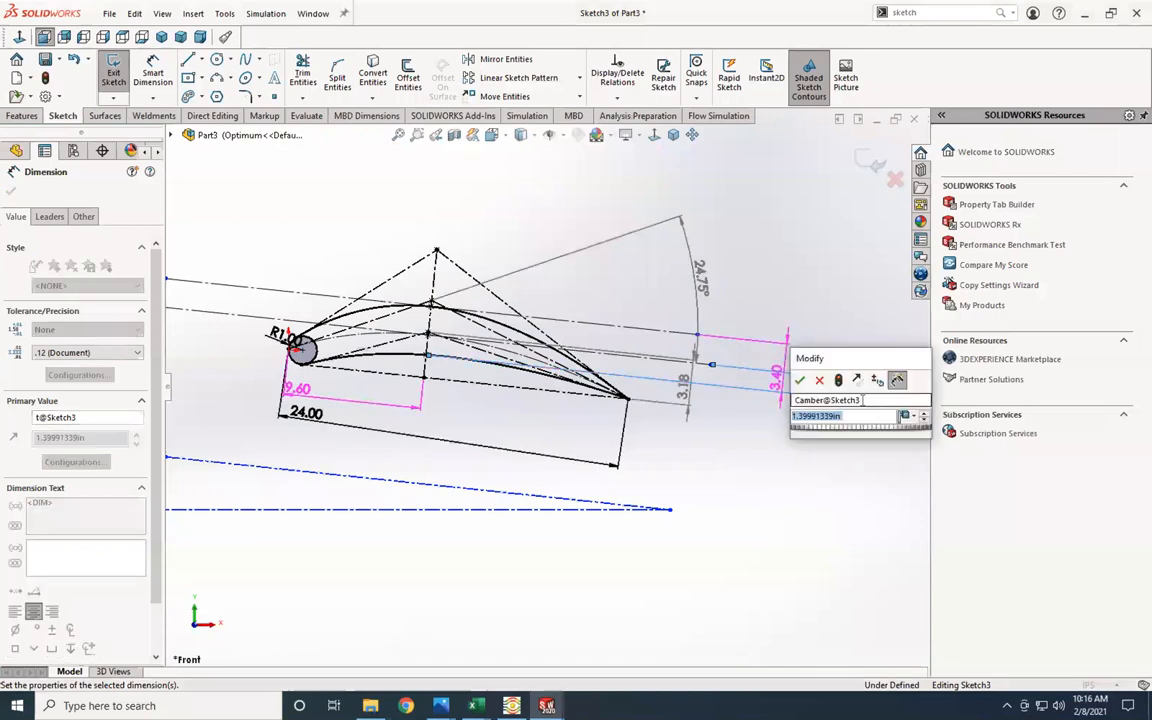
pyautogui.hotkey('ctrl', 'v')
pyautogui.write('m')
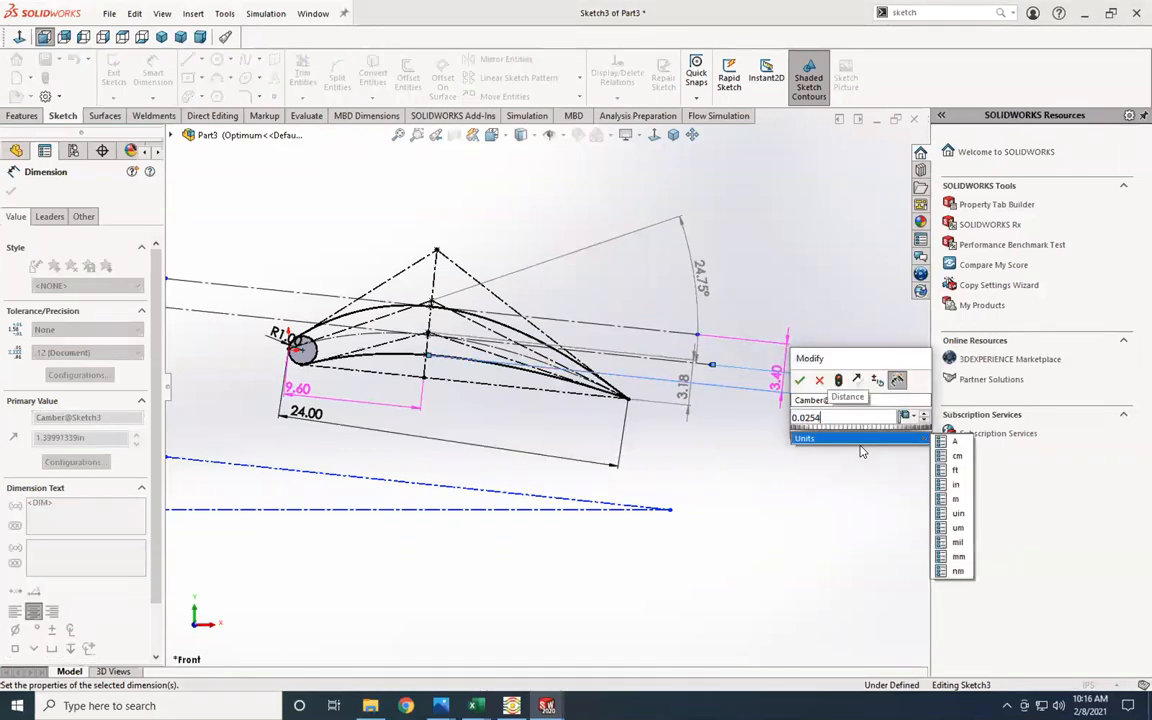
pyautogui.click(800, 380)
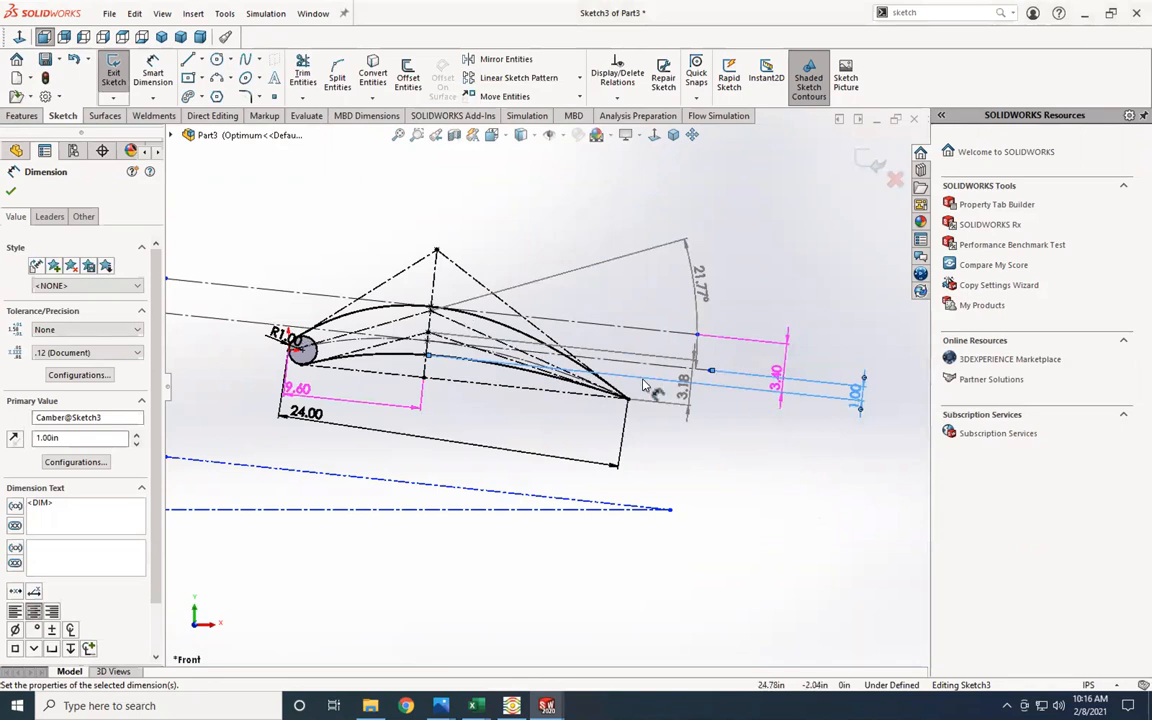
# Step: Exit Sketch3 to rebuild the airfoil extrusion and inspect its shape in the isometric and front views
pyautogui.click(113, 75)
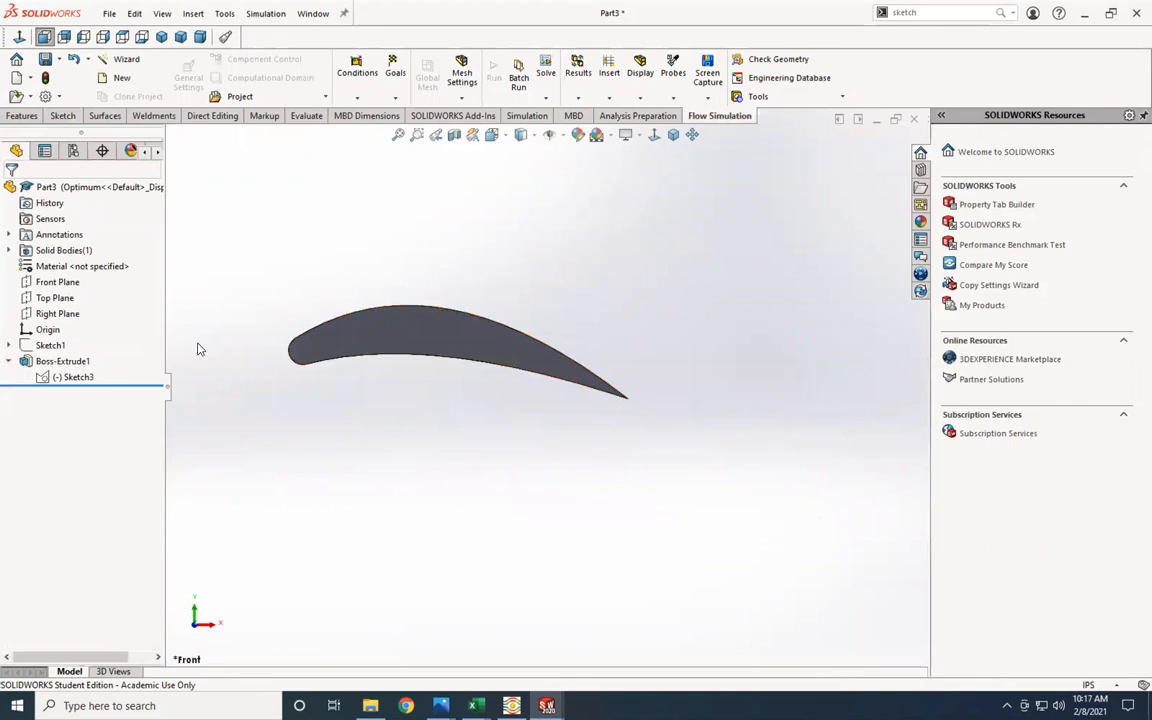
pyautogui.click(673, 134)
pyautogui.hotkey('ctrl', '1')
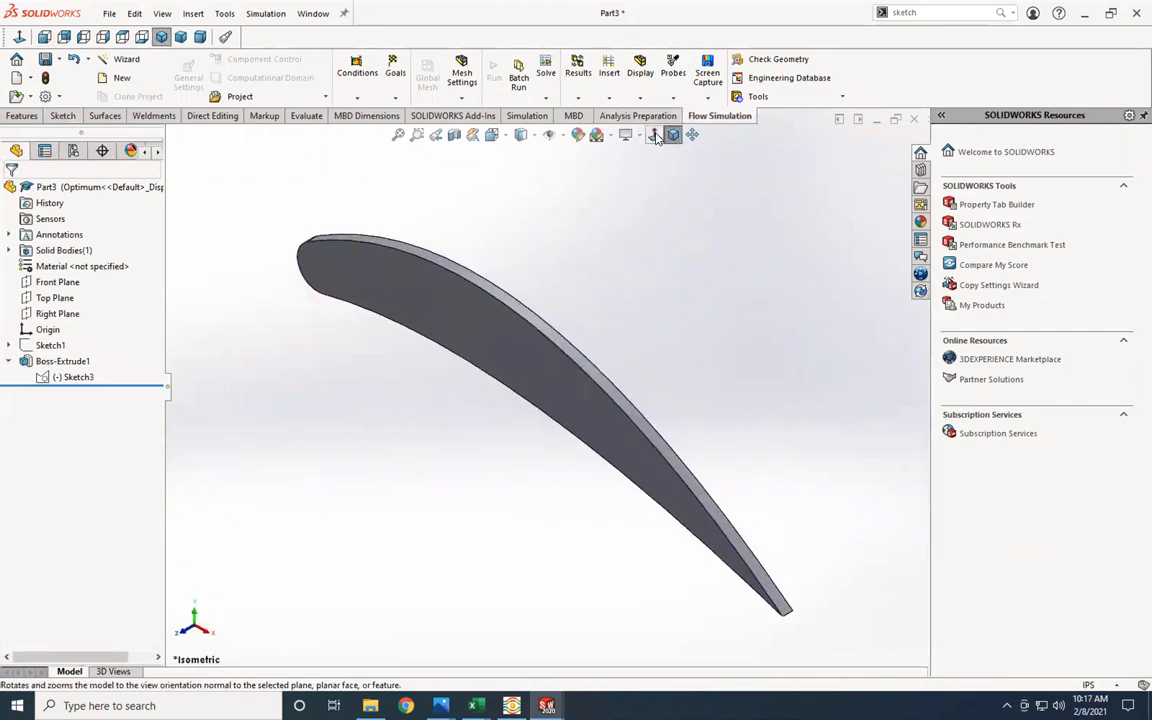
pyautogui.scroll(-2, 493, 372)
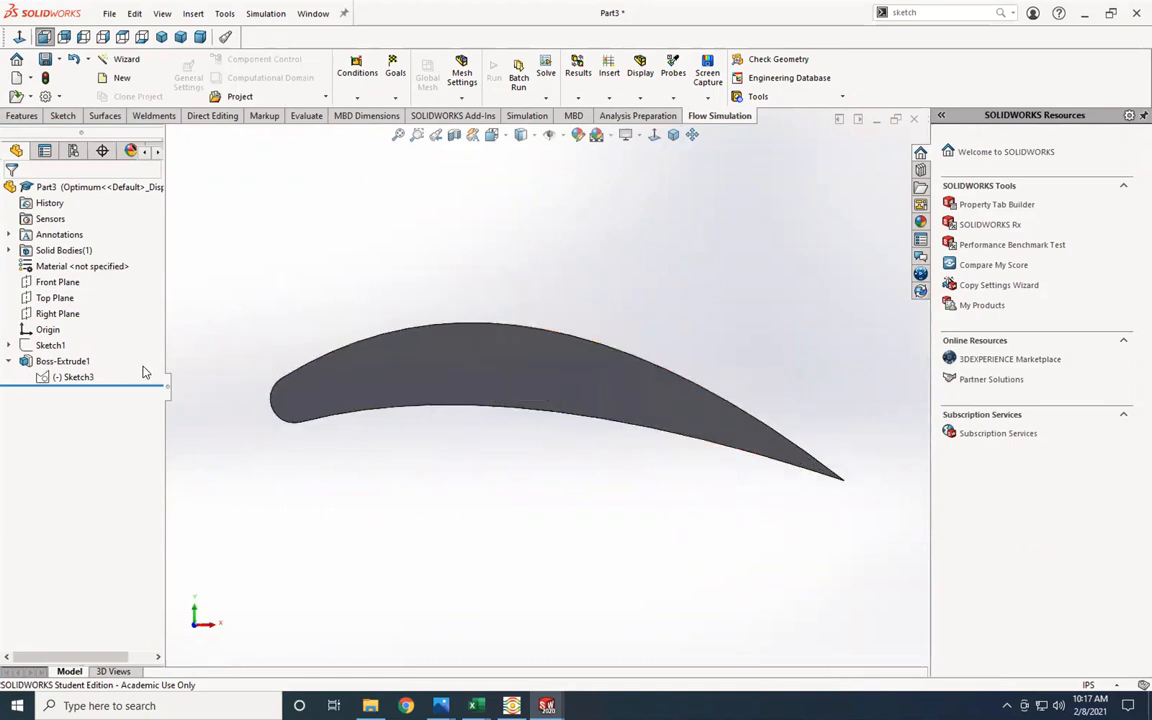
# Step: Show the Flow Simulation analysis tree and collapse Project(1) under the Default configuration
pyautogui.click(157, 152)
pyautogui.click(157, 152)
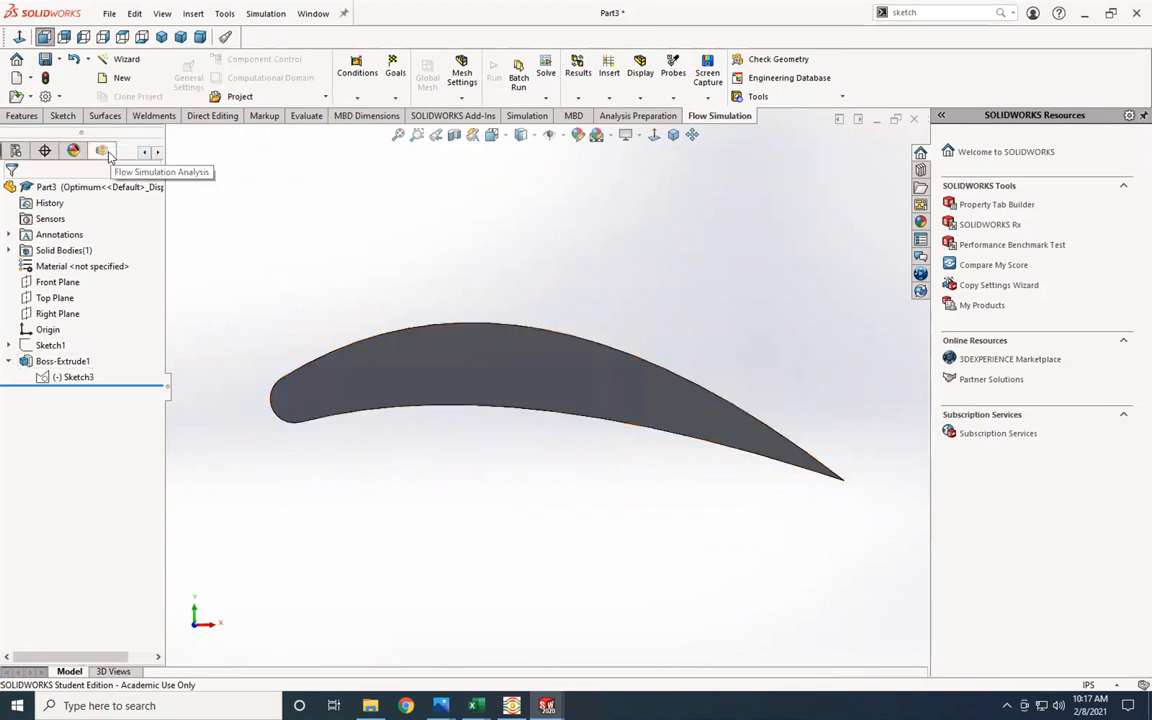
pyautogui.click(102, 151)
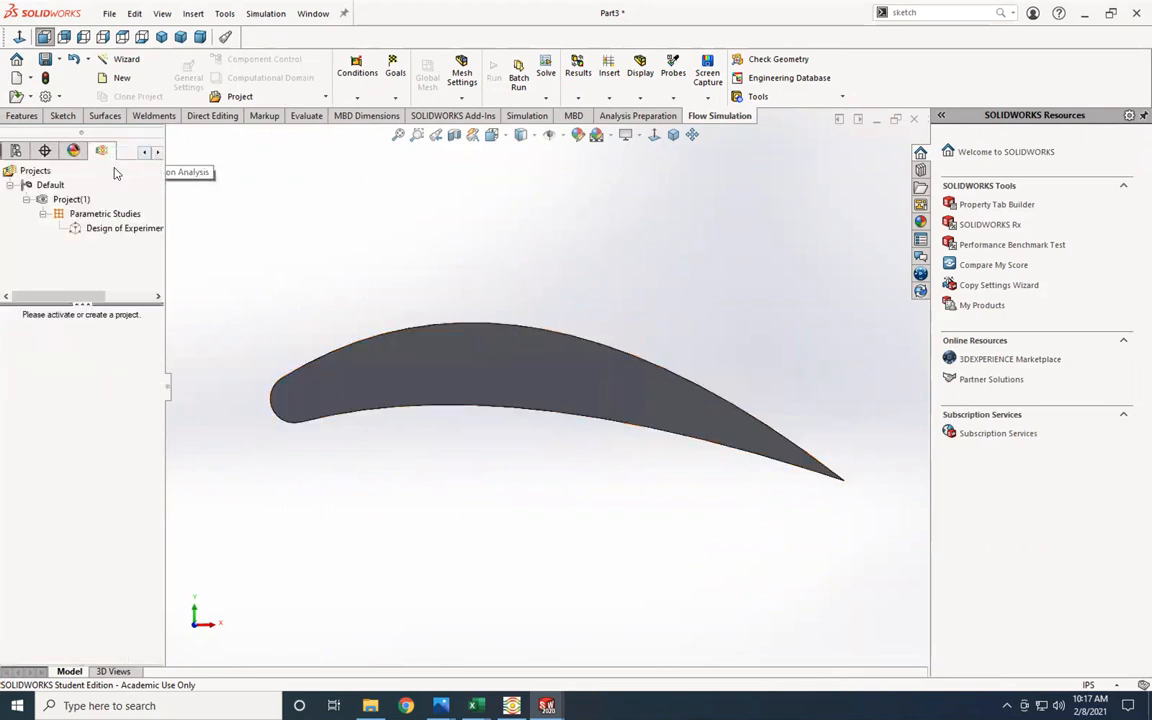
pyautogui.click(27, 201)
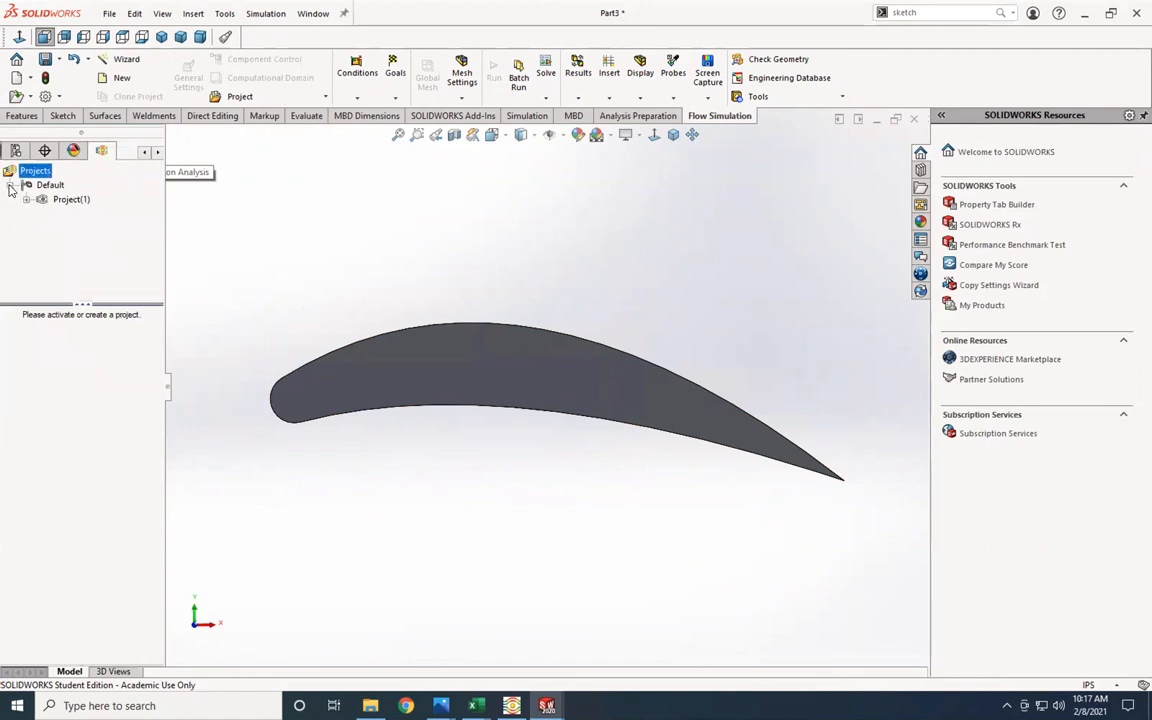
# Step: Start a new flow simulation project for the current Optimum configuration with SI units and an external analysis type
pyautogui.click(106, 60)
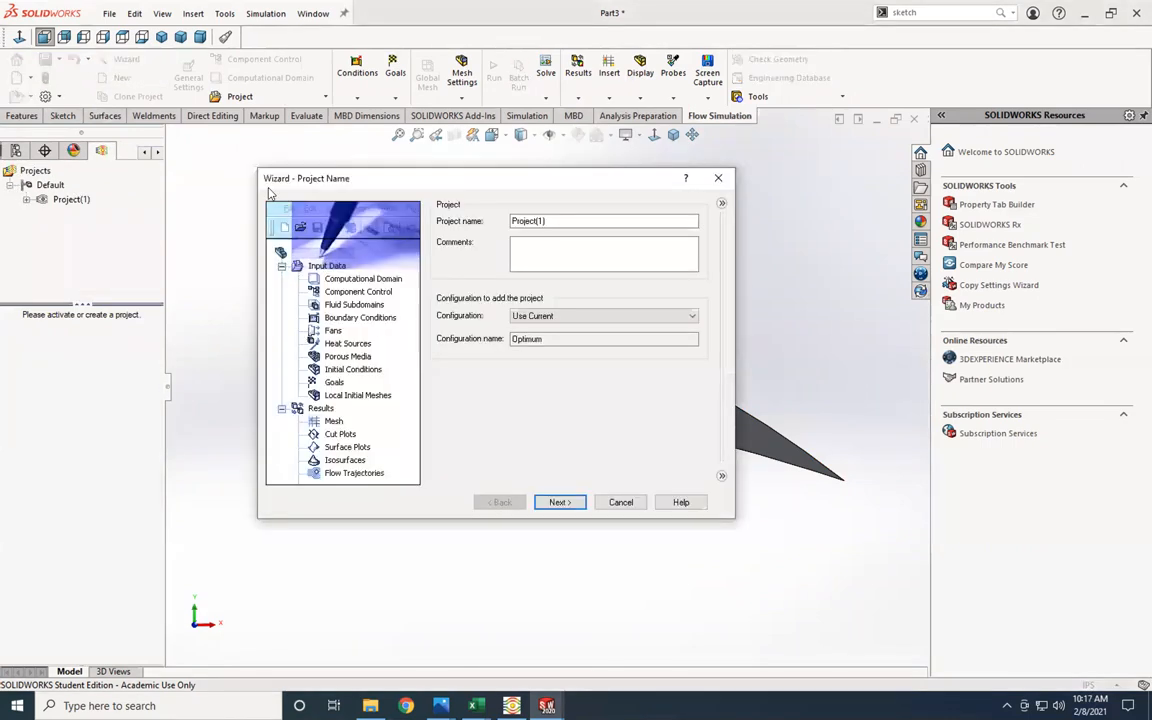
pyautogui.click(556, 502)
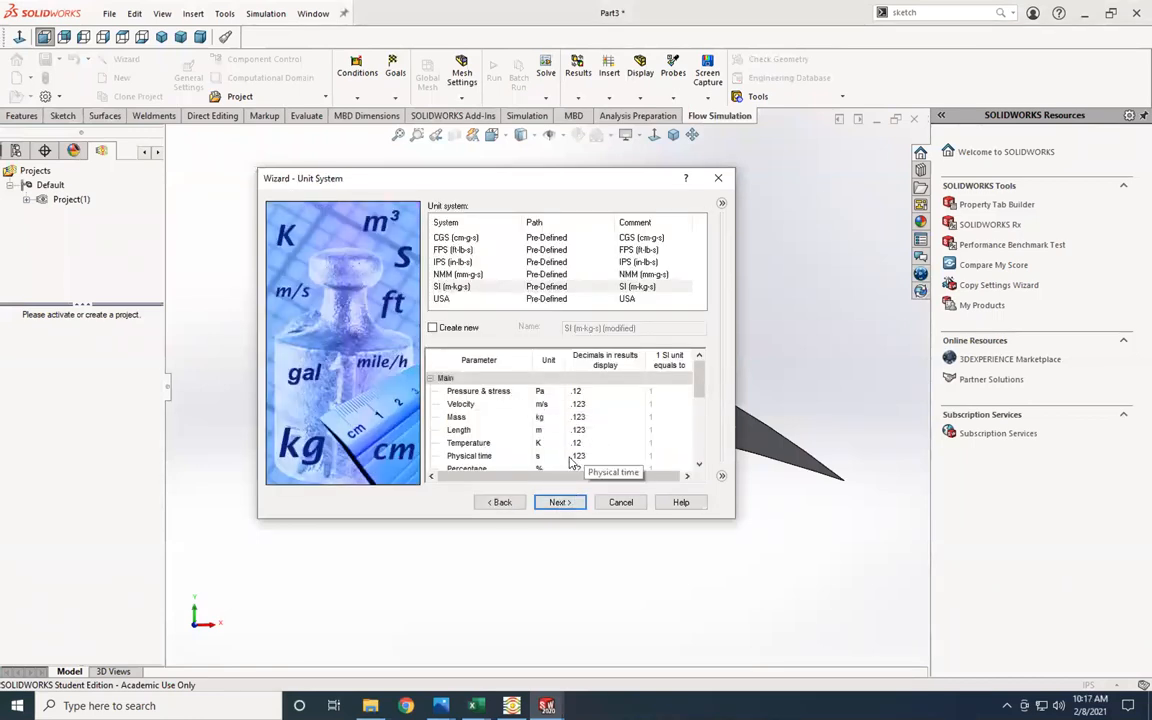
pyautogui.click(570, 504)
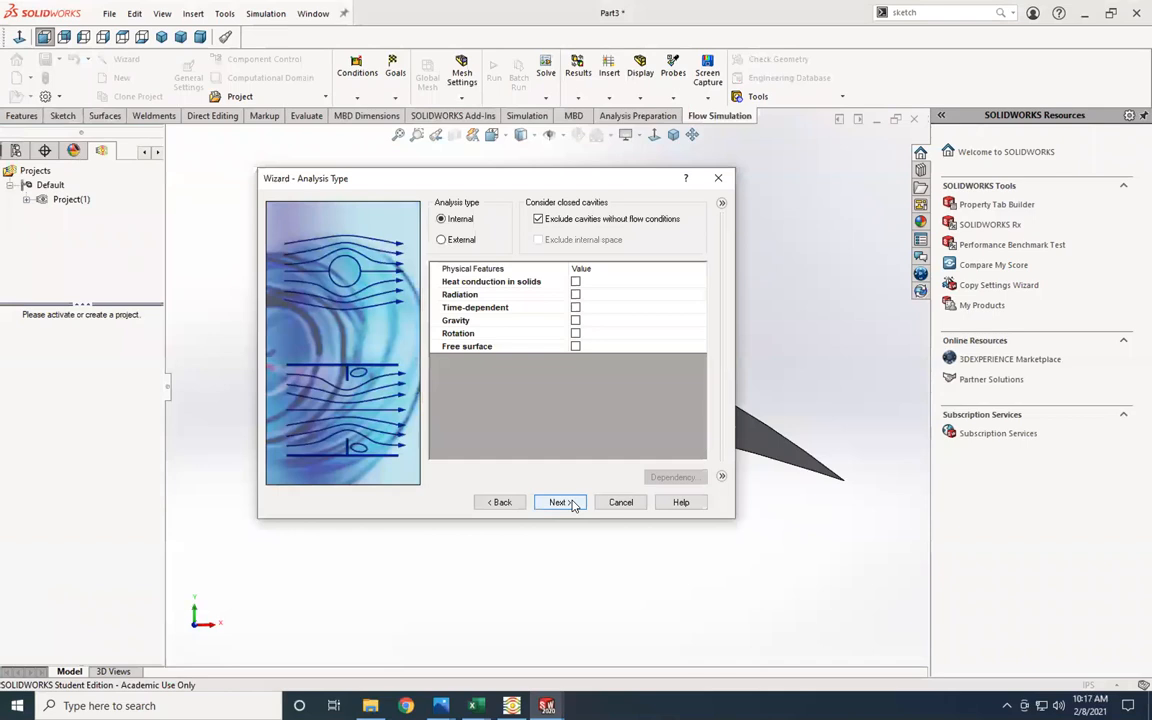
pyautogui.click(444, 241)
pyautogui.click(556, 502)
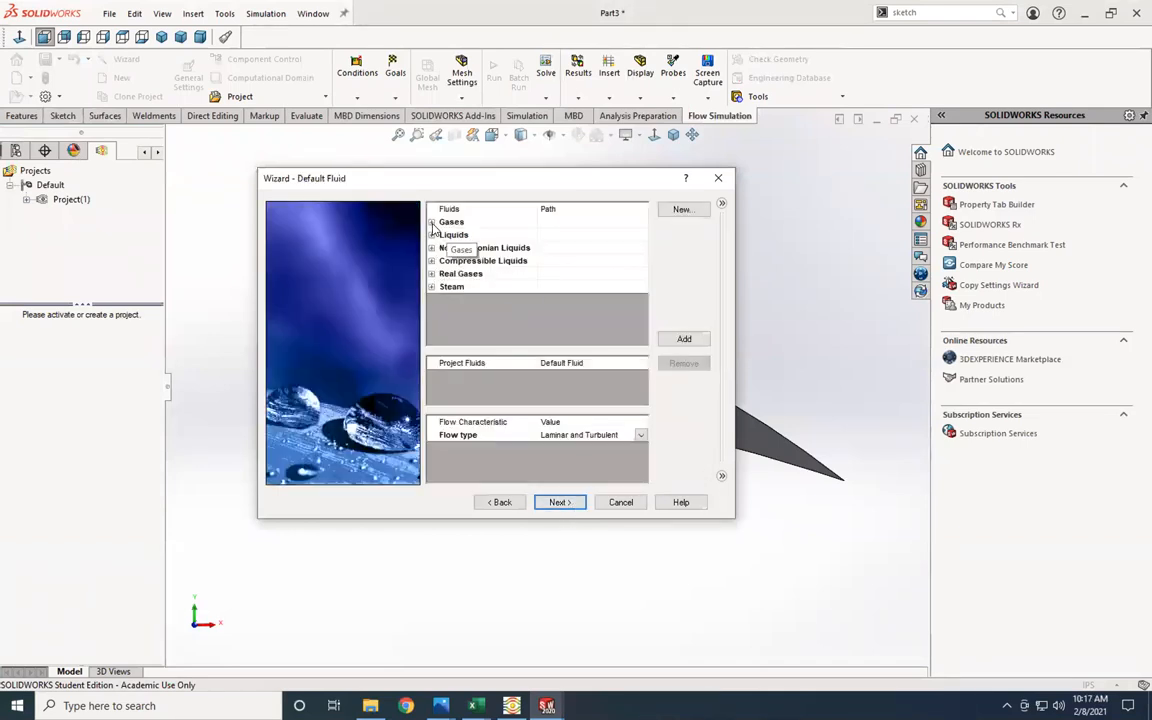
# Step: Add Air from the predefined gases as the project fluid and accept the default adiabatic, zero-roughness wall conditions
pyautogui.click(431, 222)
pyautogui.doubleClick(450, 260)
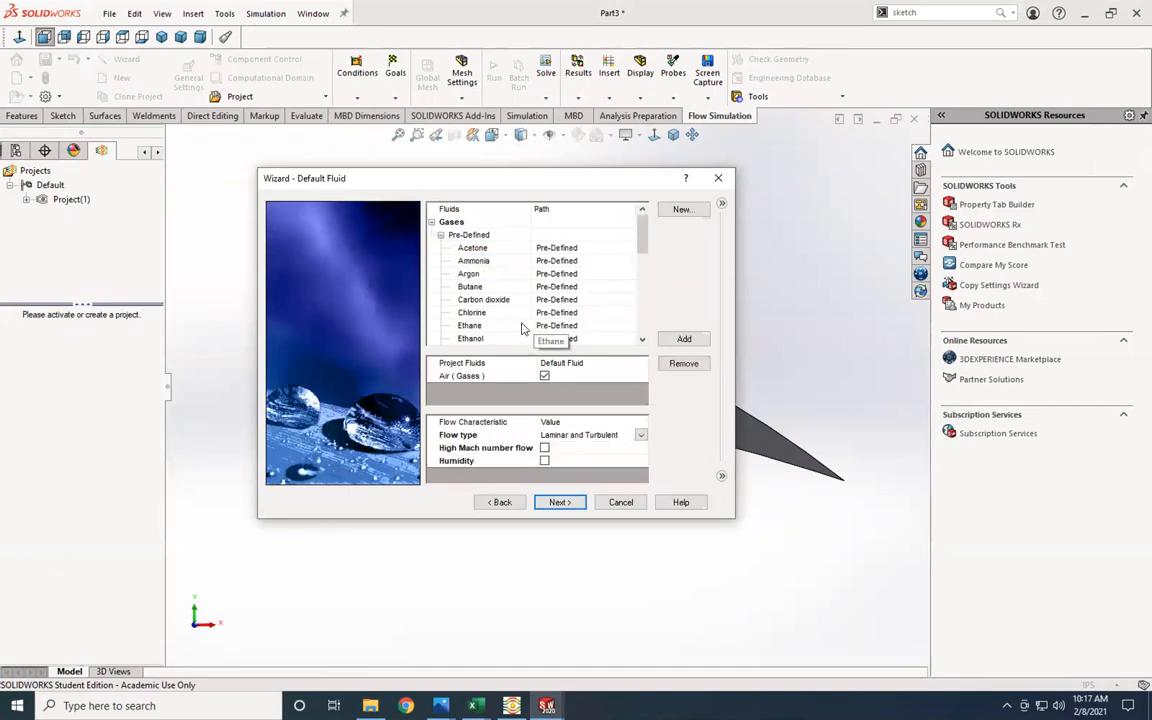
pyautogui.click(562, 502)
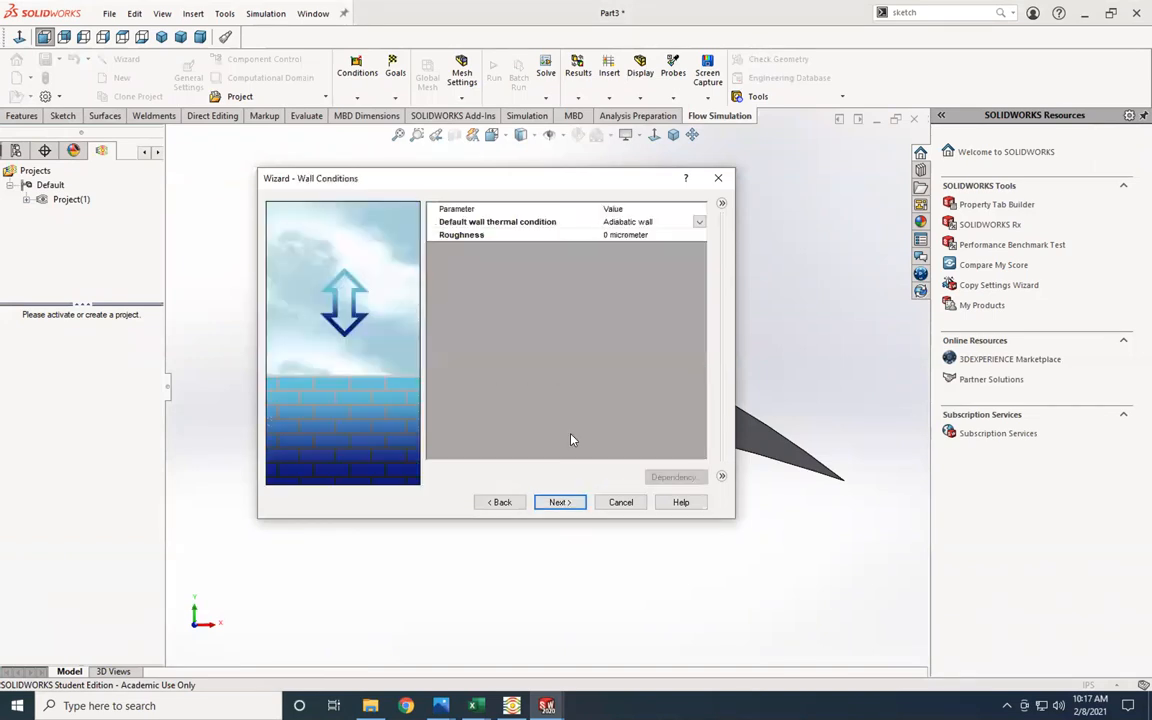
pyautogui.click(560, 502)
# Step: Set the velocity in the X direction to 76.79 m/s and finish creating the project
pyautogui.click(575, 328)
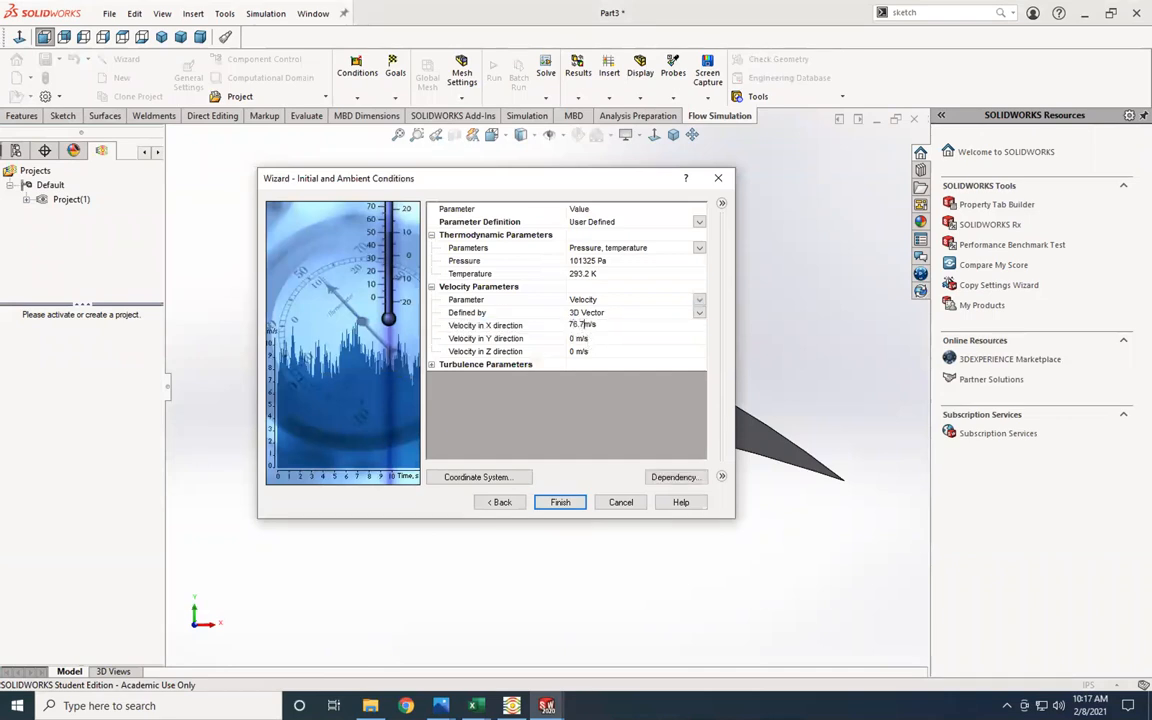
pyautogui.press('Return')
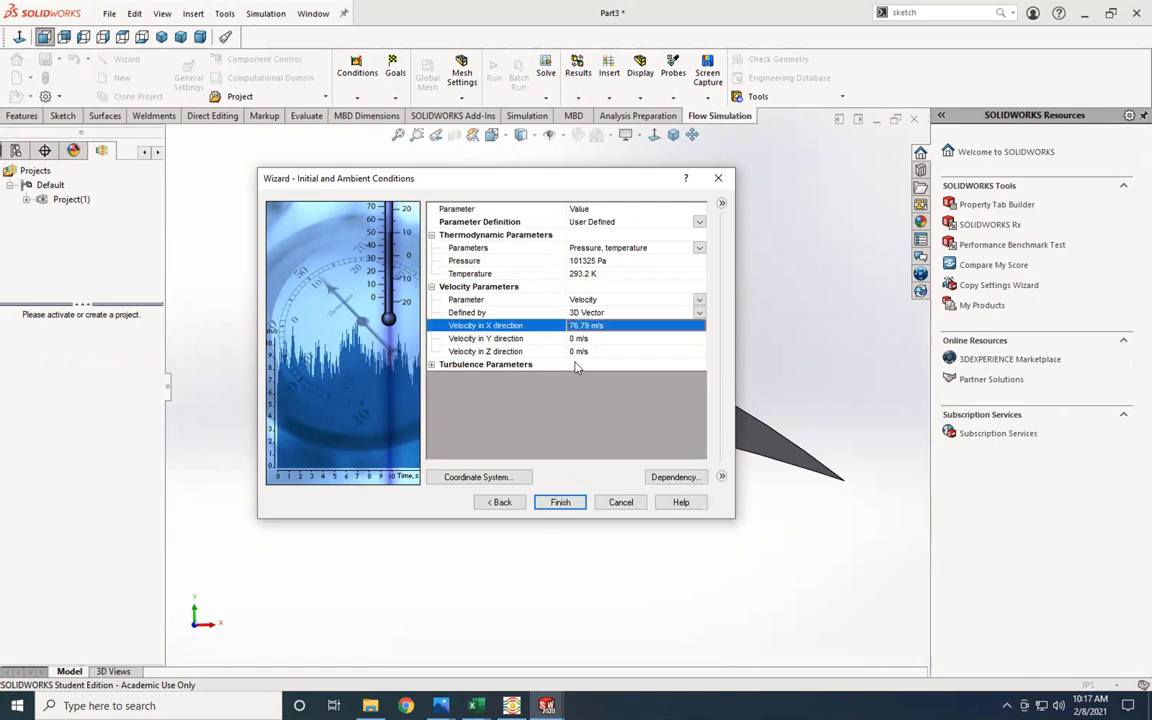
pyautogui.click(561, 500)
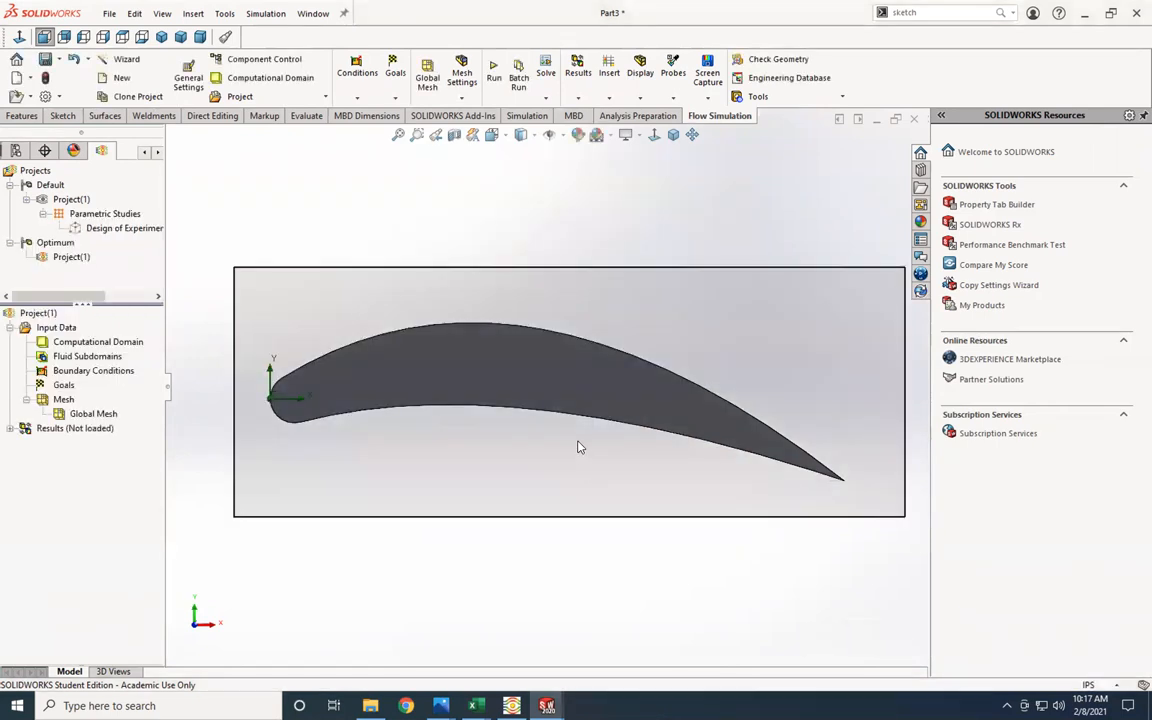
# Step: Make the computational domain a 2D XY-plane simulation and enlarge it around the airfoil, to about 1.66 m X max and -0.82 m Y min
pyautogui.rightClick(66, 342)
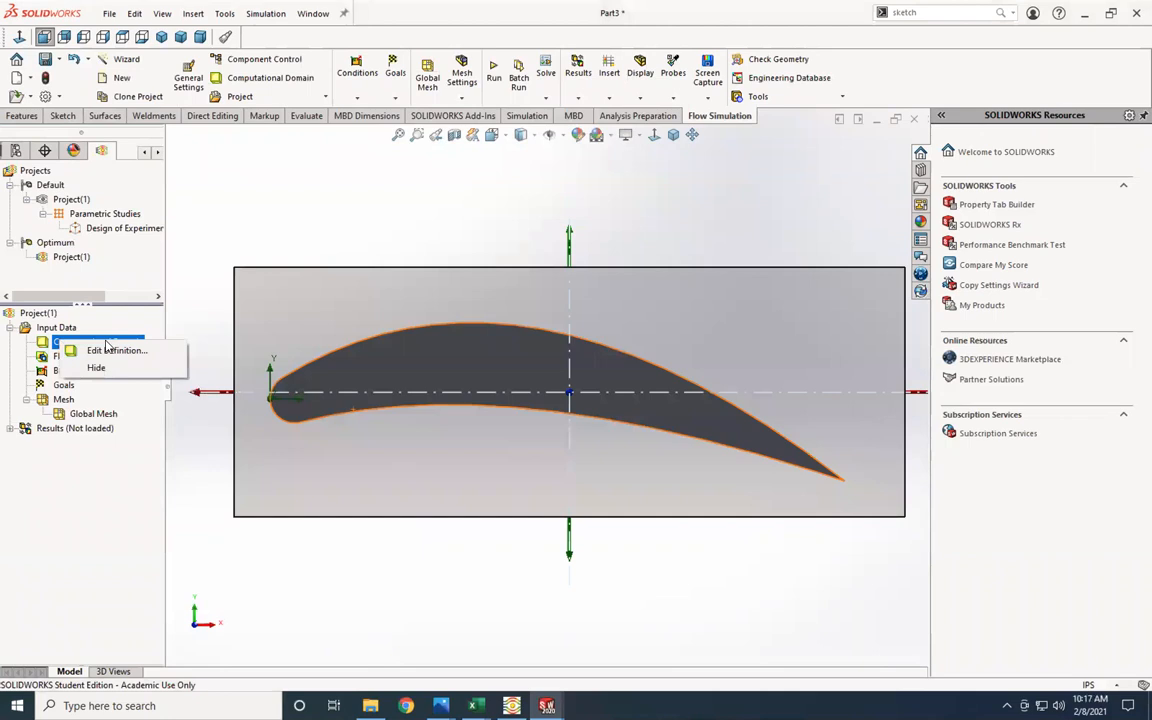
pyautogui.click(110, 351)
pyautogui.click(15, 259)
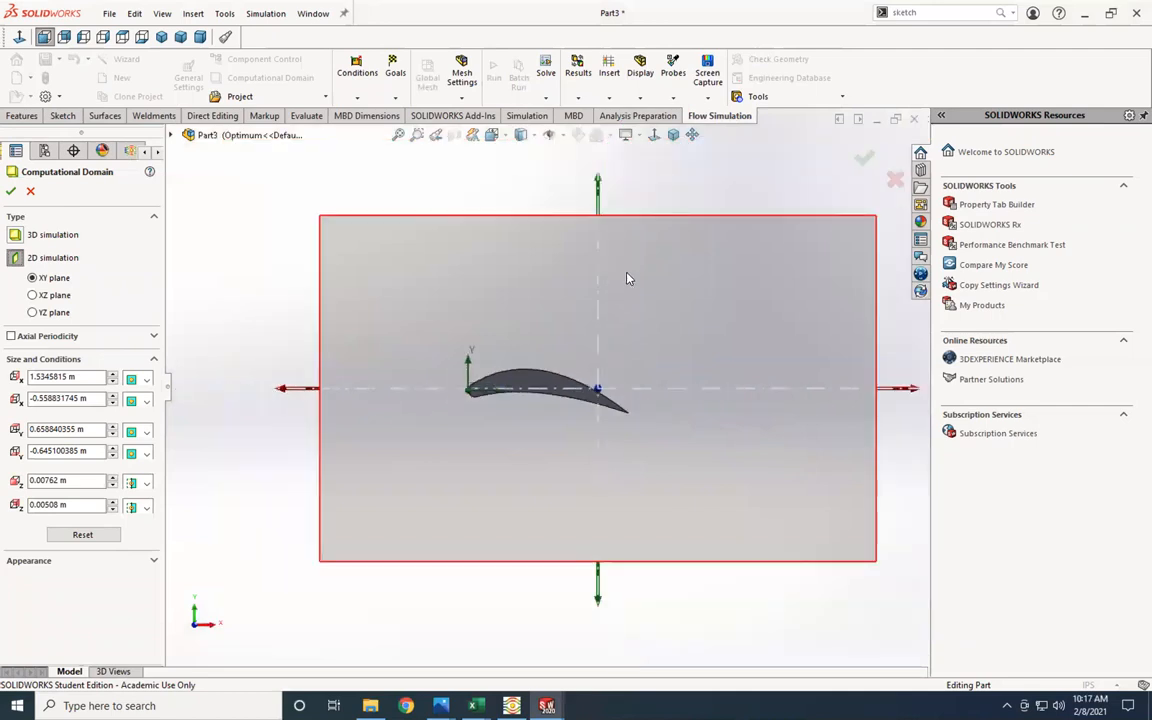
pyautogui.moveTo(598, 597); pyautogui.dragTo(598, 645)
pyautogui.moveTo(906, 418); pyautogui.dragTo(926, 413)
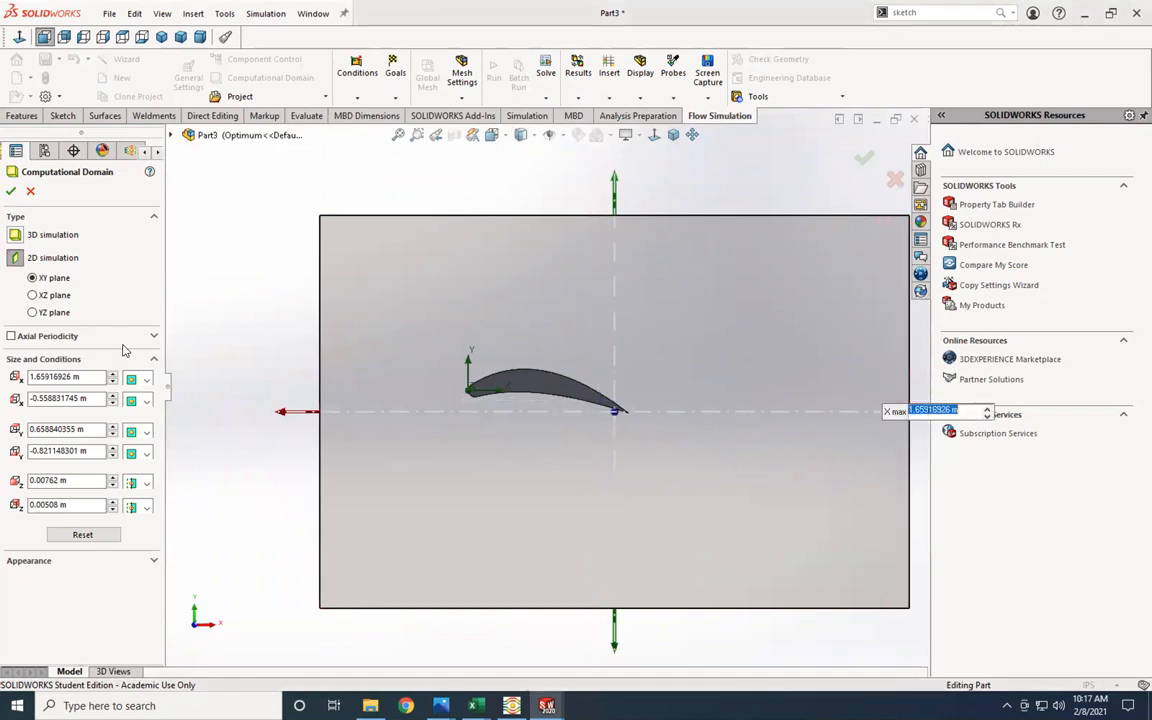
pyautogui.click(12, 191)
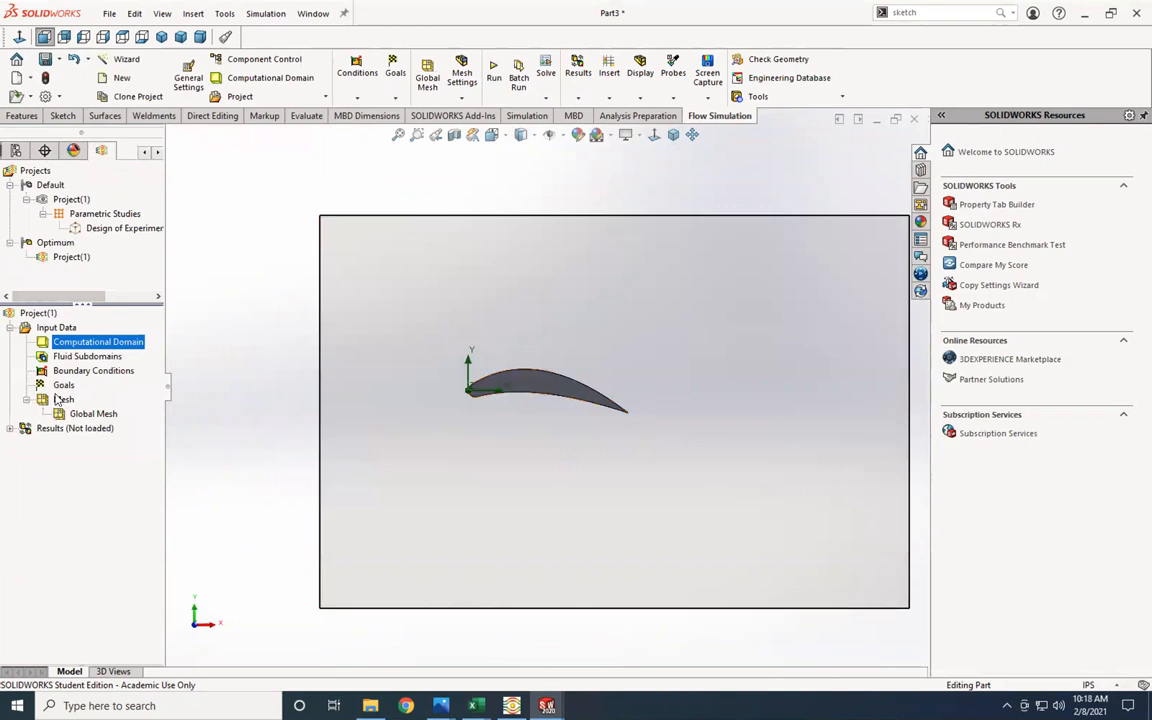
# Step: Run the flow solver on the Optimum configuration's project
pyautogui.rightClick(65, 389)
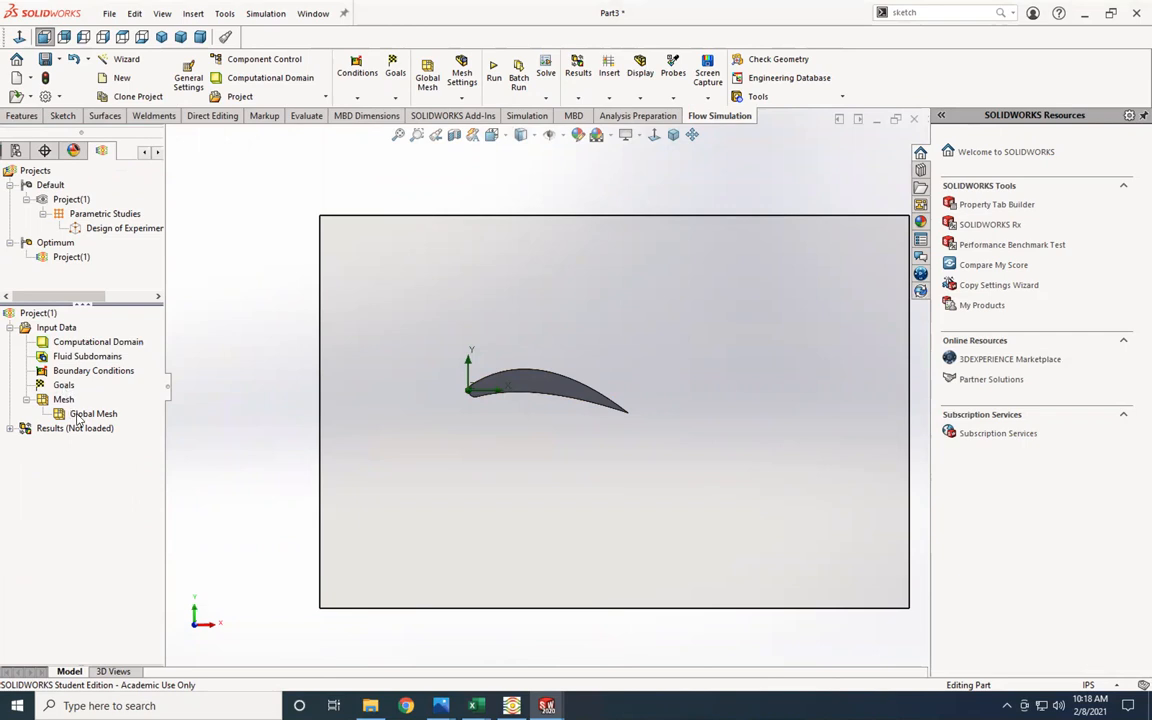
pyautogui.click(494, 70)
pyautogui.click(724, 274)
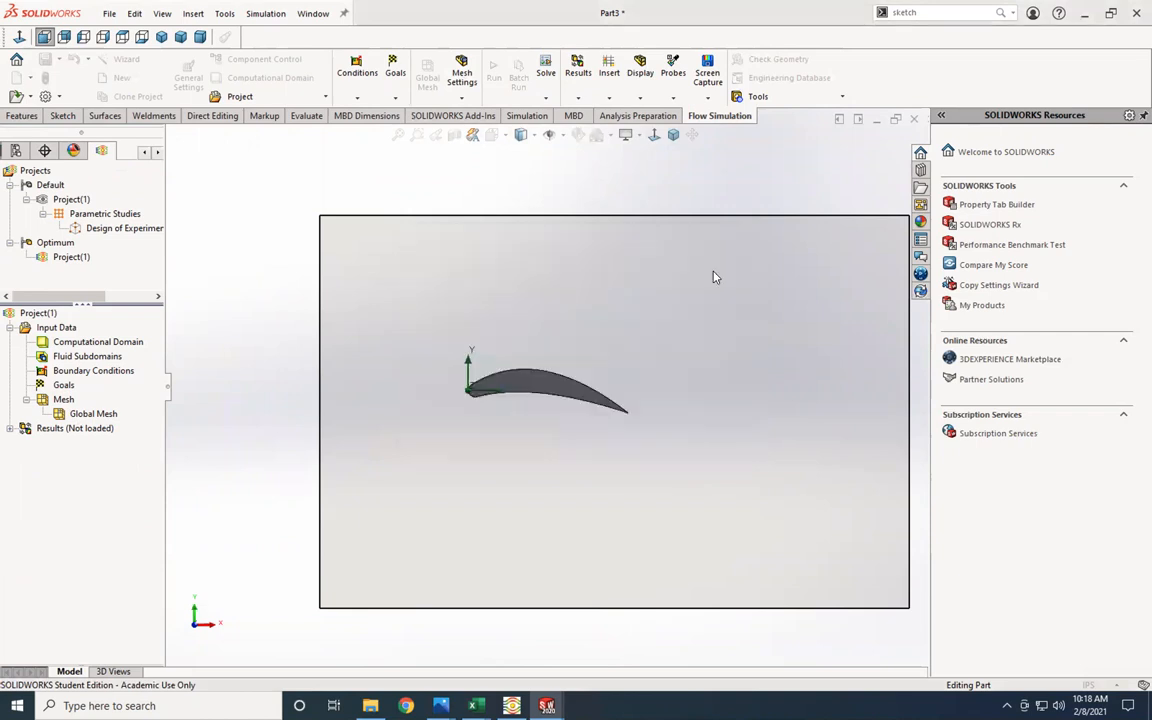
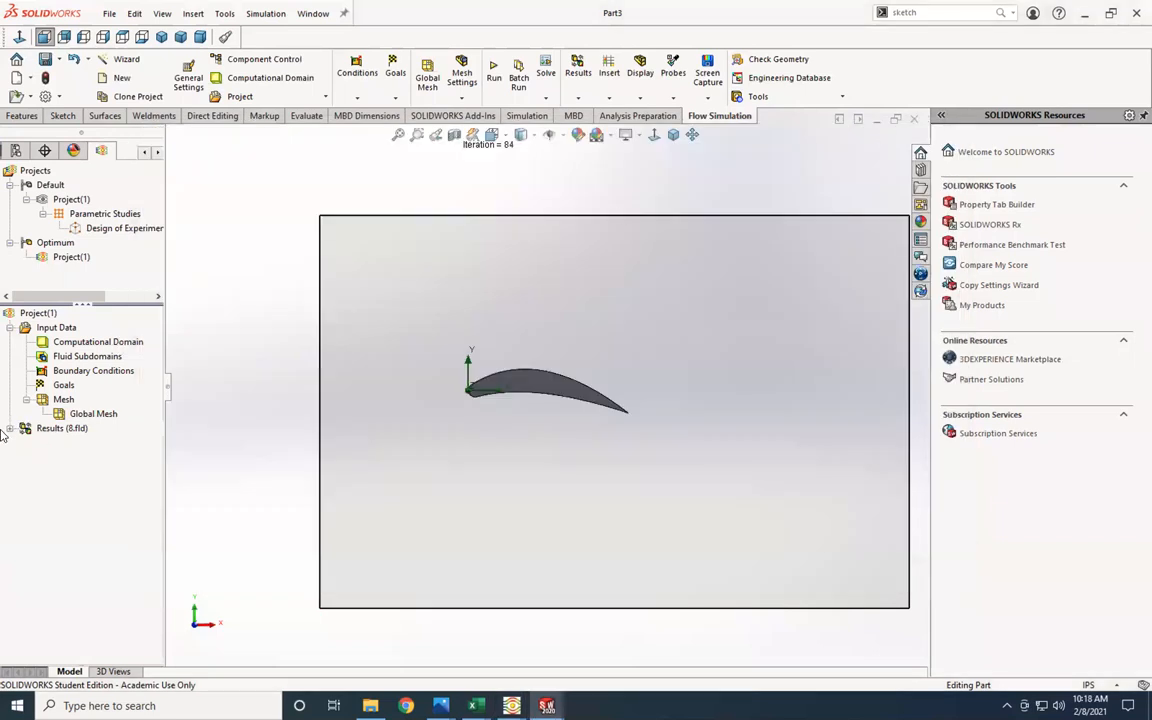
# Step: Insert a cut plot on the Front Plane showing both contours and isolines of pressure
pyautogui.click(9, 429)
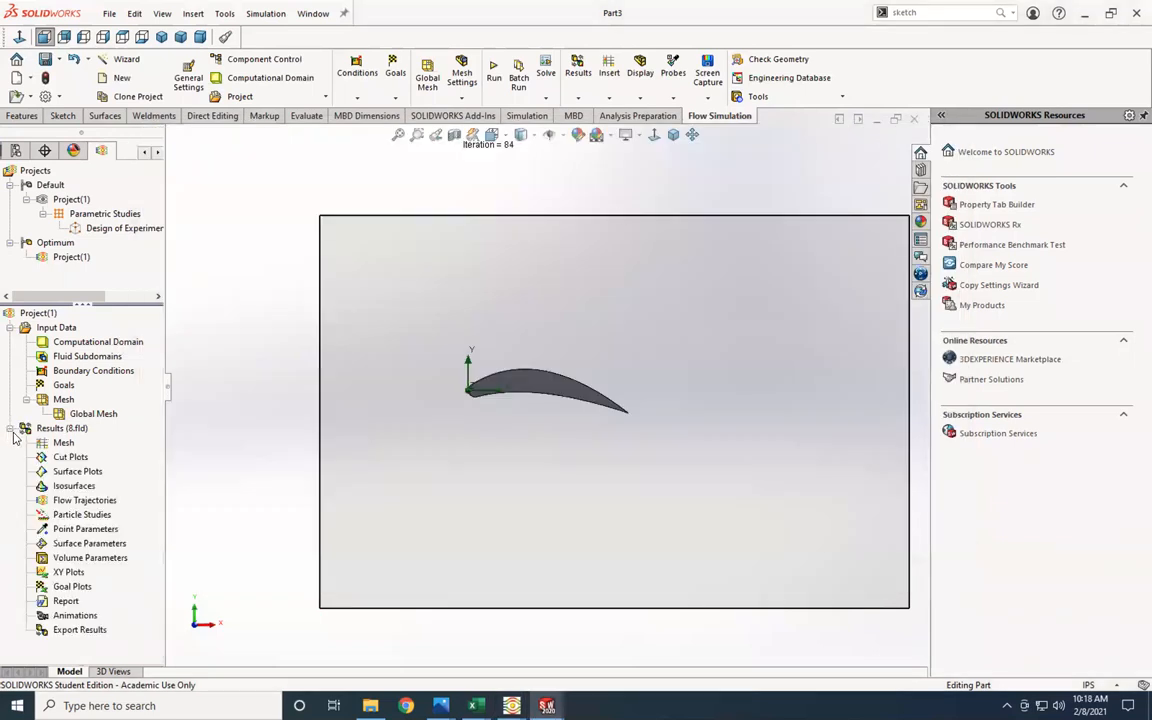
pyautogui.rightClick(62, 458)
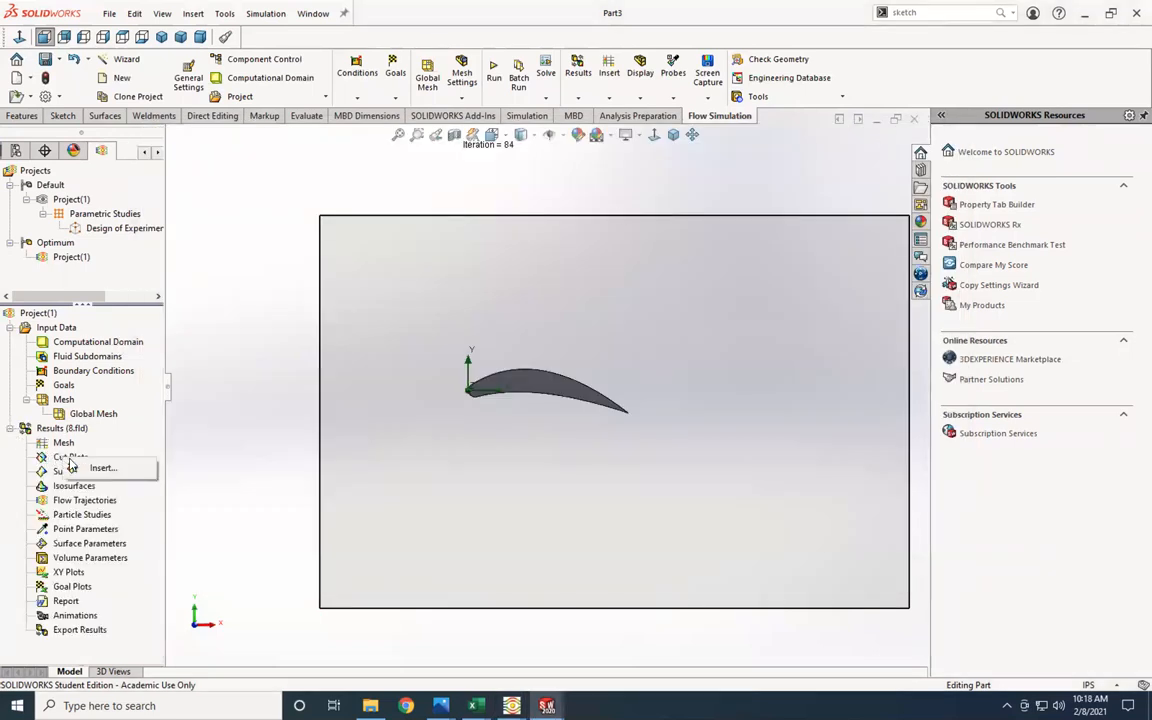
pyautogui.click(117, 470)
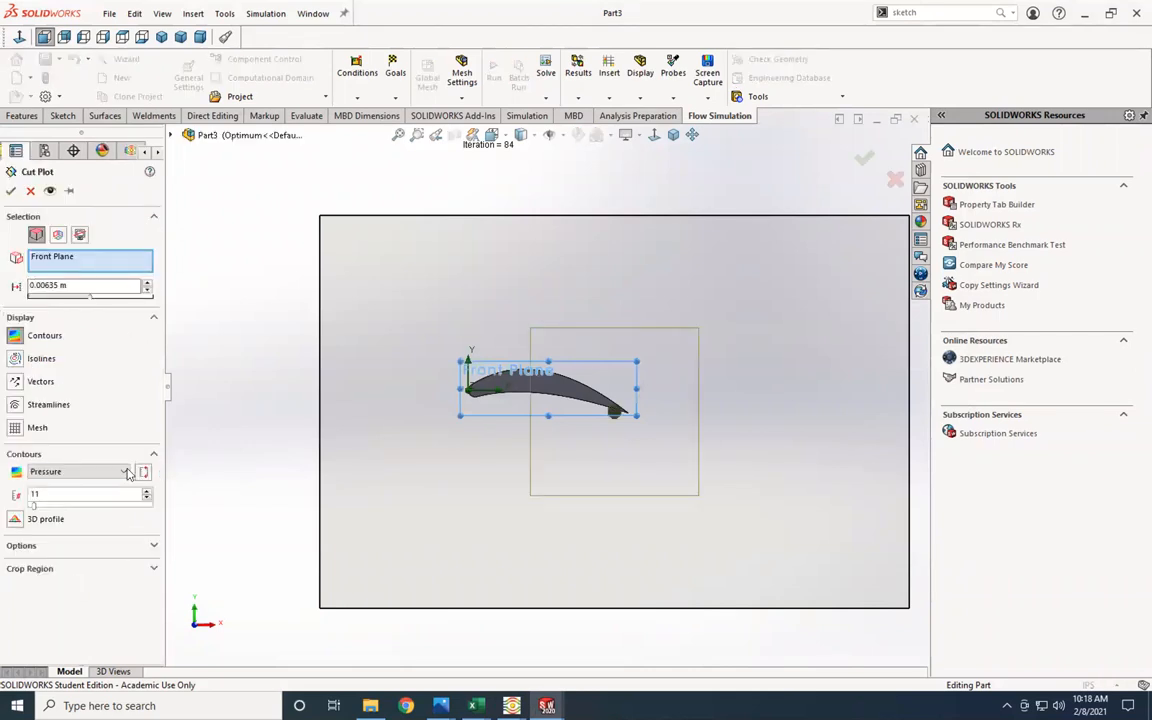
pyautogui.click(15, 359)
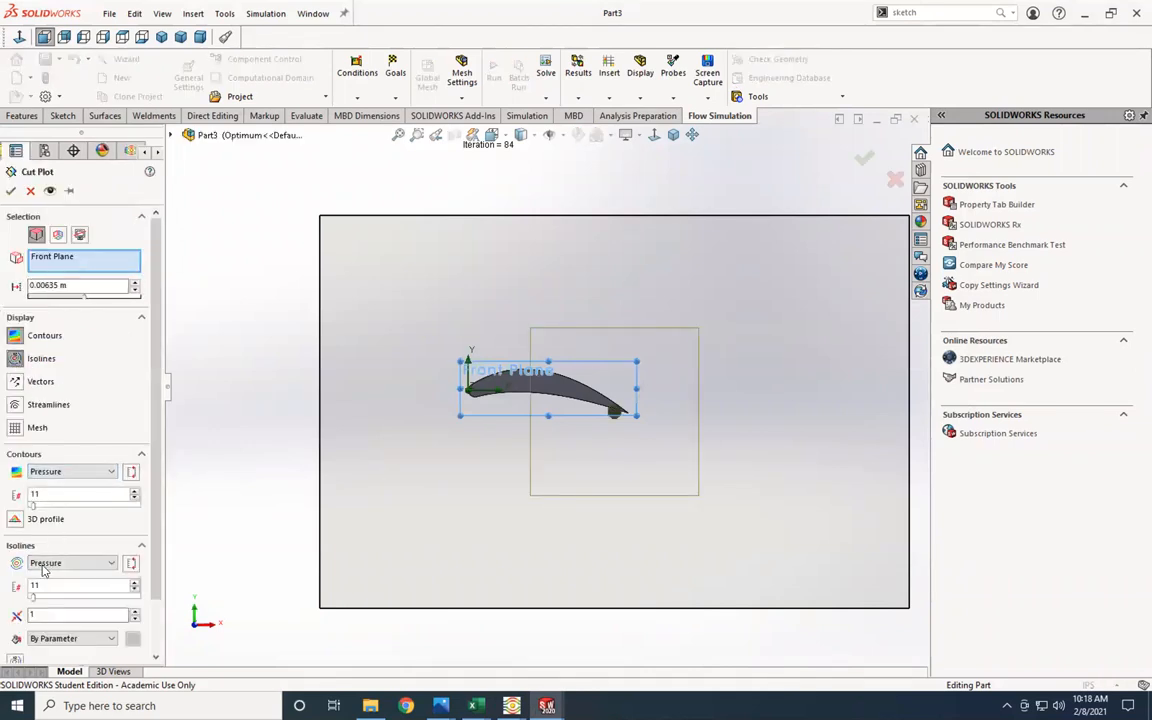
# Step: Give the cut plot's isolines a fixed black color, preview the plot and accept it
pyautogui.scroll(-1, 59, 547)
pyautogui.click(100, 578)
pyautogui.click(86, 590)
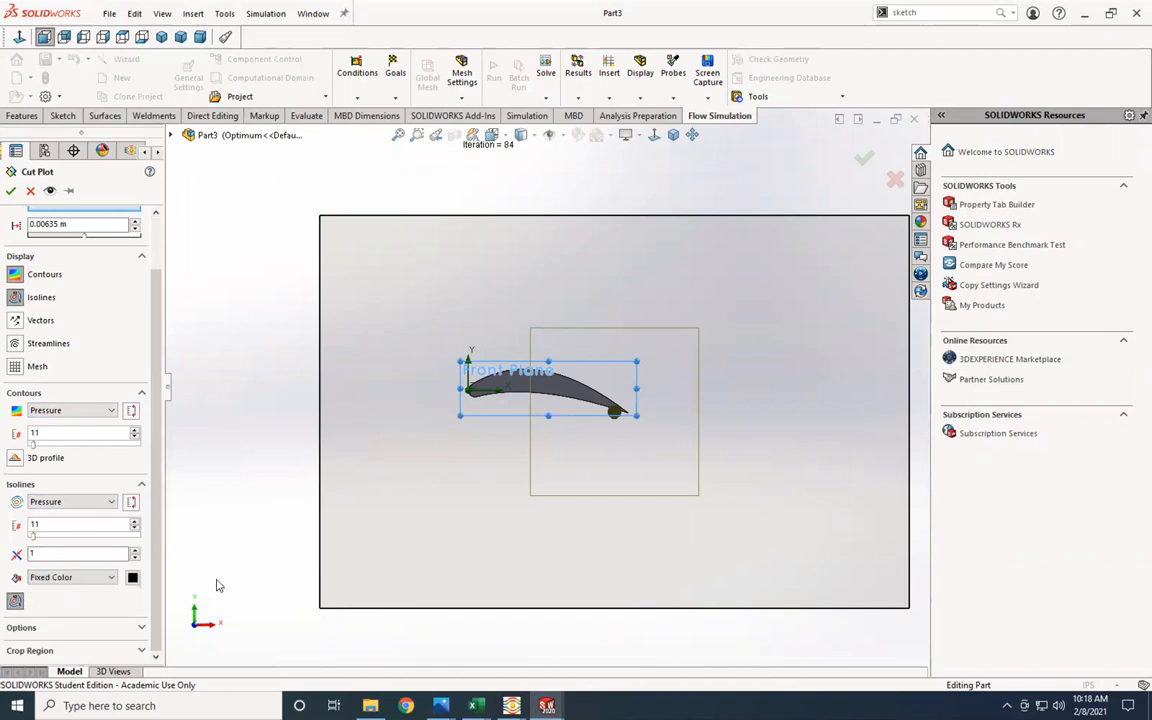
pyautogui.click(87, 578)
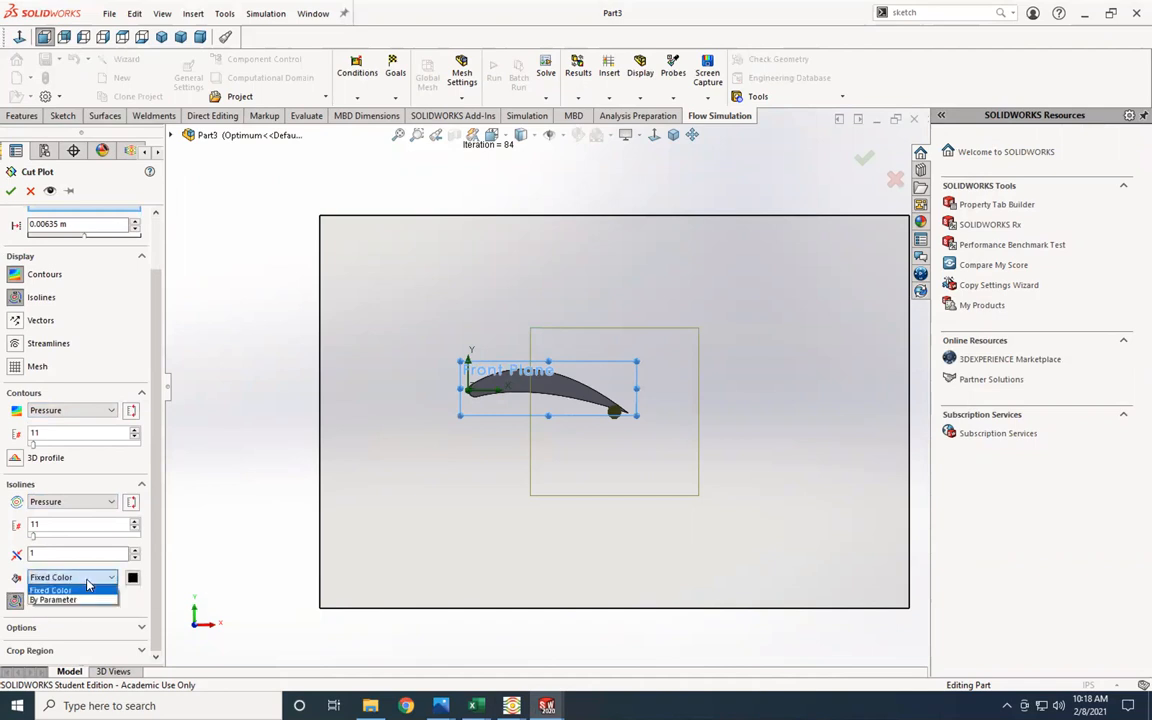
pyautogui.click(87, 584)
pyautogui.click(51, 191)
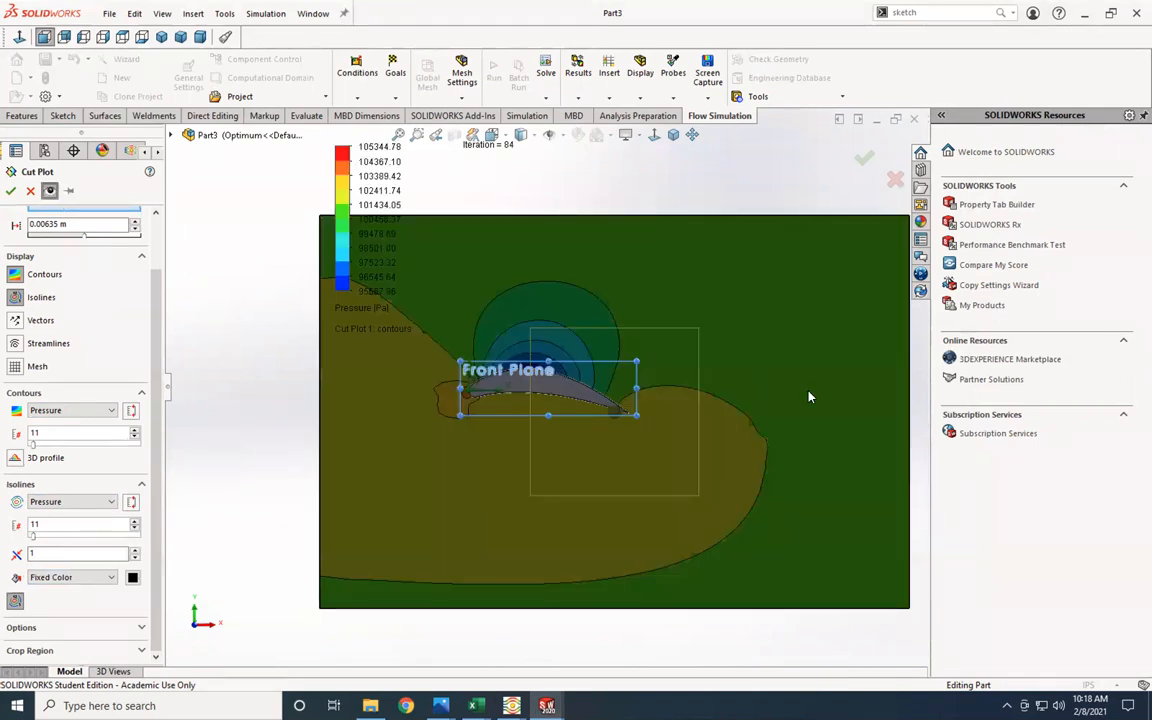
pyautogui.click(10, 190)
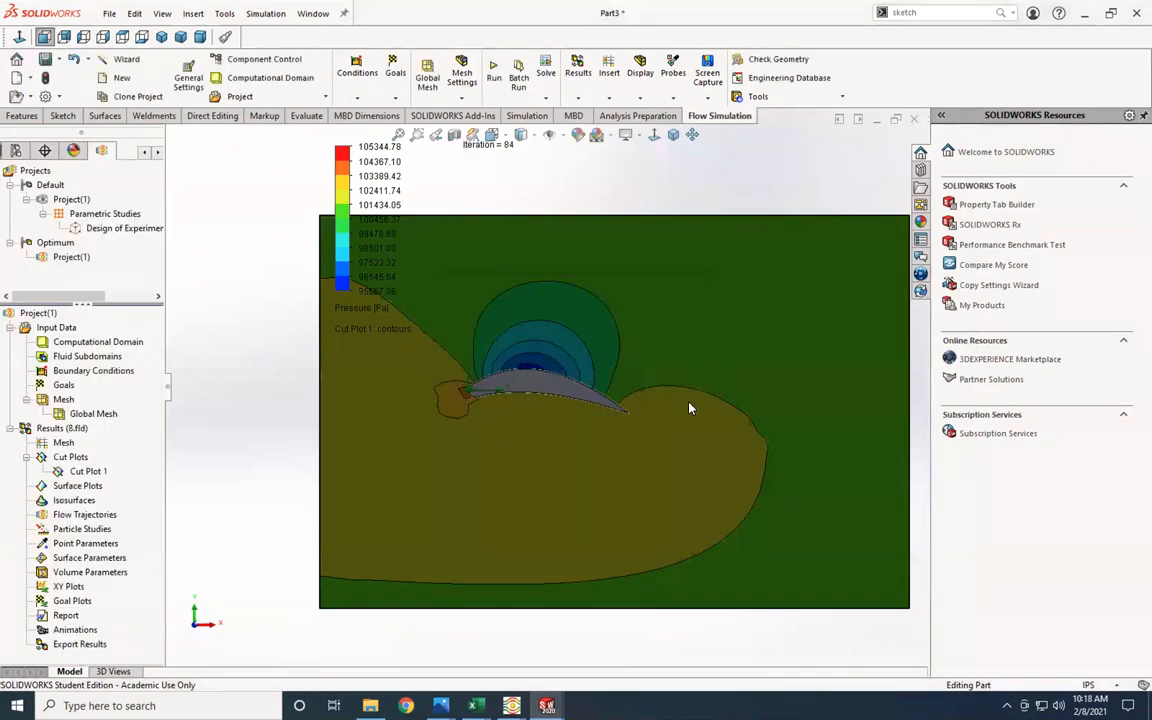
# Step: Save Cut Plot 1 as the PNG image Cut Plot 1.png at 1024x768 with the geometry included
pyautogui.click(86, 472)
pyautogui.rightClick(86, 472)
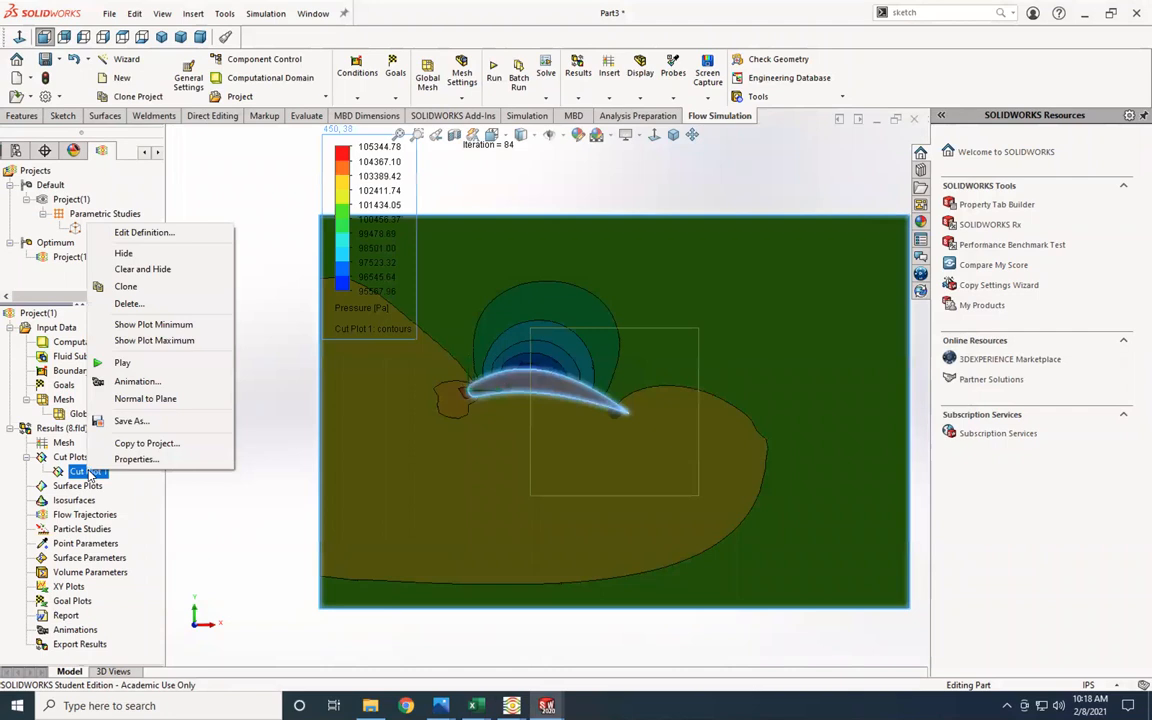
pyautogui.click(138, 422)
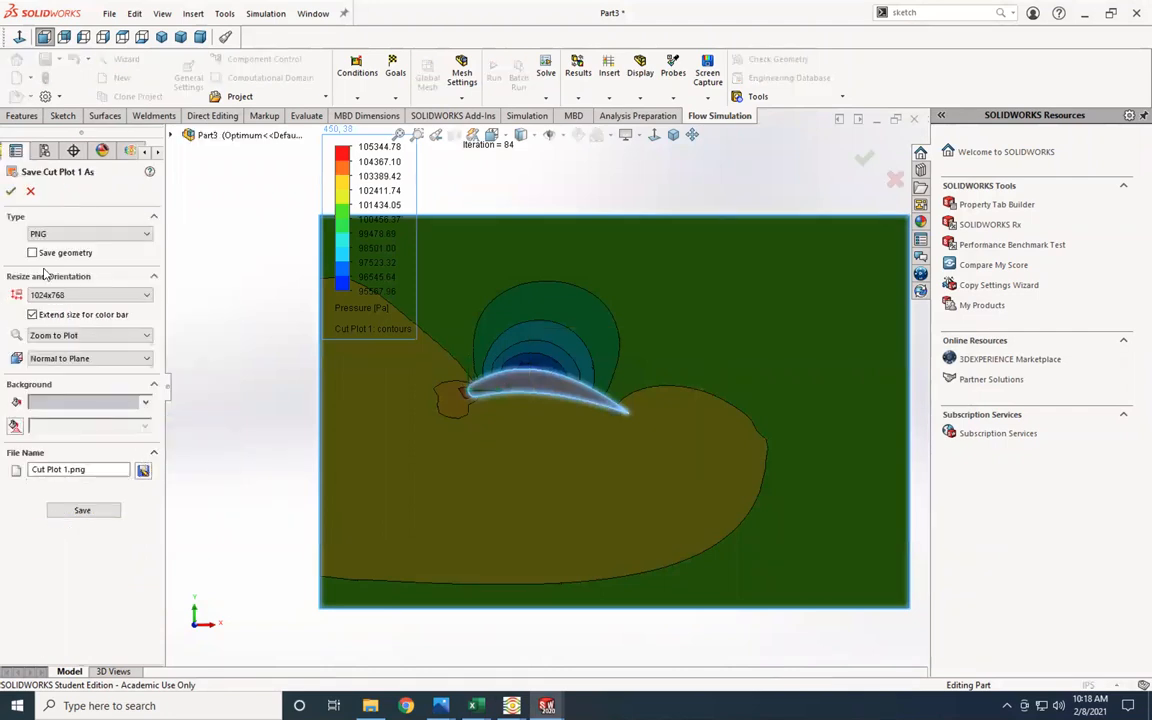
pyautogui.click(33, 253)
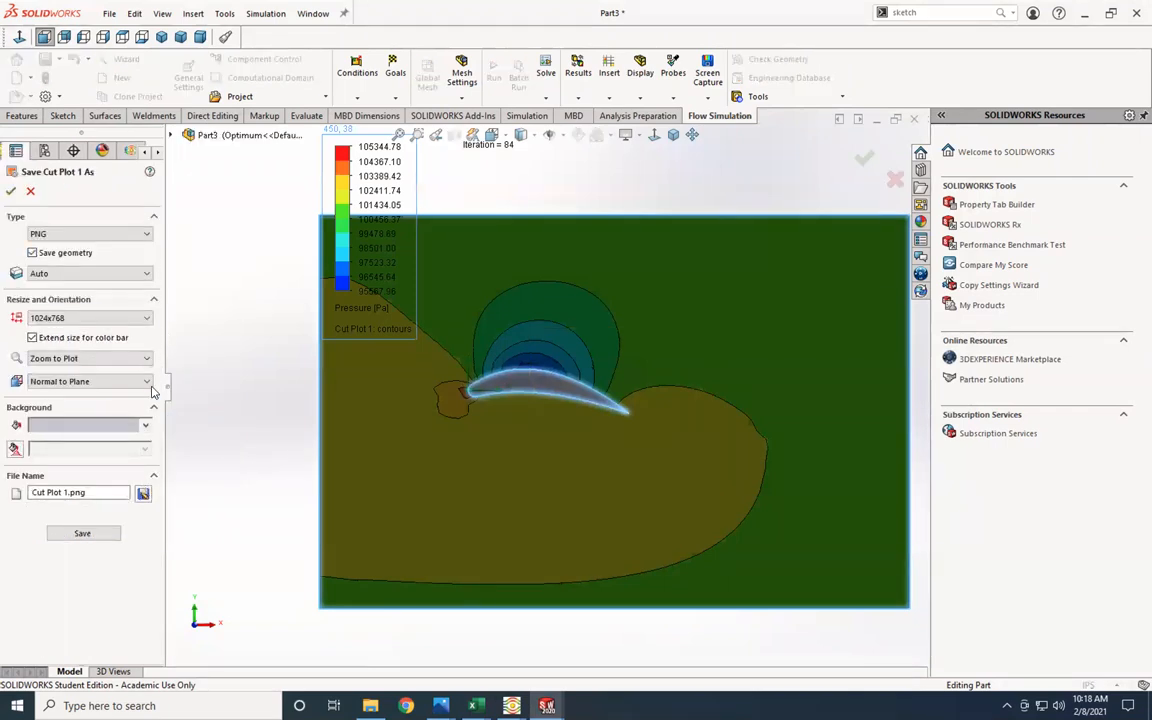
pyautogui.click(86, 533)
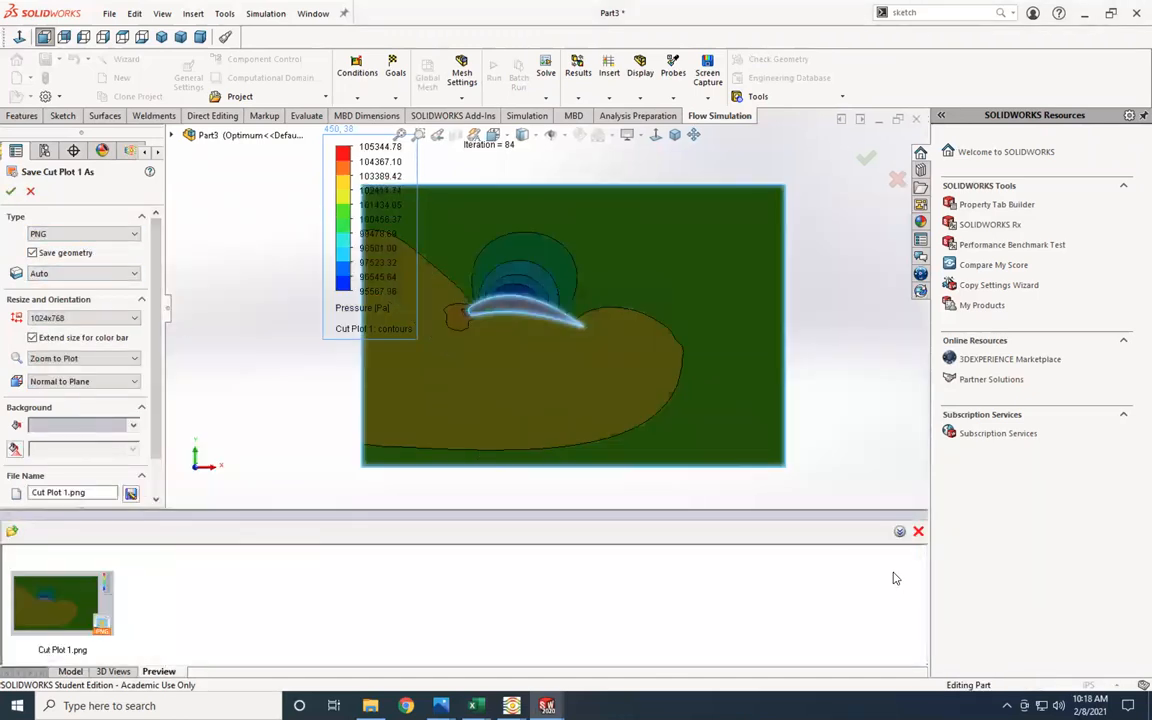
# Step: Open the saved Cut Plot 1.png in Photos, examine the pressure contours around the airfoil, and close the image
pyautogui.doubleClick(62, 603)
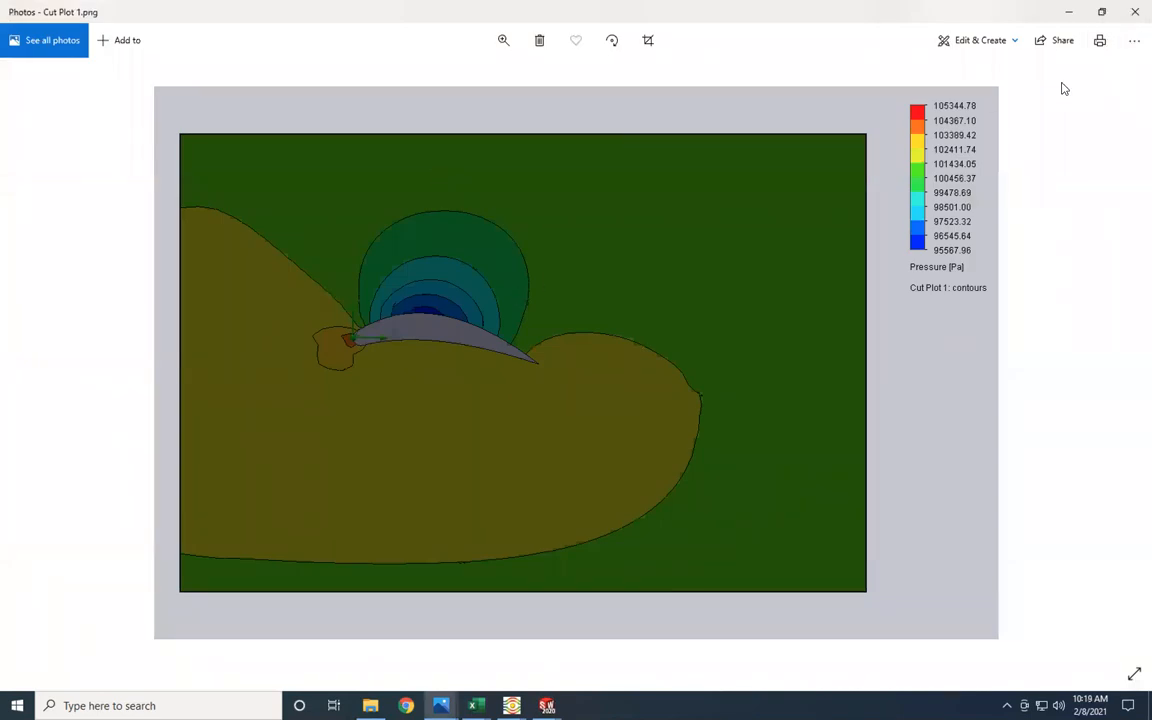
pyautogui.click(504, 41)
pyautogui.click(498, 80)
pyautogui.moveTo(498, 82); pyautogui.dragTo(424, 88)
pyautogui.moveTo(1134, 8)
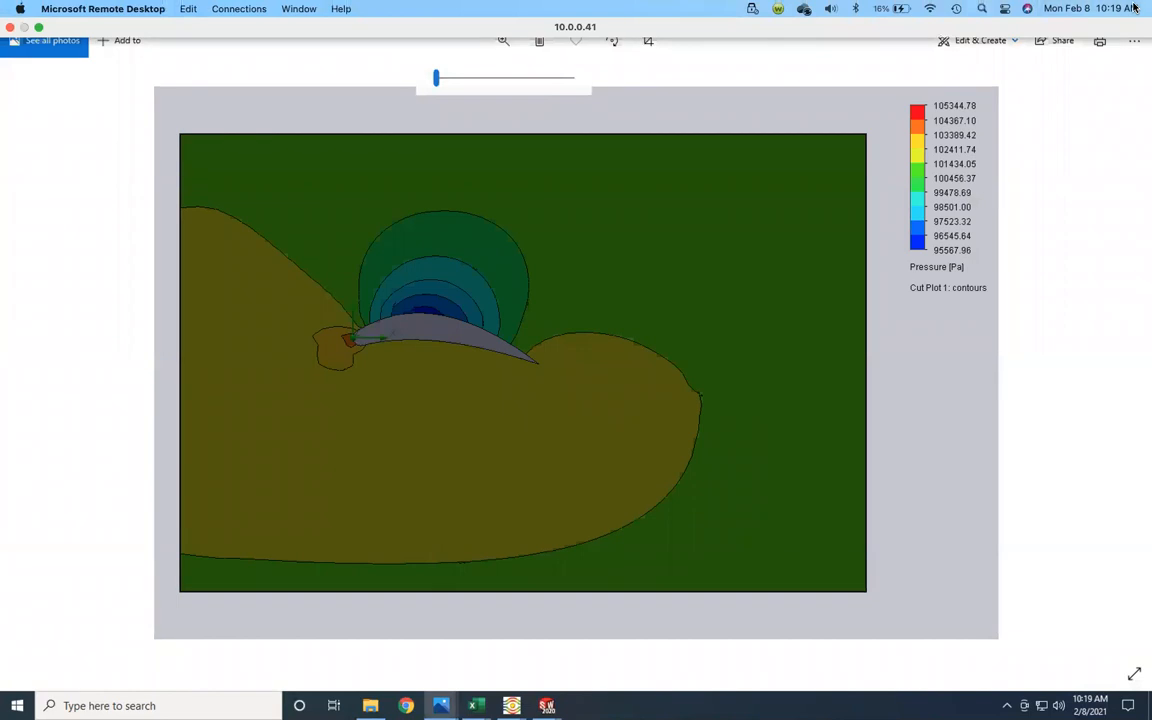
pyautogui.click(867, 97)
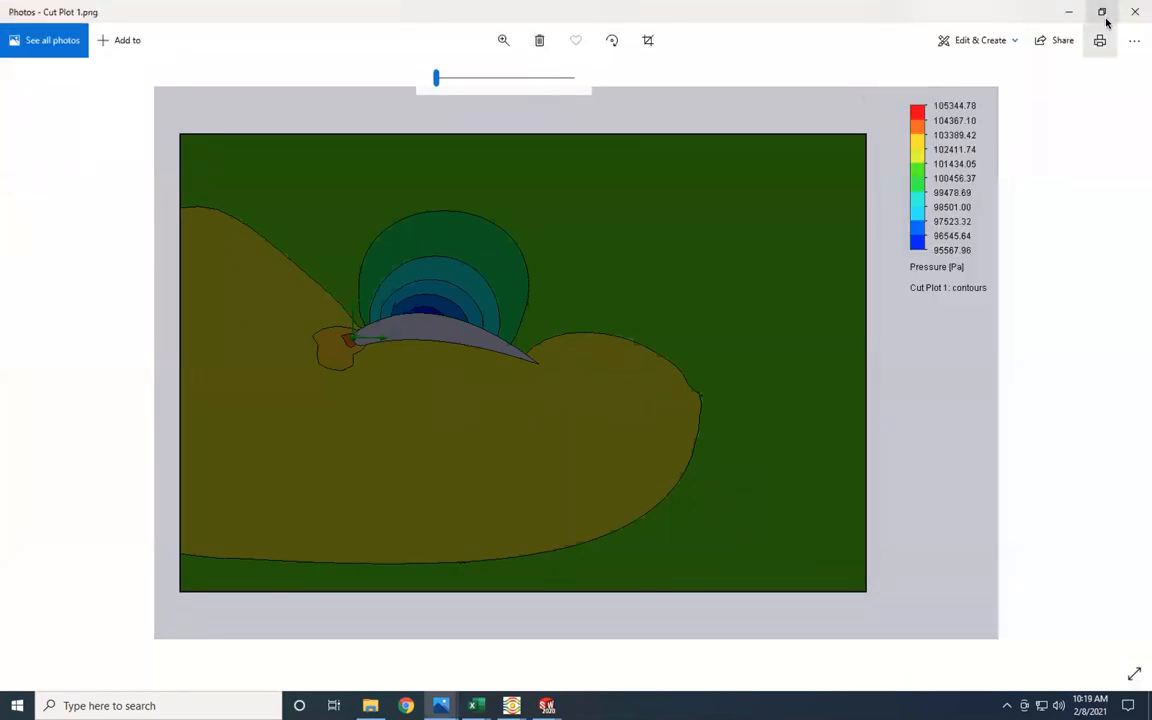
pyautogui.click(1137, 12)
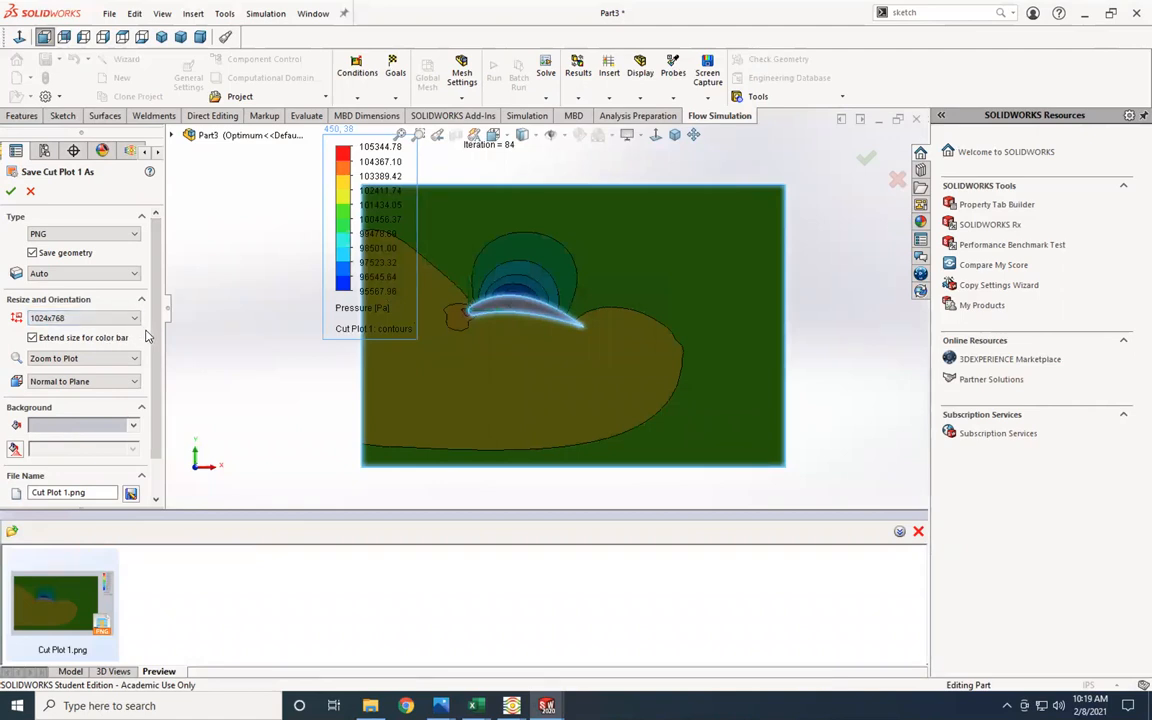
# Step: Close the image preview and the plot-saving settings, and show Part3's feature tree
pyautogui.click(919, 533)
pyautogui.click(10, 190)
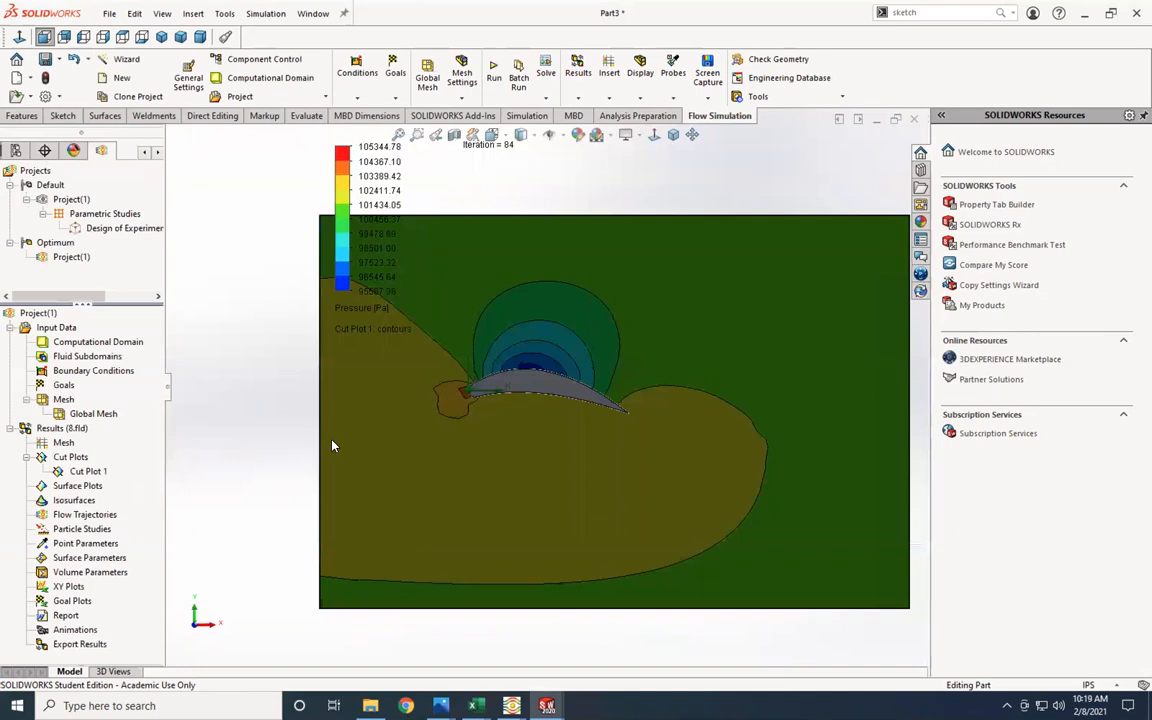
pyautogui.click(145, 152)
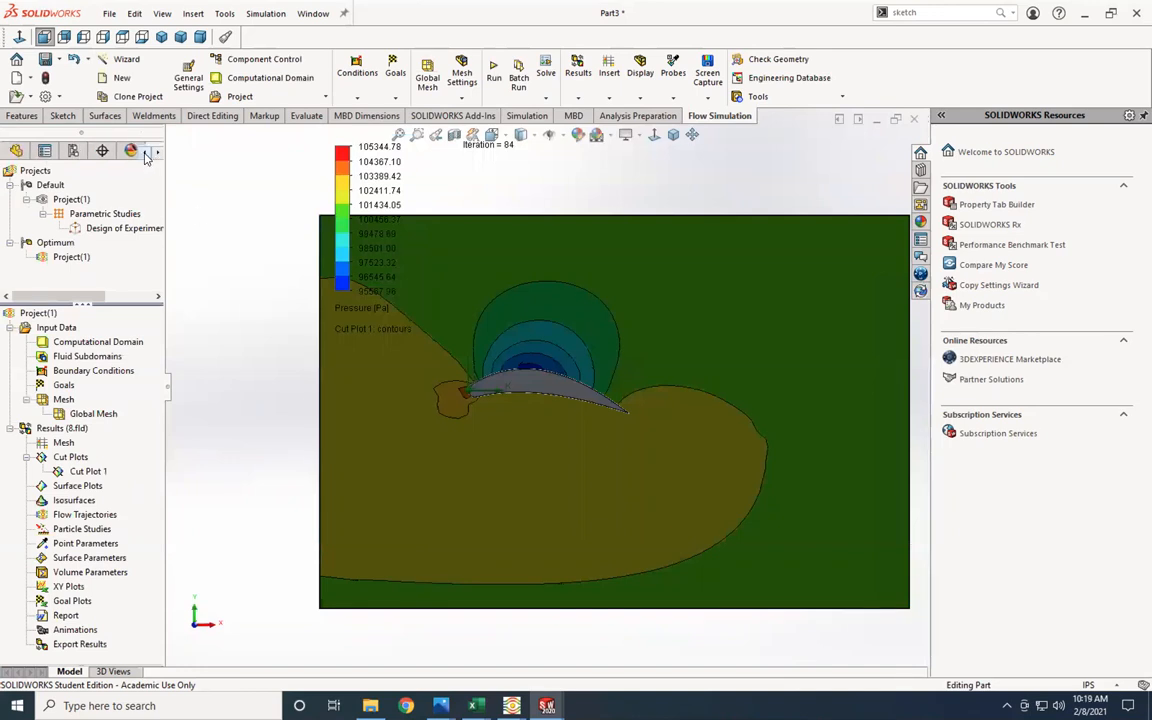
pyautogui.click(18, 149)
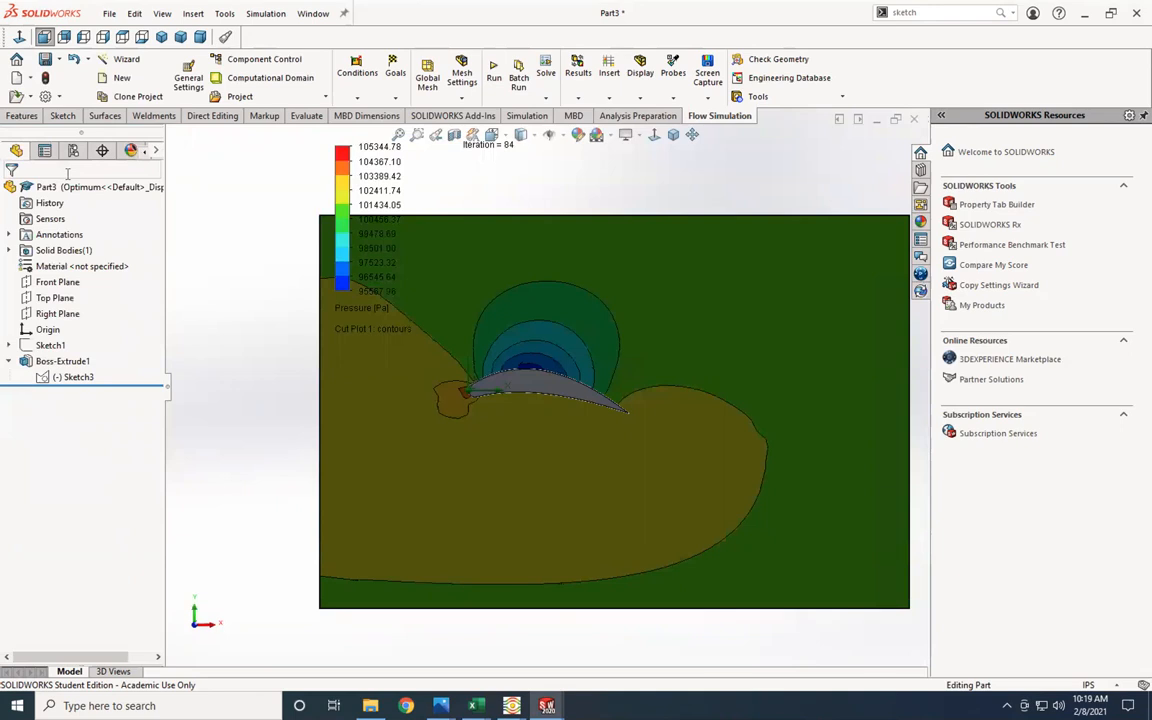
# Step: Set up saving Part3 as a DXF file in the Design Study V2 folder, with all splines exported as polylines
pyautogui.click(9, 362)
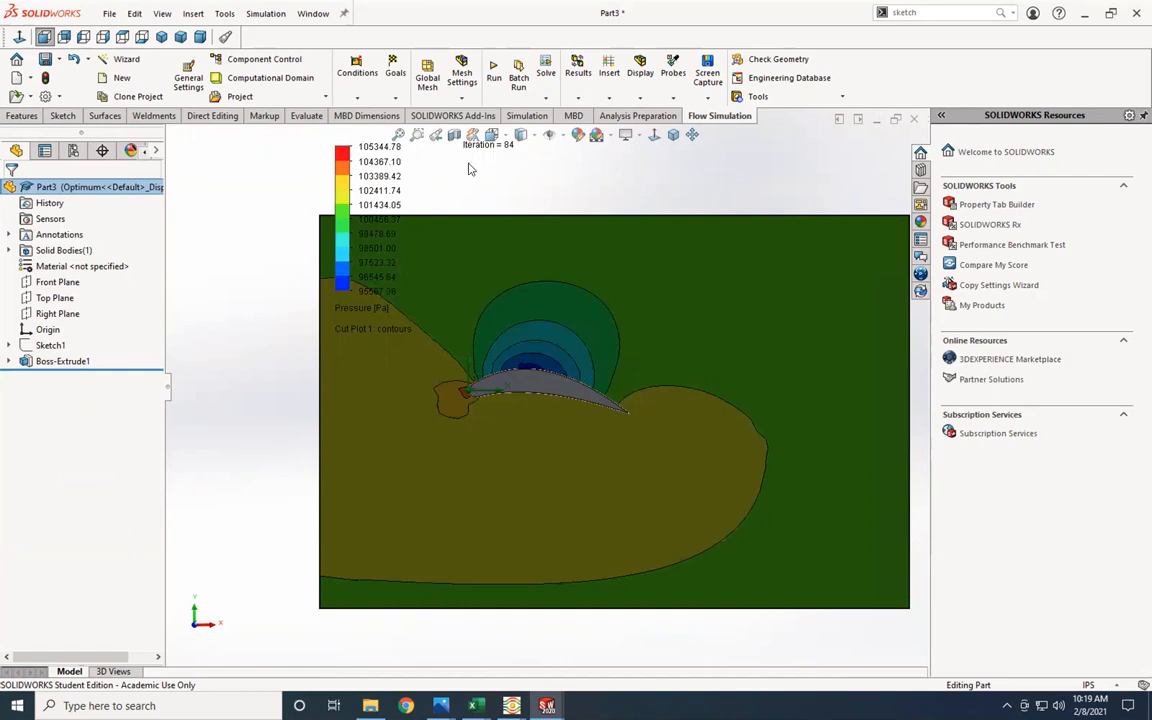
pyautogui.click(58, 62)
pyautogui.click(75, 94)
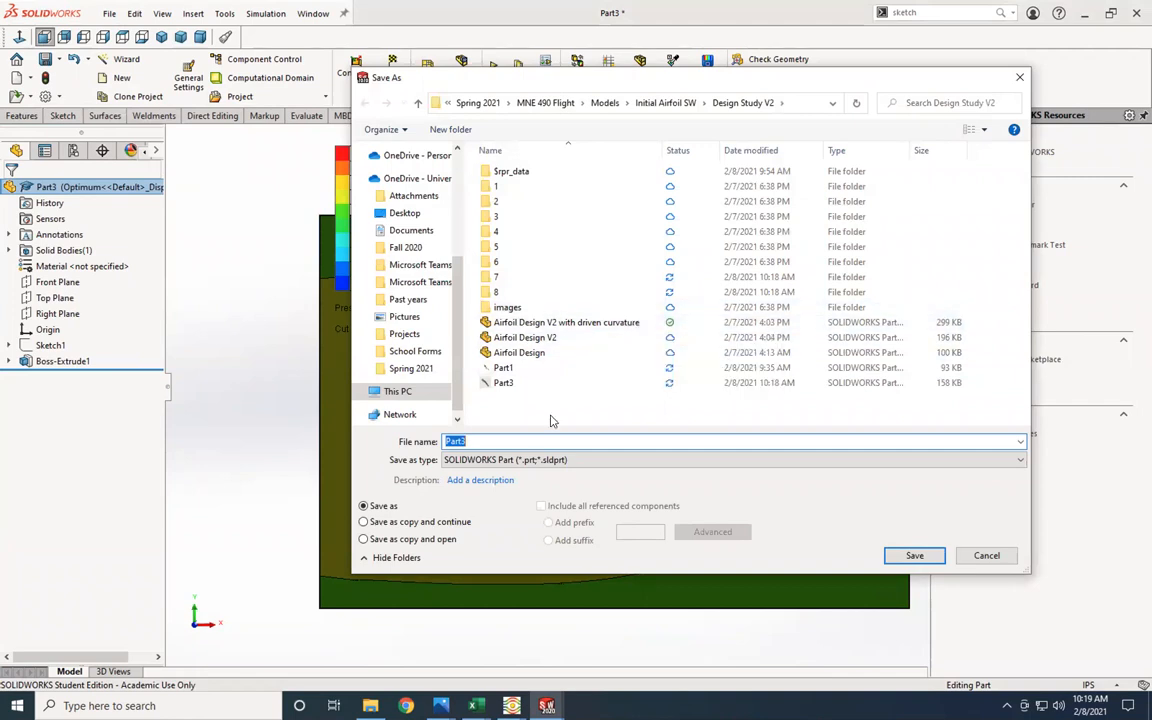
pyautogui.click(553, 458)
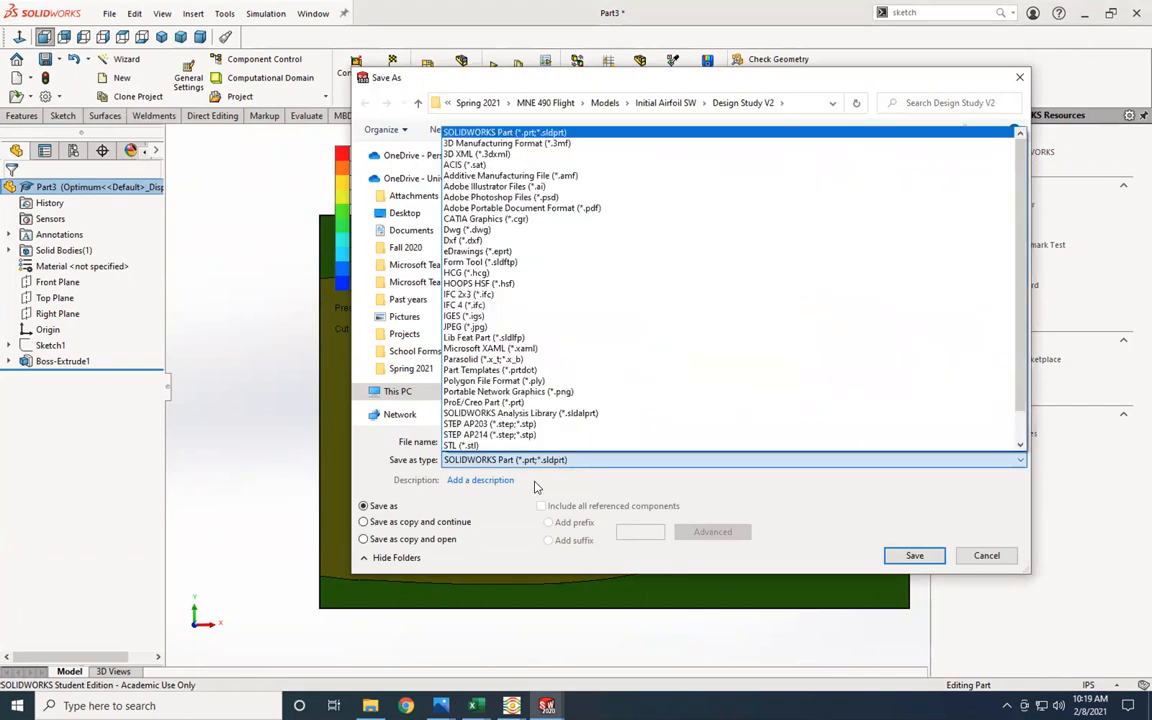
pyautogui.scroll(-1, 505, 325)
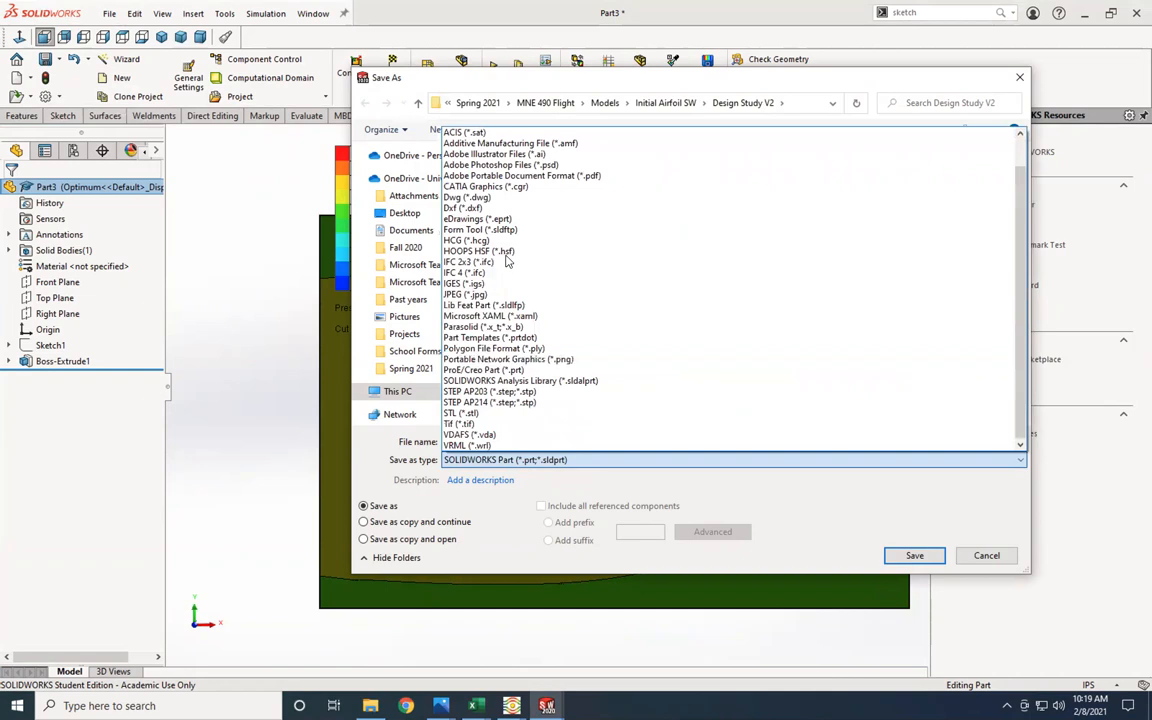
pyautogui.click(482, 209)
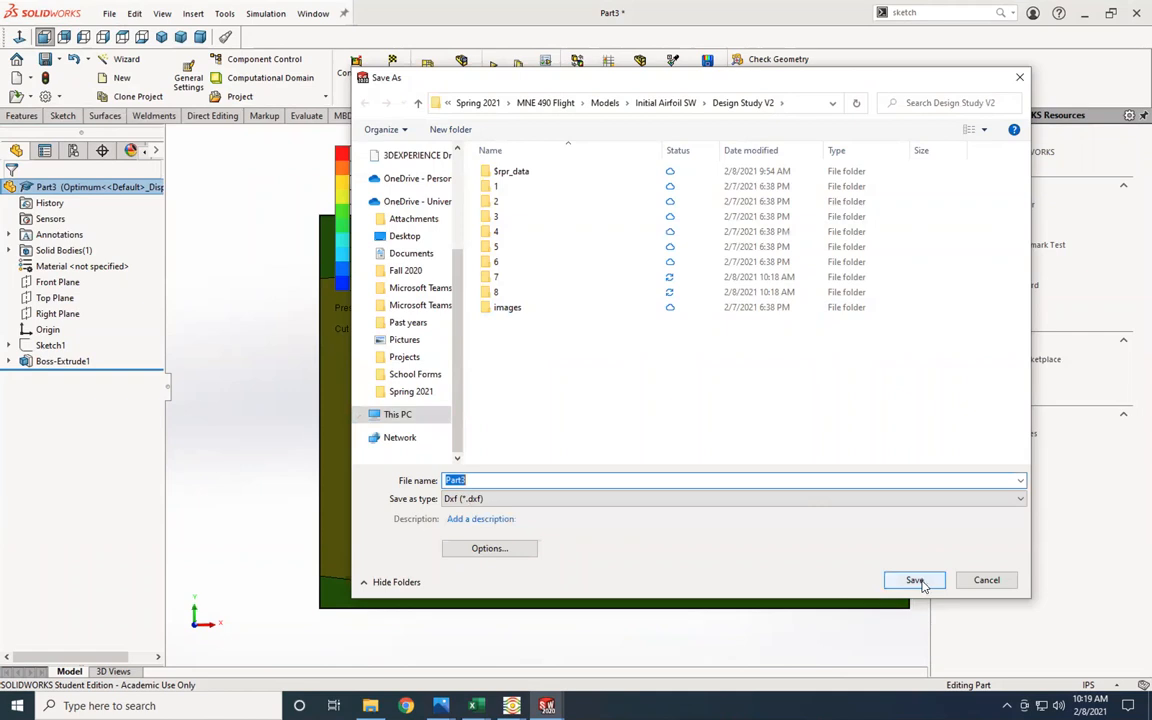
pyautogui.click(489, 548)
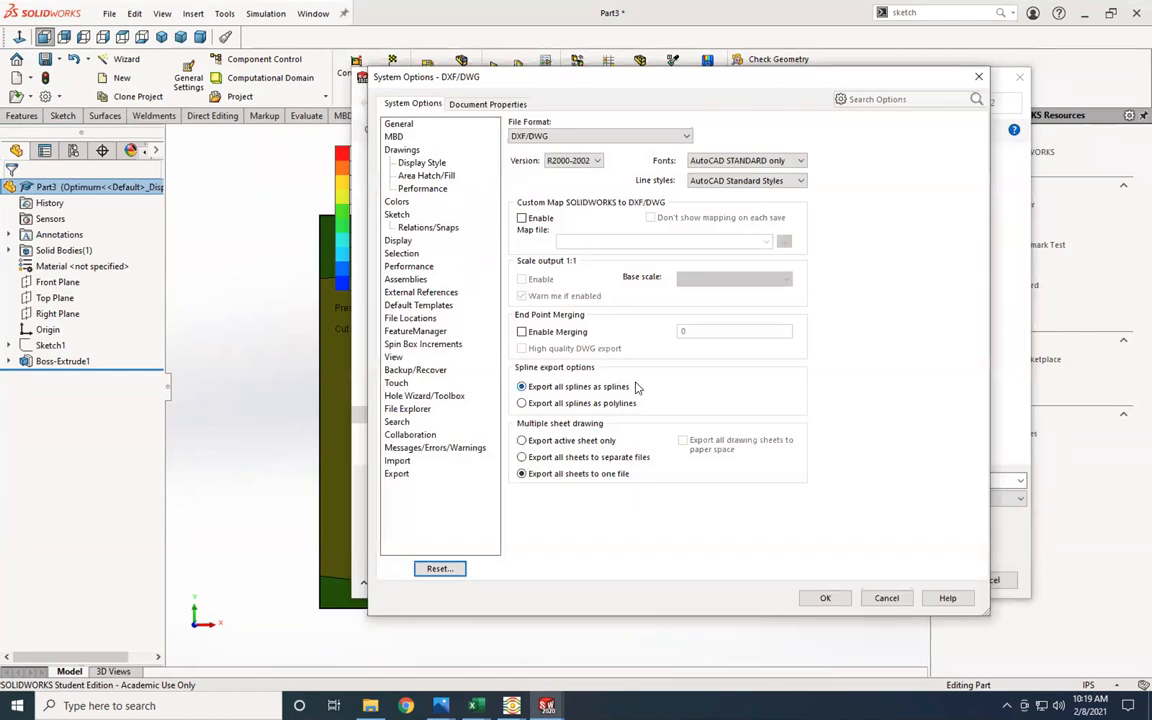
pyautogui.click(521, 404)
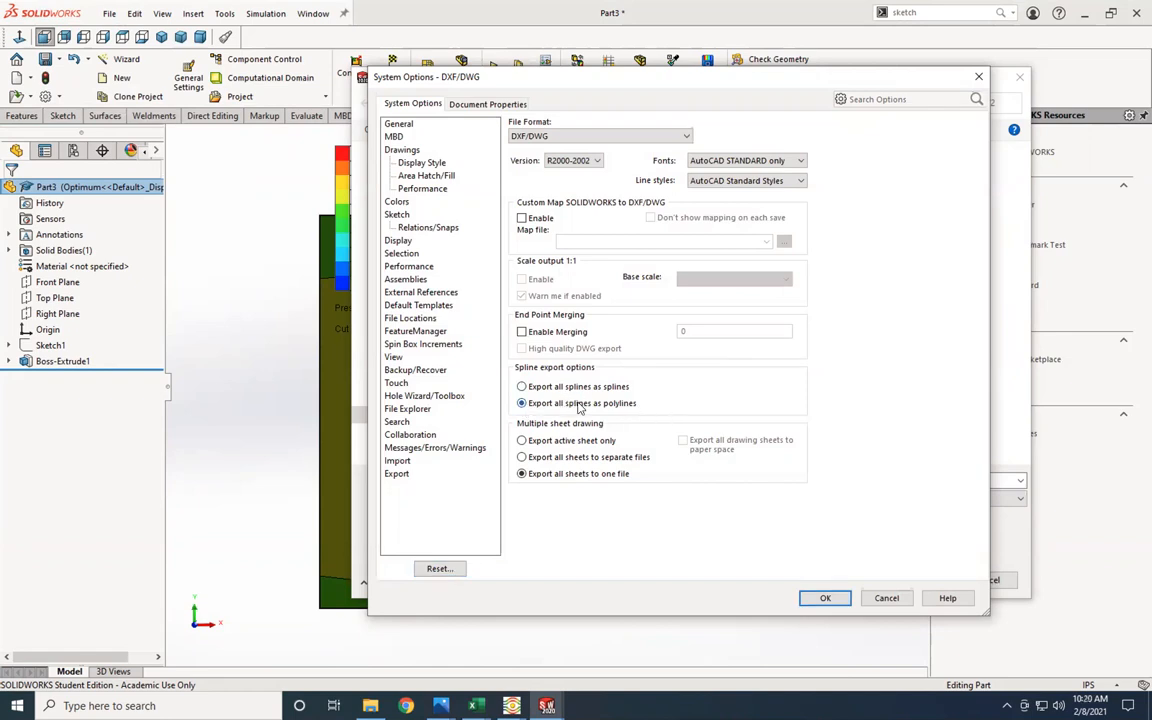
pyautogui.click(825, 598)
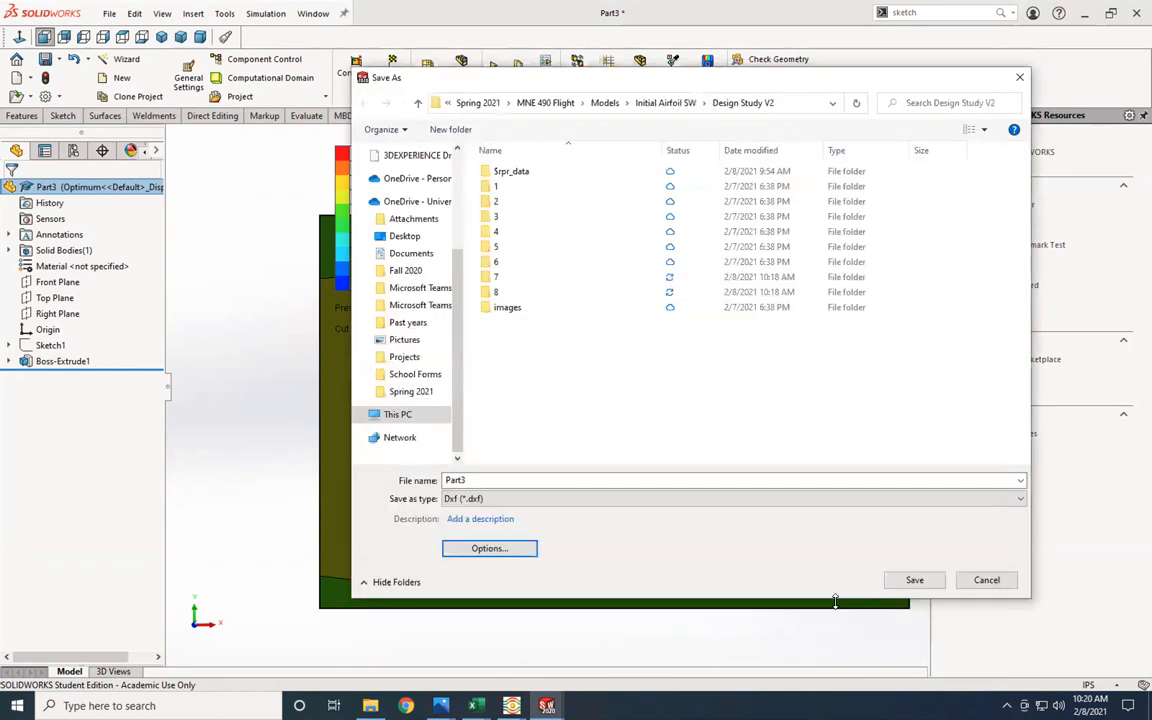
# Step: Export the airfoil's front face to the Part3 DXF using the faces/loops/edges option, and save the cleaned-up outline
pyautogui.click(914, 580)
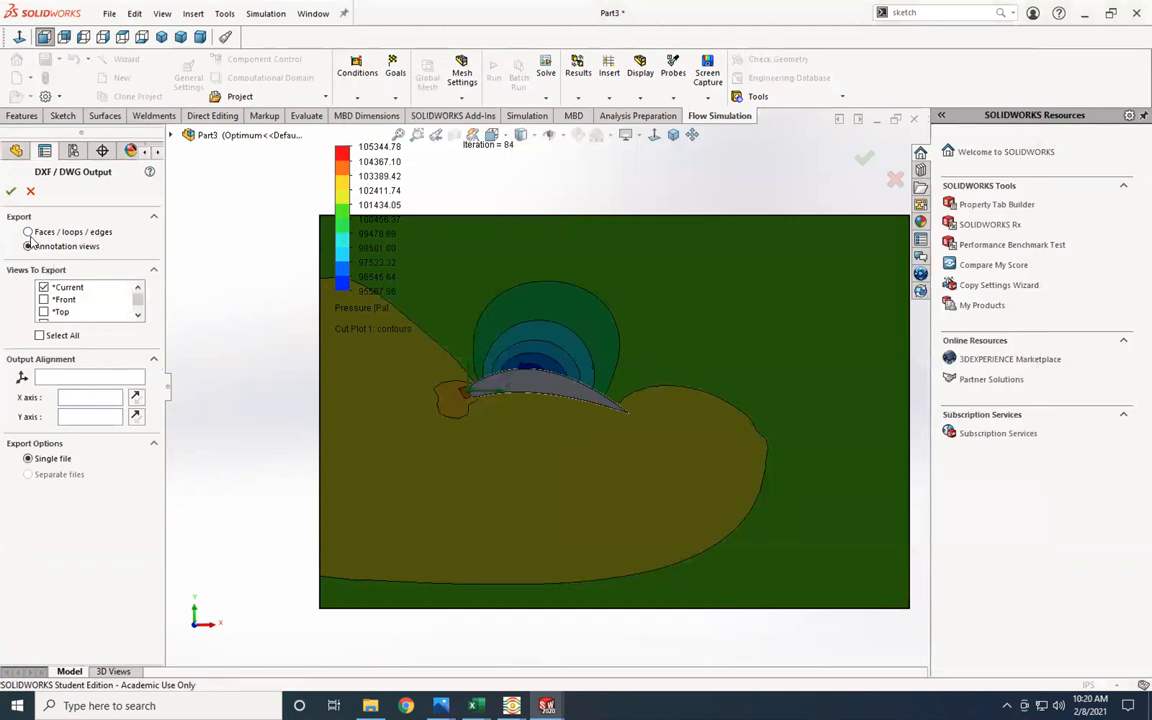
pyautogui.click(28, 232)
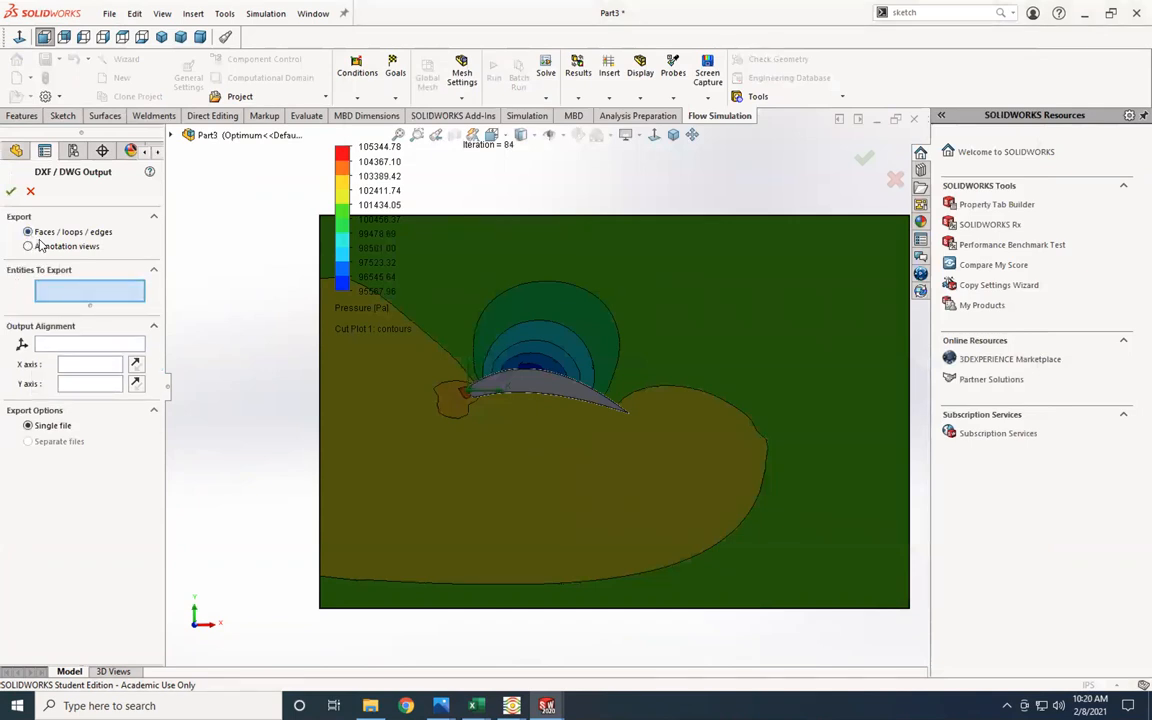
pyautogui.click(520, 389)
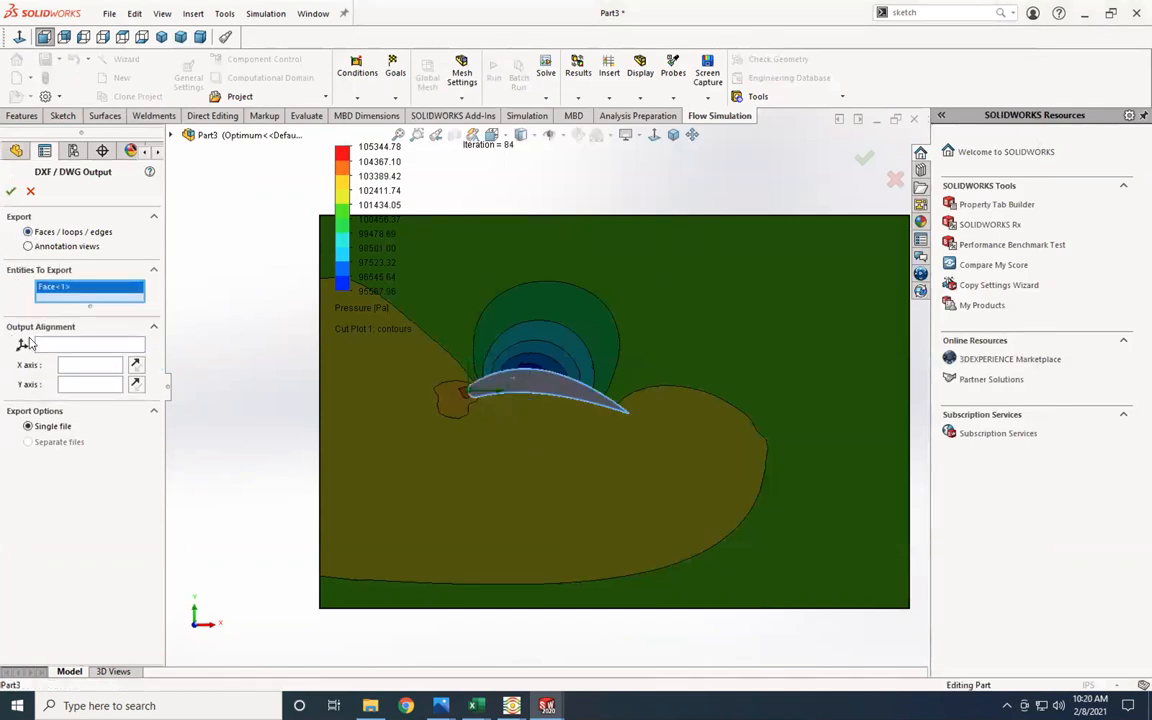
pyautogui.click(10, 191)
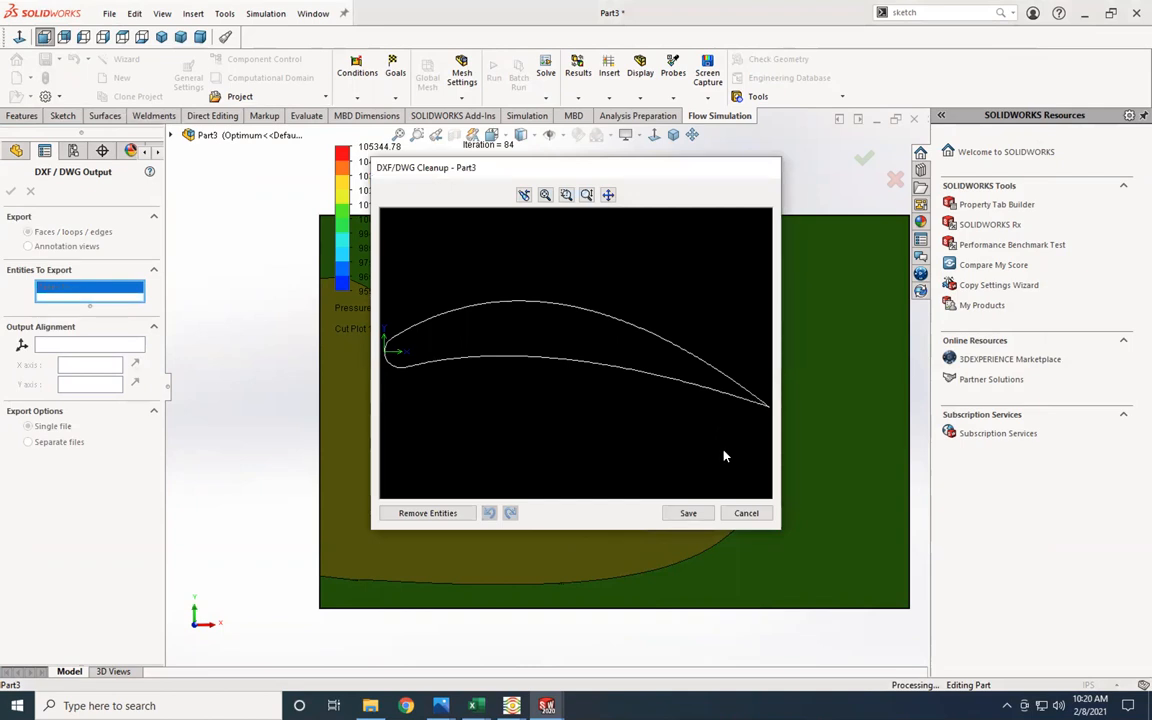
pyautogui.click(690, 514)
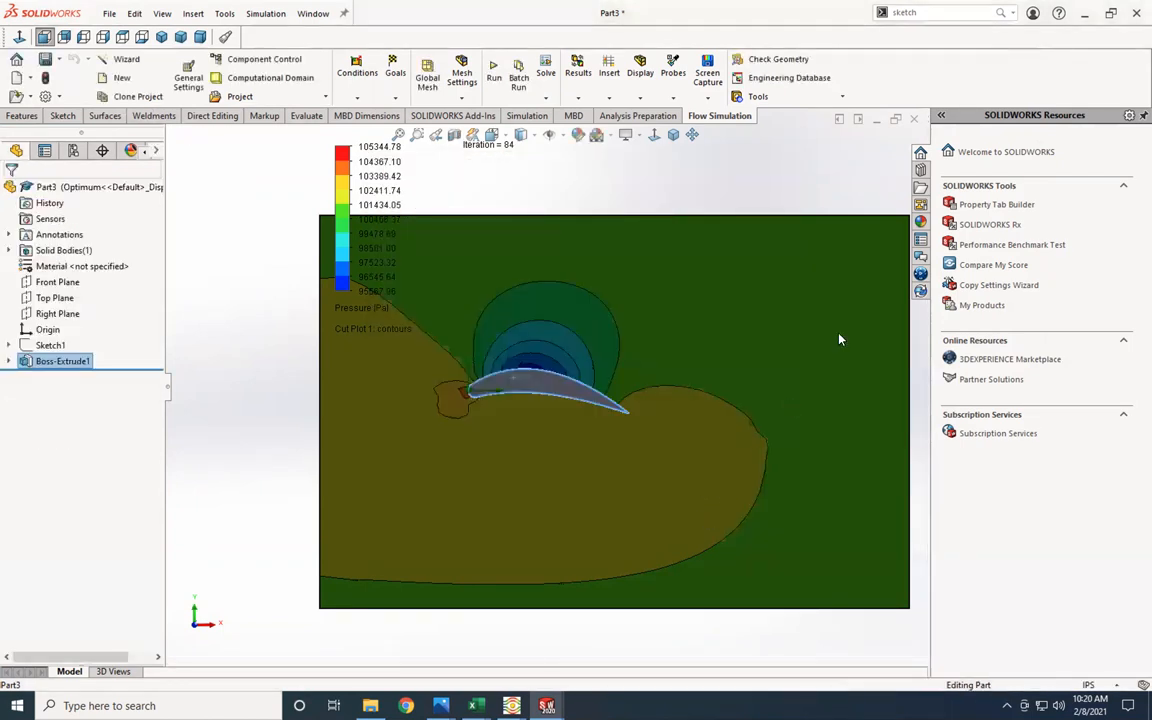
pyautogui.click(875, 158)
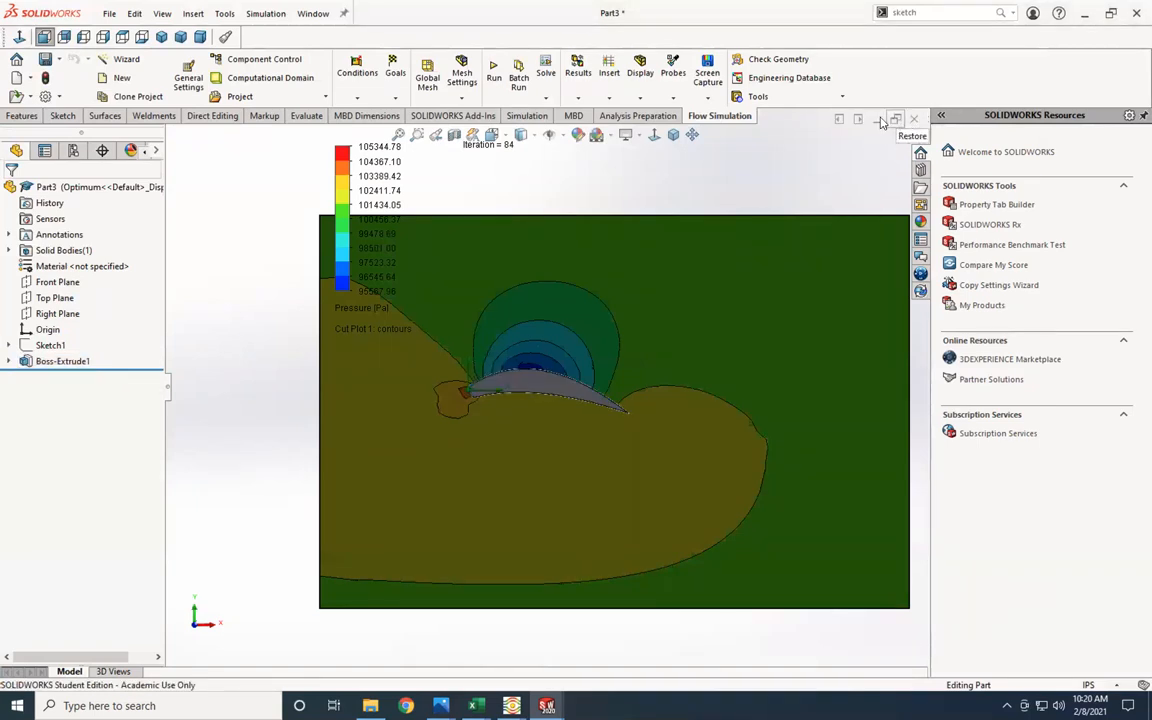
# Step: Minimize SOLIDWORKS, the parametric study workbook, the images folder and the open Photos images
pyautogui.click(1086, 15)
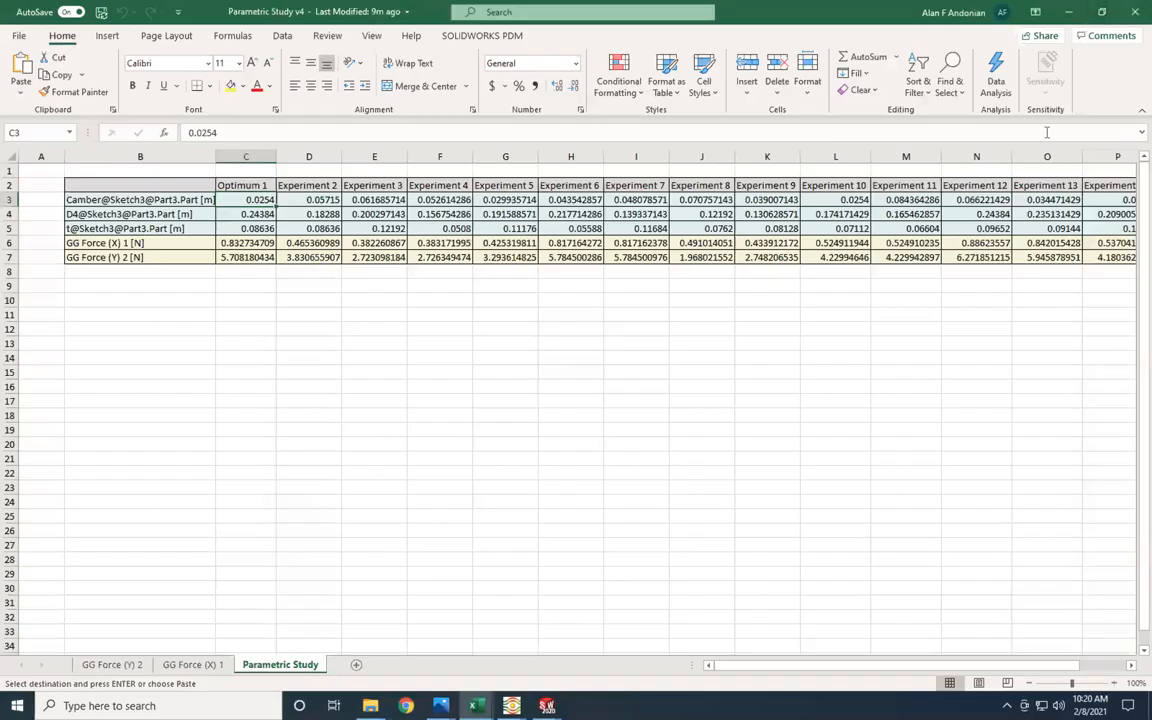
pyautogui.click(1068, 14)
pyautogui.click(1068, 16)
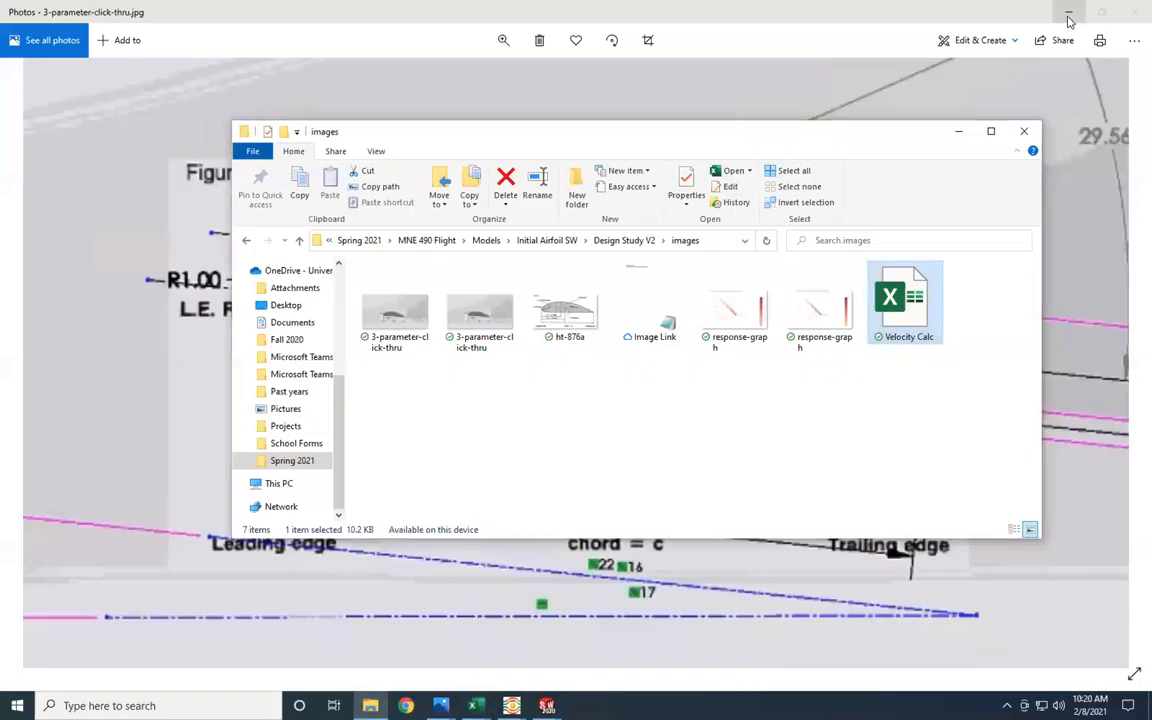
pyautogui.click(957, 132)
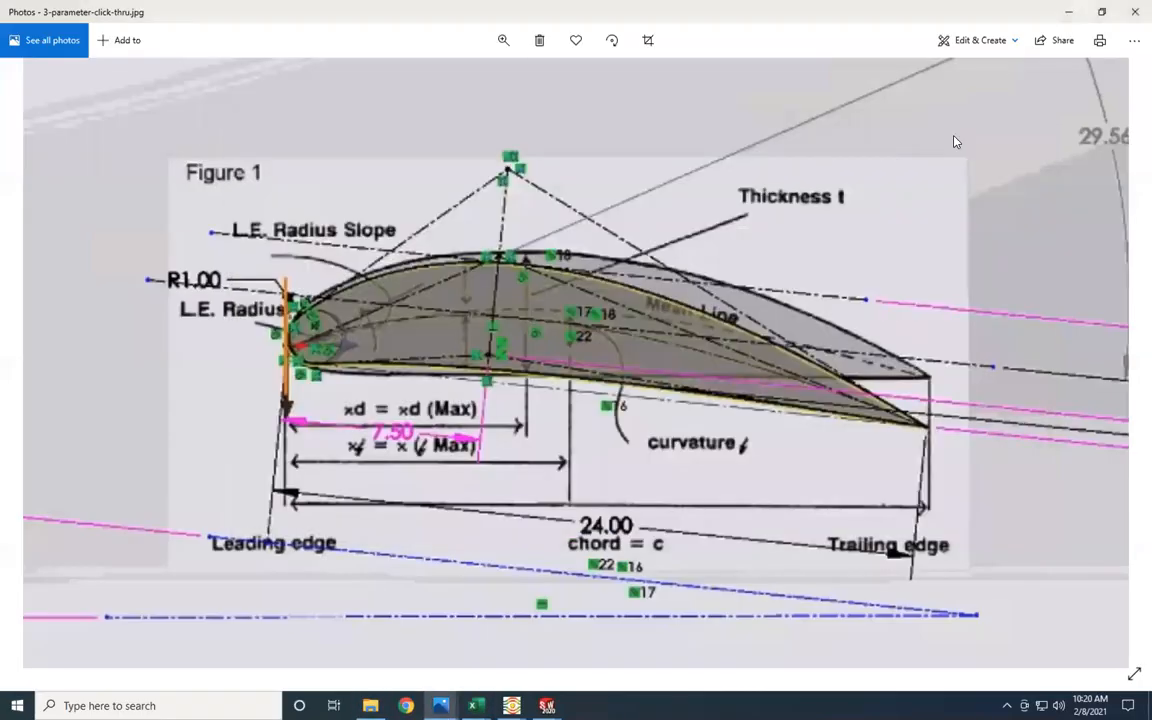
pyautogui.click(1067, 13)
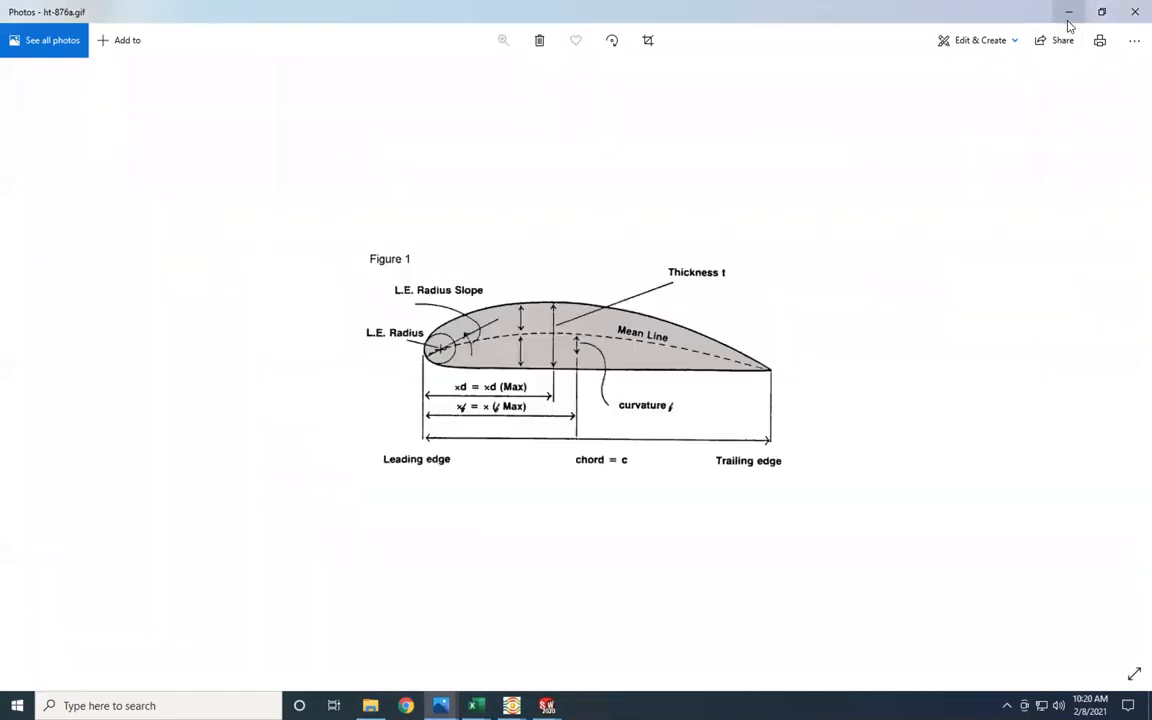
pyautogui.click(1068, 12)
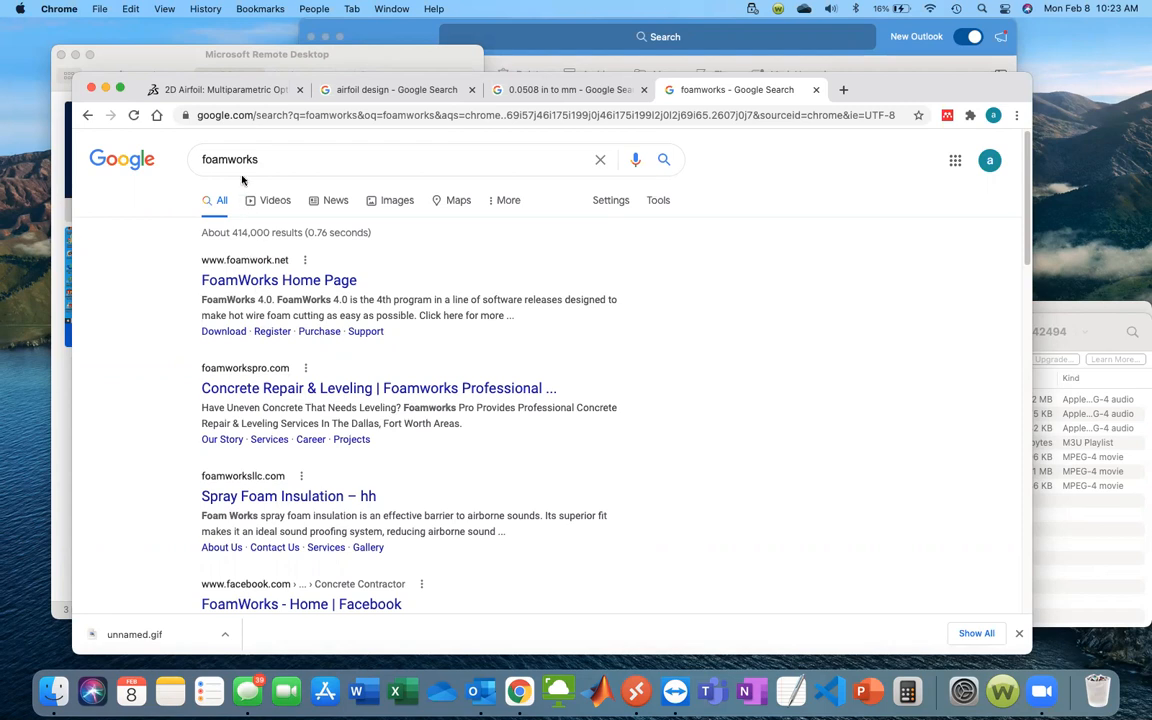
# Step: Open the FoamWorks home page from the search results and download CadWorks 3.0 from its download page
pyautogui.click(265, 280)
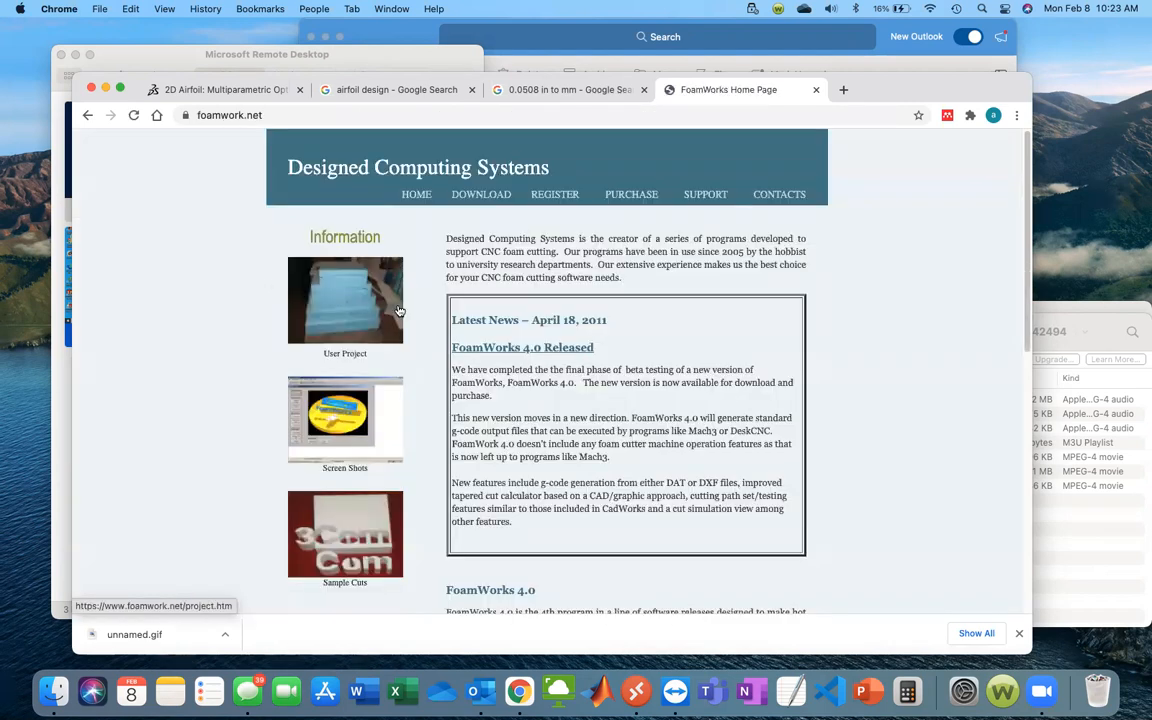
pyautogui.click(481, 194)
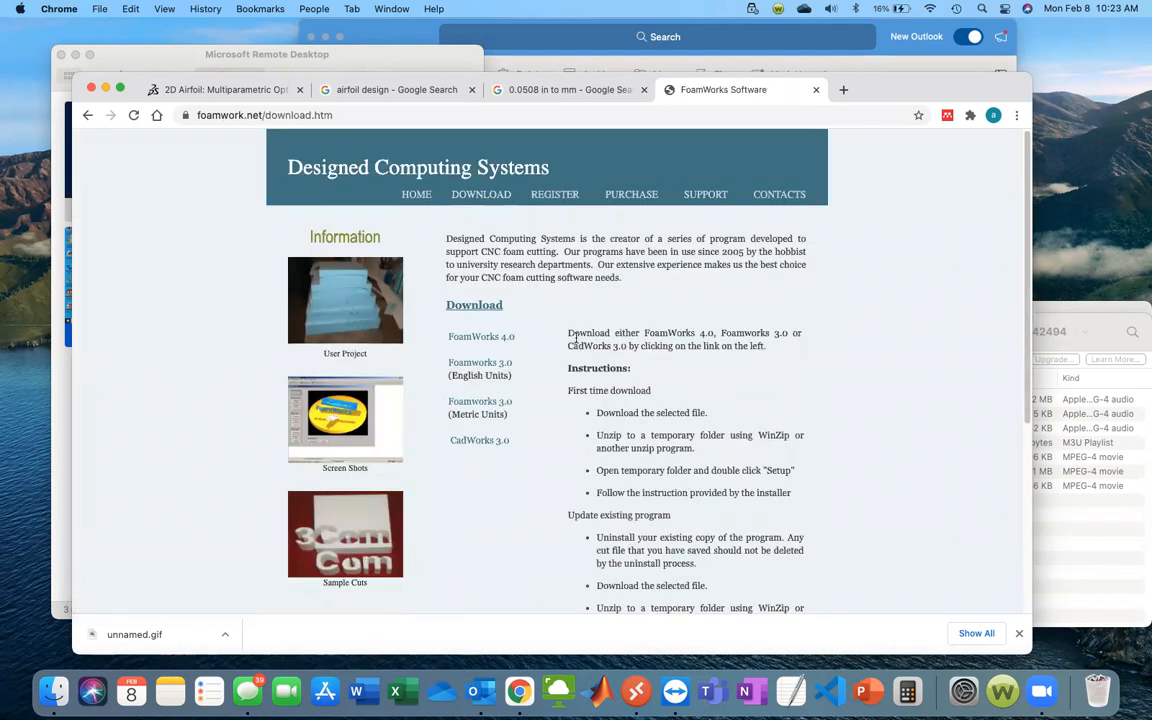
pyautogui.scroll(-1, 596, 390)
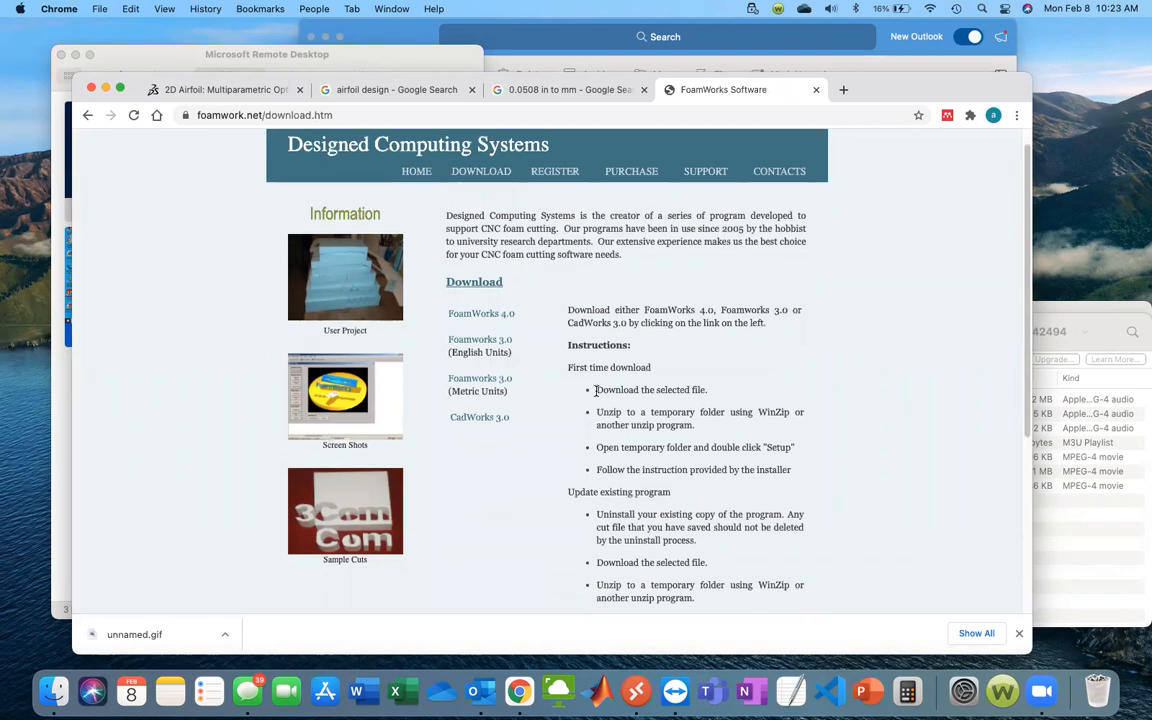
pyautogui.click(485, 418)
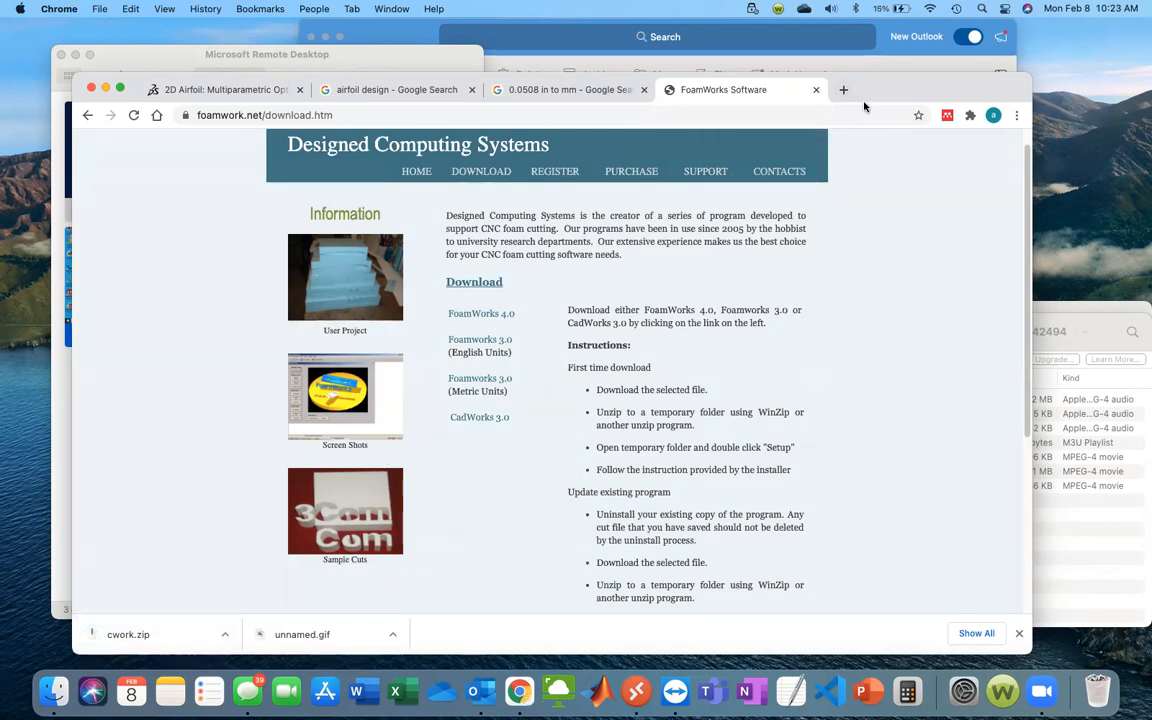
# Step: Switch to the remote Windows laptop, launch CadWorks 3.0 and dismiss its registration notice
pyautogui.hotkey('ctrl', 'Right')
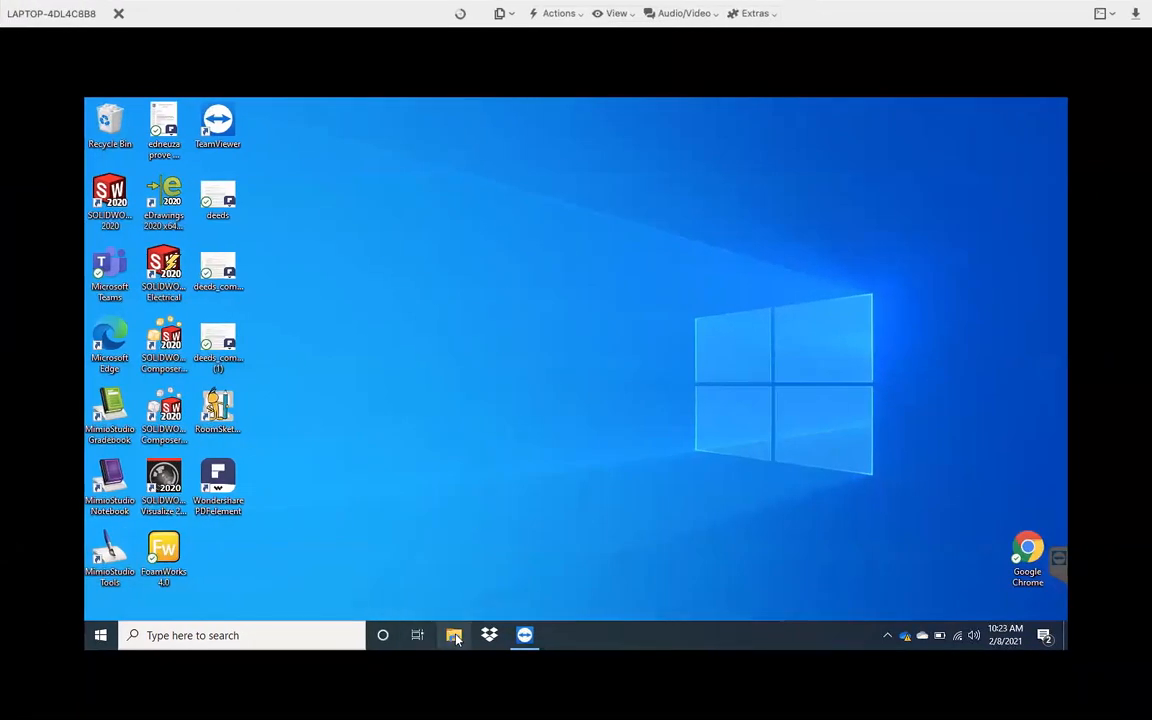
pyautogui.click(175, 635)
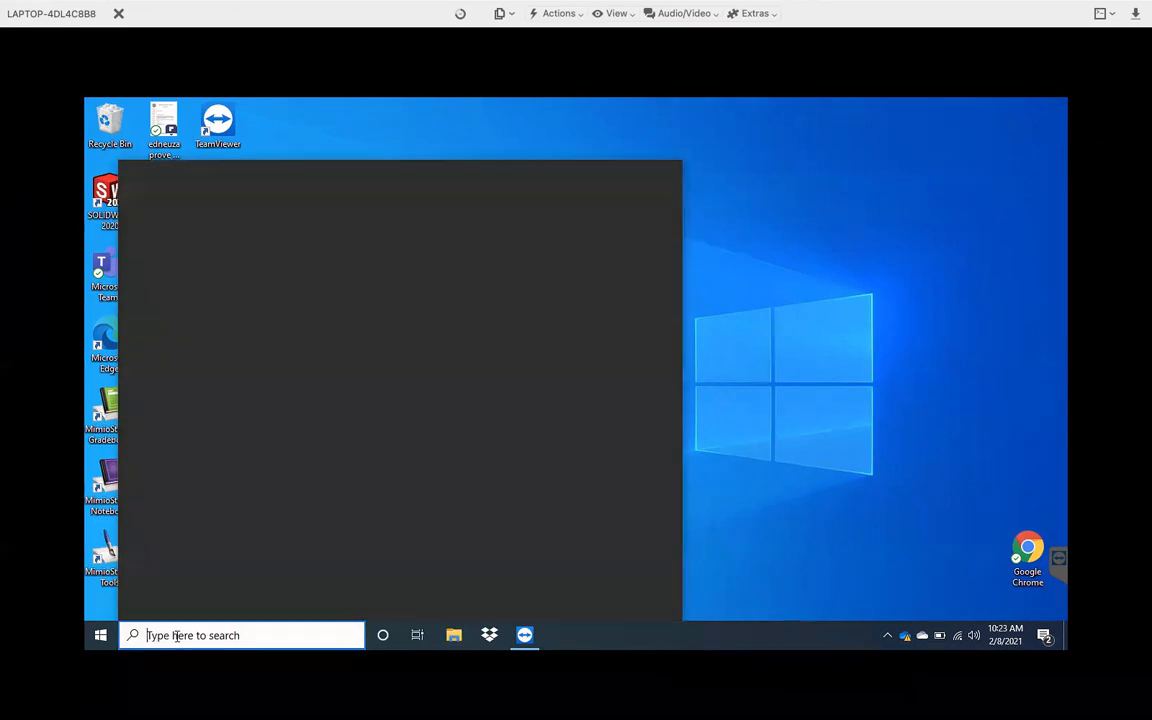
pyautogui.write('cad')
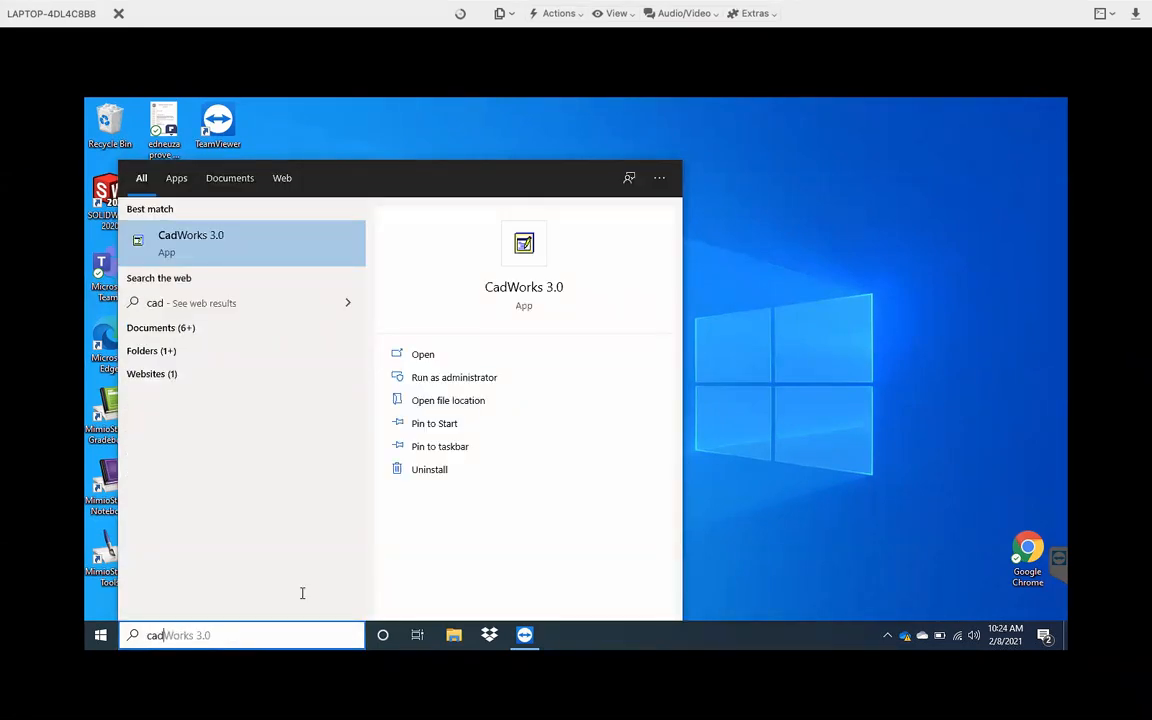
pyautogui.press('Return')
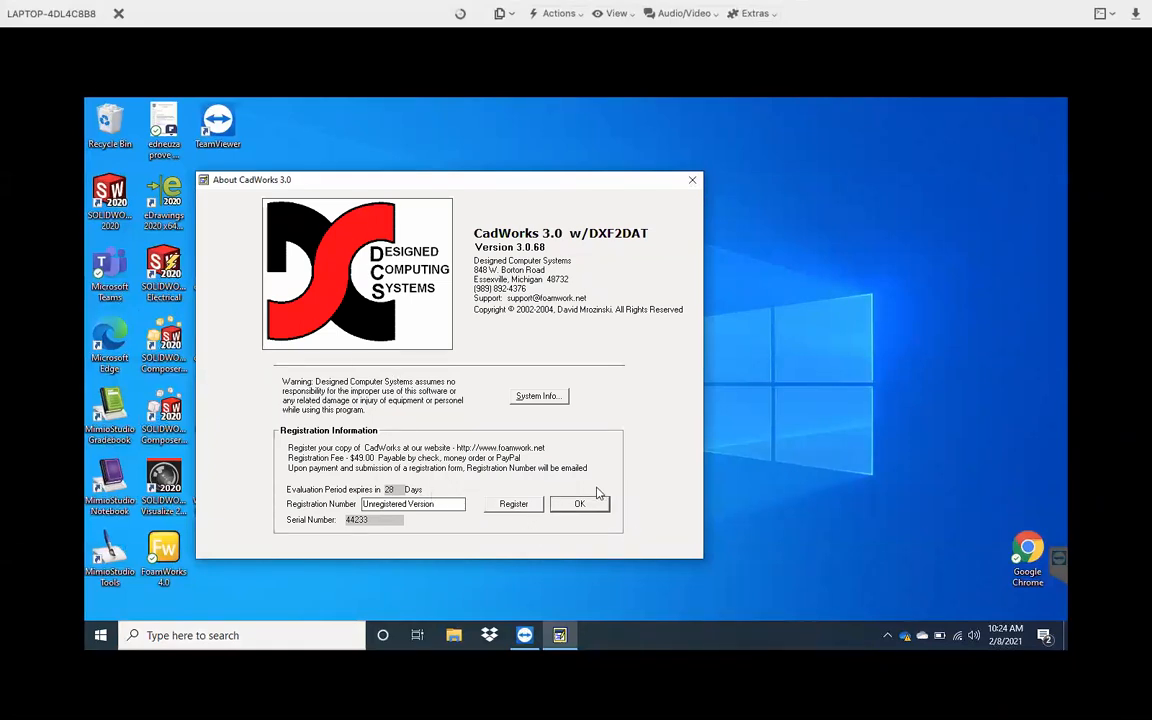
pyautogui.click(566, 508)
# Step: Open the existing drawing Initial AirFoil SW from the Spring 2021 > MNE 490 Flight > Models > Initial Airfoil SW folder
pyautogui.click(95, 120)
pyautogui.moveTo(138, 158)
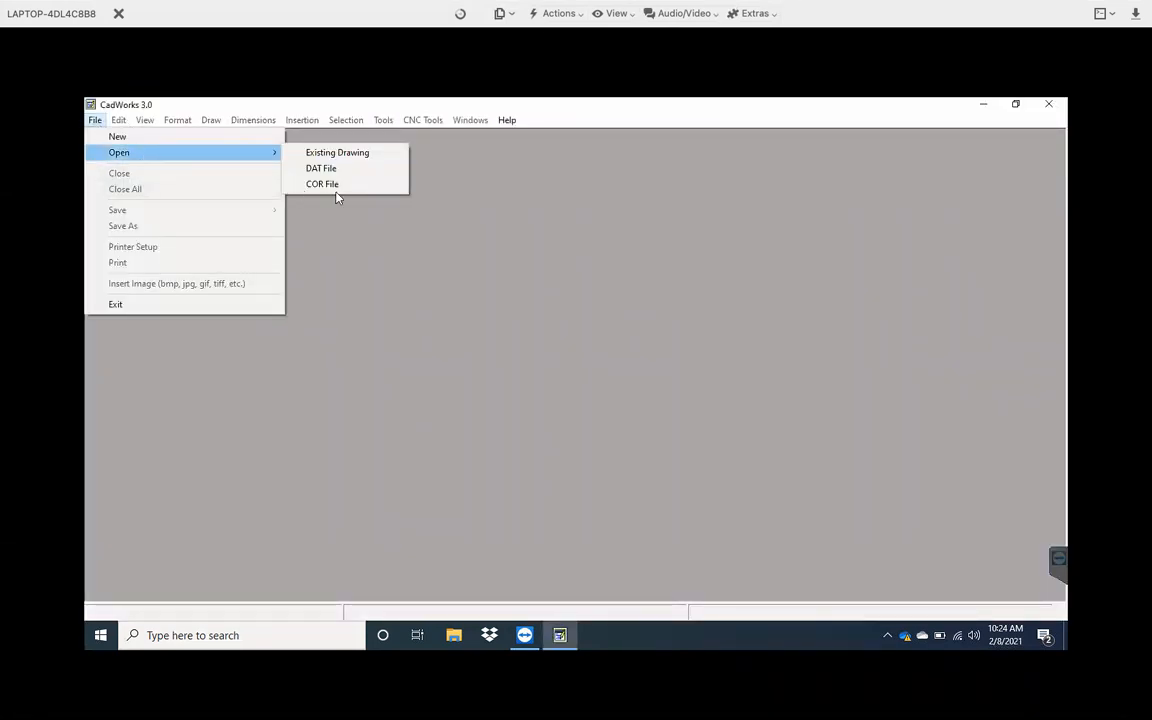
pyautogui.click(337, 155)
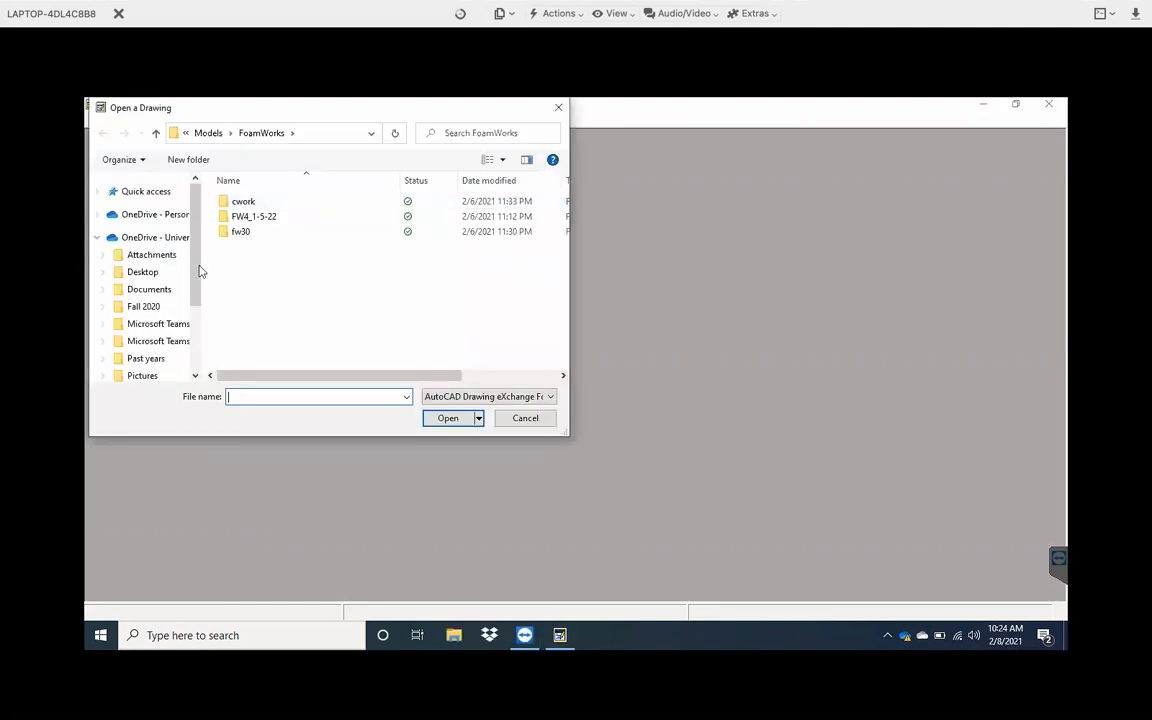
pyautogui.scroll(-2, 195, 268)
pyautogui.click(153, 335)
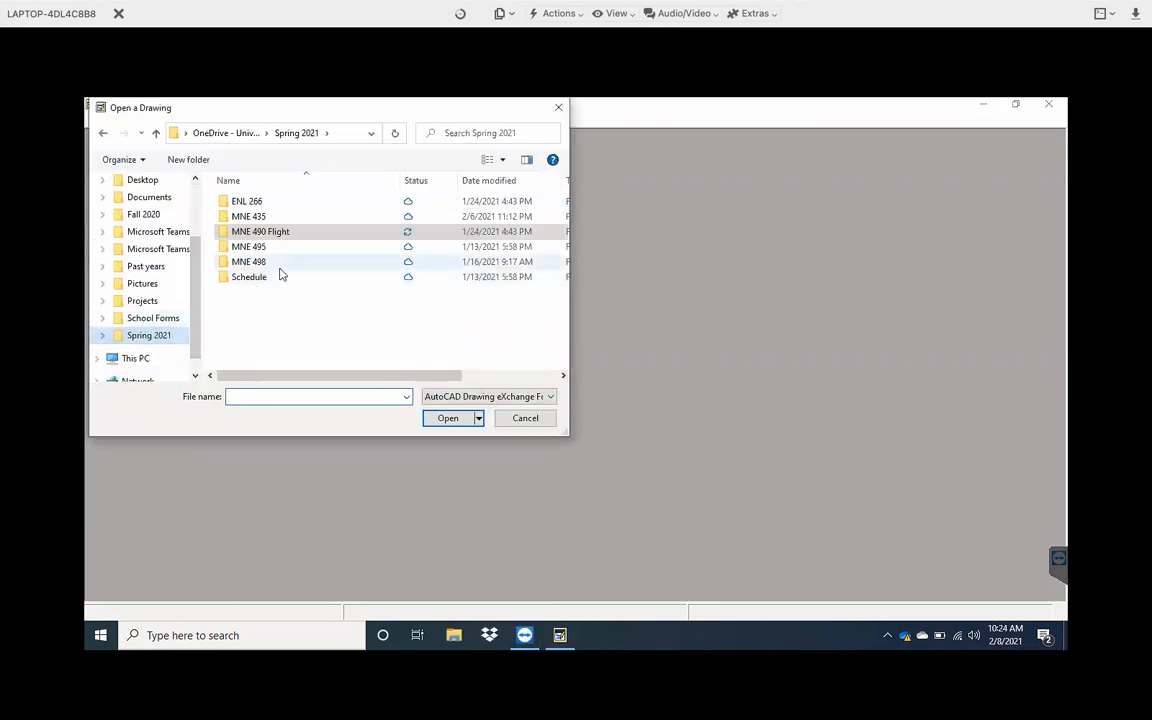
pyautogui.doubleClick(275, 232)
pyautogui.doubleClick(258, 231)
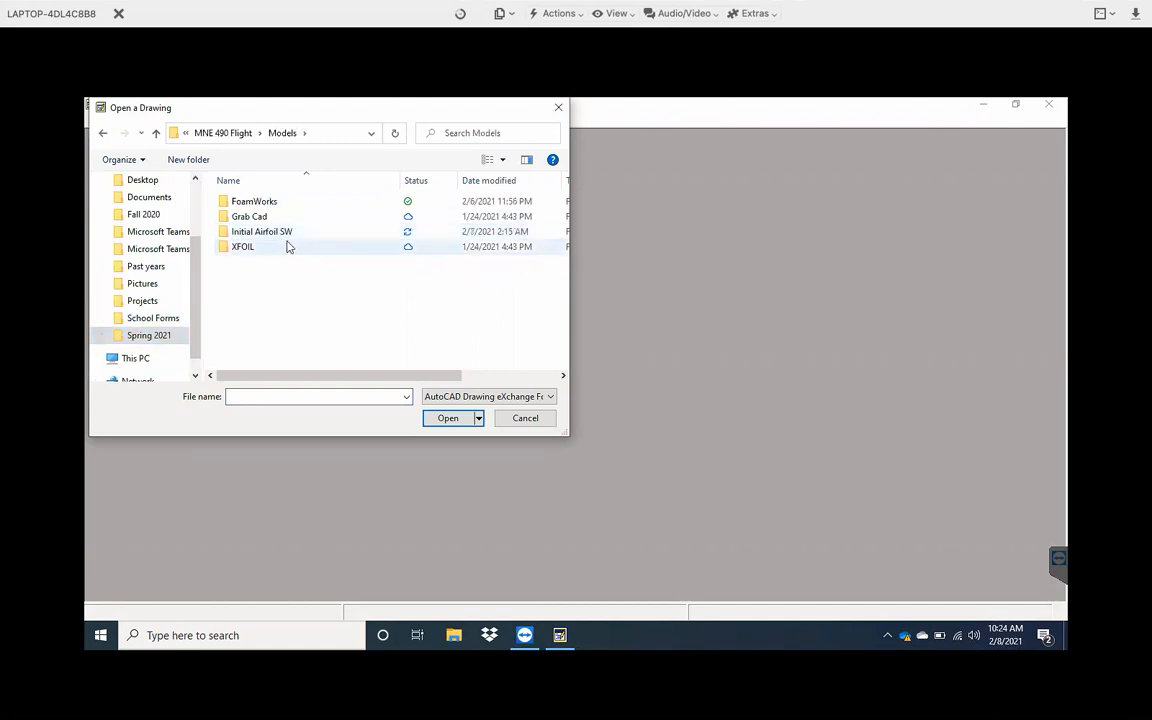
pyautogui.doubleClick(265, 232)
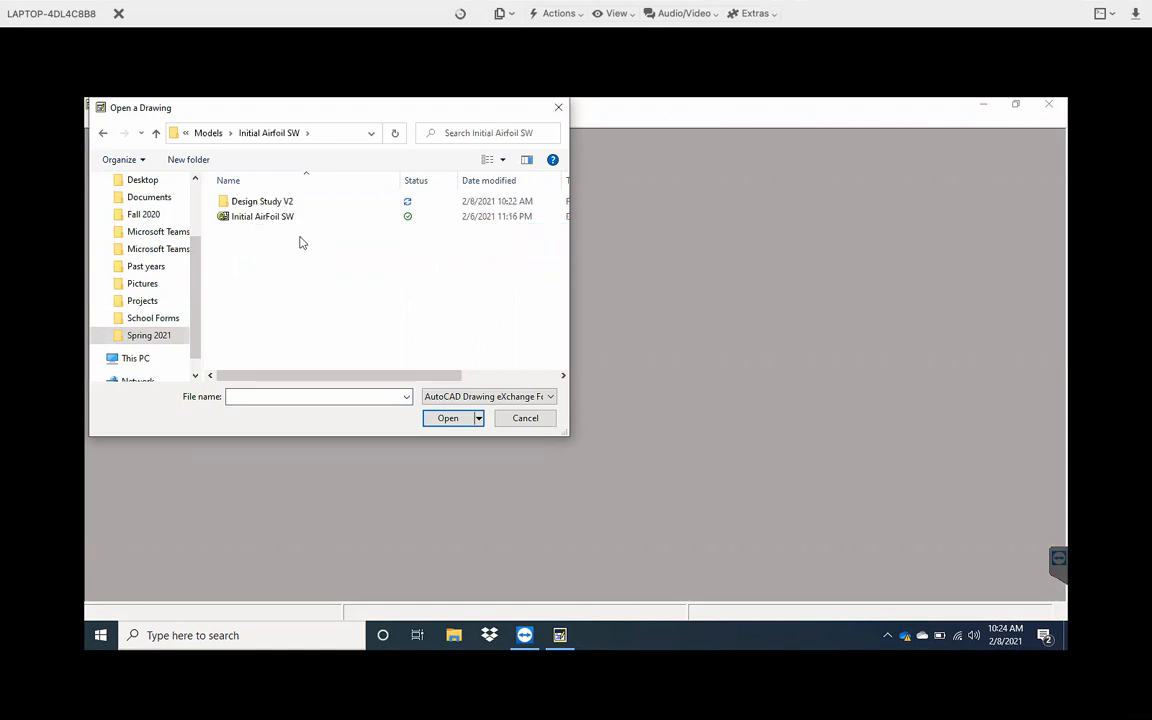
pyautogui.click(298, 227)
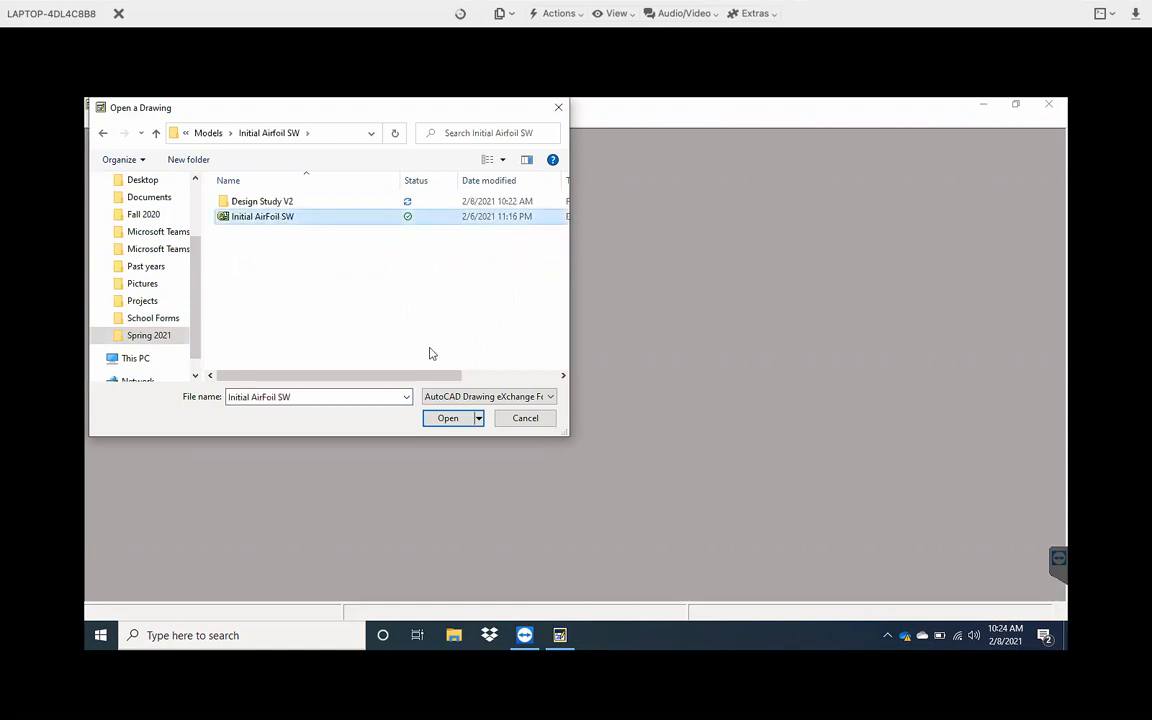
pyautogui.click(448, 418)
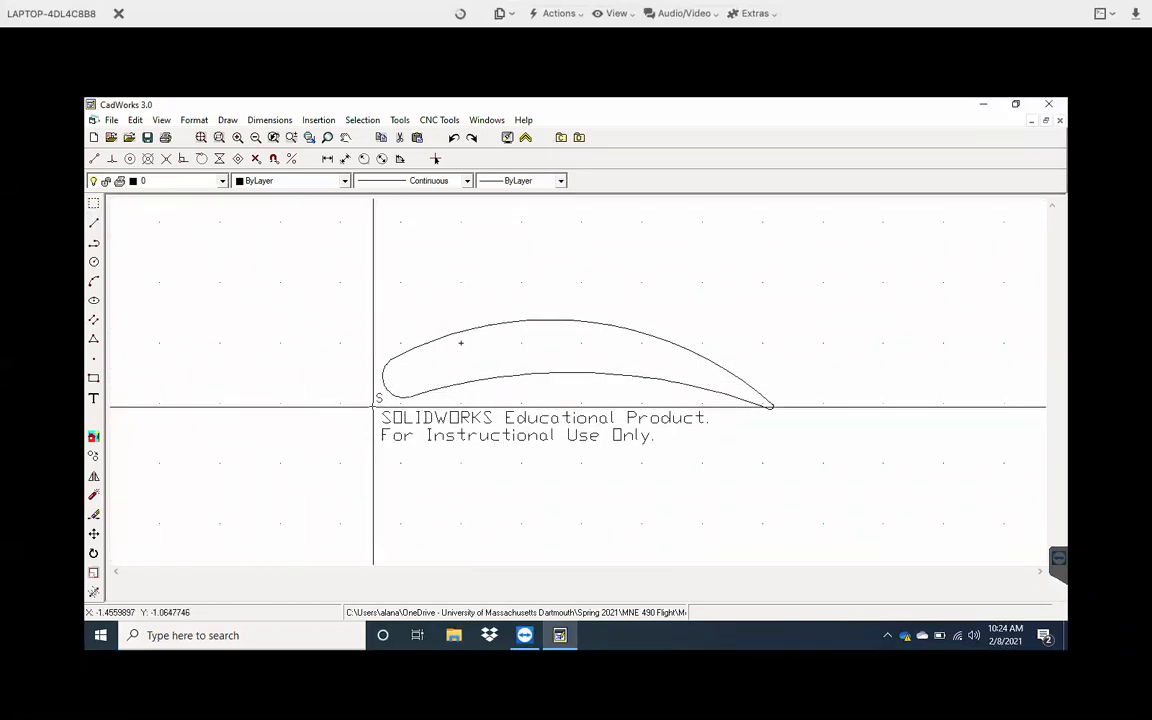
# Step: Delete the SOLIDWORKS educational-product text below the airfoil and run Prep Drawing on the profile
pyautogui.moveTo(372, 404); pyautogui.dragTo(713, 458)
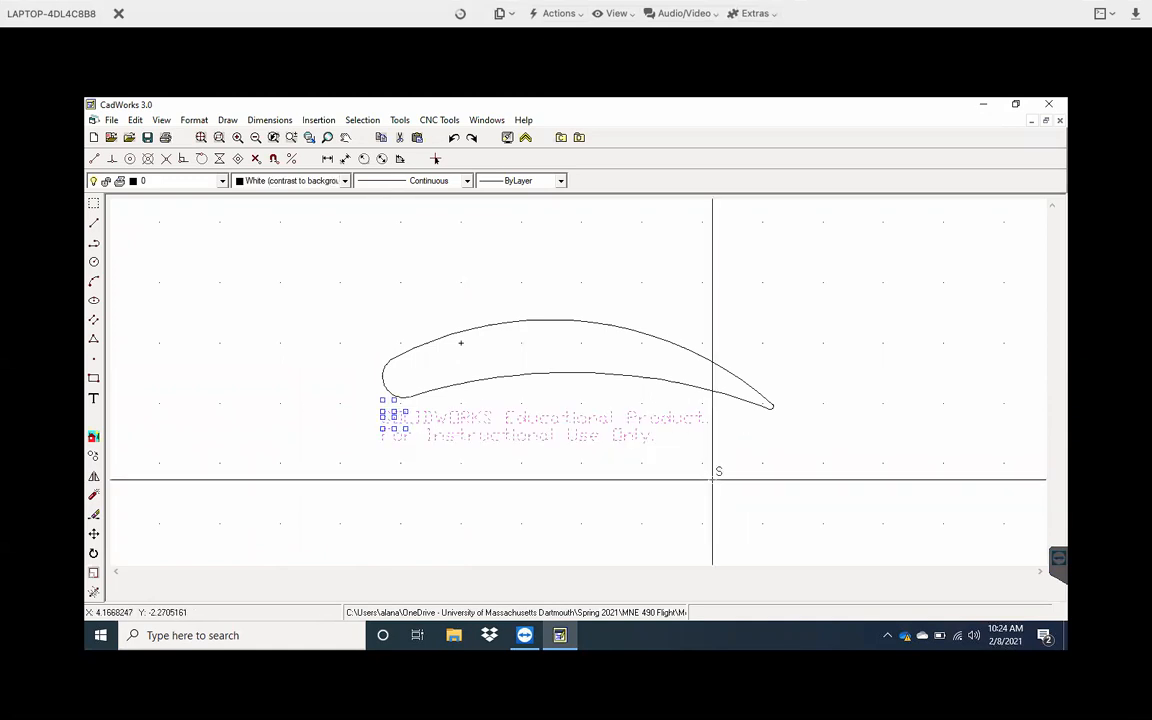
pyautogui.press('Delete')
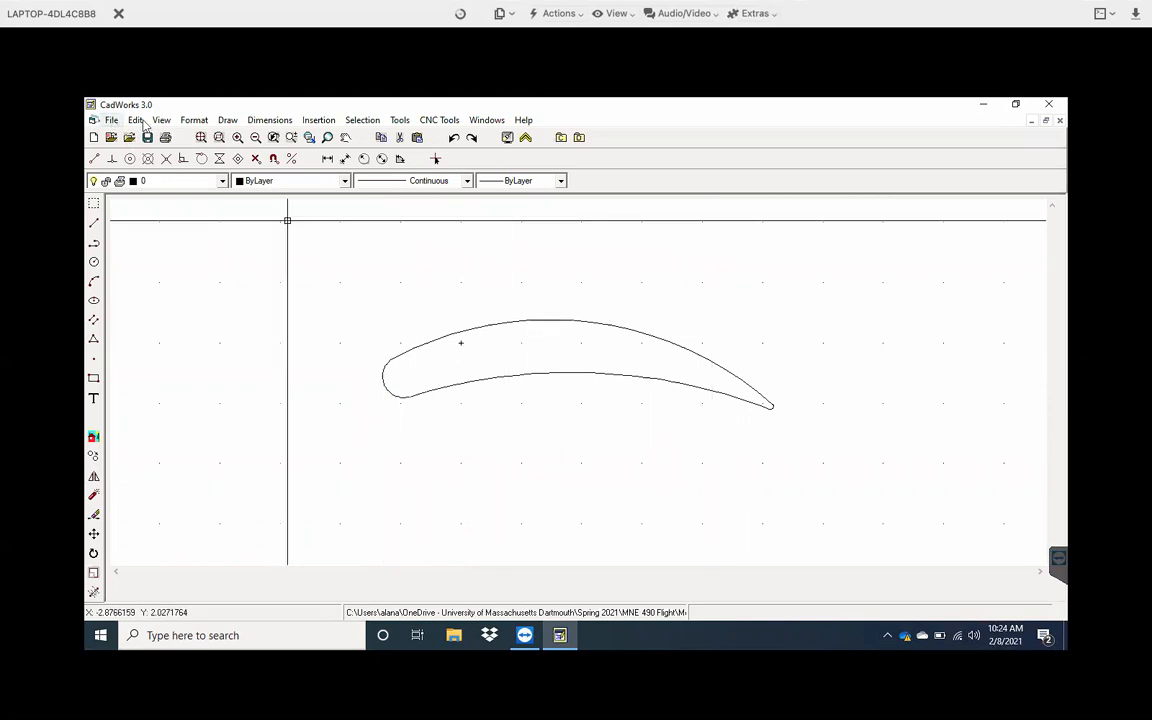
pyautogui.click(439, 120)
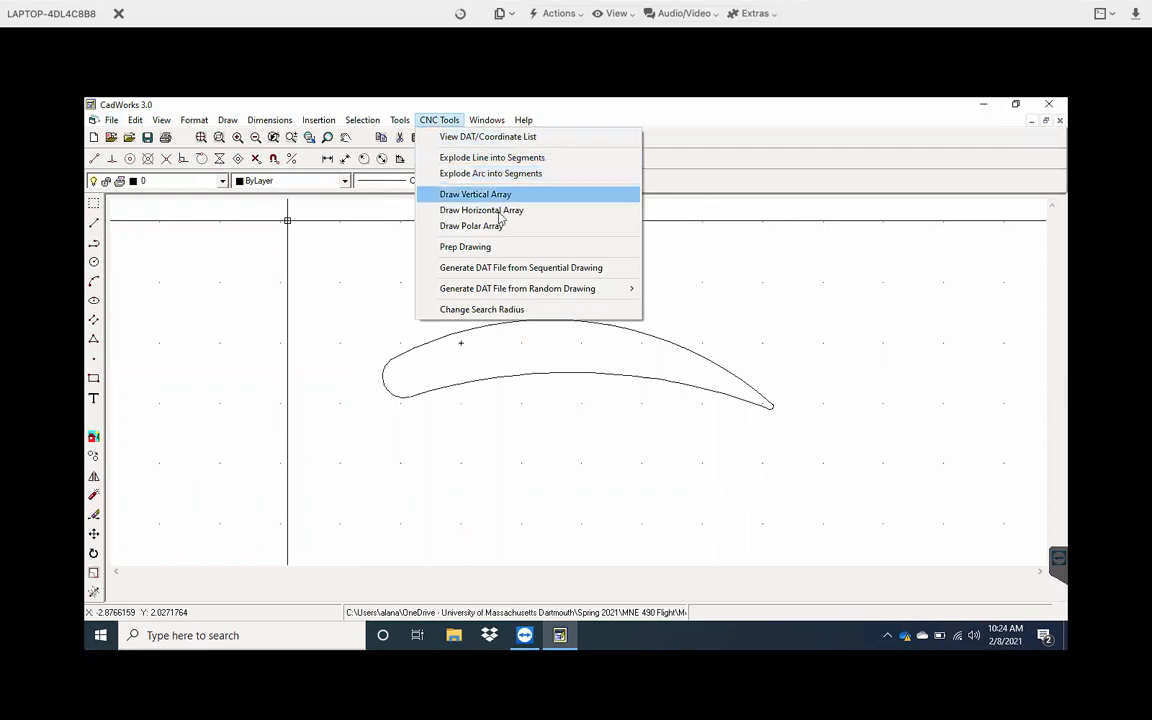
pyautogui.click(468, 247)
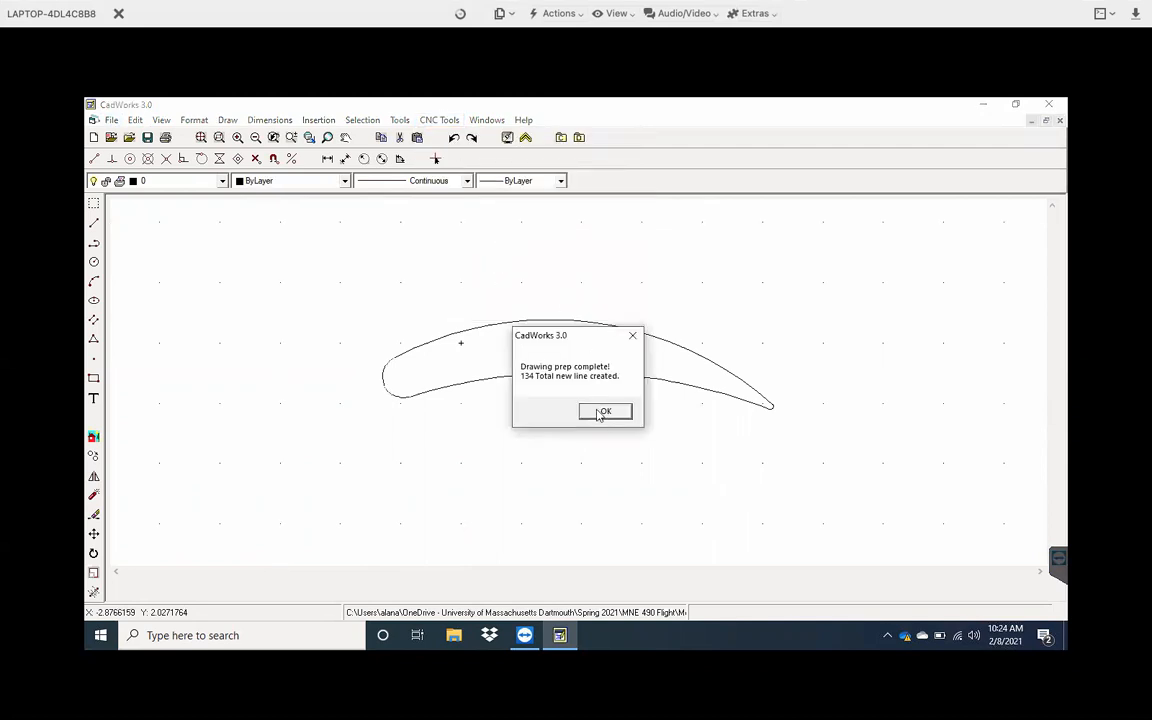
pyautogui.click(602, 412)
# Step: Generate DAT coordinates from the sequential drawing and delete the straight line spanning the airfoil's underside
pyautogui.click(439, 120)
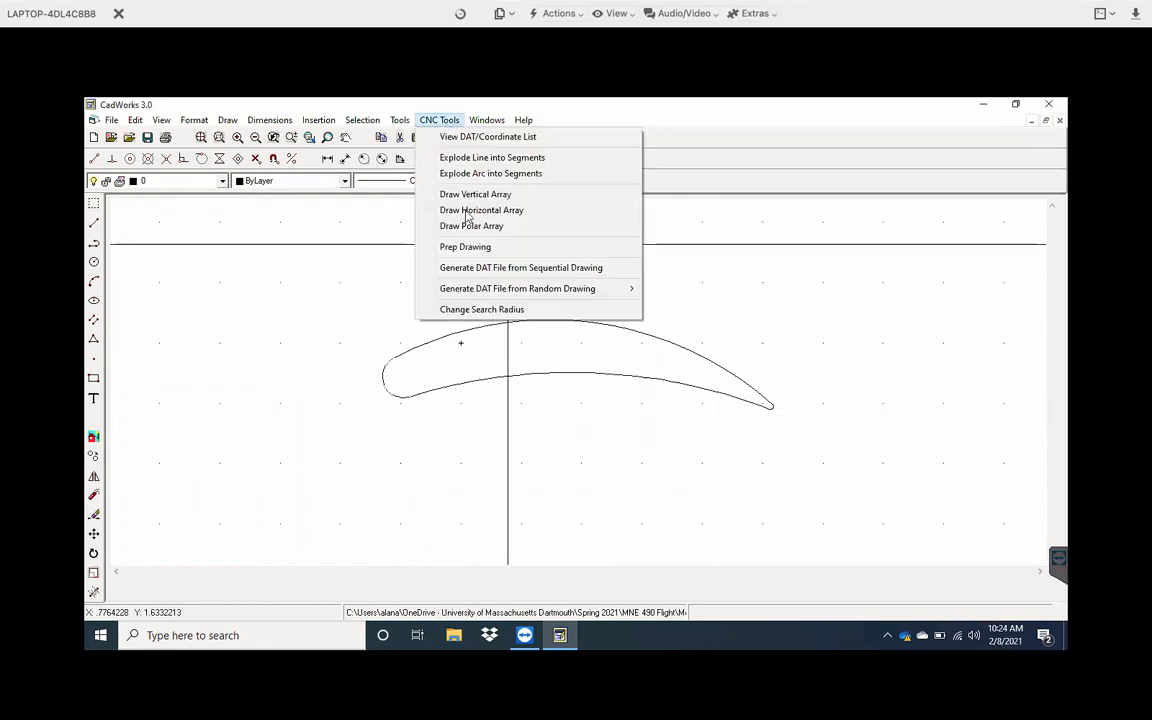
pyautogui.moveTo(539, 294)
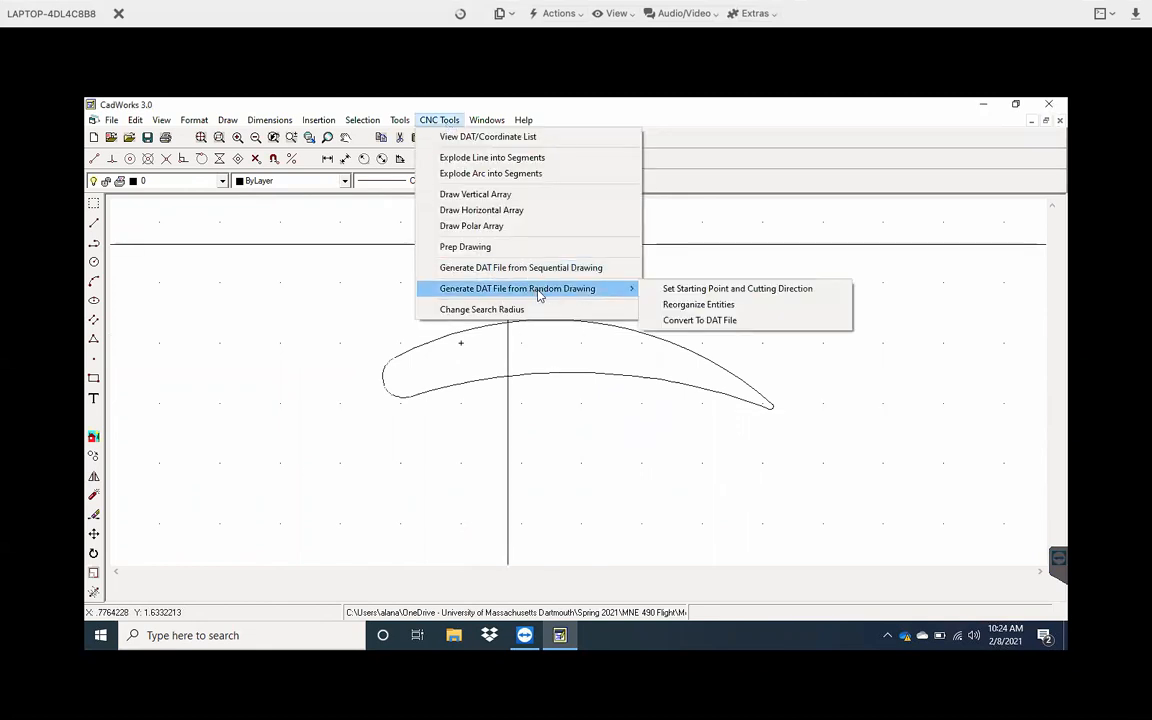
pyautogui.click(540, 267)
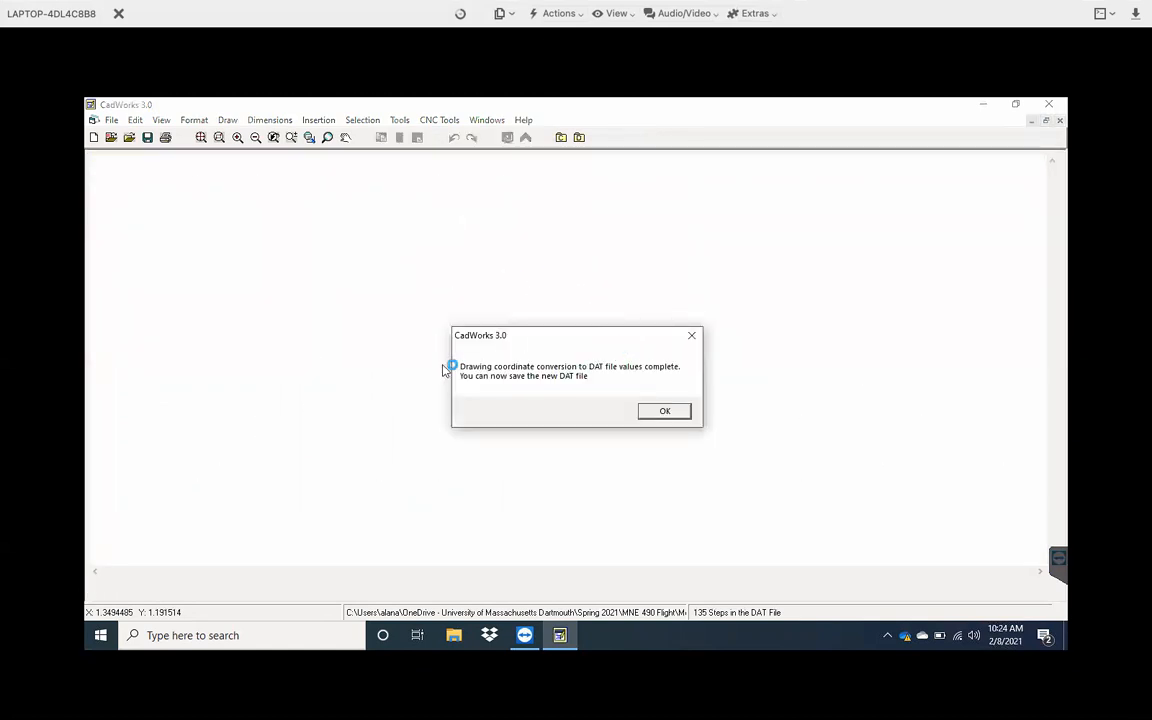
pyautogui.click(665, 414)
pyautogui.scroll(6, 572, 394)
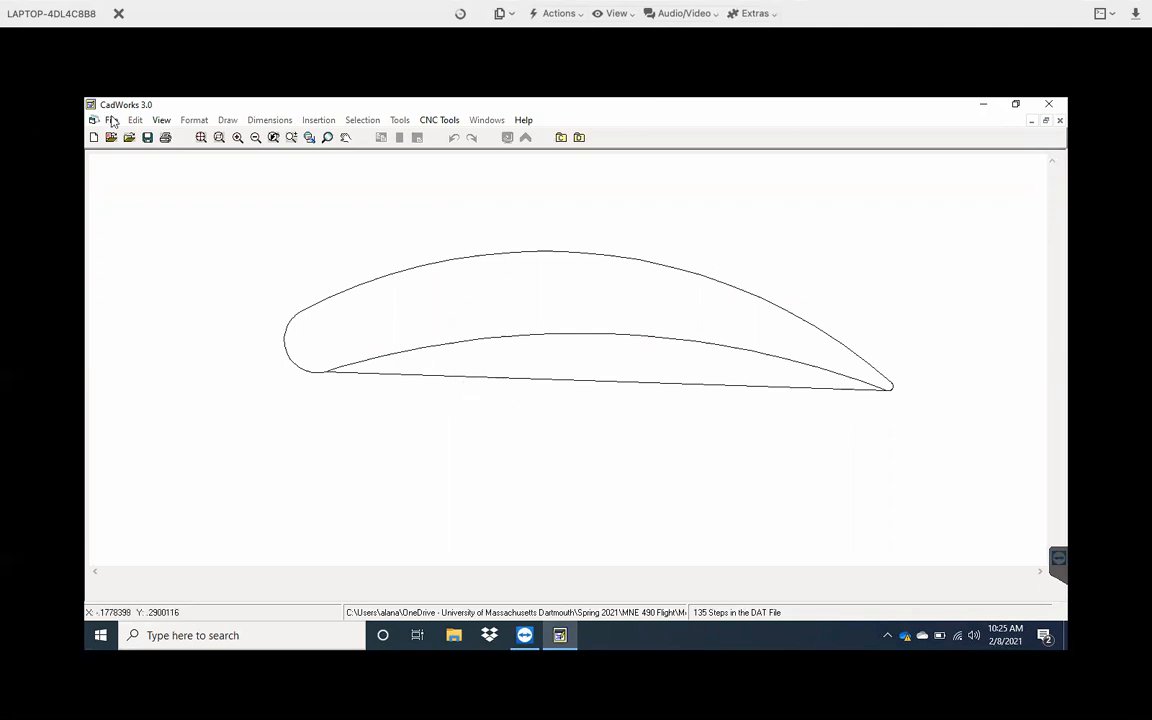
pyautogui.click(533, 379)
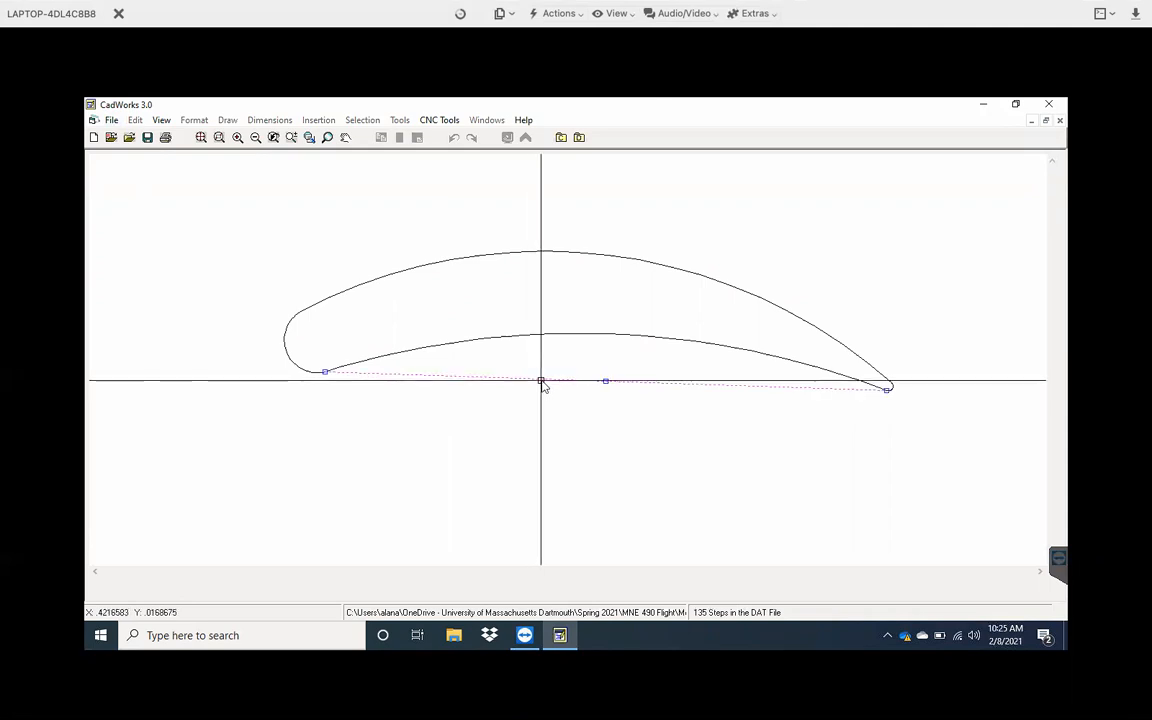
pyautogui.press('Delete')
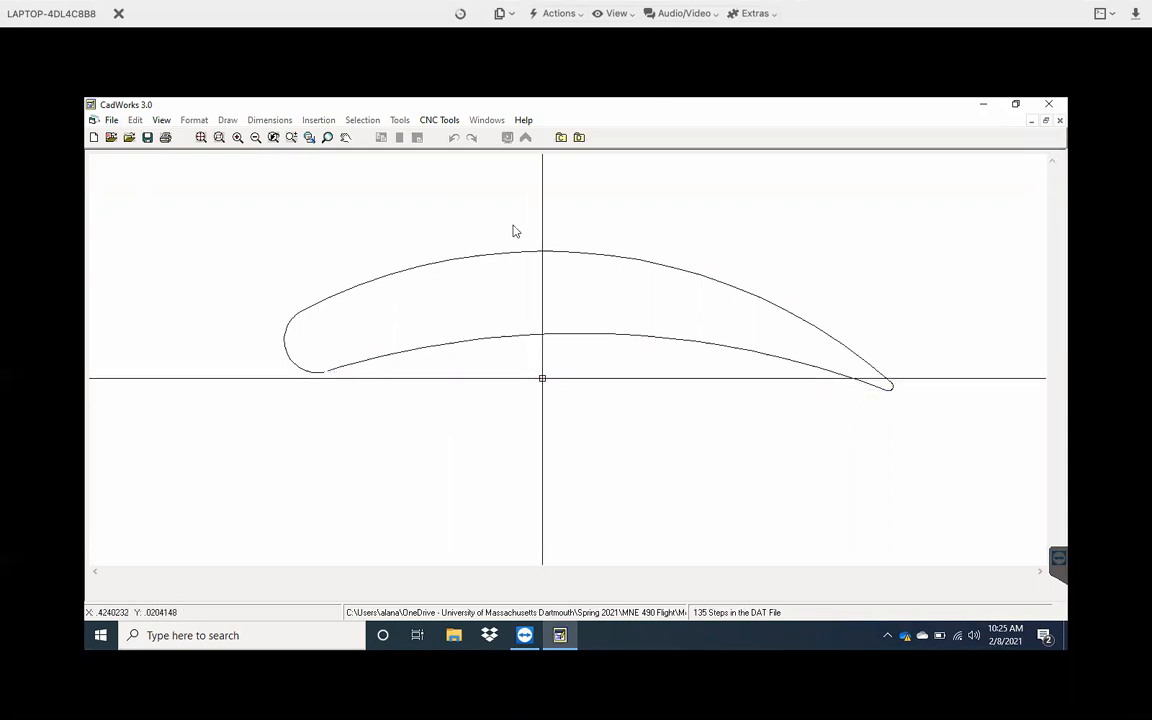
# Step: Regenerate the DAT coordinates from the sequential drawing and remove the straight line beneath the airfoil again
pyautogui.click(442, 121)
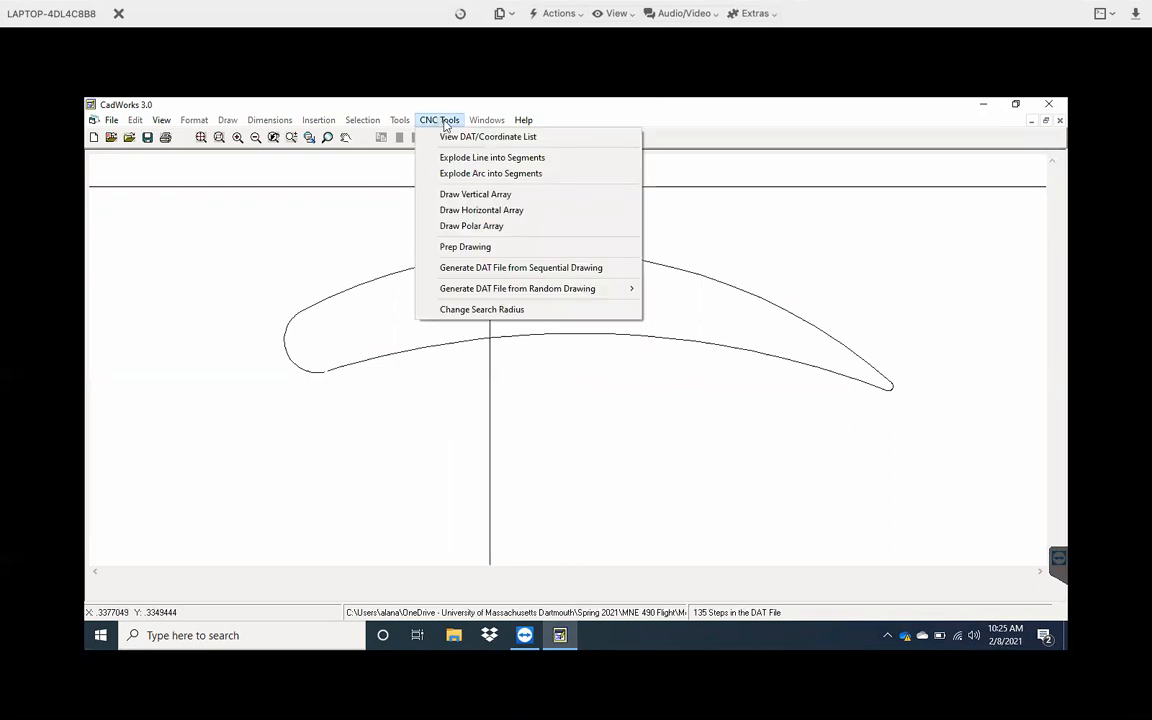
pyautogui.click(517, 267)
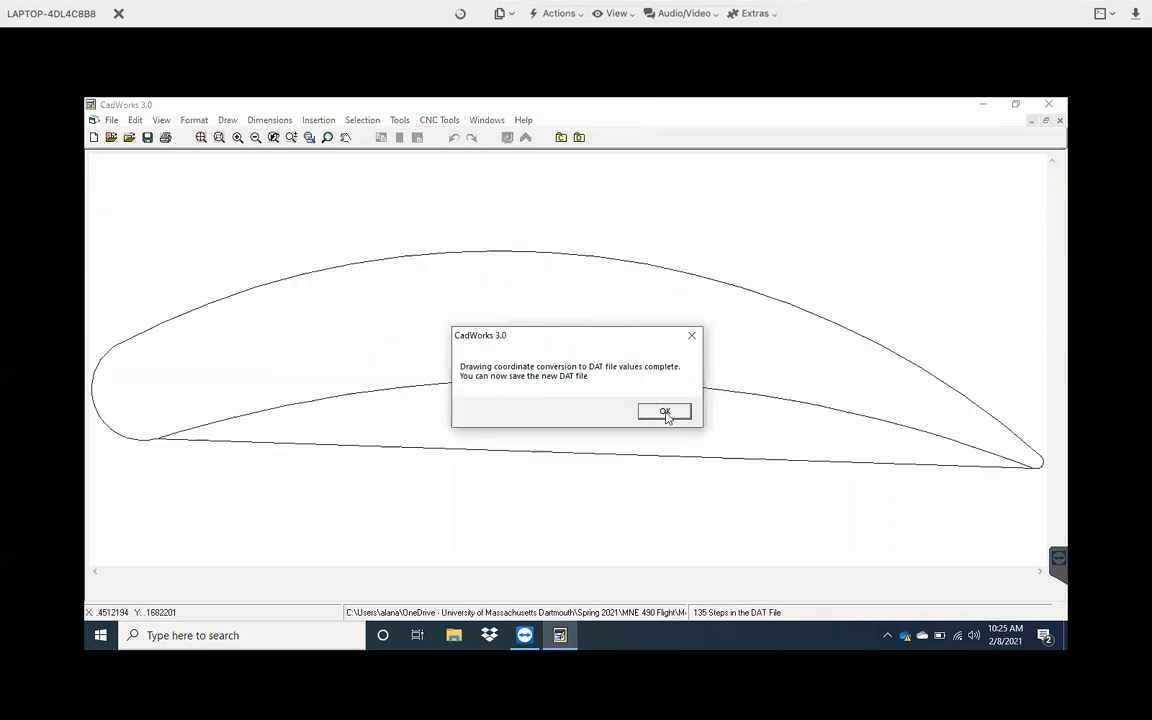
pyautogui.click(665, 412)
pyautogui.scroll(2, 450, 380)
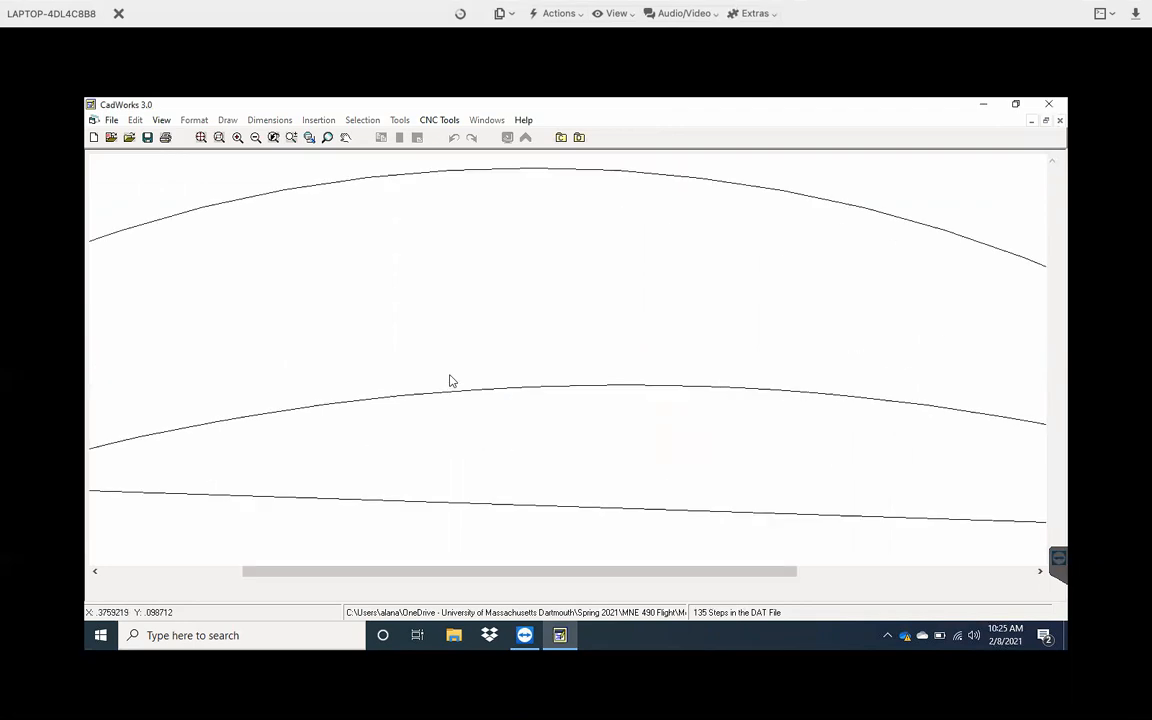
pyautogui.scroll(-1, 422, 361)
pyautogui.scroll(-2, 422, 361)
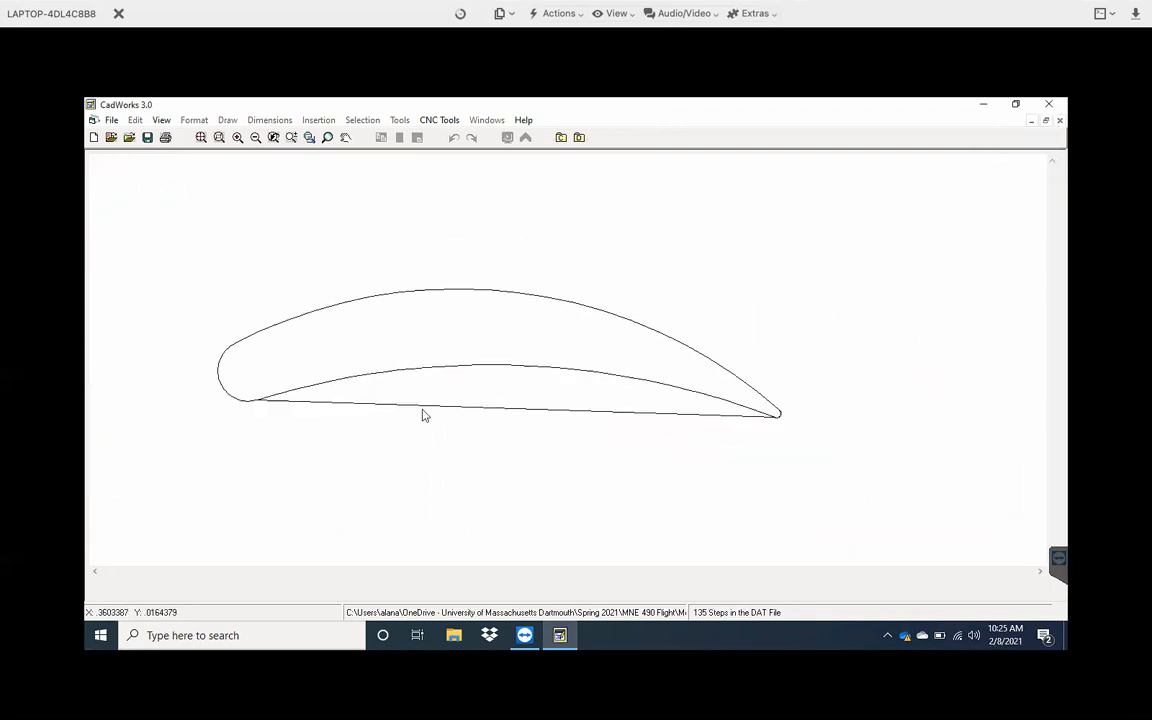
pyautogui.click(425, 407)
pyautogui.press('Delete')
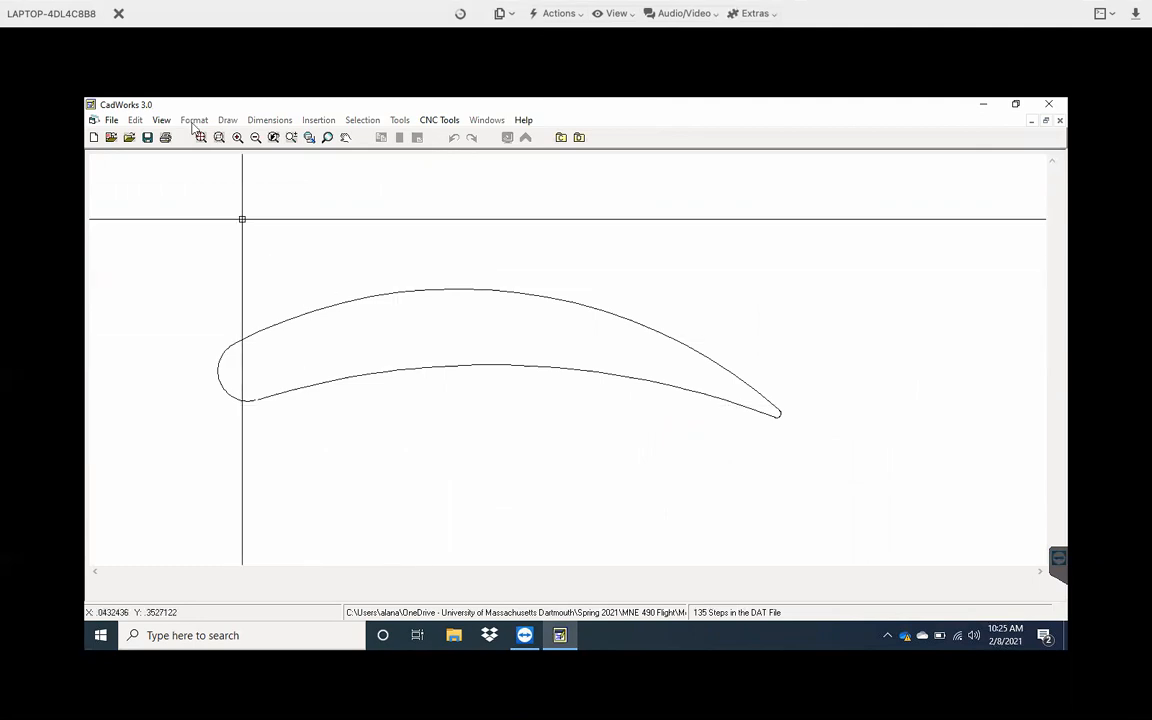
pyautogui.click(111, 120)
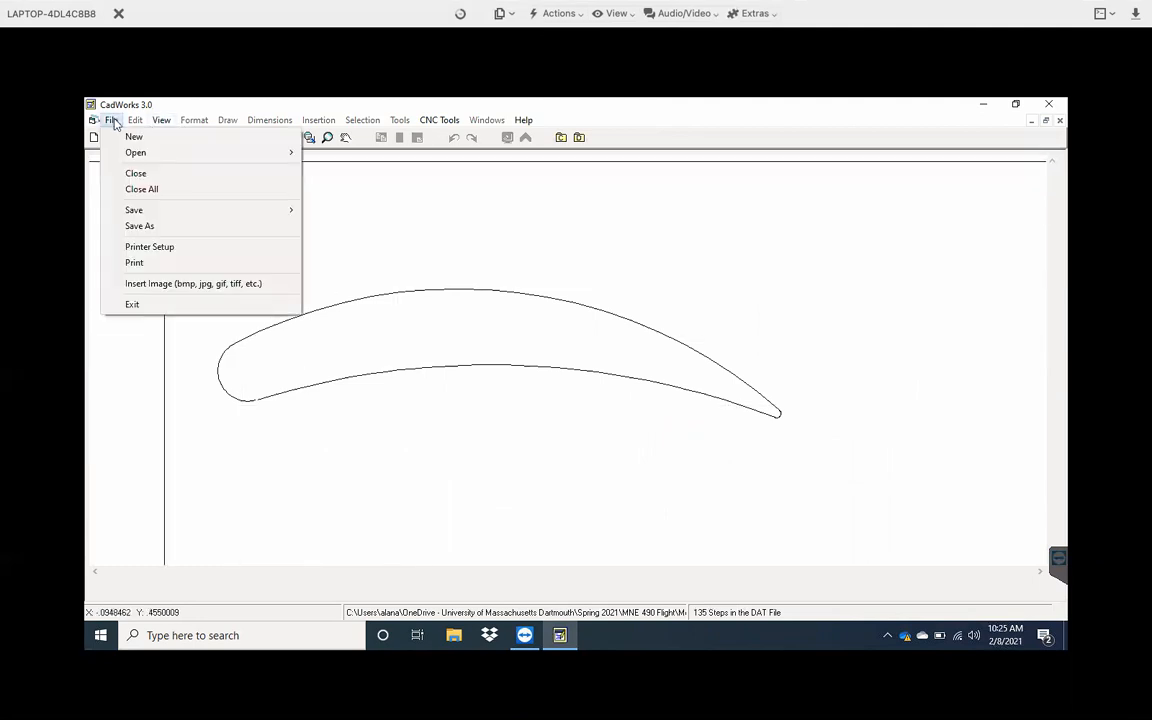
pyautogui.click(172, 230)
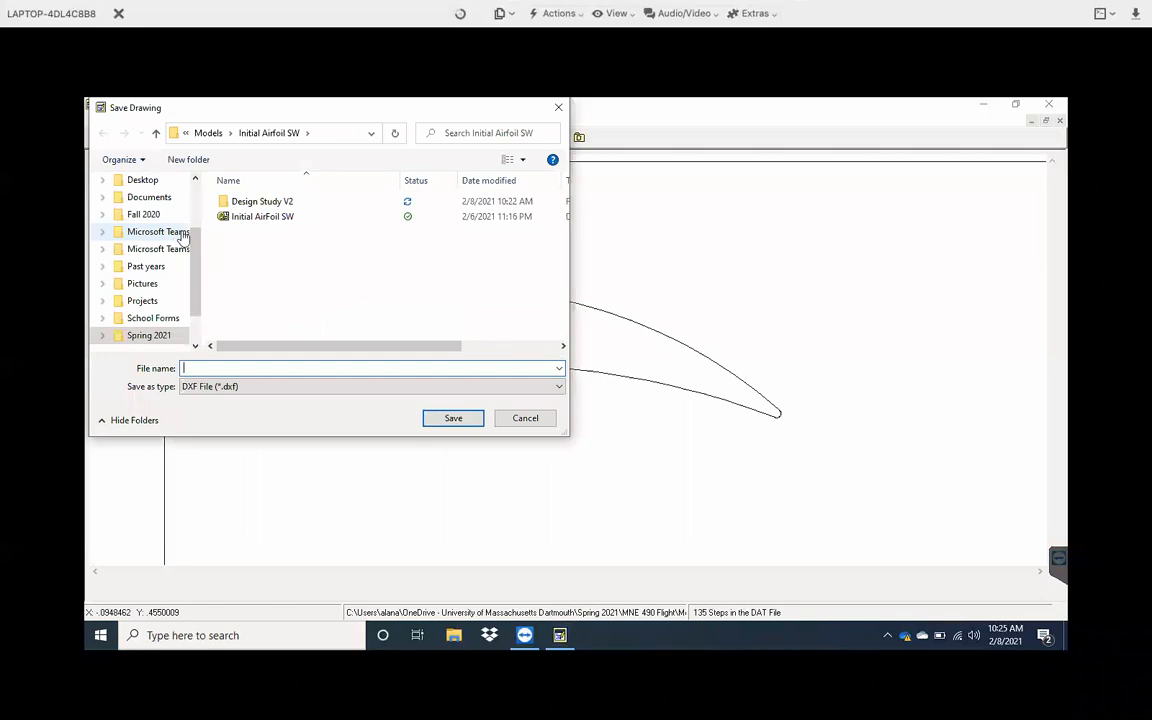
pyautogui.click(510, 424)
# Step: Save the airfoil as a DAT file named v4 in the Initial Airfoil SW folder
pyautogui.click(111, 120)
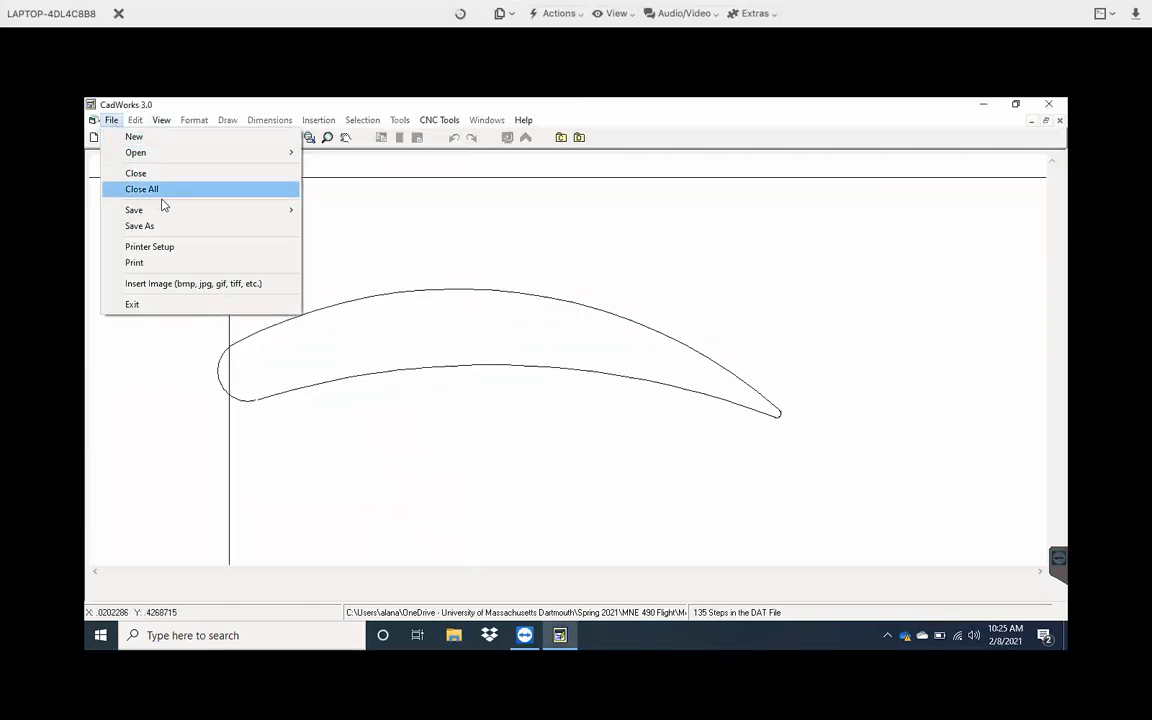
pyautogui.moveTo(198, 210)
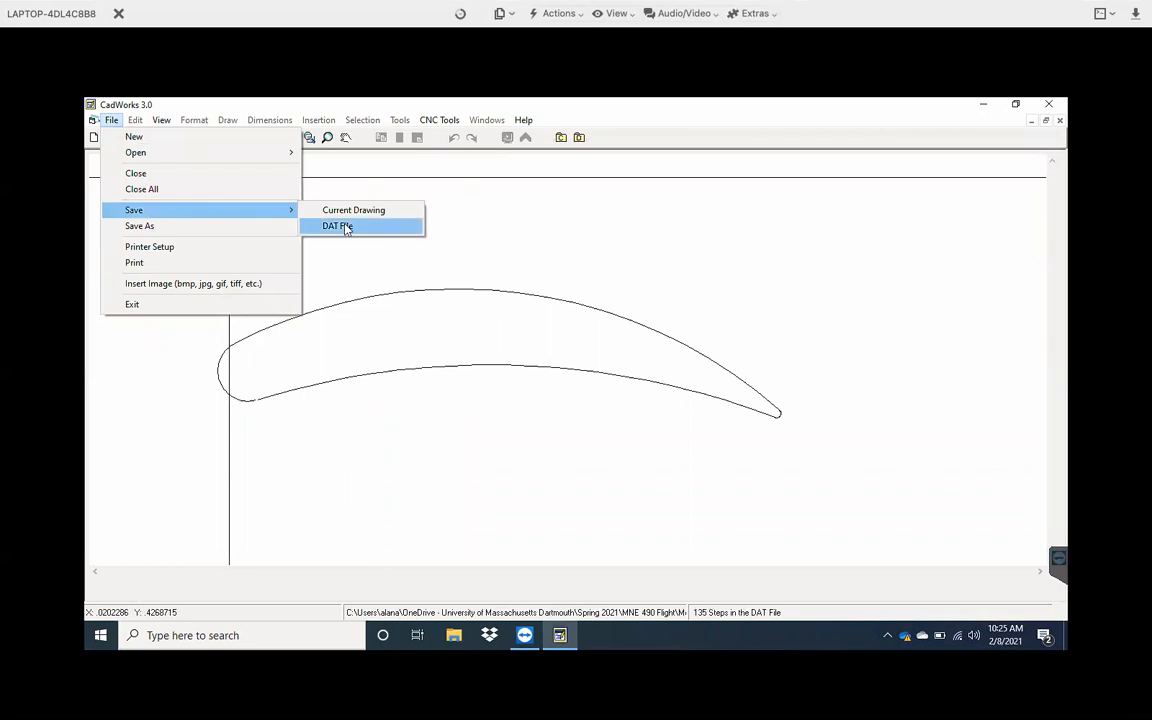
pyautogui.click(346, 229)
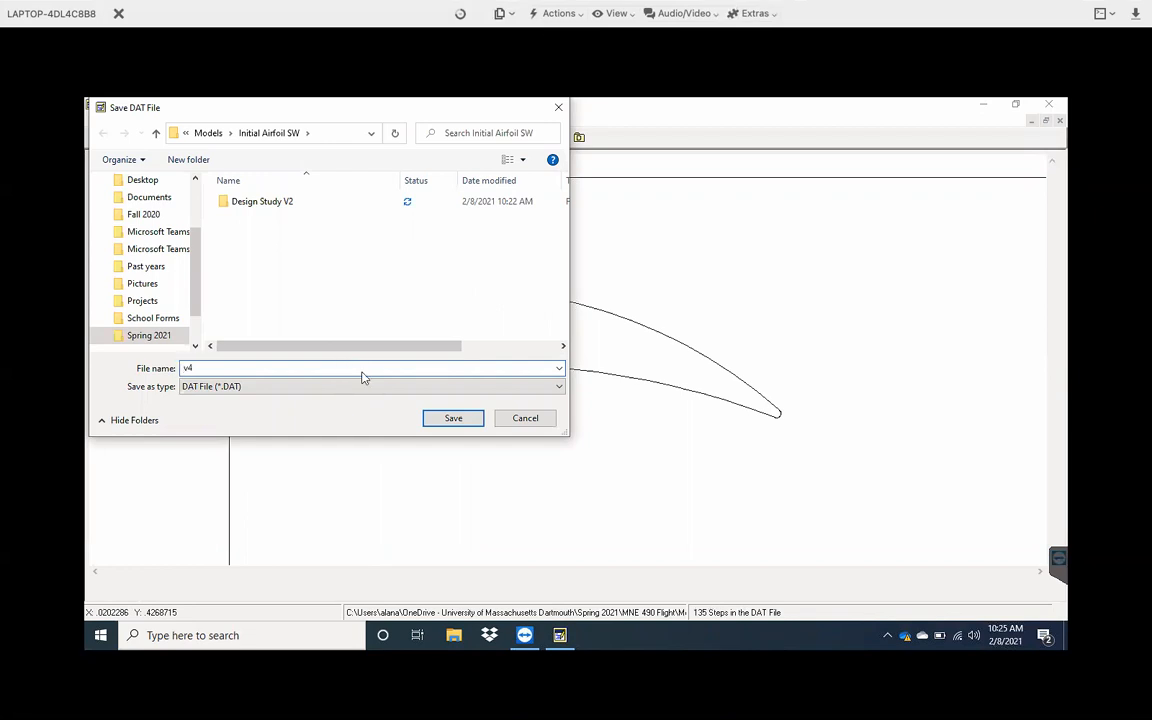
pyautogui.click(455, 418)
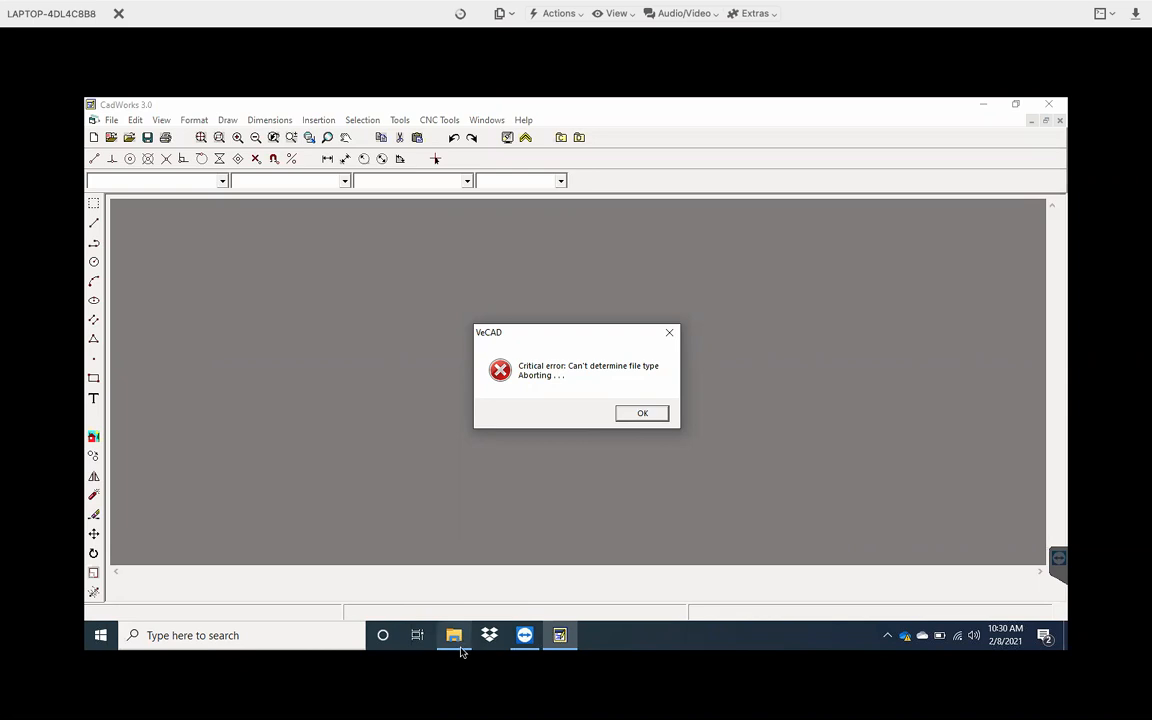
# Step: Try to load the DXF file Part3 v2 from the Downloads folder into CadWorks 3.0
pyautogui.moveTo(462, 651)
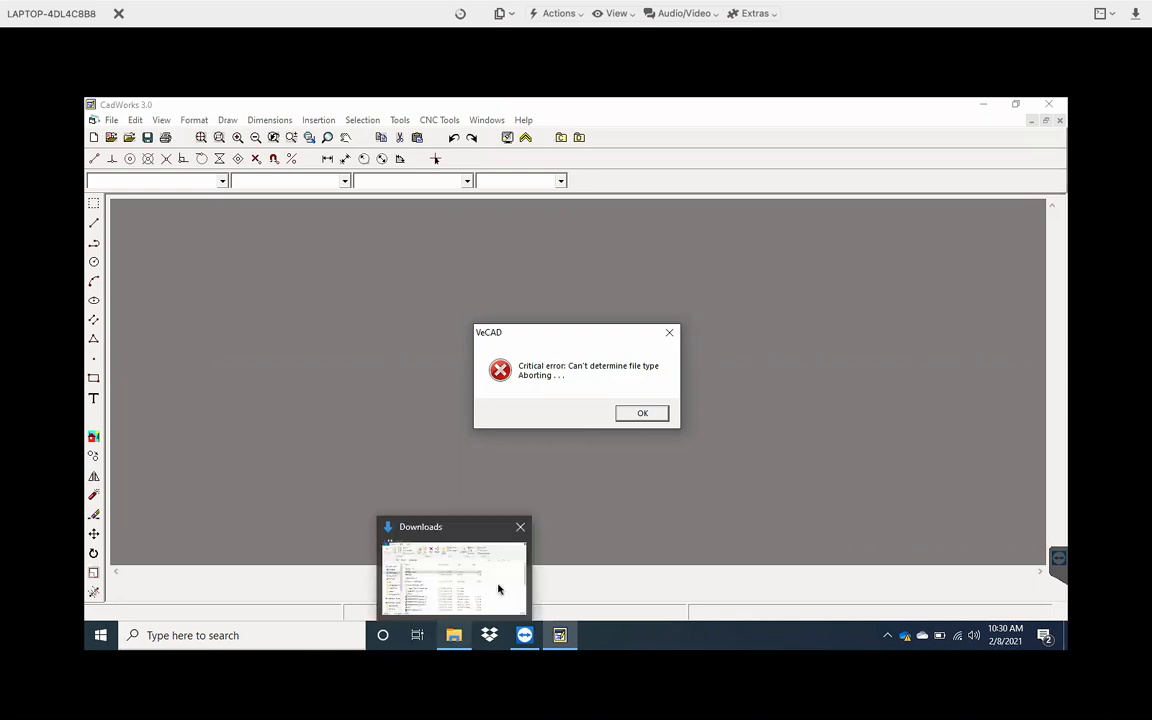
pyautogui.click(420, 575)
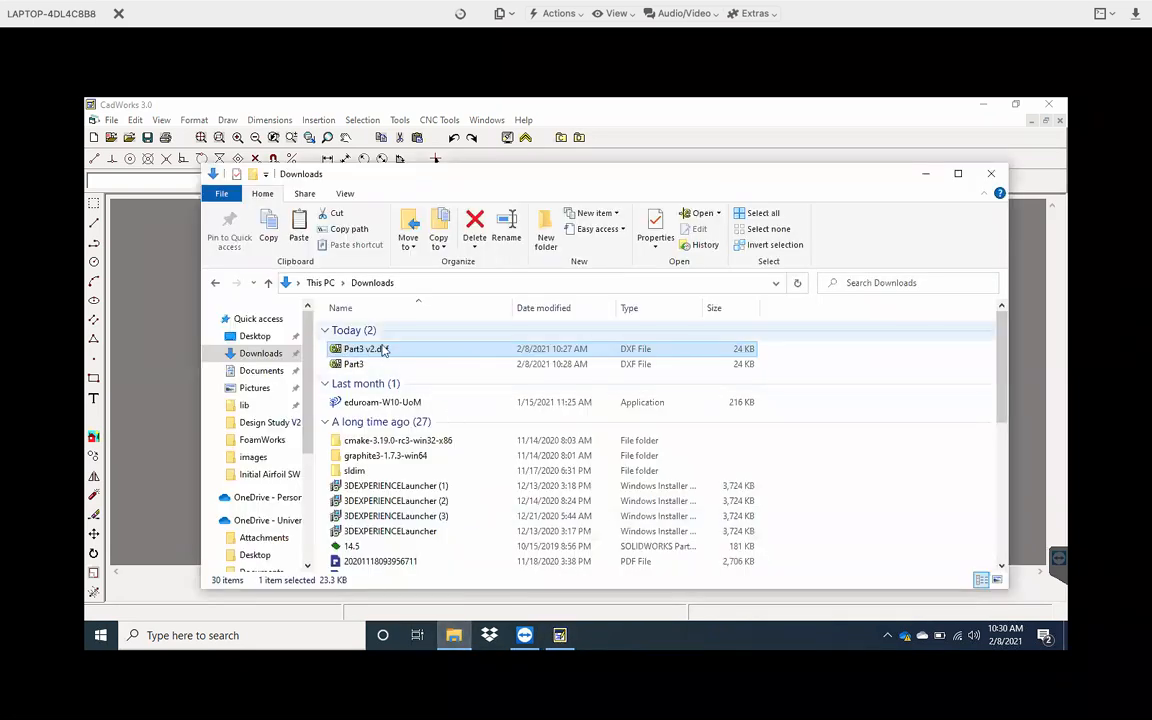
pyautogui.moveTo(403, 357); pyautogui.dragTo(160, 310)
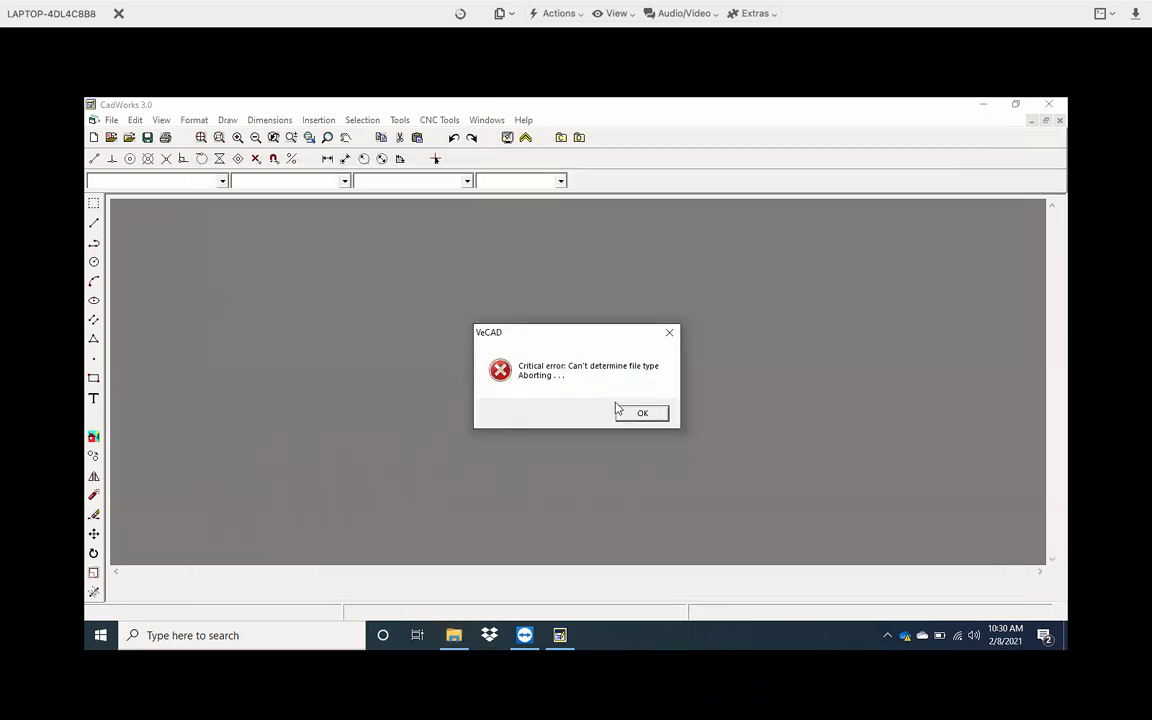